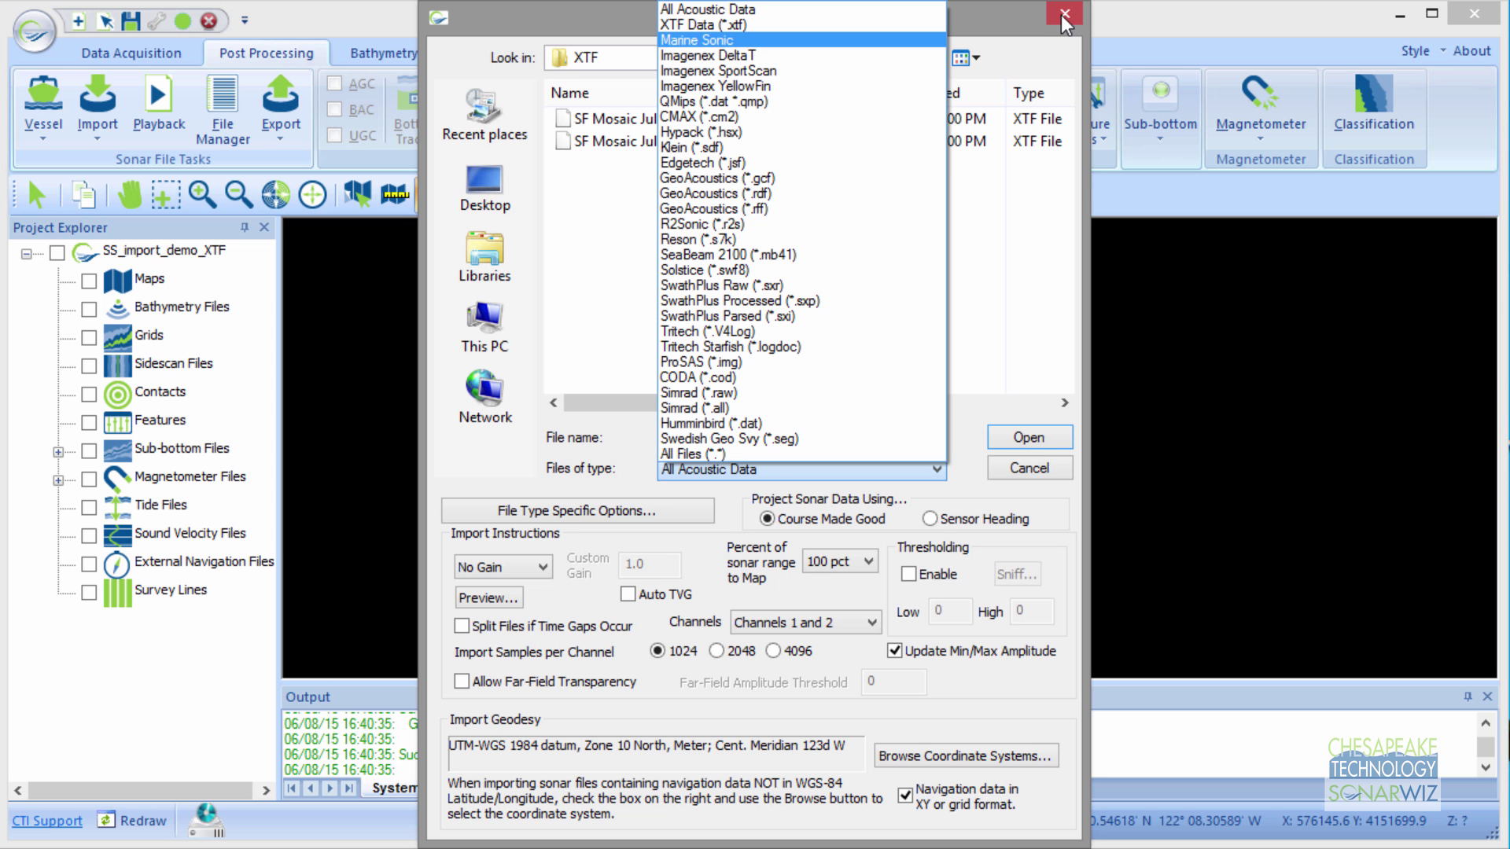
Close the sonar file import dialog without importing anything and open the SonarWiz user manual
{"action": "left_click", "coordinate": [1069, 22]}
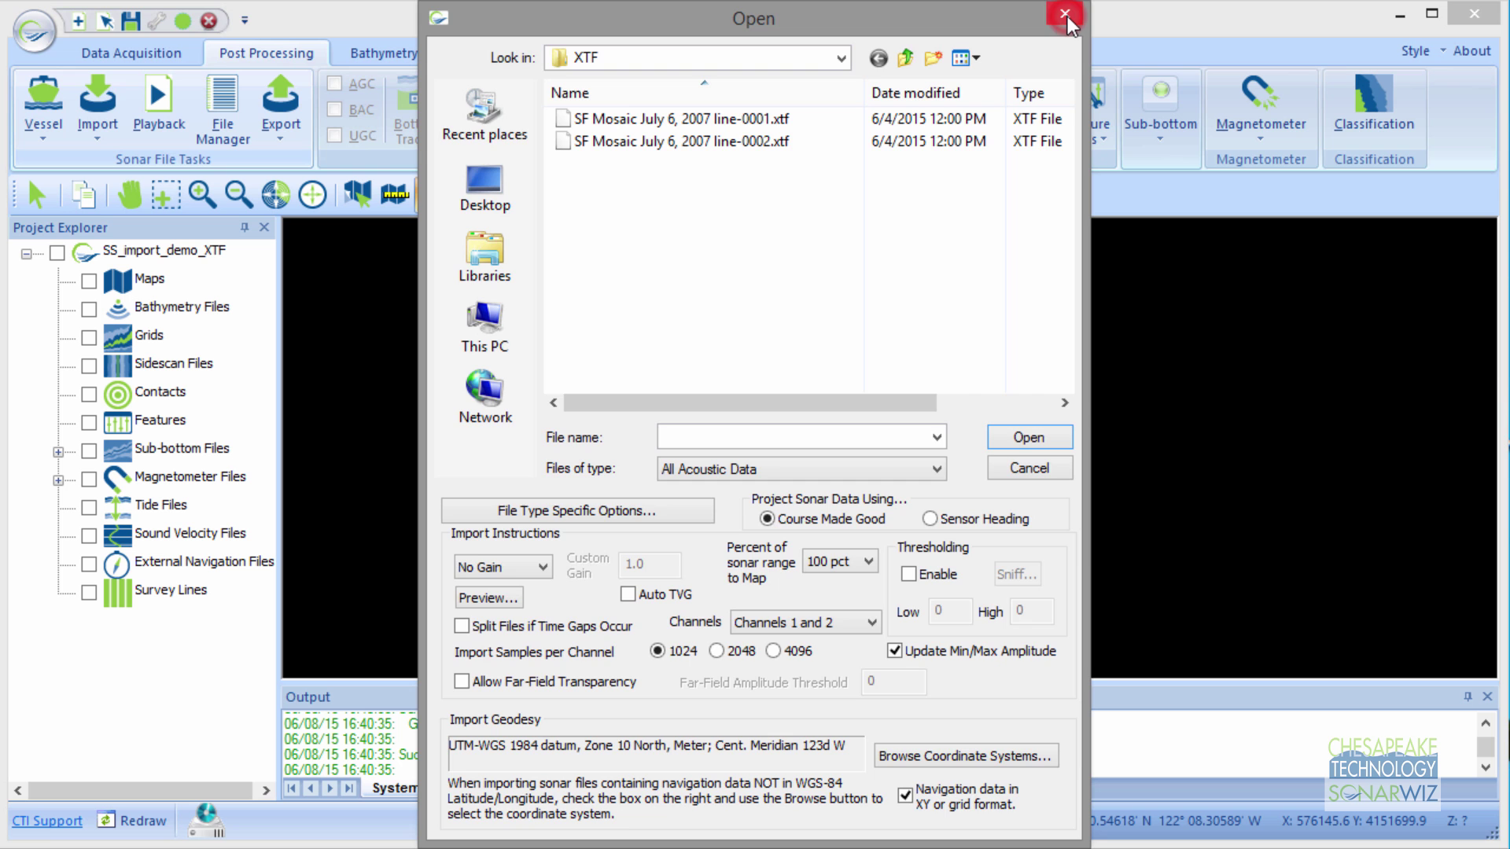
{"action": "left_click", "coordinate": [1069, 18]}
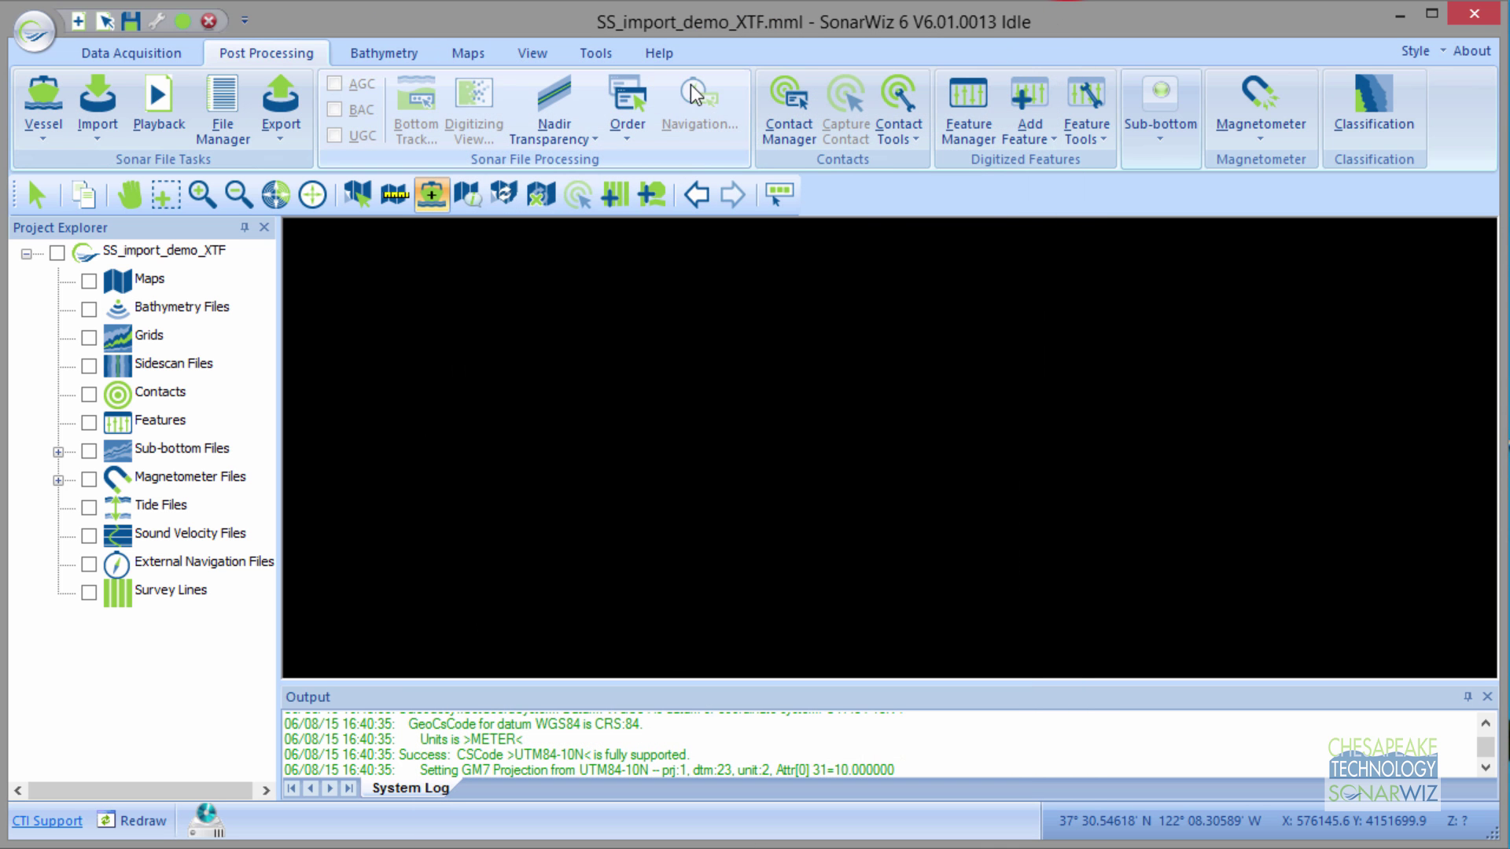
{"action": "left_click", "coordinate": [668, 52]}
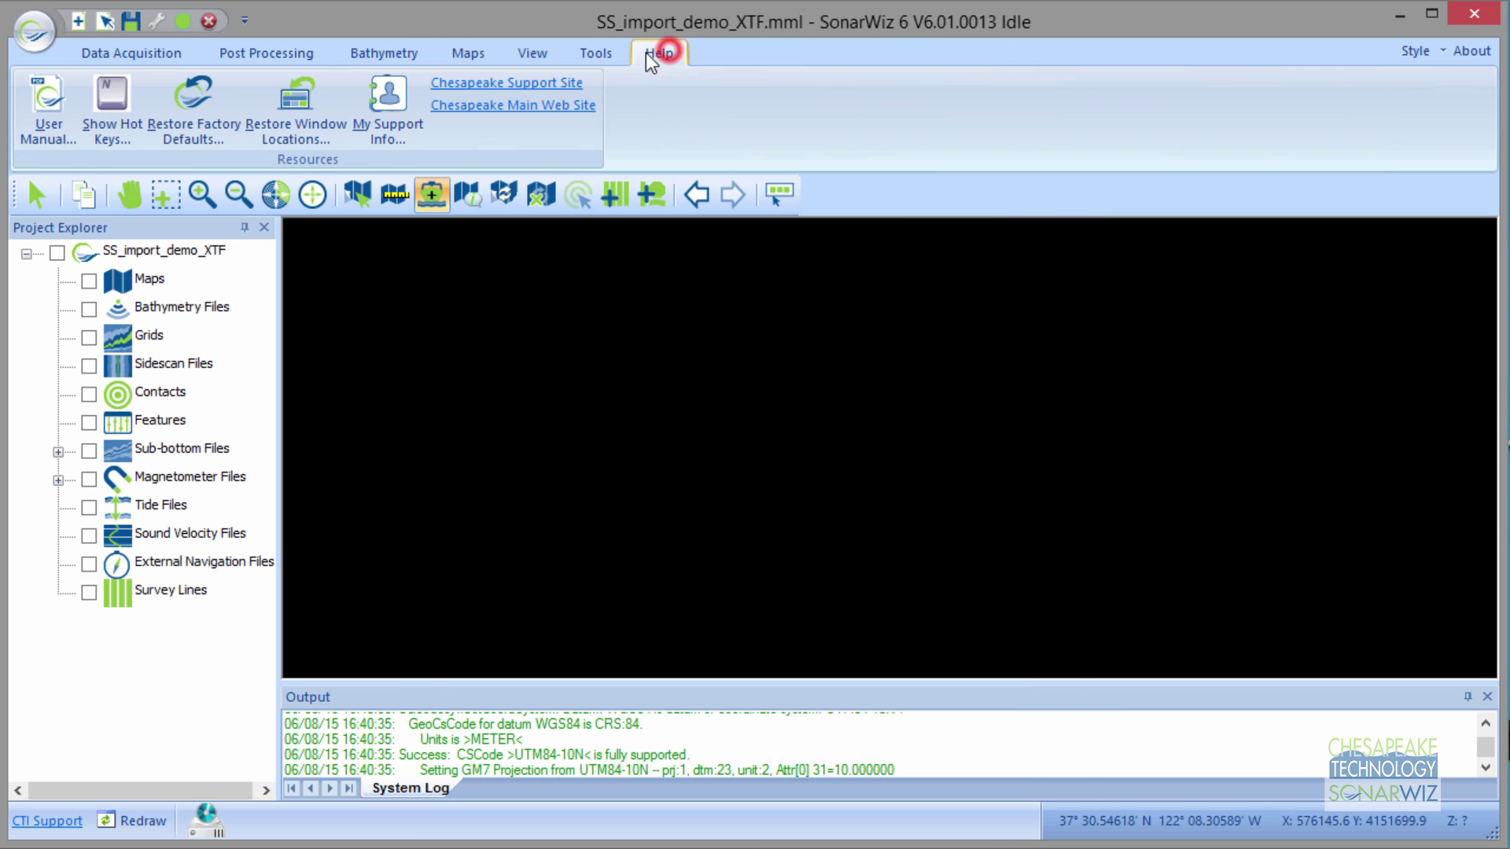
{"action": "left_click", "coordinate": [55, 110]}
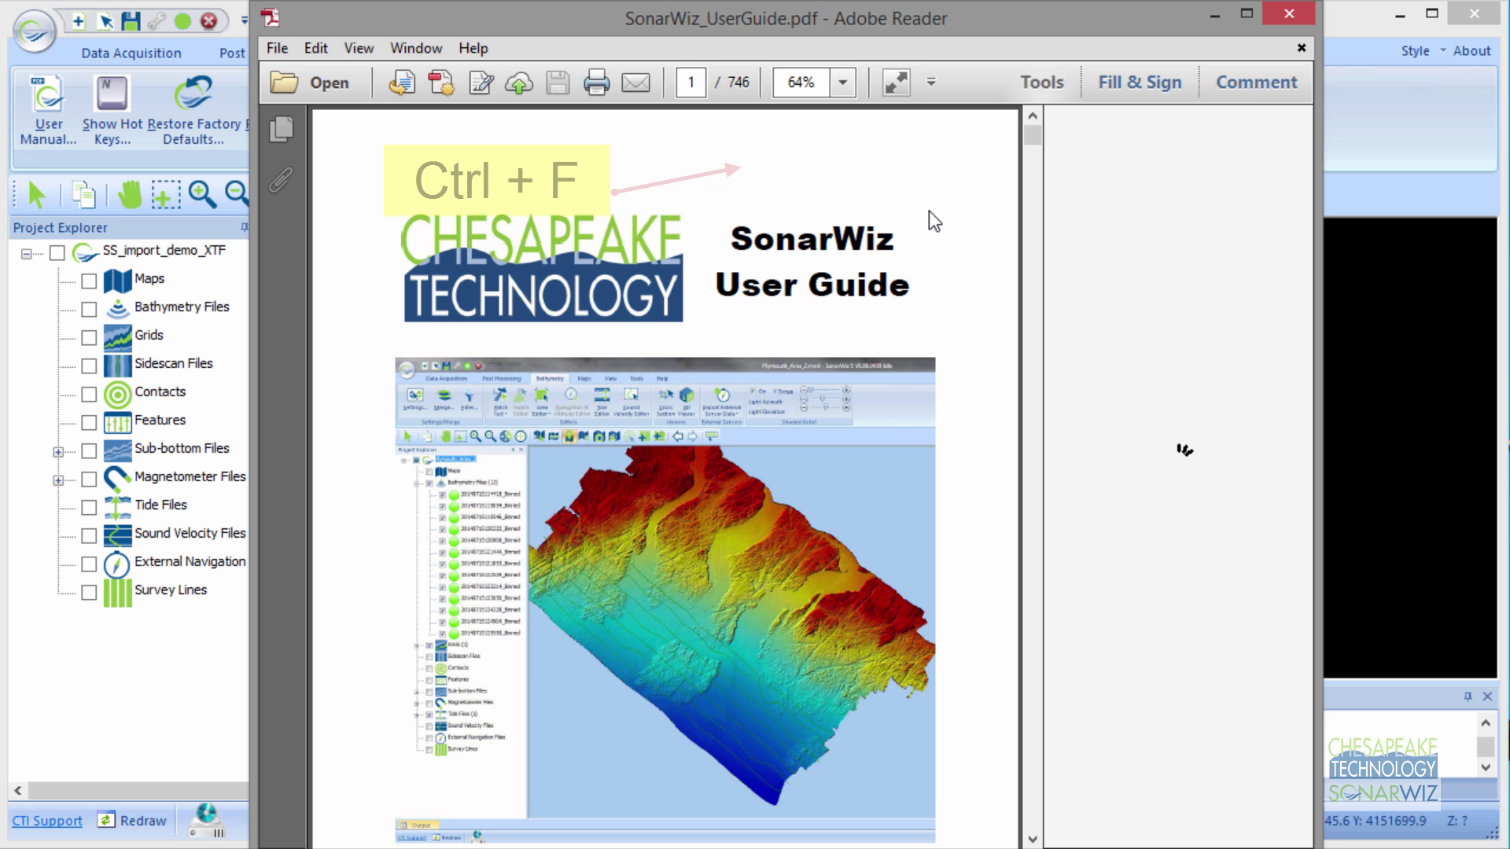
Search the user guide for "work flow" and advance through the matches to section 1.6 Program Work-flow
{"action": "key", "text": "ctrl+f"}
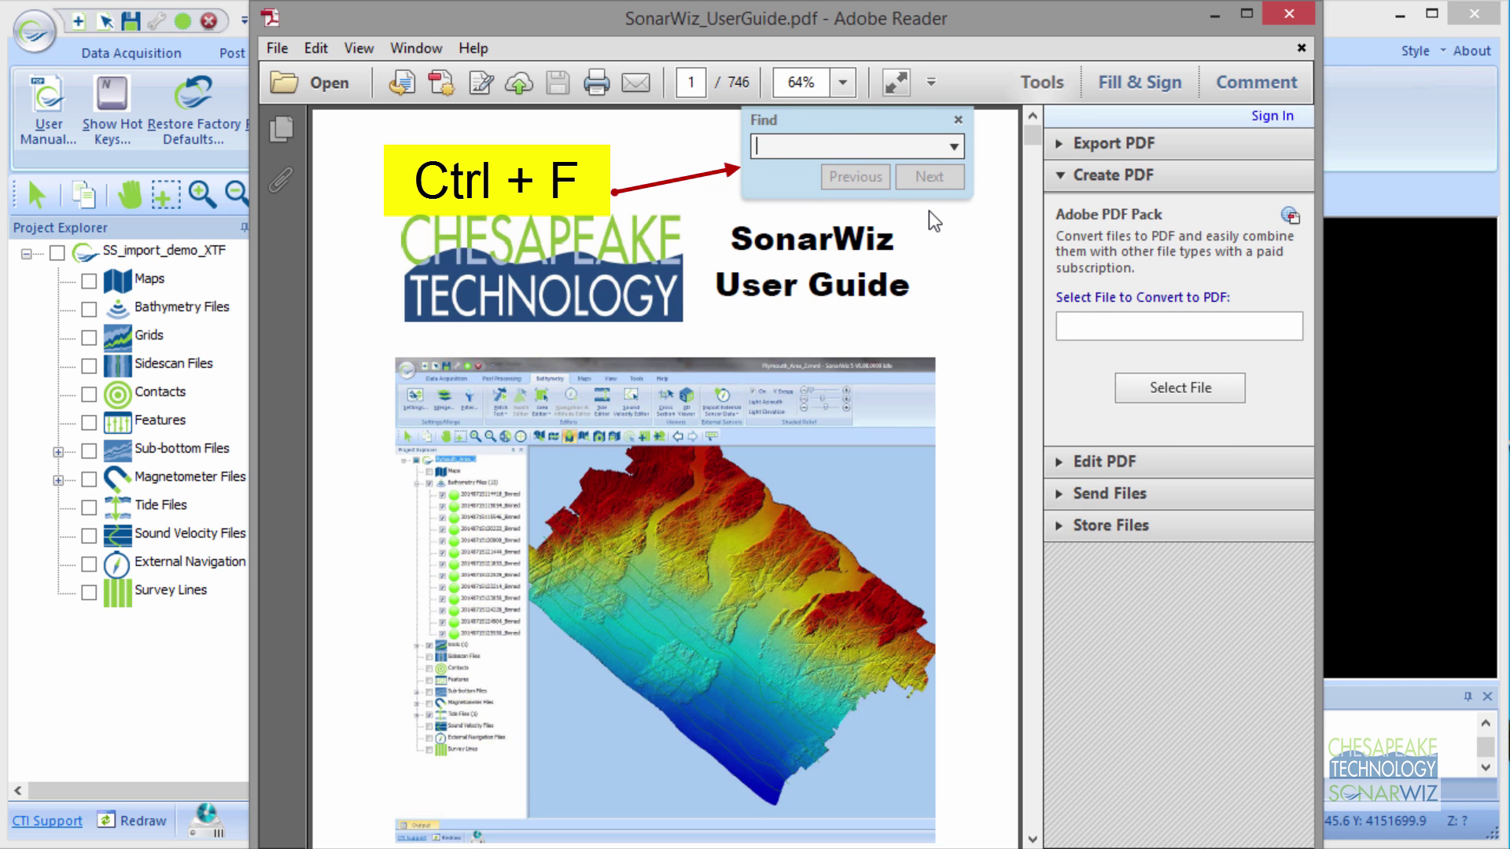
{"action": "type", "text": "work"}
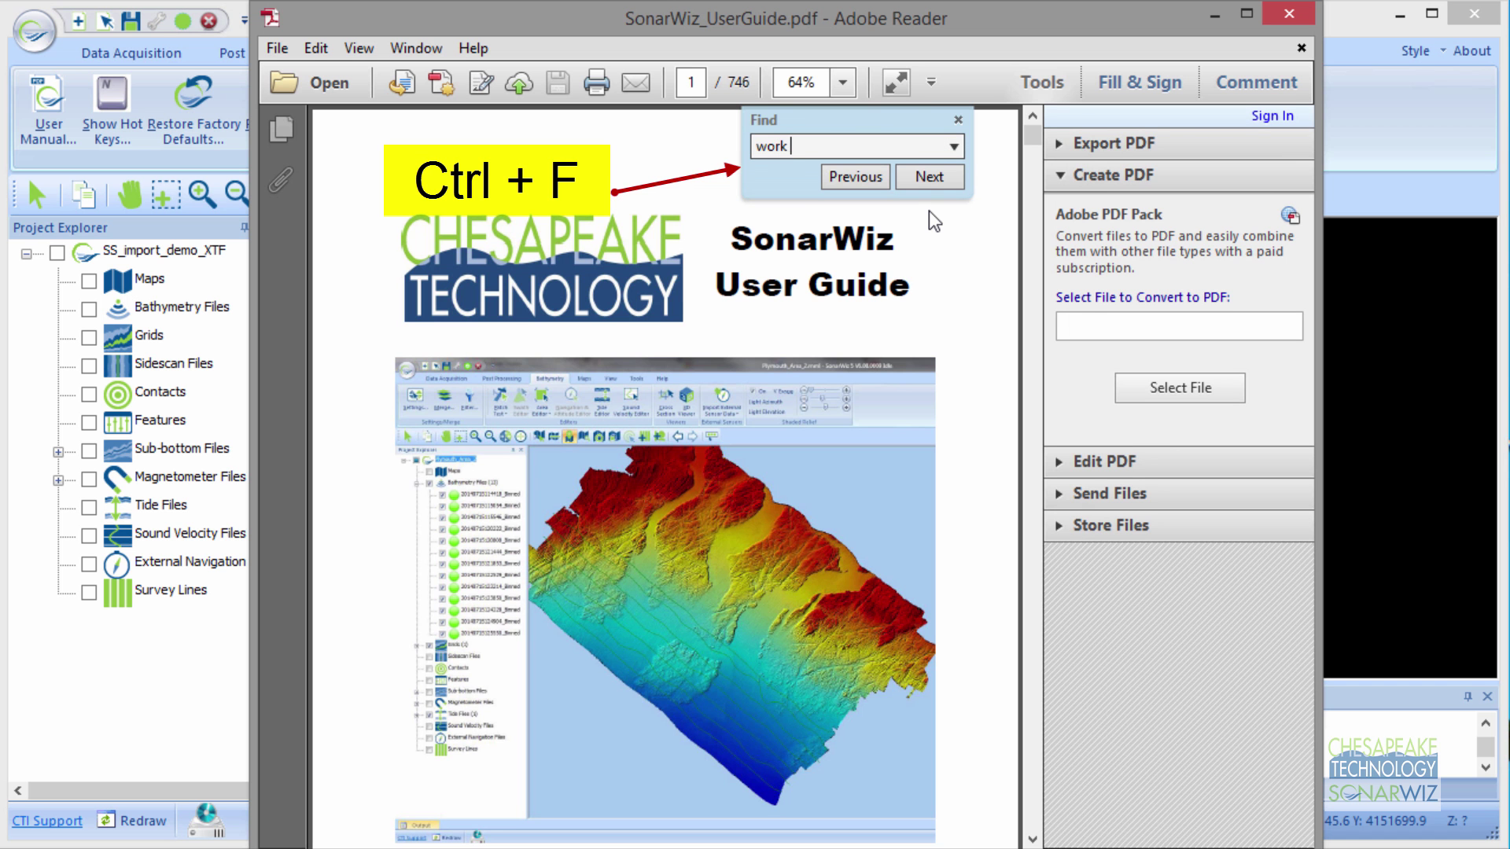
{"action": "type", "text": " flow"}
{"action": "key", "text": "Return"}
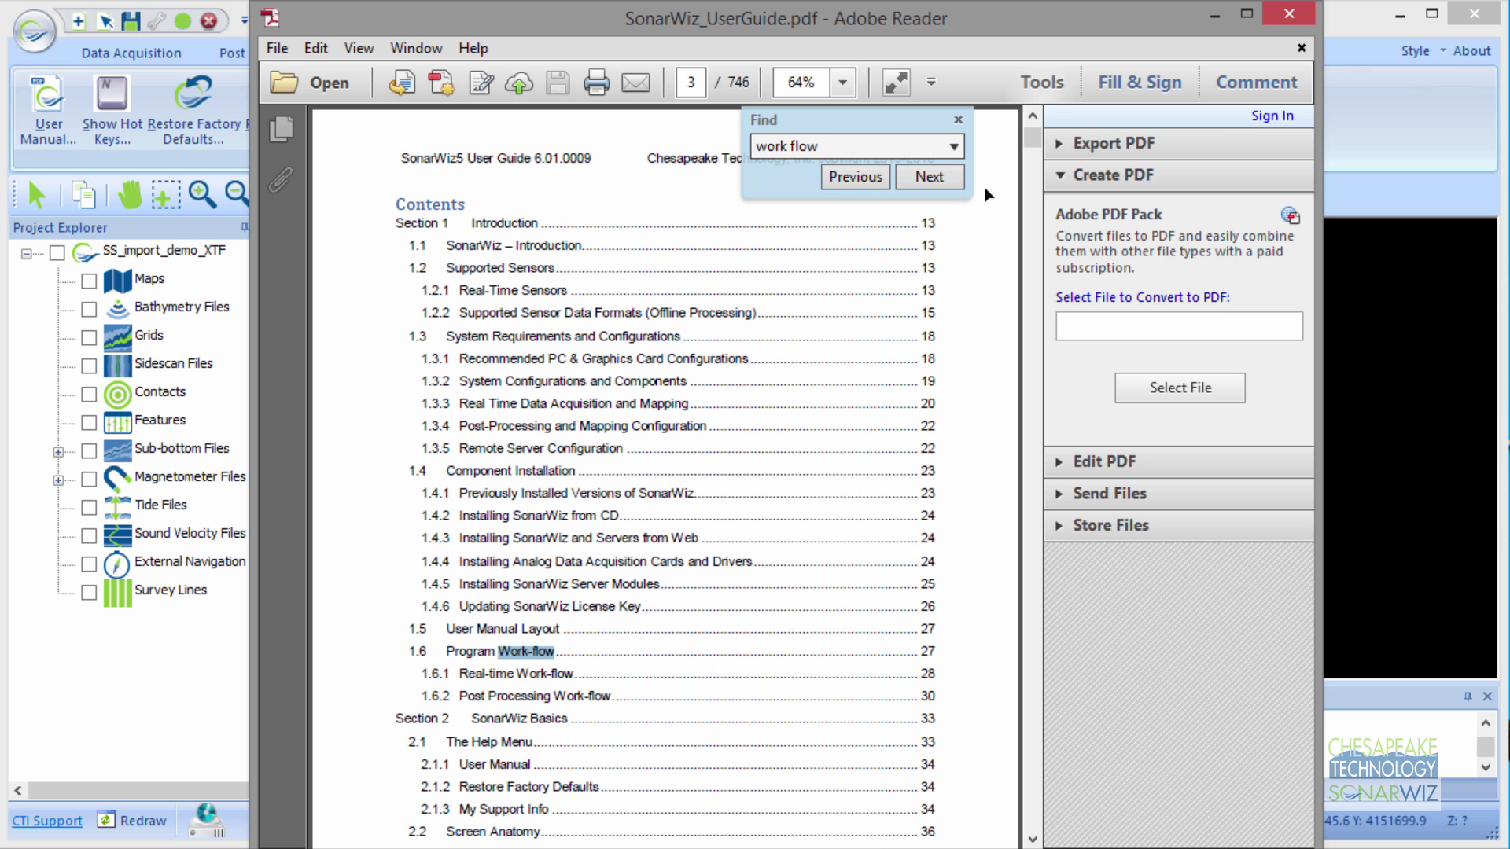
{"action": "left_click", "coordinate": [936, 178]}
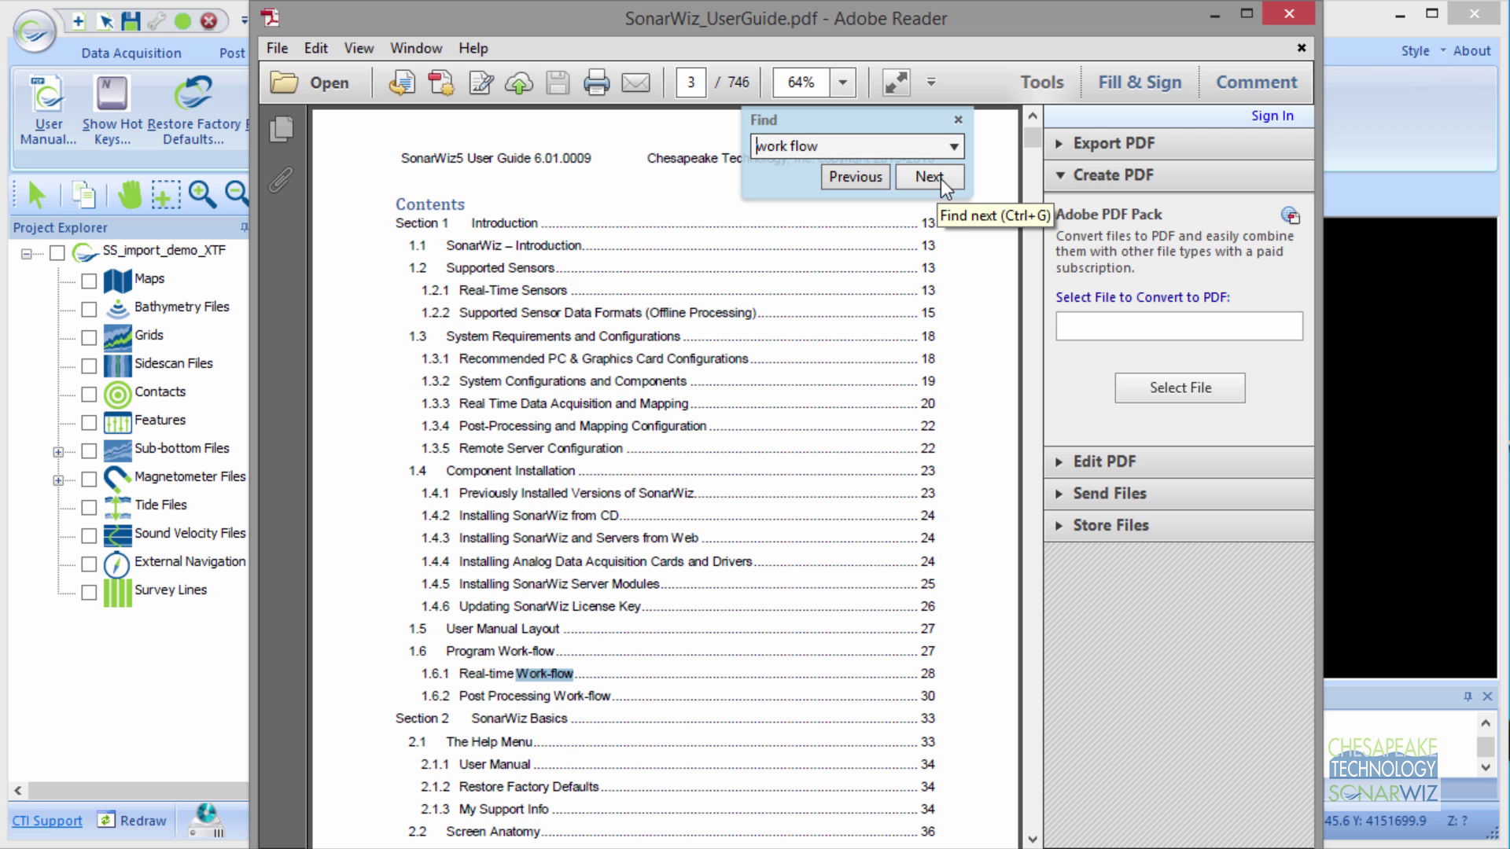
{"action": "left_click", "coordinate": [941, 177]}
{"action": "left_click", "coordinate": [941, 178]}
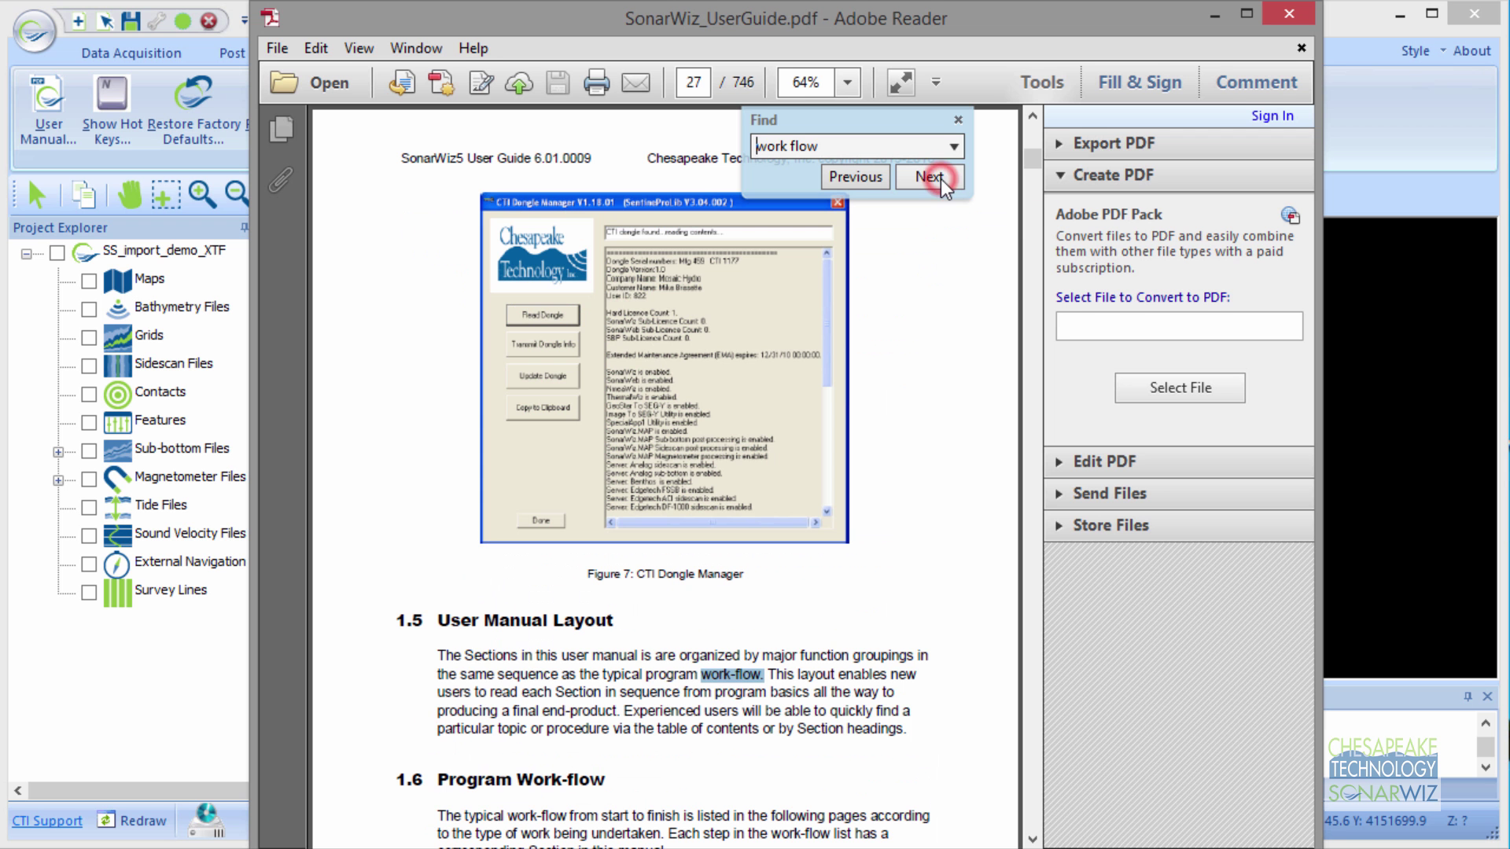
{"action": "left_click", "coordinate": [941, 178]}
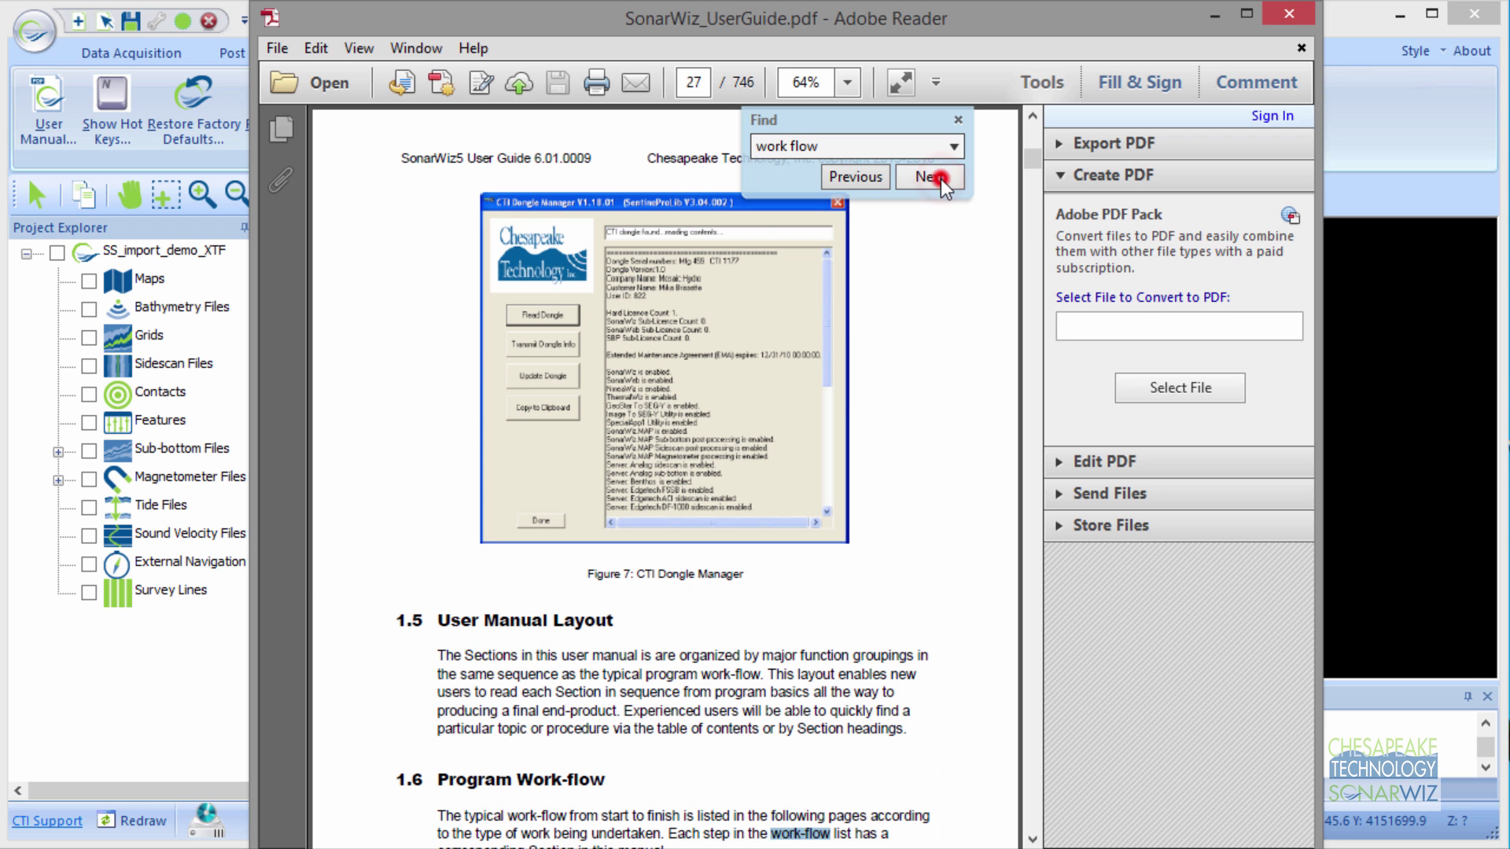
{"action": "left_click", "coordinate": [941, 177]}
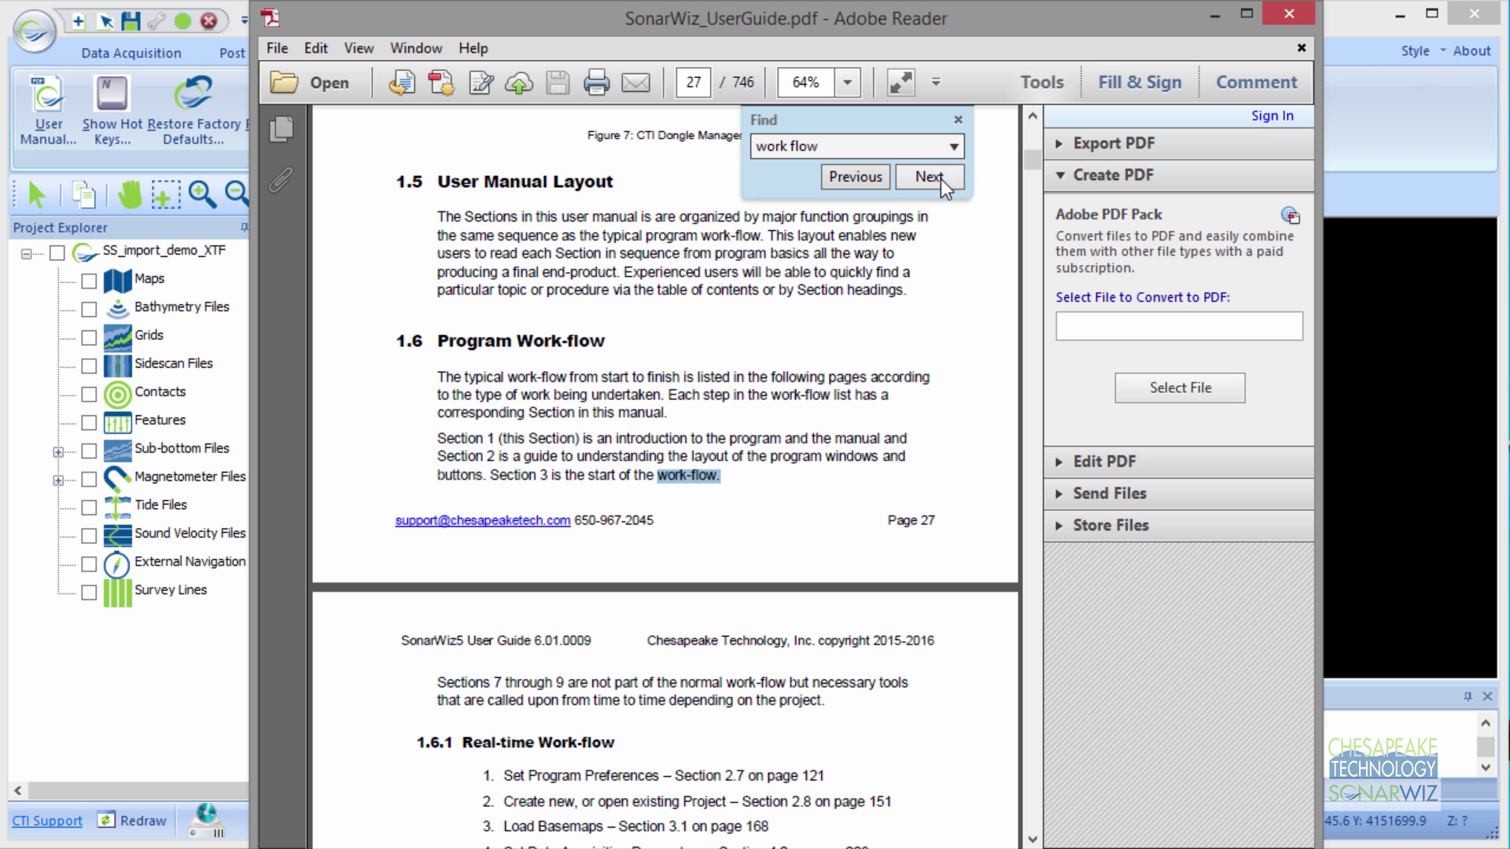
Read the Real-time Work-flow and Post Processing Work-flow sections, and close the user guide
{"action": "left_click", "coordinate": [835, 684]}
{"action": "scroll", "coordinate": [835, 685], "scroll_direction": "down", "scroll_amount": 10}
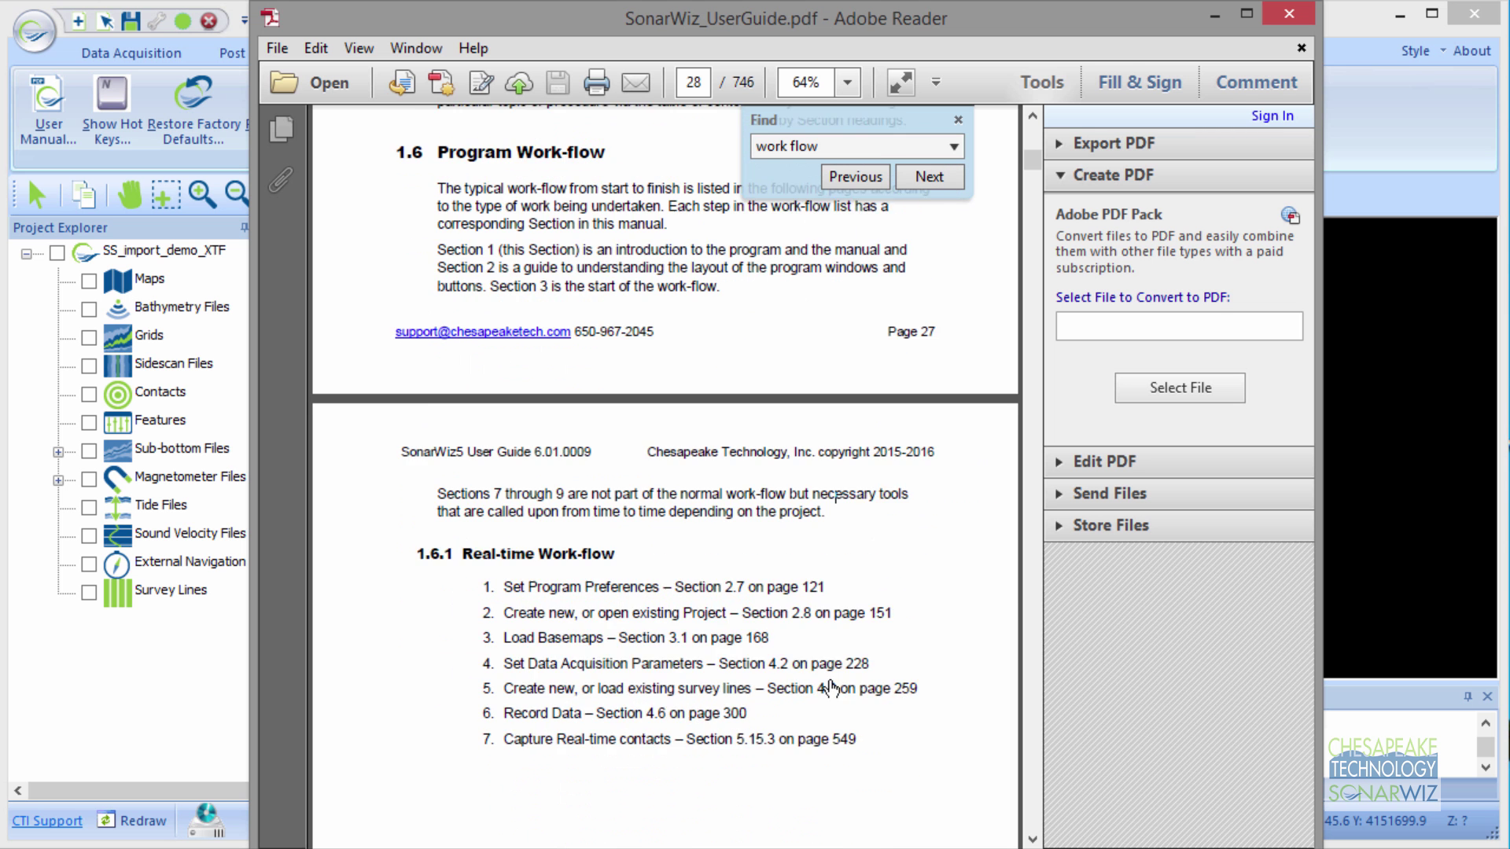
{"action": "scroll", "coordinate": [792, 618], "scroll_direction": "down", "scroll_amount": 10}
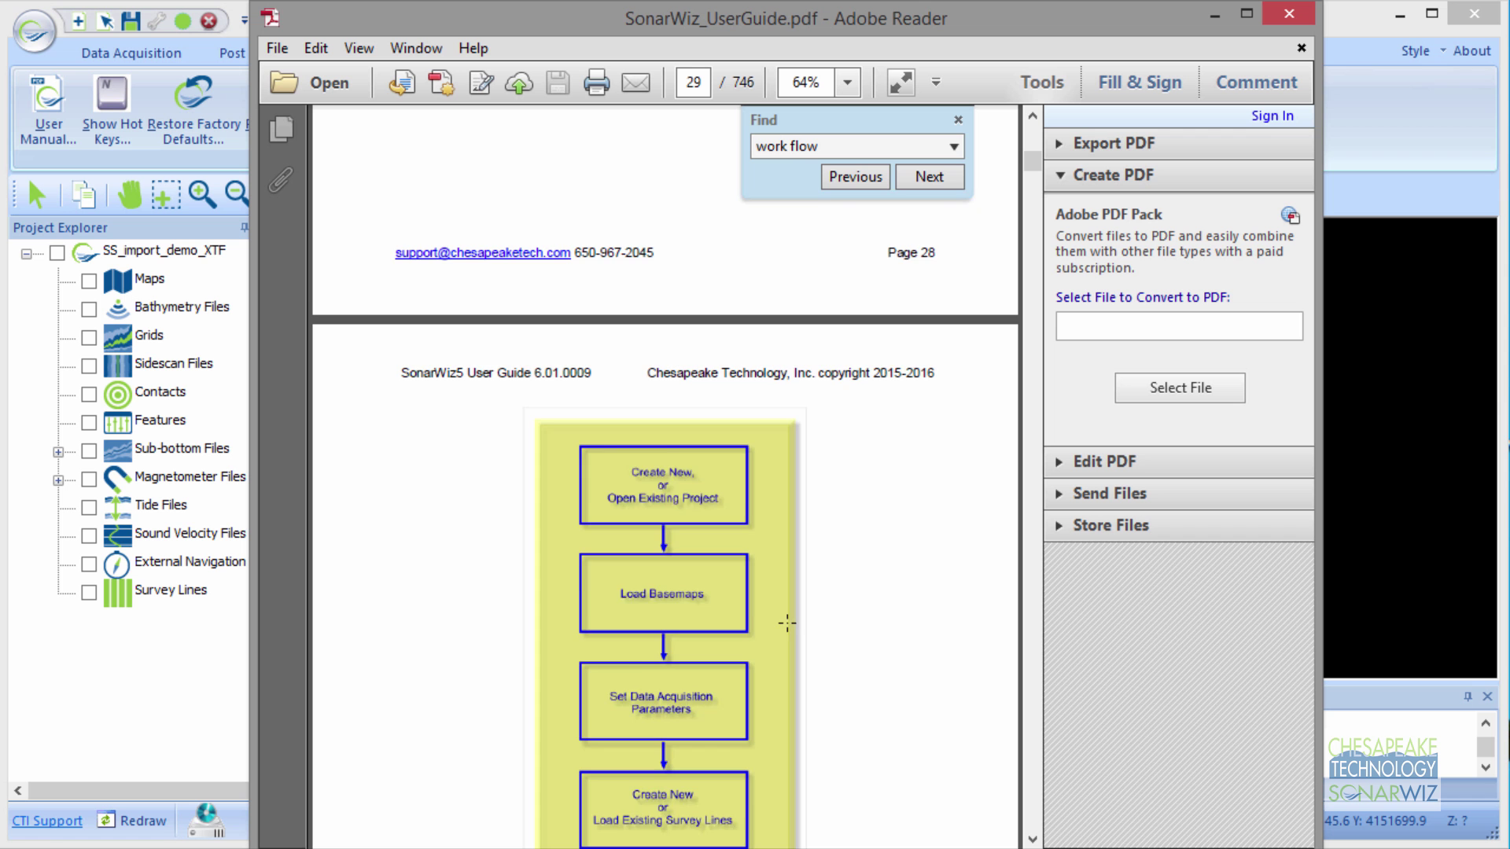
{"action": "scroll", "coordinate": [779, 667], "scroll_direction": "down", "scroll_amount": 3}
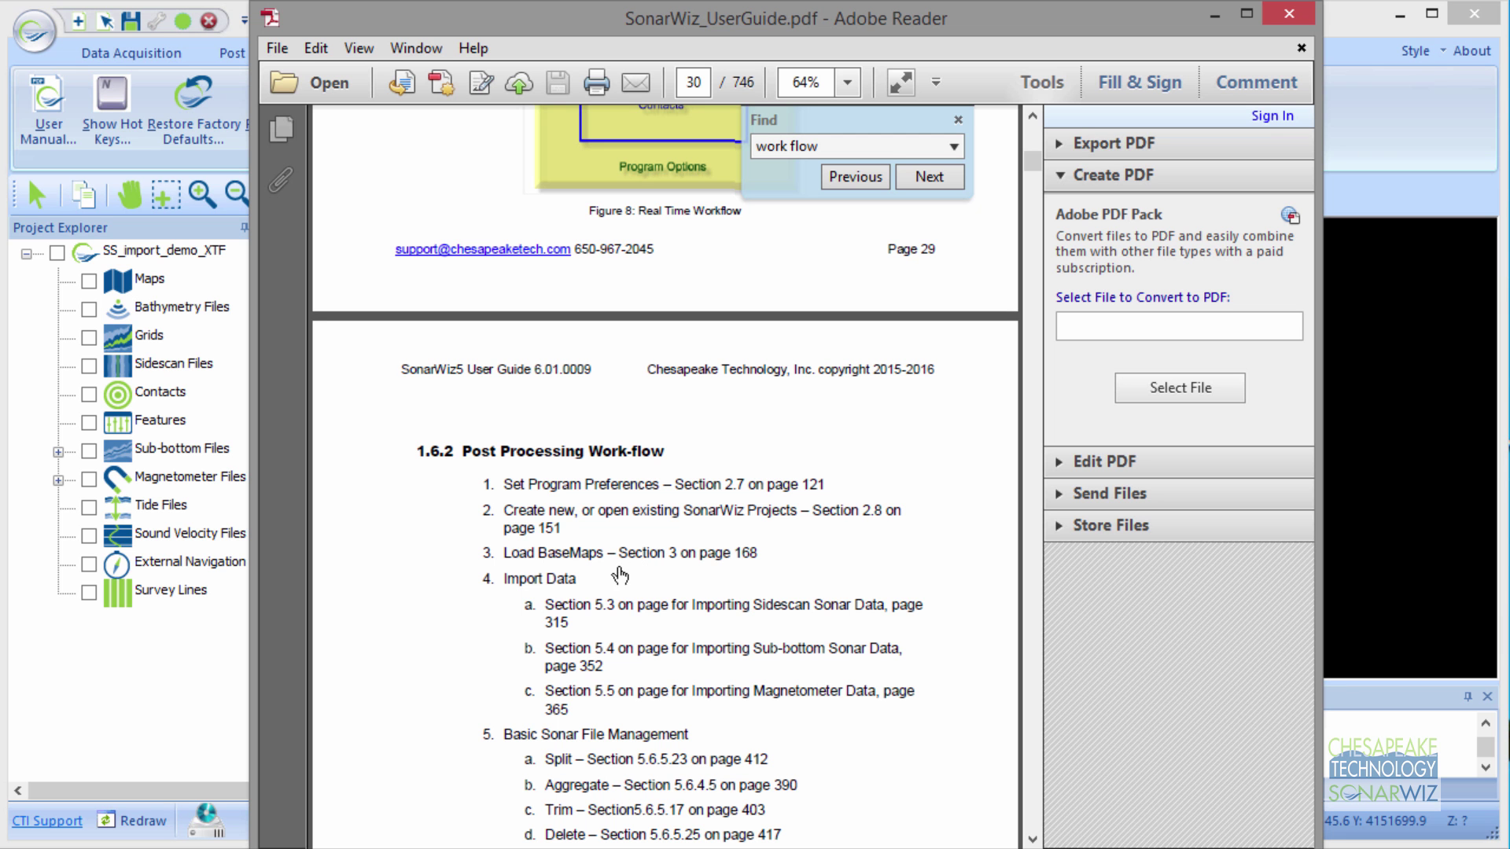
{"action": "scroll", "coordinate": [561, 560], "scroll_direction": "down", "scroll_amount": 2}
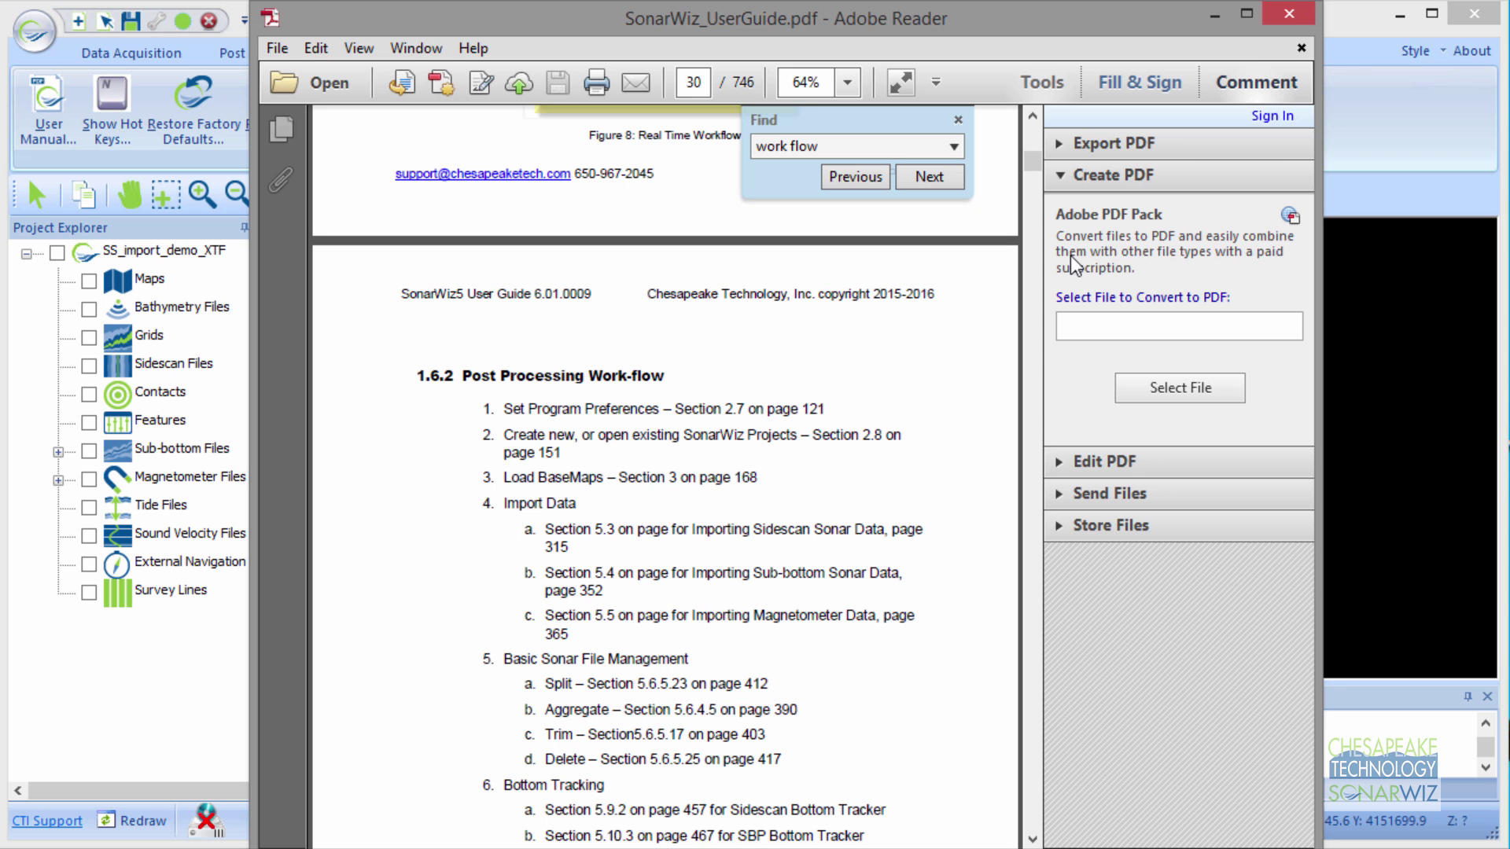
{"action": "left_click", "coordinate": [1295, 13]}
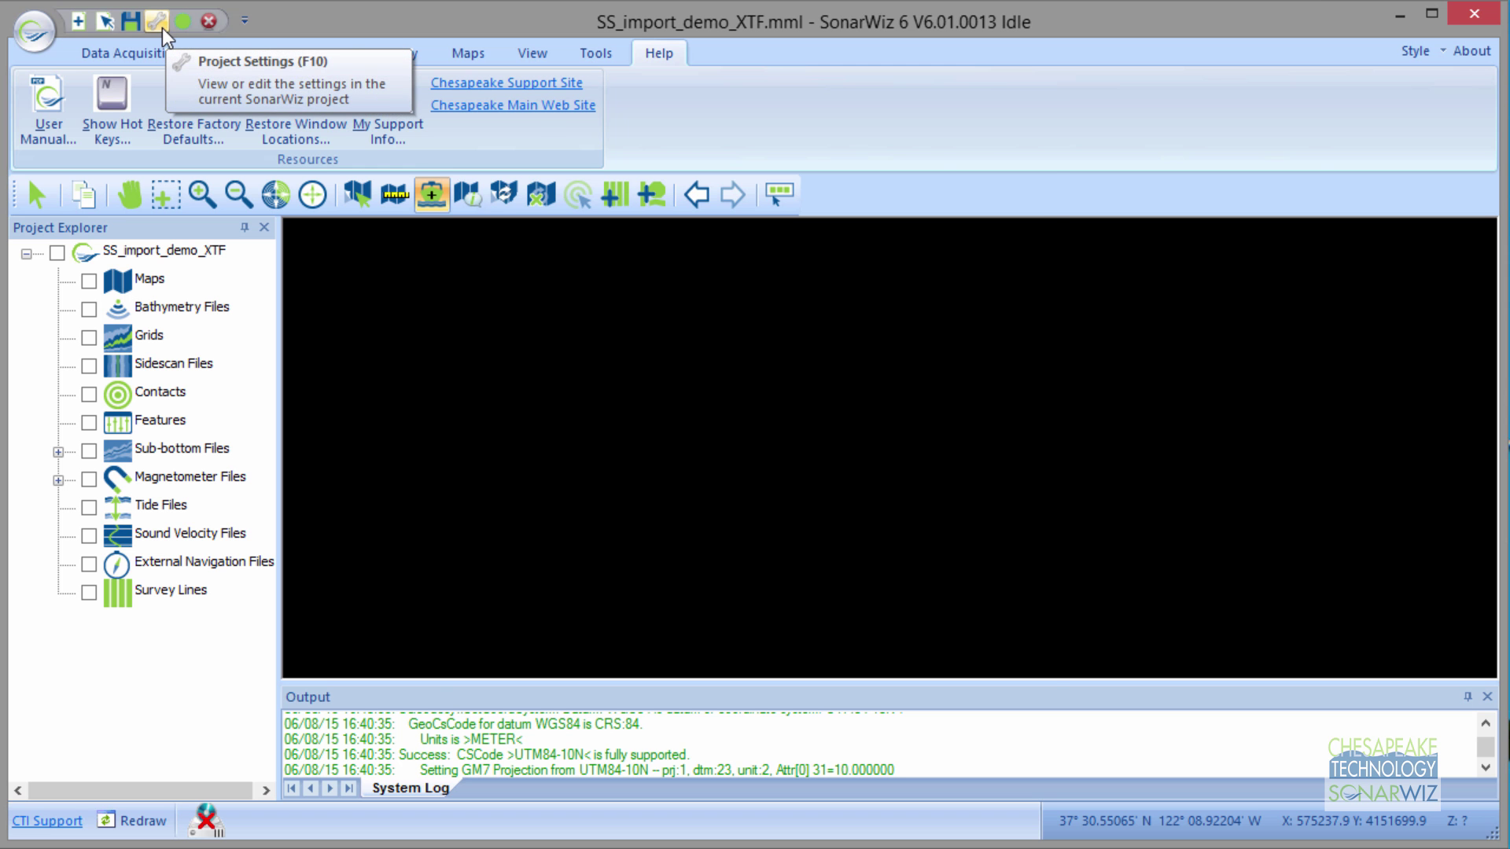
View the current project's settings, including position, coordinate source and coordinate system, and dismiss them without changes
{"action": "left_click", "coordinate": [157, 21]}
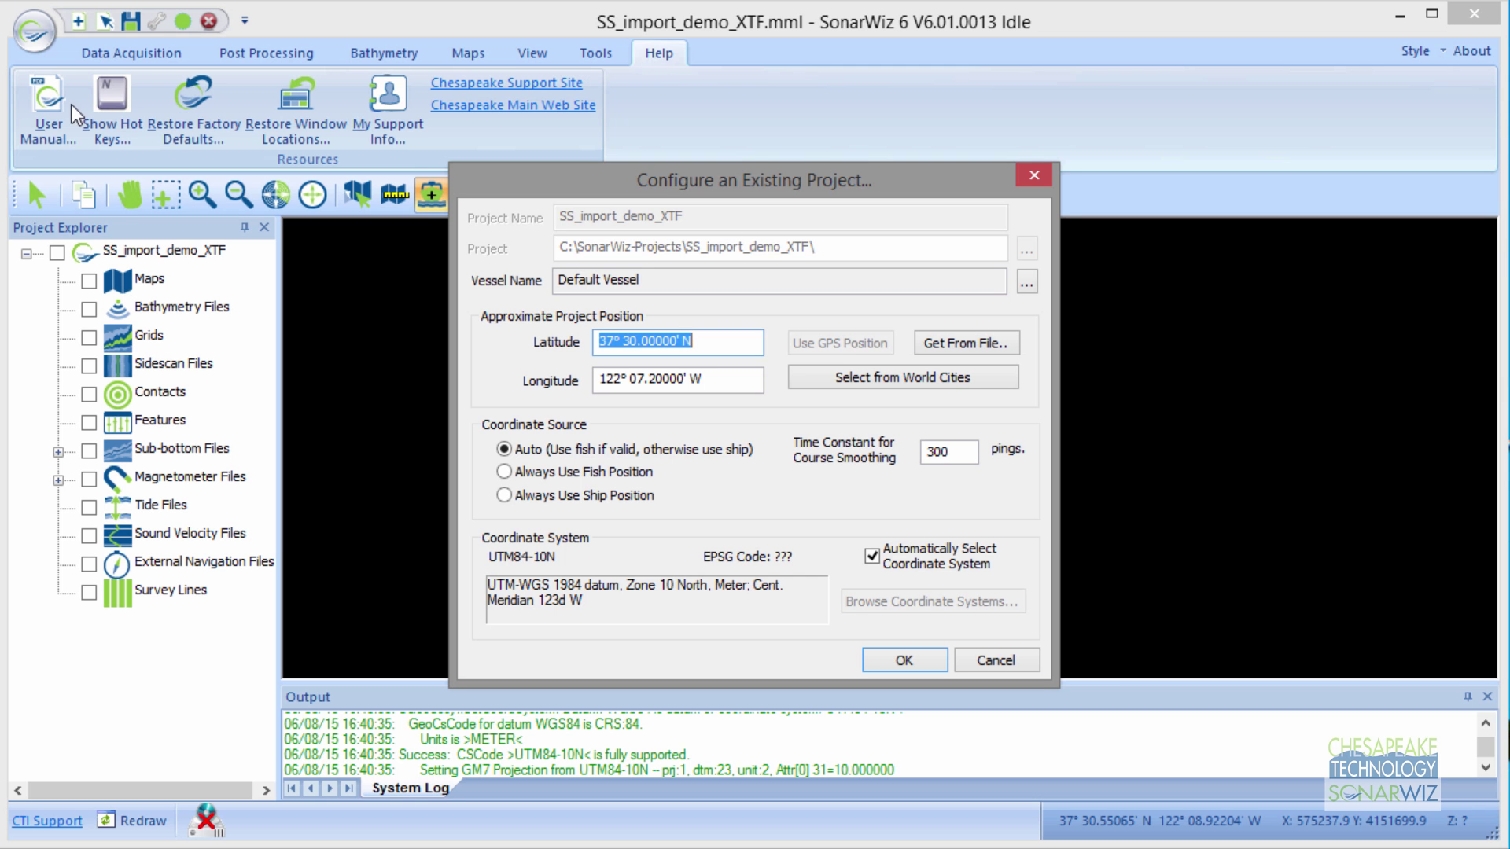
{"action": "left_click", "coordinate": [46, 98]}
{"action": "left_click", "coordinate": [987, 659]}
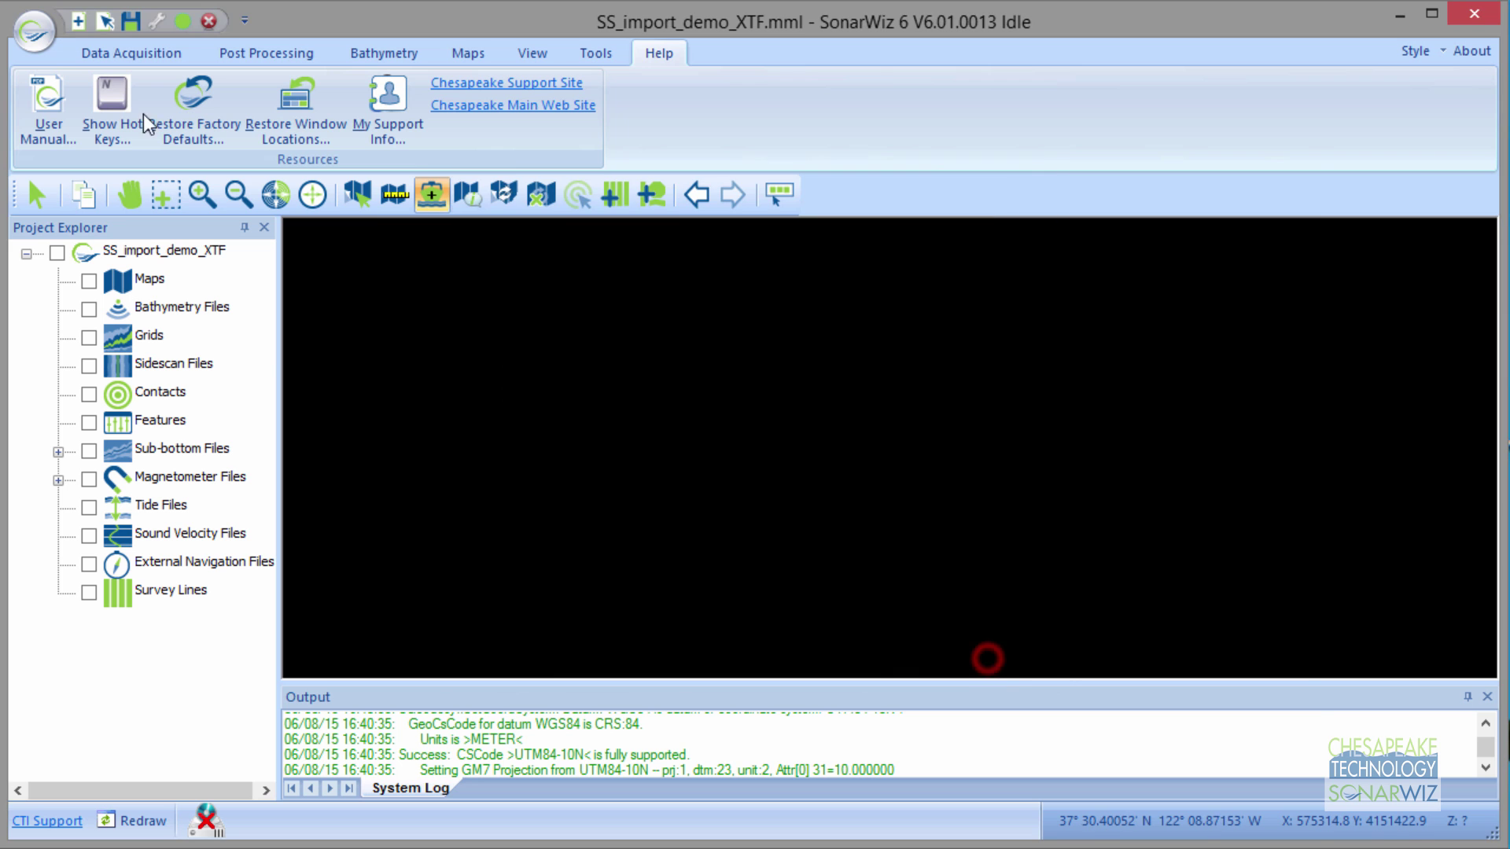
Reopen the user manual, search for "5.3" up to Importing Sidescan Sonar Data, and look back through the contents to Section 3 BaseMaps
{"action": "left_click", "coordinate": [49, 116]}
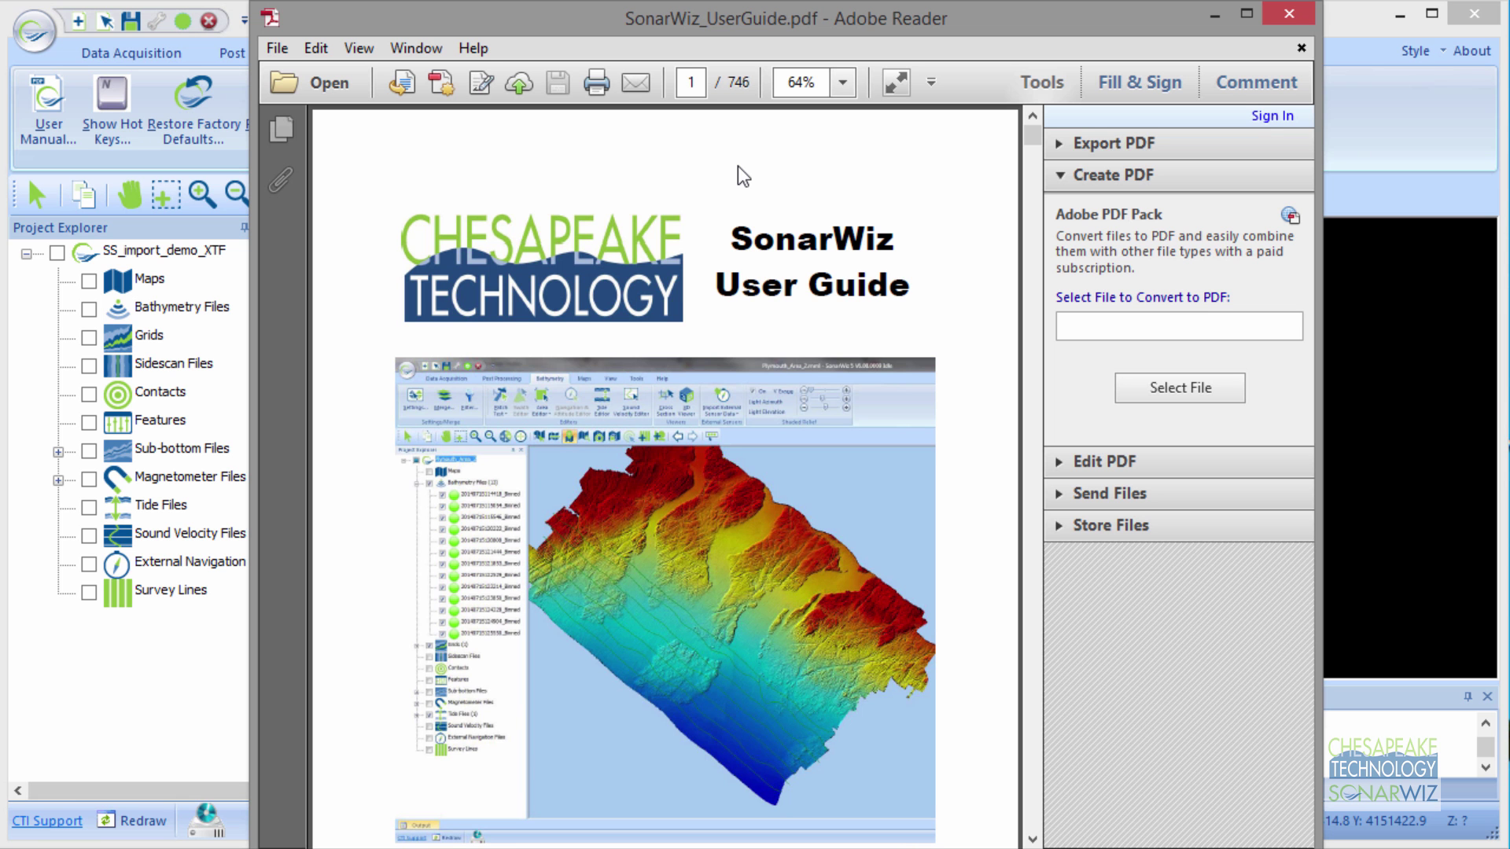
{"action": "key", "text": "ctrl+f"}
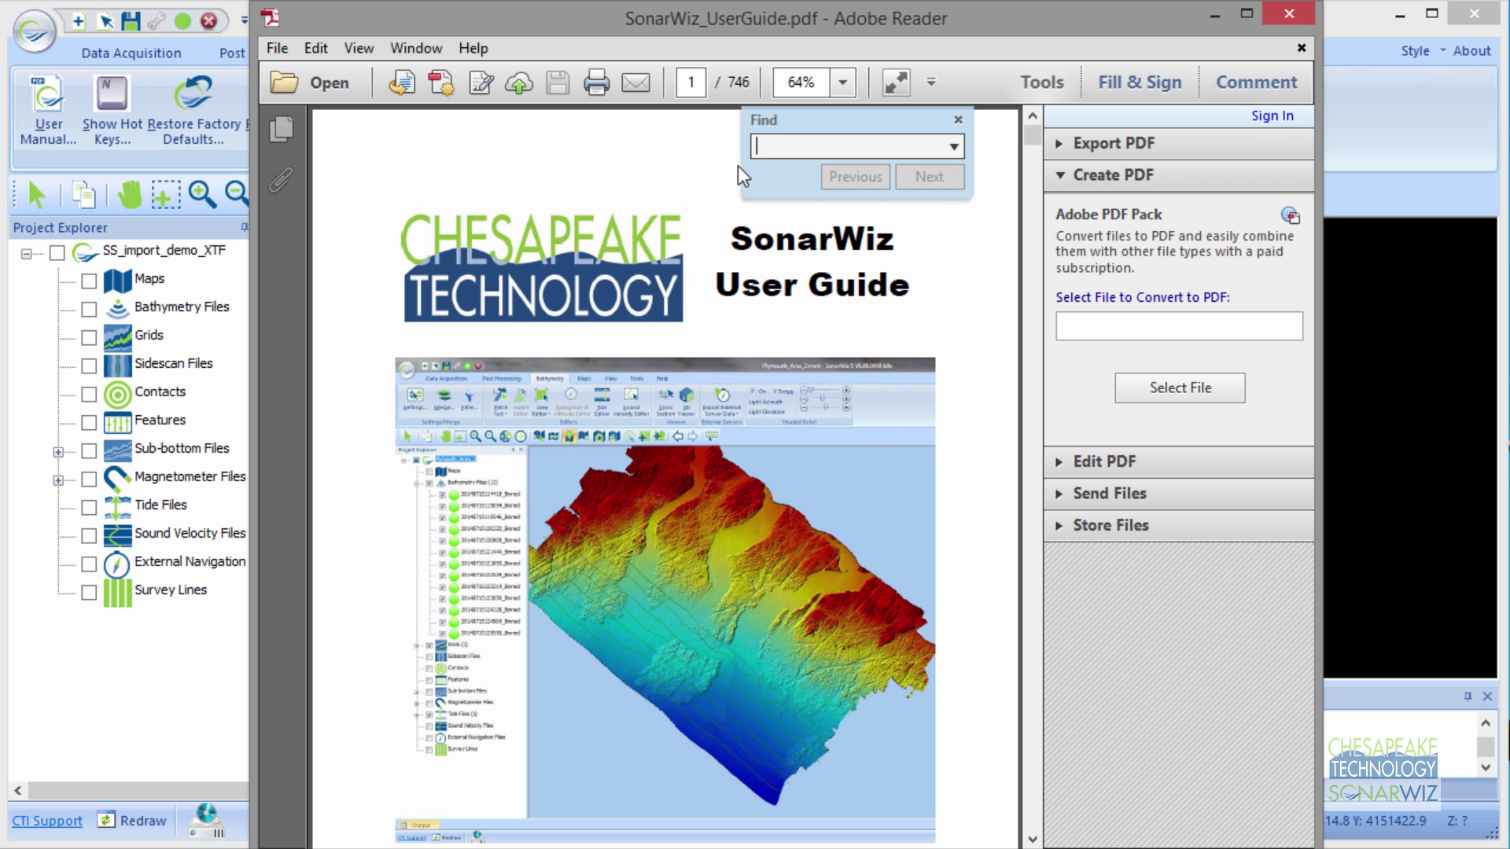
{"action": "type", "text": "5."}
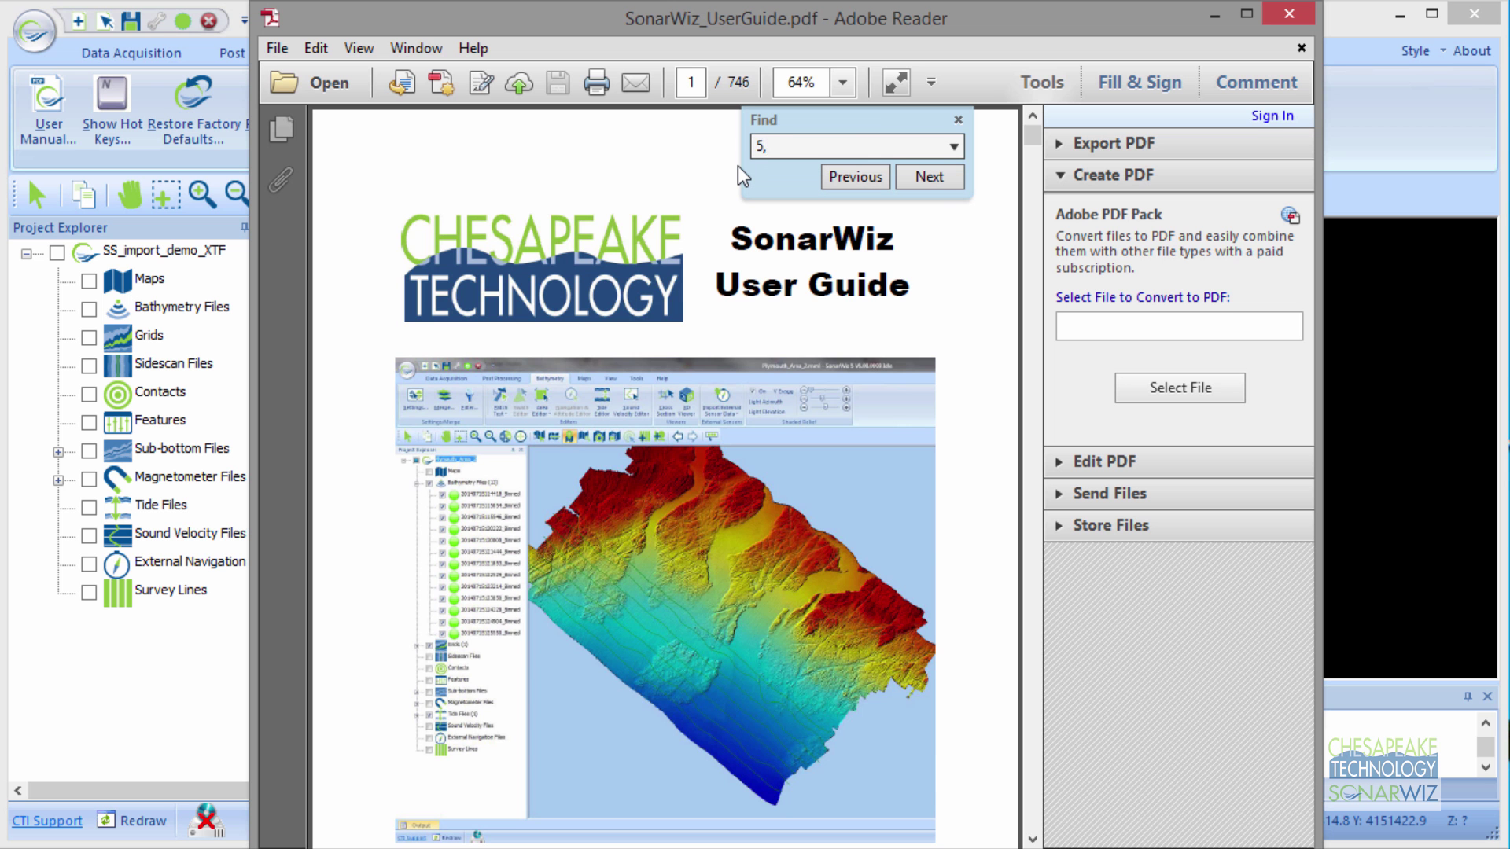
{"action": "type", "text": "3"}
{"action": "key", "text": "Return"}
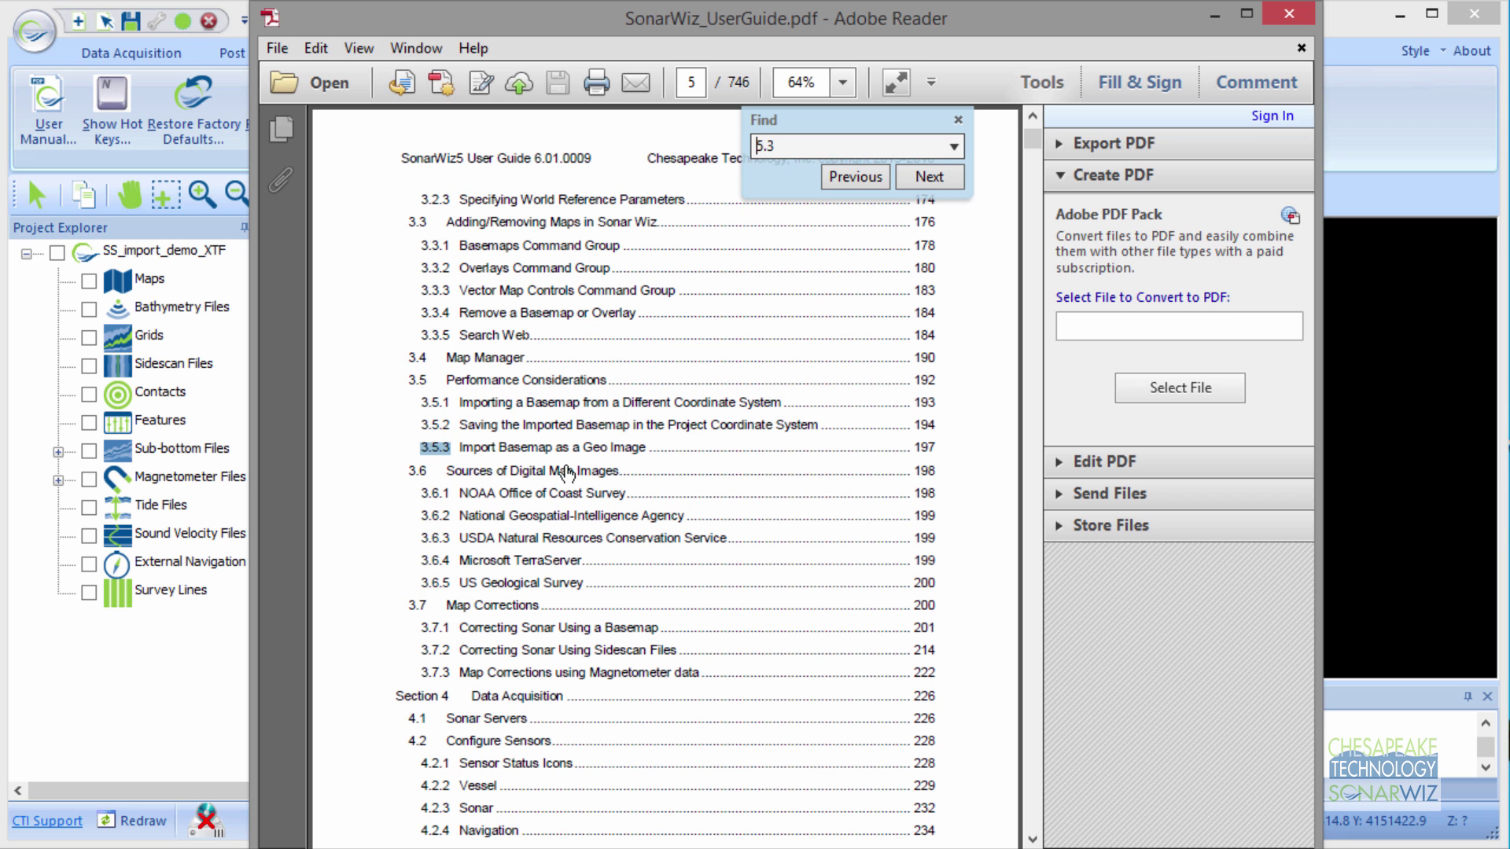
{"action": "left_click", "coordinate": [935, 176]}
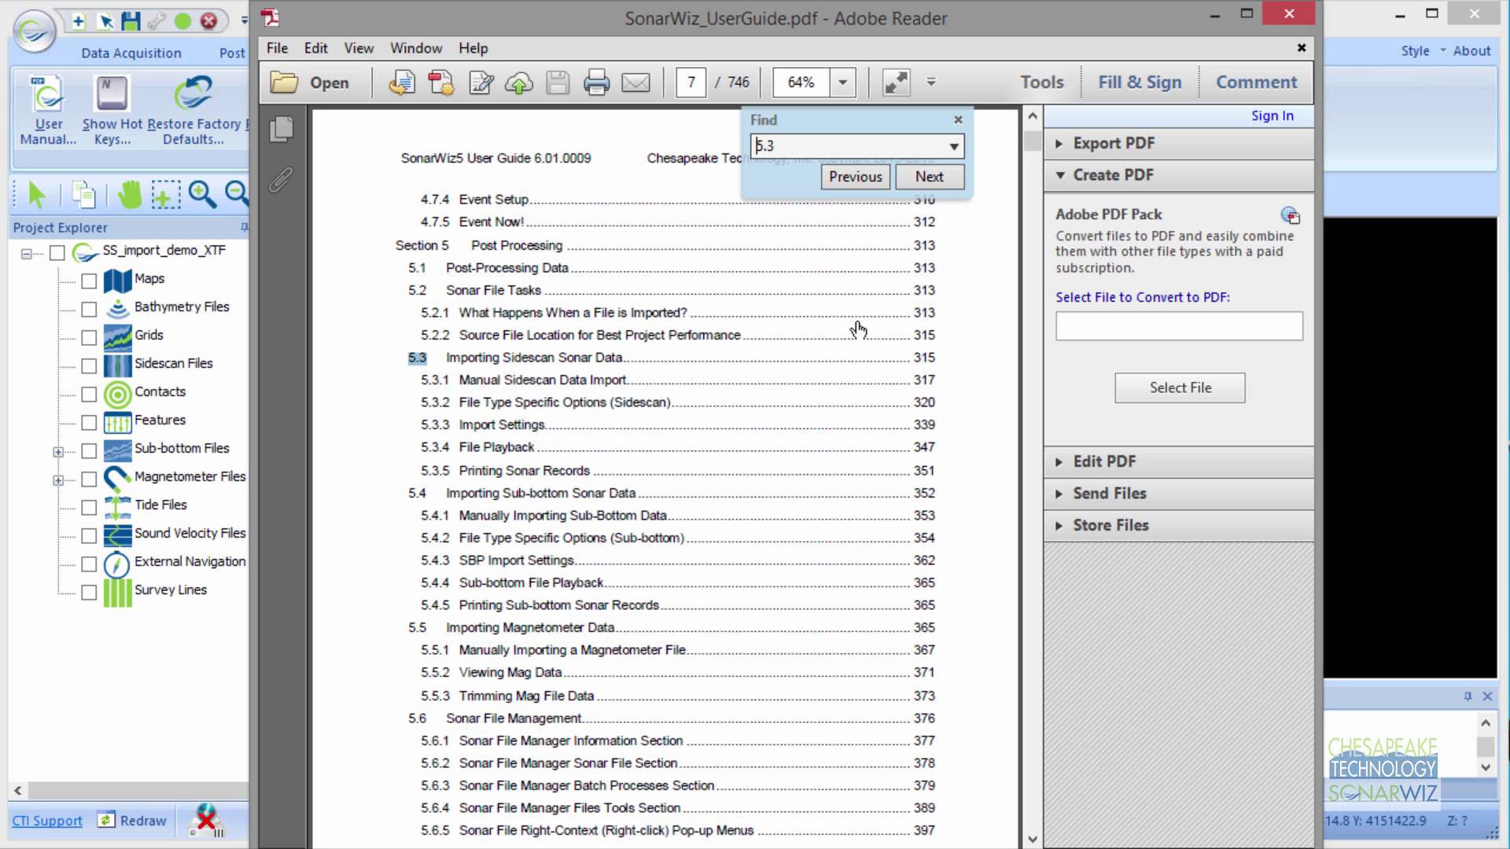
{"action": "scroll", "coordinate": [794, 393], "scroll_direction": "up", "scroll_amount": 3}
{"action": "scroll", "coordinate": [794, 393], "scroll_direction": "up", "scroll_amount": 20}
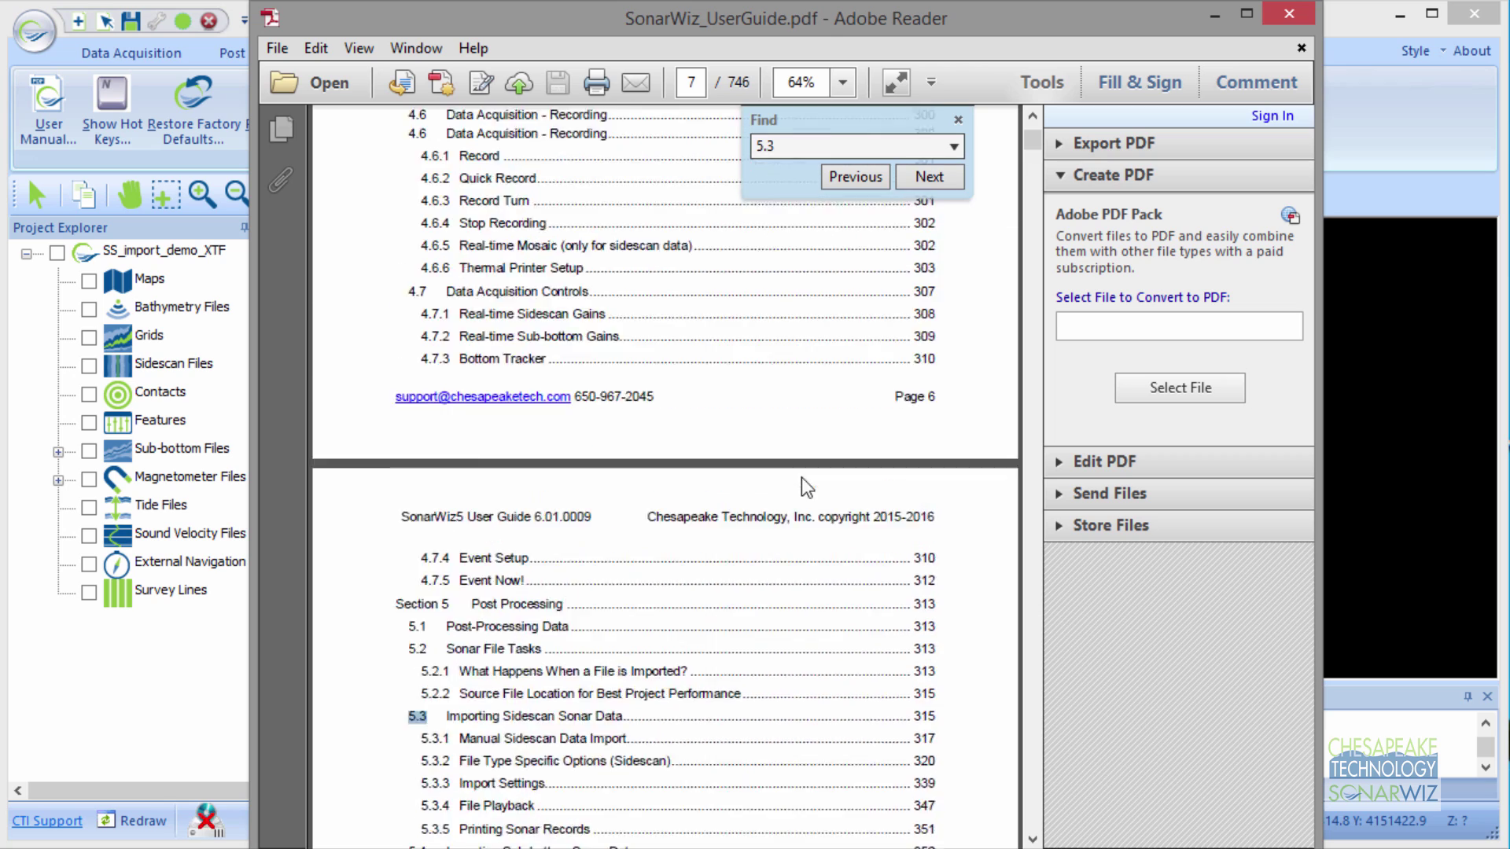
{"action": "scroll", "coordinate": [823, 766], "scroll_direction": "up", "scroll_amount": 20}
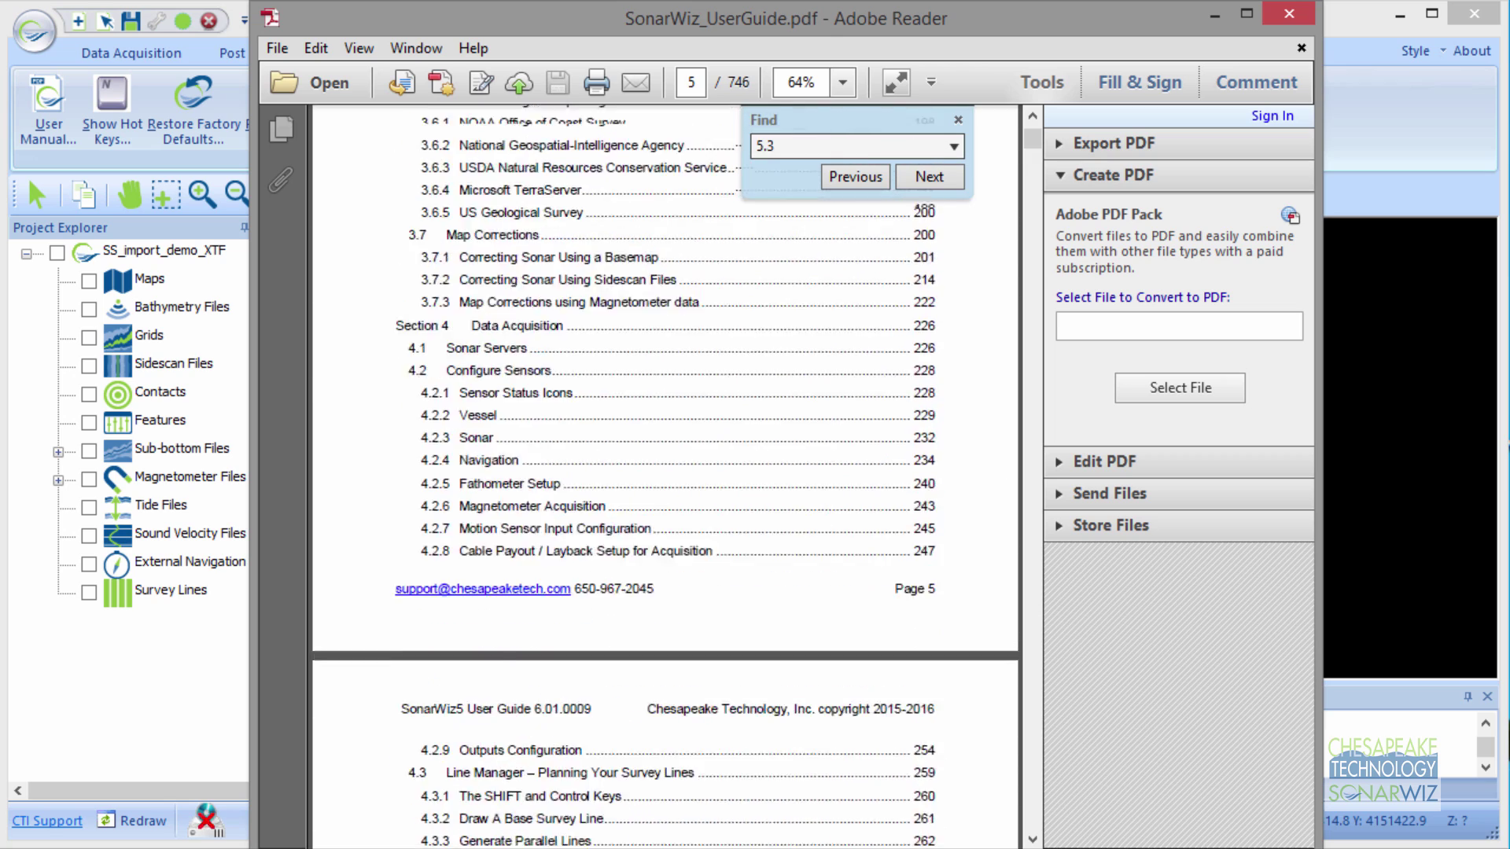
{"action": "scroll", "coordinate": [665, 471], "scroll_direction": "up", "scroll_amount": 4}
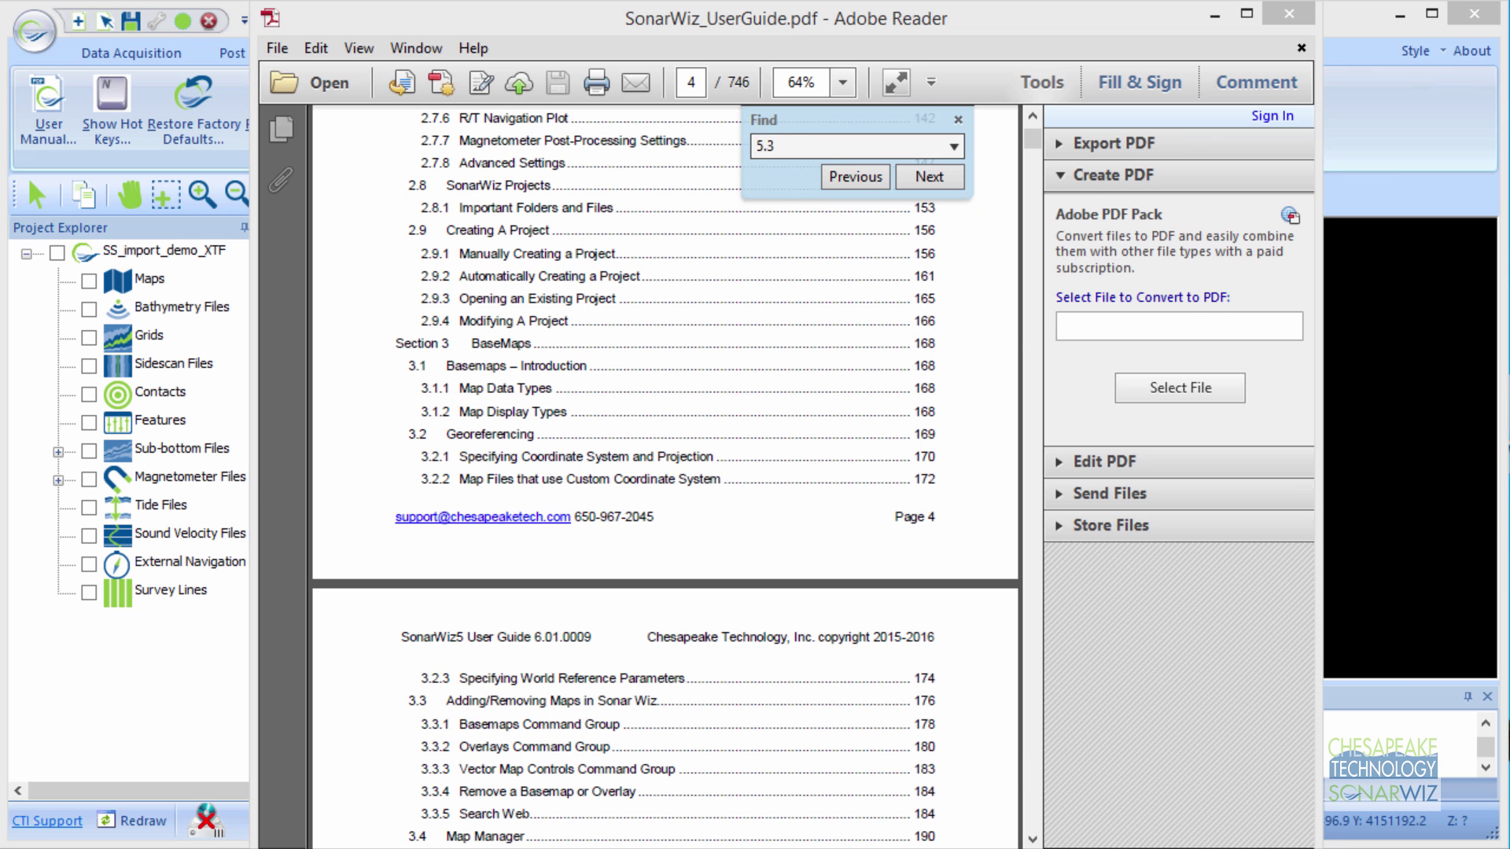
Switch to the Video_SampleData folder in File Explorer and open the Charts folder inside Klein3000
{"action": "key", "text": "alt+Tab"}
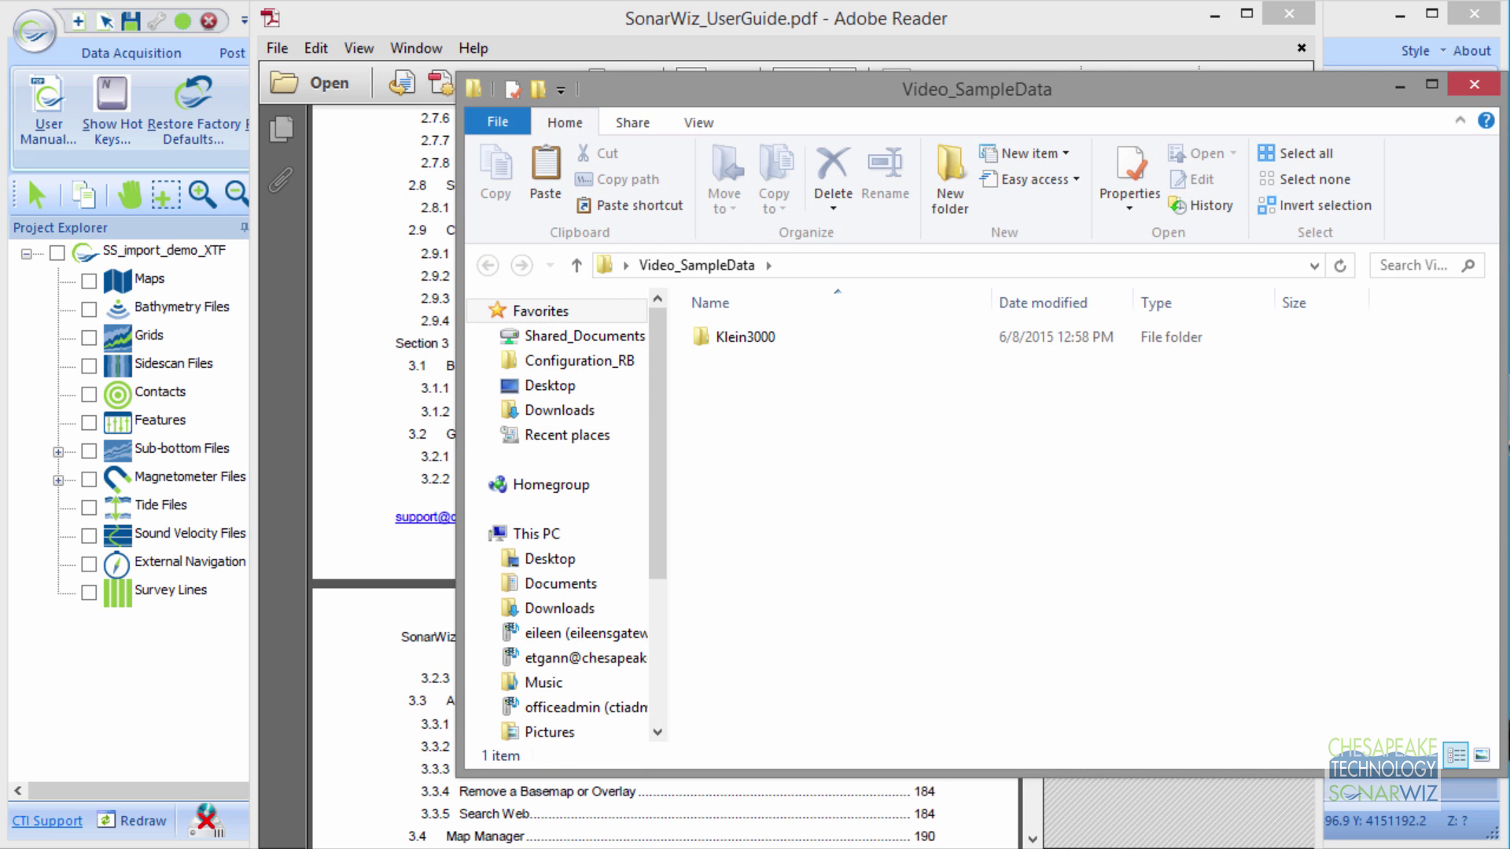
{"action": "double_click", "coordinate": [754, 336]}
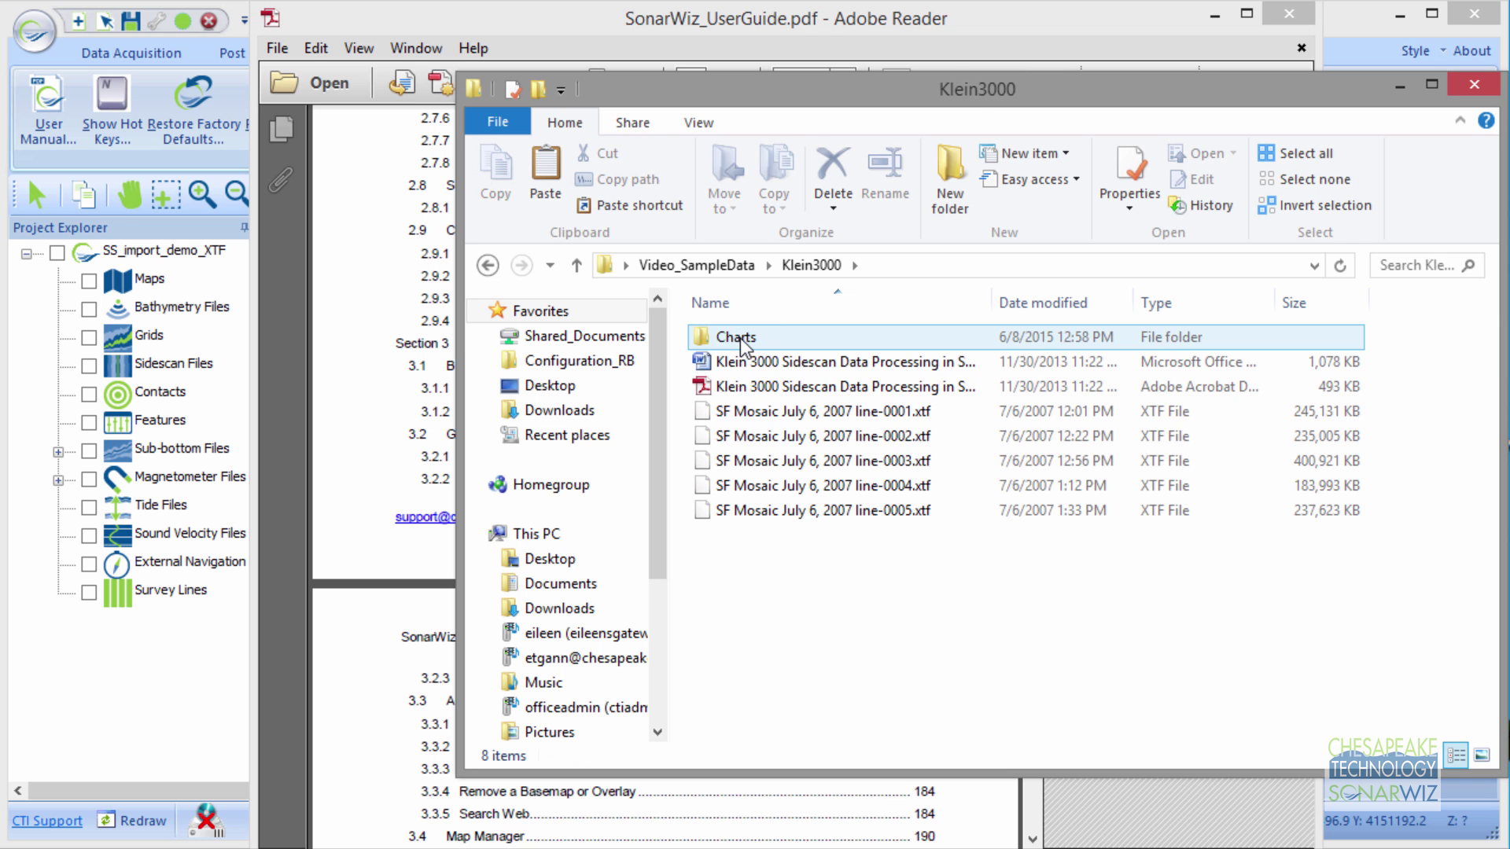
{"action": "double_click", "coordinate": [739, 339]}
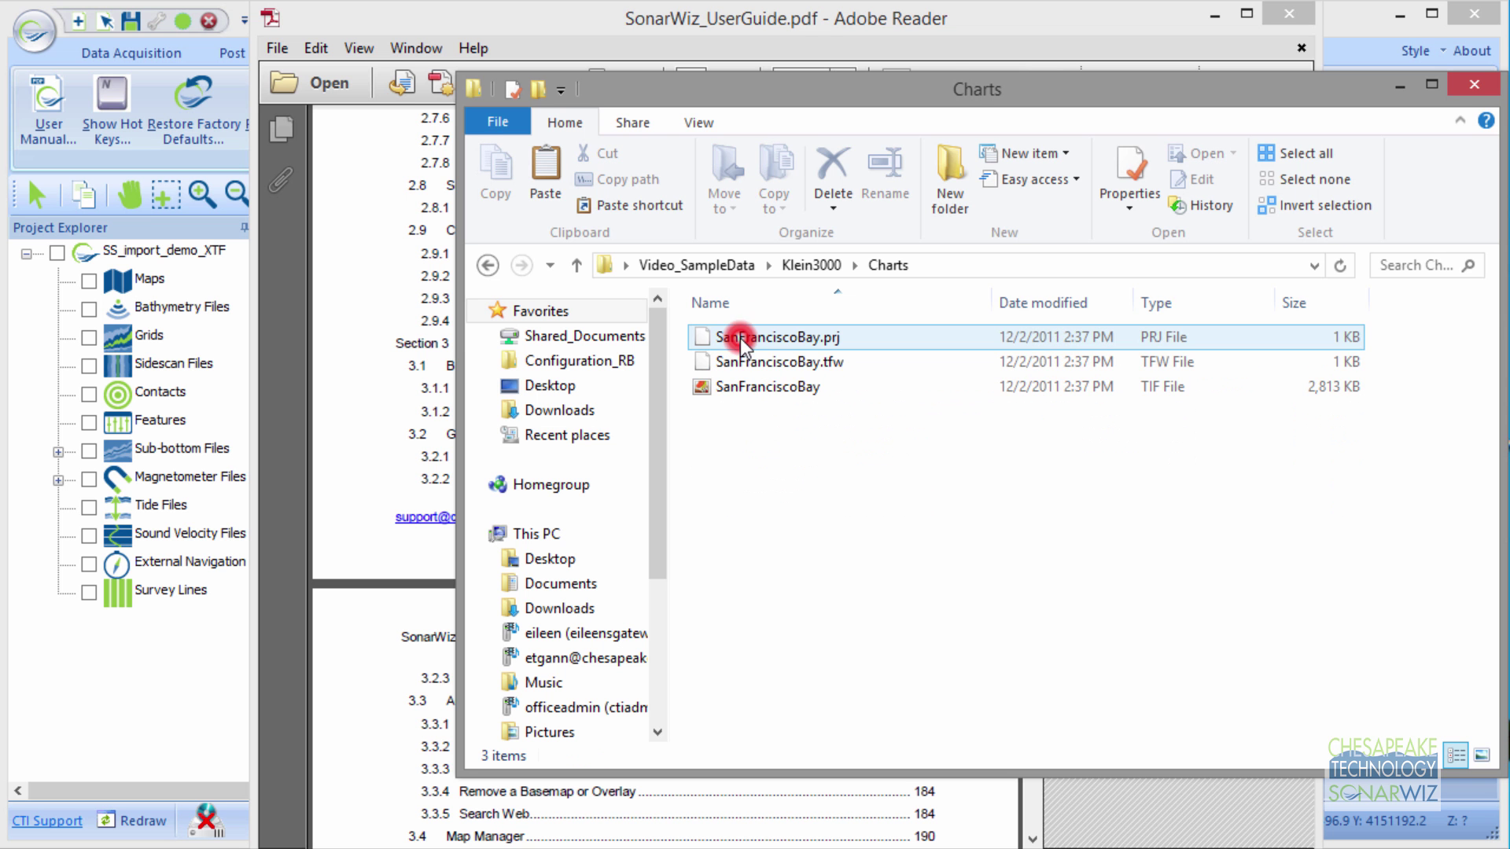
{"action": "left_click", "coordinate": [801, 362]}
{"action": "right_click", "coordinate": [800, 365]}
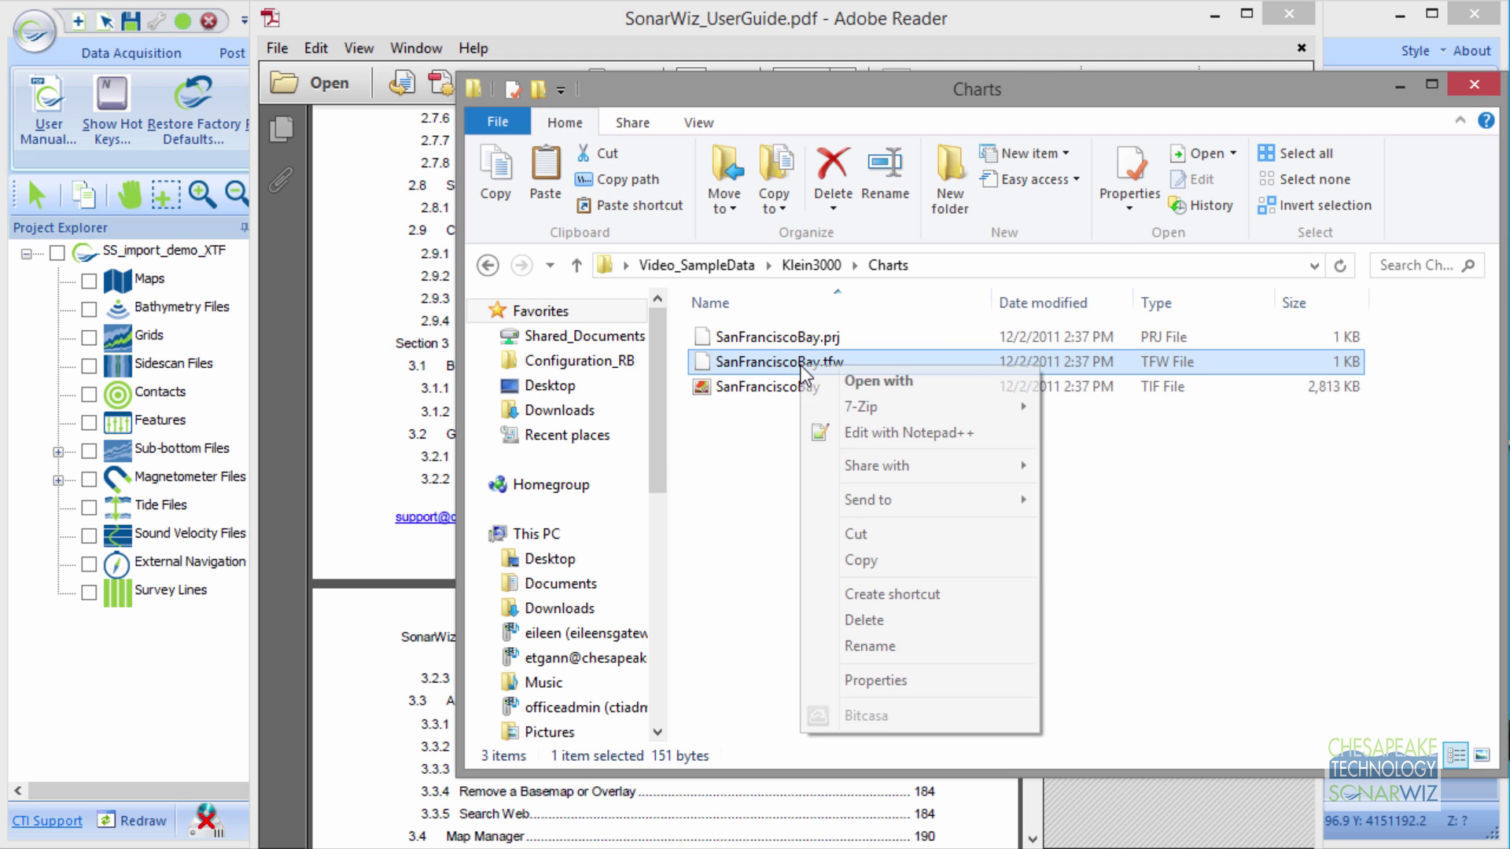
{"action": "left_click", "coordinate": [818, 379]}
{"action": "left_click", "coordinate": [1164, 450]}
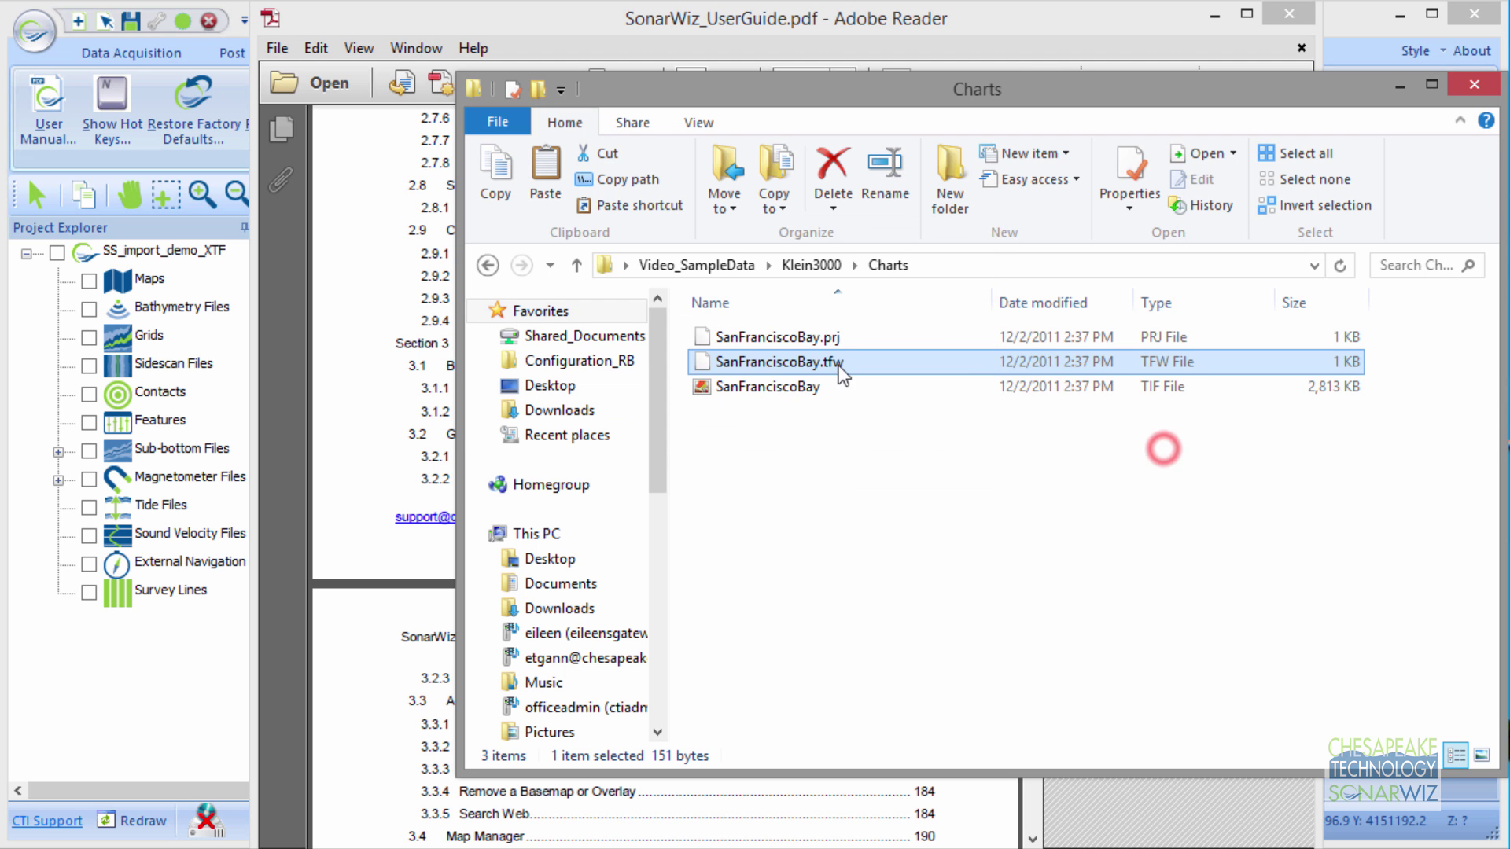
Open SanFranciscoBay.tfw in Notepad++ to view its contents, declining the program update and the plugin updates
{"action": "right_click", "coordinate": [810, 362]}
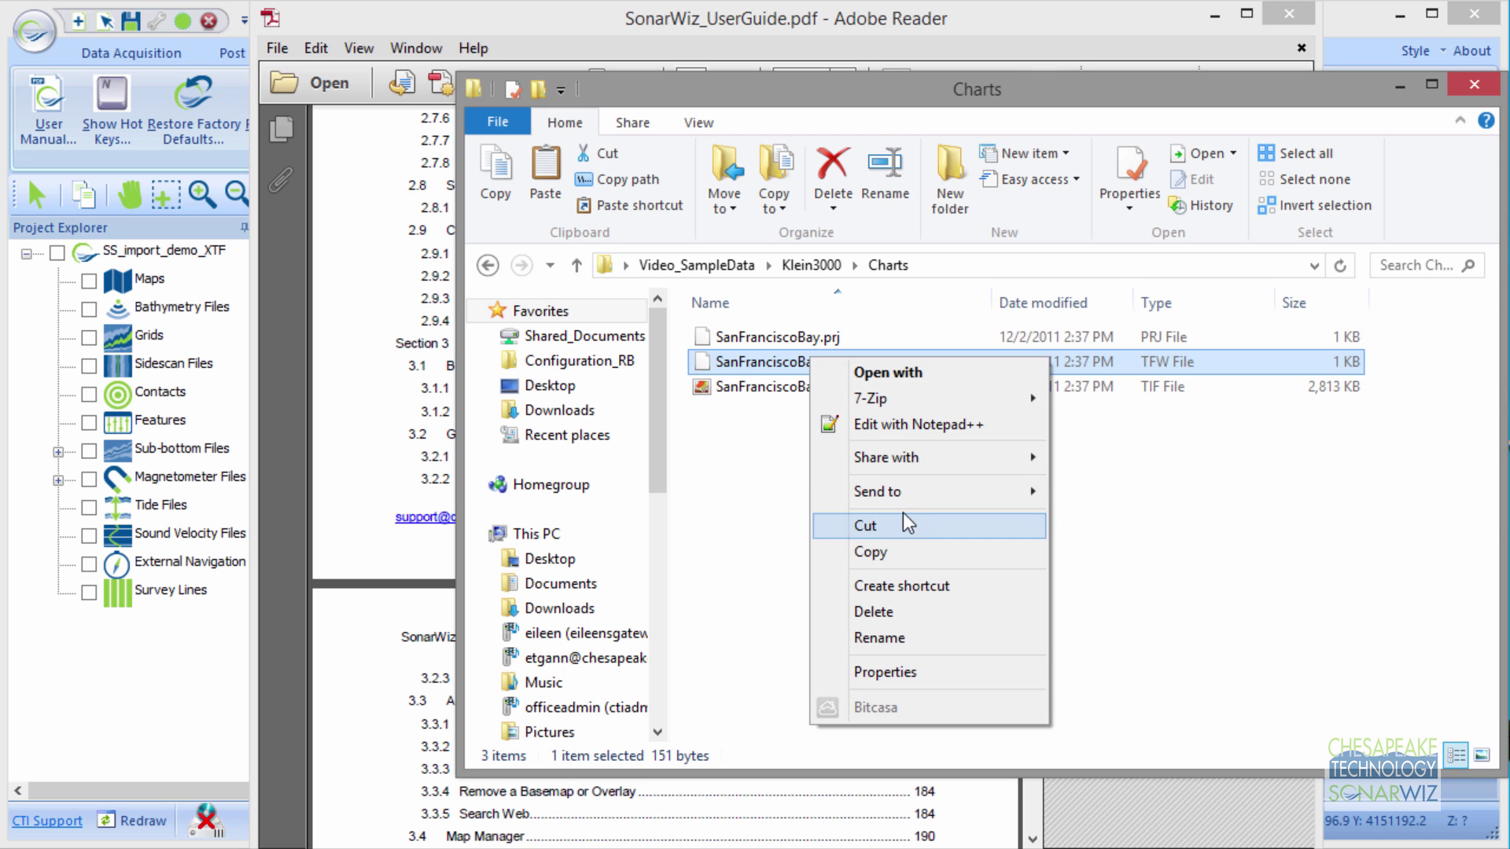
{"action": "left_click", "coordinate": [908, 425]}
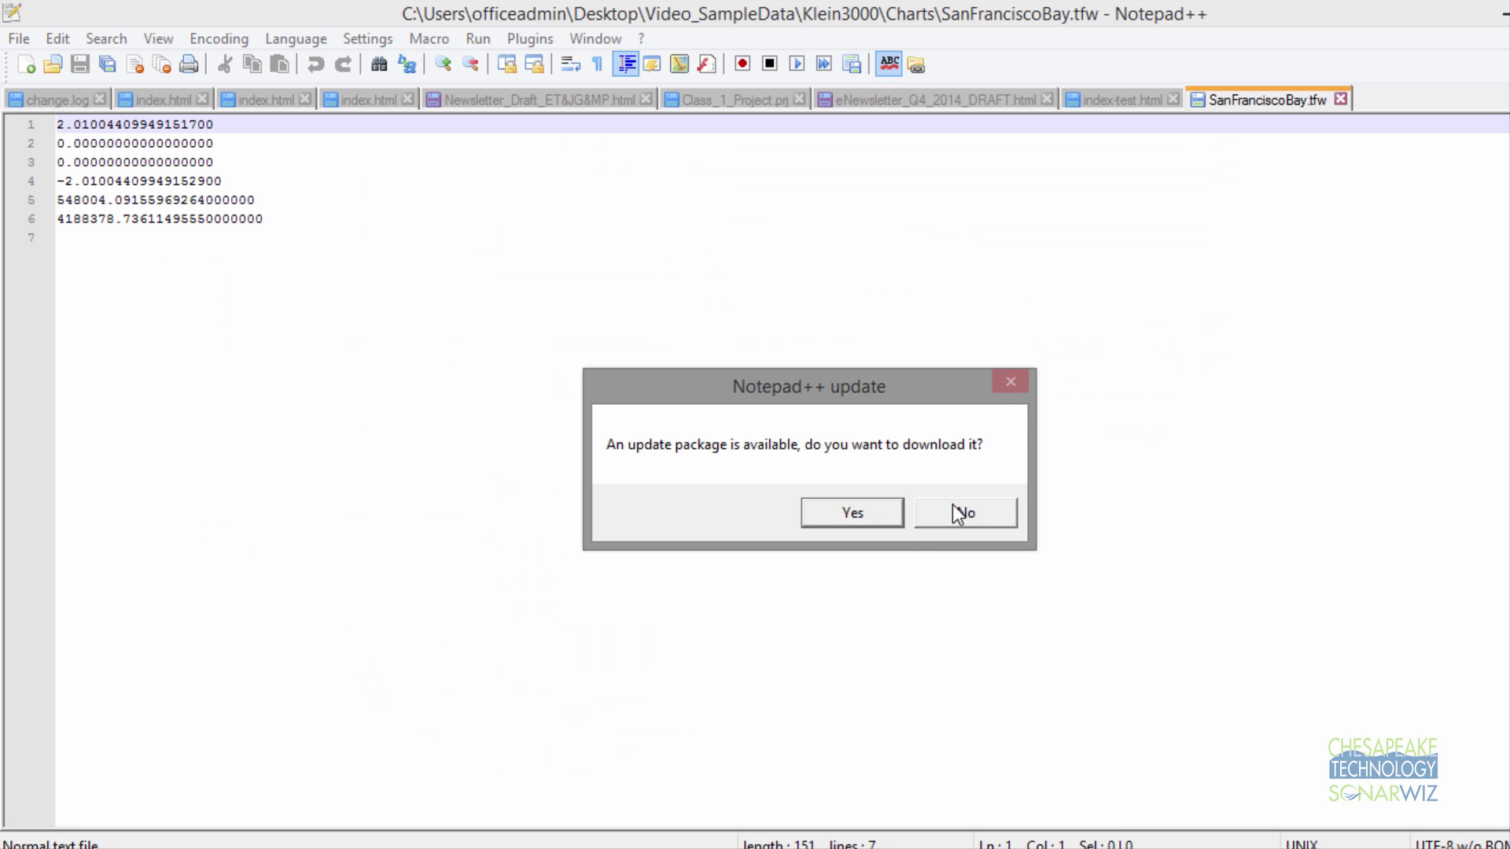
{"action": "left_click", "coordinate": [961, 515]}
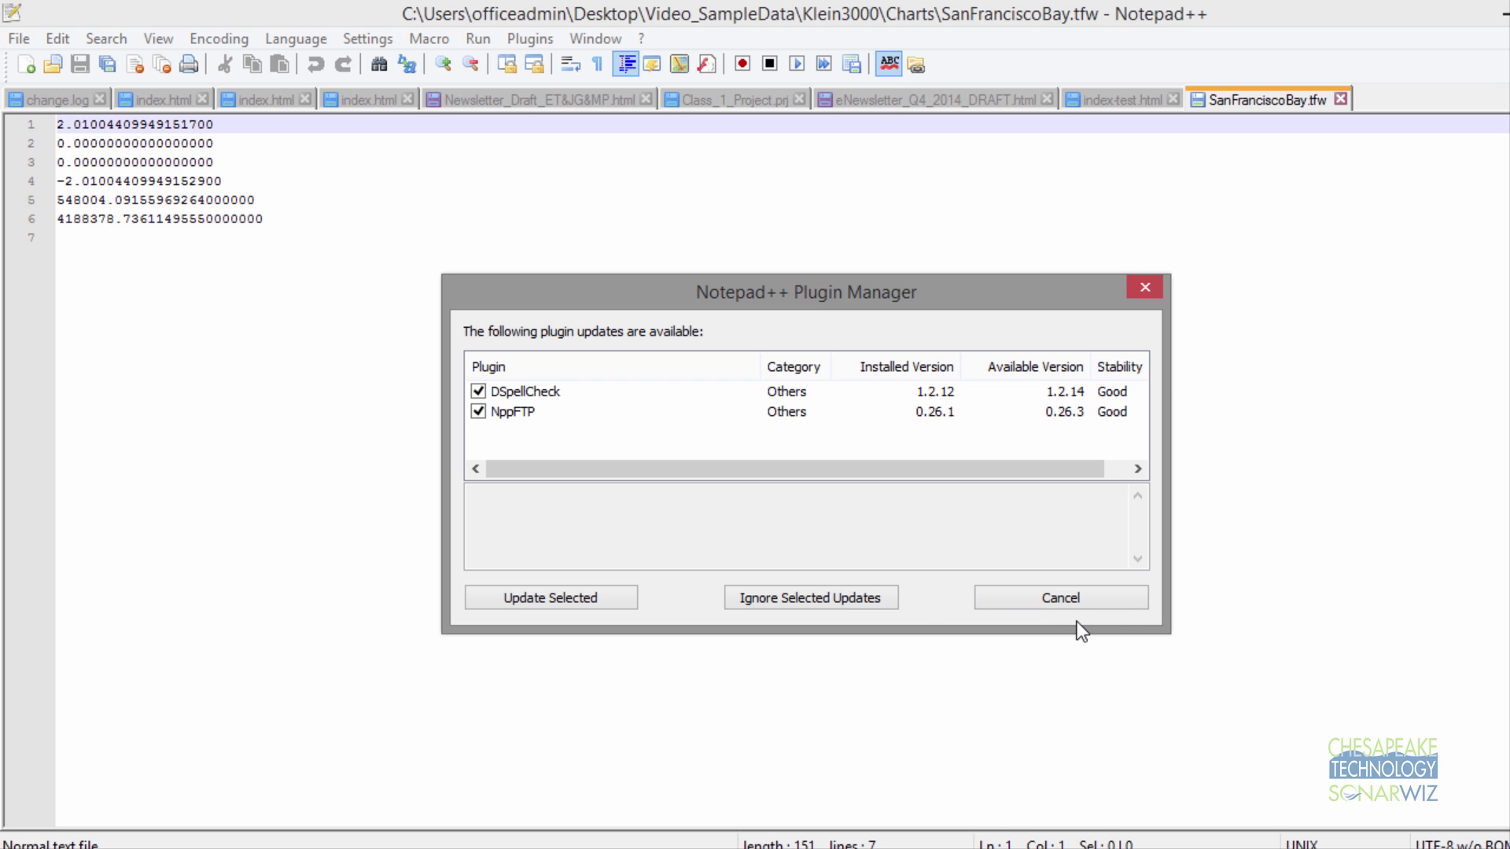
{"action": "left_click", "coordinate": [1070, 597]}
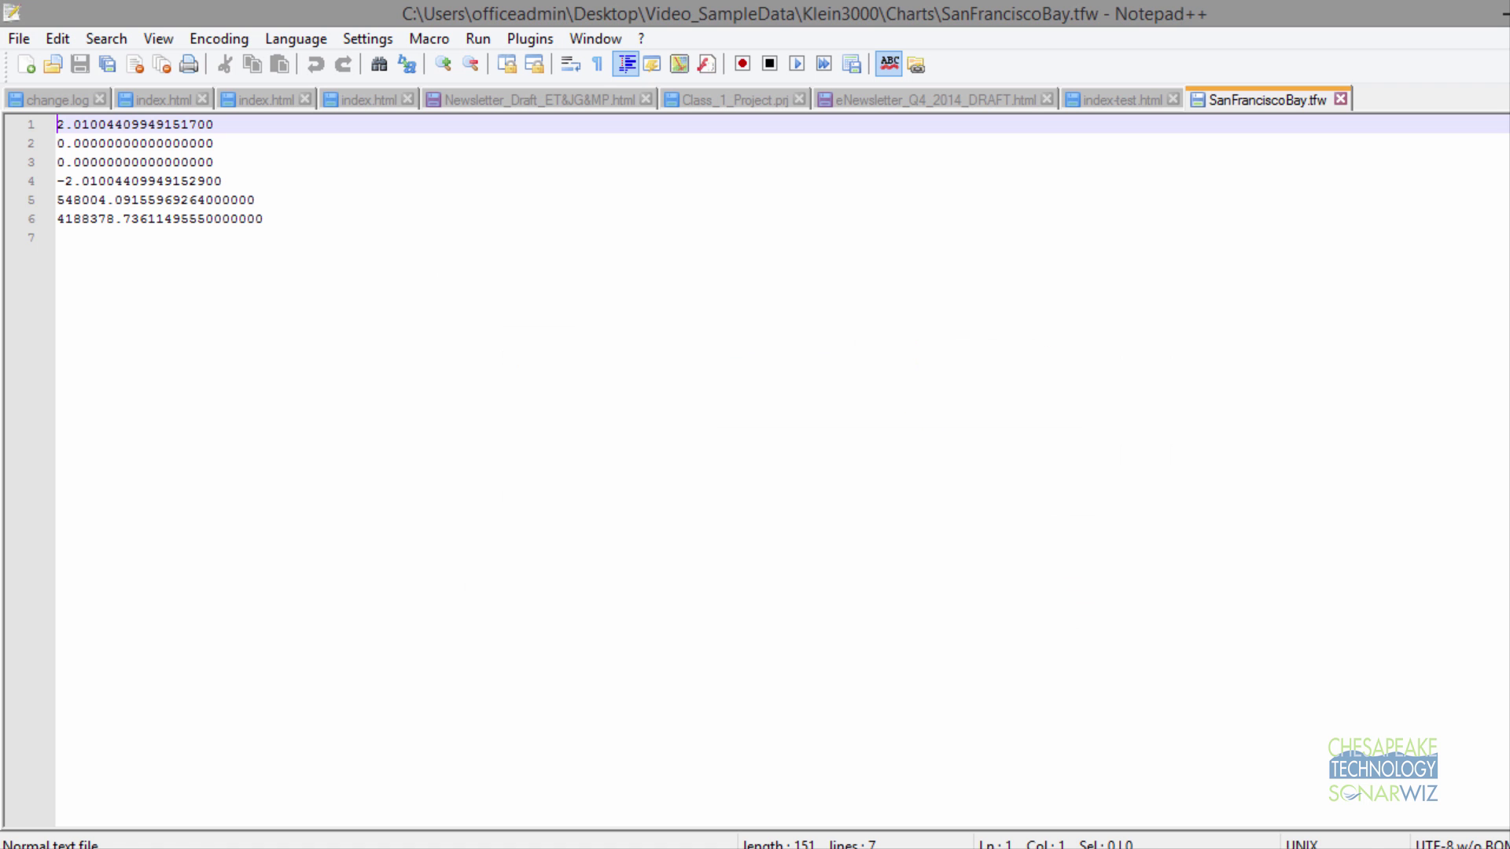
Close SanFranciscoBay.tfw, Notepad++ and the Charts folder window, and put the user manual away to return to SonarWiz
{"action": "key", "text": "ctrl+w"}
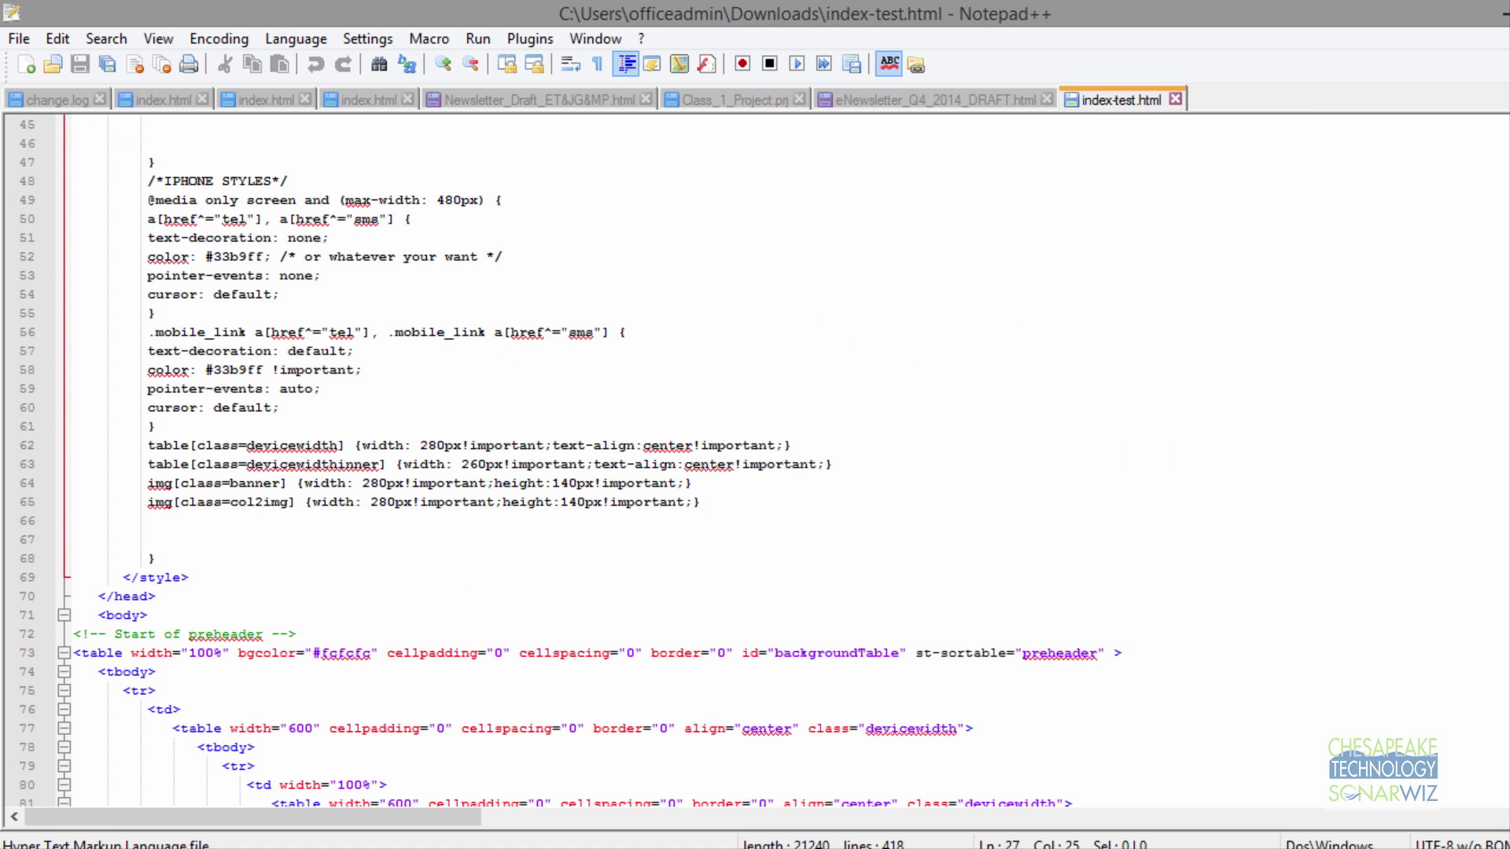
{"action": "key", "text": "alt+F4"}
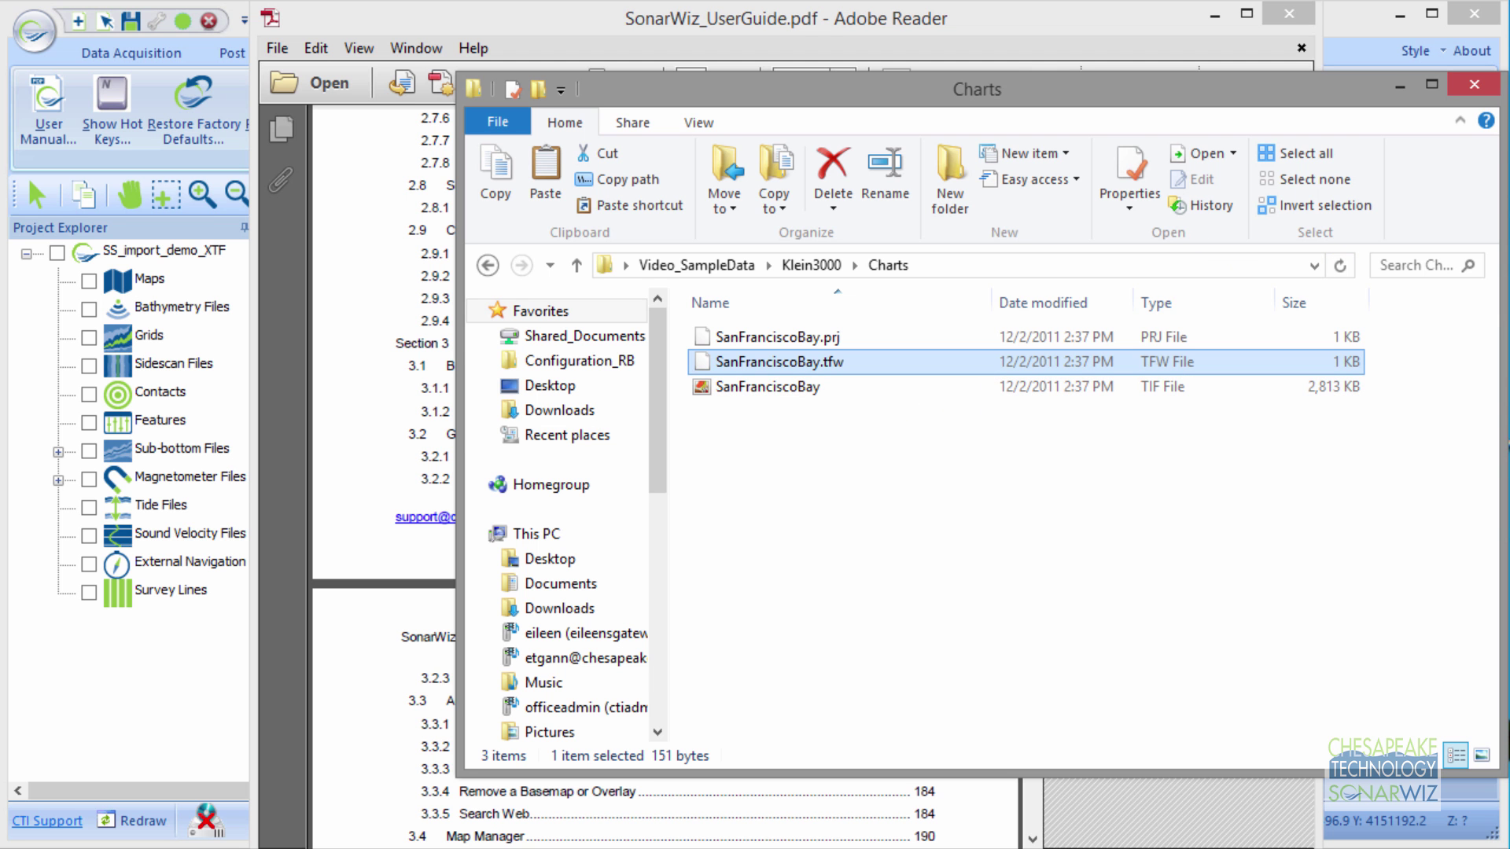
{"action": "left_click", "coordinate": [1473, 82]}
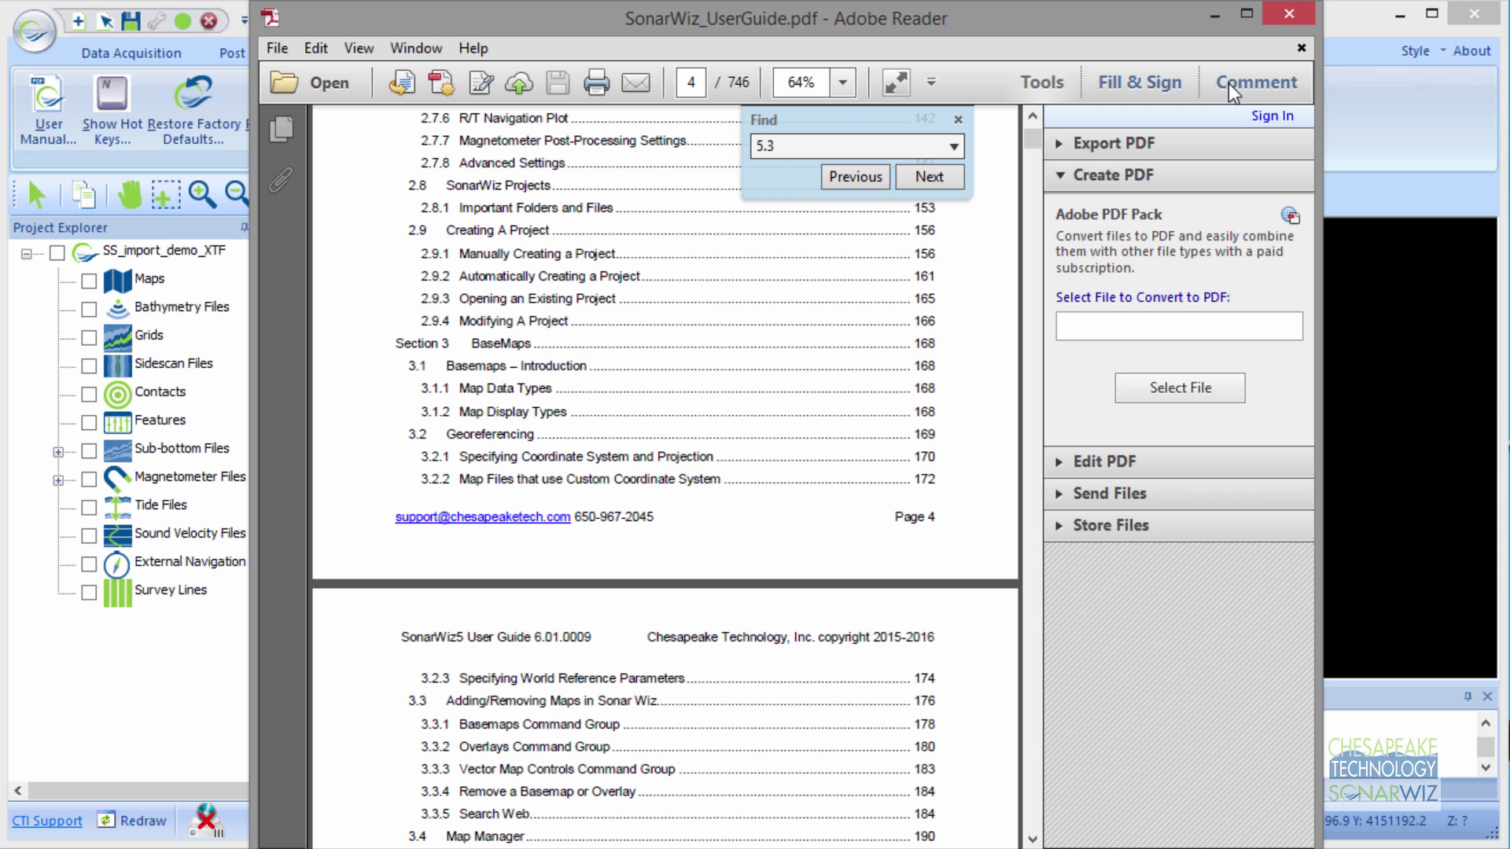
{"action": "left_click", "coordinate": [1218, 14]}
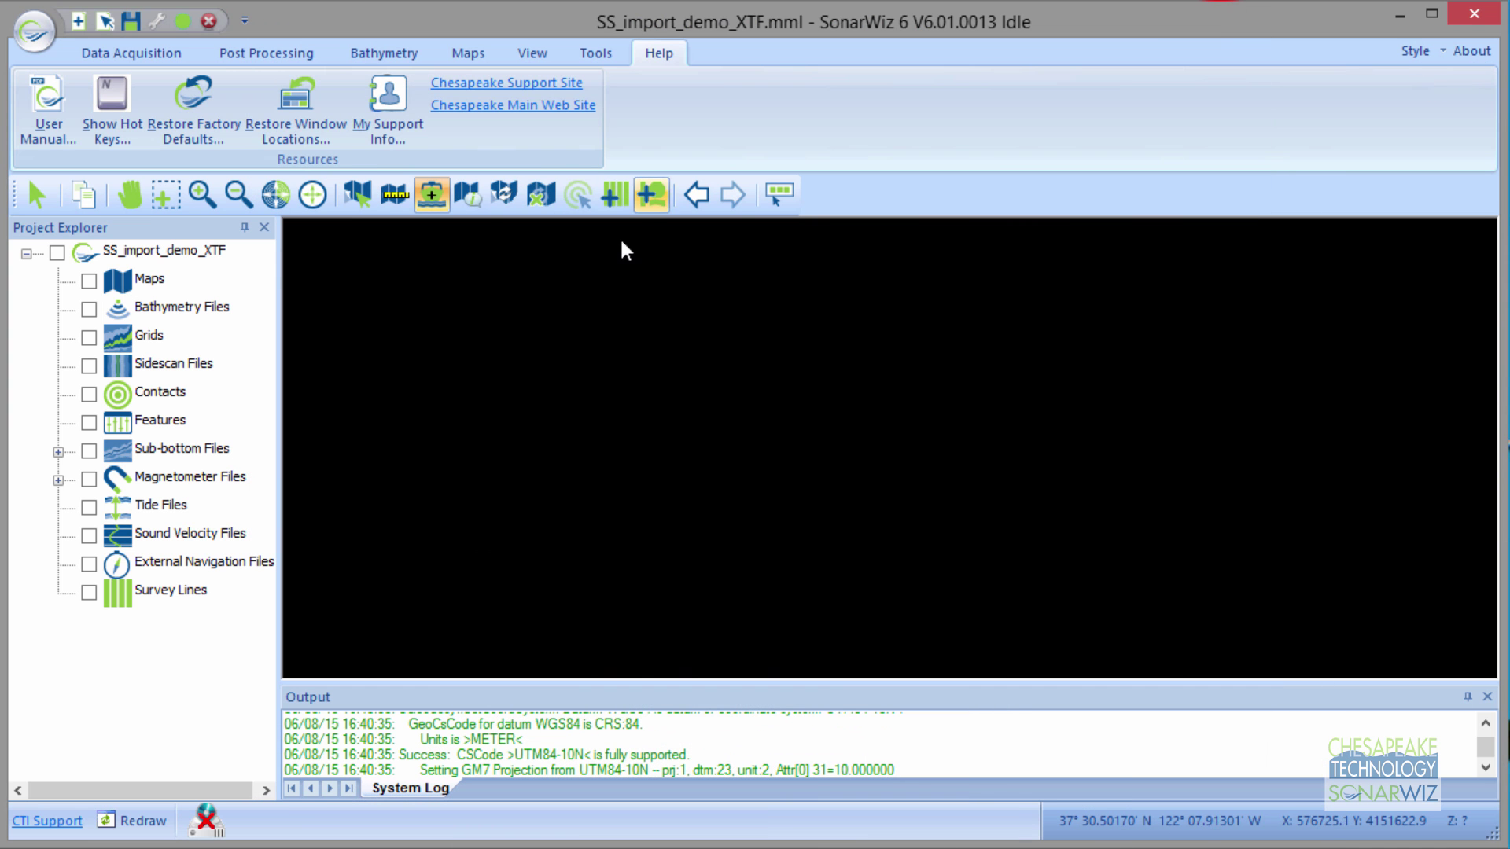
{"action": "left_click", "coordinate": [151, 281]}
{"action": "right_click", "coordinate": [155, 281]}
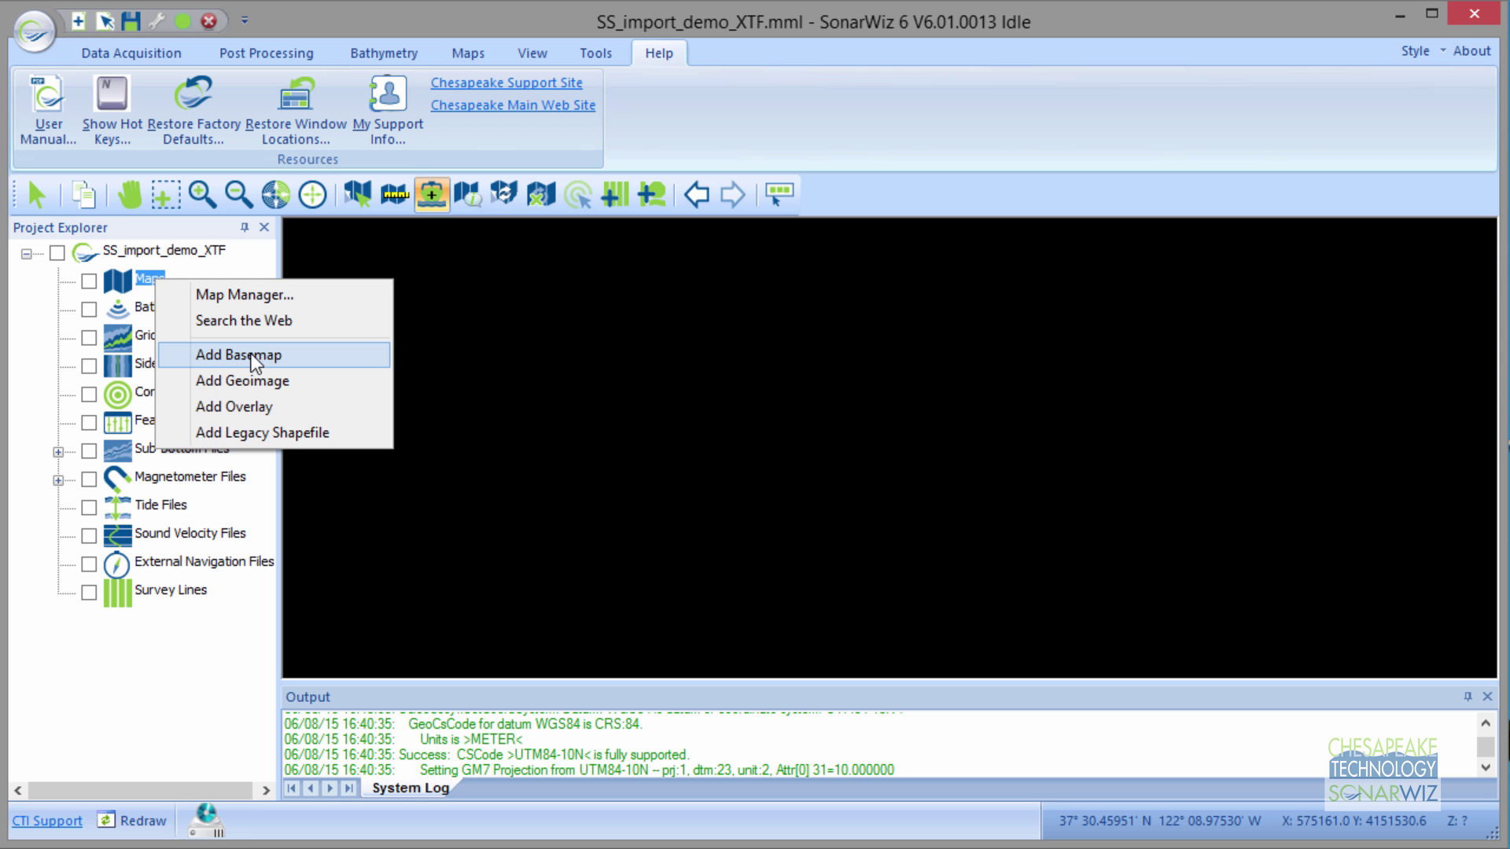
{"action": "left_click", "coordinate": [290, 54]}
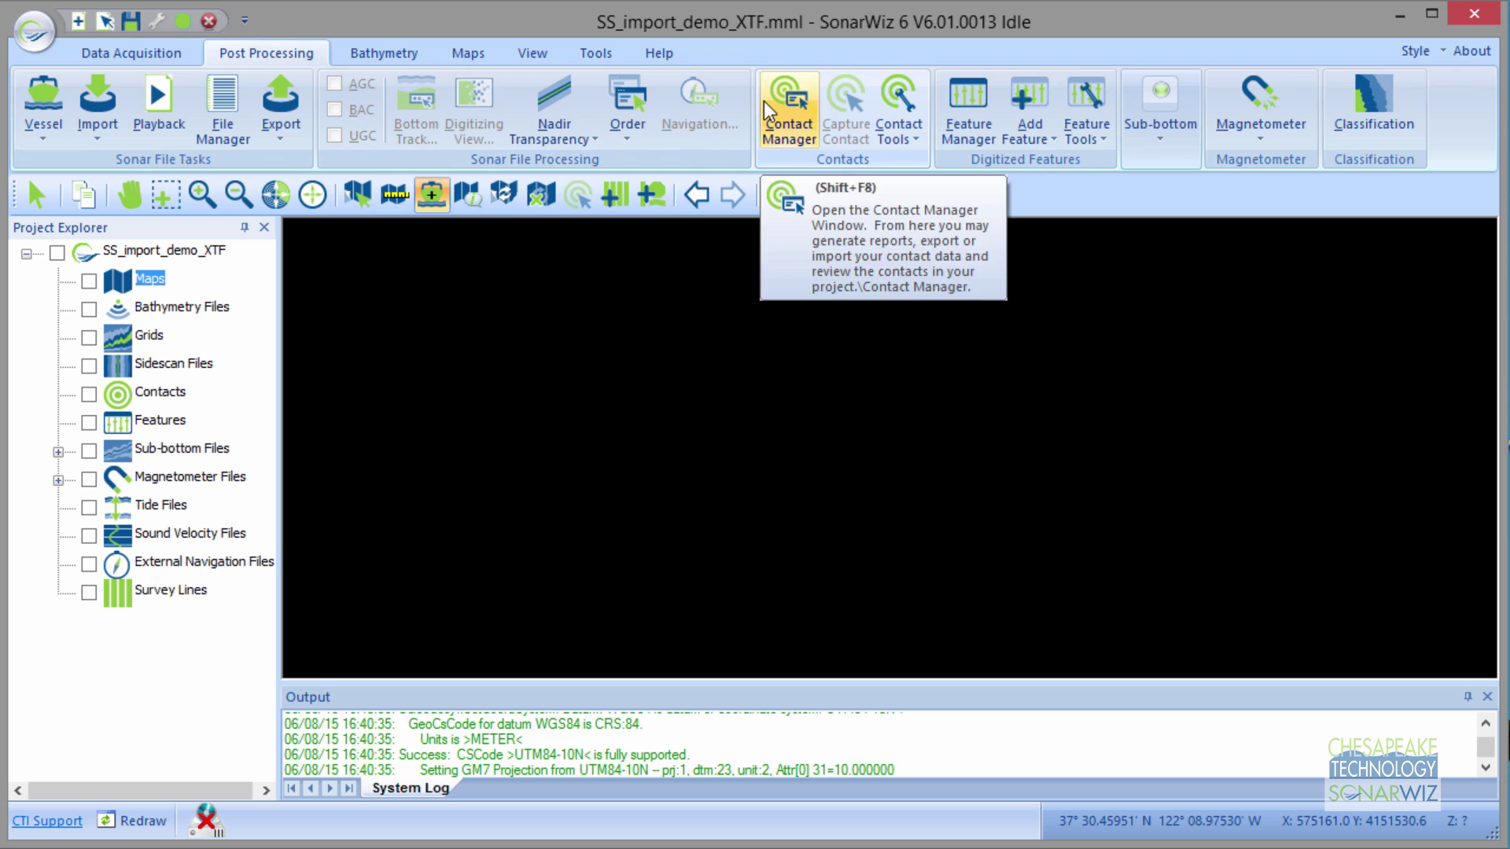
{"action": "left_click", "coordinate": [475, 53]}
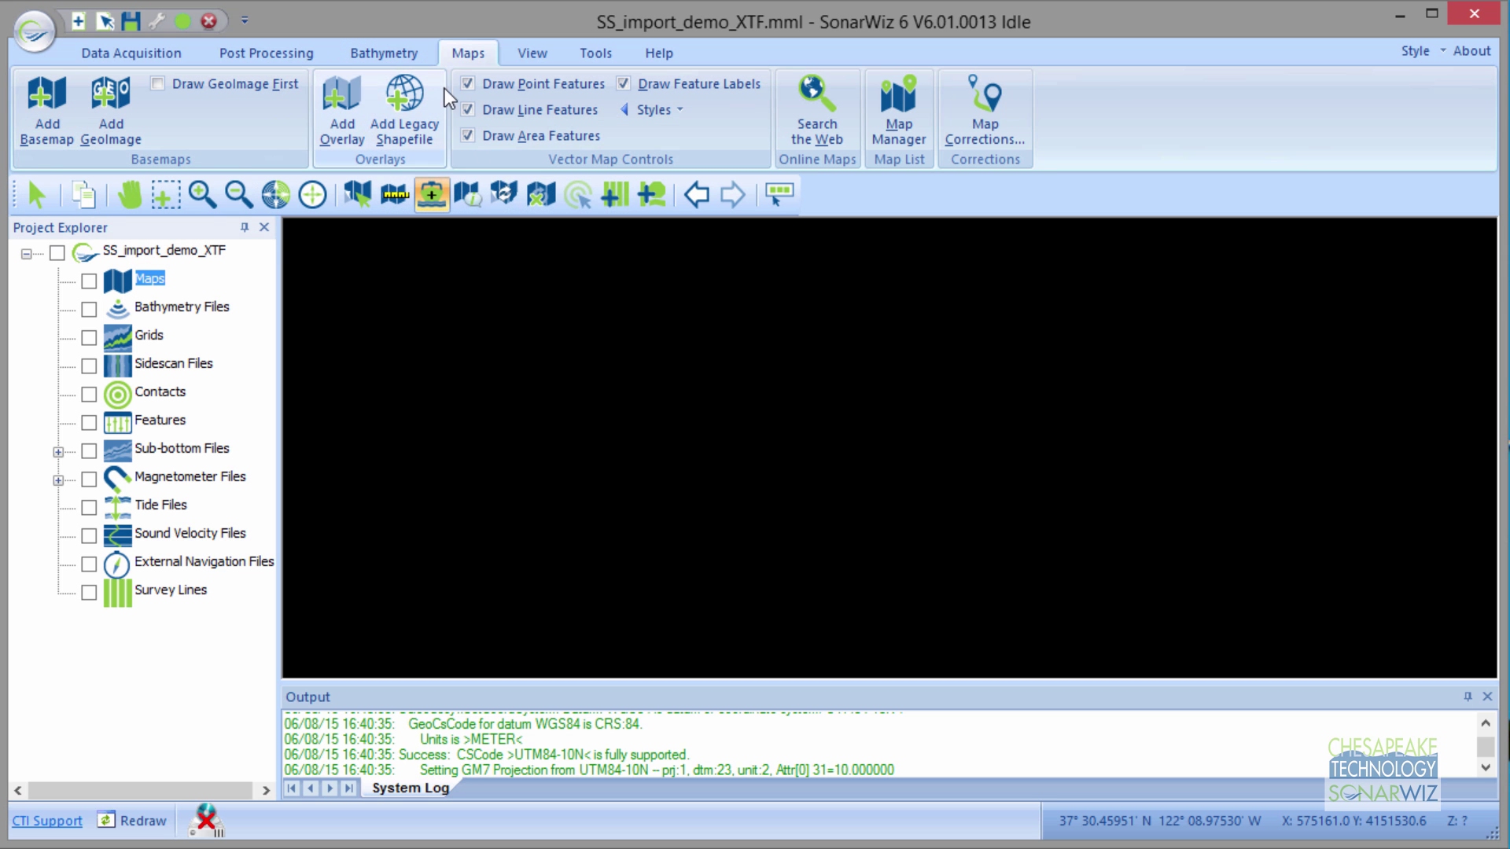
{"action": "left_click", "coordinate": [50, 138]}
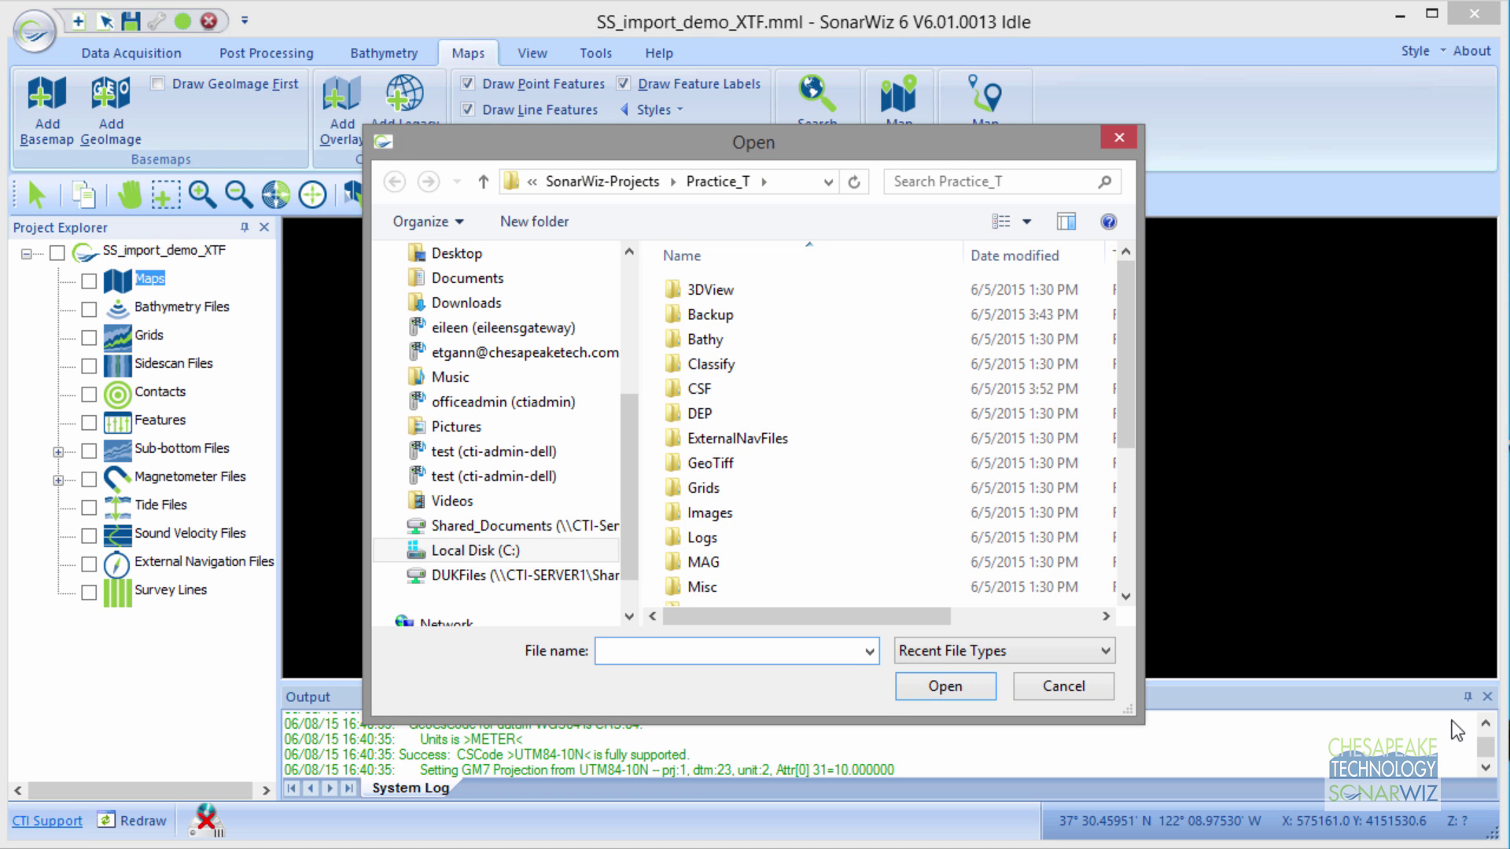
{"action": "left_click", "coordinate": [1118, 135]}
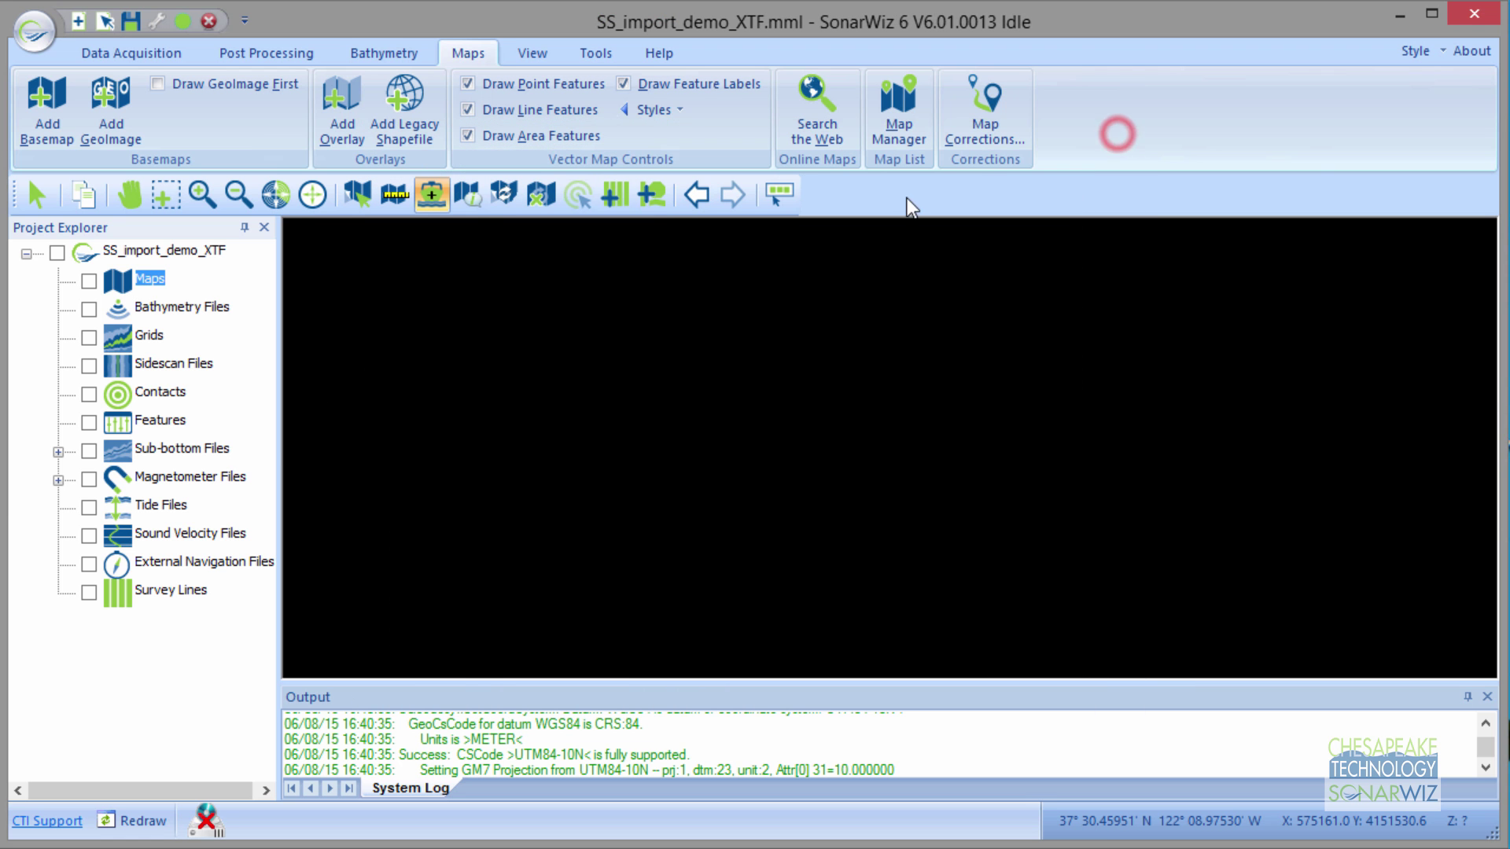
Add SanFranciscoBay from the SS_import_demo_XTF project's GeoTiff\Charts folder as a basemap, and expand Maps with its full file name readable
{"action": "right_click", "coordinate": [139, 282]}
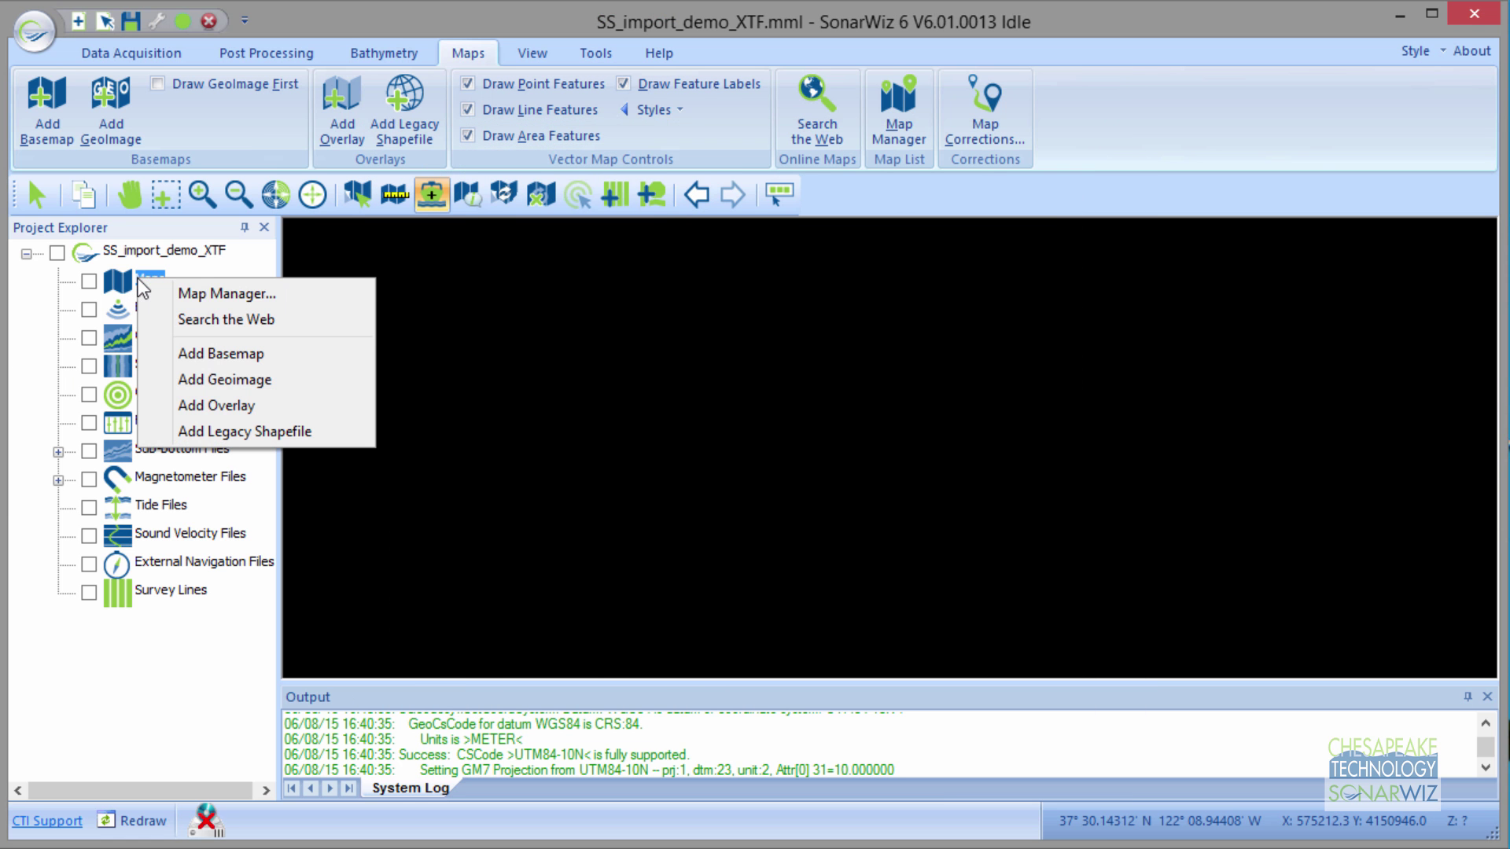
{"action": "left_click", "coordinate": [220, 352]}
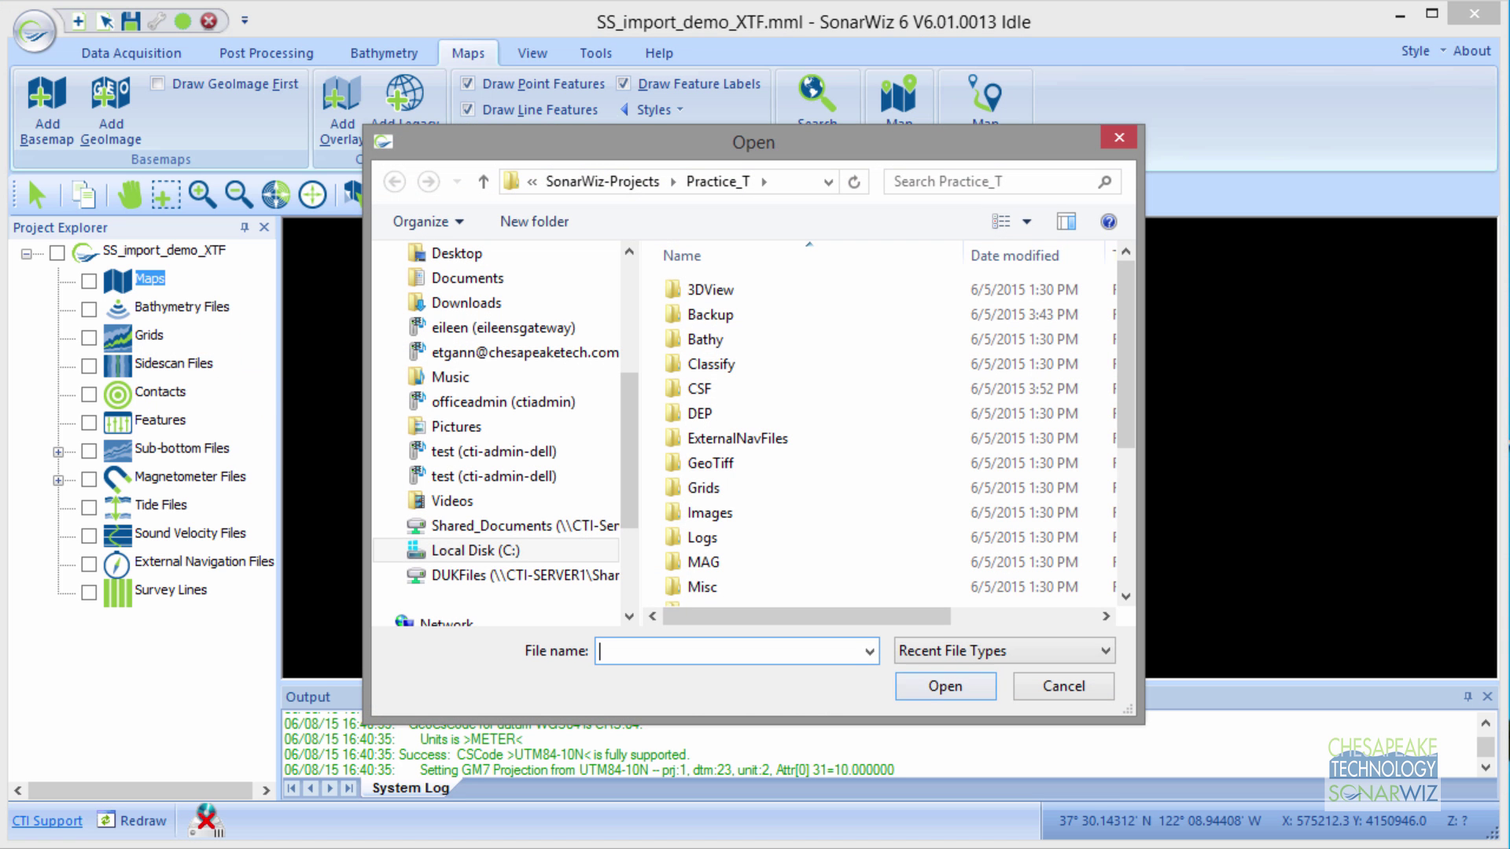
{"action": "left_click", "coordinate": [625, 182]}
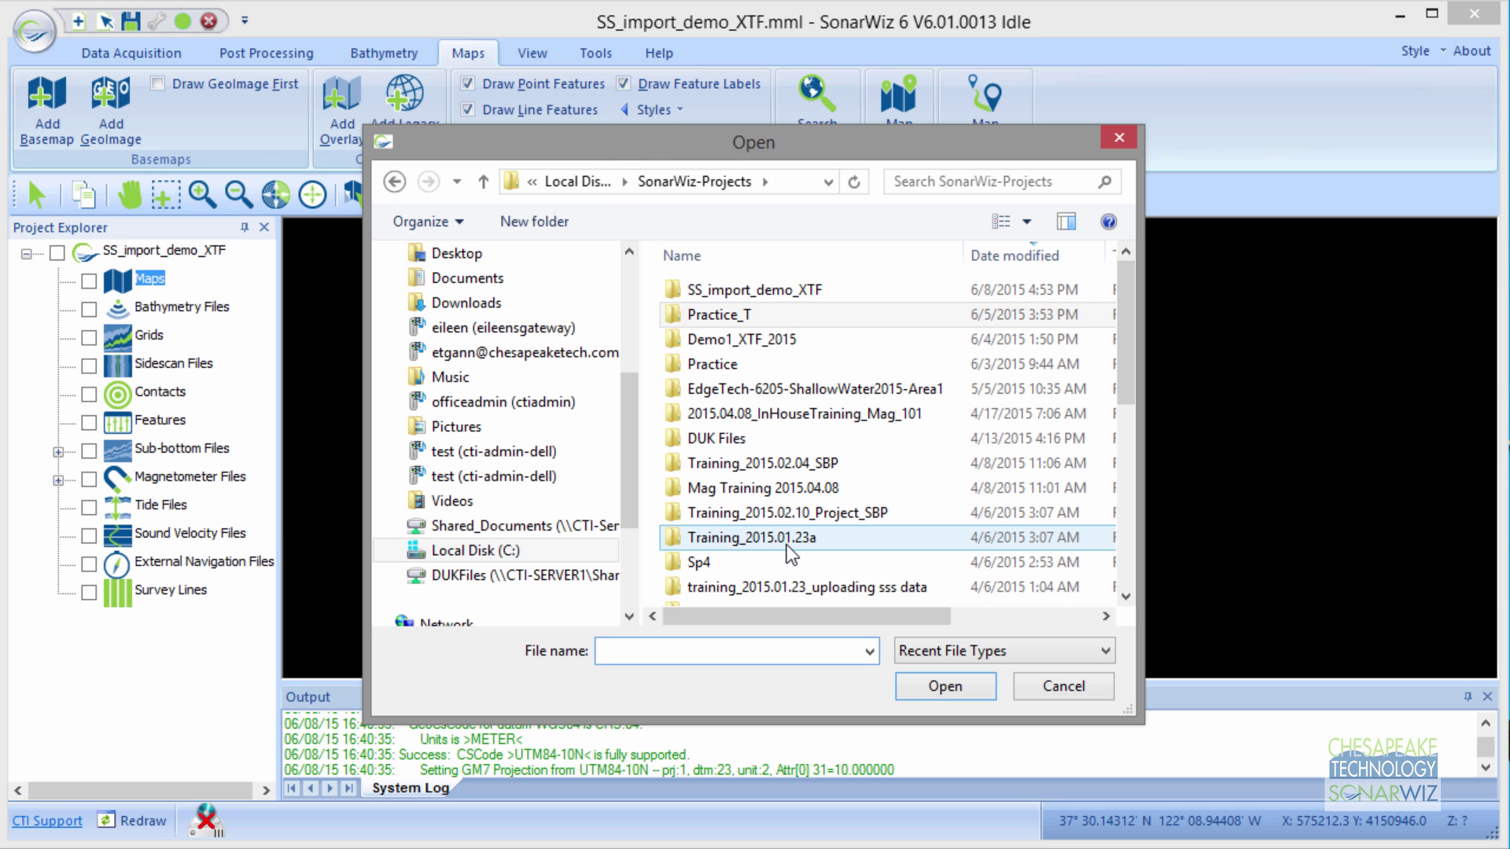
{"action": "double_click", "coordinate": [747, 291]}
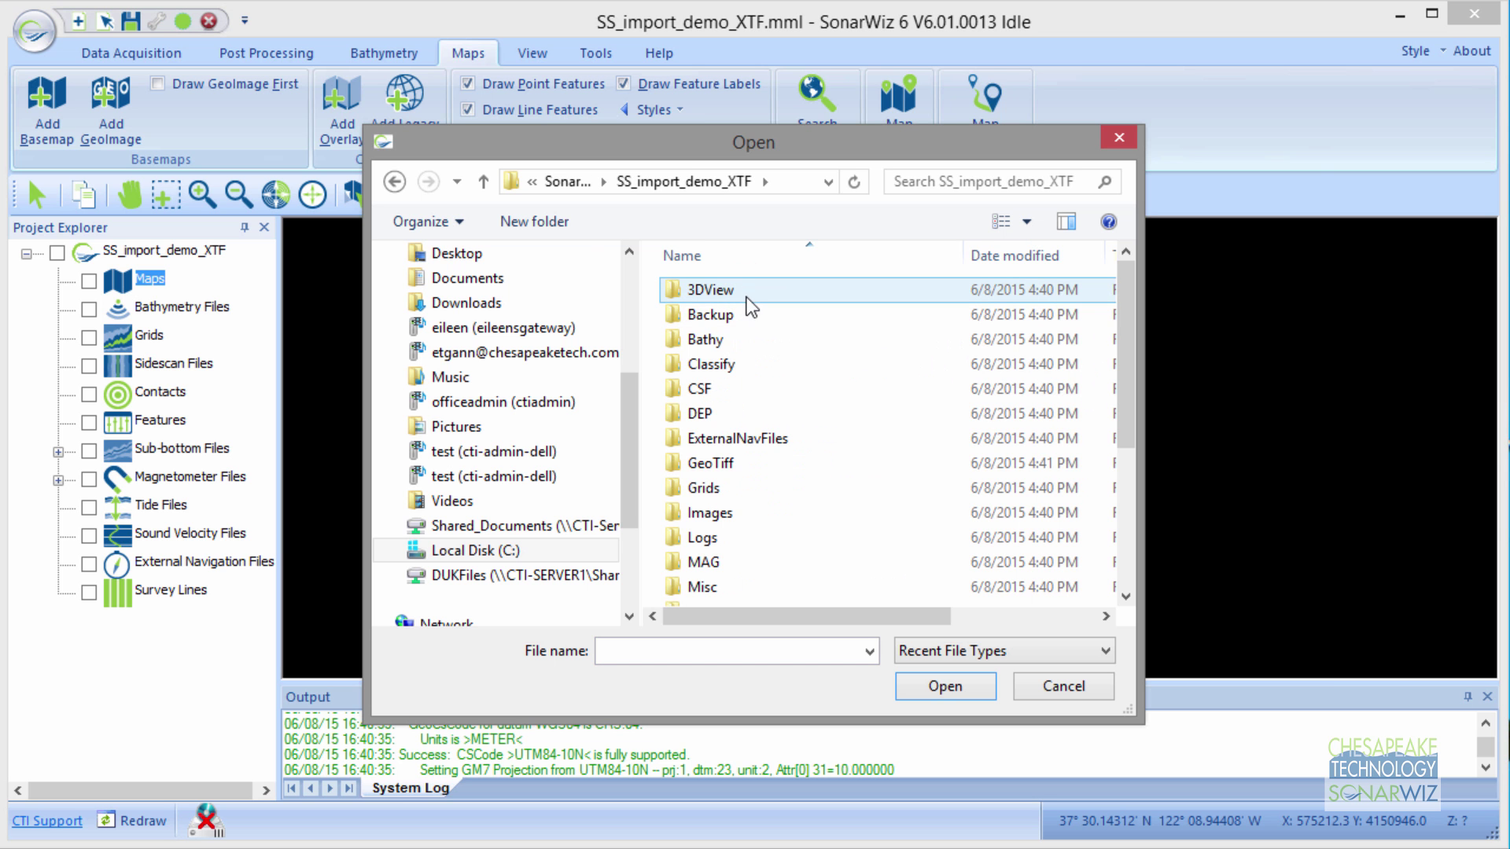
{"action": "left_click", "coordinate": [716, 467]}
{"action": "double_click", "coordinate": [716, 468]}
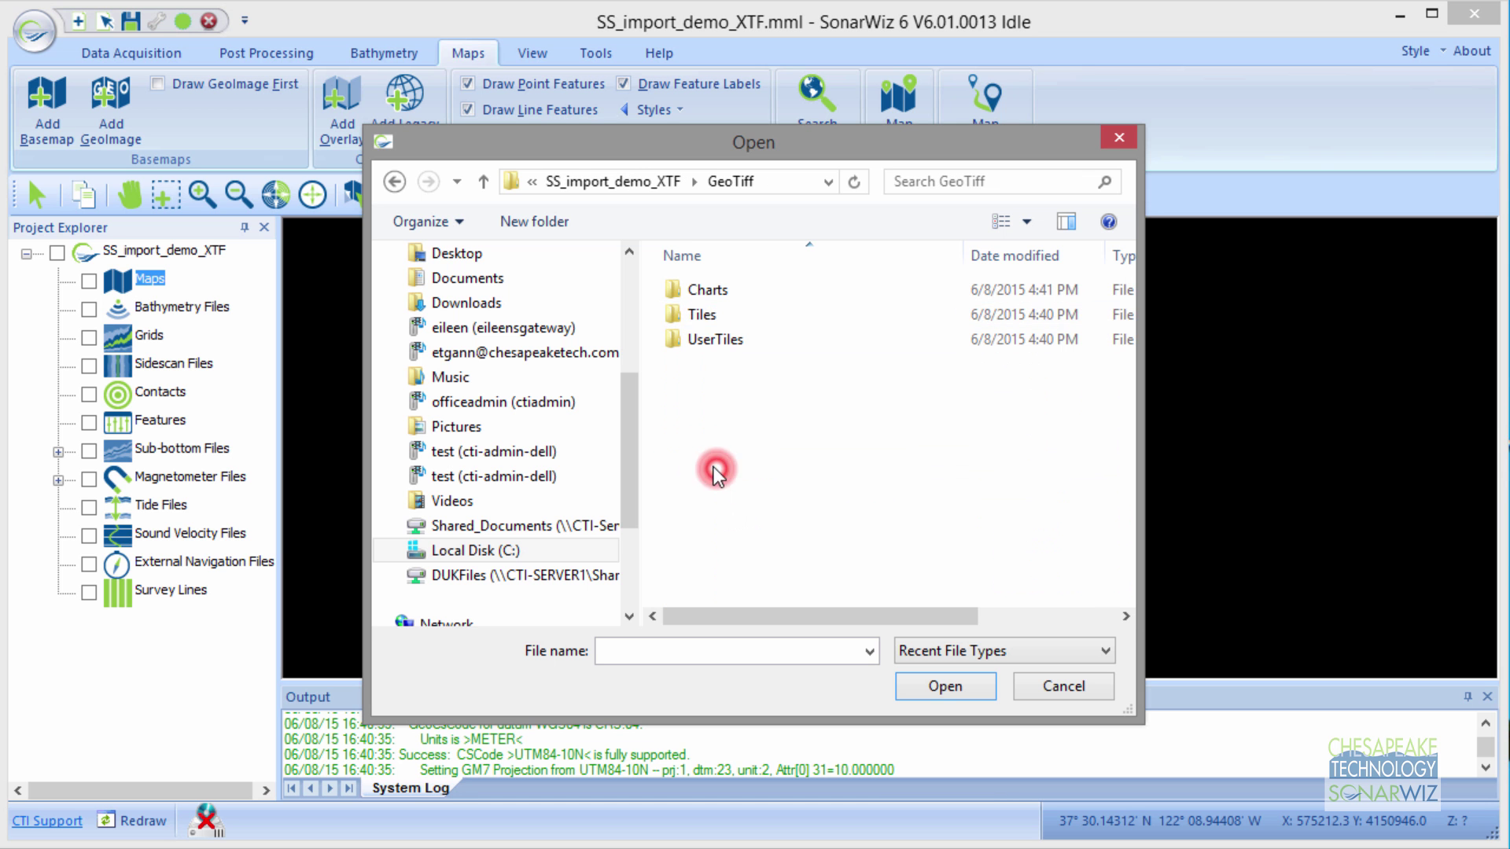
{"action": "double_click", "coordinate": [712, 293]}
{"action": "left_click", "coordinate": [727, 343]}
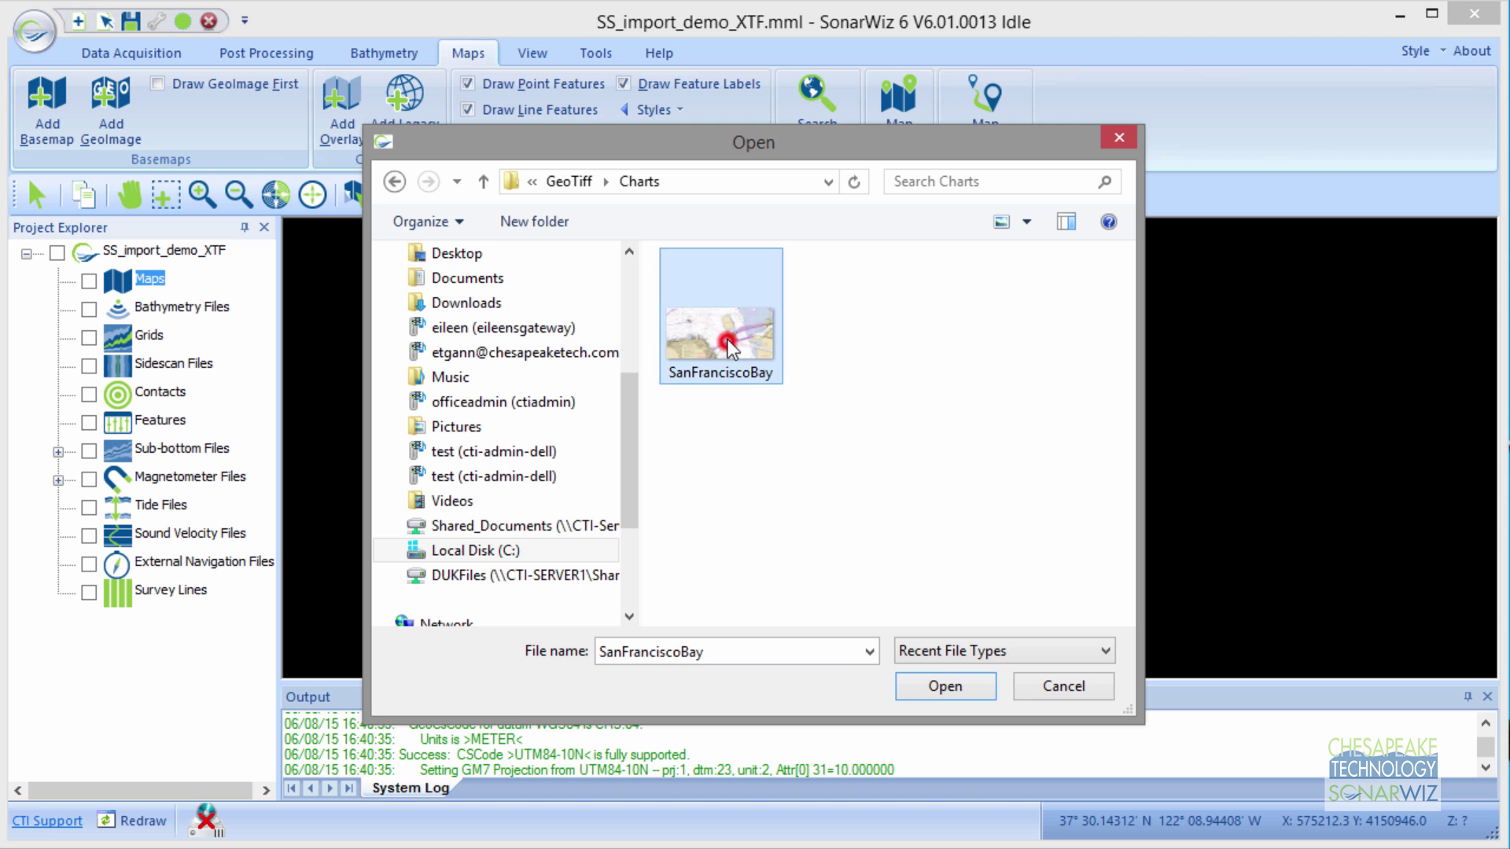
{"action": "left_click", "coordinate": [952, 691]}
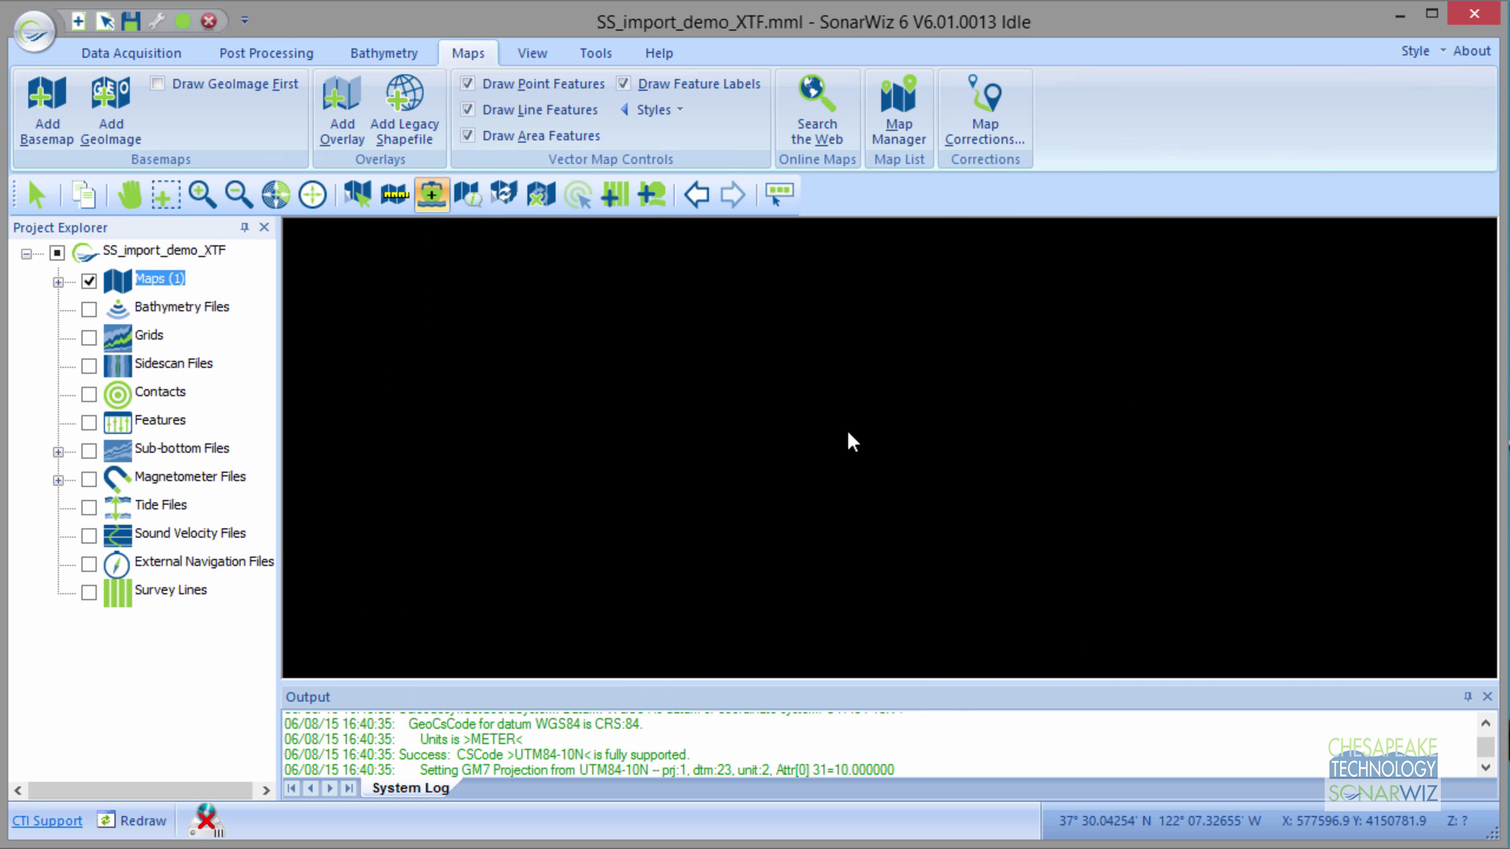
{"action": "left_click", "coordinate": [58, 282]}
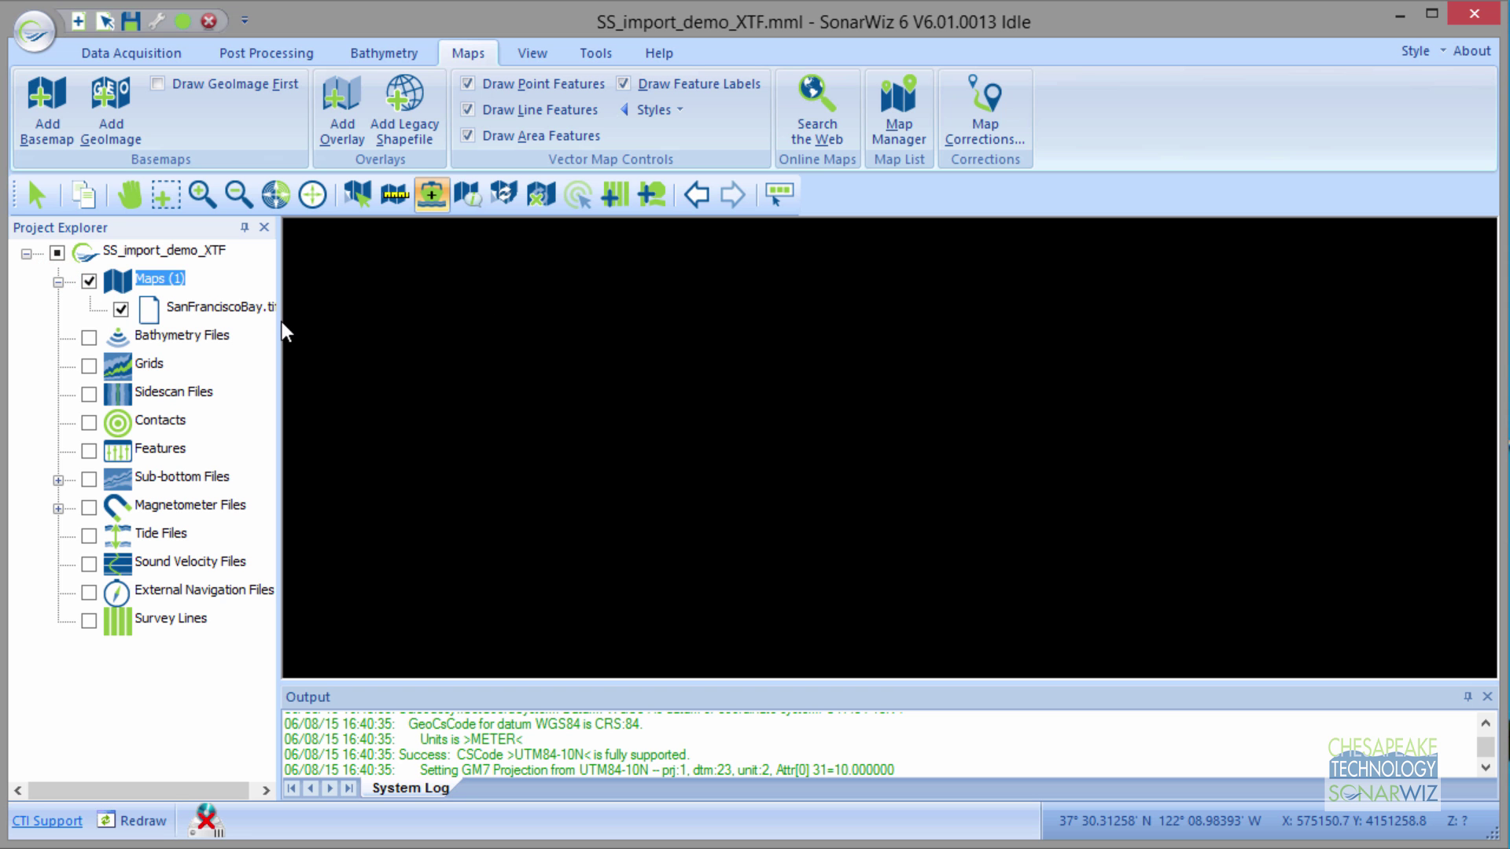
{"action": "left_click_drag", "start_coordinate": [279, 323], "coordinate": [322, 330]}
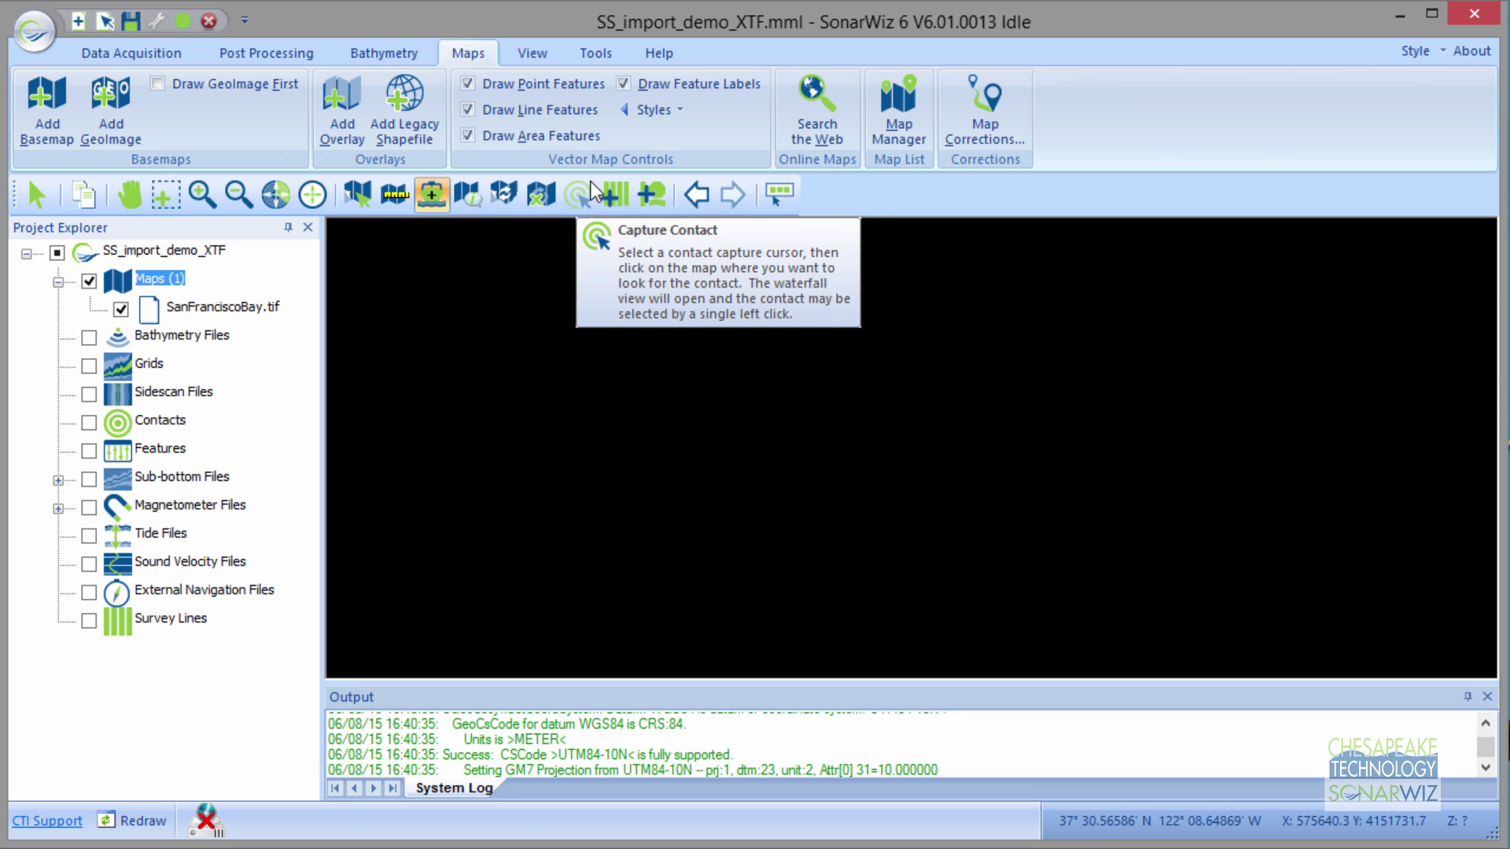
Fit the map view to the chart's full extents and zoom in to the waters beside Yerba Buena Island
{"action": "left_click", "coordinate": [313, 194]}
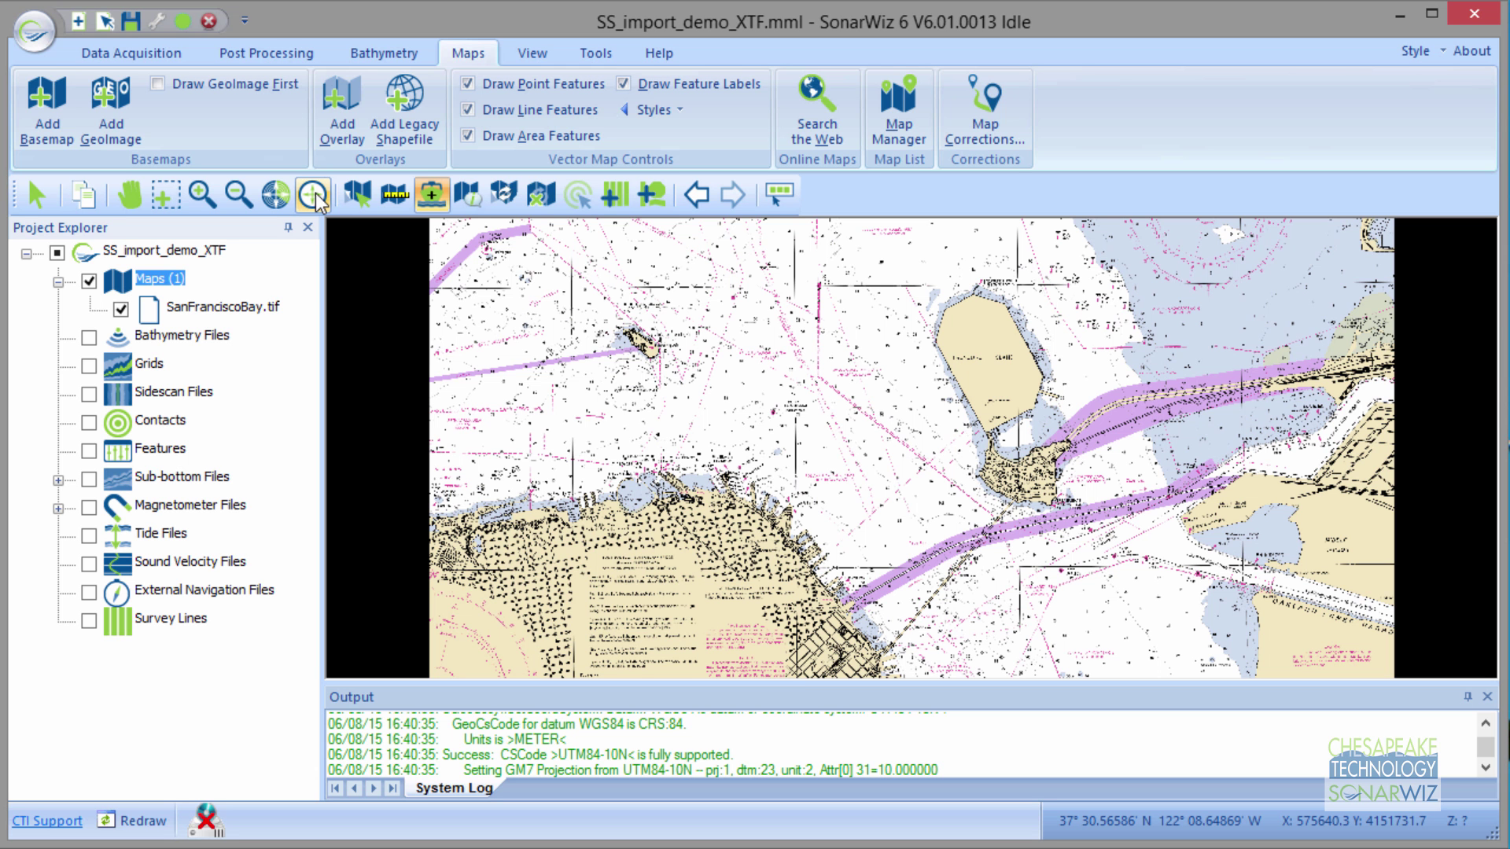
{"action": "left_click", "coordinate": [313, 194]}
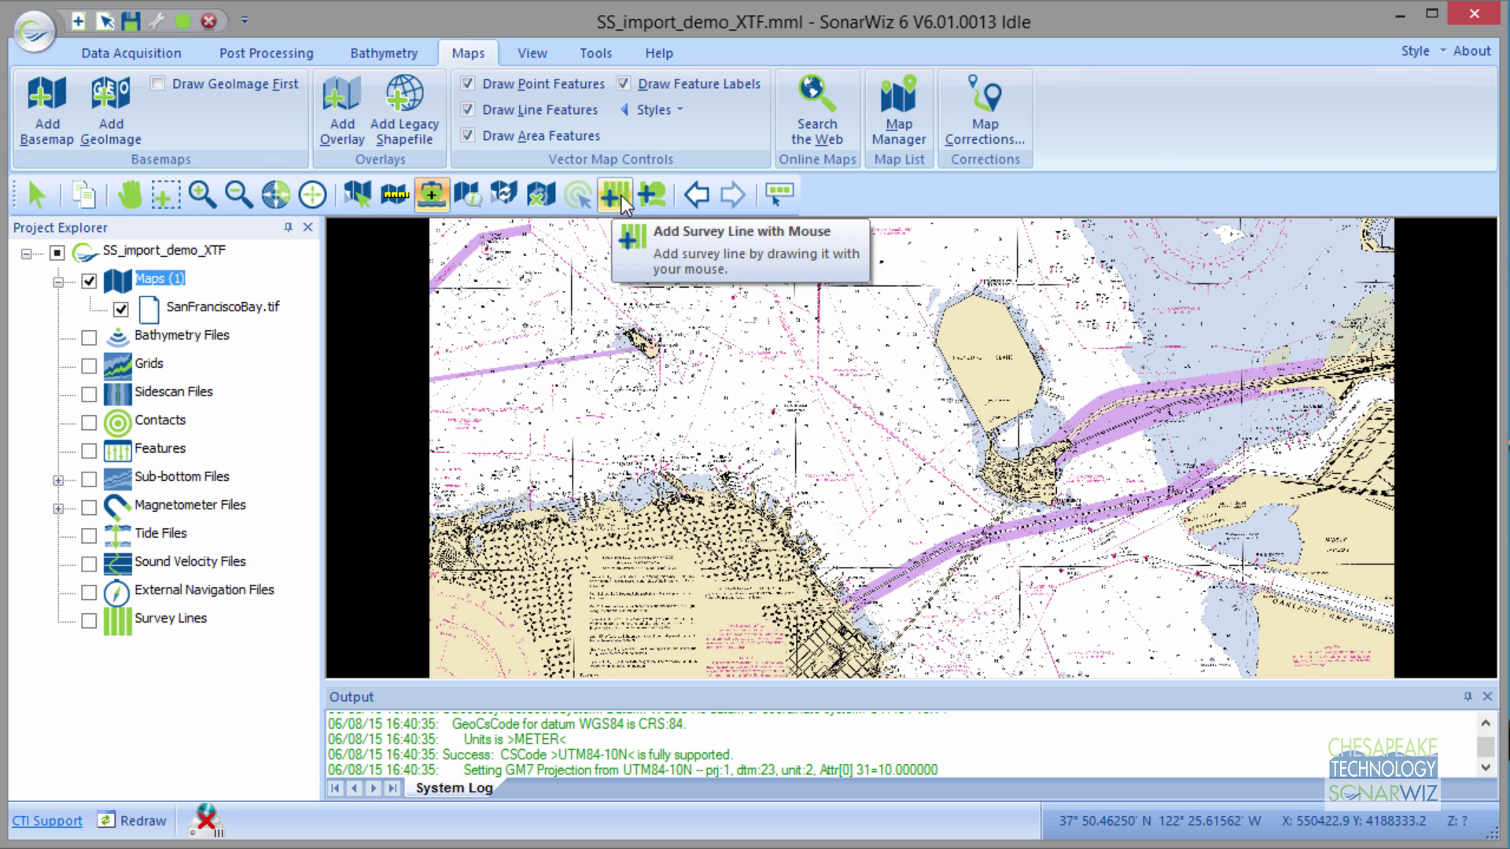
{"action": "left_click", "coordinate": [203, 194]}
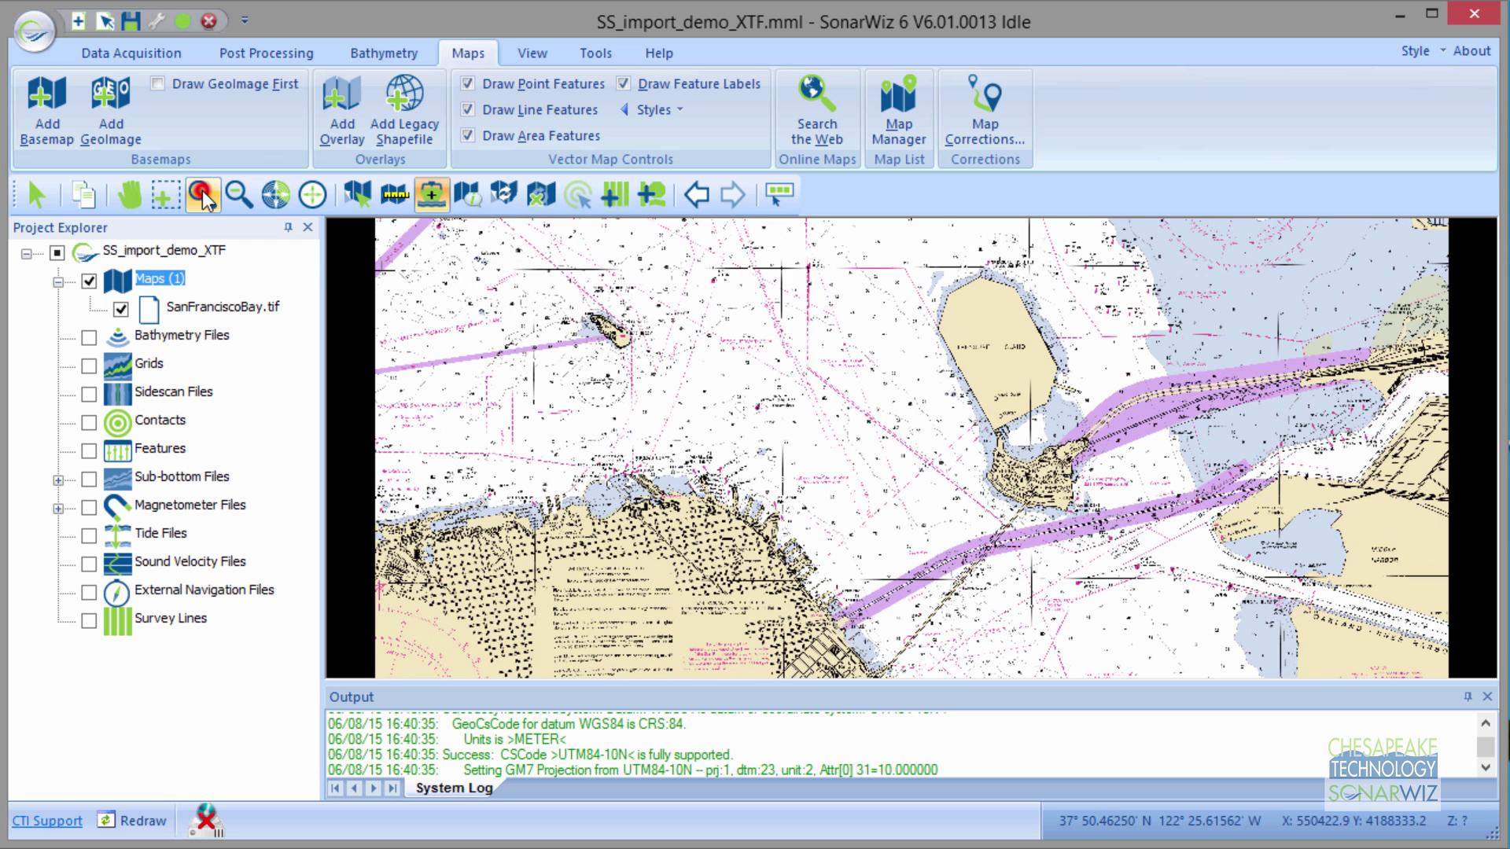
{"action": "left_click", "coordinate": [203, 195]}
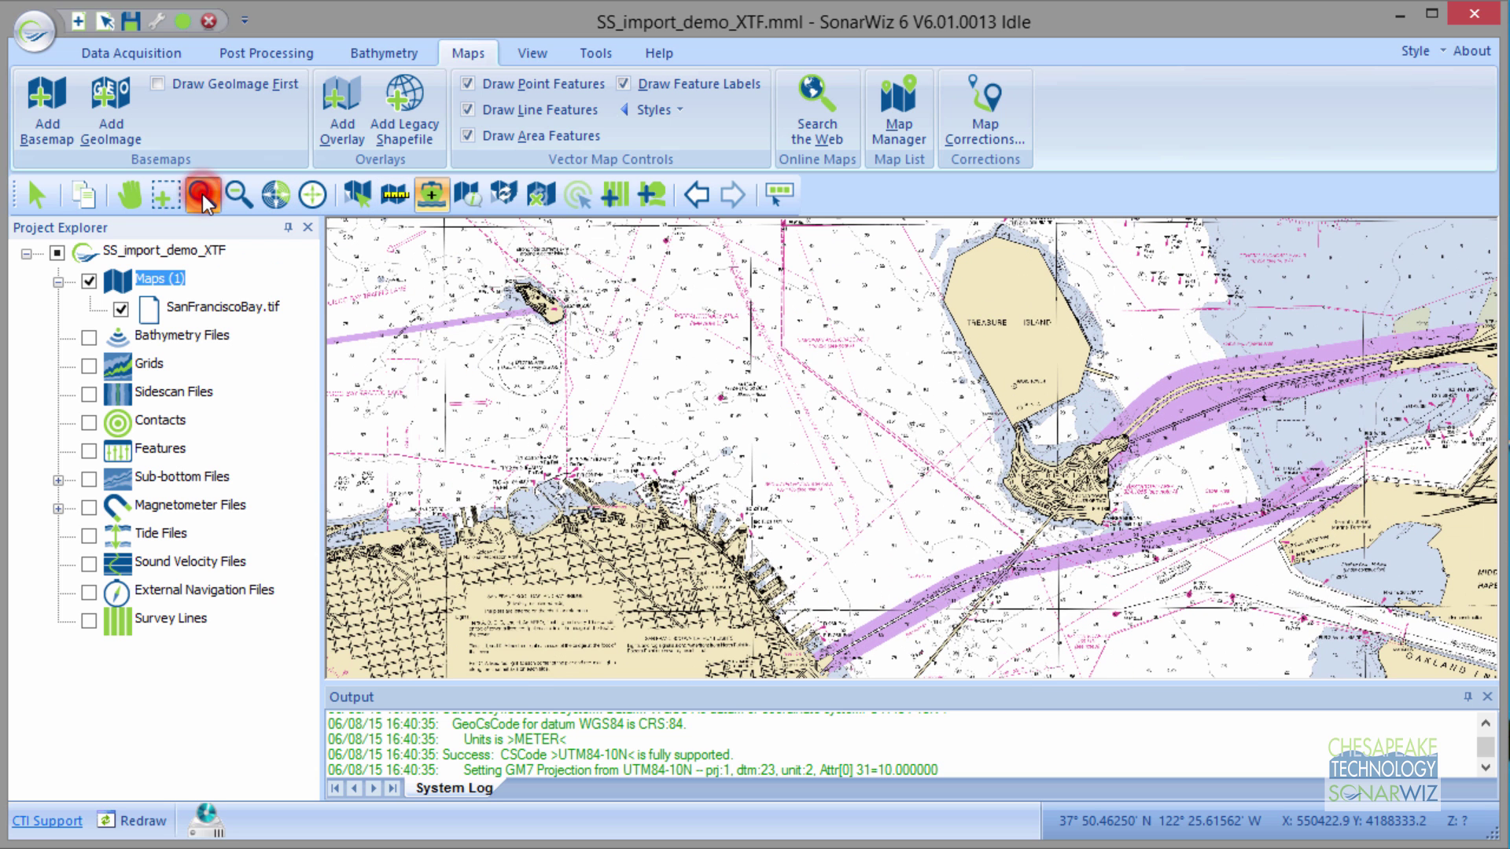
{"action": "left_click", "coordinate": [203, 195]}
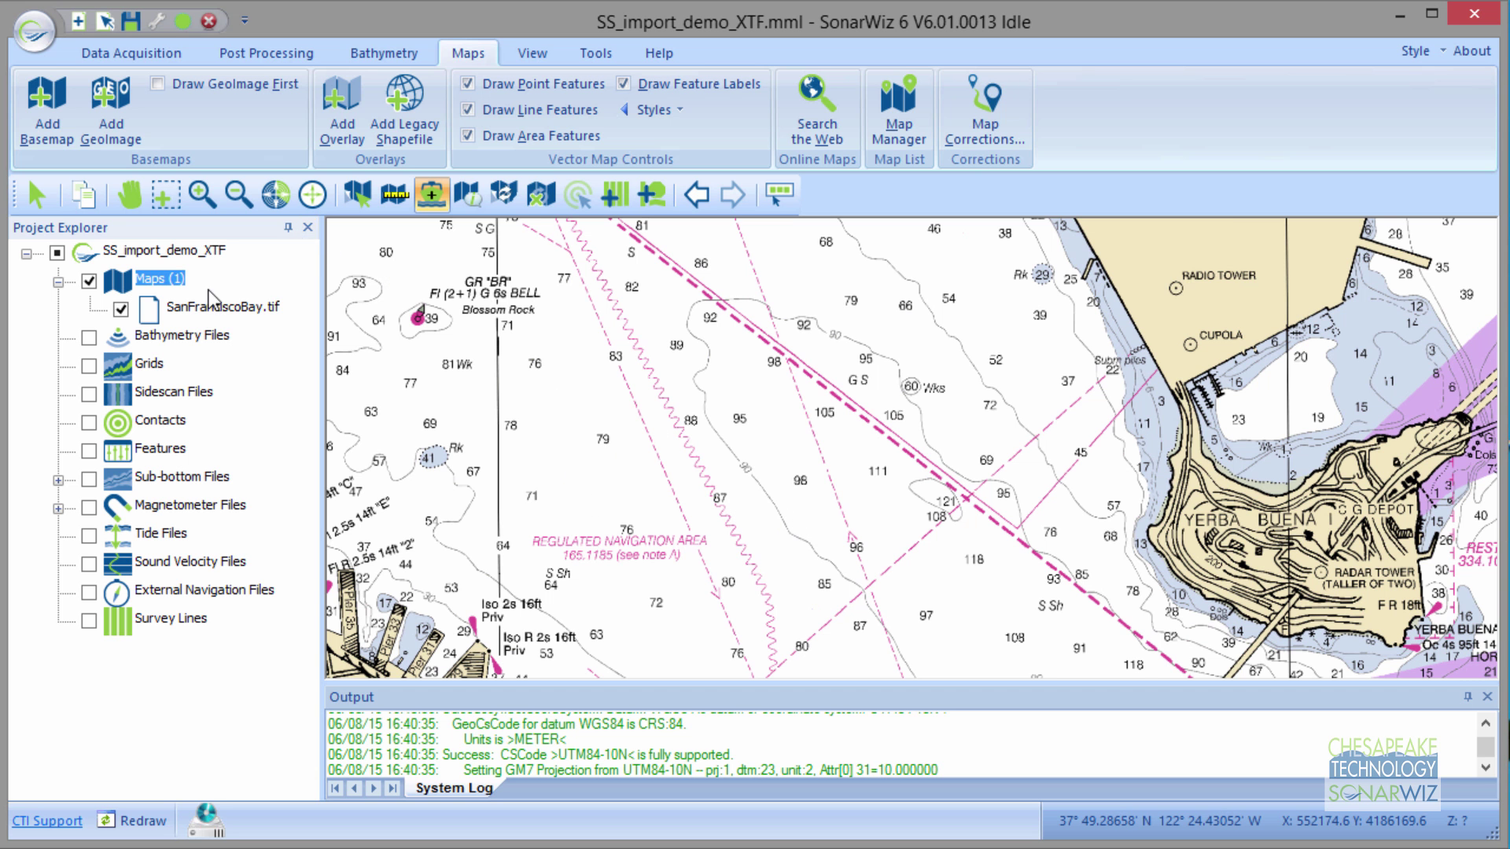
Toggle the display of the SanFranciscoBay.tif basemap off and on, through both the Maps group and the file itself
{"action": "left_click", "coordinate": [89, 281]}
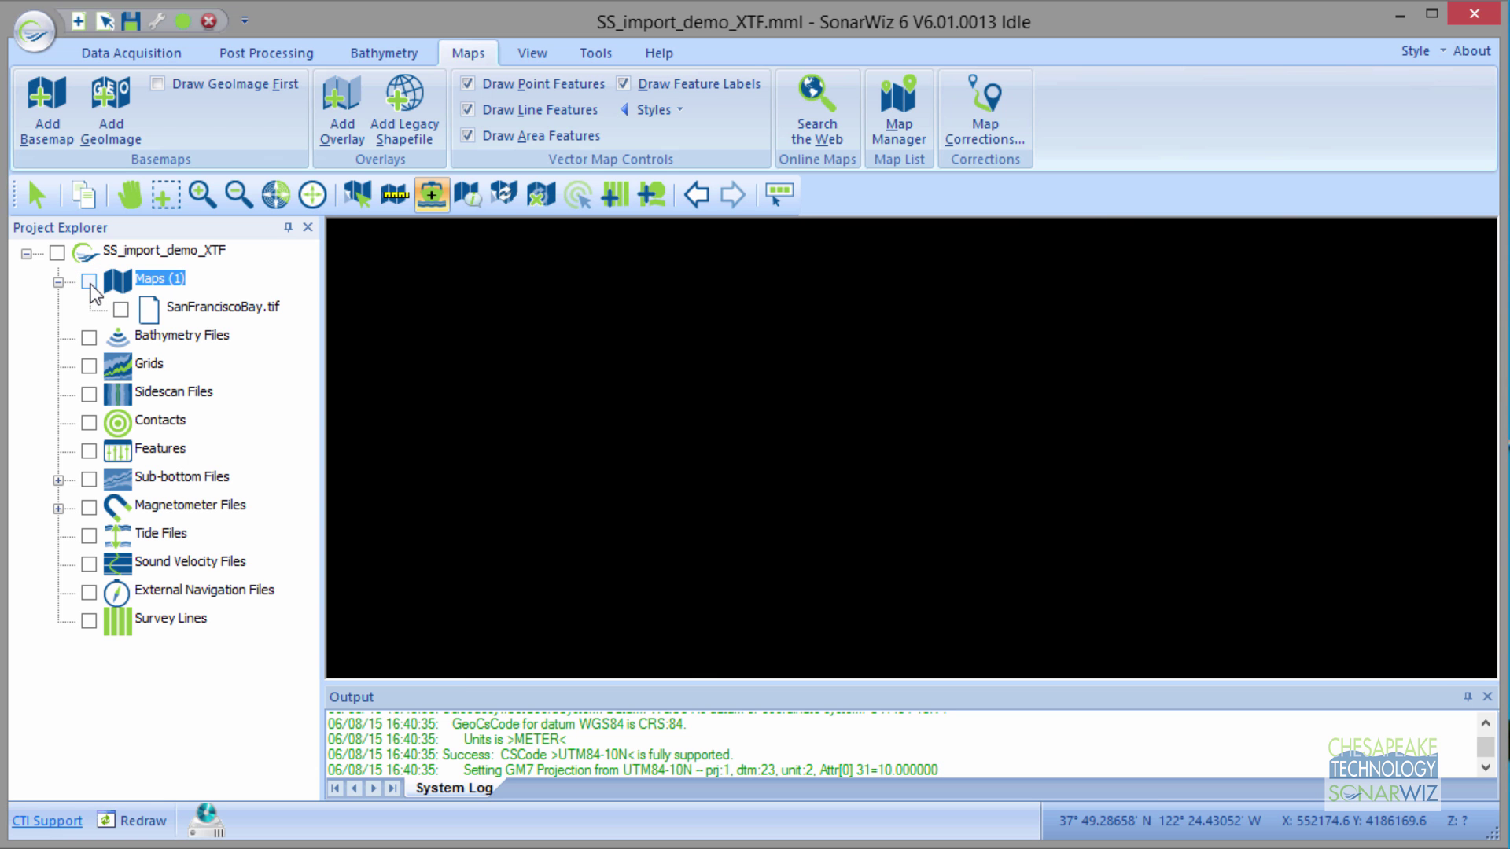
{"action": "left_click", "coordinate": [91, 283]}
{"action": "left_click", "coordinate": [121, 309]}
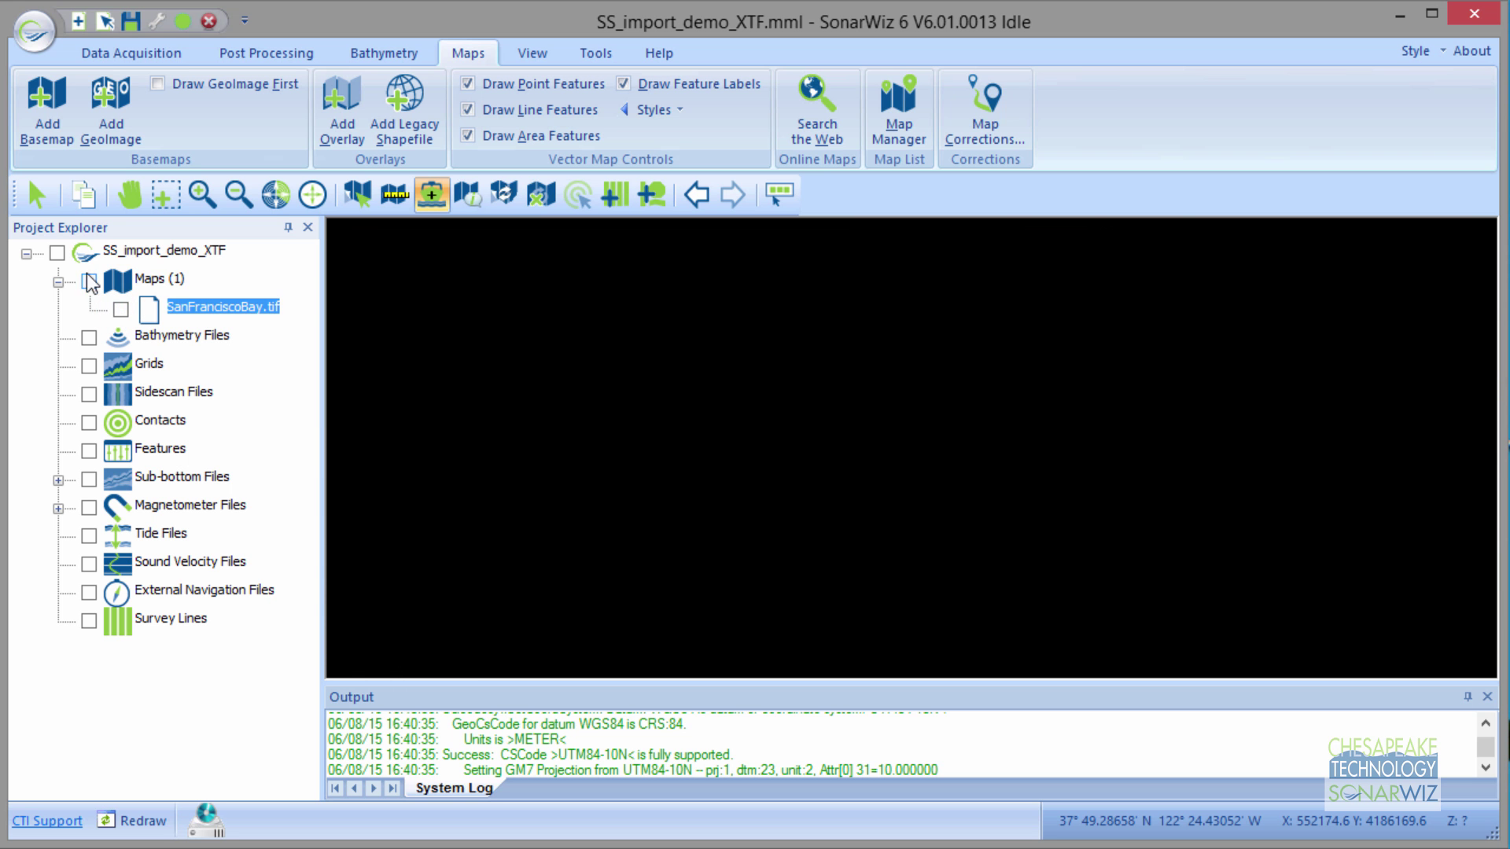
{"action": "left_click", "coordinate": [91, 283]}
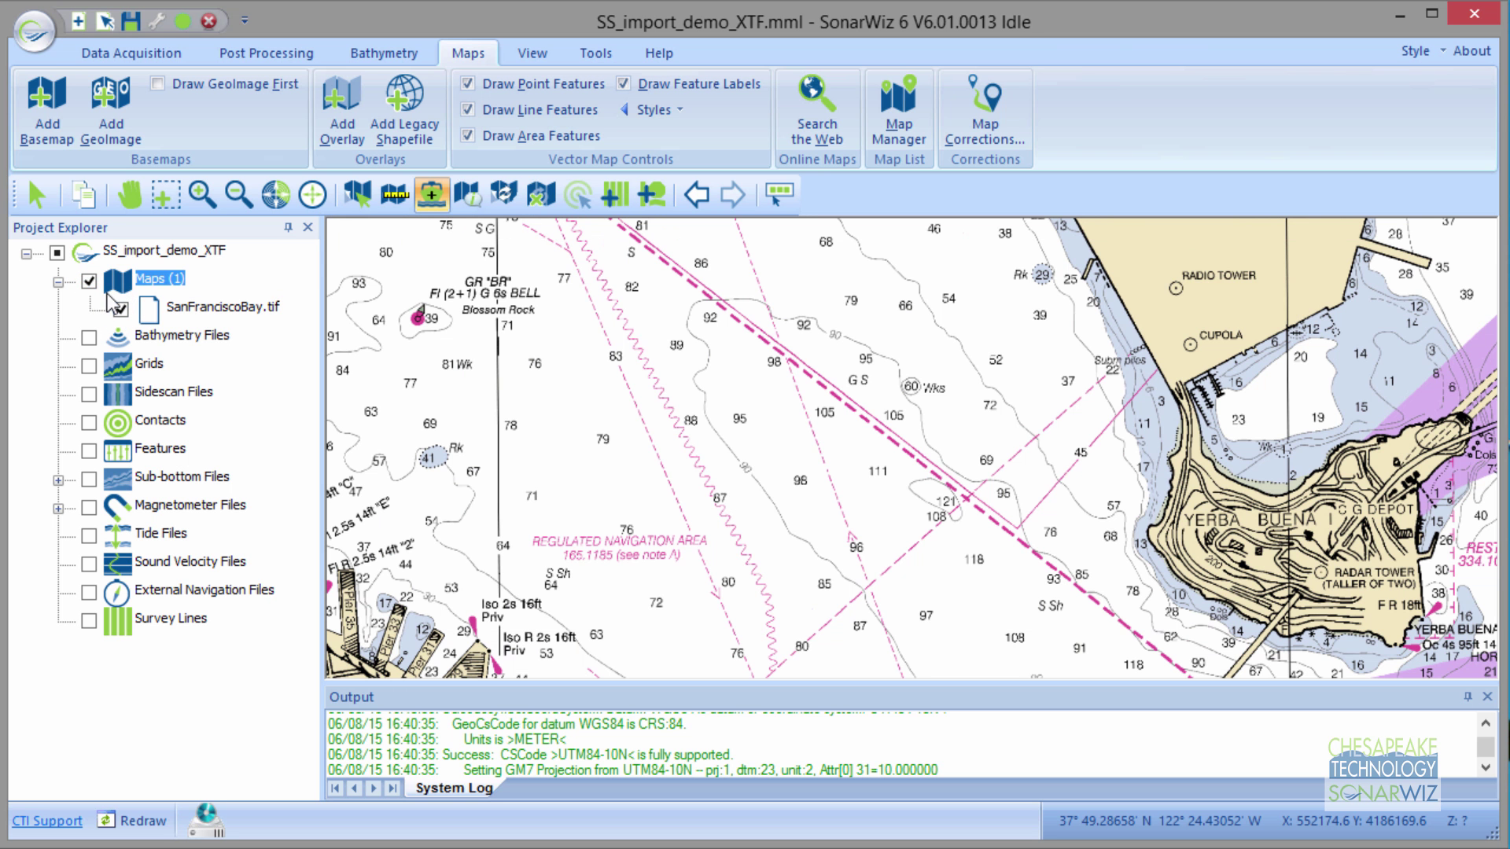
{"action": "left_click", "coordinate": [89, 280]}
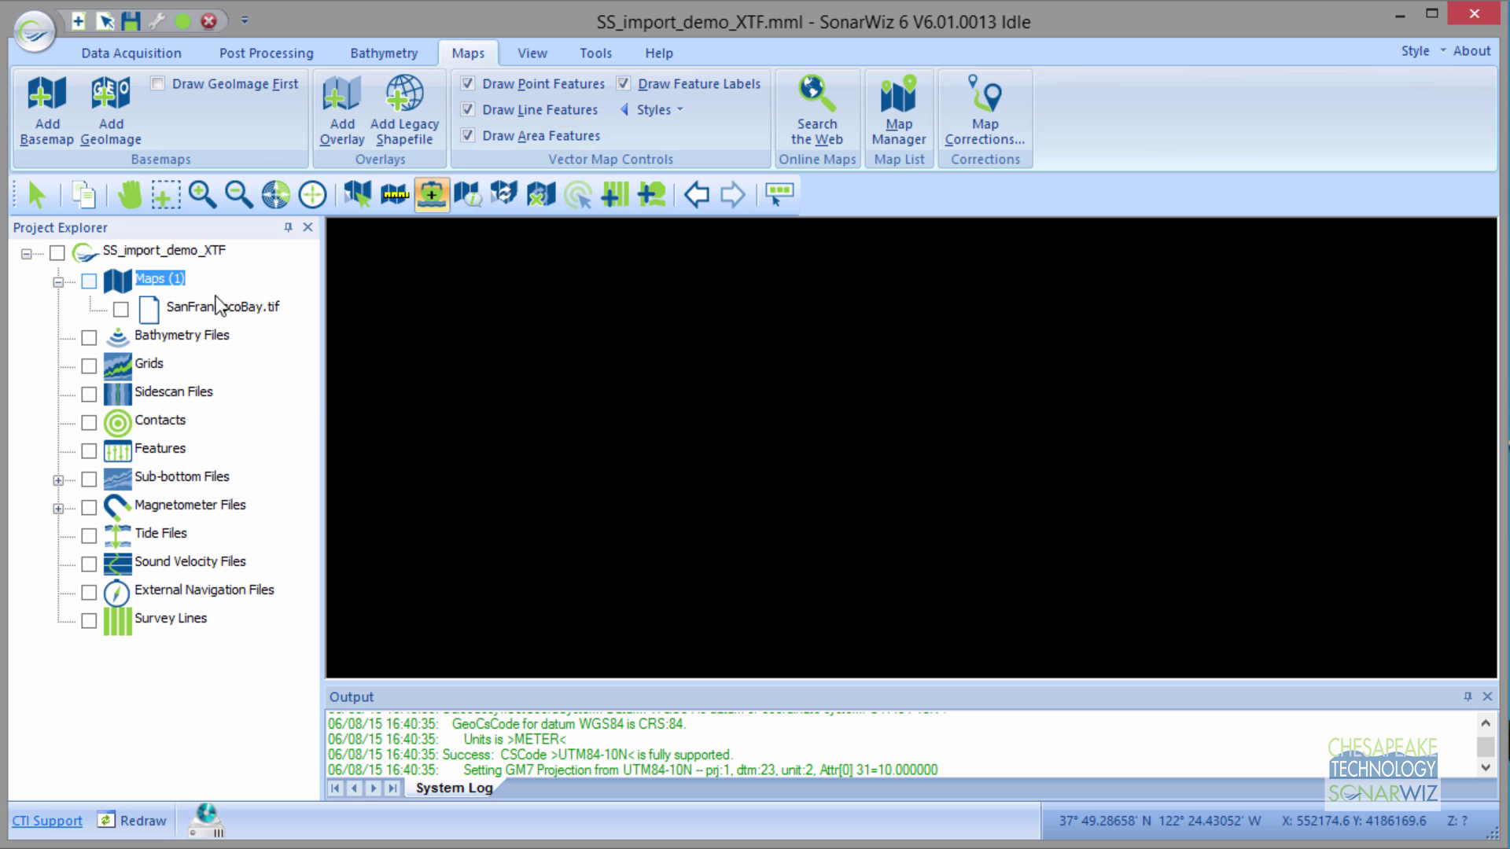
{"action": "left_click", "coordinate": [121, 309]}
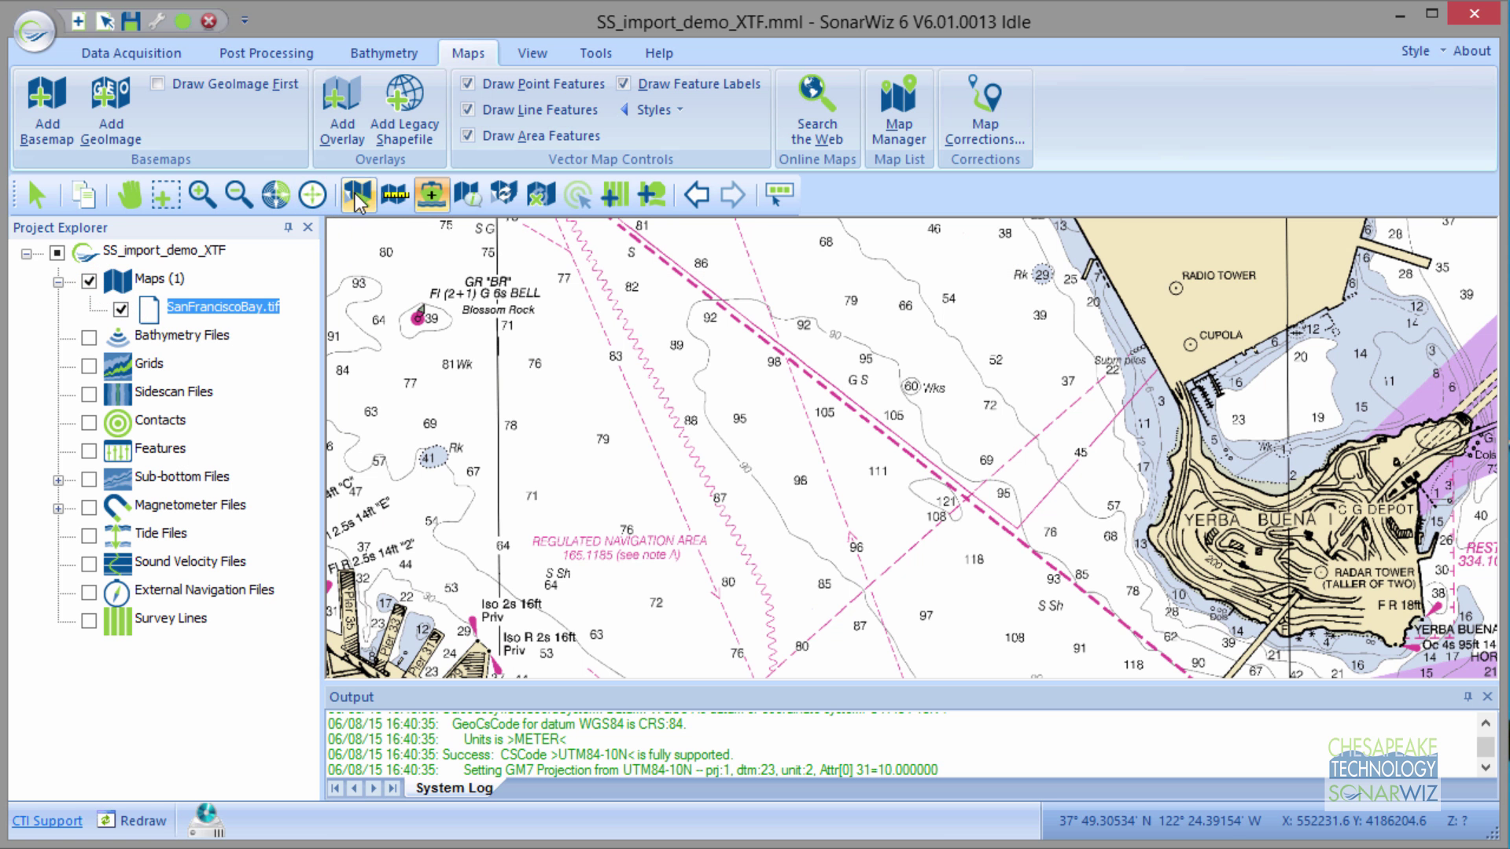
Start a sidescan file import and select SF Mosaic July 6, 2007 line-0001.xtf from the SS_import_demo_XTF project's XTF folder
{"action": "left_click", "coordinate": [270, 54]}
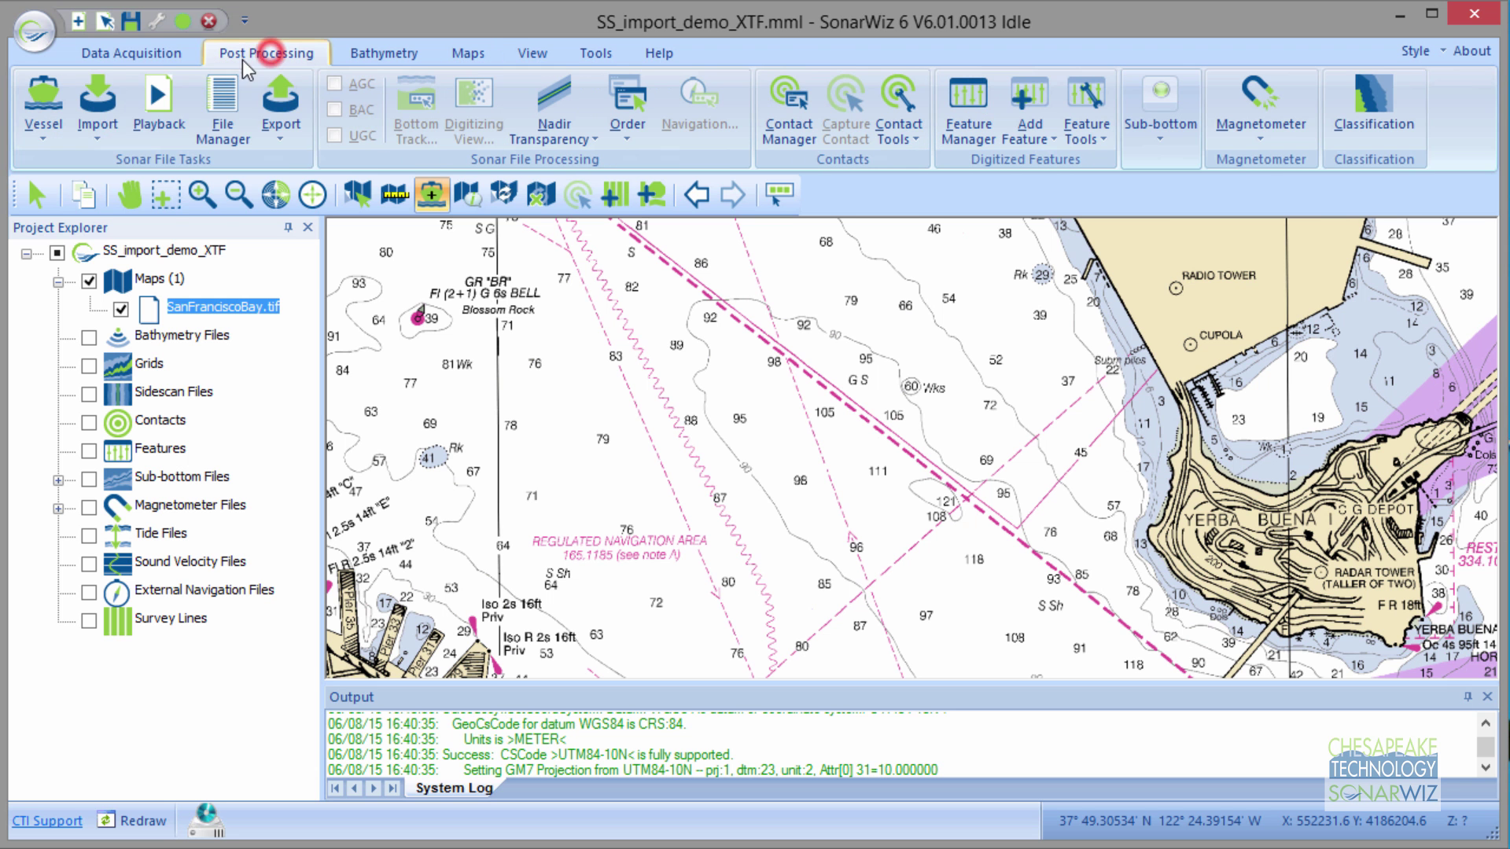
{"action": "left_click", "coordinate": [106, 118]}
{"action": "left_click", "coordinate": [133, 185]}
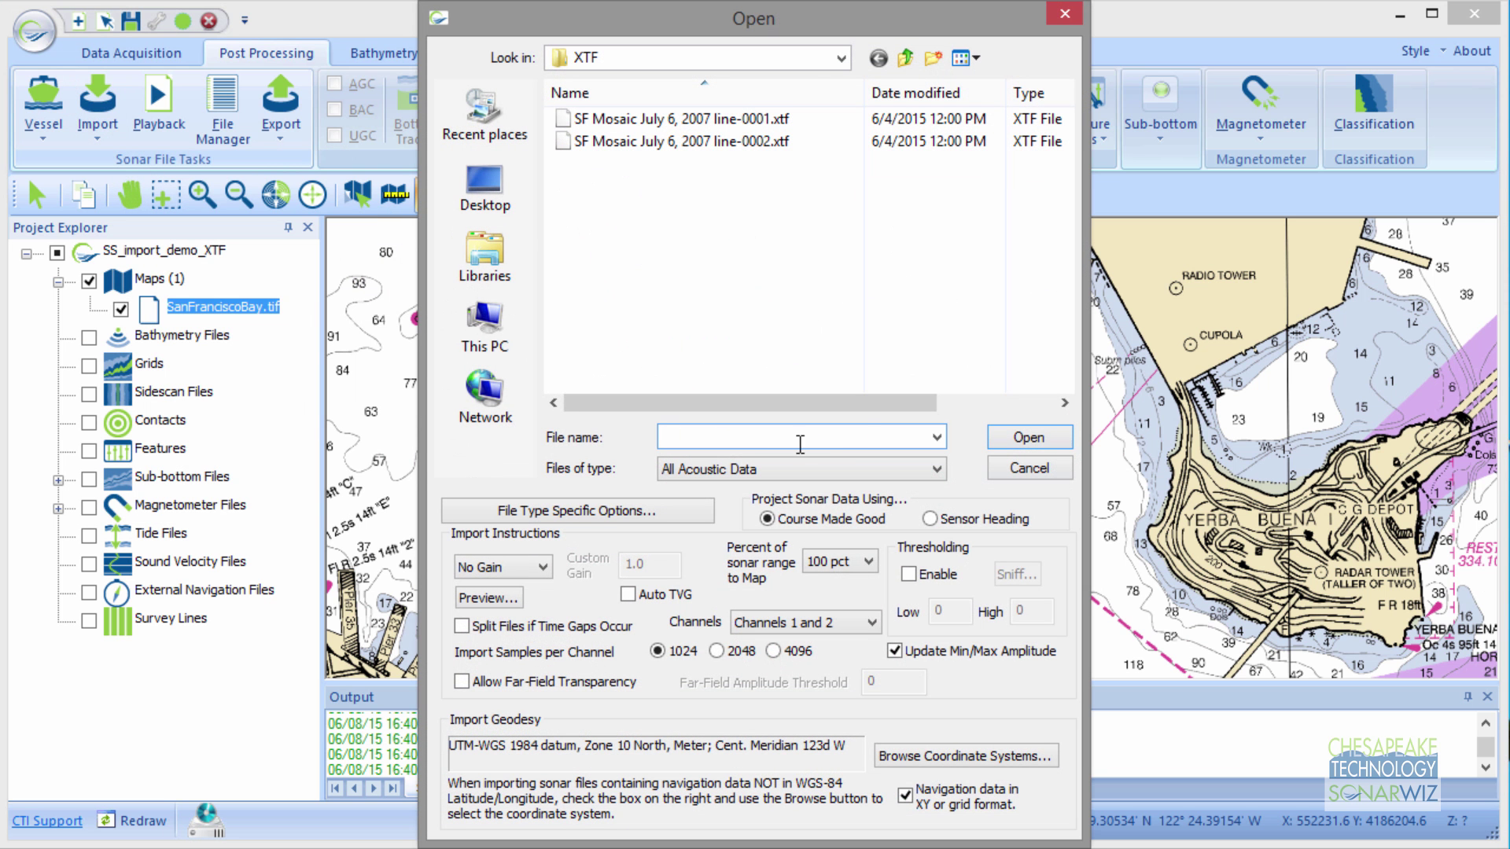
{"action": "left_click", "coordinate": [841, 58]}
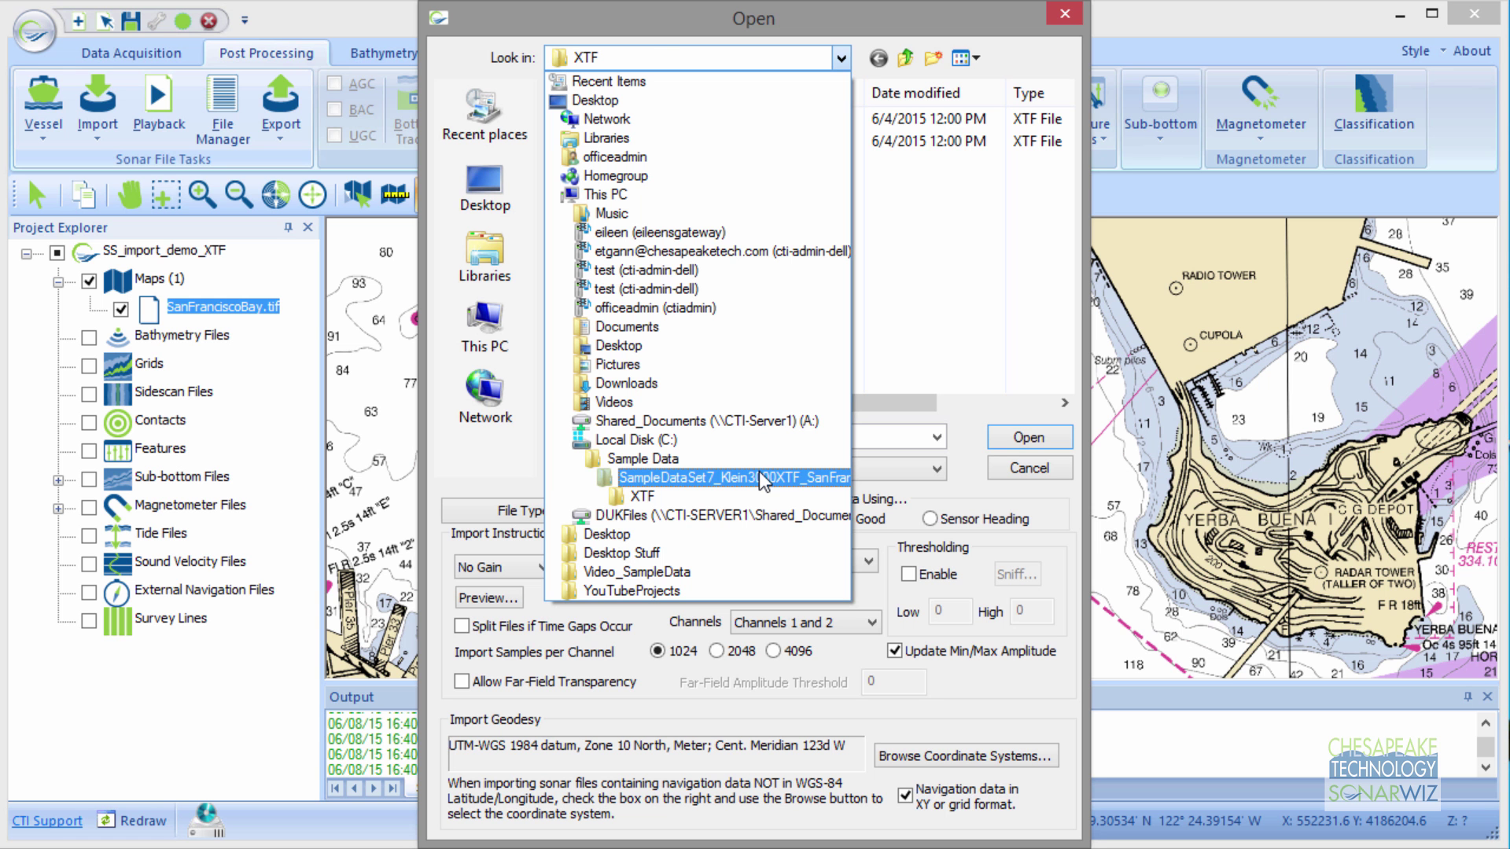
{"action": "left_click", "coordinate": [638, 440]}
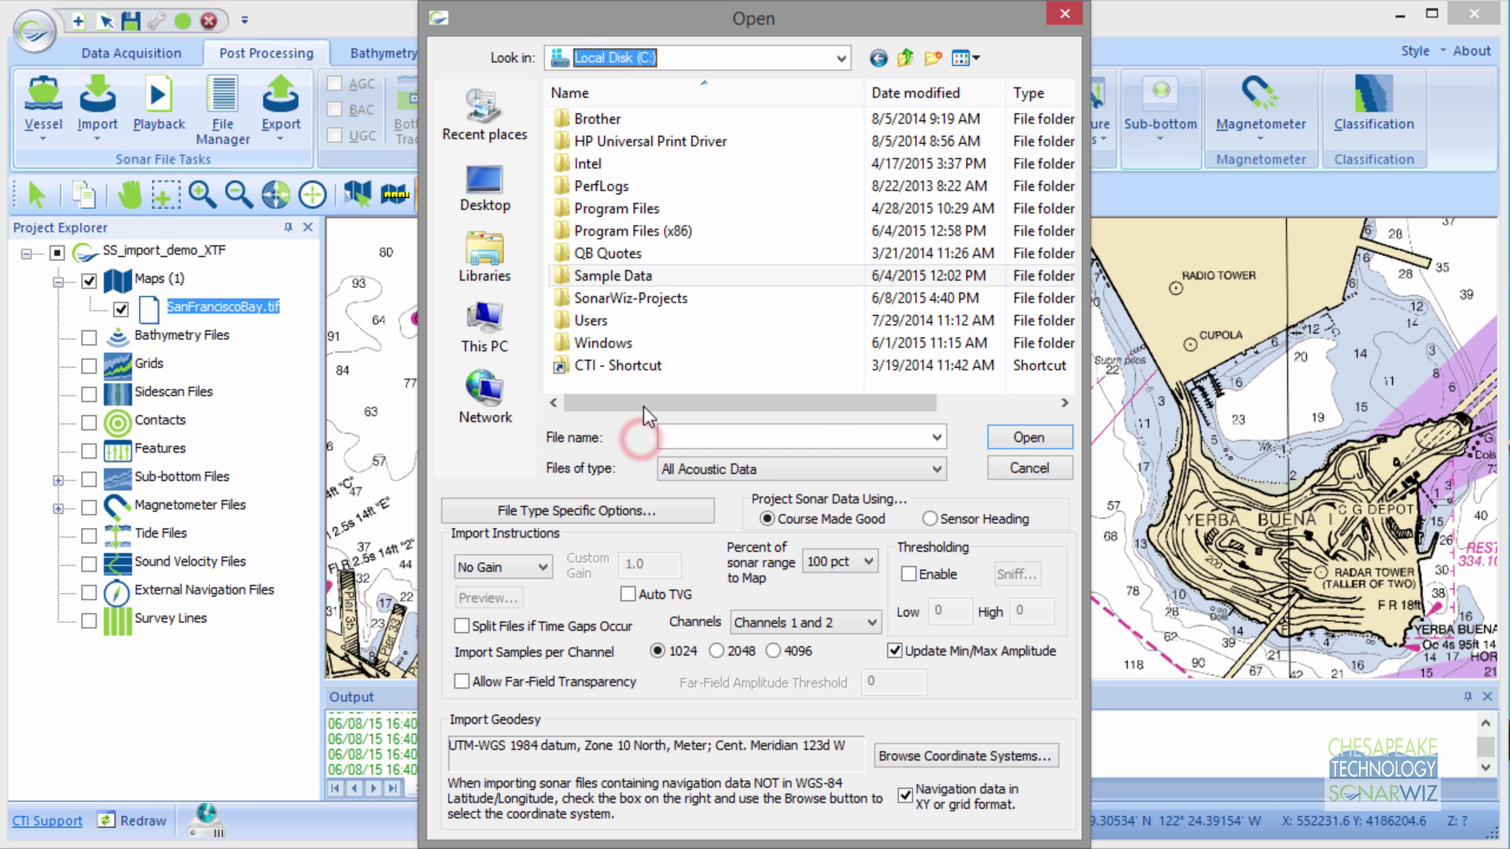
{"action": "double_click", "coordinate": [634, 296]}
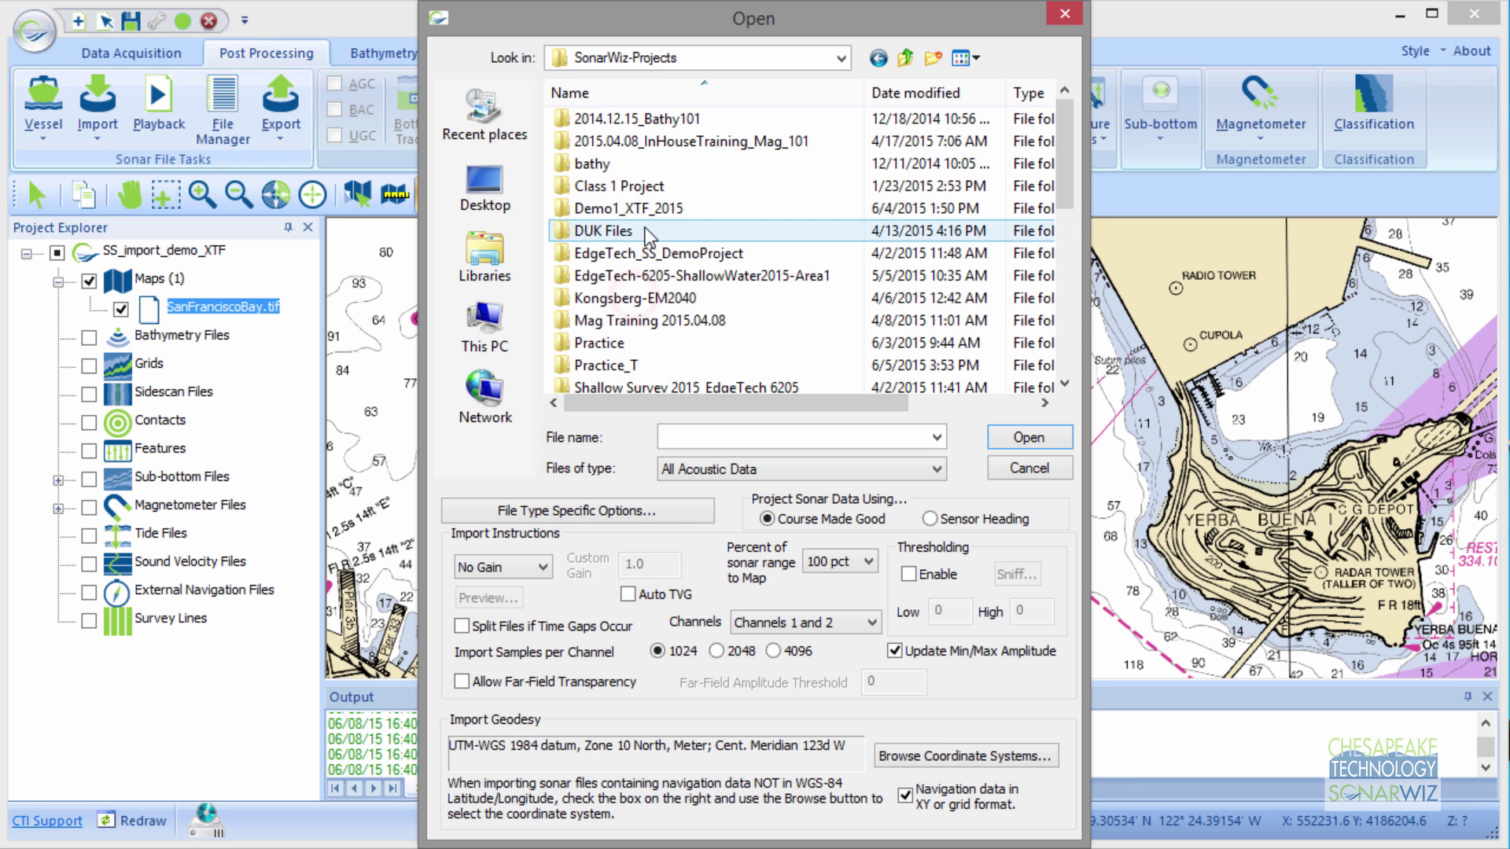
{"action": "scroll", "coordinate": [786, 303], "scroll_direction": "down", "scroll_amount": 3}
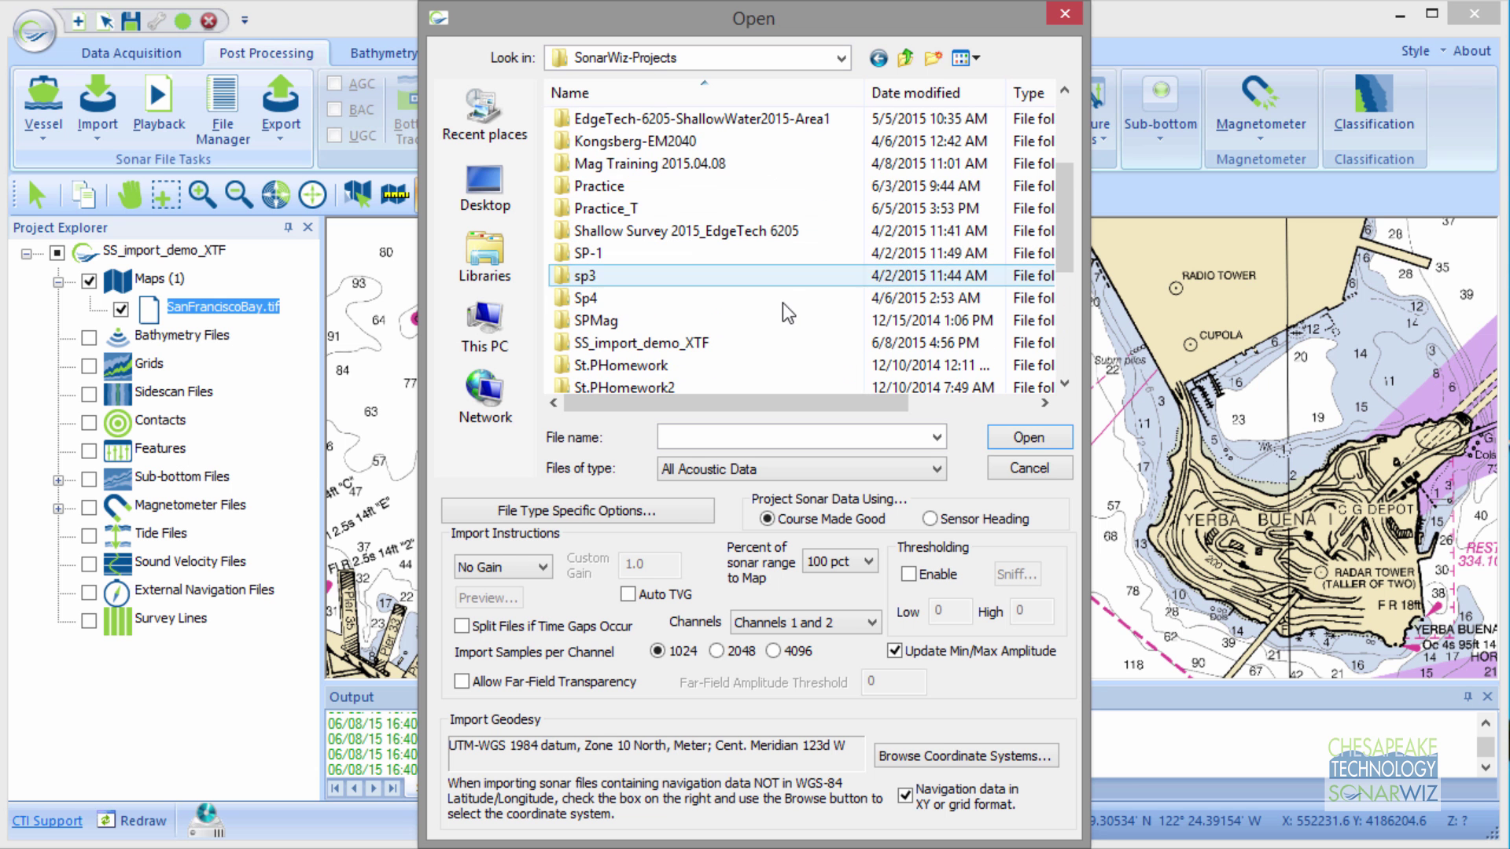
{"action": "double_click", "coordinate": [615, 344]}
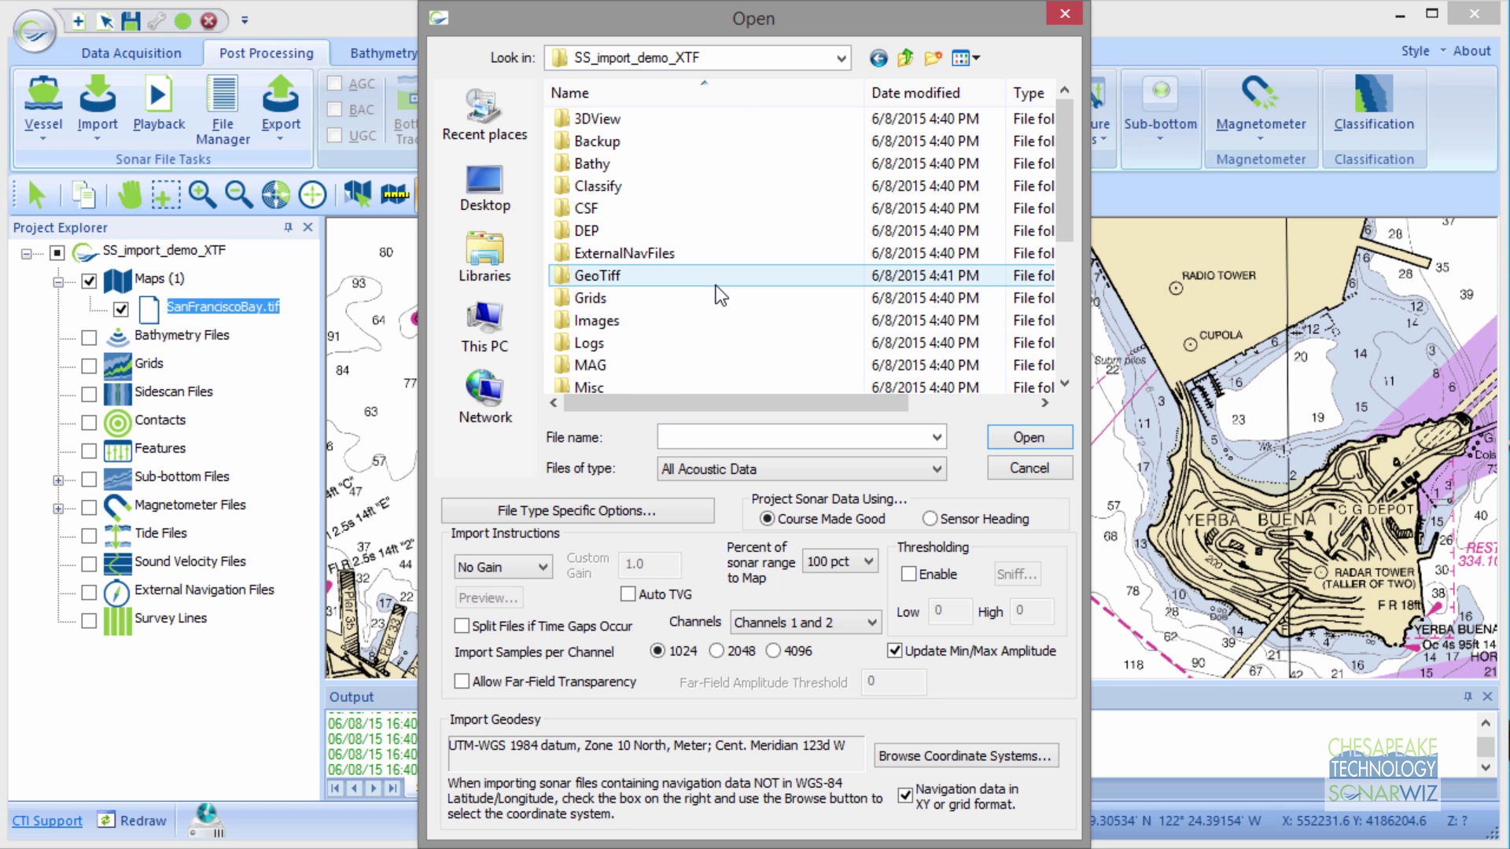
{"action": "scroll", "coordinate": [719, 295], "scroll_direction": "down", "scroll_amount": 3}
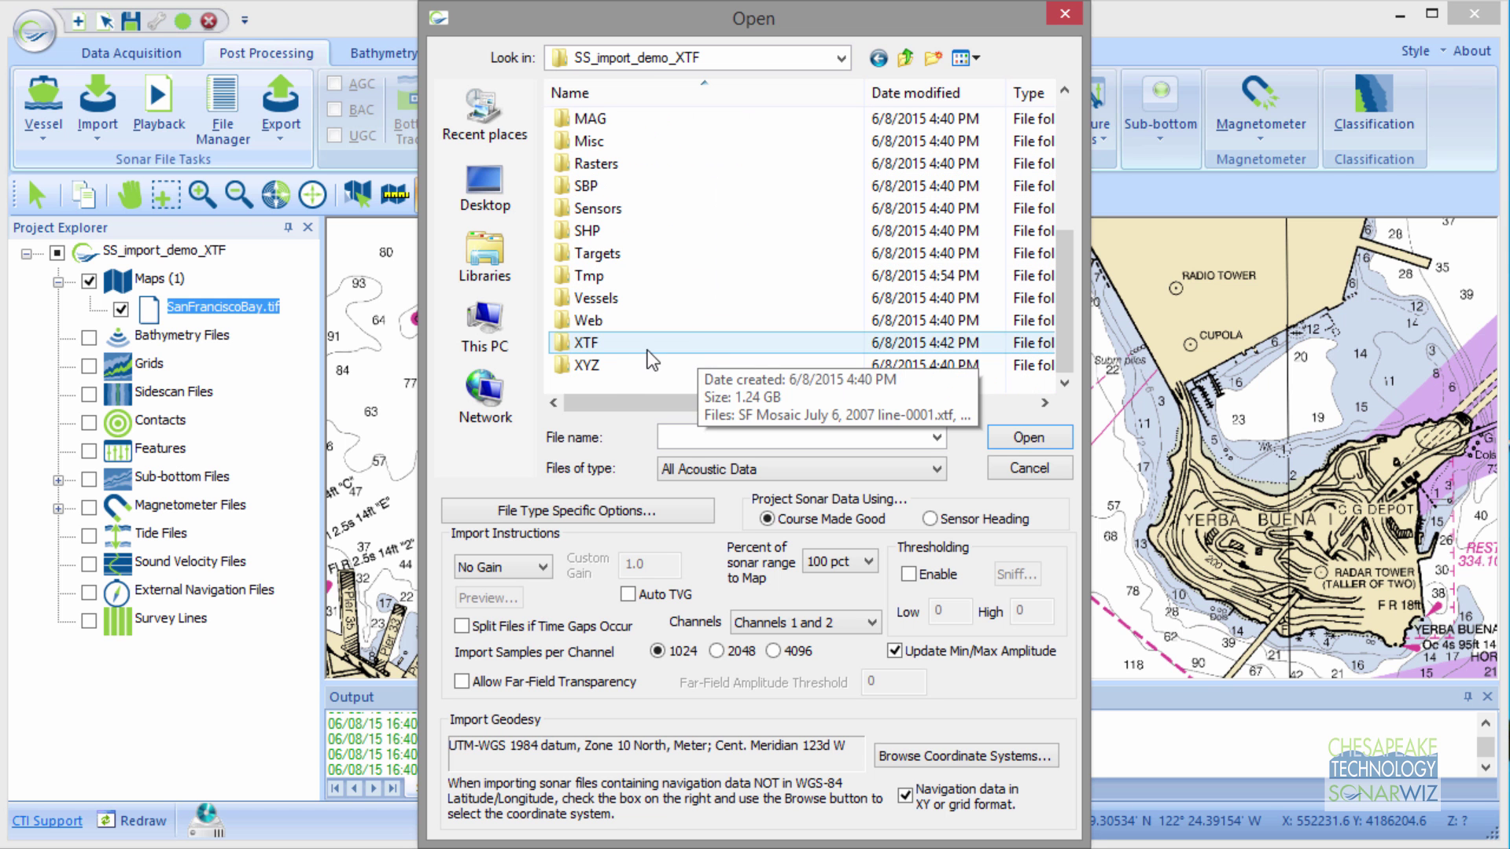
{"action": "double_click", "coordinate": [586, 343]}
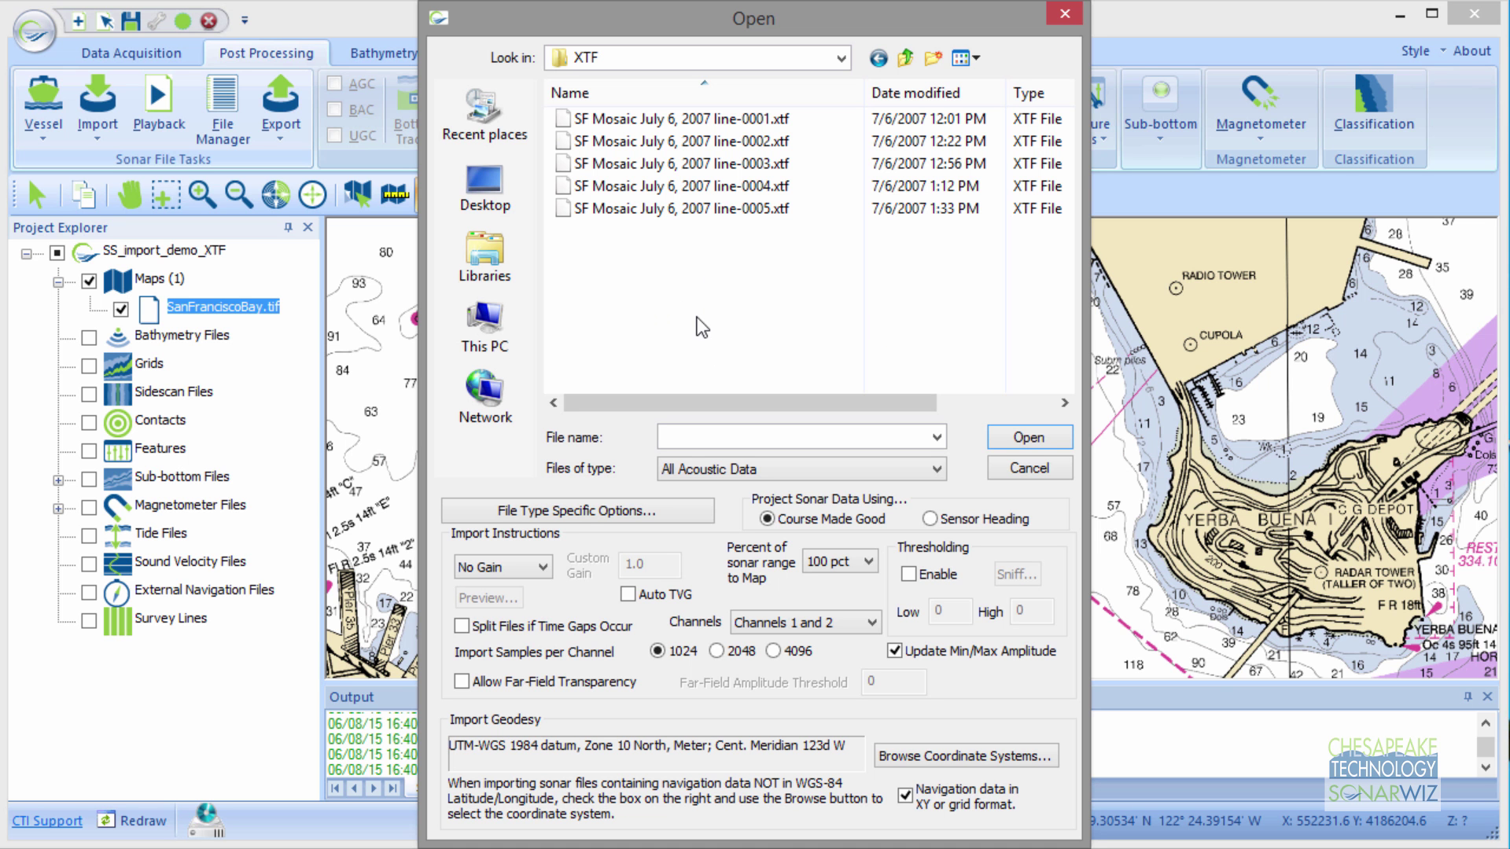
{"action": "left_click", "coordinate": [688, 123]}
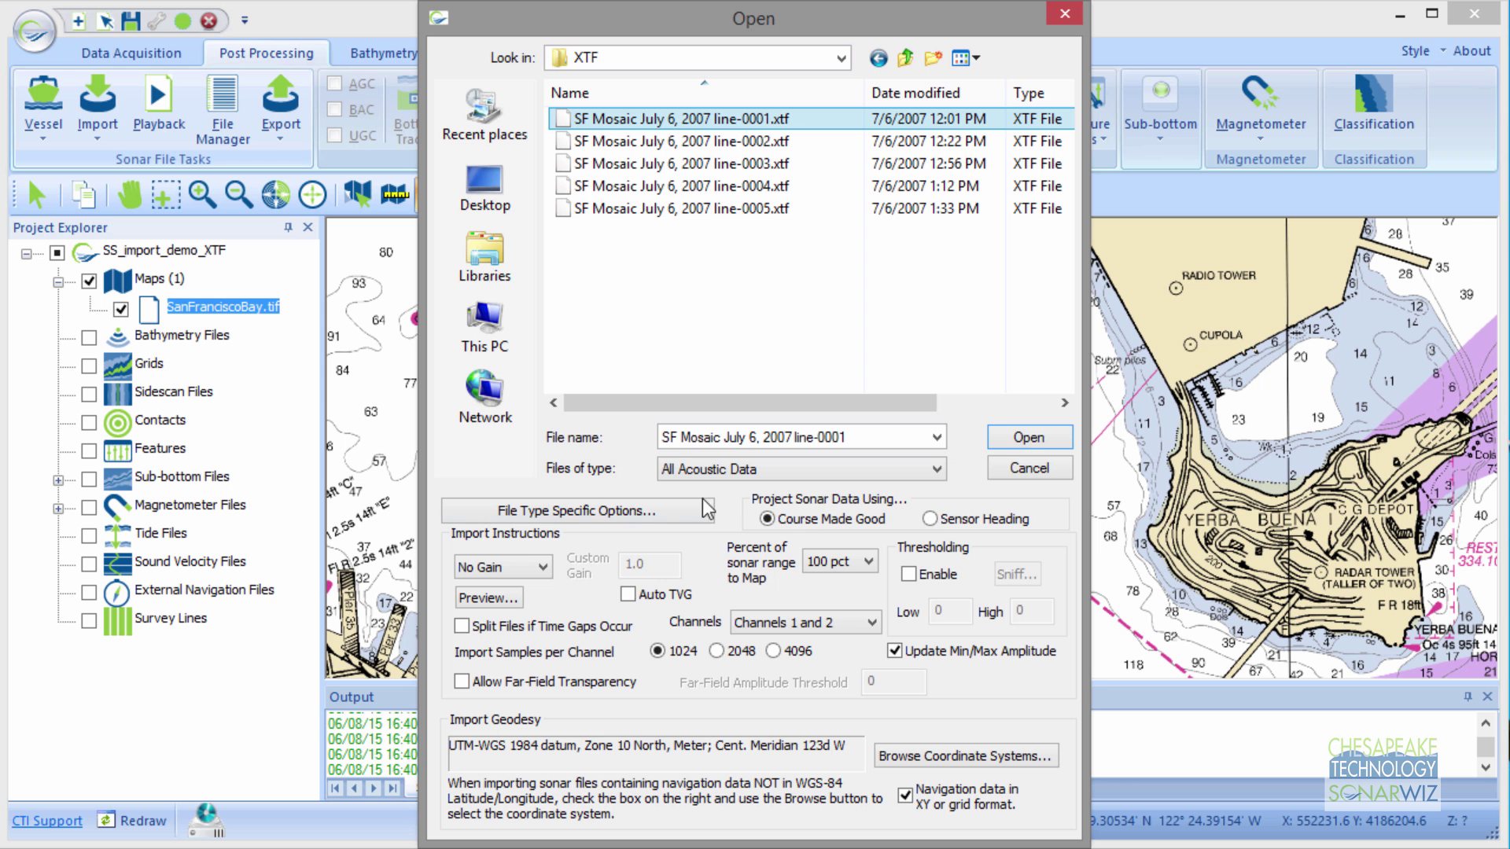
Look through the file type specific import options for several sonar formats and return to the XTF options
{"action": "left_click", "coordinate": [589, 511]}
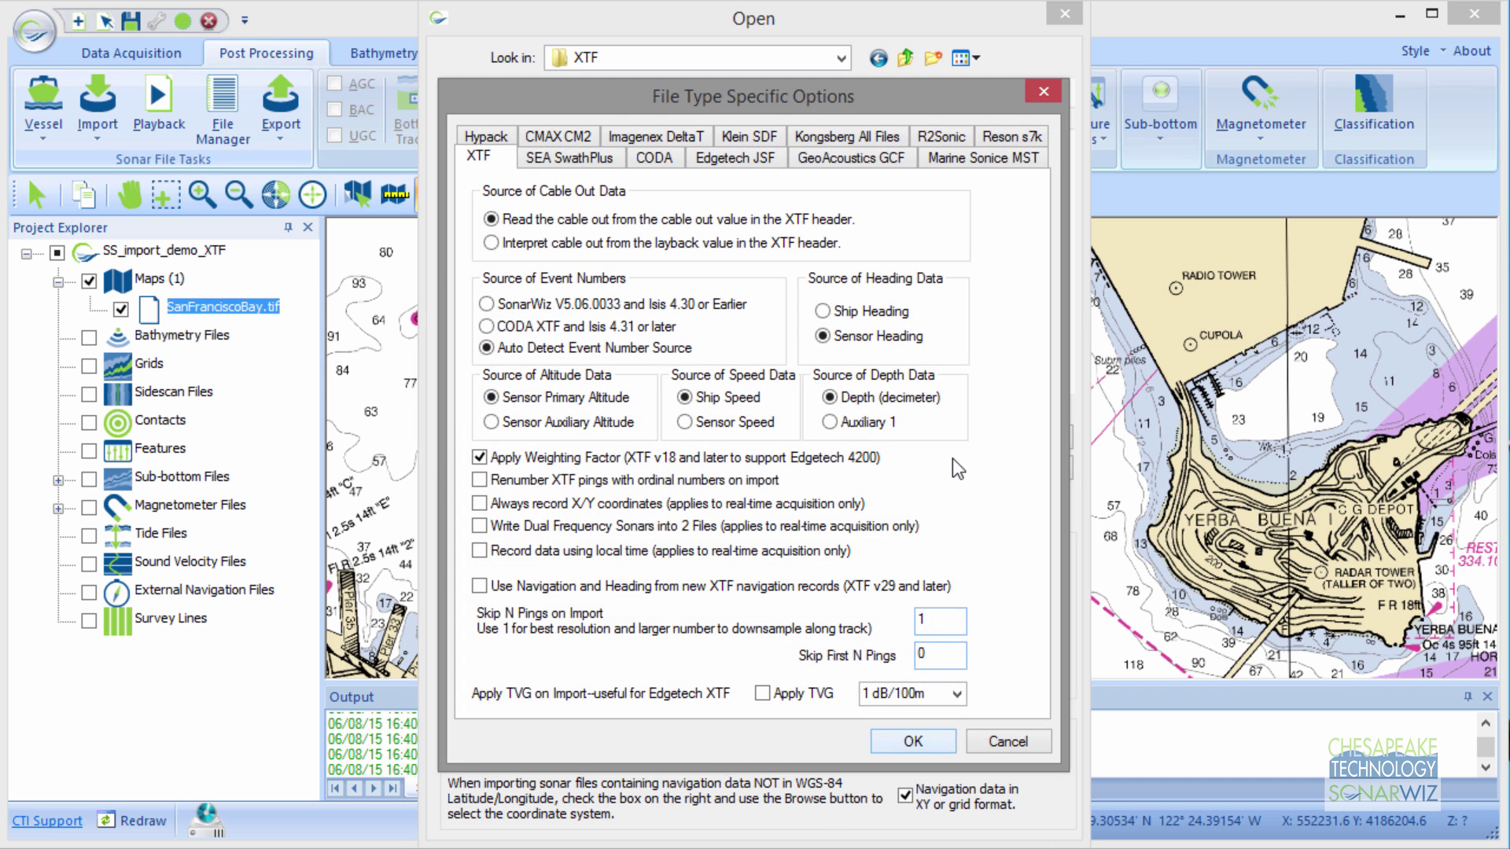
{"action": "left_click", "coordinate": [502, 135]}
{"action": "left_click", "coordinate": [651, 135]}
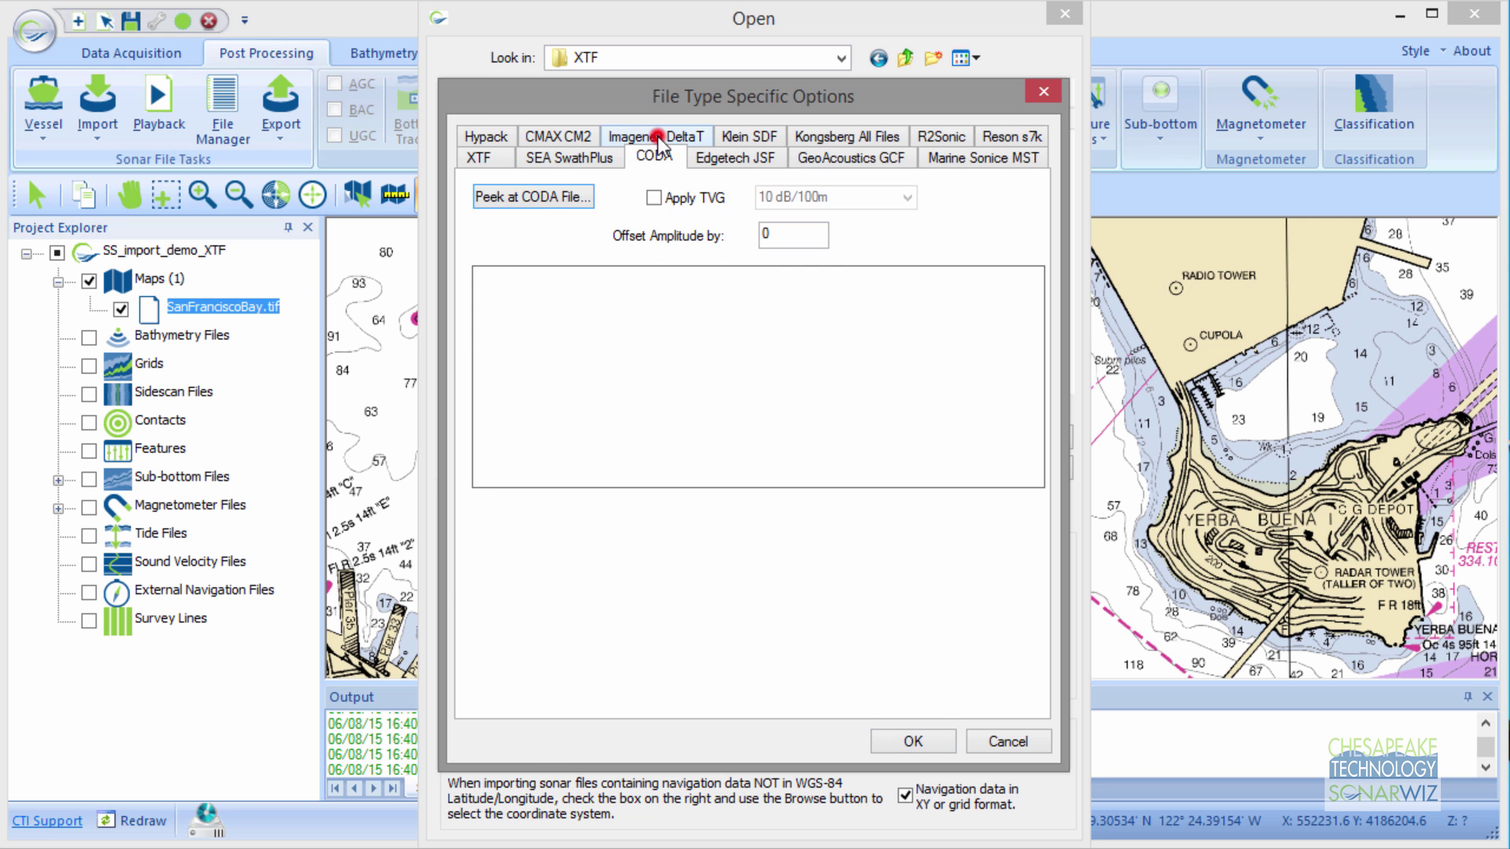
{"action": "left_click", "coordinate": [764, 140]}
{"action": "left_click", "coordinate": [857, 136]}
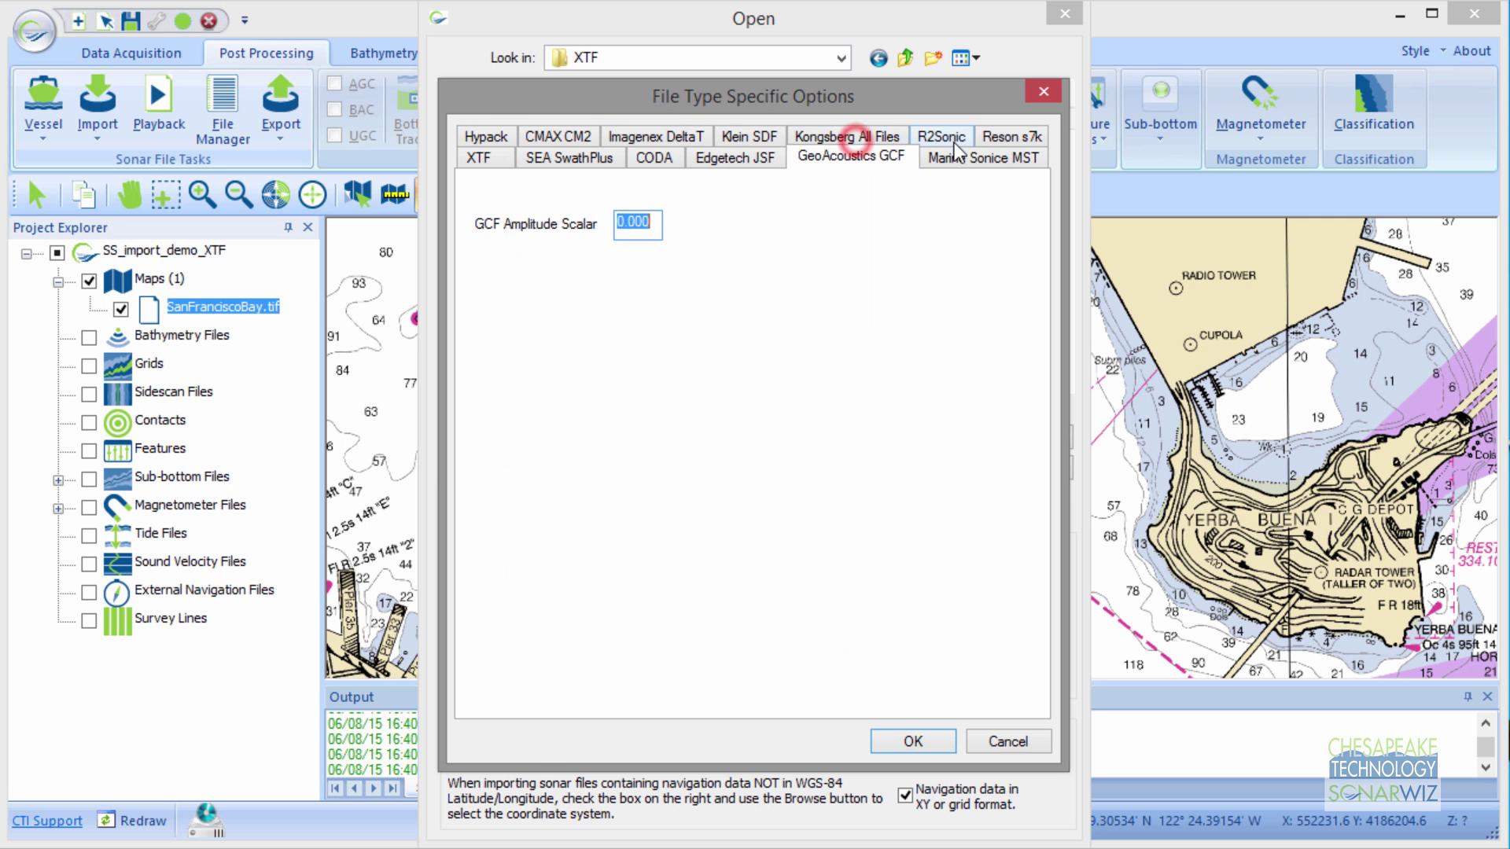
{"action": "left_click", "coordinate": [1010, 138]}
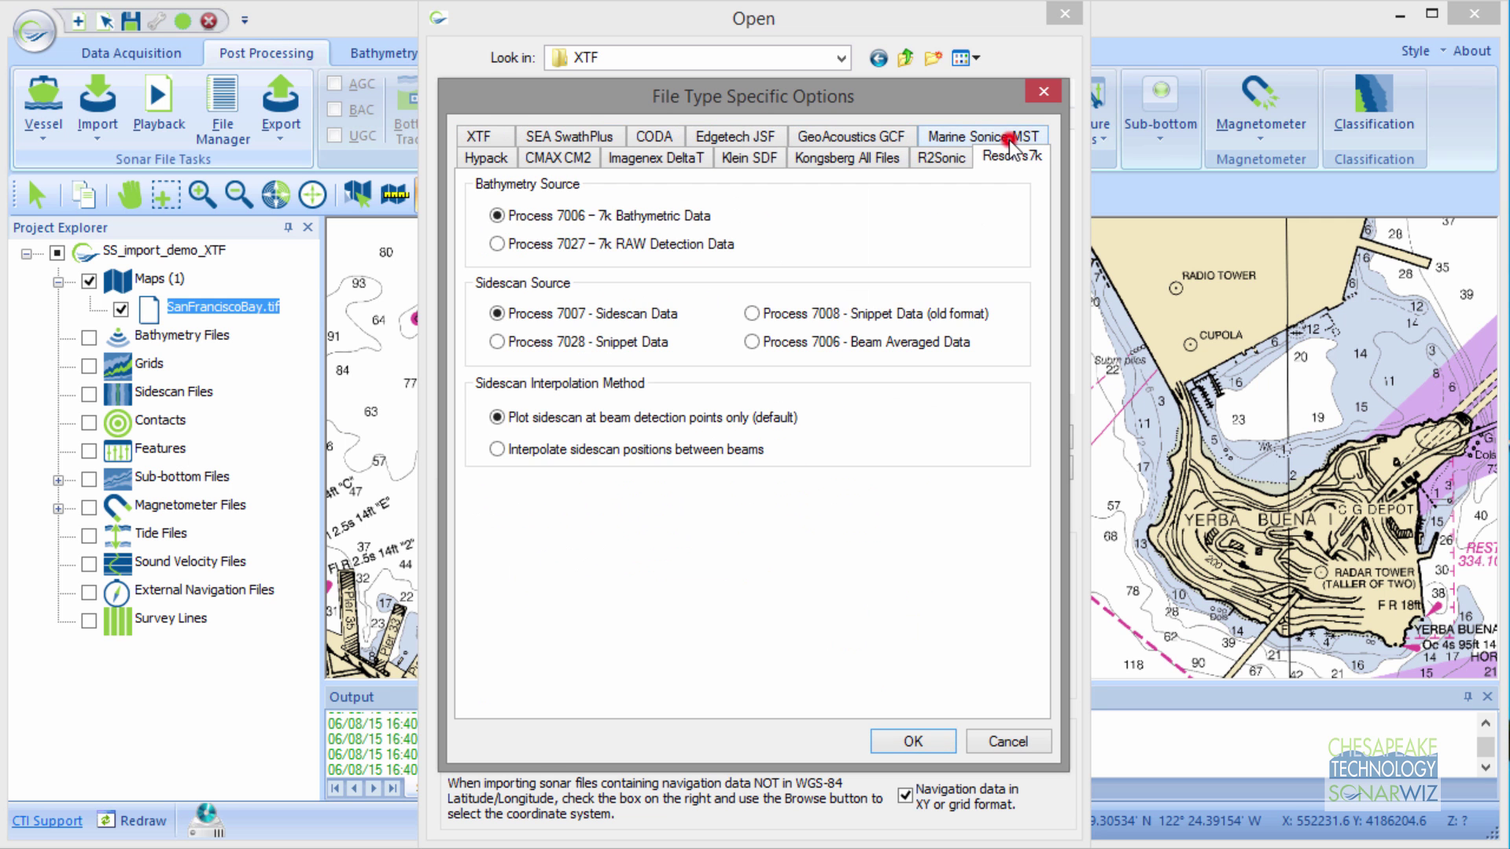
{"action": "left_click", "coordinate": [483, 136]}
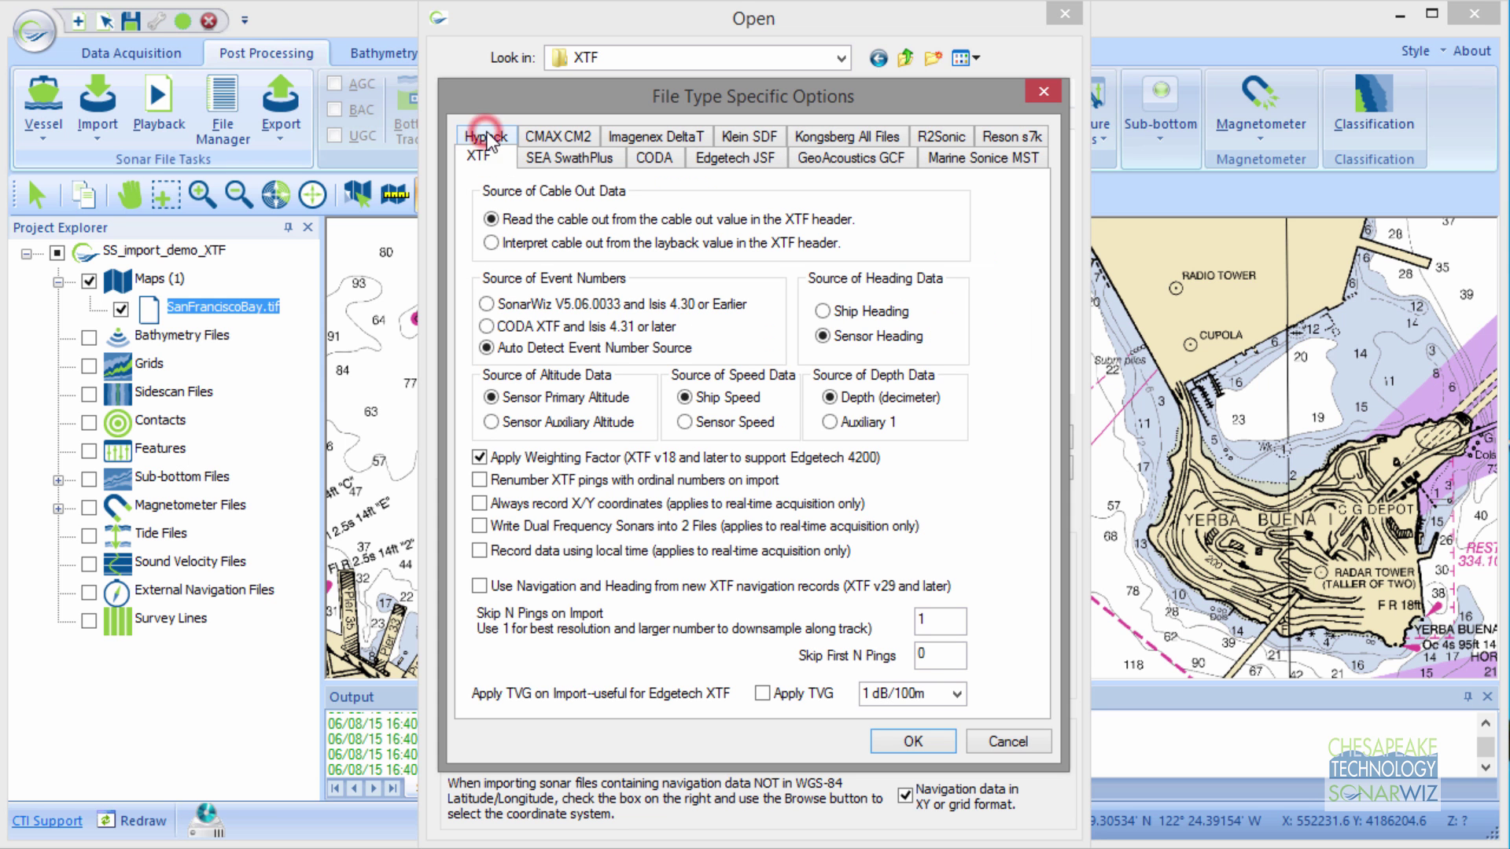
Switch the XTF cable out source between the layback value and the cable out value, and cancel the options and the import
{"action": "left_click", "coordinate": [493, 244]}
{"action": "left_click", "coordinate": [493, 221]}
{"action": "left_click", "coordinate": [494, 242]}
{"action": "left_click", "coordinate": [496, 223]}
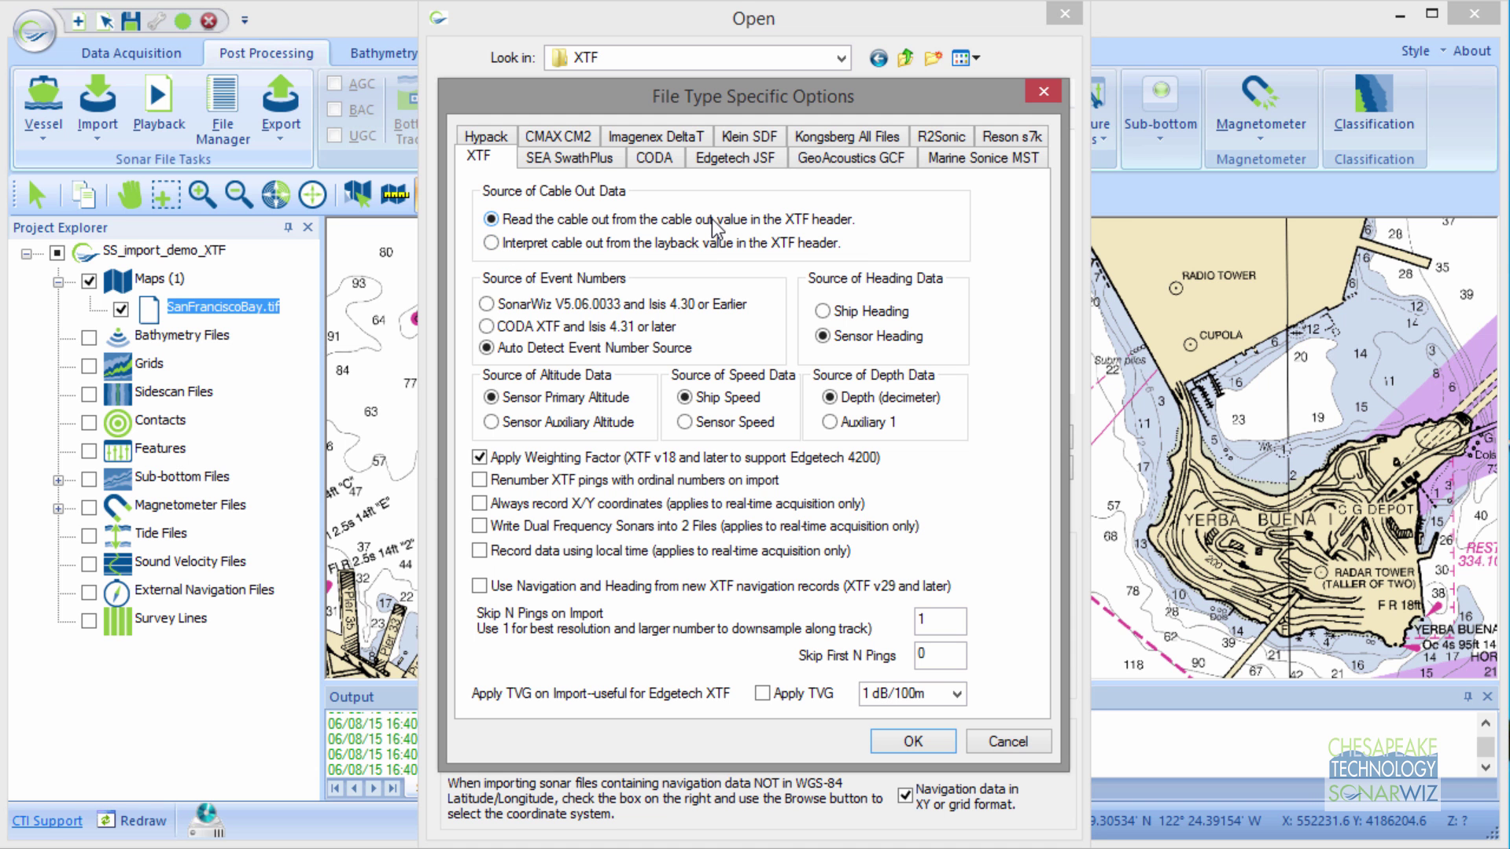
{"action": "left_click", "coordinate": [498, 243]}
{"action": "left_click", "coordinate": [494, 221]}
{"action": "left_click", "coordinate": [1014, 745]}
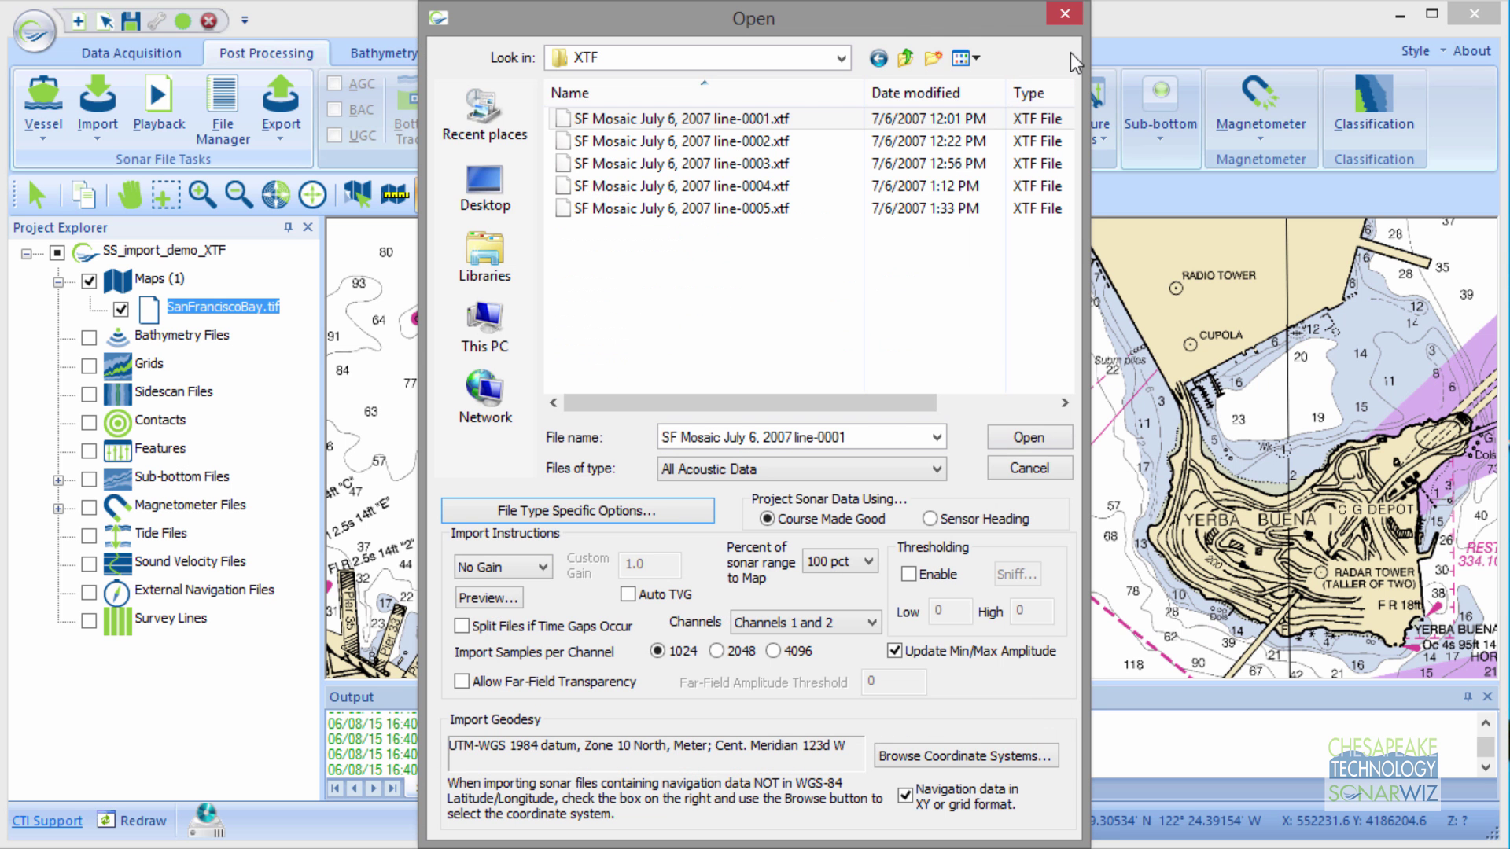
{"action": "left_click", "coordinate": [1067, 14]}
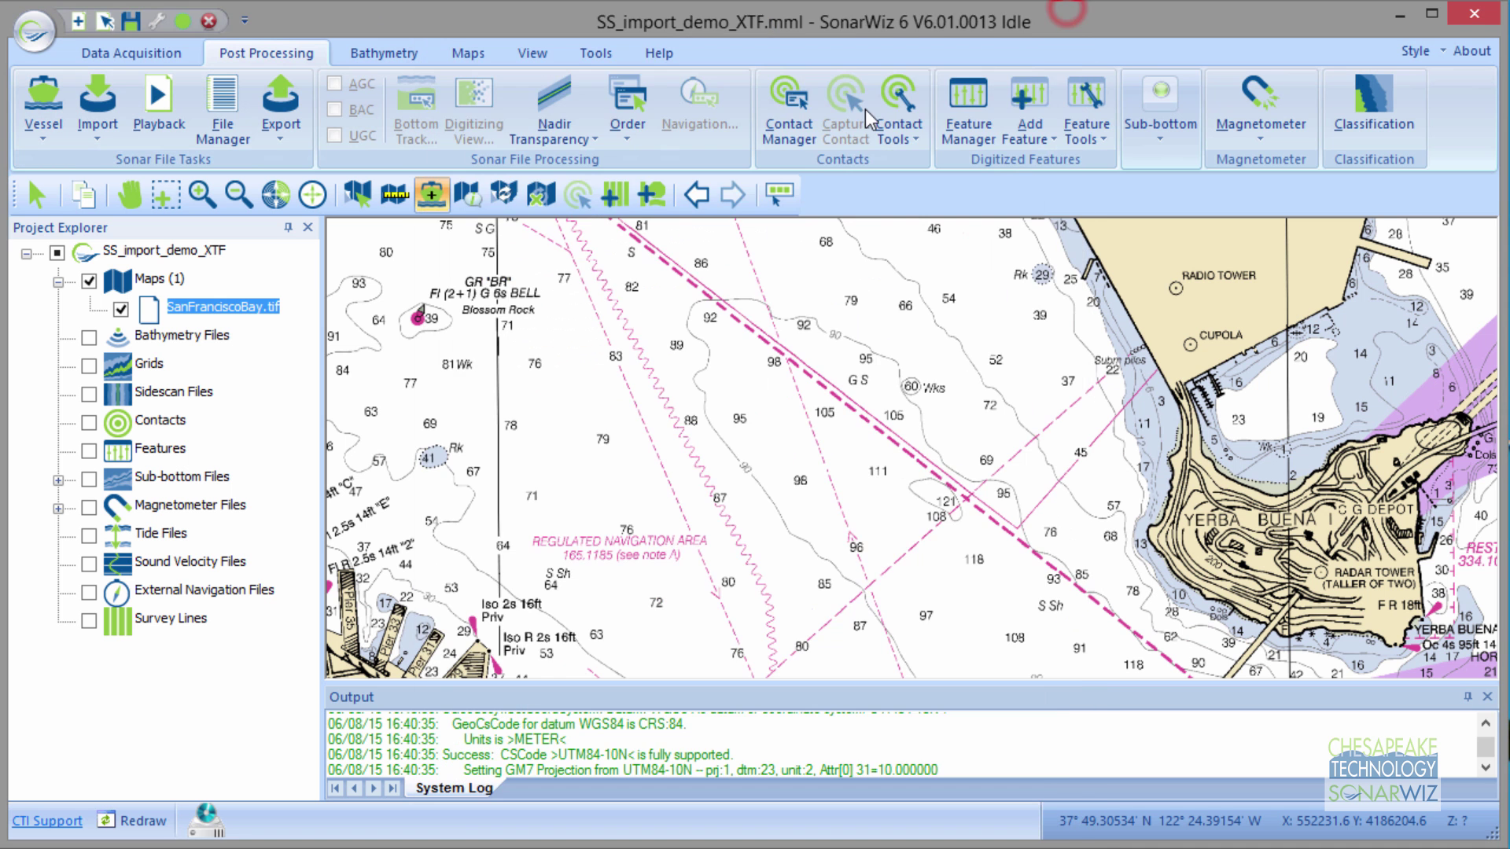
Extract the navigation from SF Mosaic July 6, 2007 line-0001.xtf in the project's XTF folder
{"action": "left_click", "coordinate": [597, 57]}
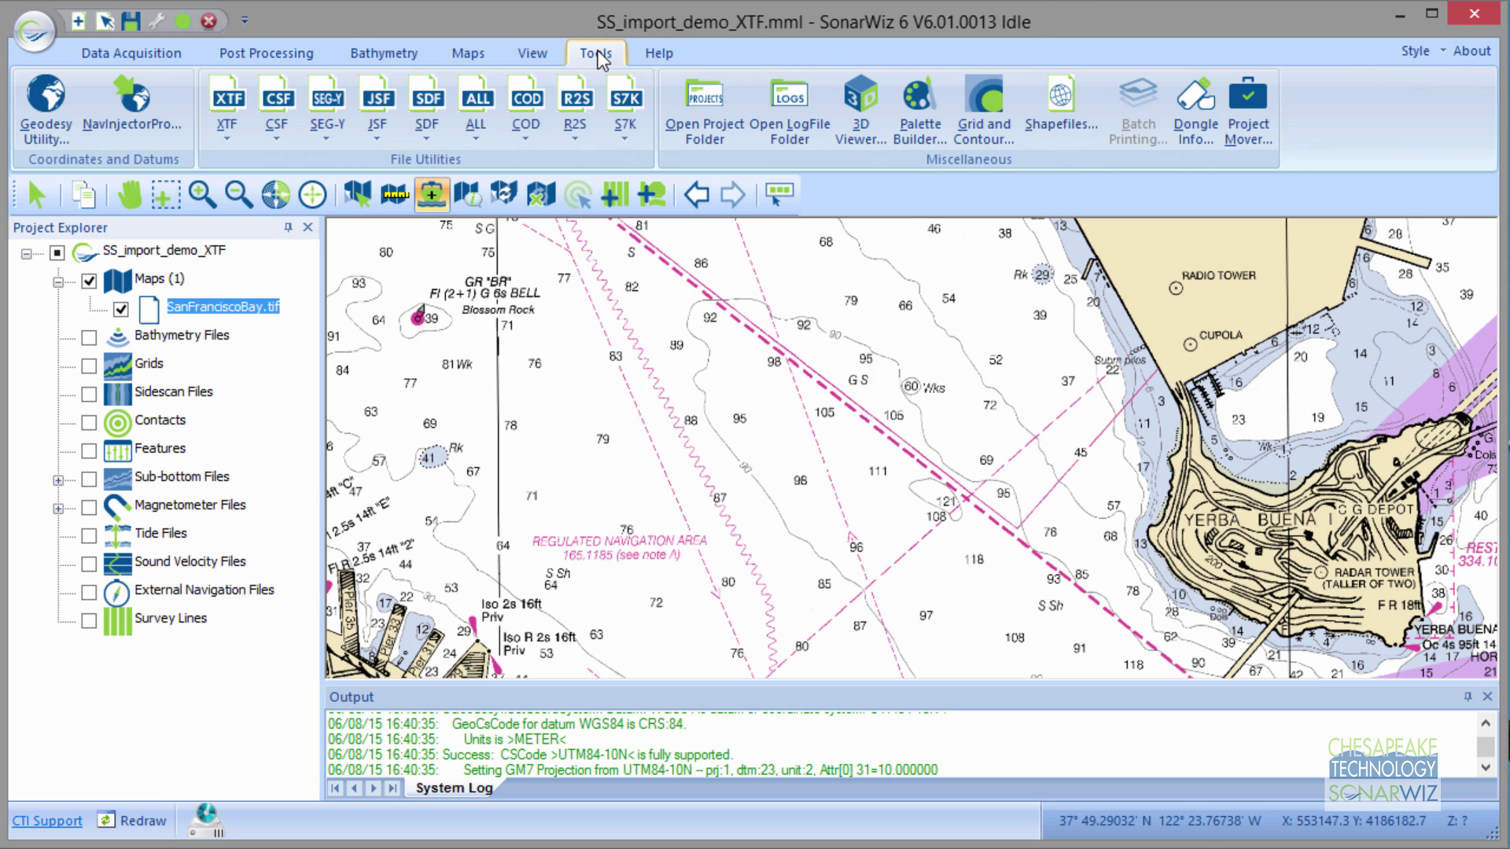
{"action": "left_click", "coordinate": [228, 114]}
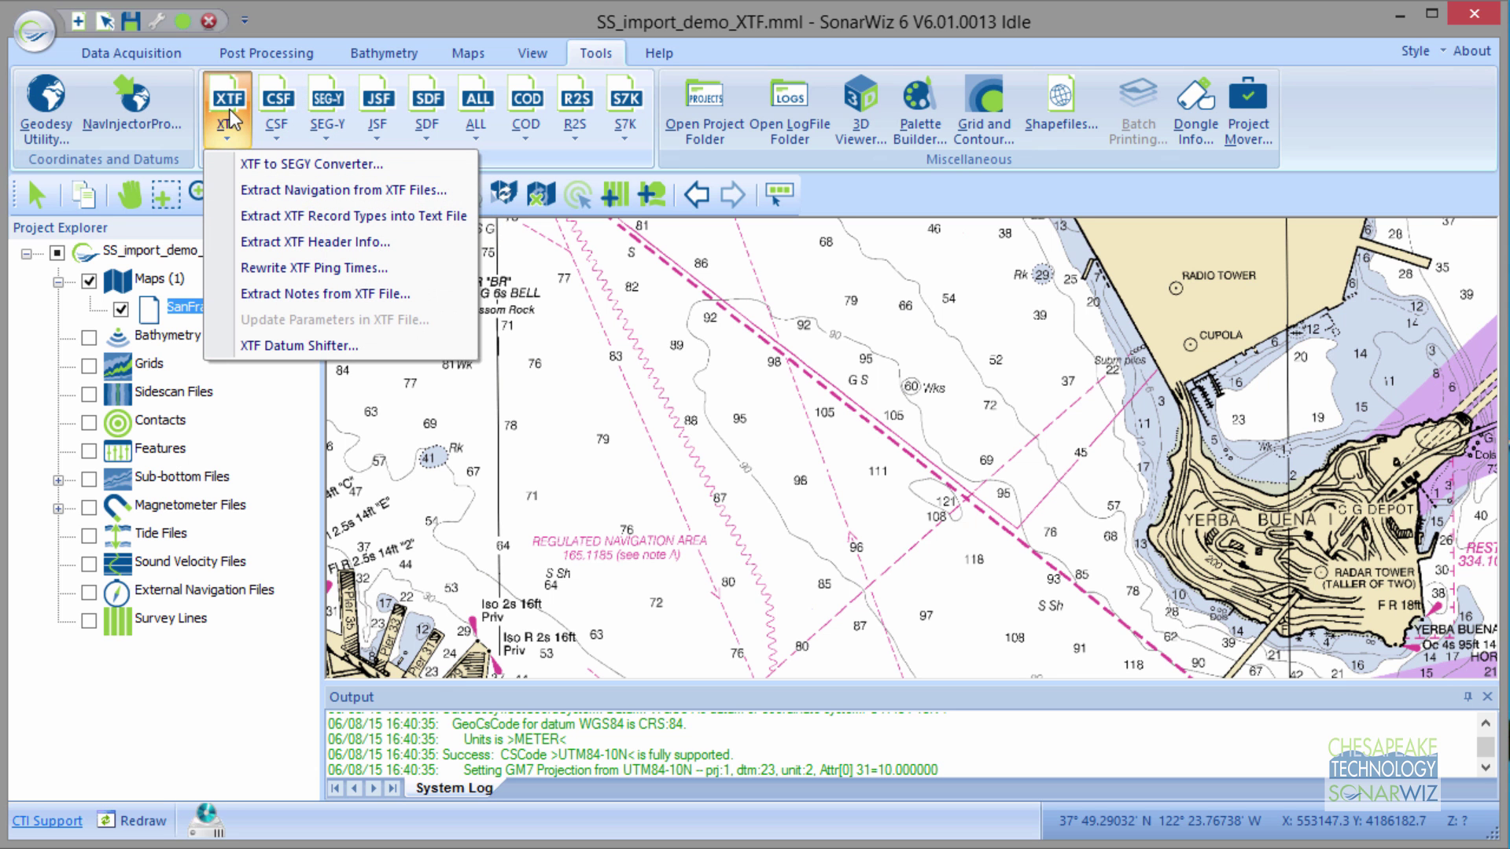
{"action": "left_click", "coordinate": [303, 190]}
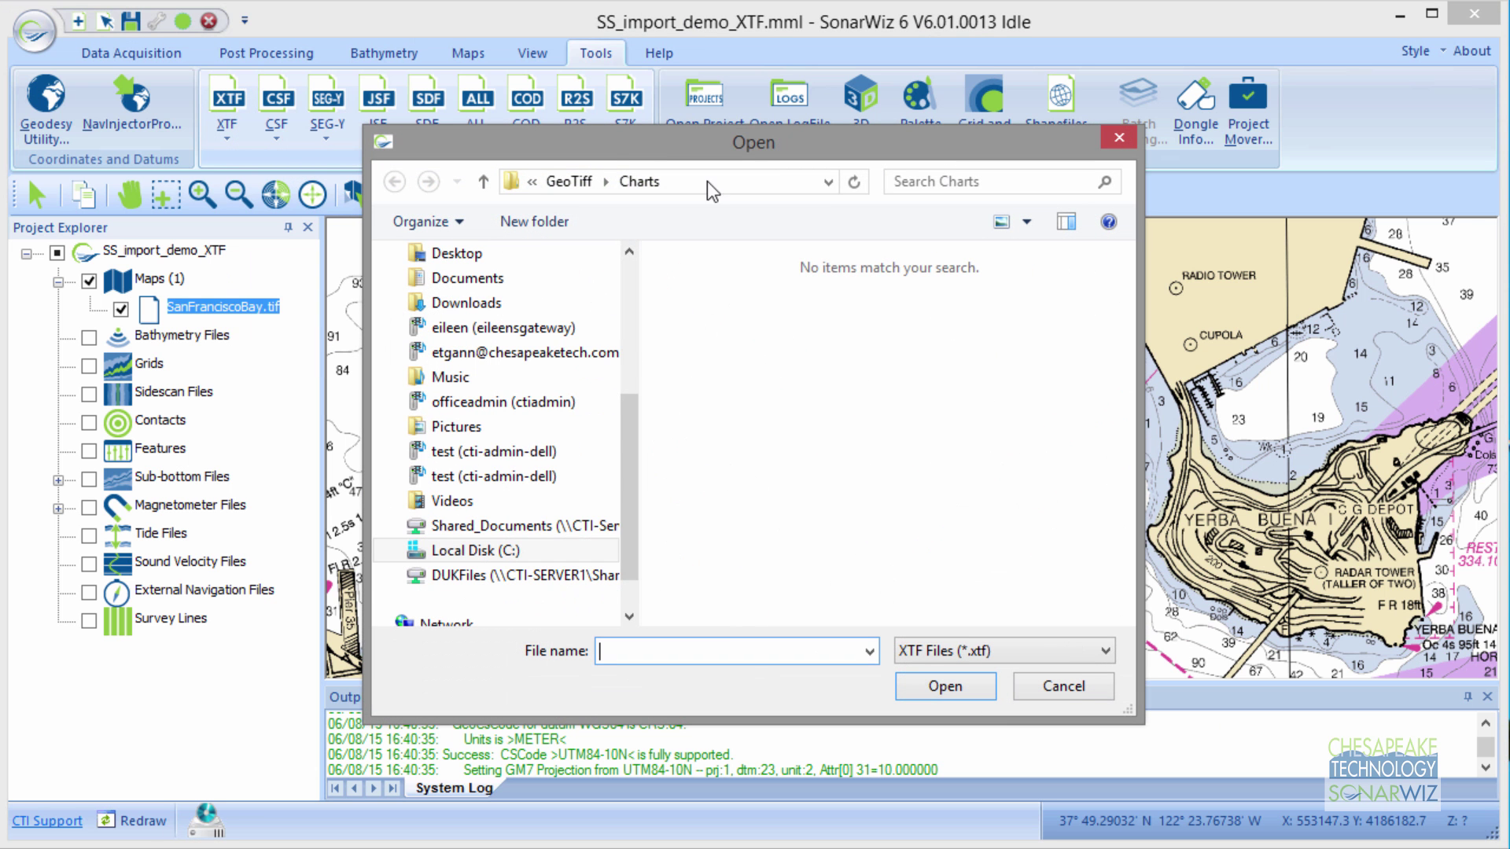
{"action": "left_click", "coordinate": [532, 181]}
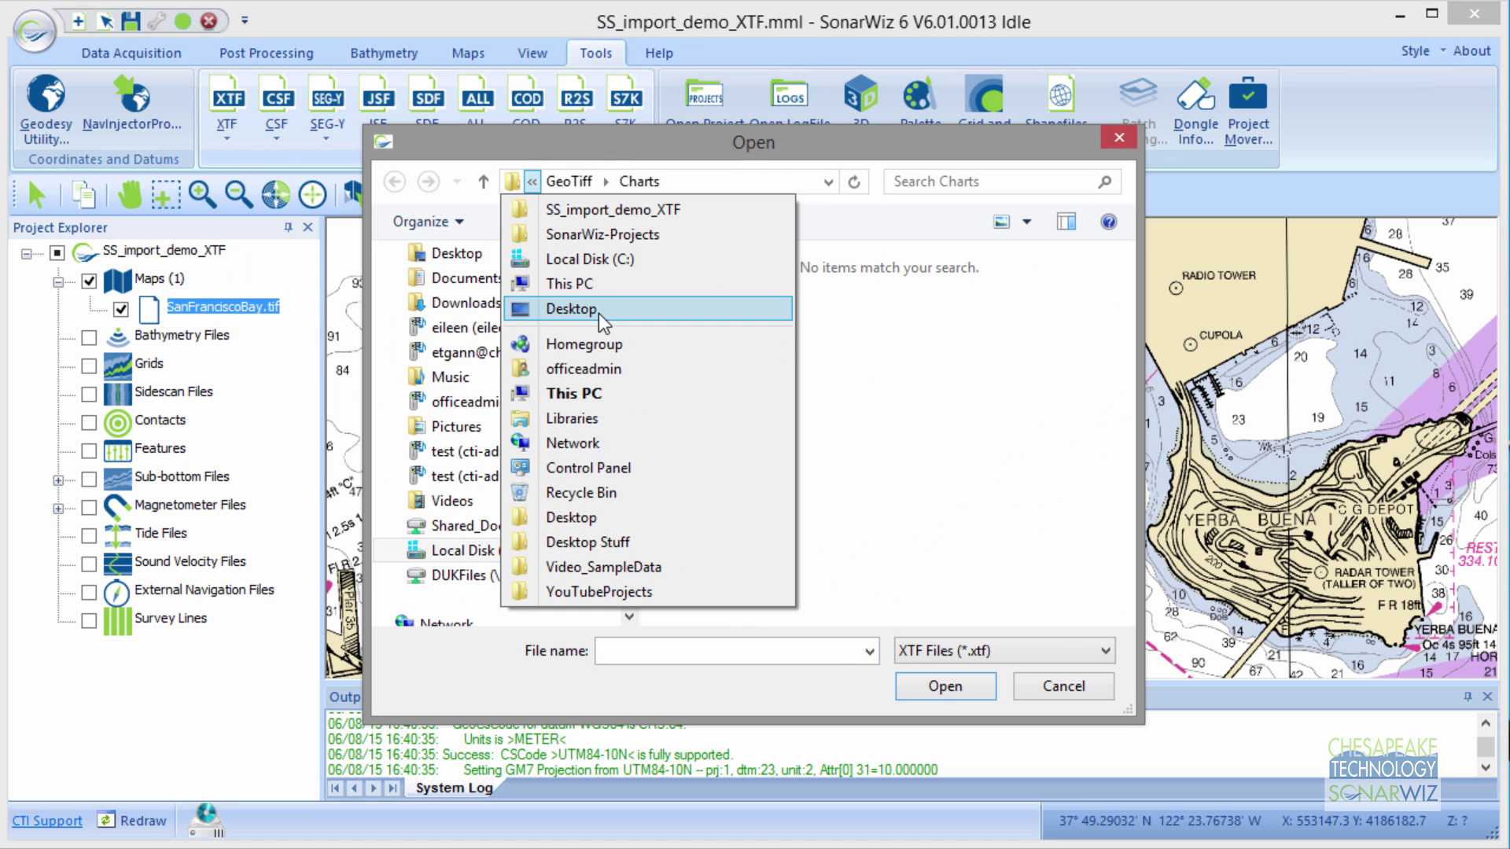
{"action": "left_click", "coordinate": [602, 210]}
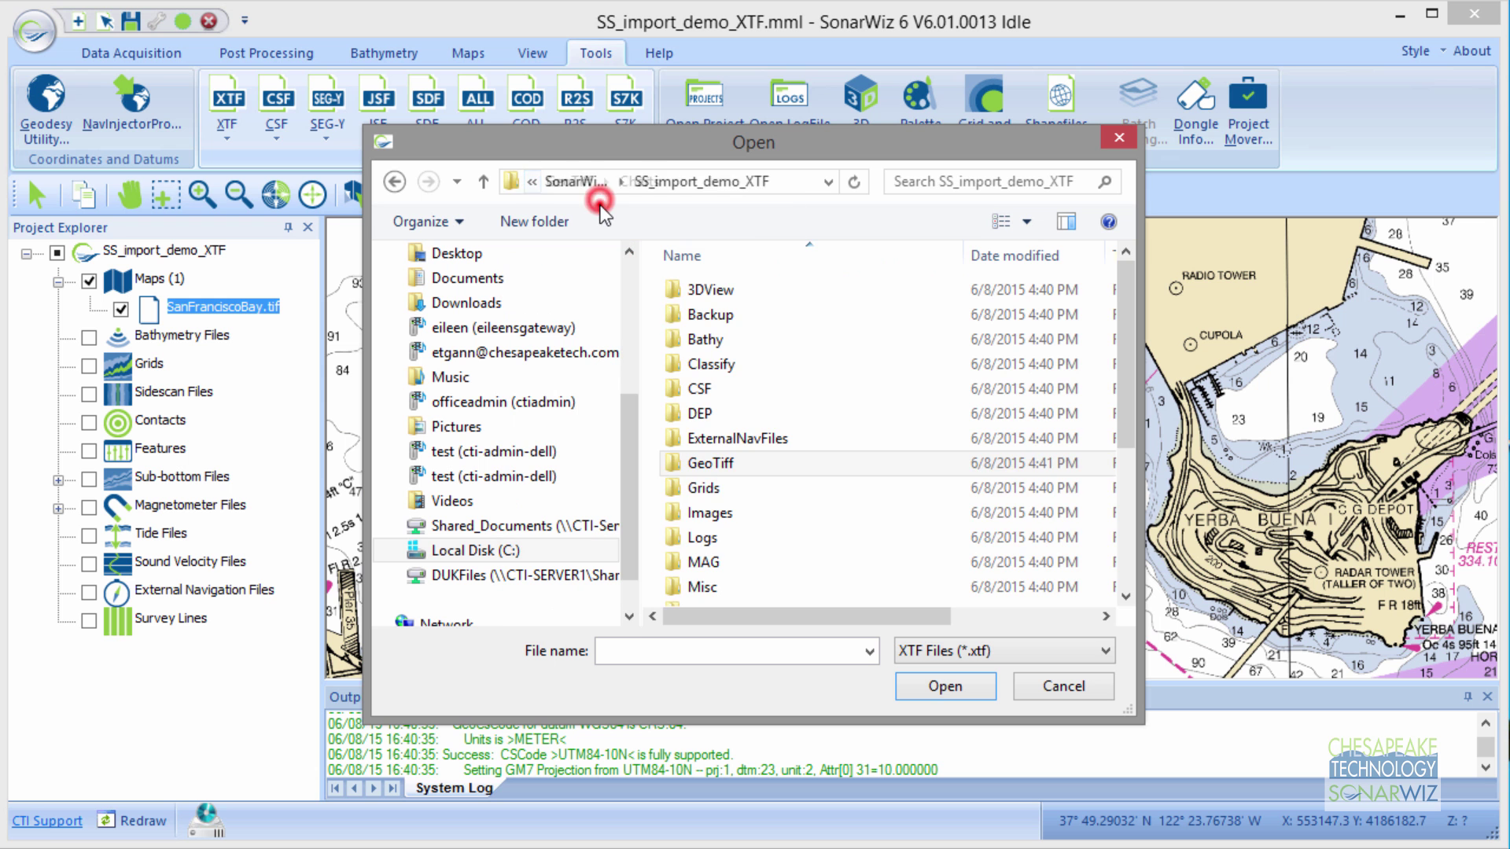
{"action": "left_click", "coordinate": [838, 544]}
{"action": "scroll", "coordinate": [822, 546], "scroll_direction": "down", "scroll_amount": 3}
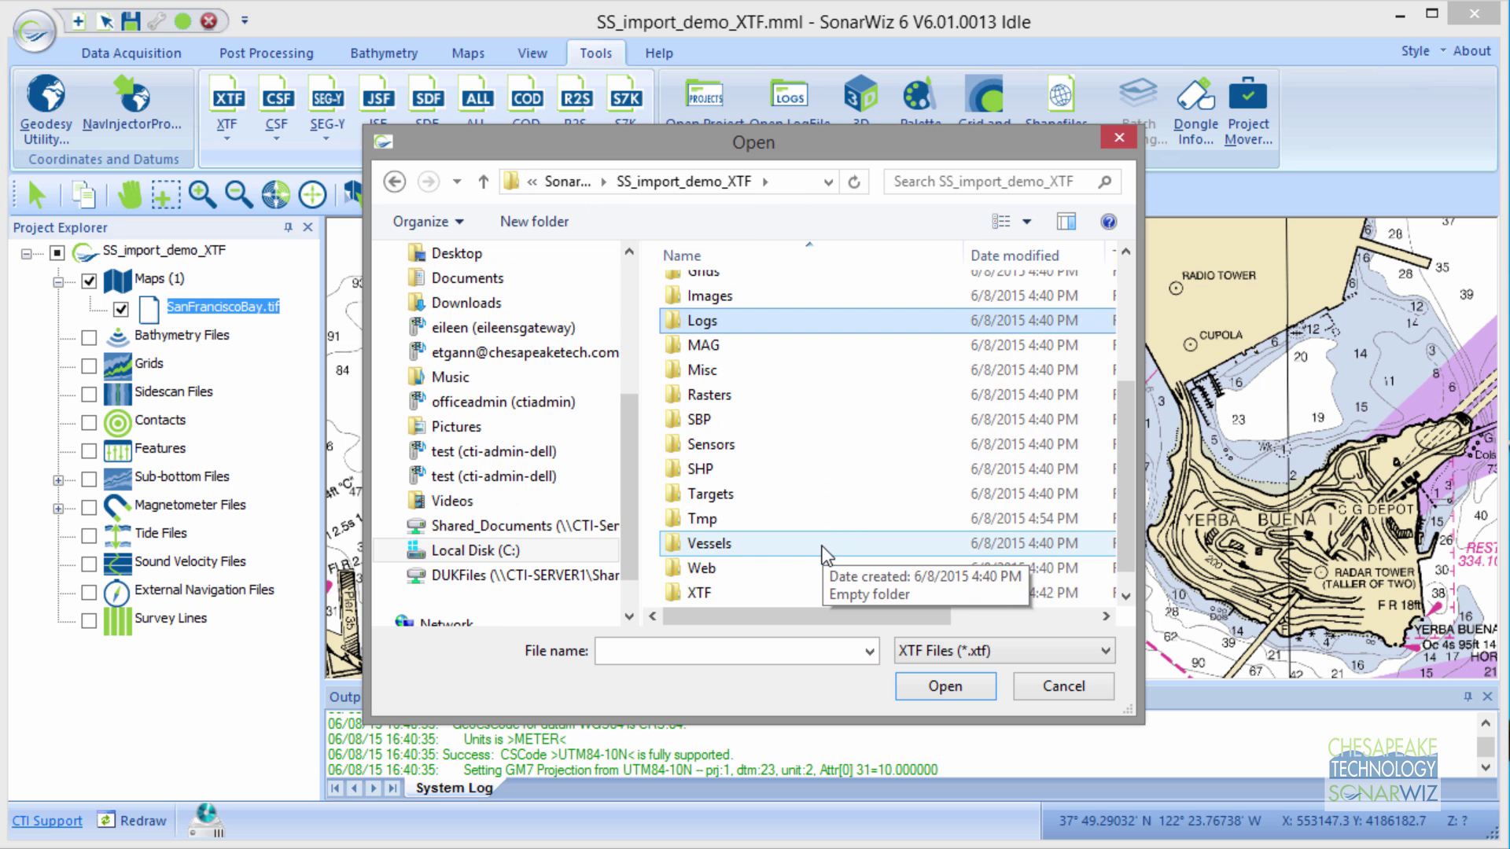
{"action": "left_click", "coordinate": [703, 564]}
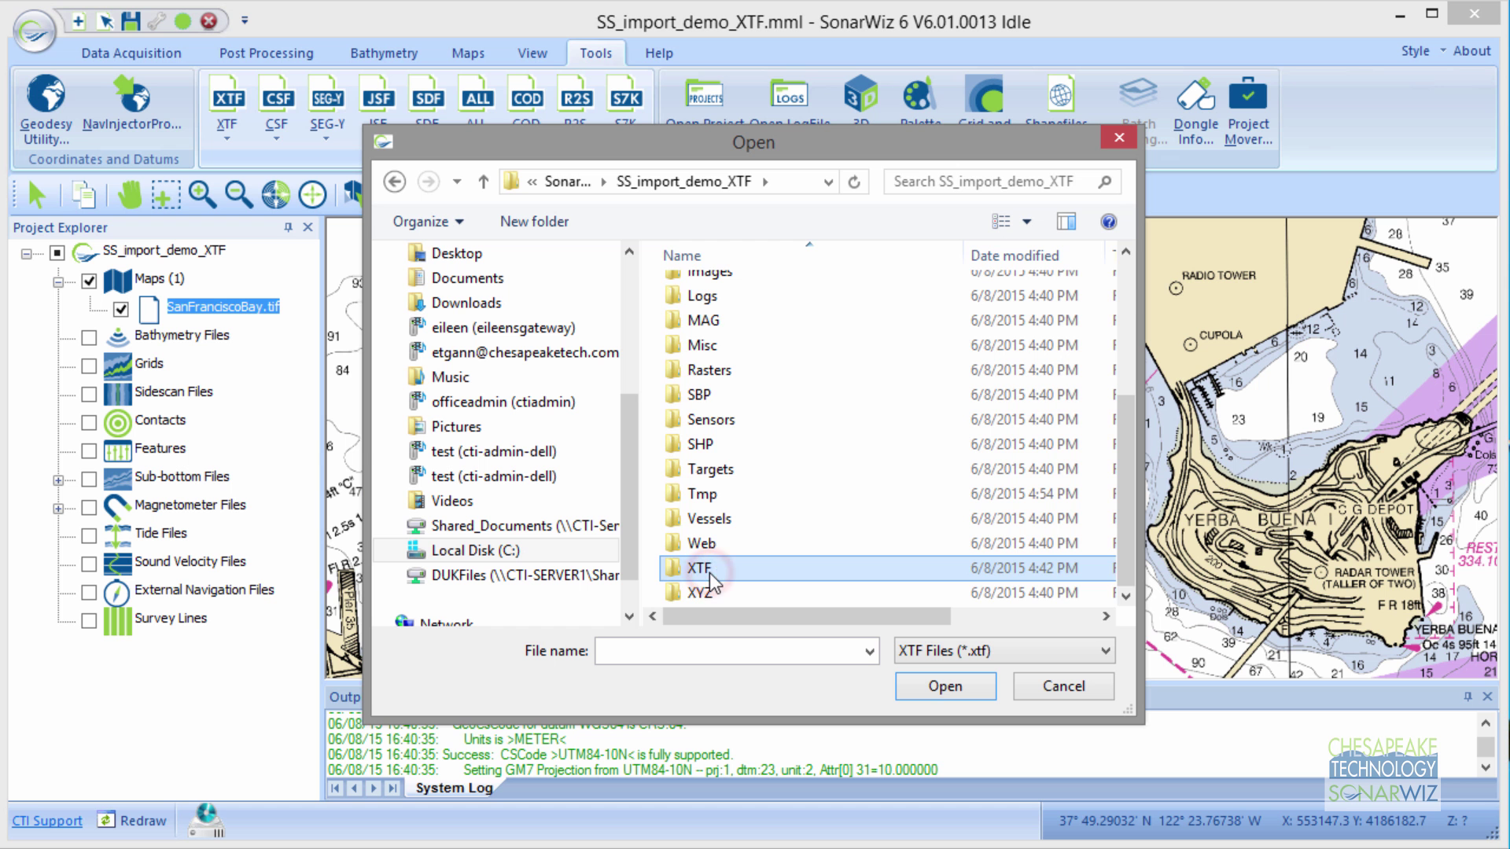
{"action": "double_click", "coordinate": [704, 565]}
{"action": "left_click", "coordinate": [806, 291]}
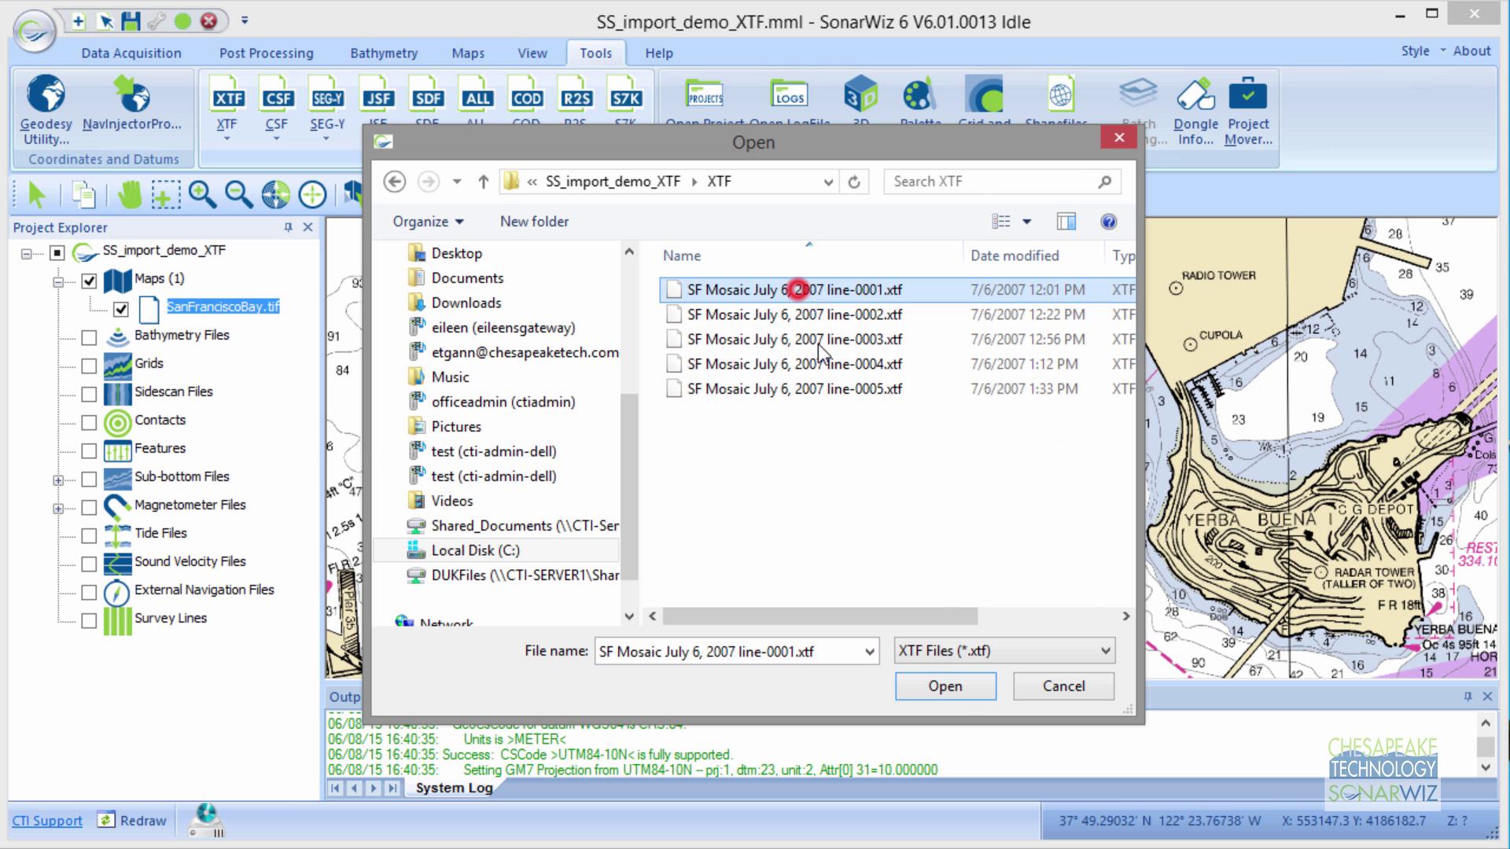
{"action": "left_click", "coordinate": [956, 688]}
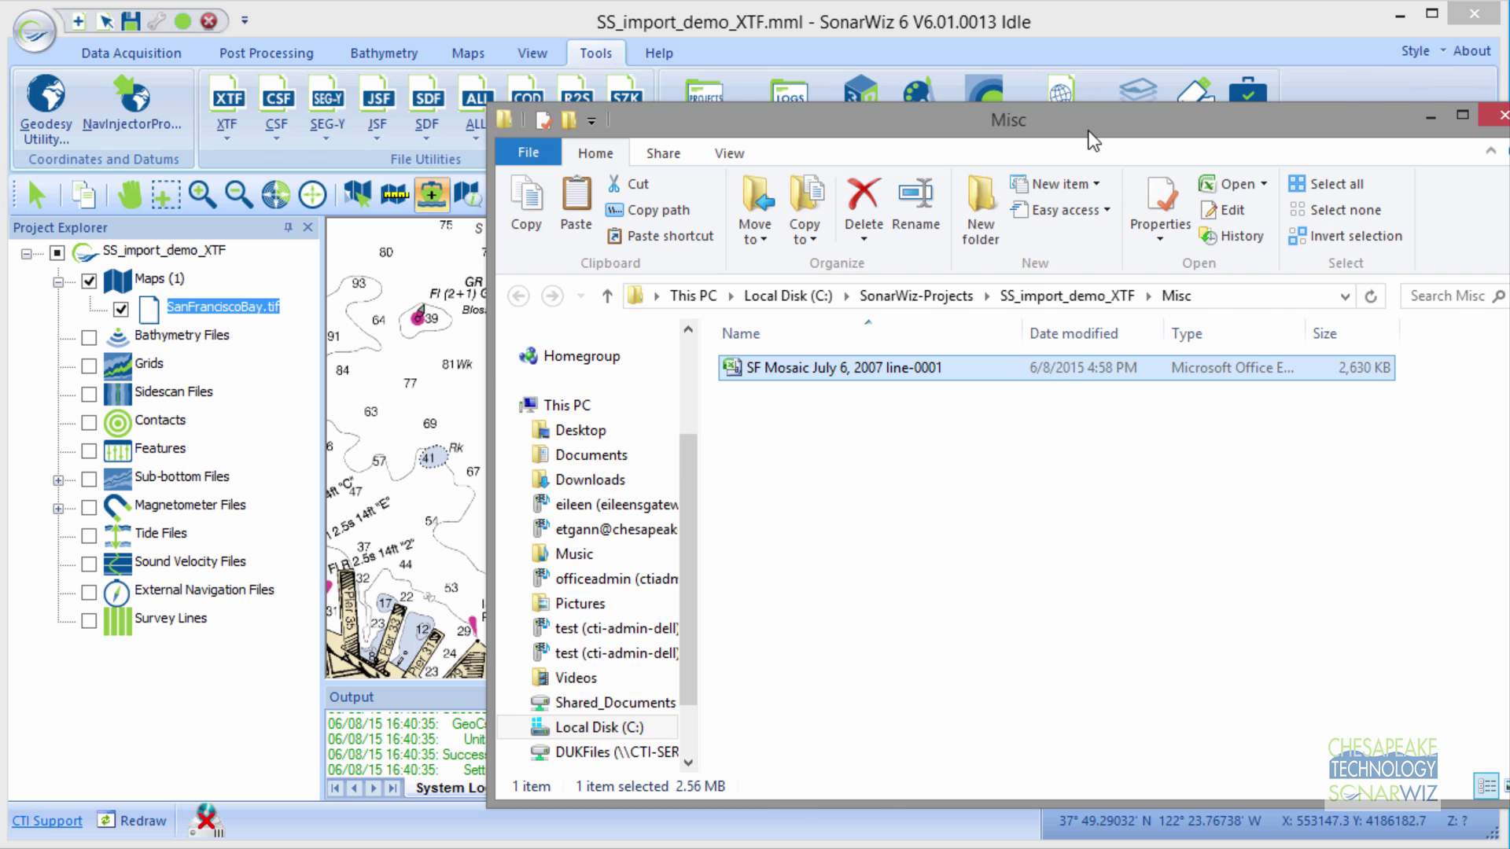
Open the extracted SF Mosaic July 6, 2007 line-0001 spreadsheet in Excel, examine its cable out column, and close it and the Misc folder
{"action": "left_click_drag", "start_coordinate": [1090, 132], "coordinate": [814, 66]}
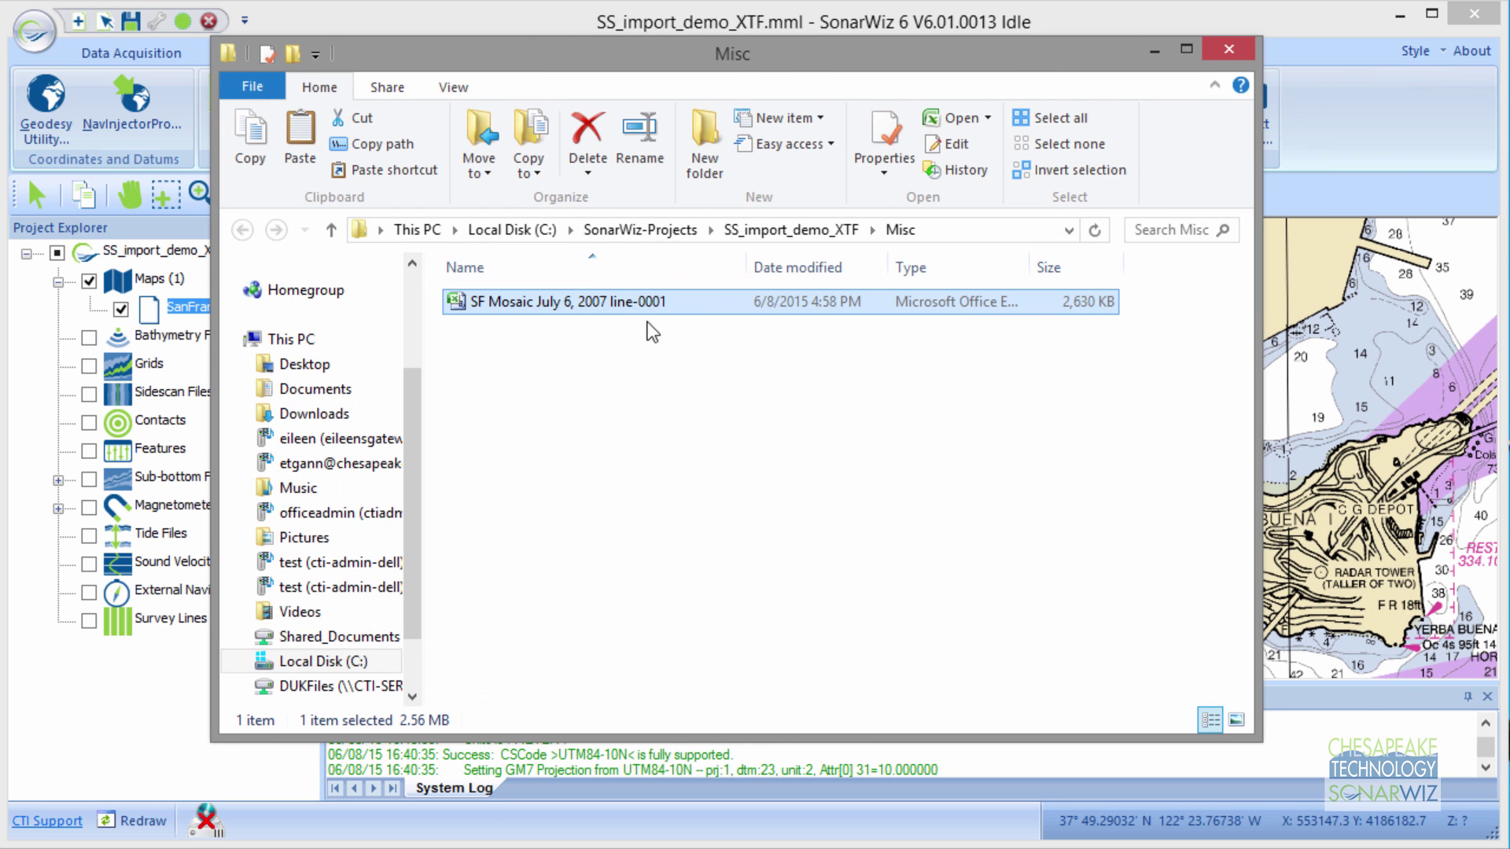
{"action": "double_click", "coordinate": [504, 306]}
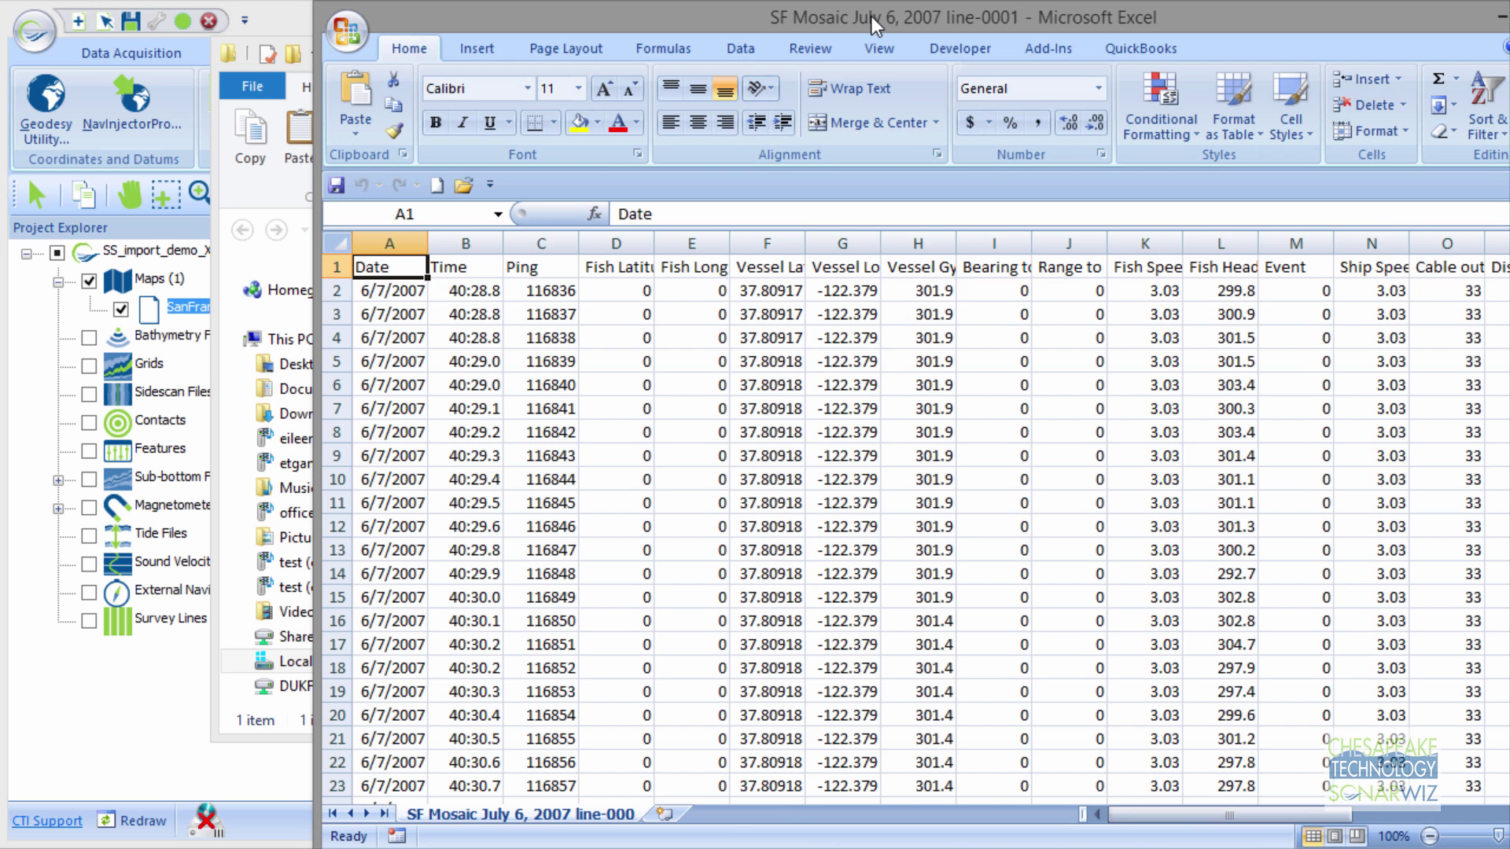
{"action": "left_click_drag", "start_coordinate": [872, 15], "coordinate": [618, 16]}
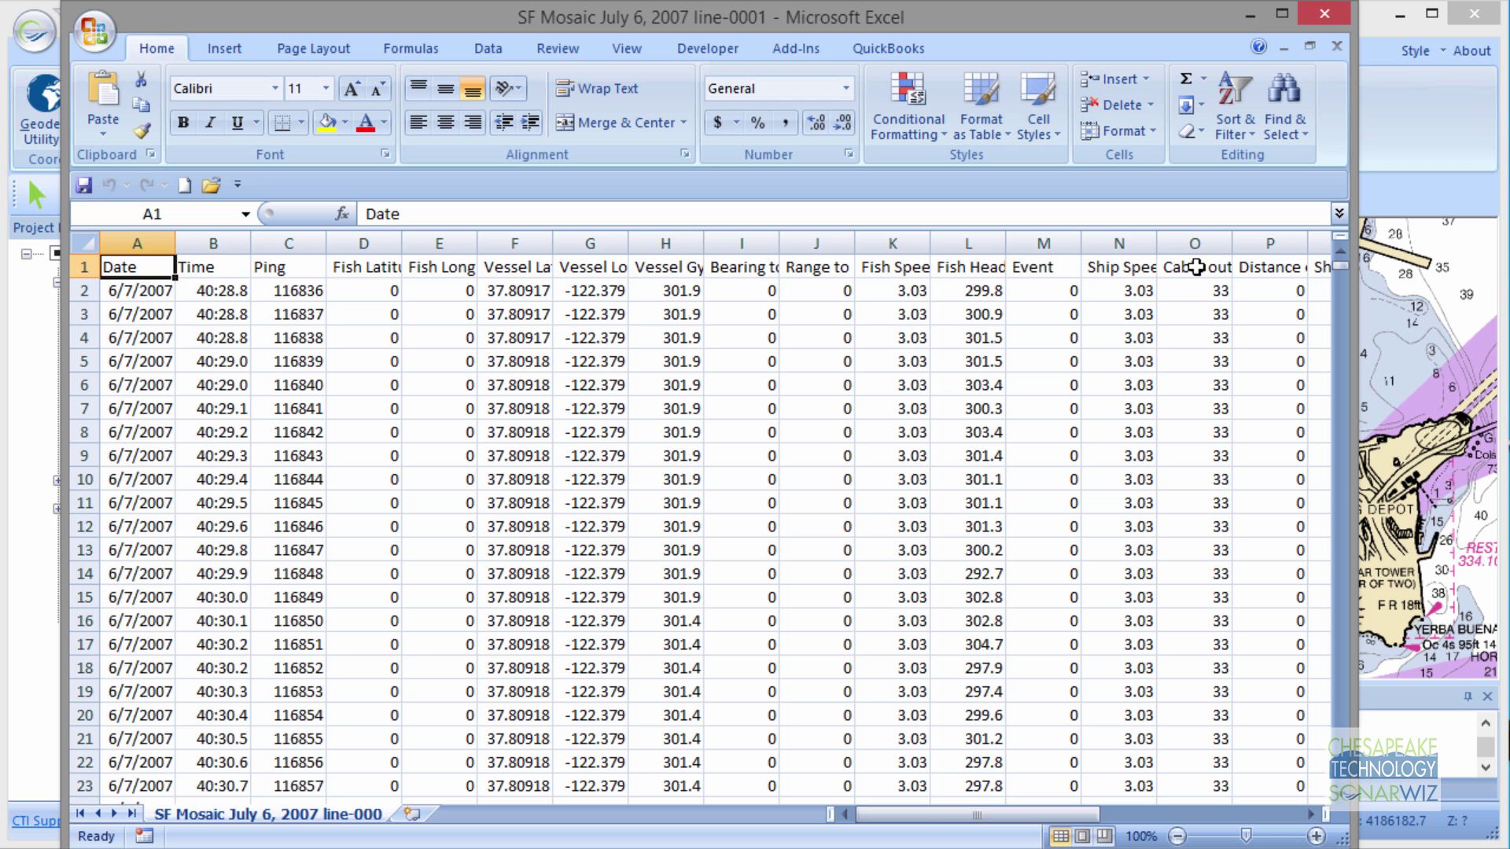
{"action": "left_click", "coordinate": [1324, 14]}
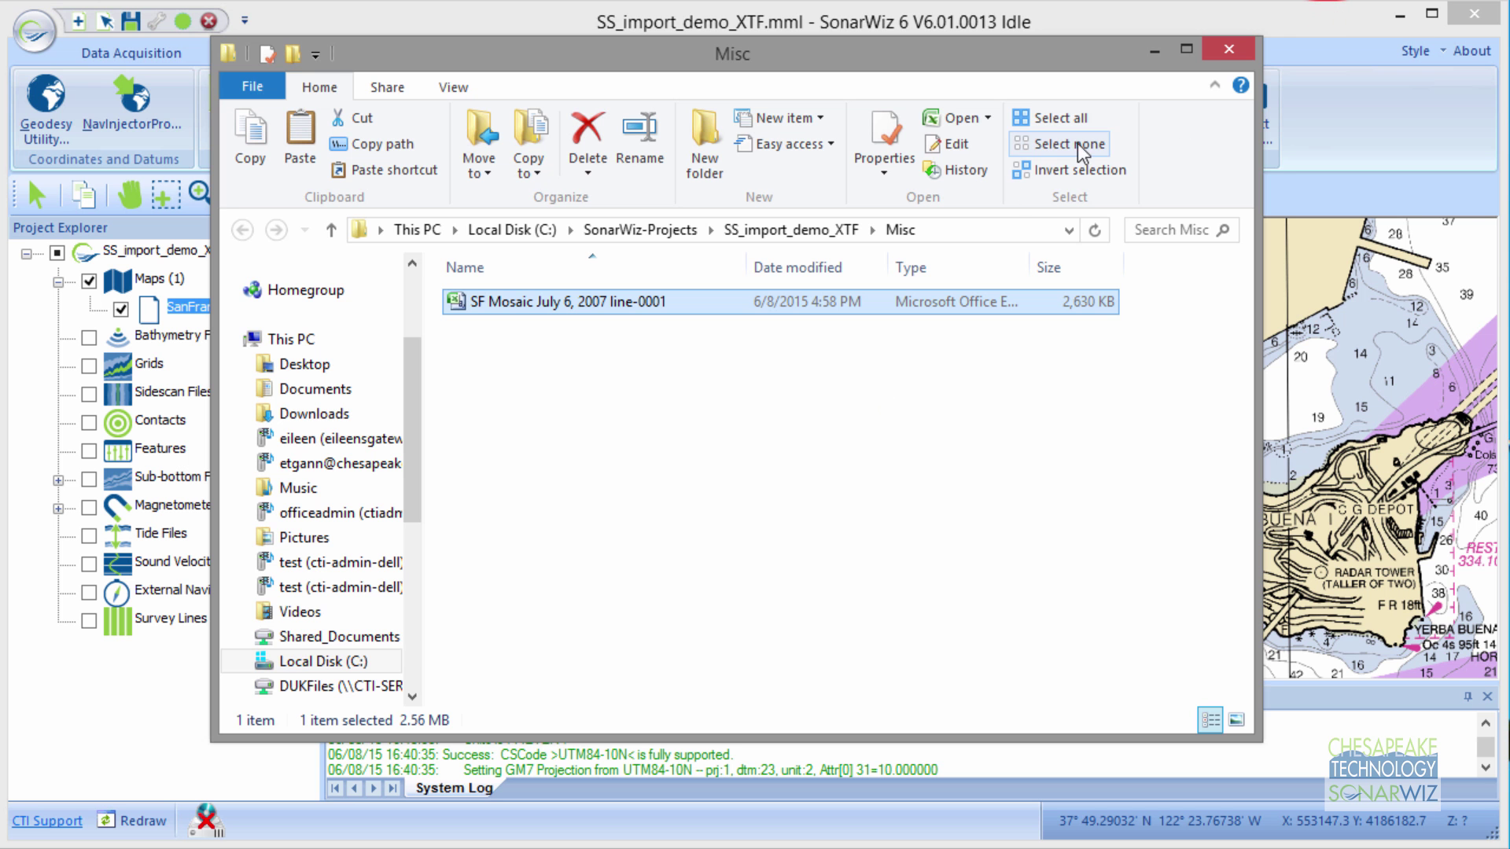
{"action": "left_click", "coordinate": [1229, 49]}
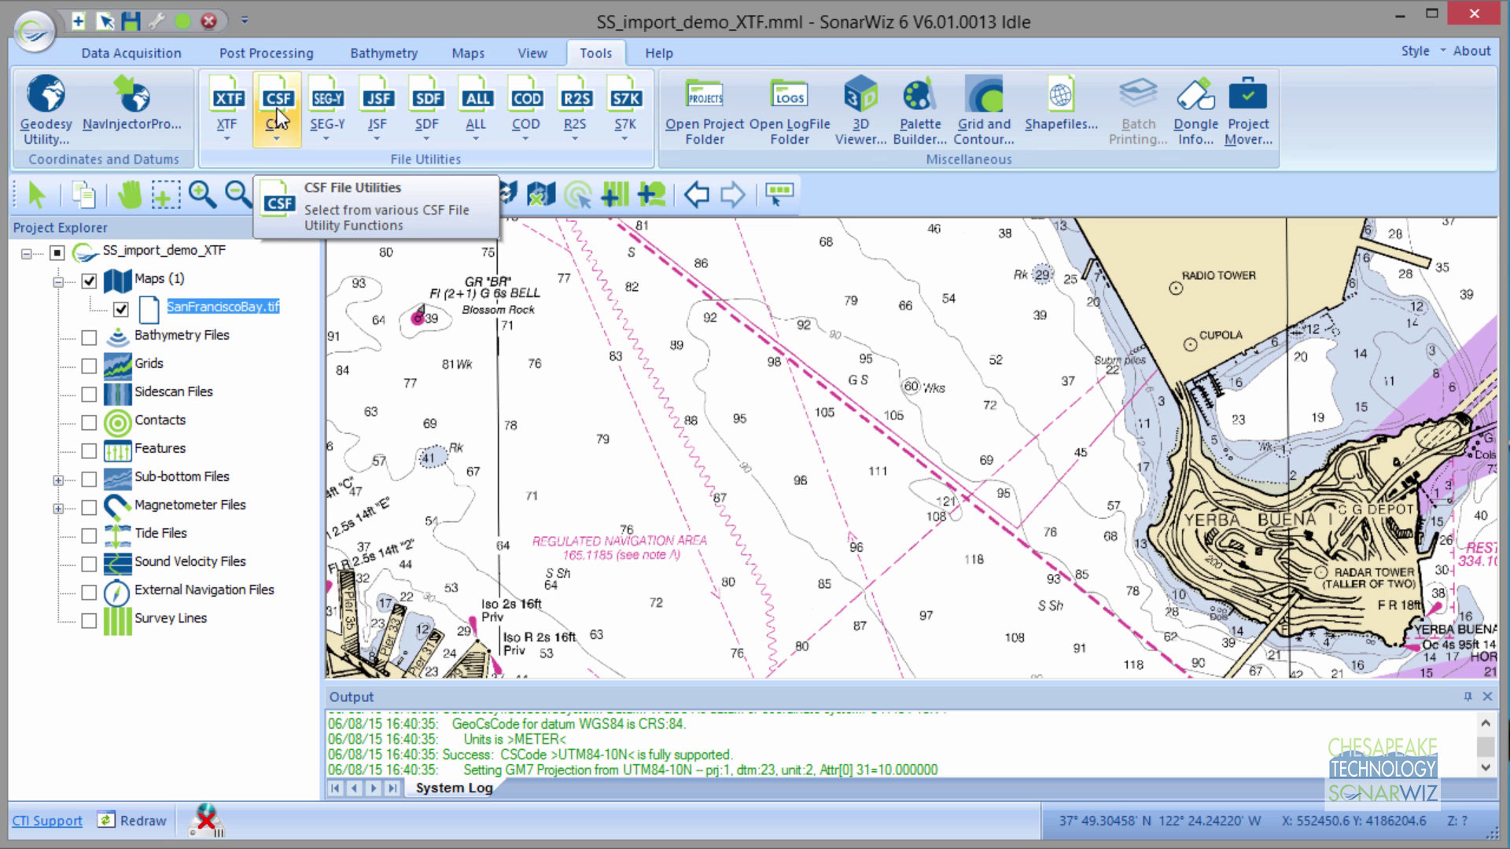
Start a sidescan file import and browse to the SonarWiz-Projects folder on the C: drive
{"action": "left_click", "coordinate": [272, 57]}
{"action": "left_click", "coordinate": [97, 126]}
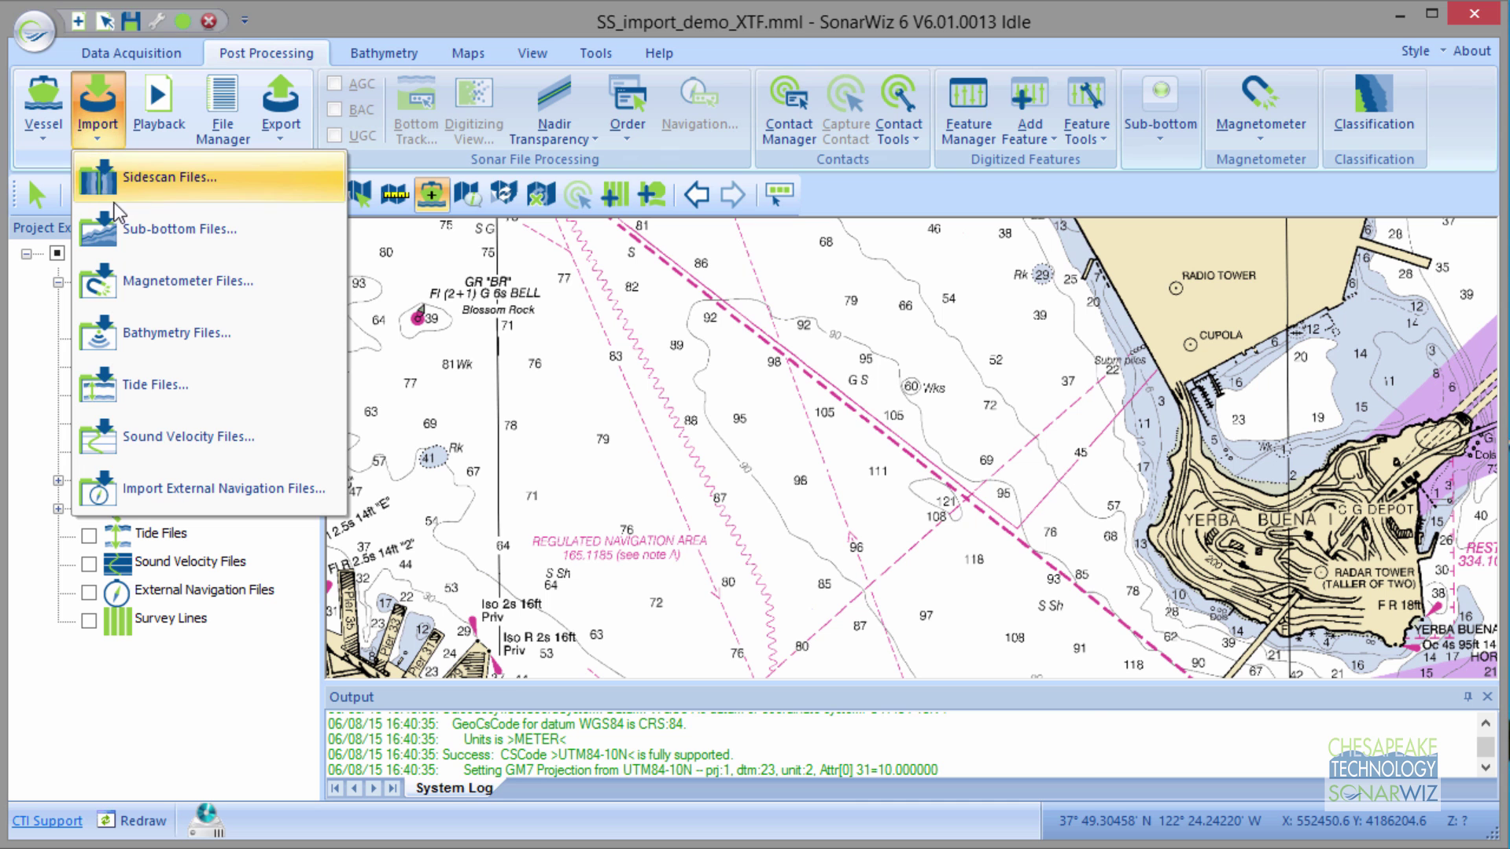
{"action": "left_click", "coordinate": [155, 179]}
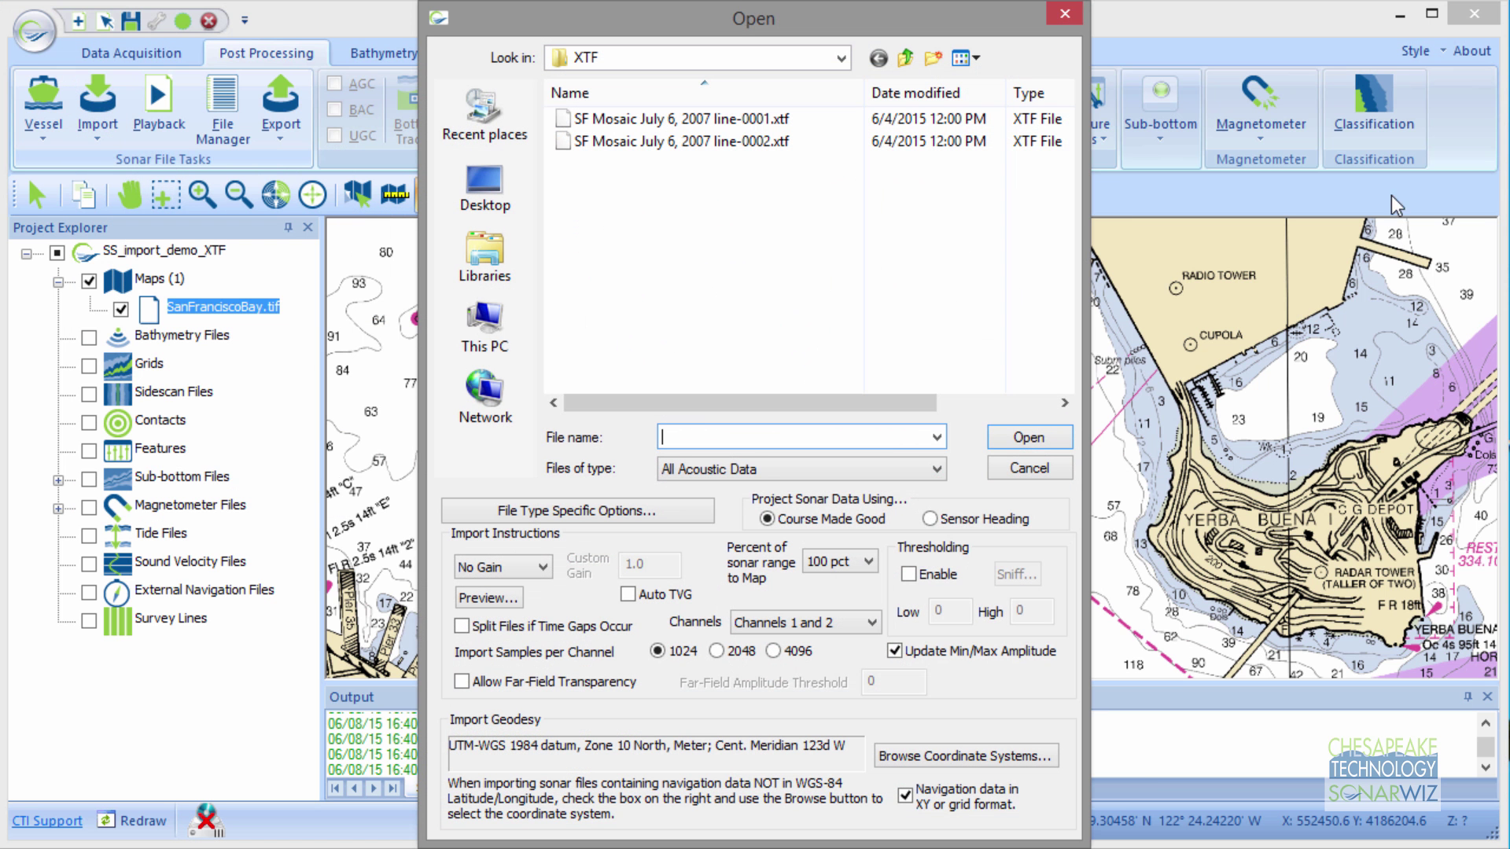
{"action": "left_click", "coordinate": [905, 58]}
{"action": "left_click", "coordinate": [905, 57]}
{"action": "left_click", "coordinate": [905, 57]}
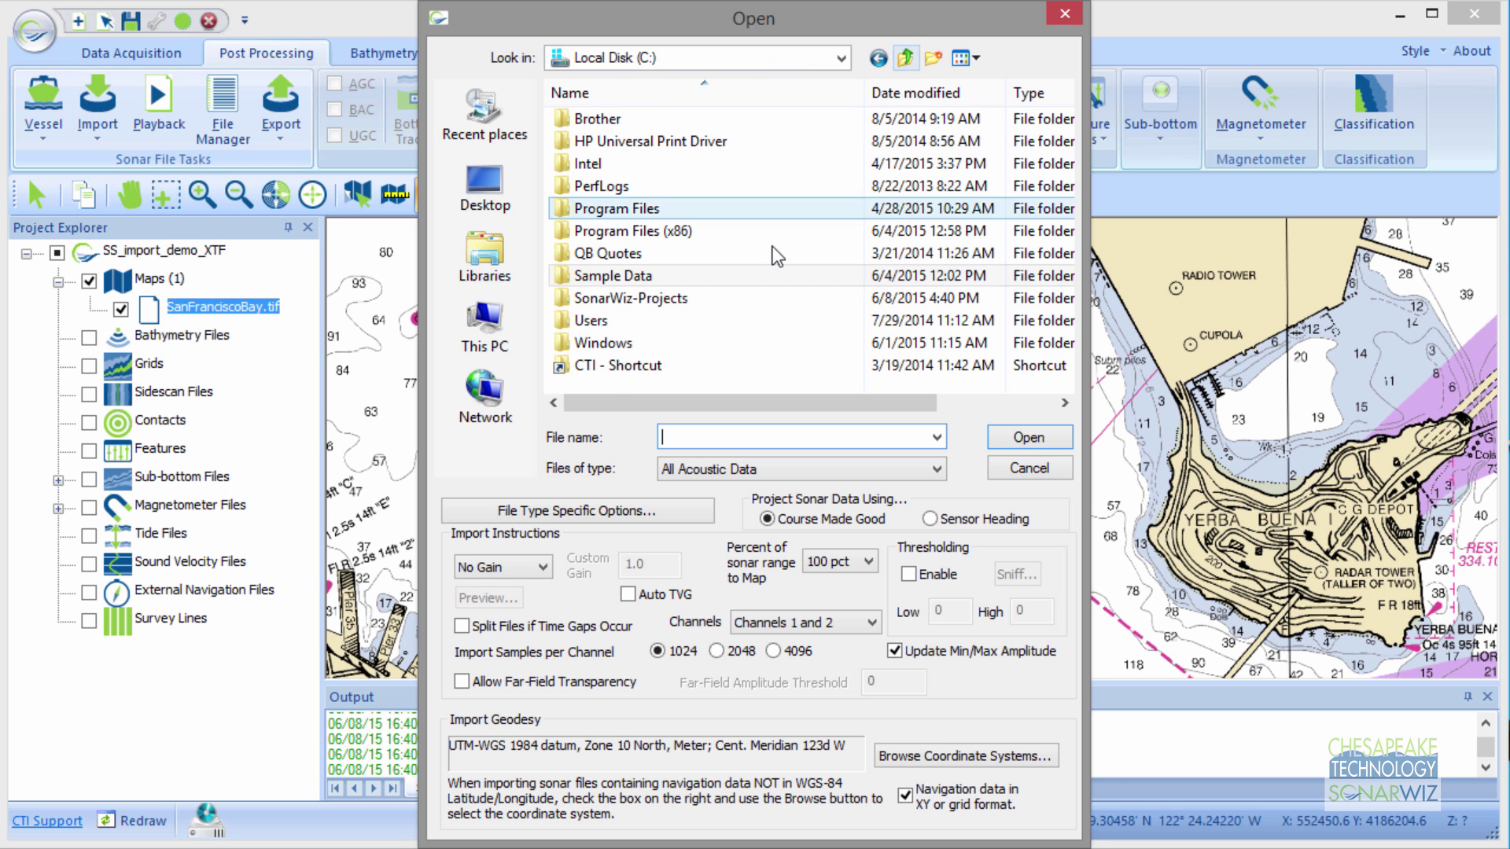
{"action": "double_click", "coordinate": [689, 298]}
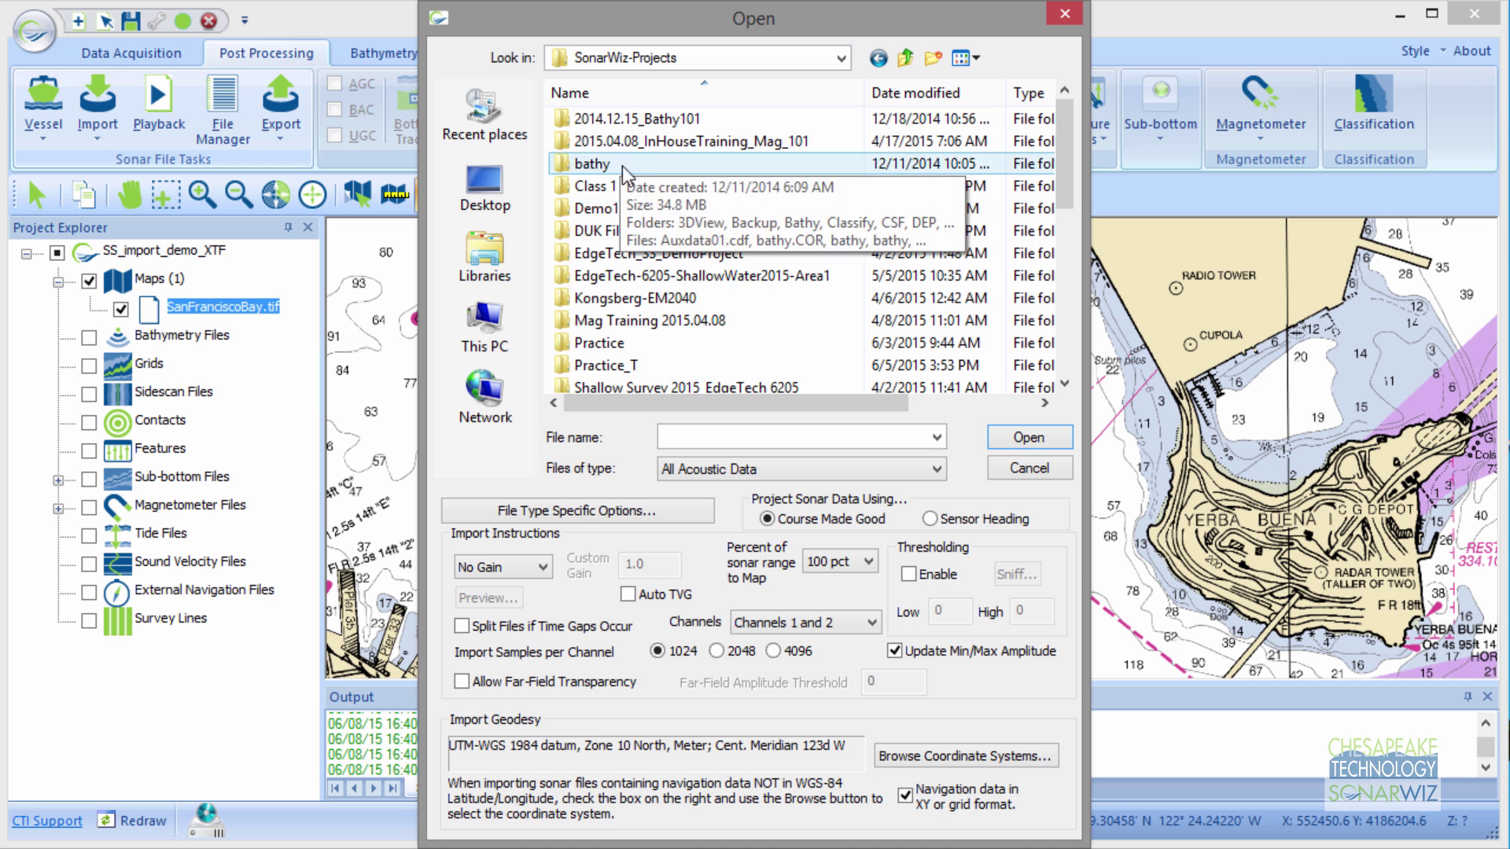
Open the XTF folder of the SS_import_demo_XTF project as the import source
{"action": "left_click", "coordinate": [617, 298]}
{"action": "scroll", "coordinate": [625, 322], "scroll_direction": "down", "scroll_amount": 2}
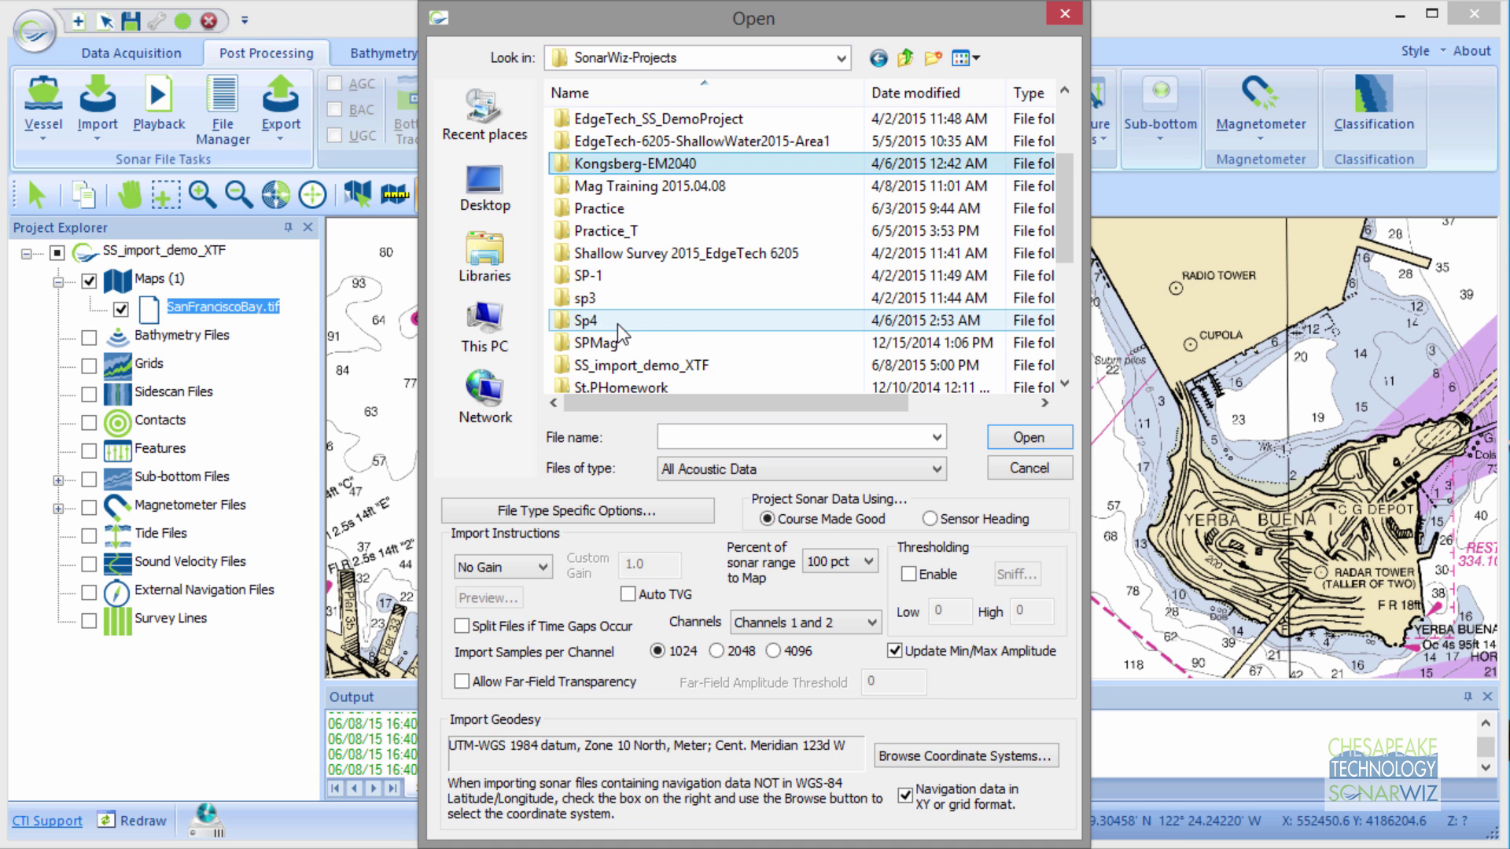
{"action": "double_click", "coordinate": [623, 297]}
{"action": "left_click", "coordinate": [625, 286]}
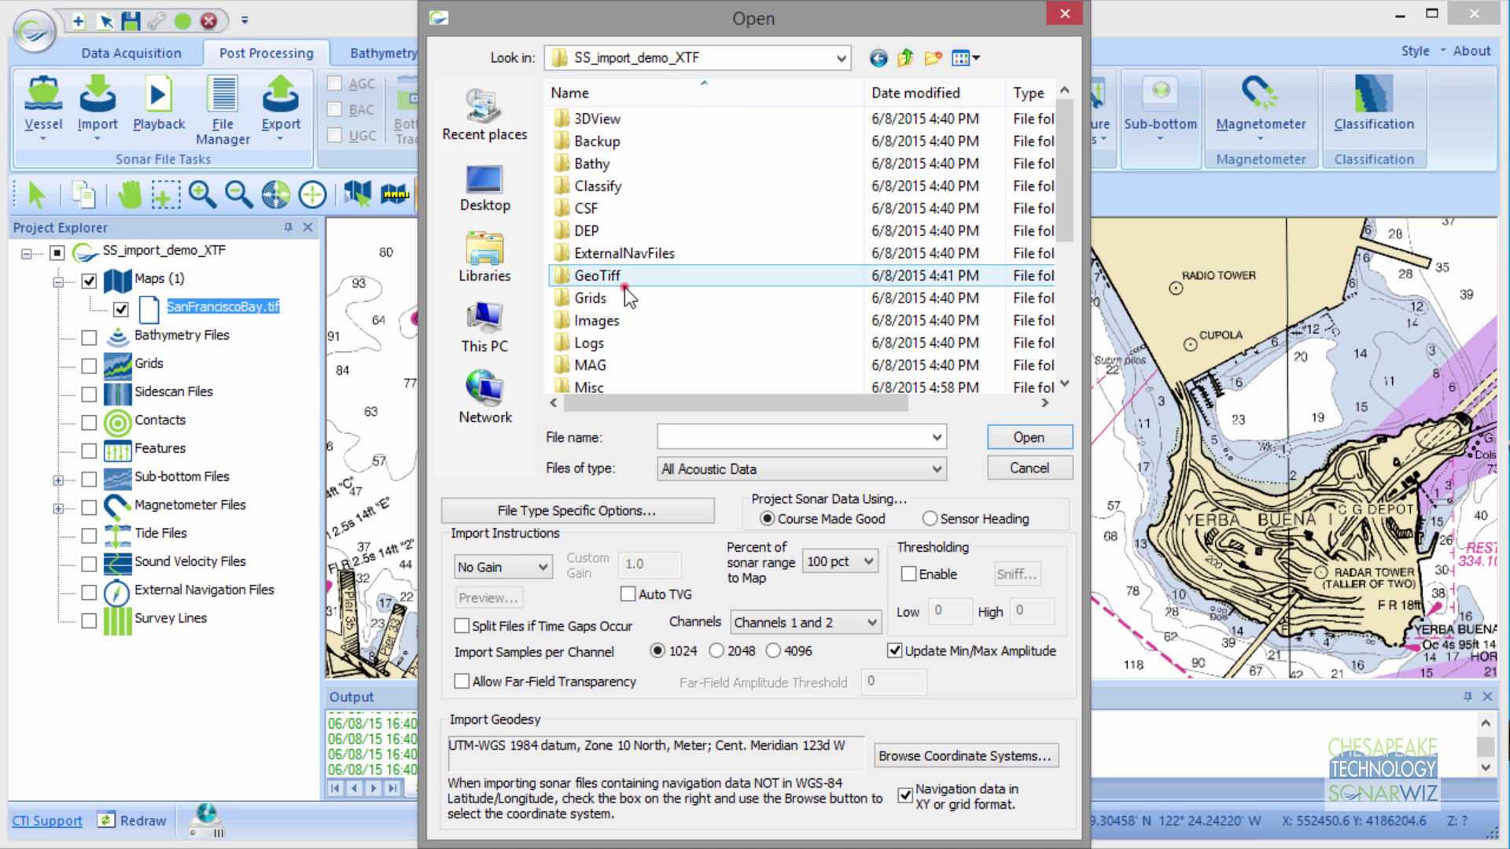
{"action": "scroll", "coordinate": [625, 331], "scroll_direction": "down", "scroll_amount": 4}
{"action": "left_click", "coordinate": [607, 366]}
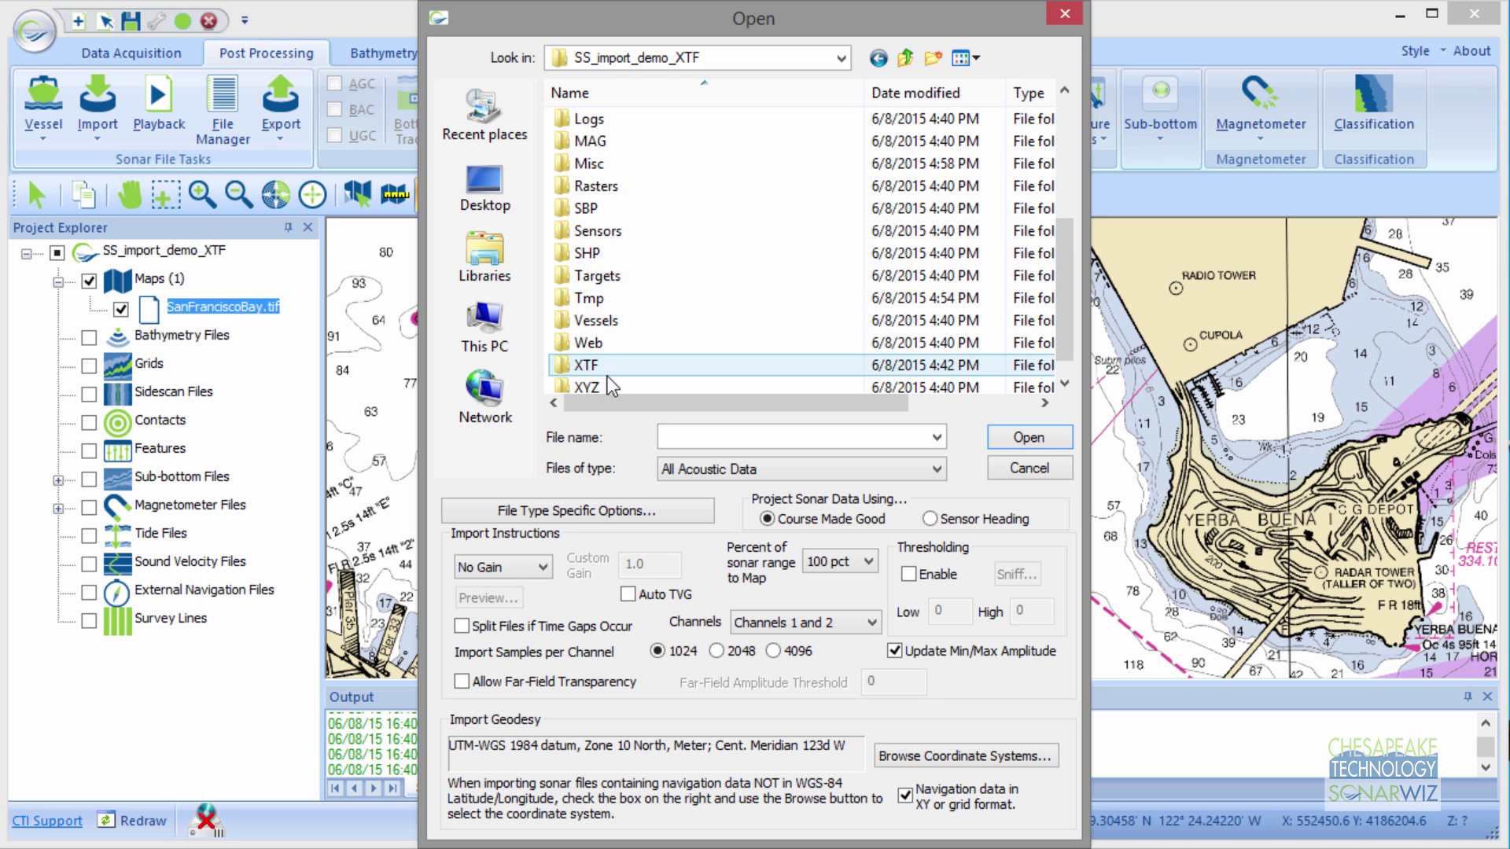
{"action": "left_click", "coordinate": [602, 370]}
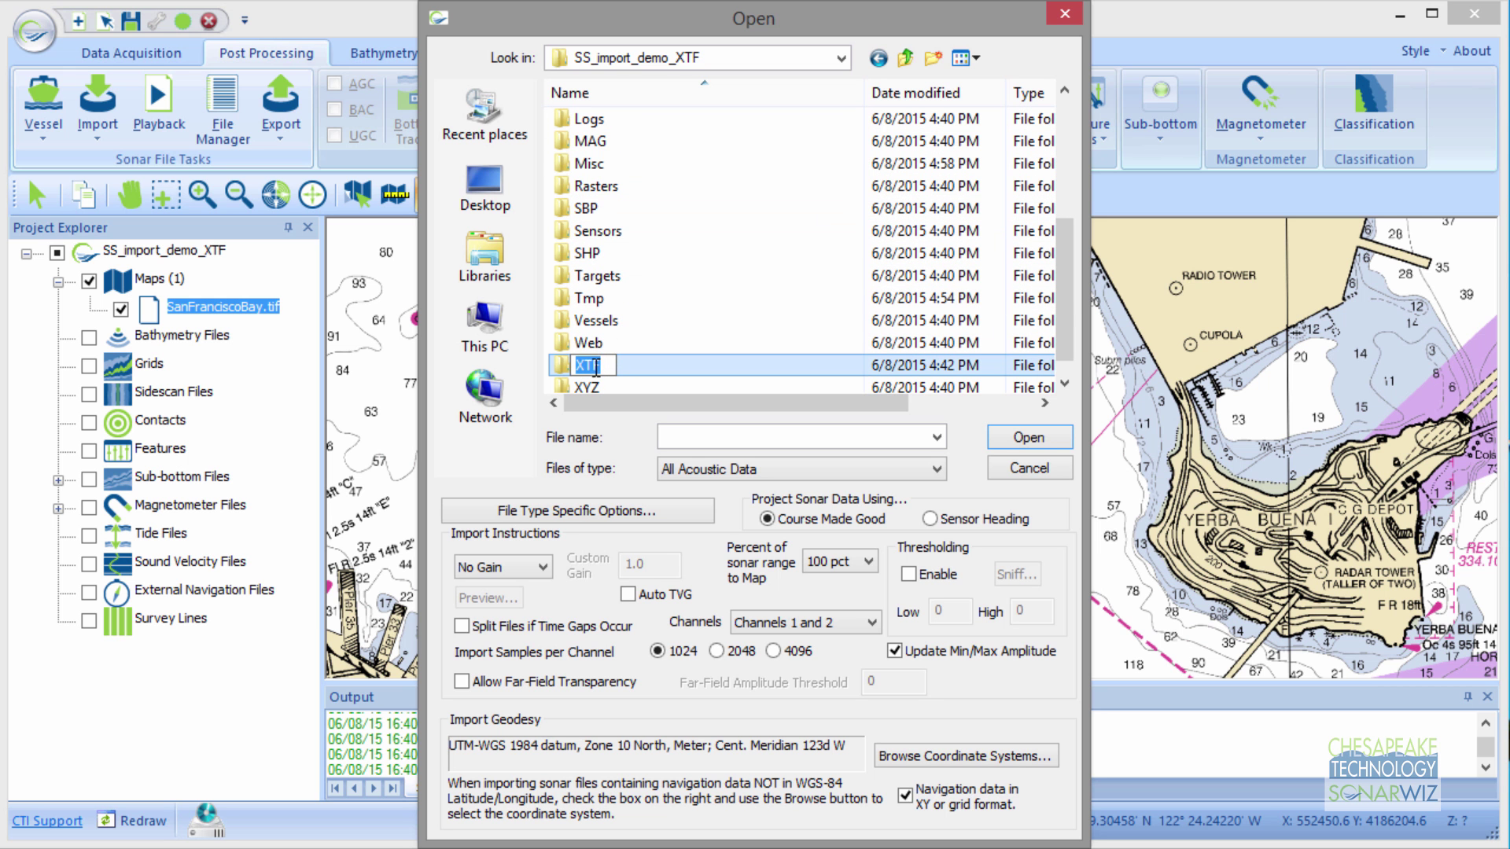
{"action": "left_click", "coordinate": [556, 364]}
{"action": "double_click", "coordinate": [557, 365]}
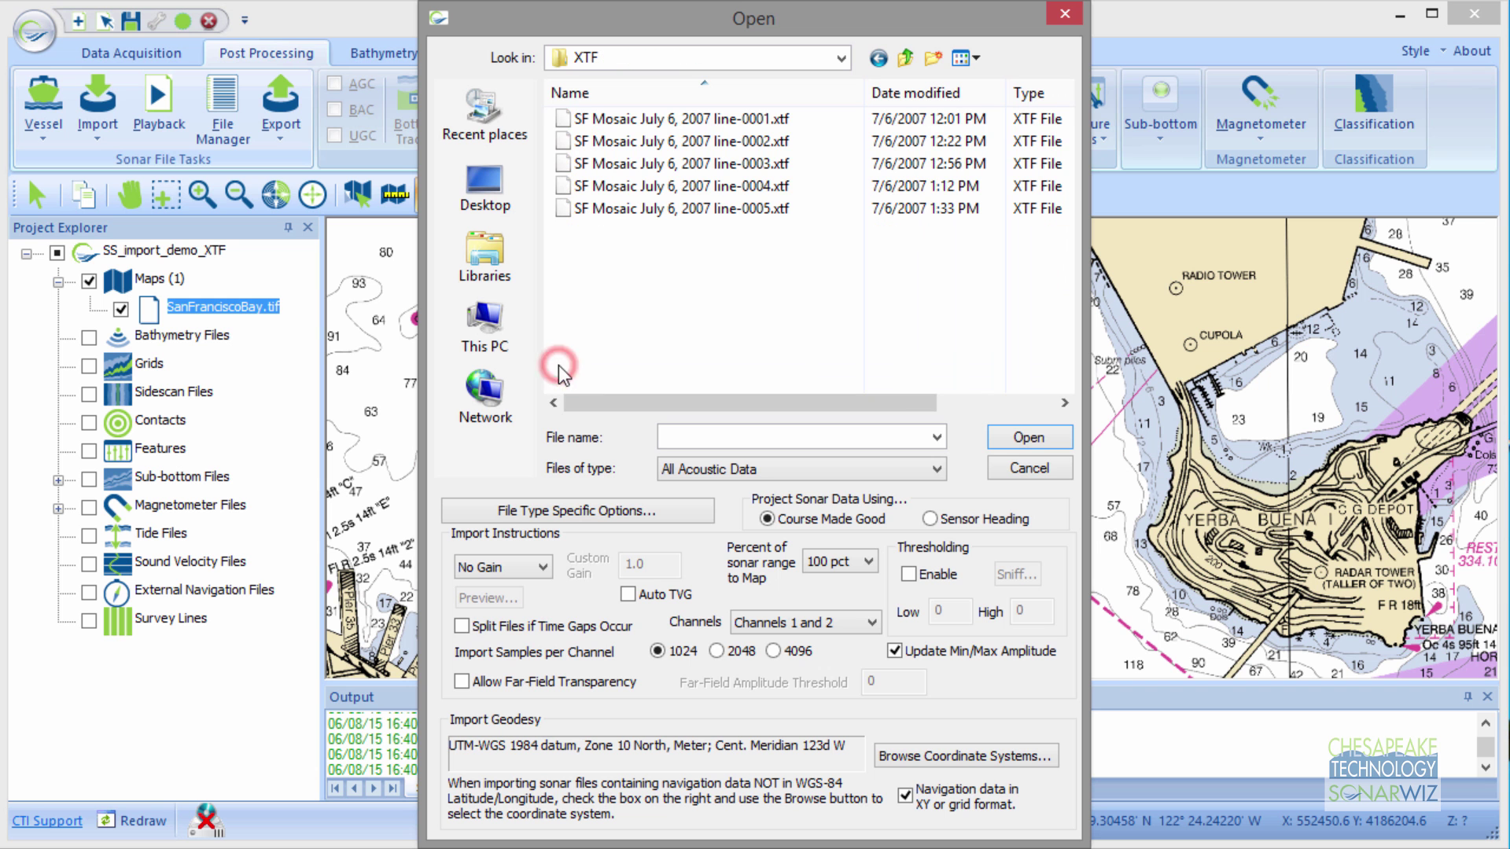
Import SF Mosaic July 6, 2007 line-0001.xtf with the current import settings and move the progress window off the map
{"action": "left_click", "coordinate": [667, 117]}
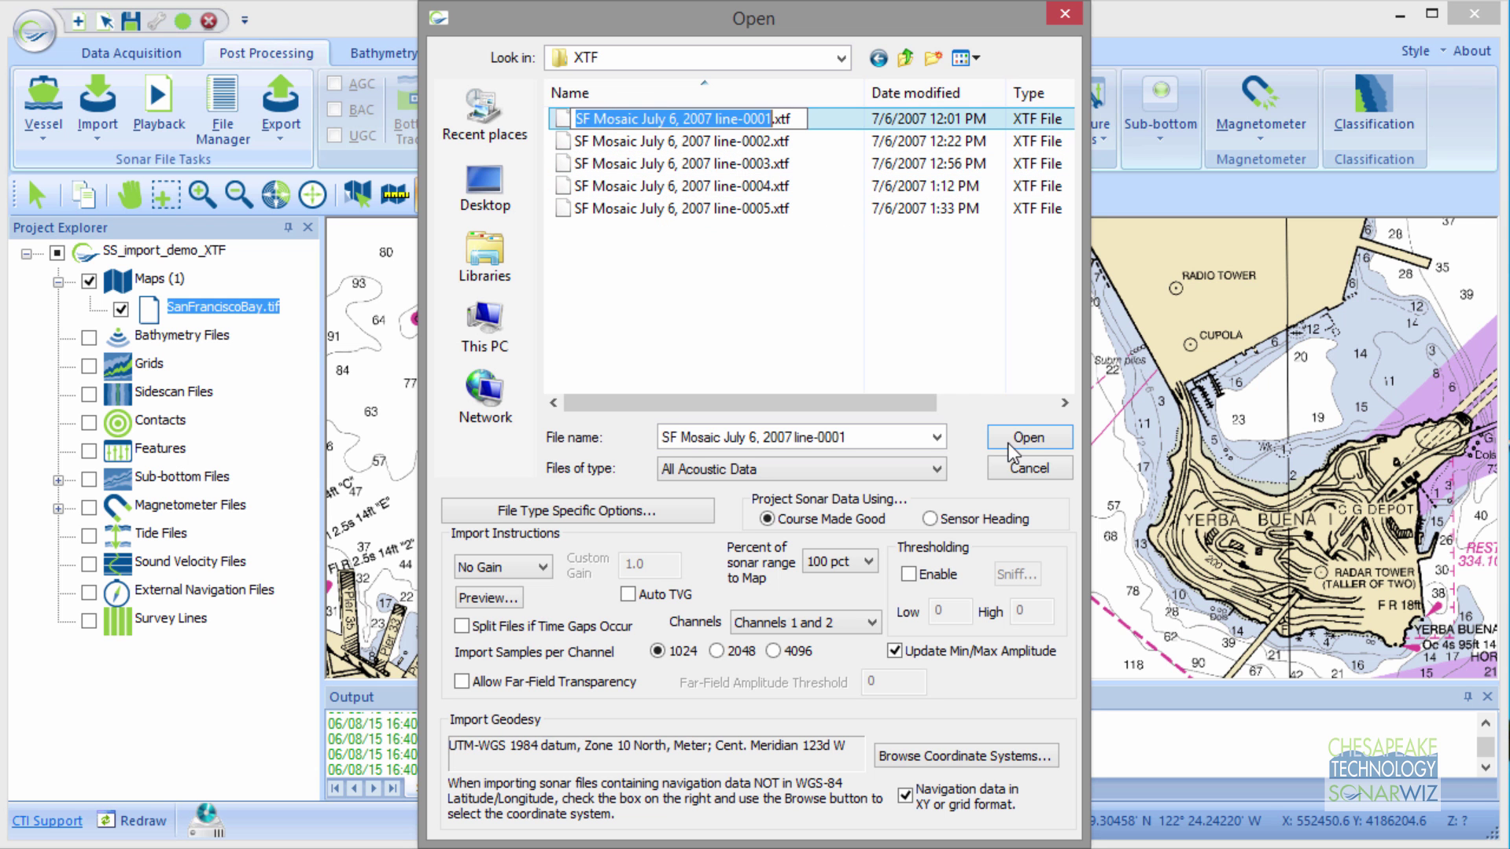
{"action": "left_click", "coordinate": [1034, 435]}
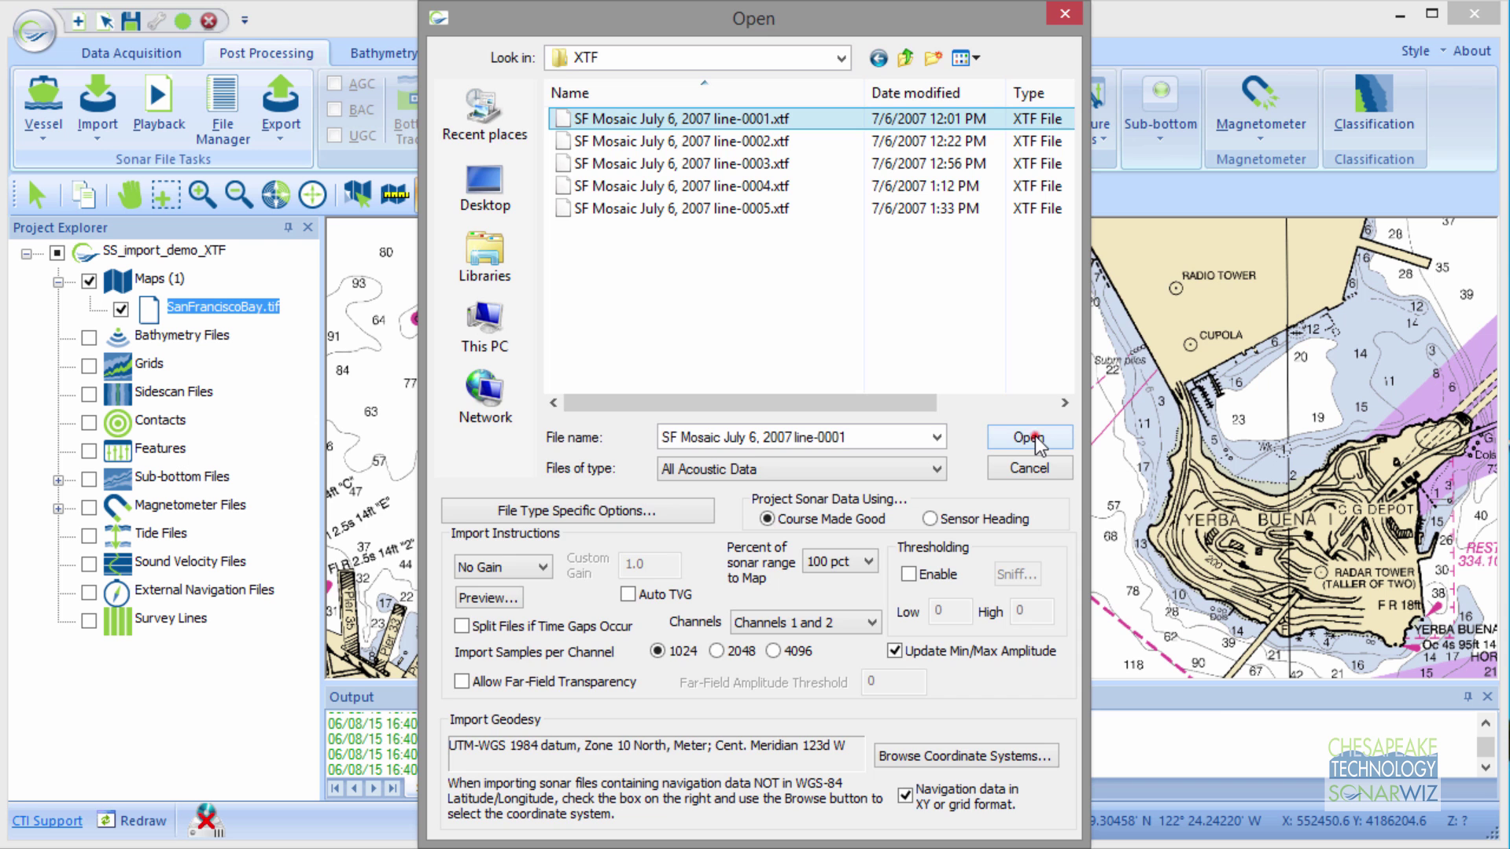
{"action": "left_click", "coordinate": [1035, 437]}
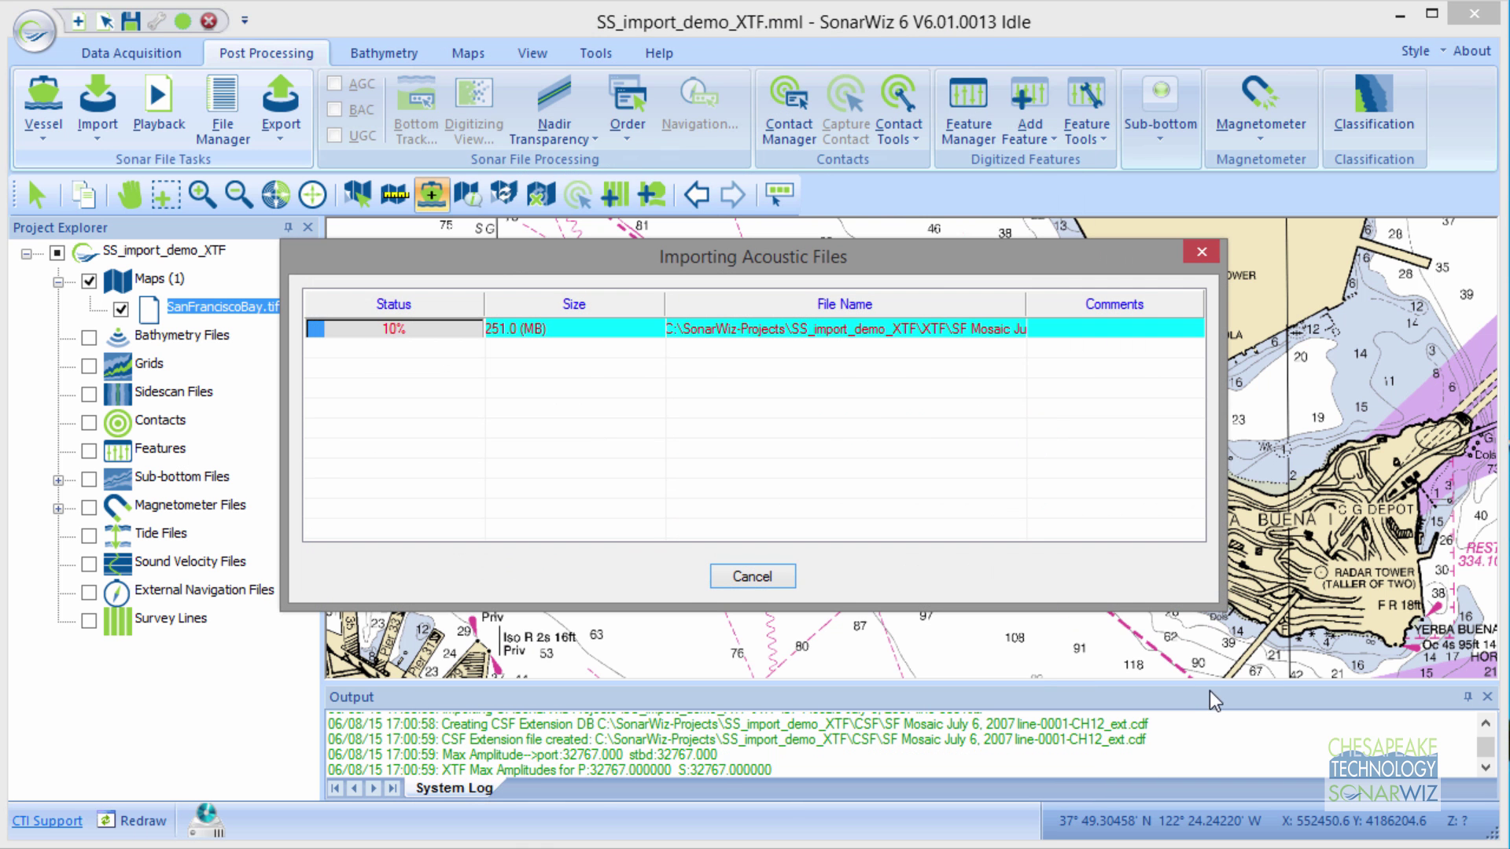
{"action": "left_click_drag", "start_coordinate": [916, 263], "coordinate": [723, 44]}
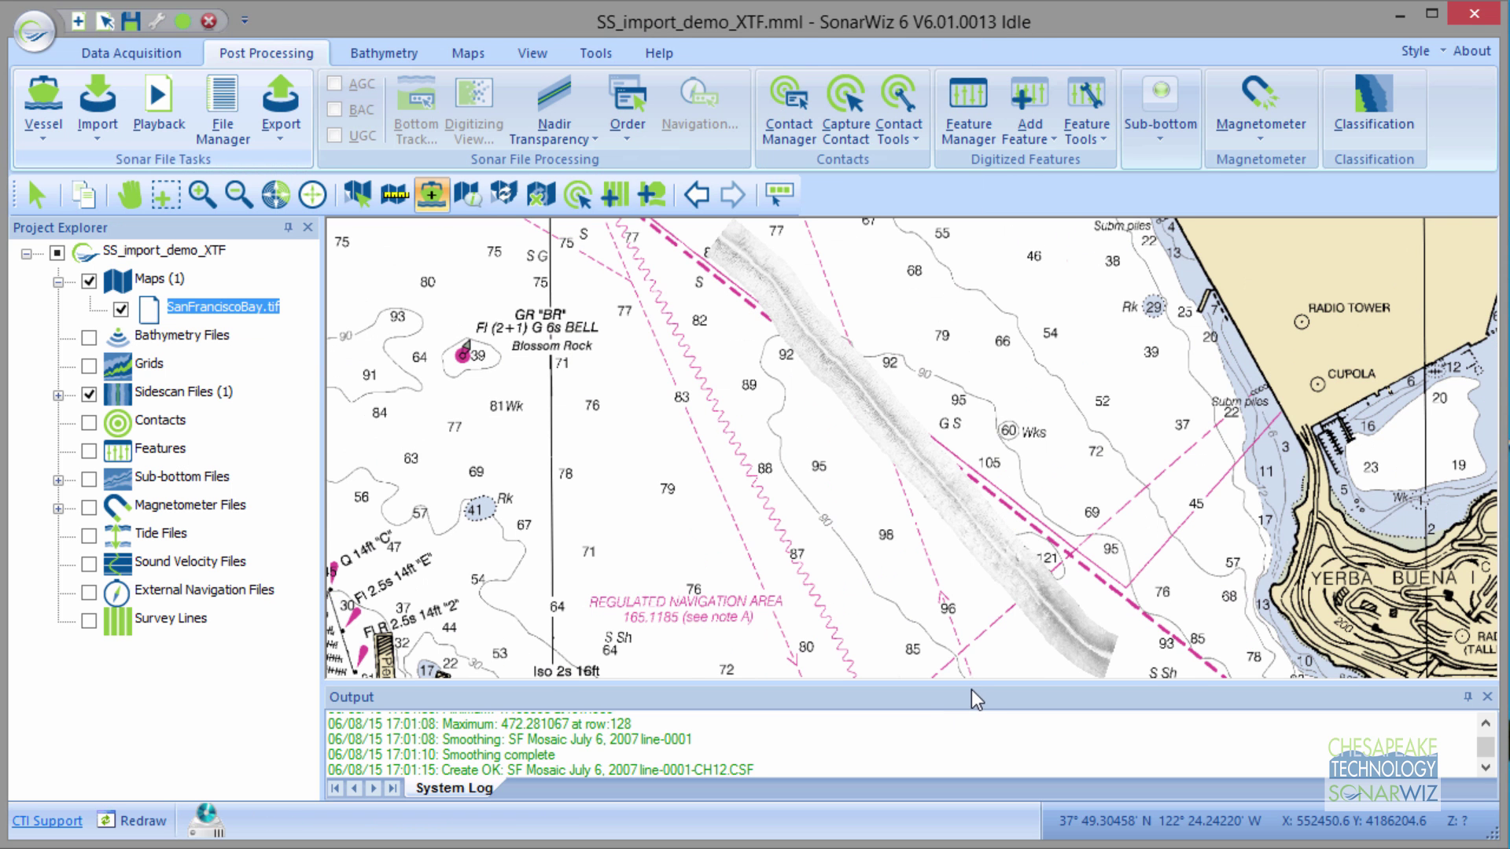
Enlarge the output log to examine the import messages, find its Output Message Log display option, and shrink the log again
{"action": "left_click_drag", "start_coordinate": [972, 684], "coordinate": [957, 517]}
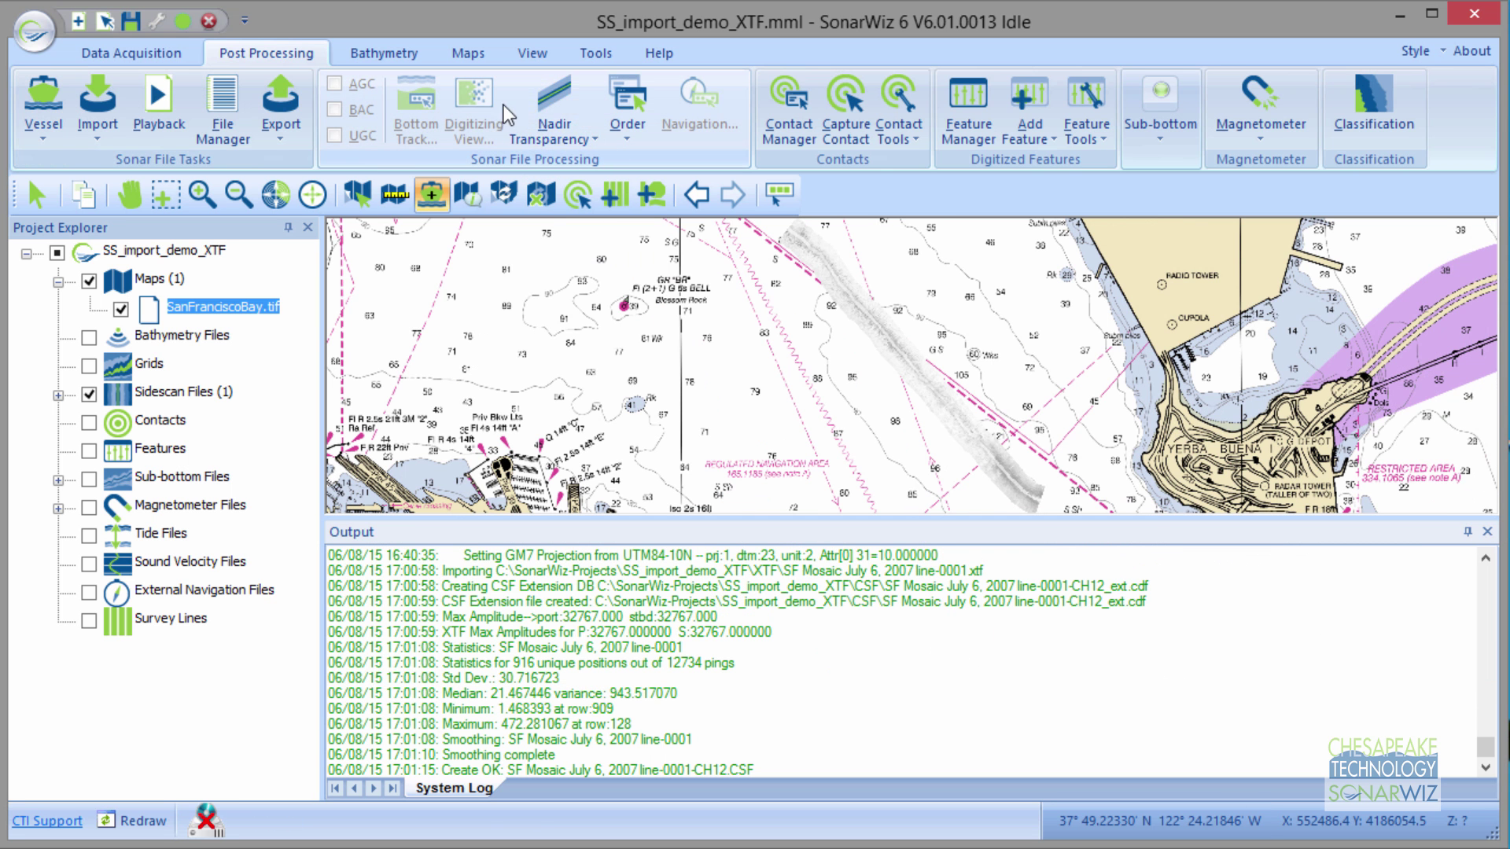
{"action": "left_click", "coordinate": [533, 54]}
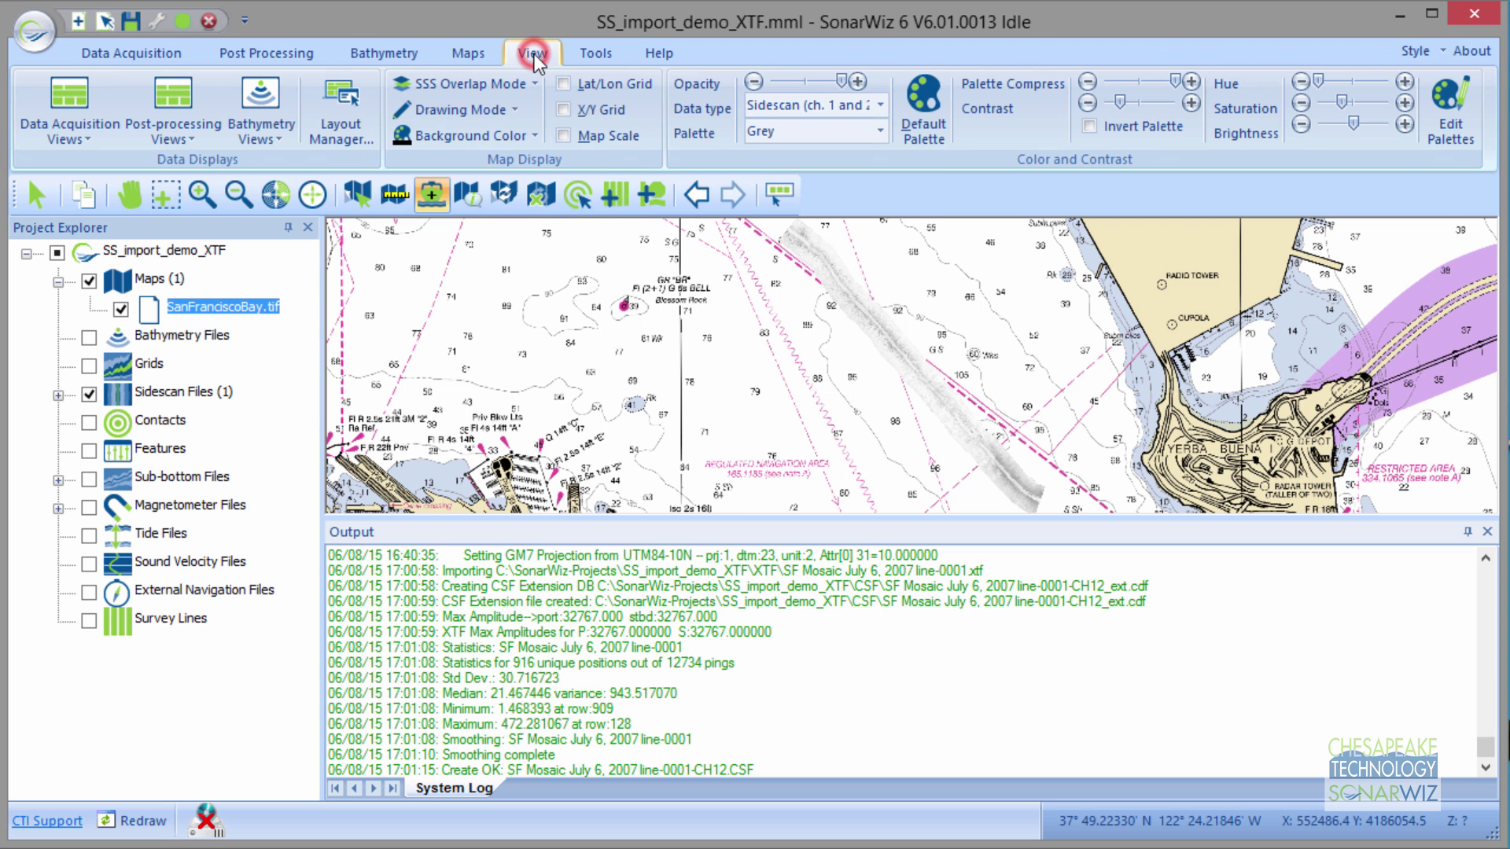
{"action": "left_click", "coordinate": [181, 135]}
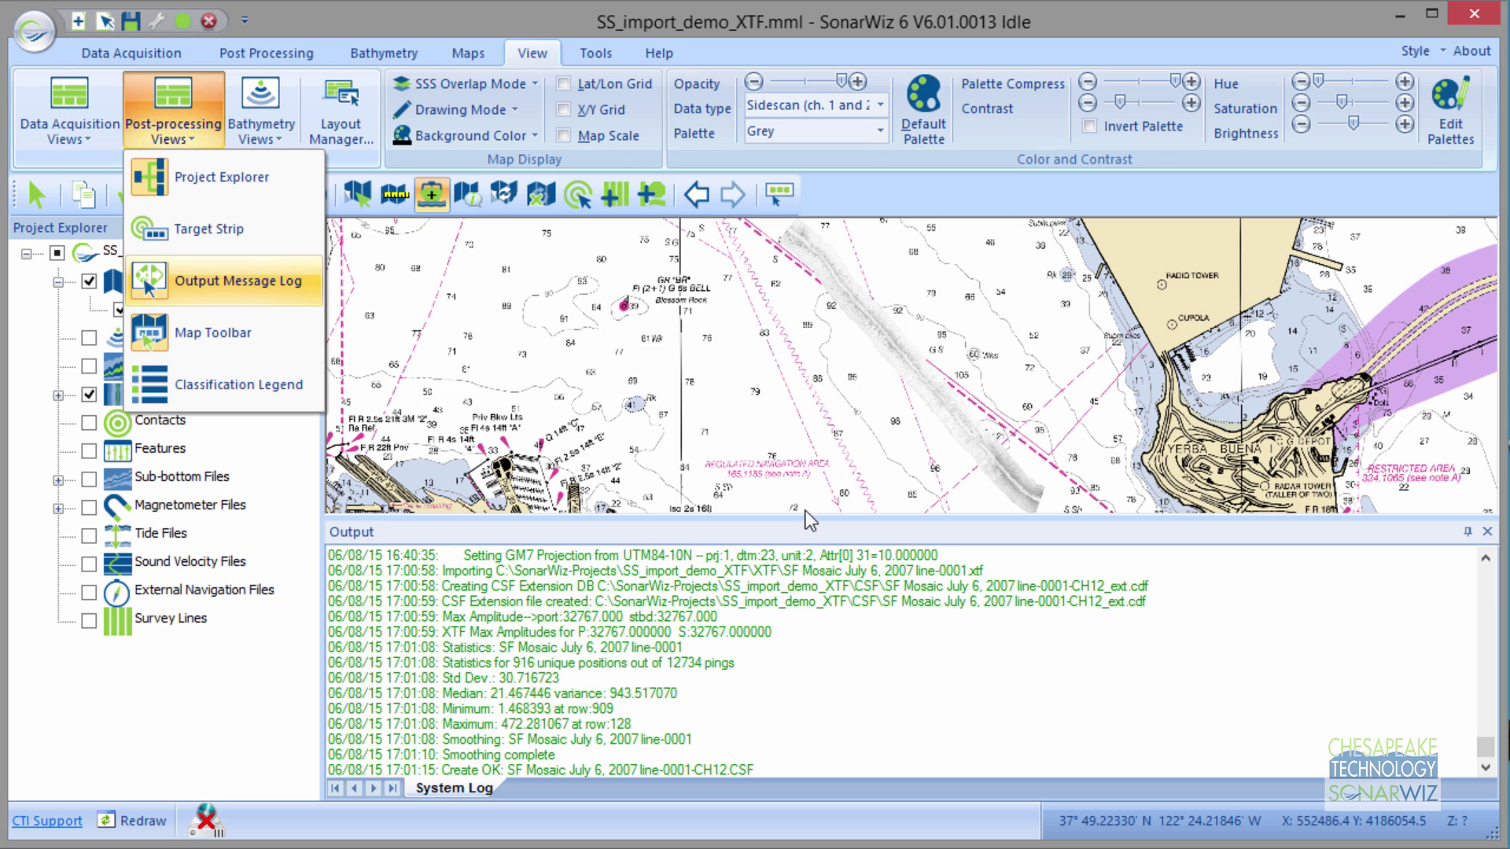
{"action": "left_click_drag", "start_coordinate": [807, 518], "coordinate": [810, 425]}
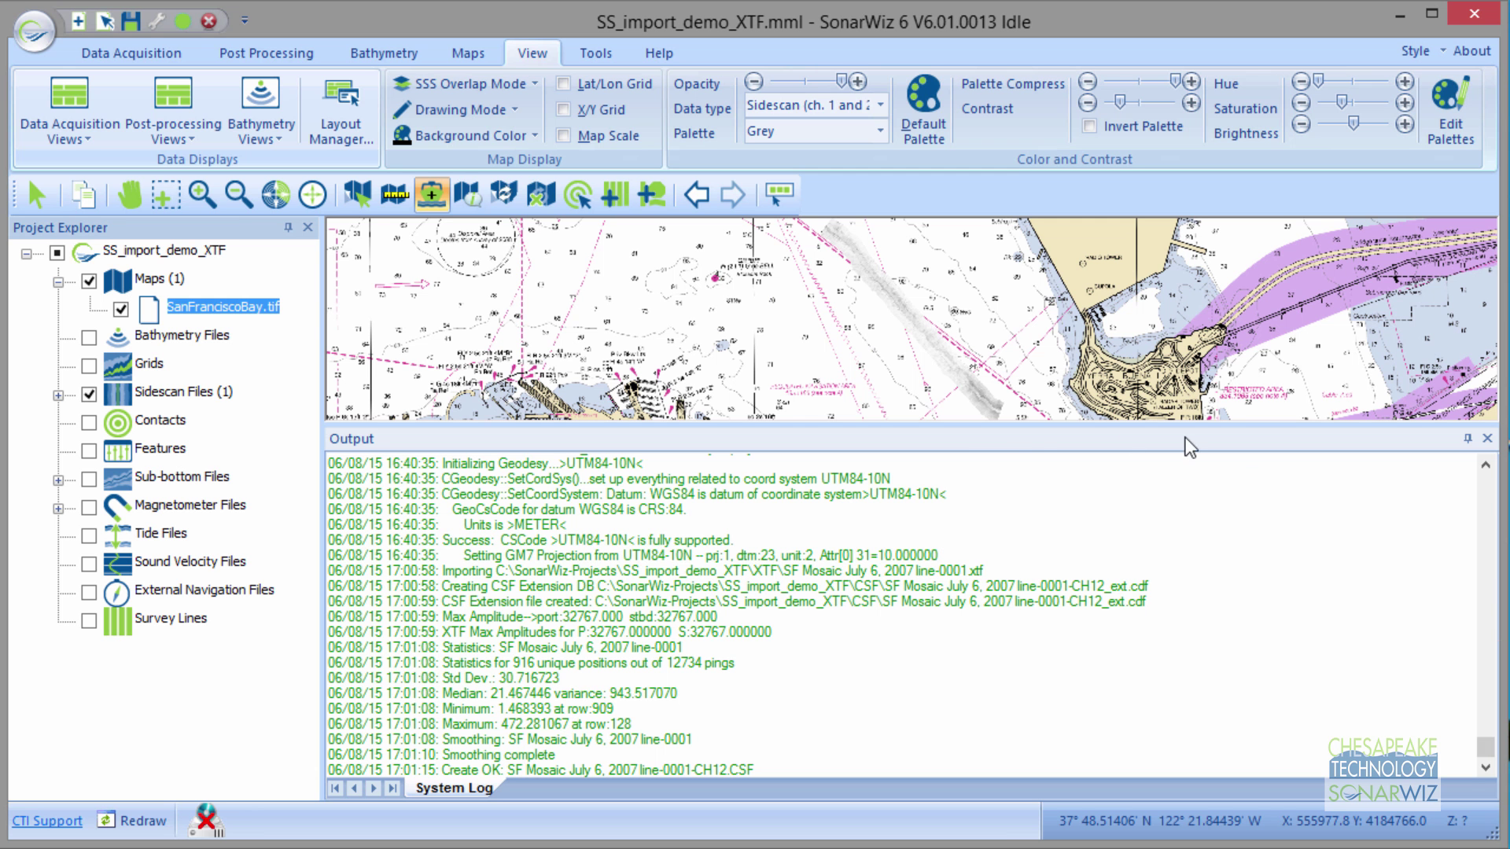
{"action": "left_click_drag", "start_coordinate": [993, 422], "coordinate": [1005, 735]}
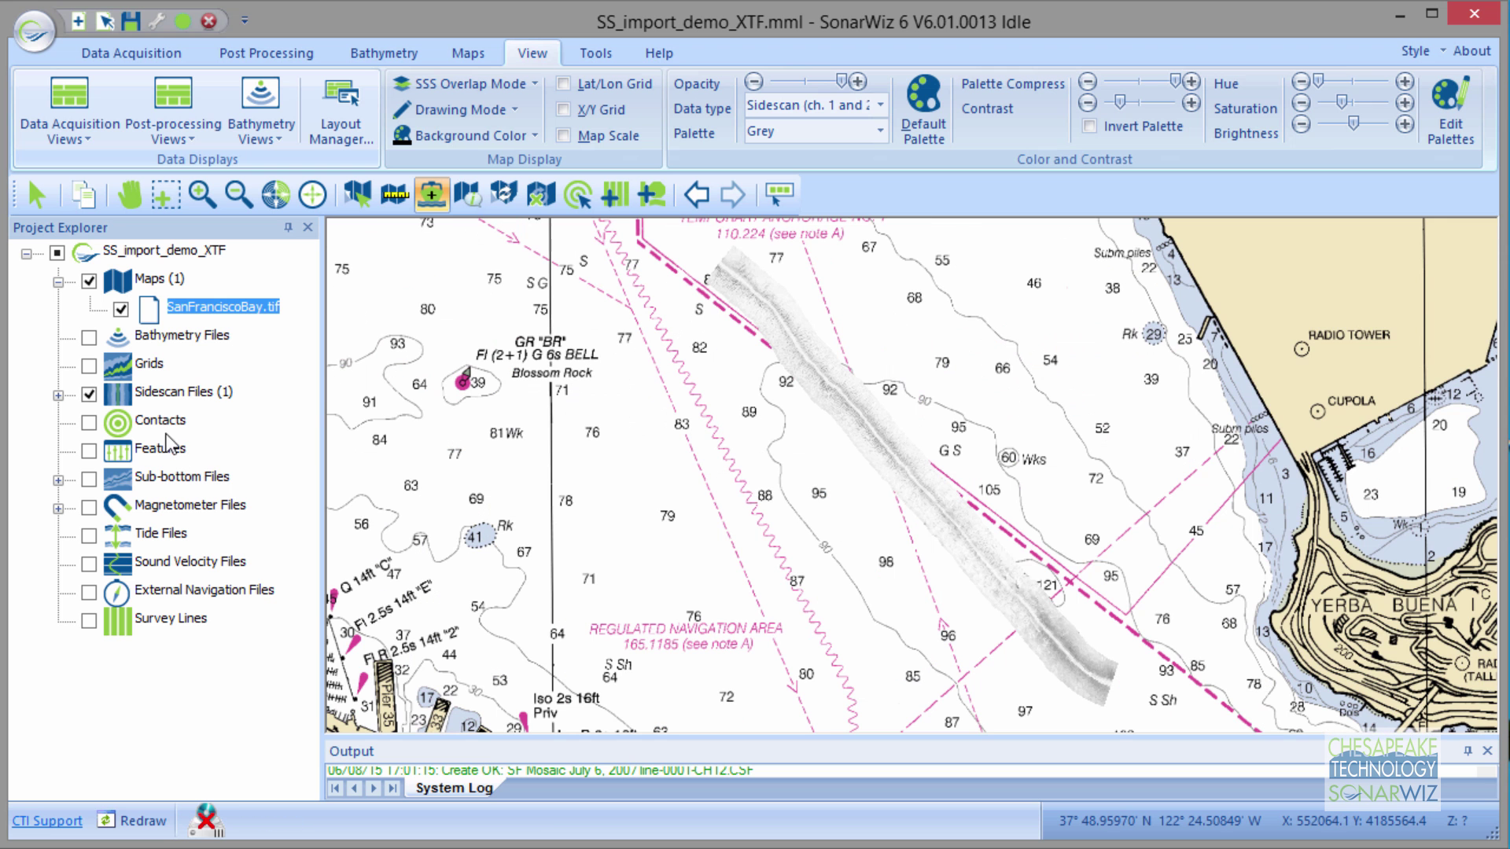
Select the imported sonar line on the map and display its Sidescan (ch. 1 and 2) data with the MstlBronze palette
{"action": "left_click", "coordinate": [812, 375]}
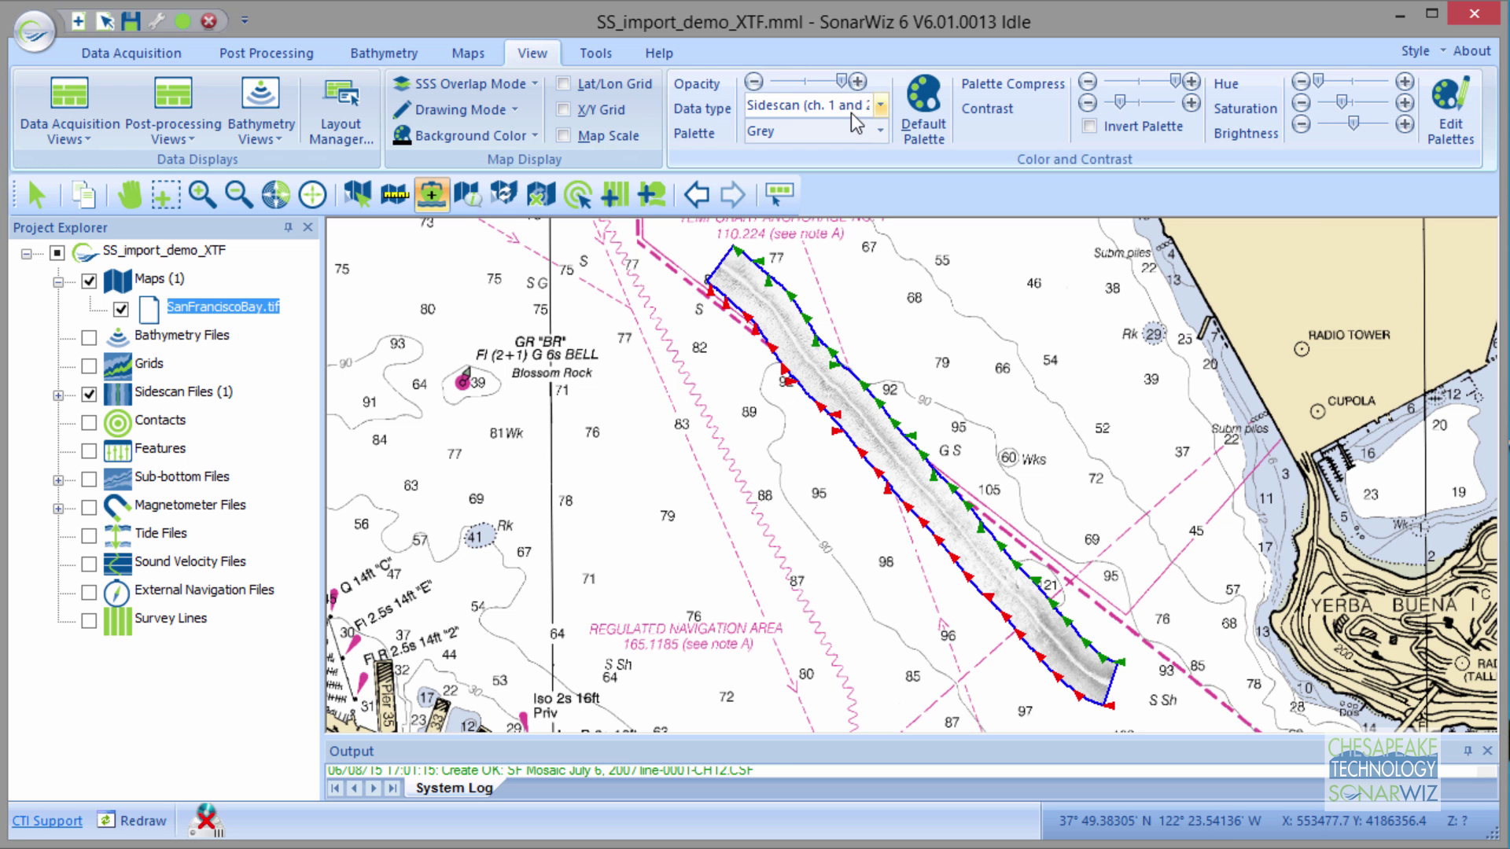
{"action": "left_click", "coordinate": [881, 105]}
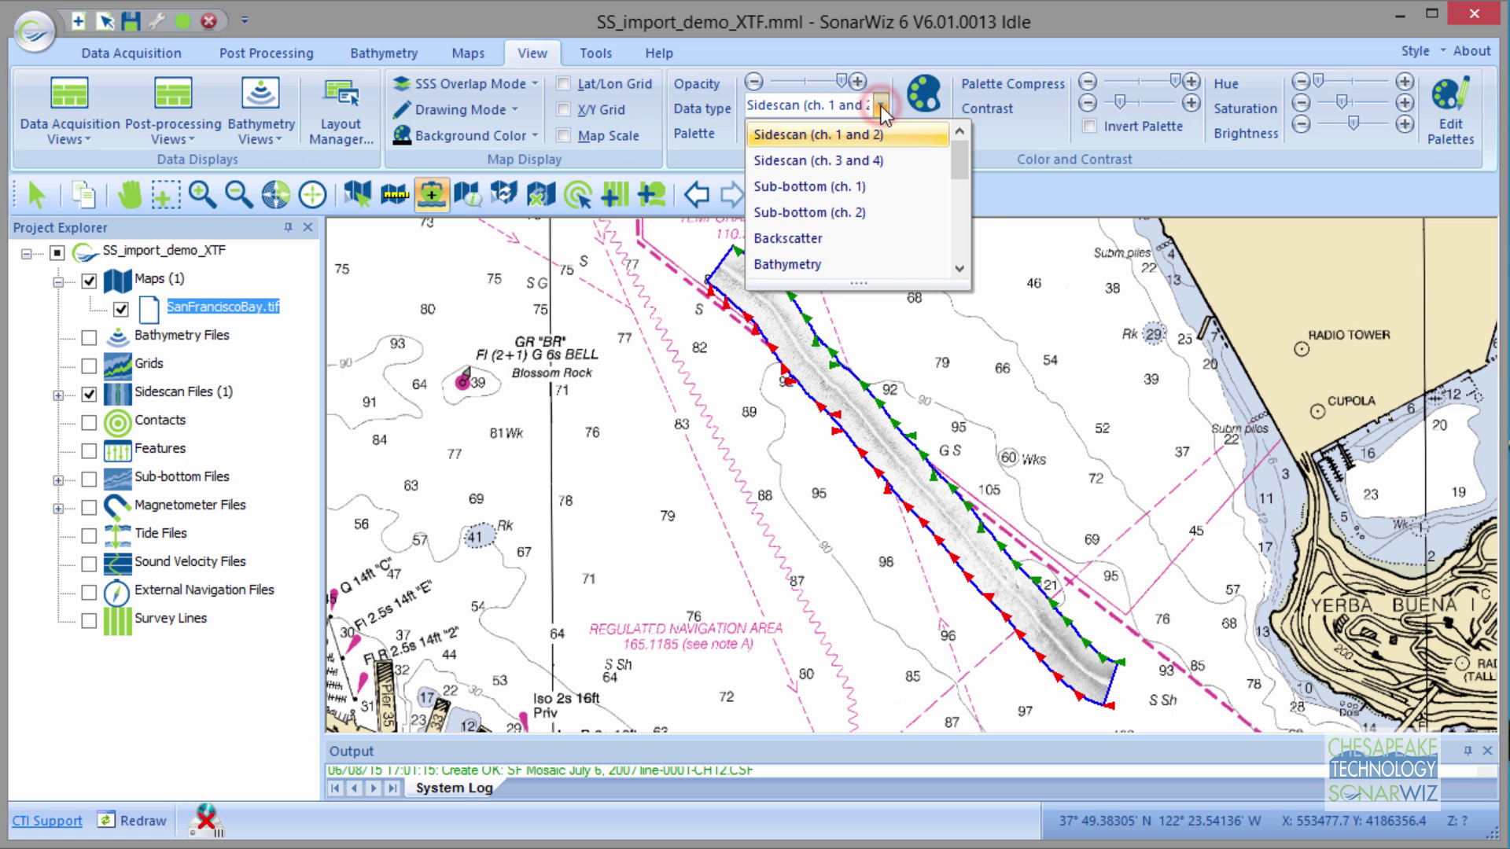
{"action": "left_click", "coordinate": [871, 138]}
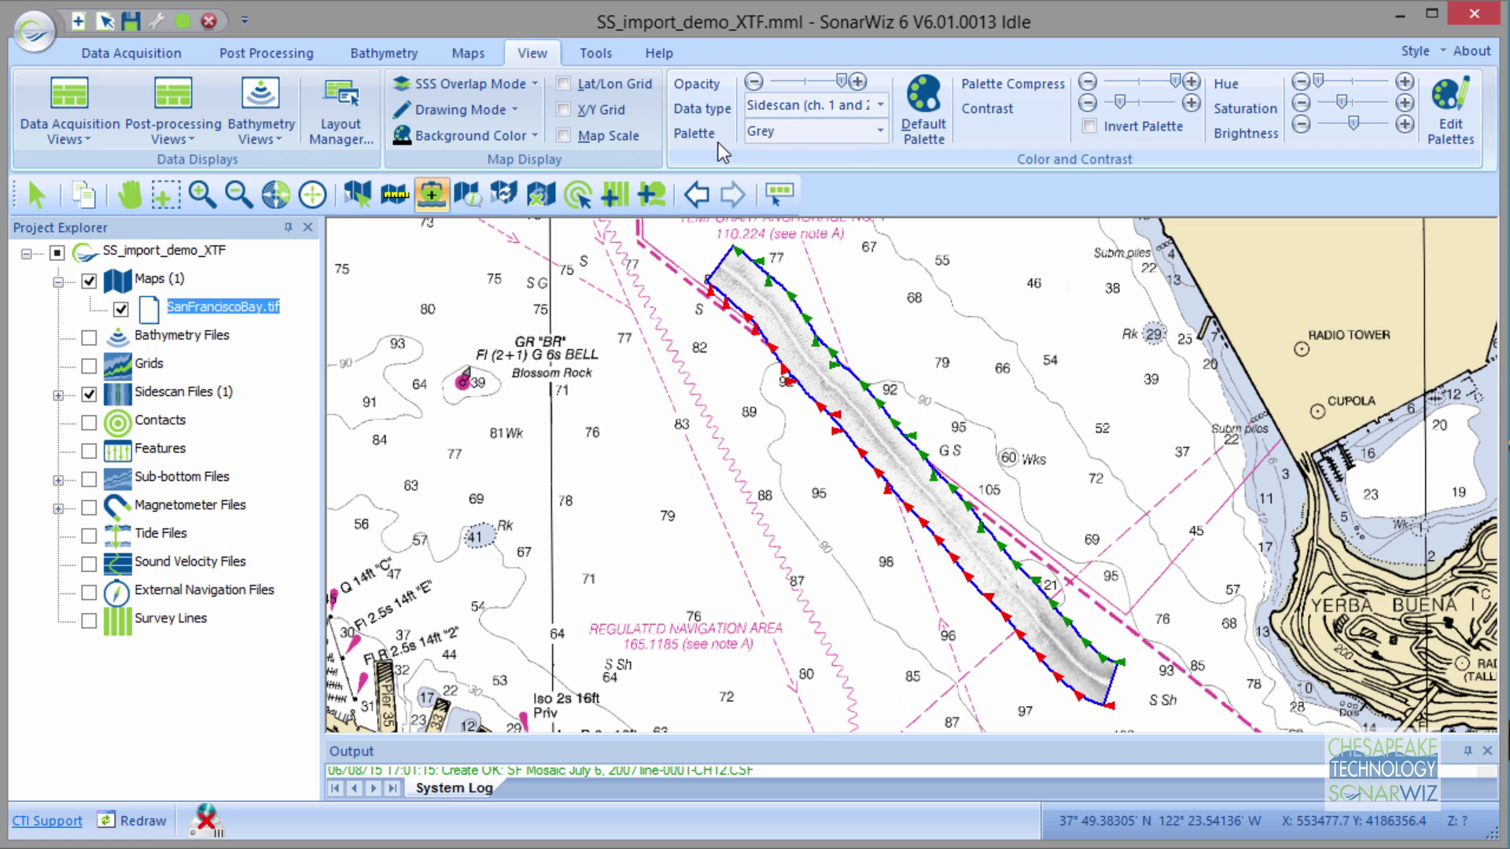
{"action": "left_click", "coordinate": [880, 131]}
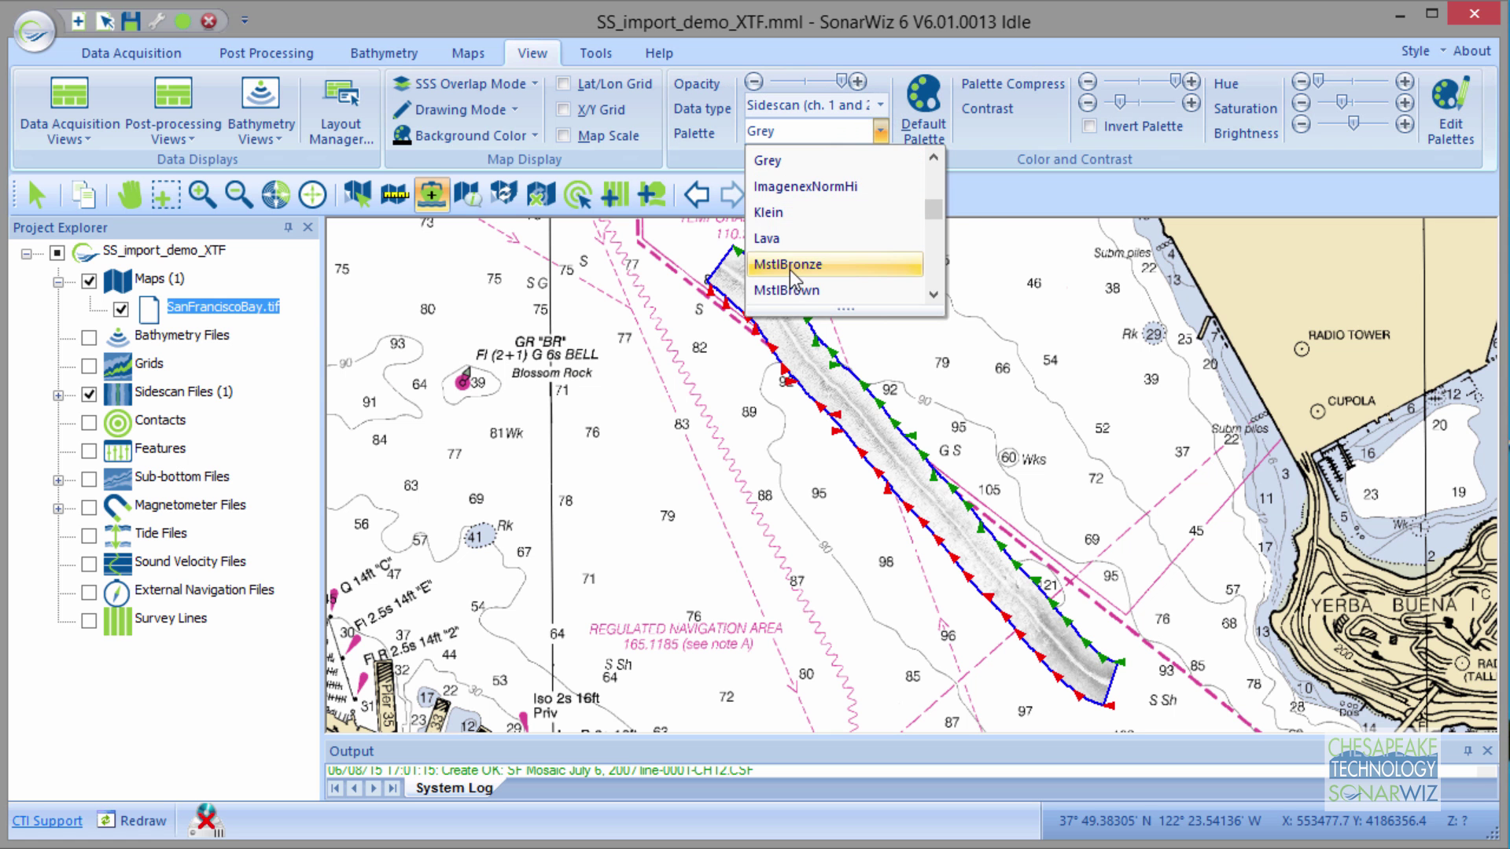
{"action": "left_click", "coordinate": [789, 264]}
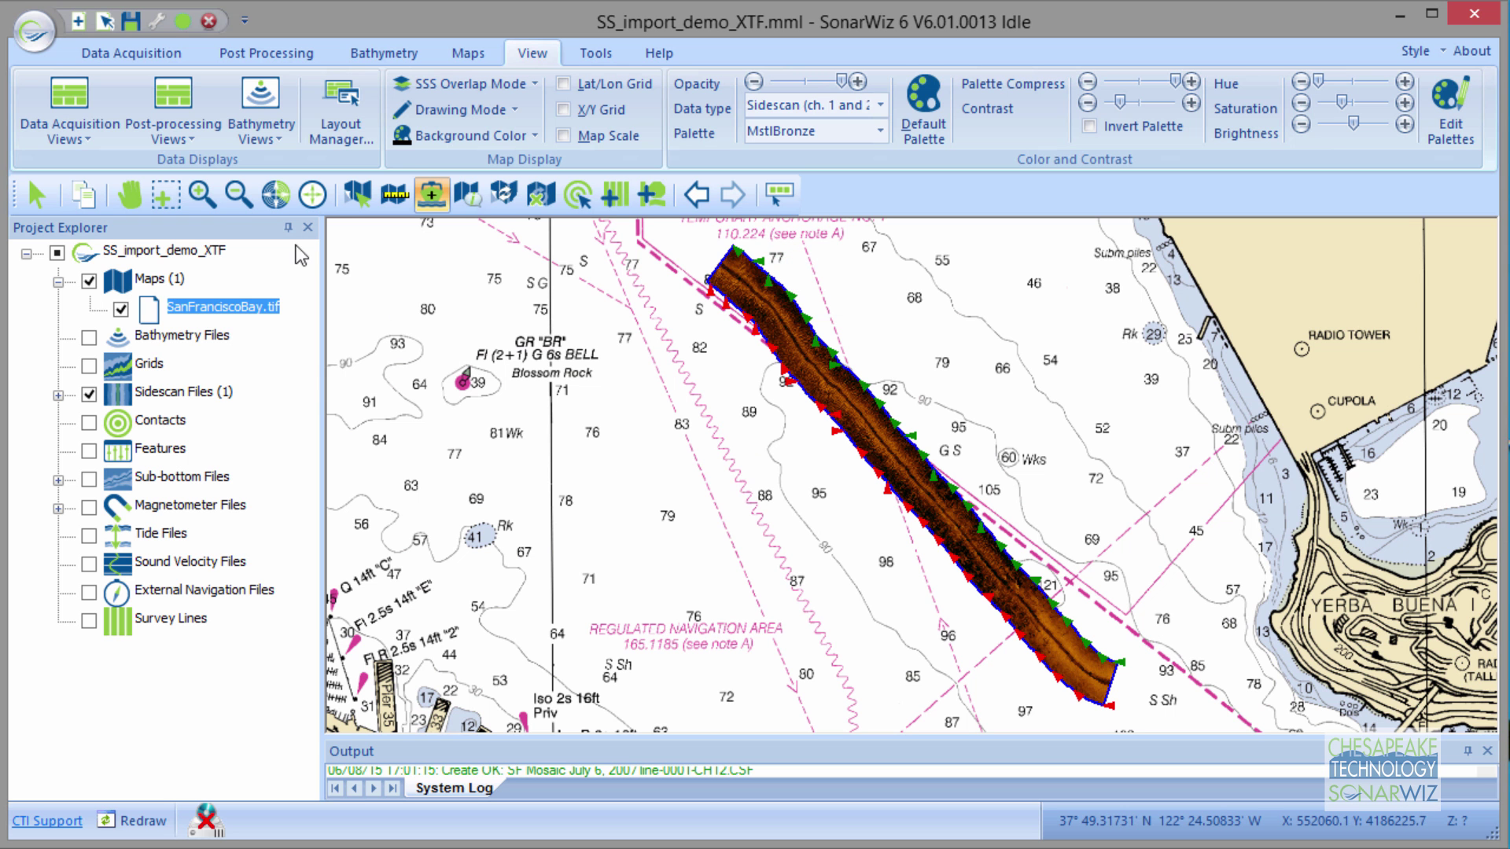
Zoom in on the sonar line beside the 121 sounding and centre it to examine the seabed features
{"action": "left_click", "coordinate": [205, 195]}
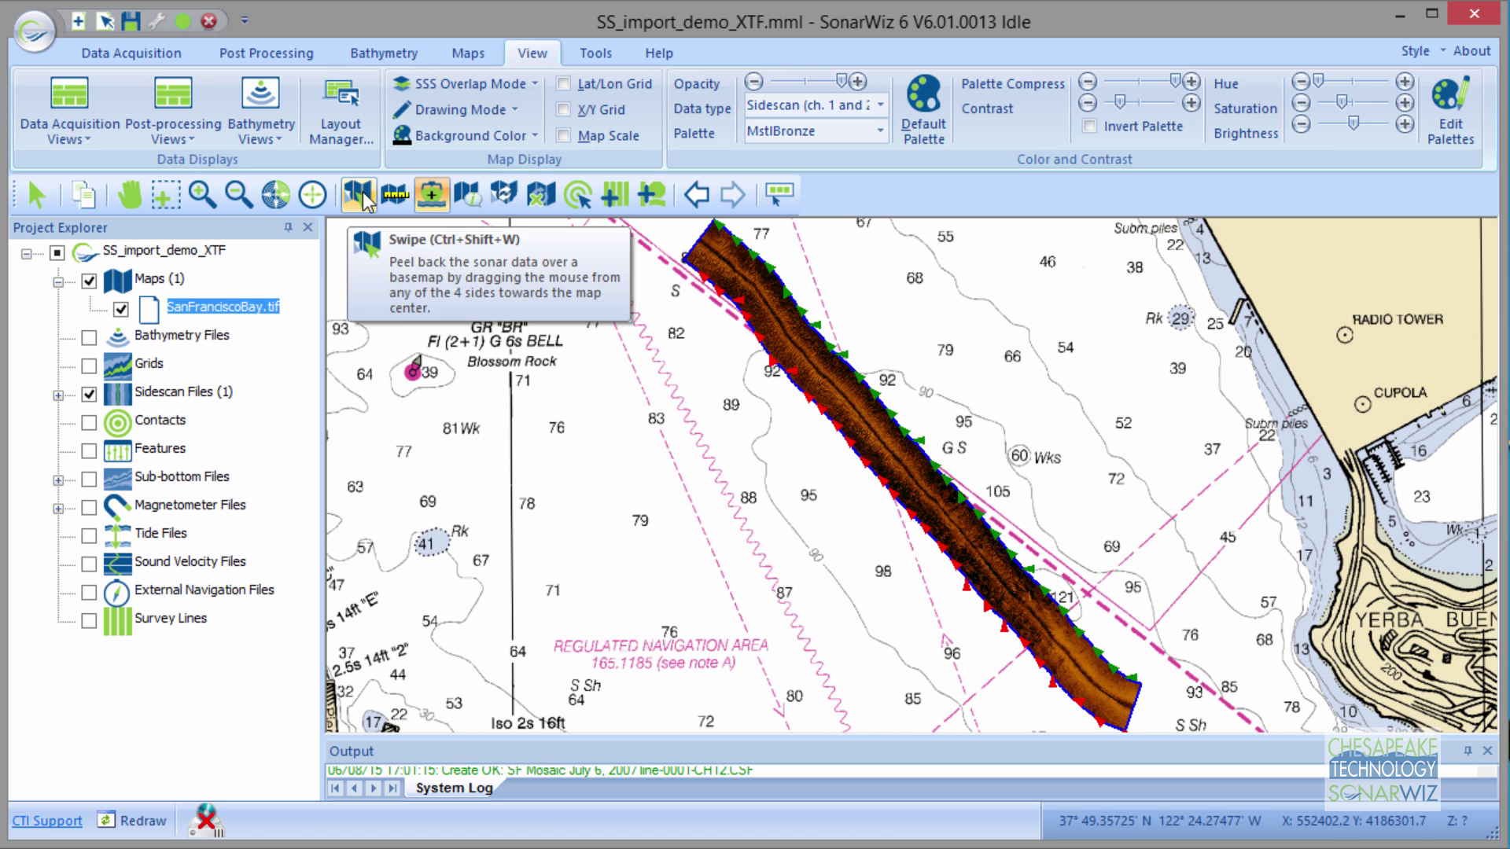
{"action": "left_click", "coordinate": [168, 198]}
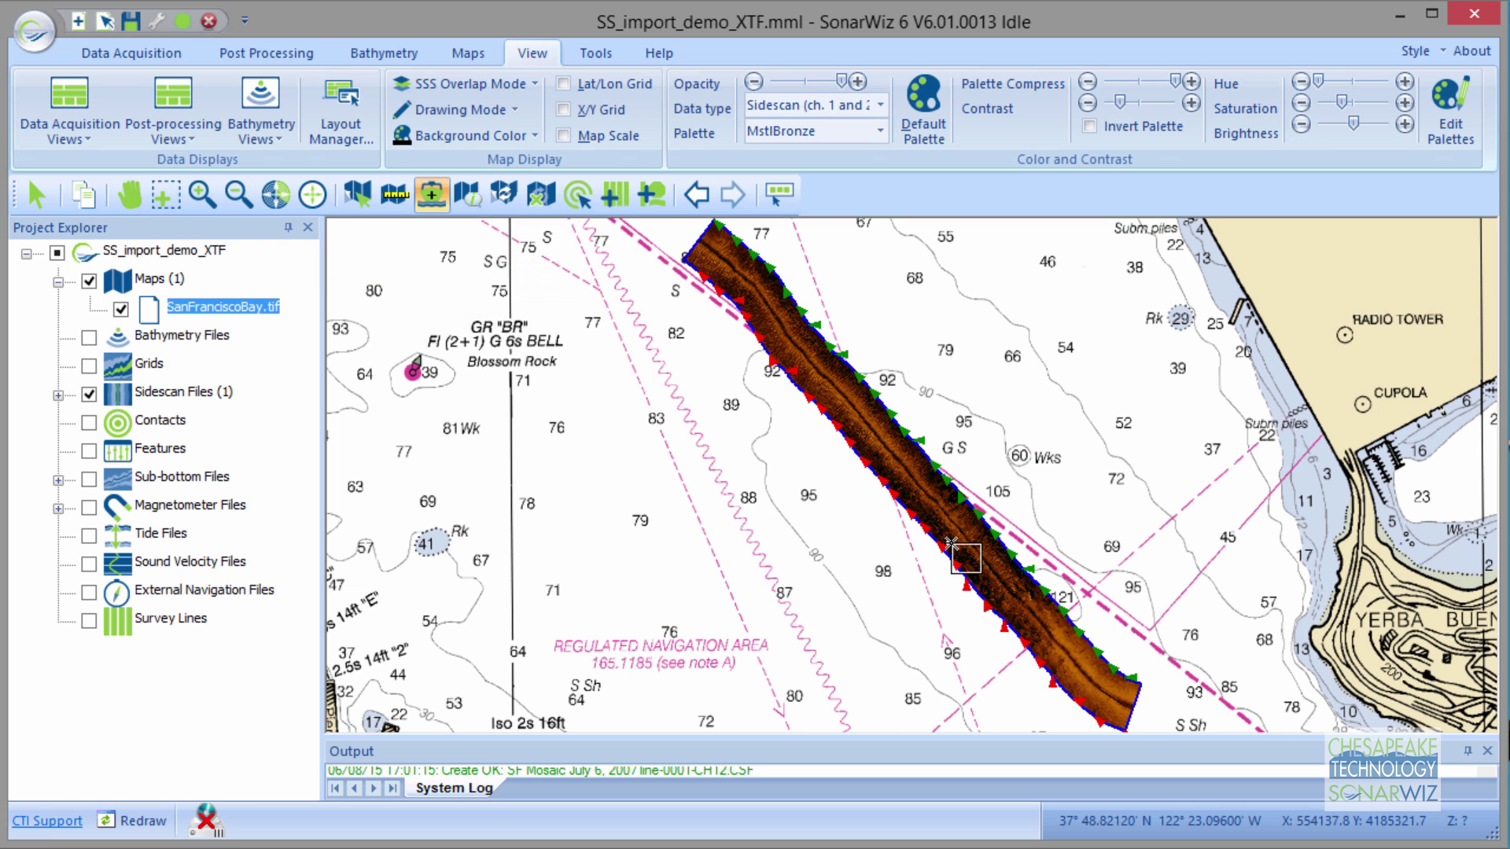
{"action": "left_click_drag", "start_coordinate": [961, 521], "coordinate": [1163, 693]}
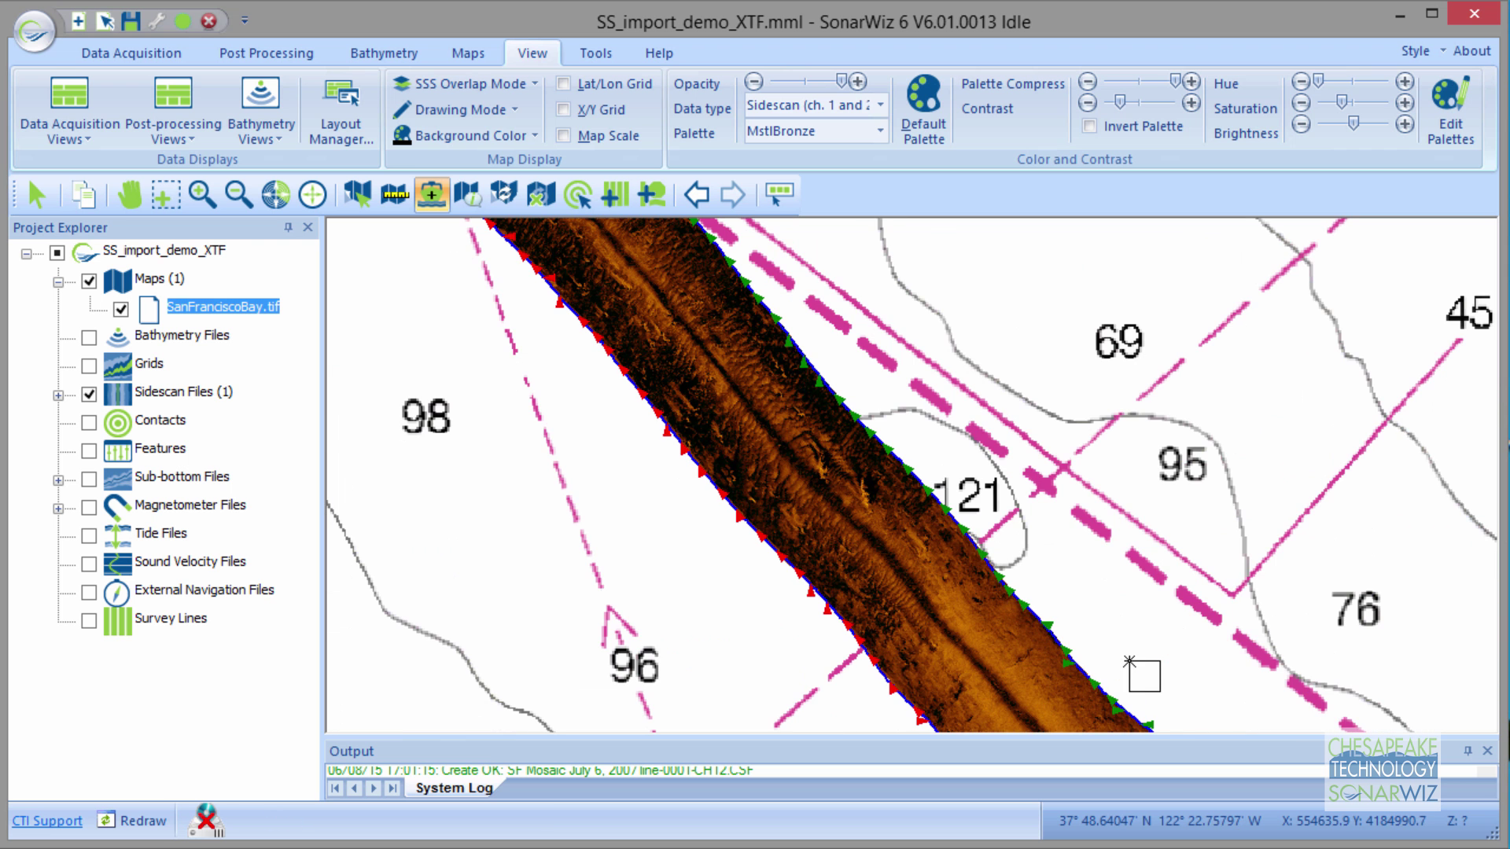
{"action": "left_click_drag", "start_coordinate": [780, 427], "coordinate": [1039, 612]}
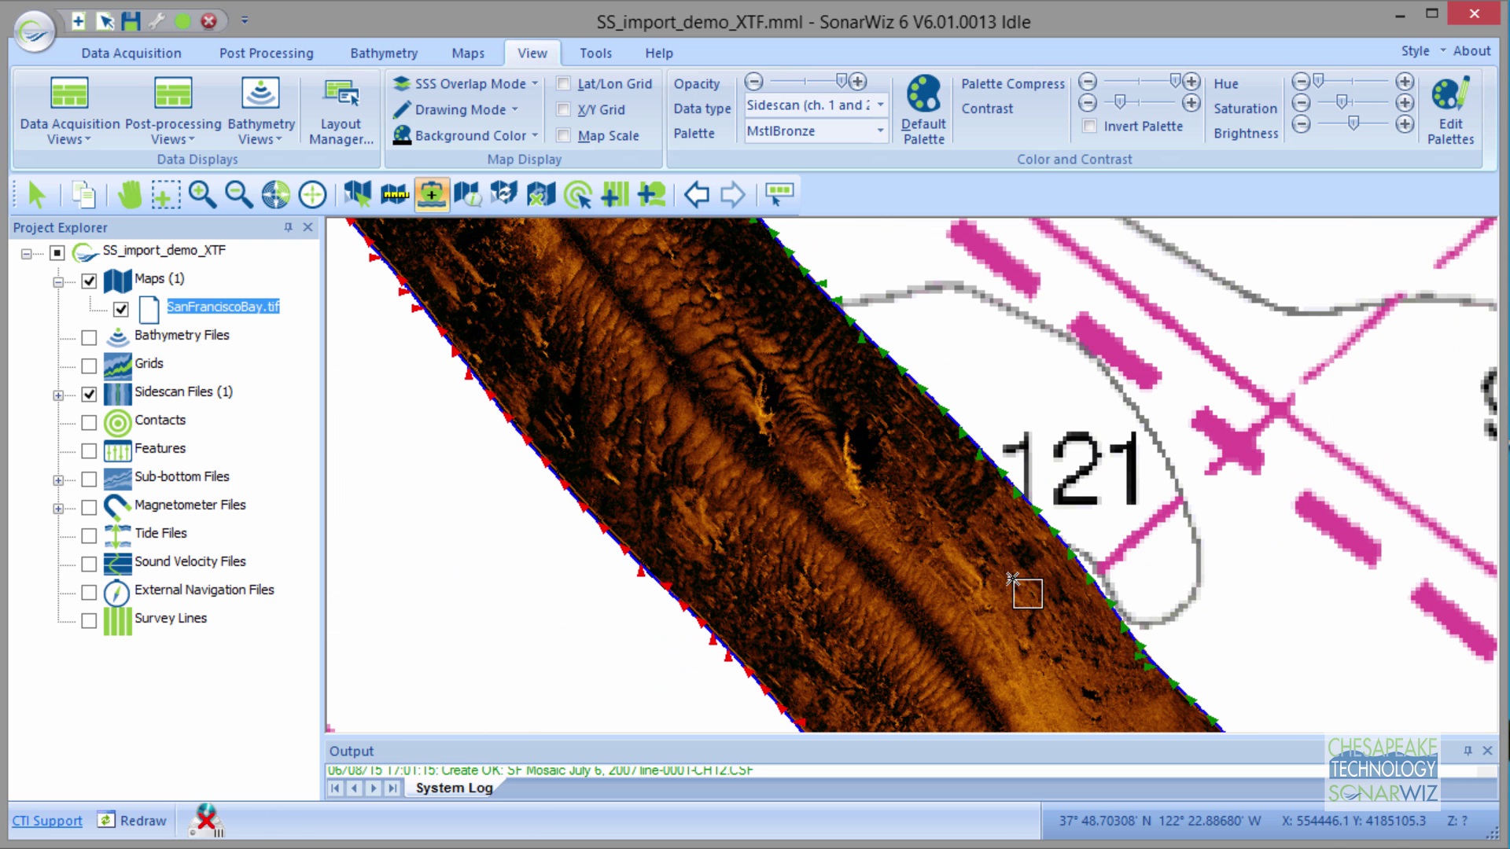
{"action": "left_click", "coordinate": [201, 195]}
{"action": "left_click", "coordinate": [202, 195]}
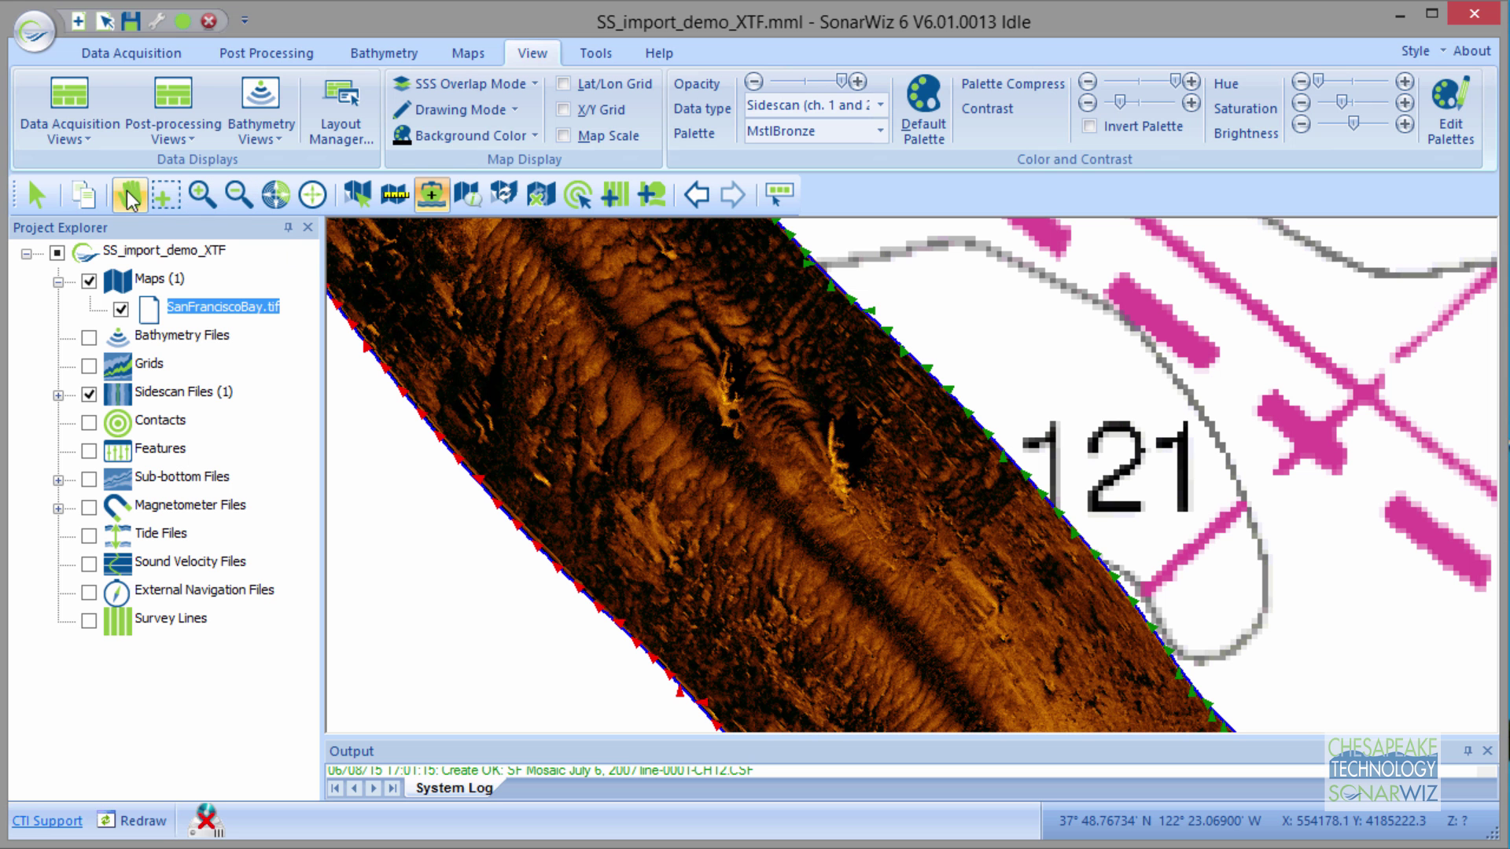
{"action": "left_click_drag", "start_coordinate": [751, 470], "coordinate": [883, 506]}
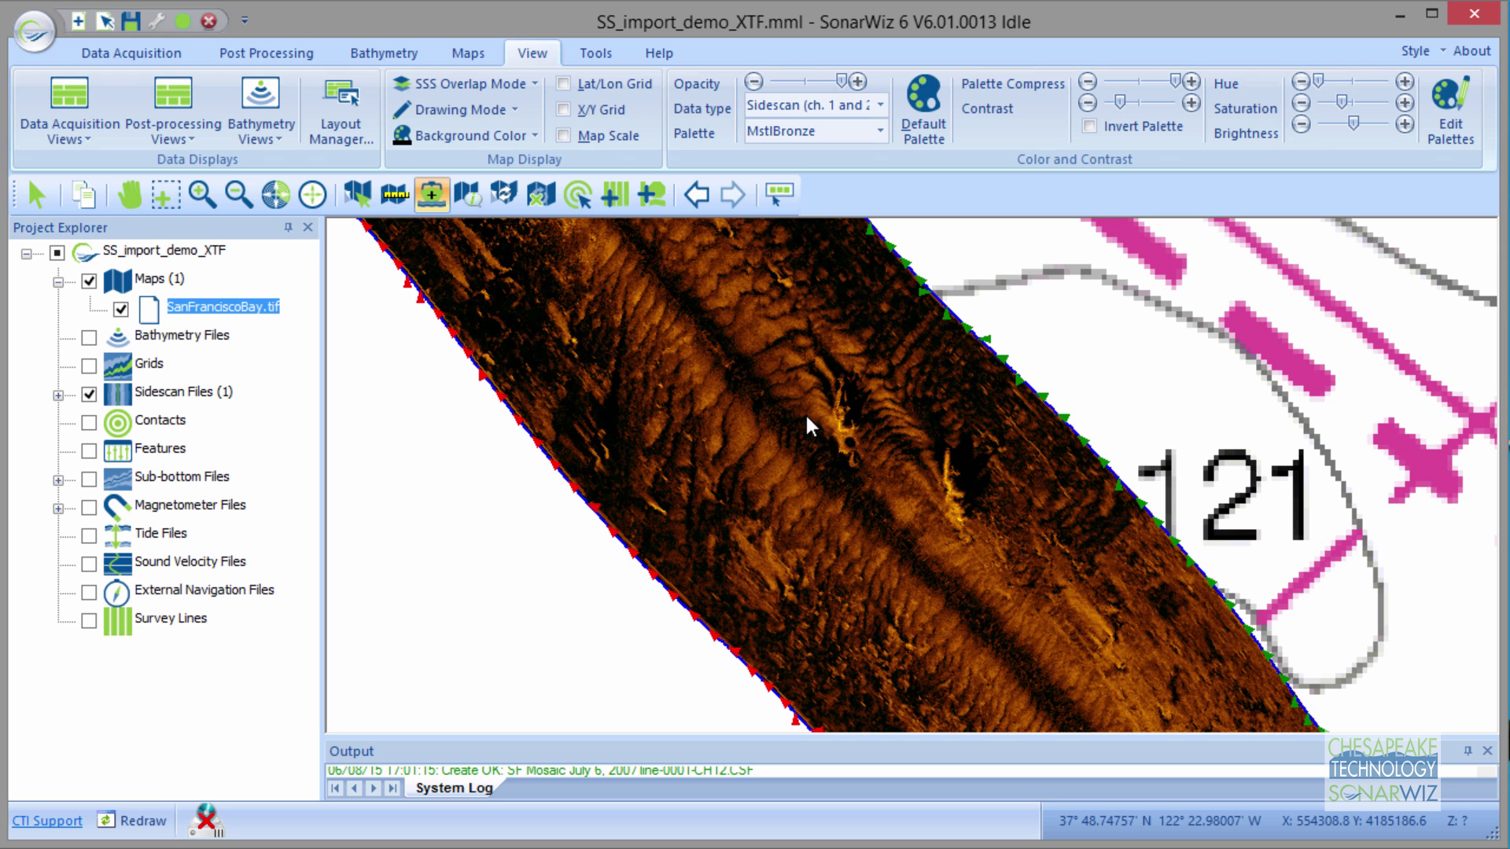
Look through the commands offered for the map view and for the Sidescan Files group, deselecting the sonar line in between
{"action": "right_click", "coordinate": [719, 383]}
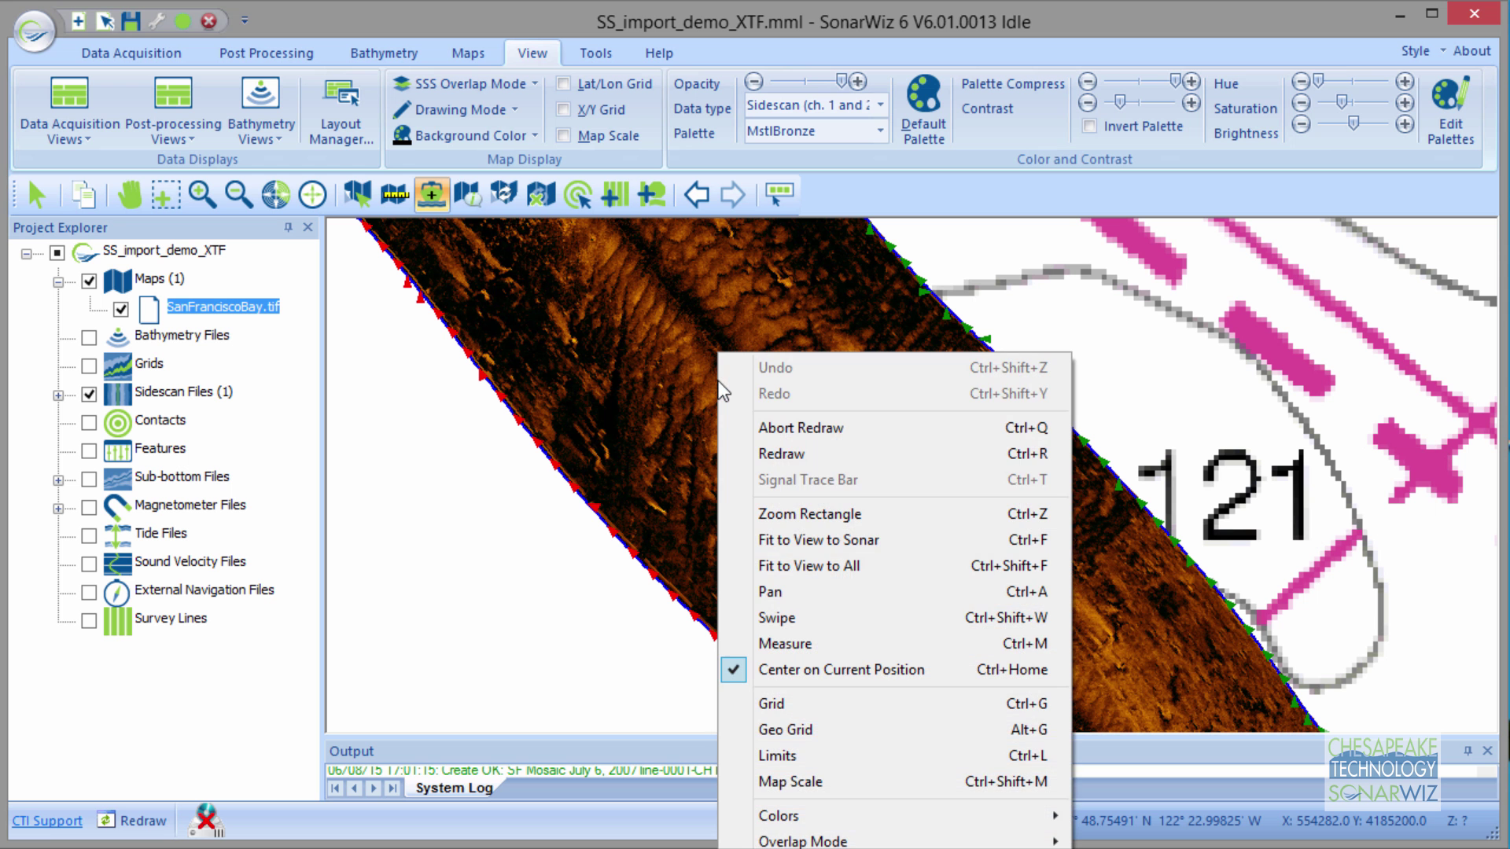
{"action": "right_click", "coordinate": [677, 389]}
{"action": "right_click", "coordinate": [676, 390]}
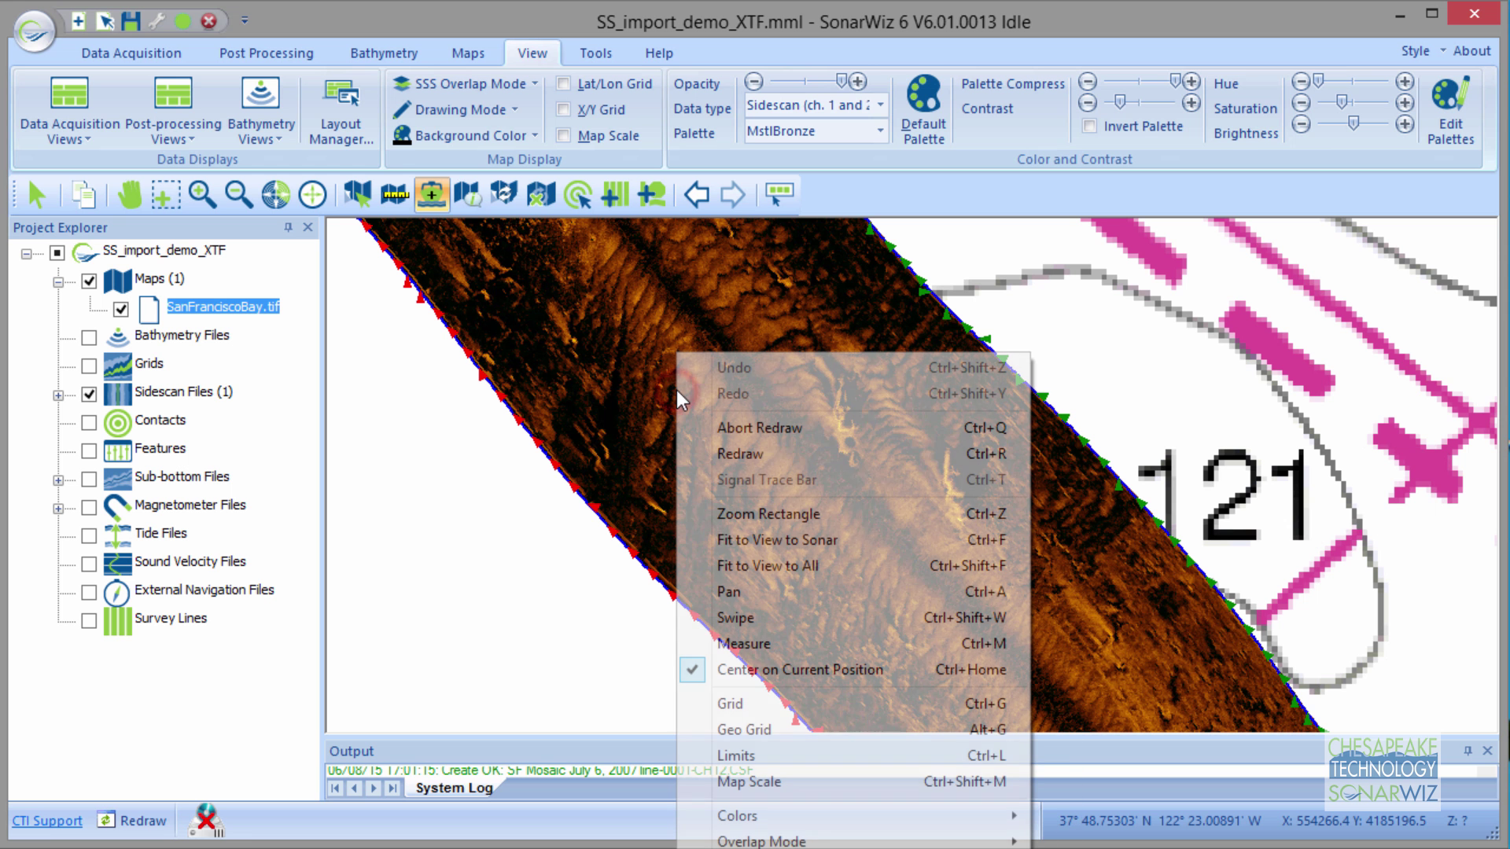
{"action": "right_click", "coordinate": [881, 281]}
{"action": "right_click", "coordinate": [889, 360]}
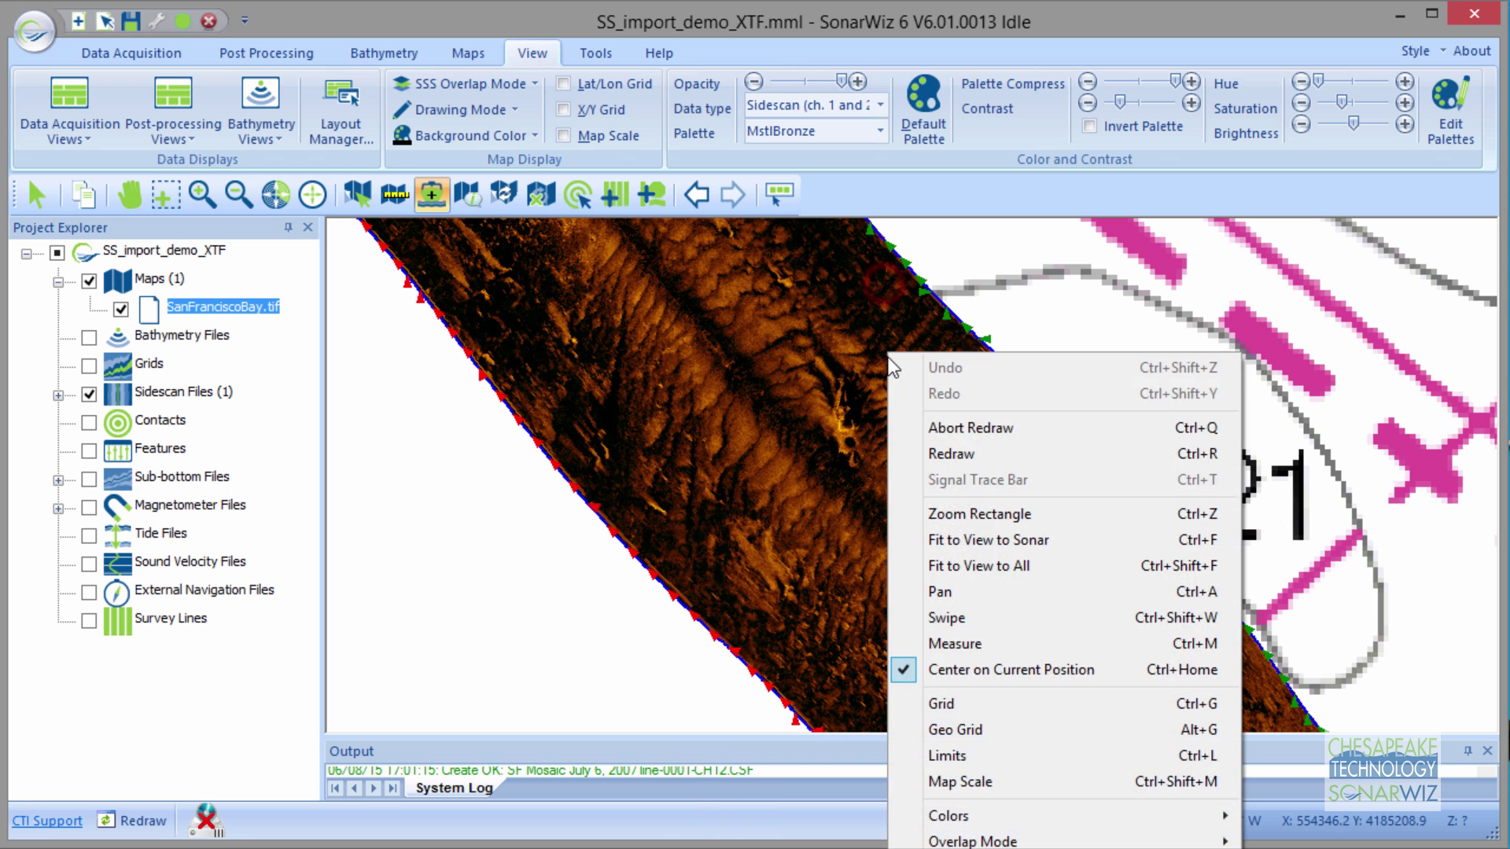
{"action": "left_click", "coordinate": [791, 458]}
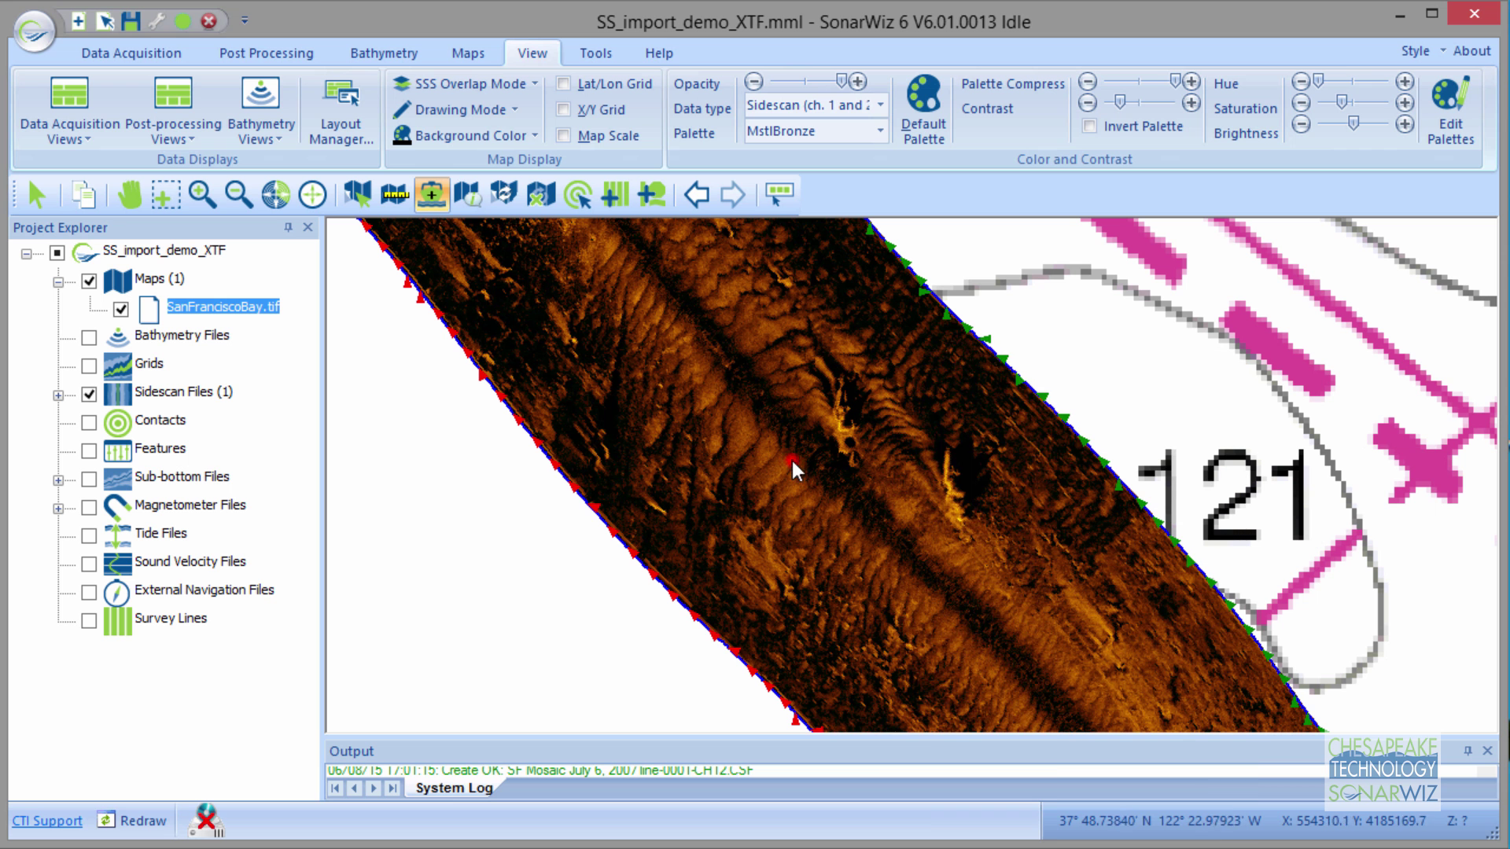
{"action": "right_click", "coordinate": [700, 414]}
{"action": "left_click", "coordinate": [667, 382]}
{"action": "right_click", "coordinate": [169, 391]}
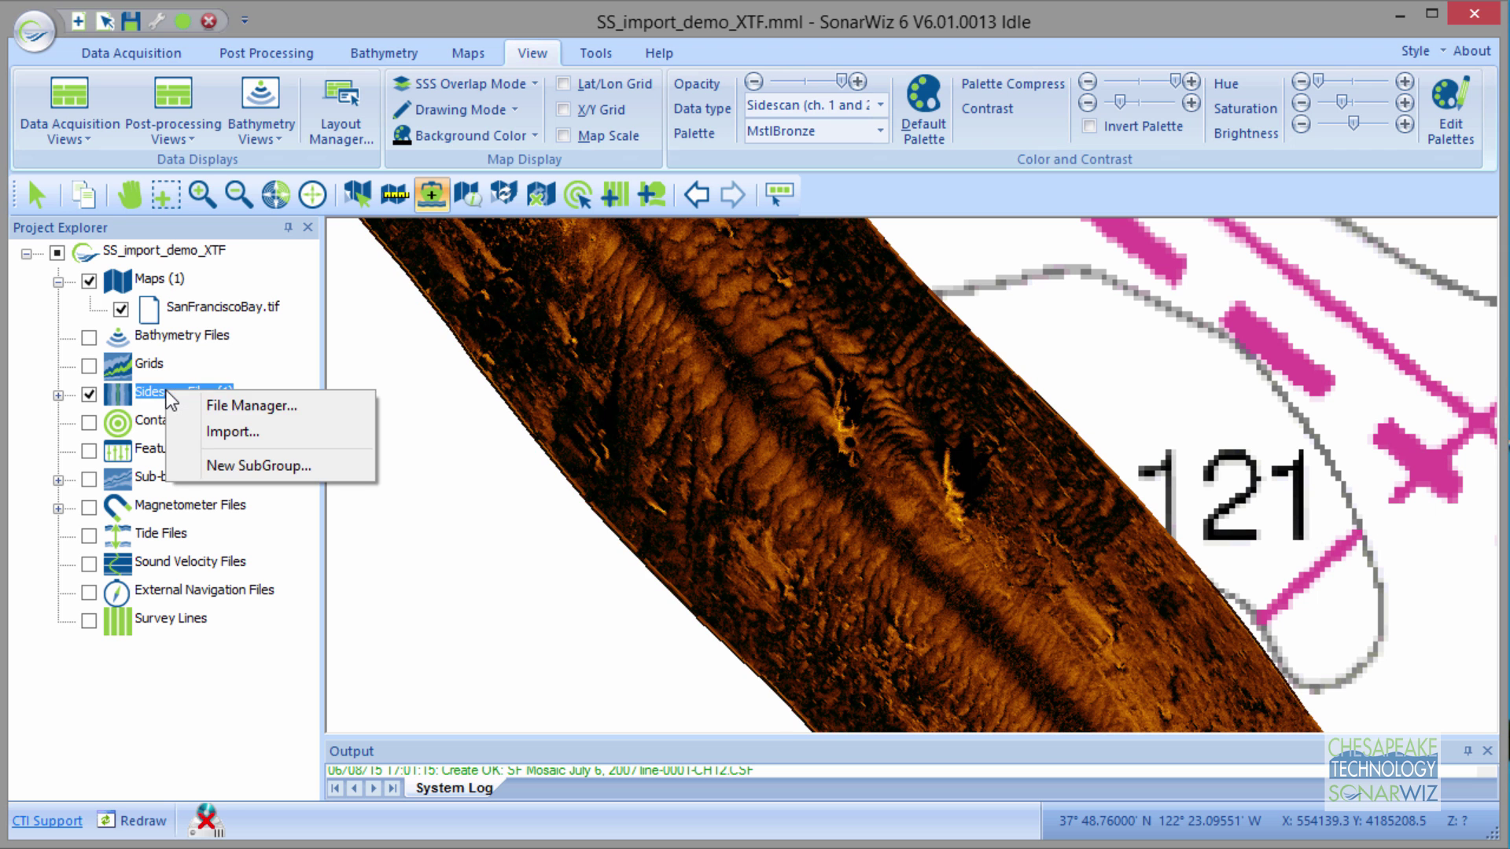
{"action": "left_click", "coordinate": [148, 393]}
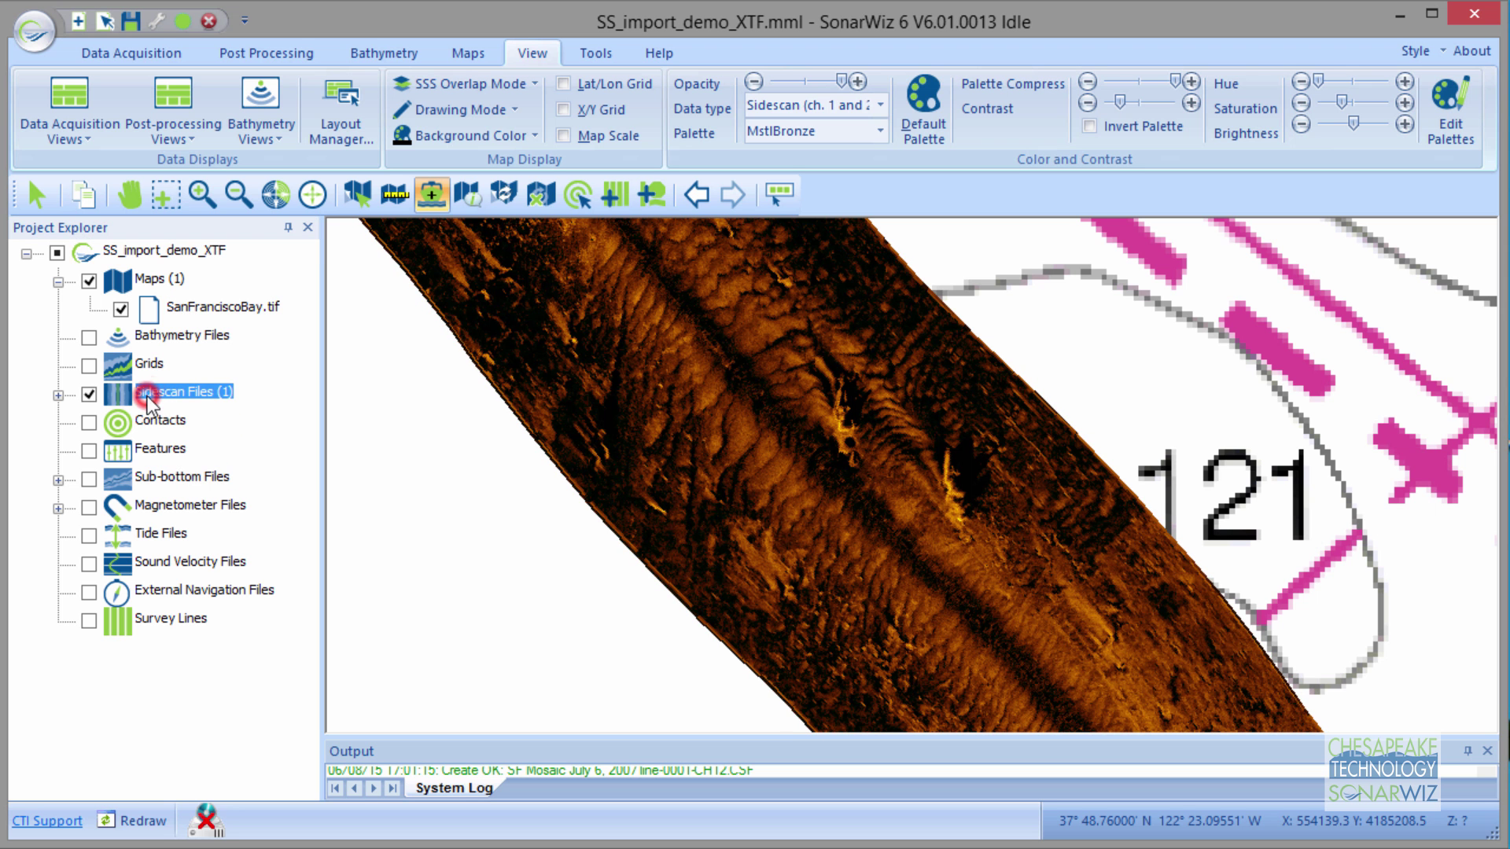
Expand the Sidescan Files group, select the SF Mosaic July 6, 2007 line and examine its properties
{"action": "left_click", "coordinate": [58, 395]}
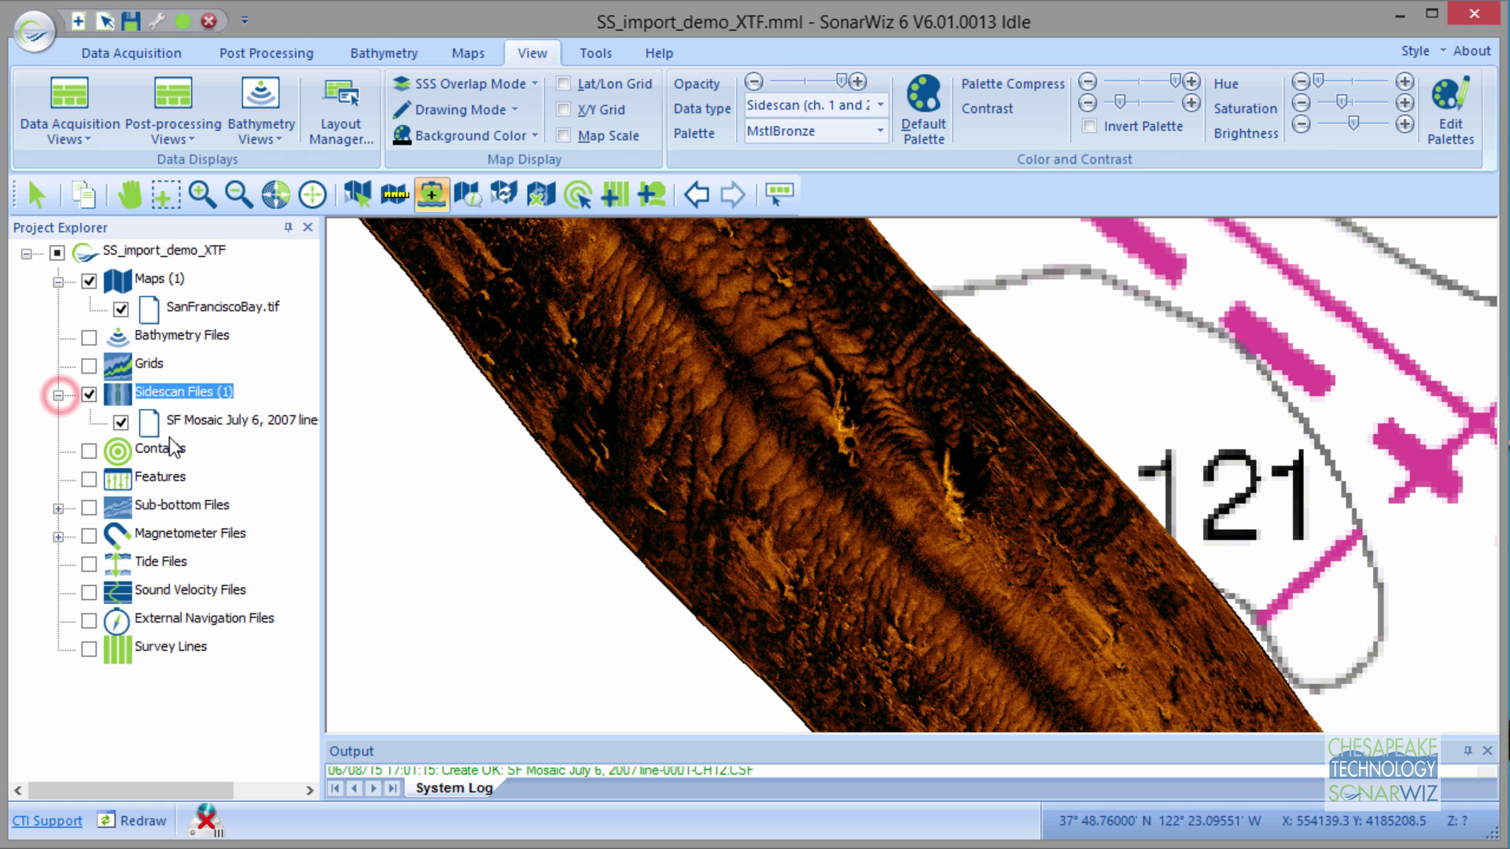
{"action": "left_click", "coordinate": [186, 423]}
{"action": "right_click", "coordinate": [203, 423]}
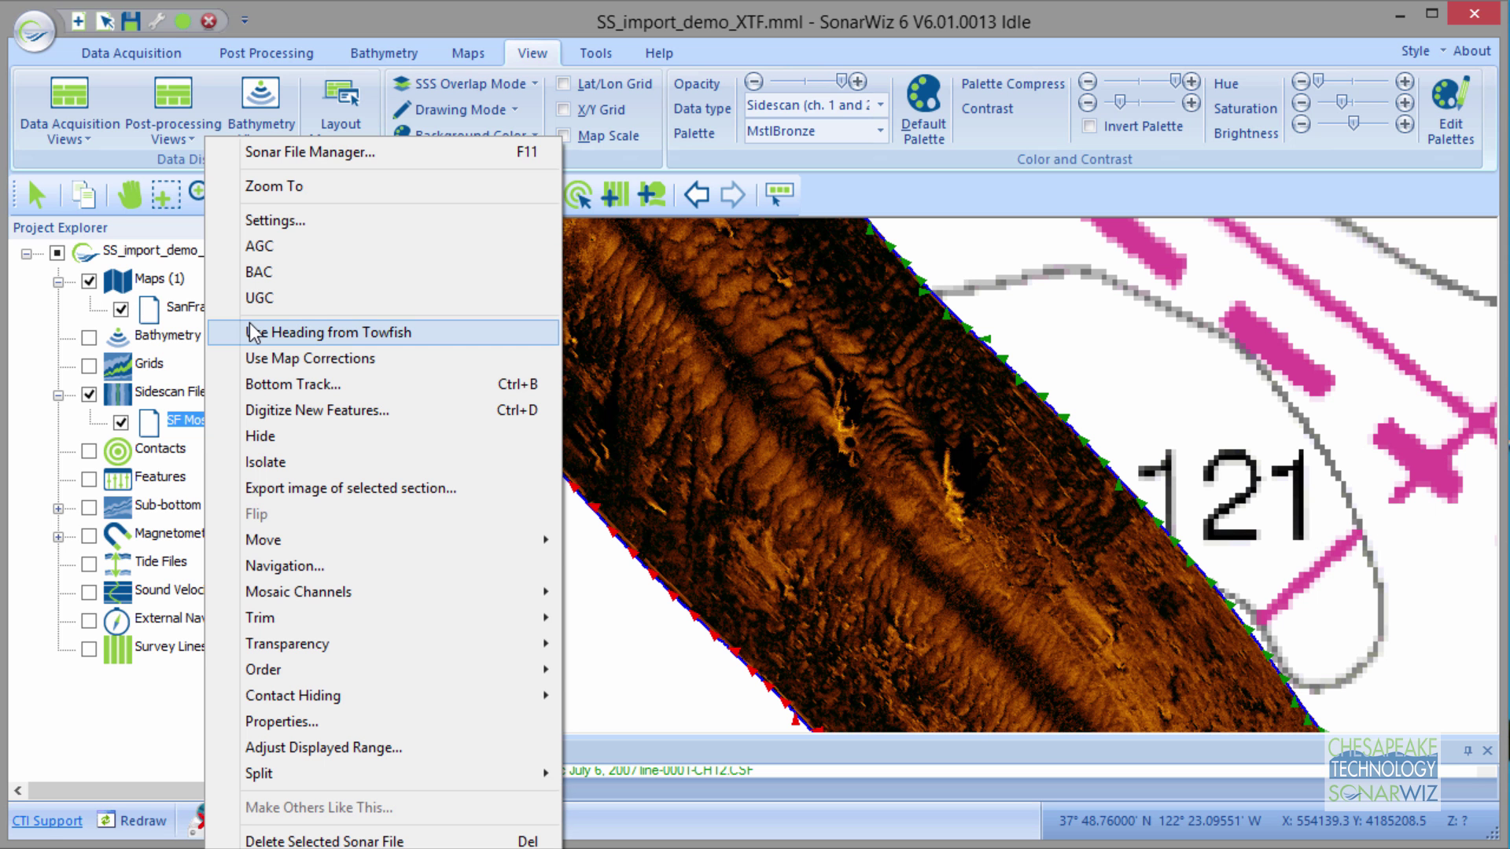
{"action": "left_click", "coordinate": [295, 727]}
{"action": "left_click_drag", "start_coordinate": [651, 126], "coordinate": [1191, 63]}
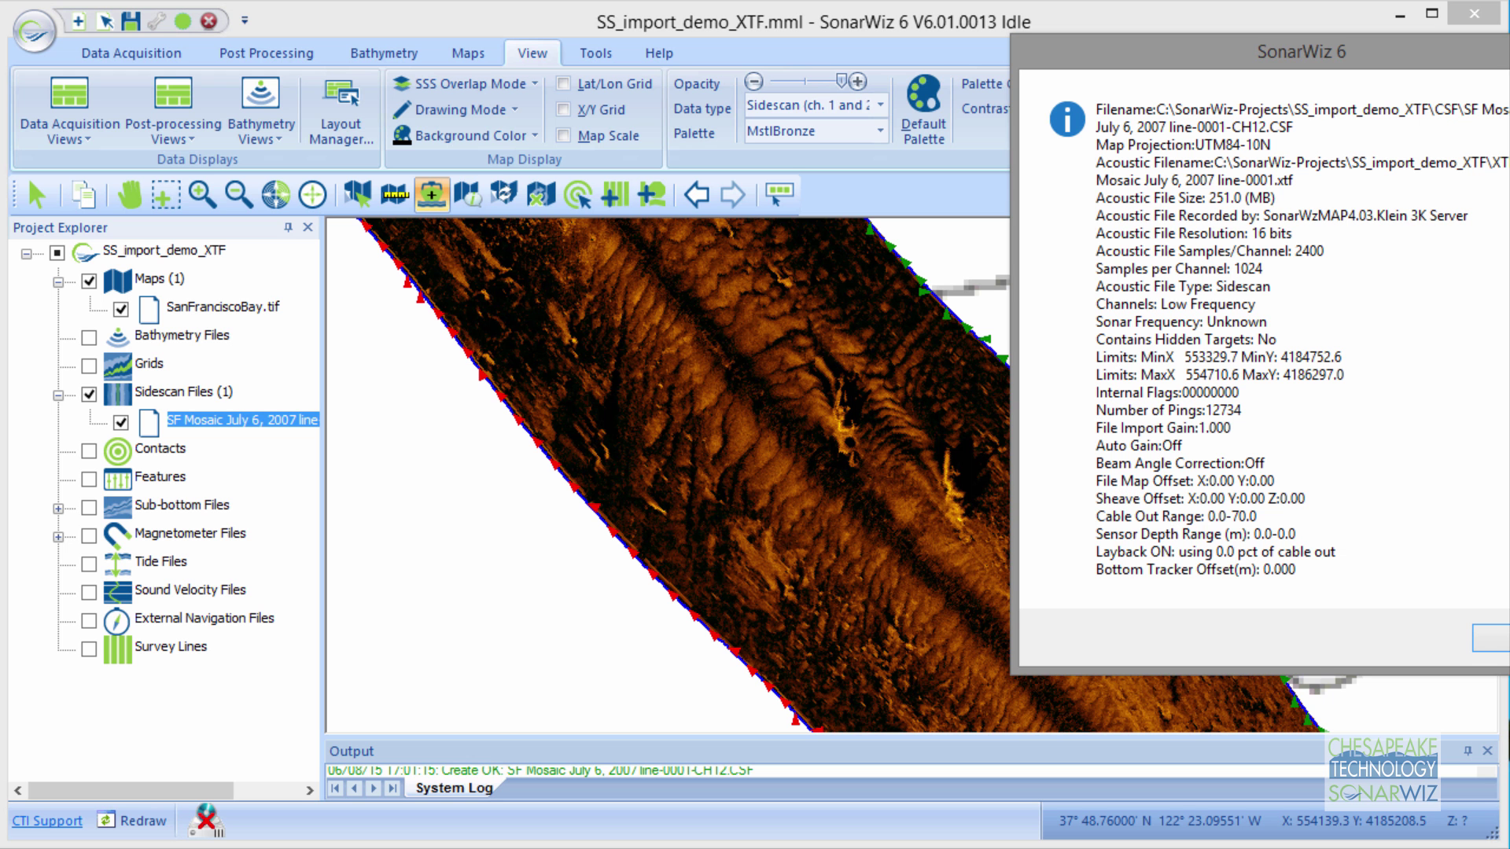
{"action": "key", "text": "Return"}
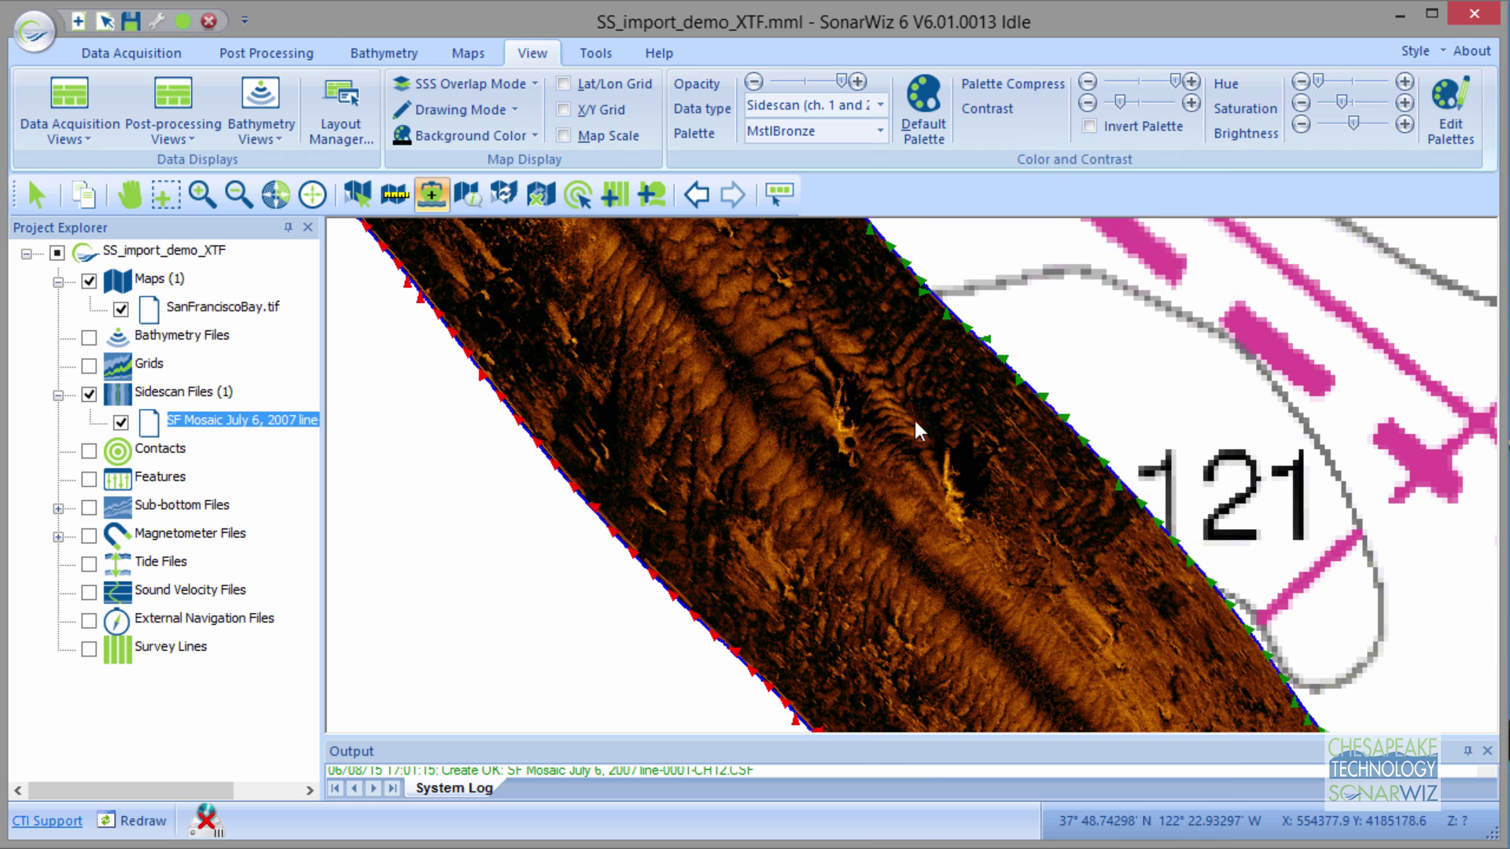
Limit the sonar line's displayed range to a user-specified 10 m
{"action": "right_click", "coordinate": [871, 388]}
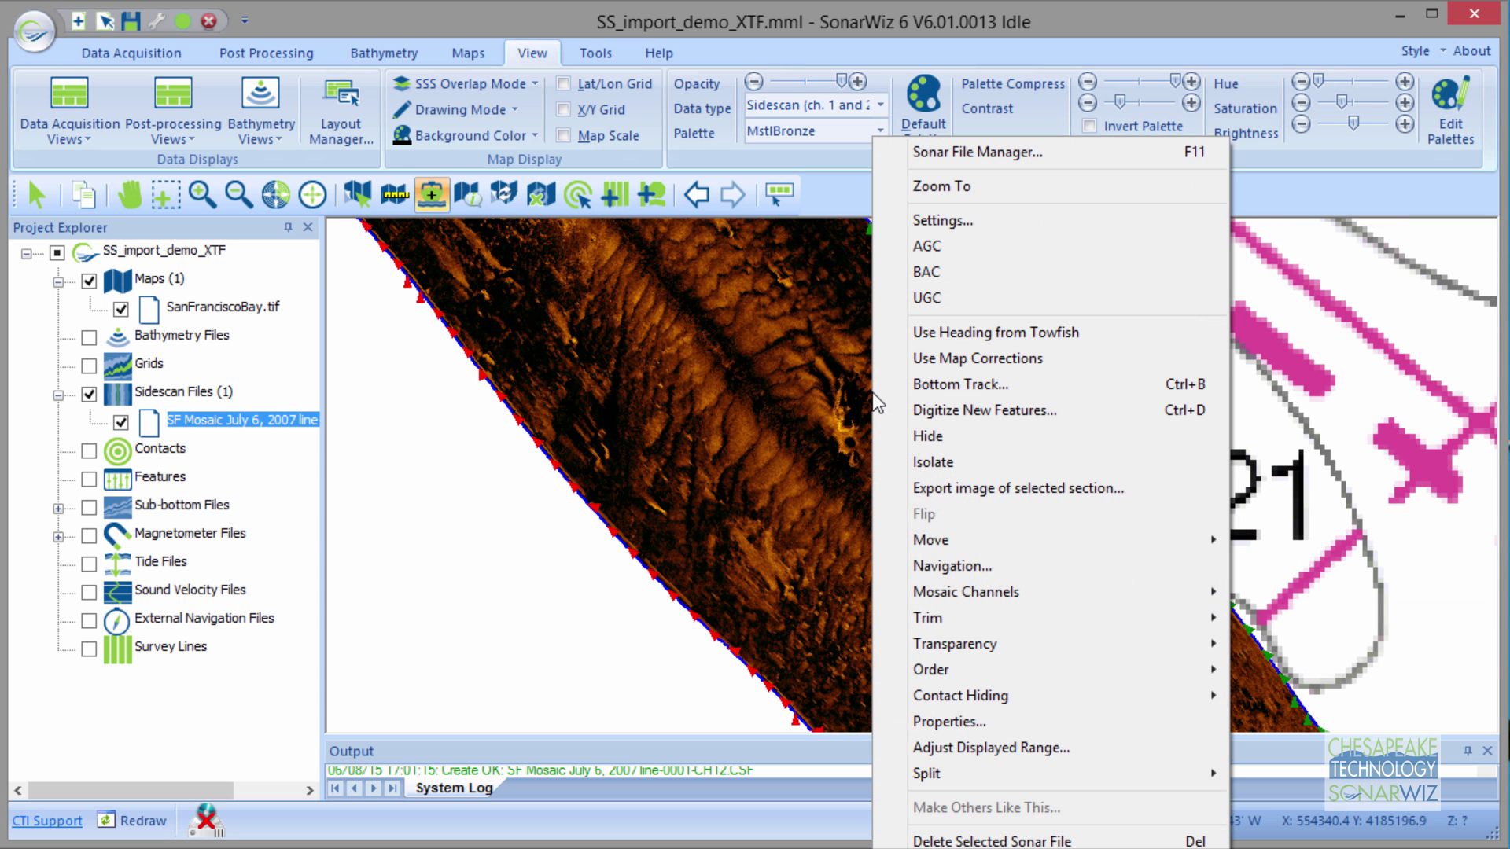
{"action": "left_click", "coordinate": [983, 753]}
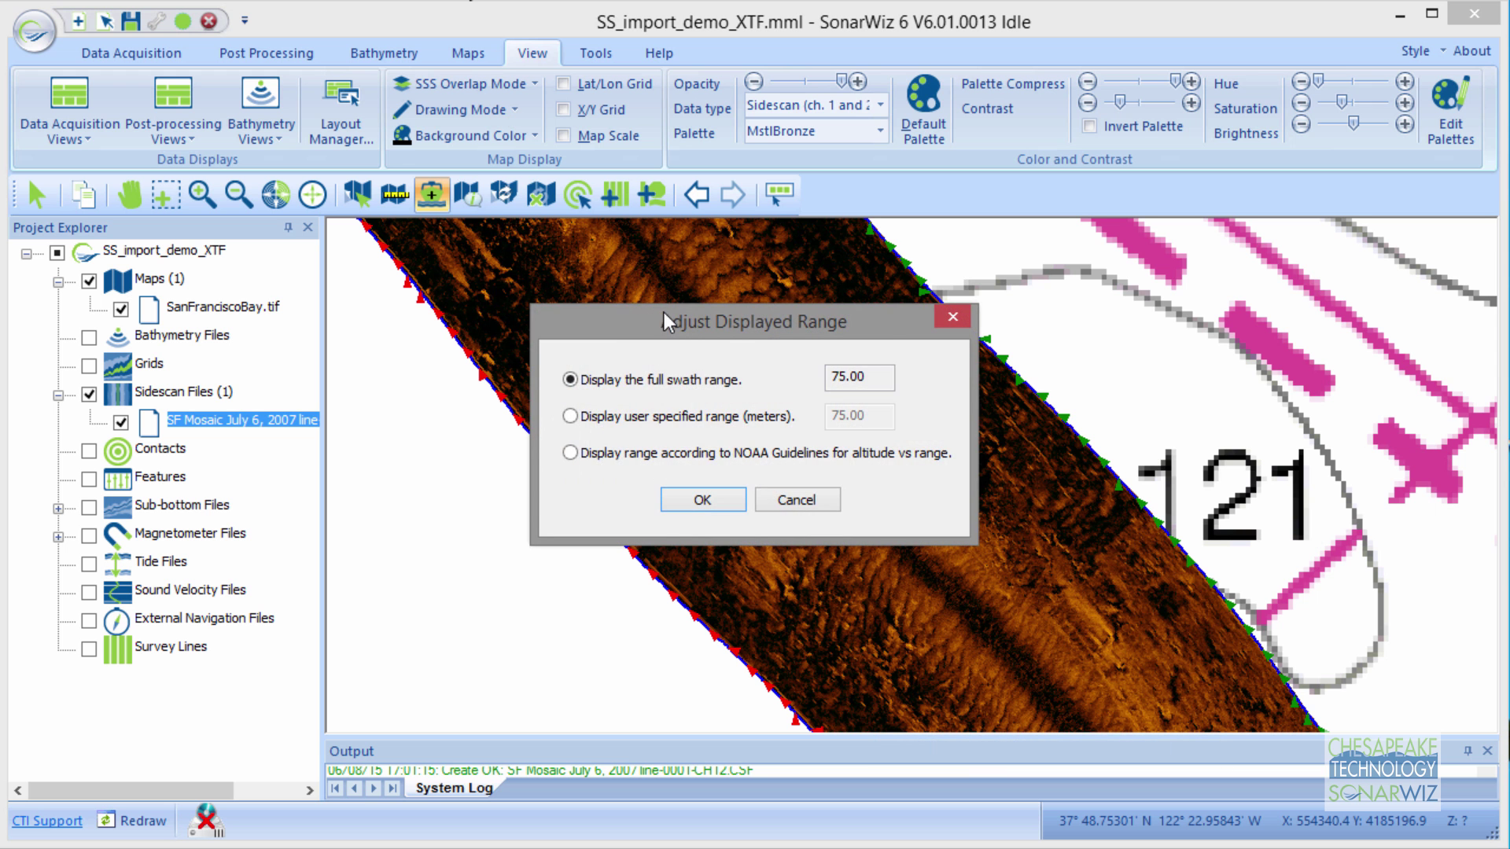
{"action": "left_click_drag", "start_coordinate": [664, 313], "coordinate": [1166, 283]}
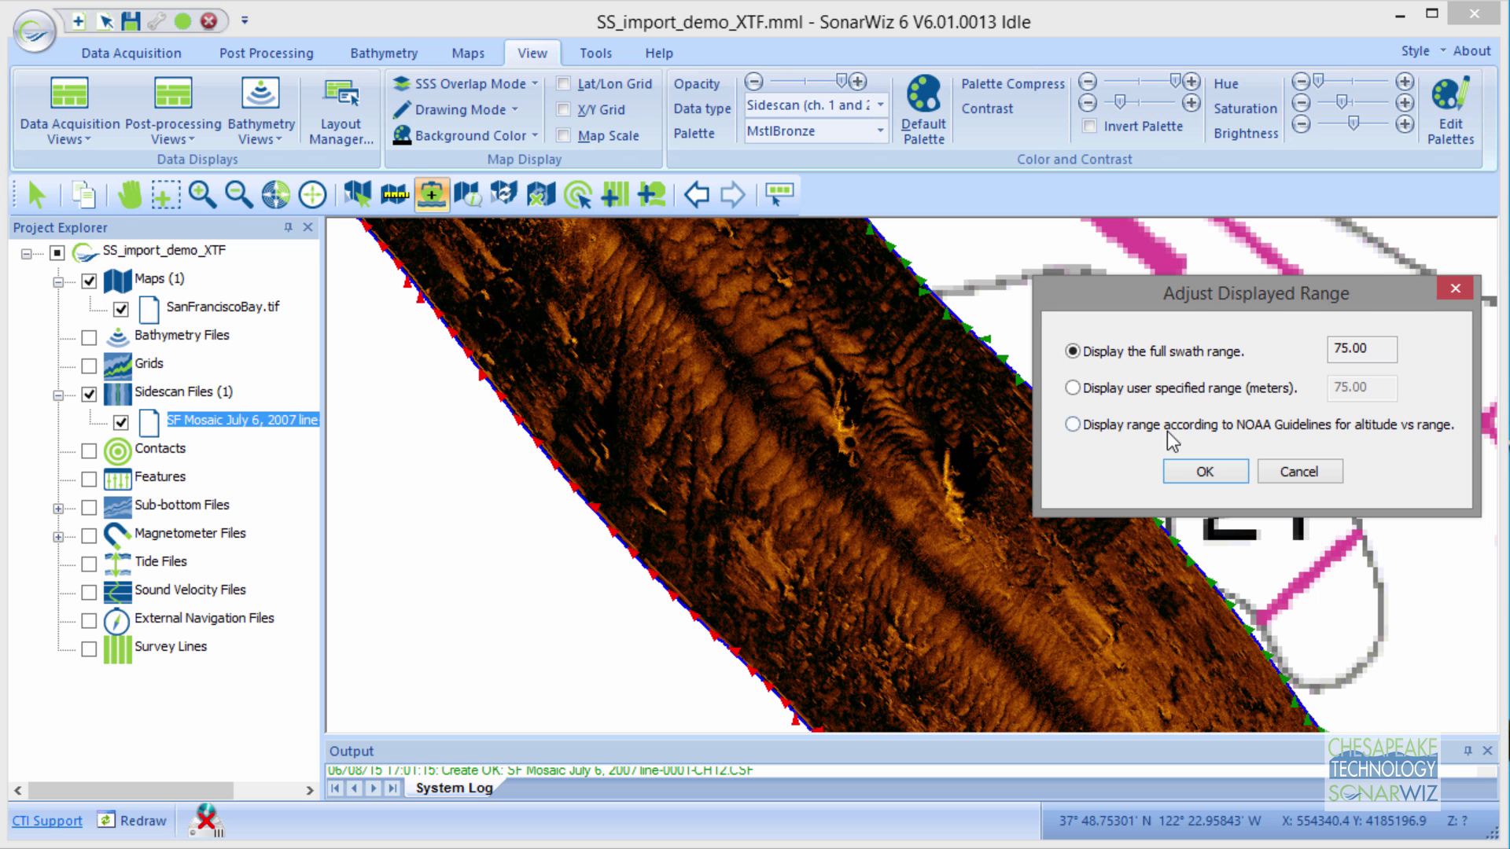
{"action": "left_click", "coordinate": [1072, 388]}
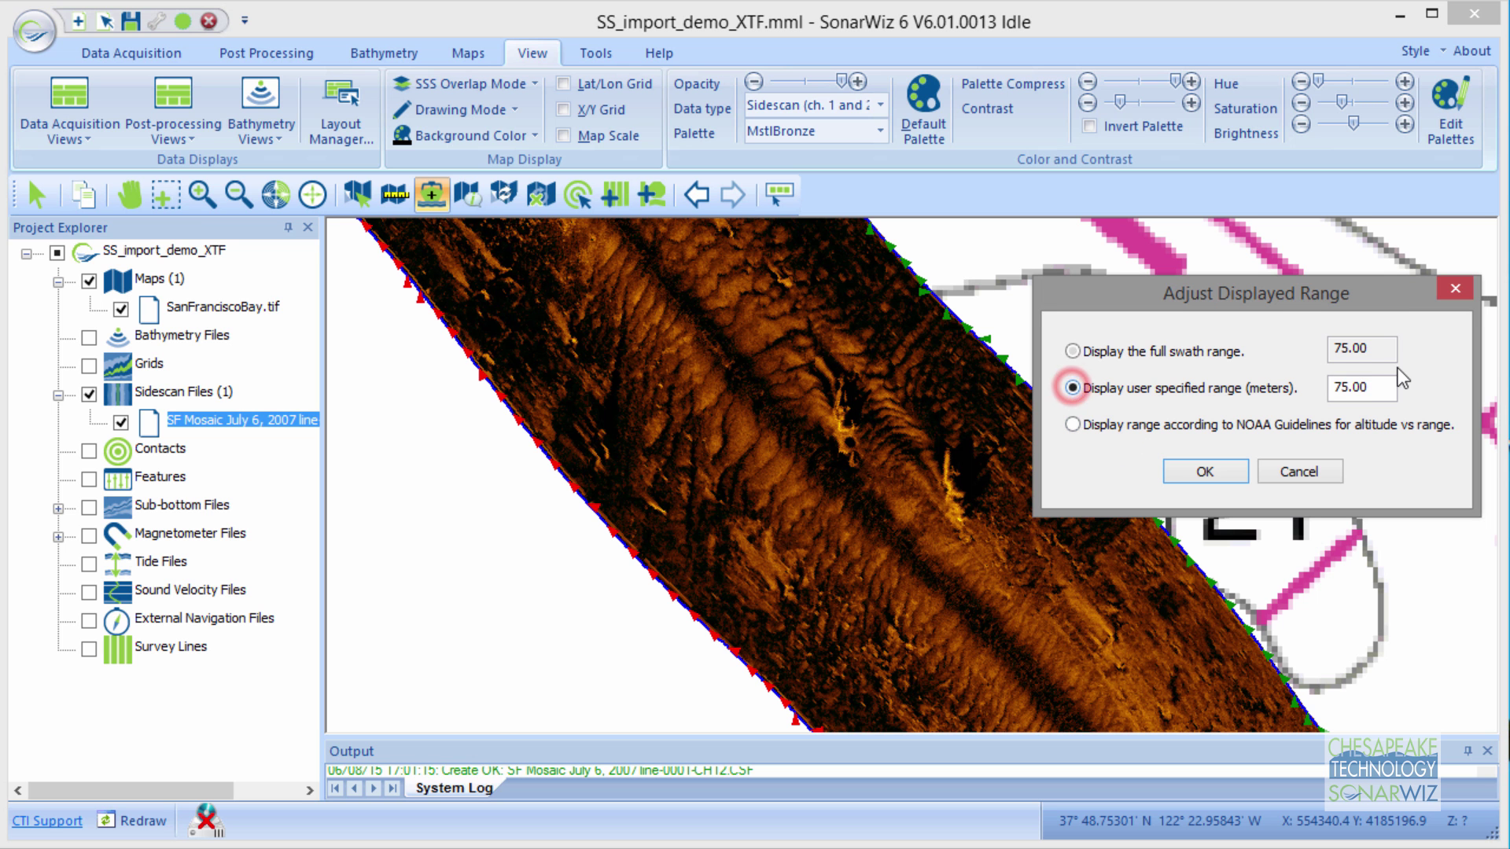
{"action": "left_click_drag", "start_coordinate": [1374, 387], "coordinate": [1317, 390]}
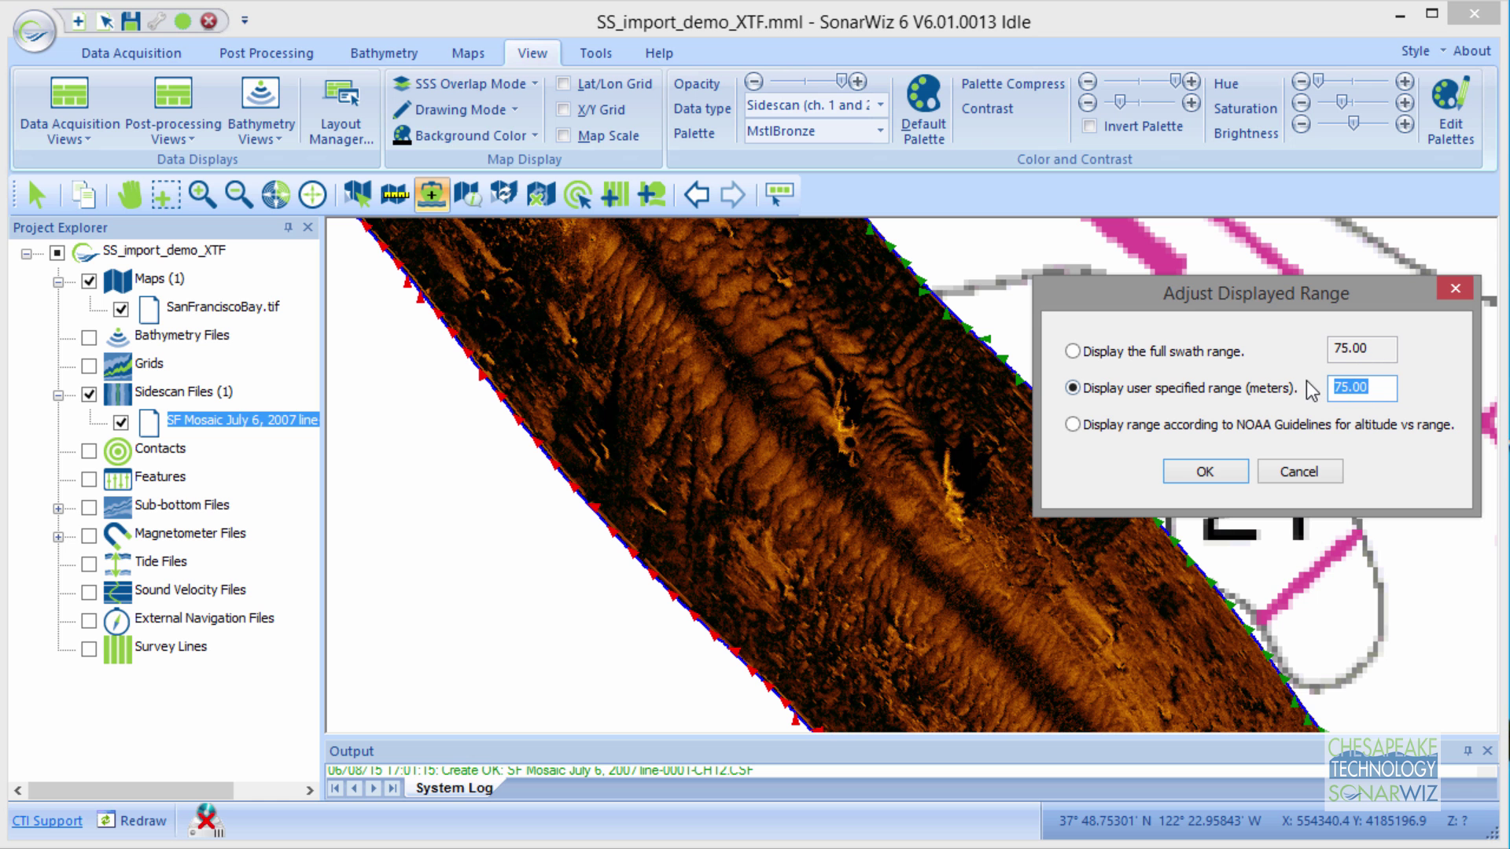
{"action": "type", "text": "10"}
{"action": "left_click", "coordinate": [1235, 472]}
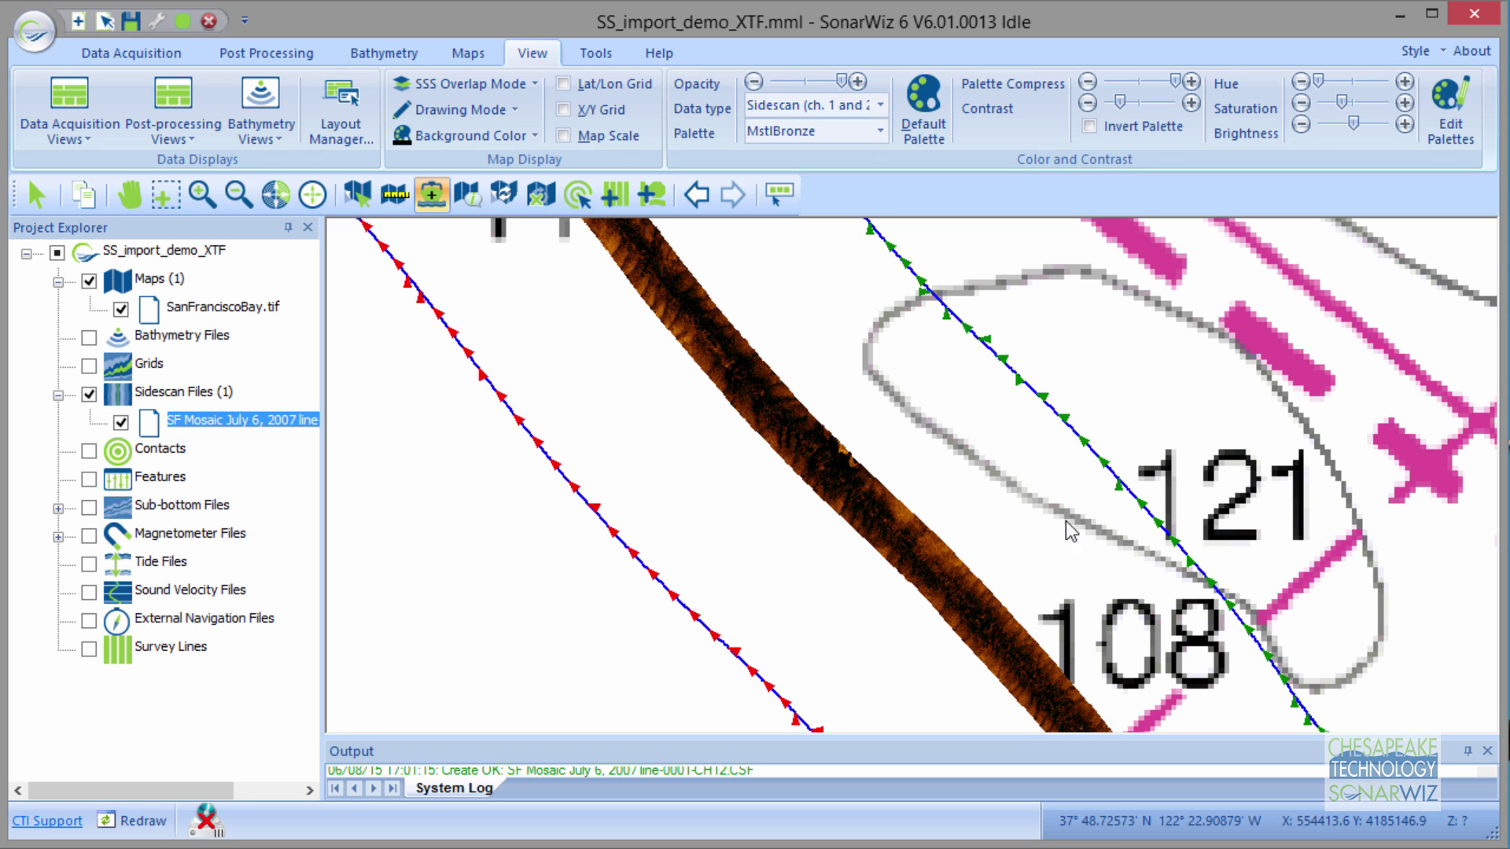
Set the sonar line's displayed range back to the full swath
{"action": "right_click", "coordinate": [876, 513]}
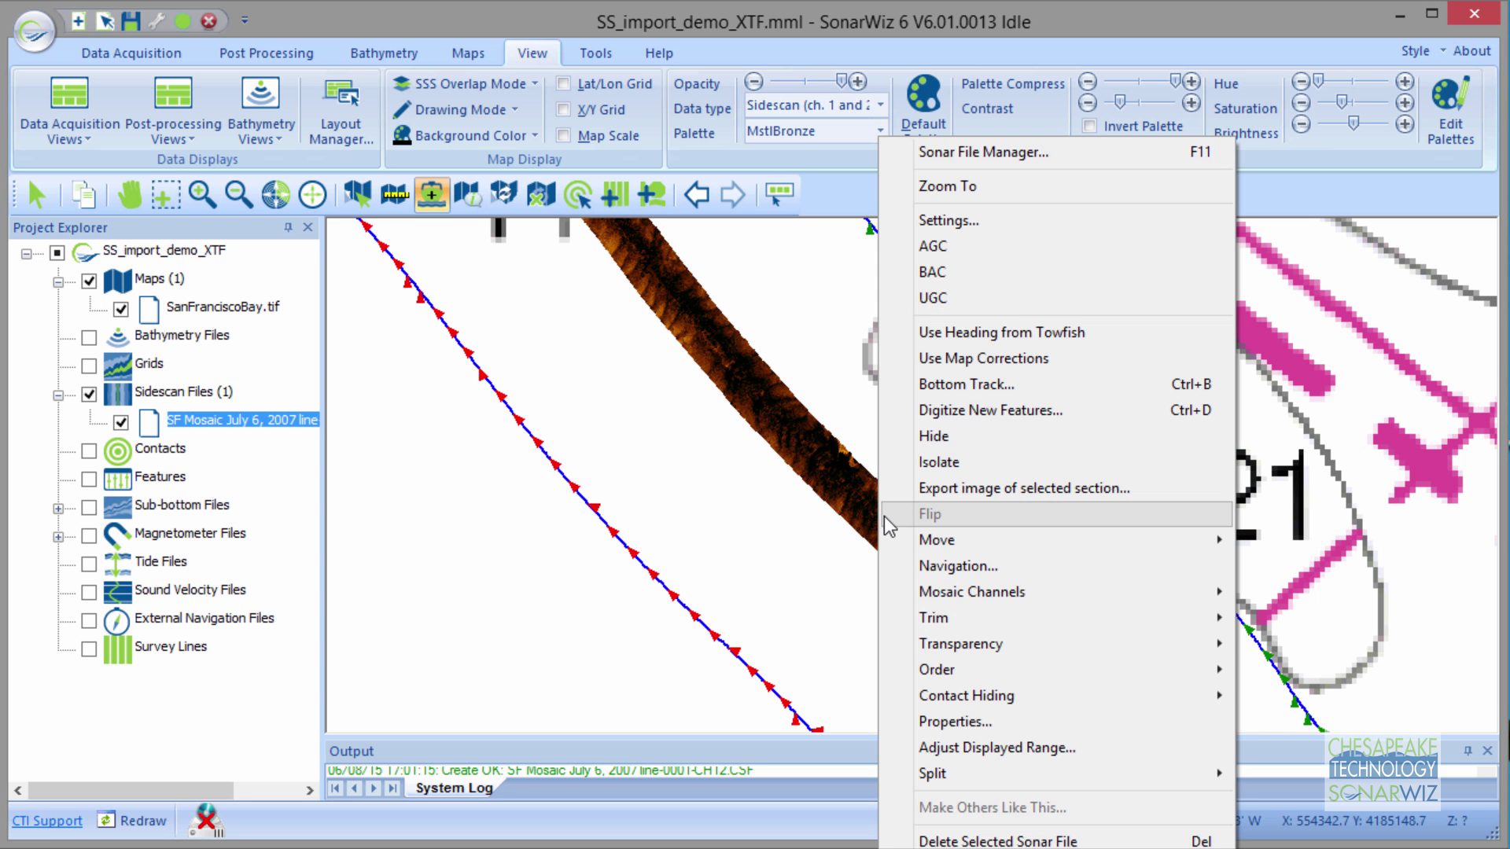
{"action": "left_click", "coordinate": [998, 747]}
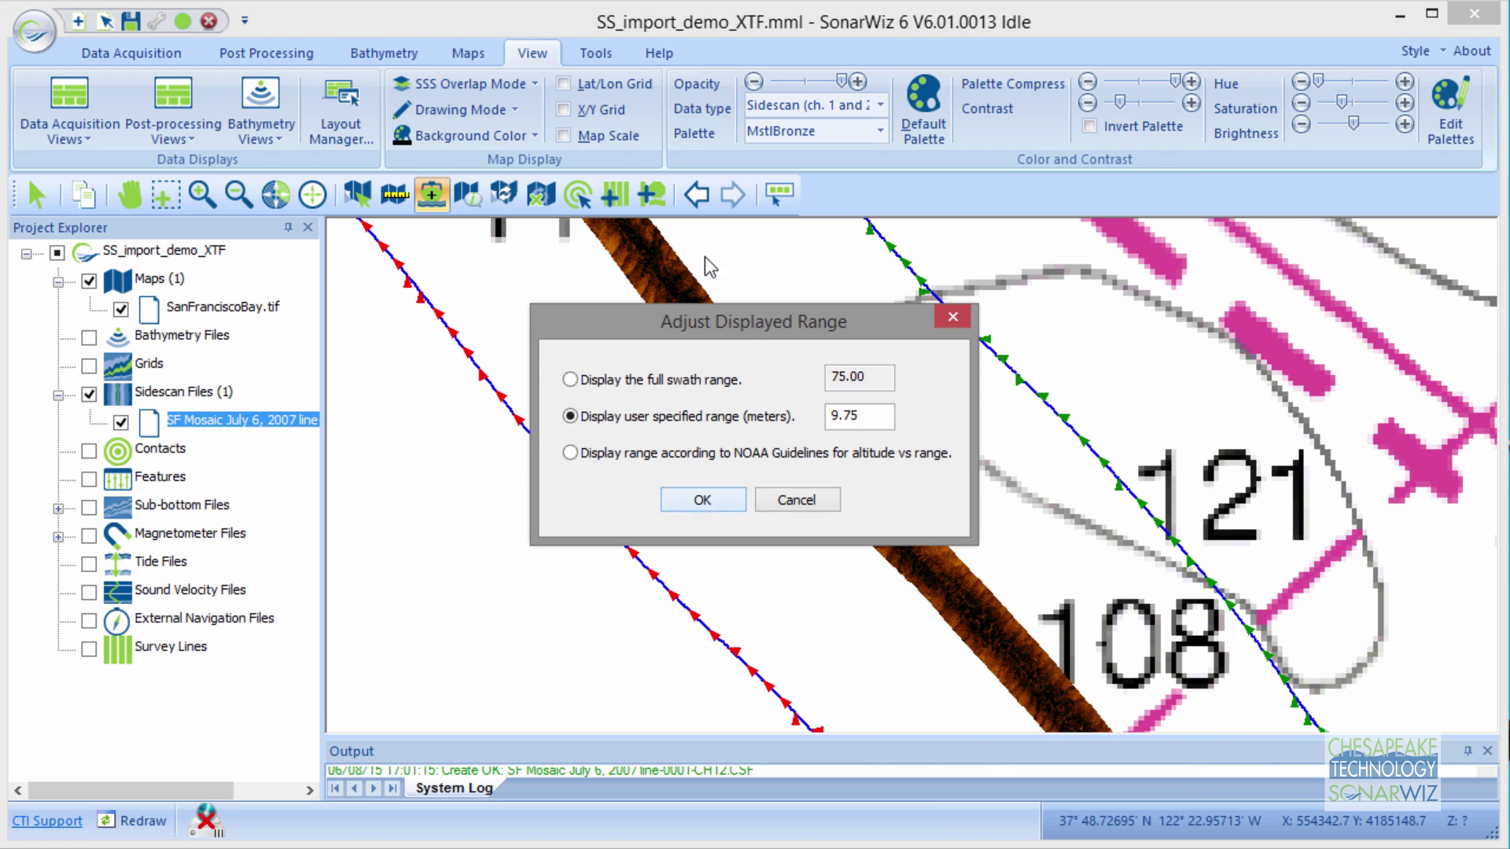
{"action": "left_click", "coordinate": [570, 379]}
{"action": "left_click", "coordinate": [727, 503]}
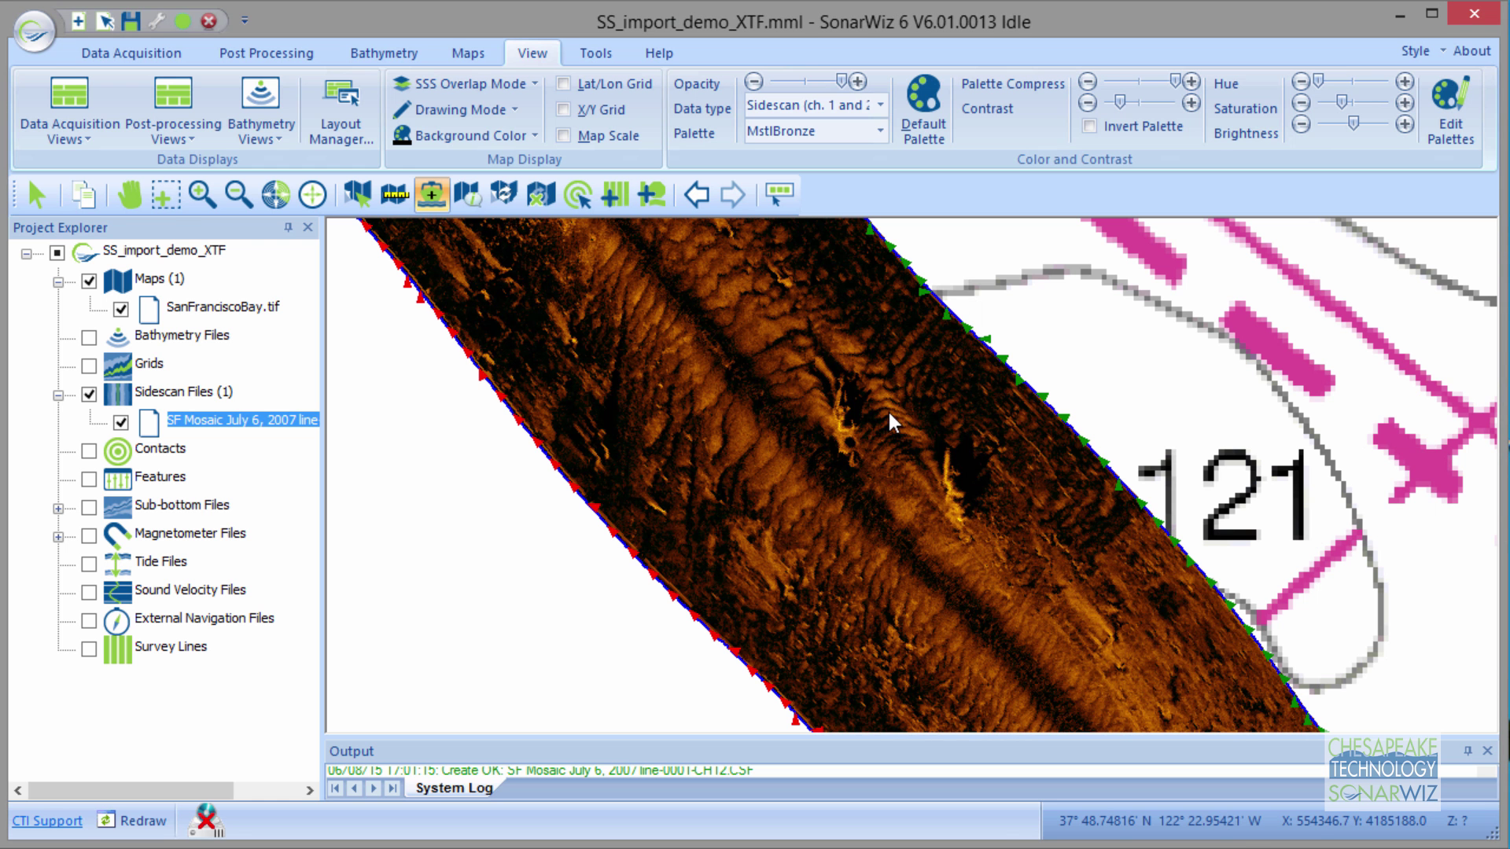
Display the sonar line's range according to the NOAA Guidelines for altitude vs range
{"action": "right_click", "coordinate": [888, 412]}
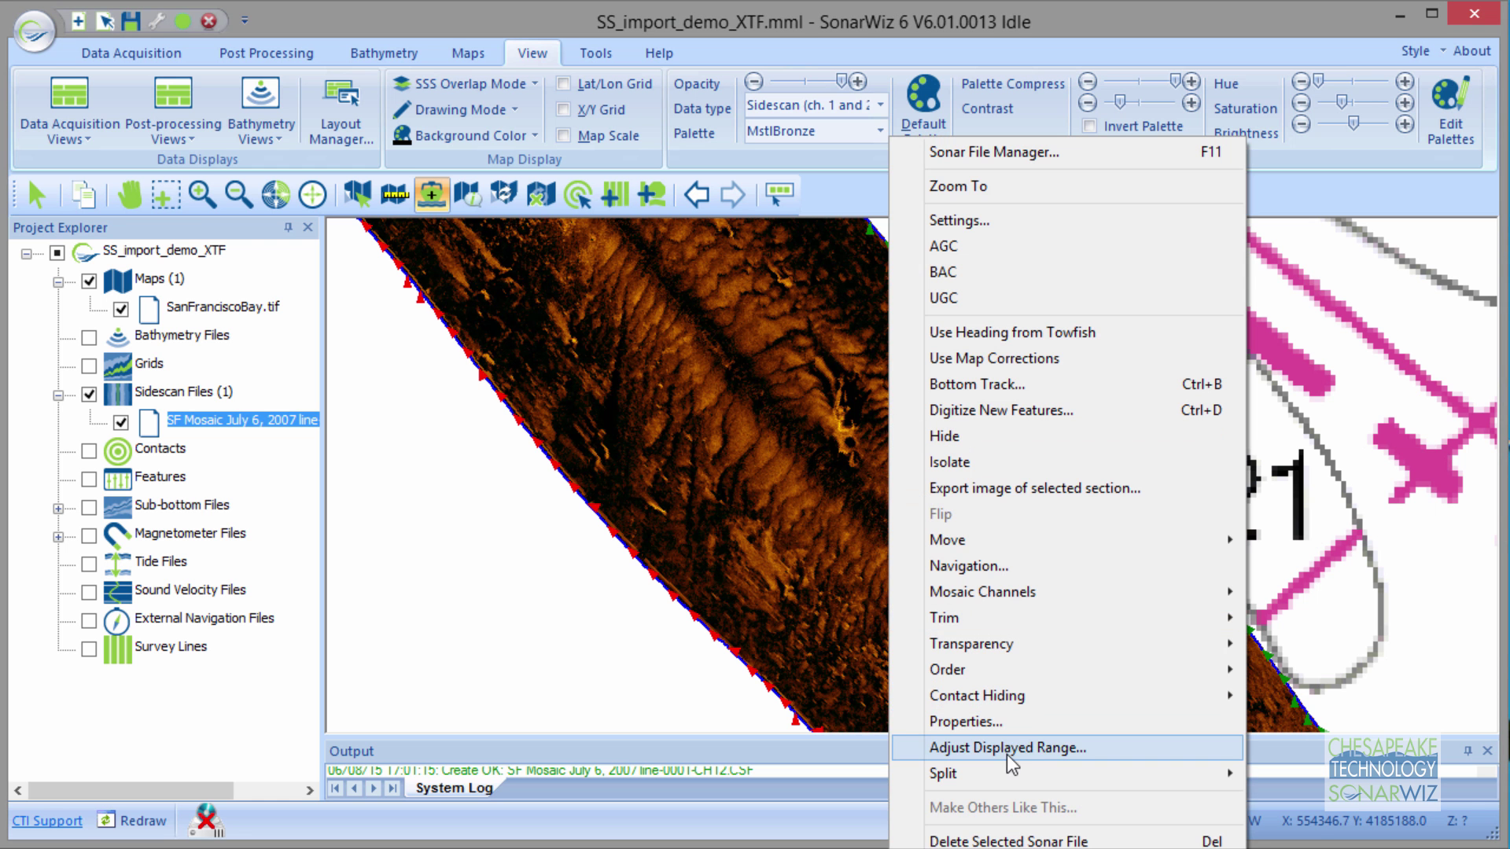
{"action": "left_click", "coordinate": [1007, 749]}
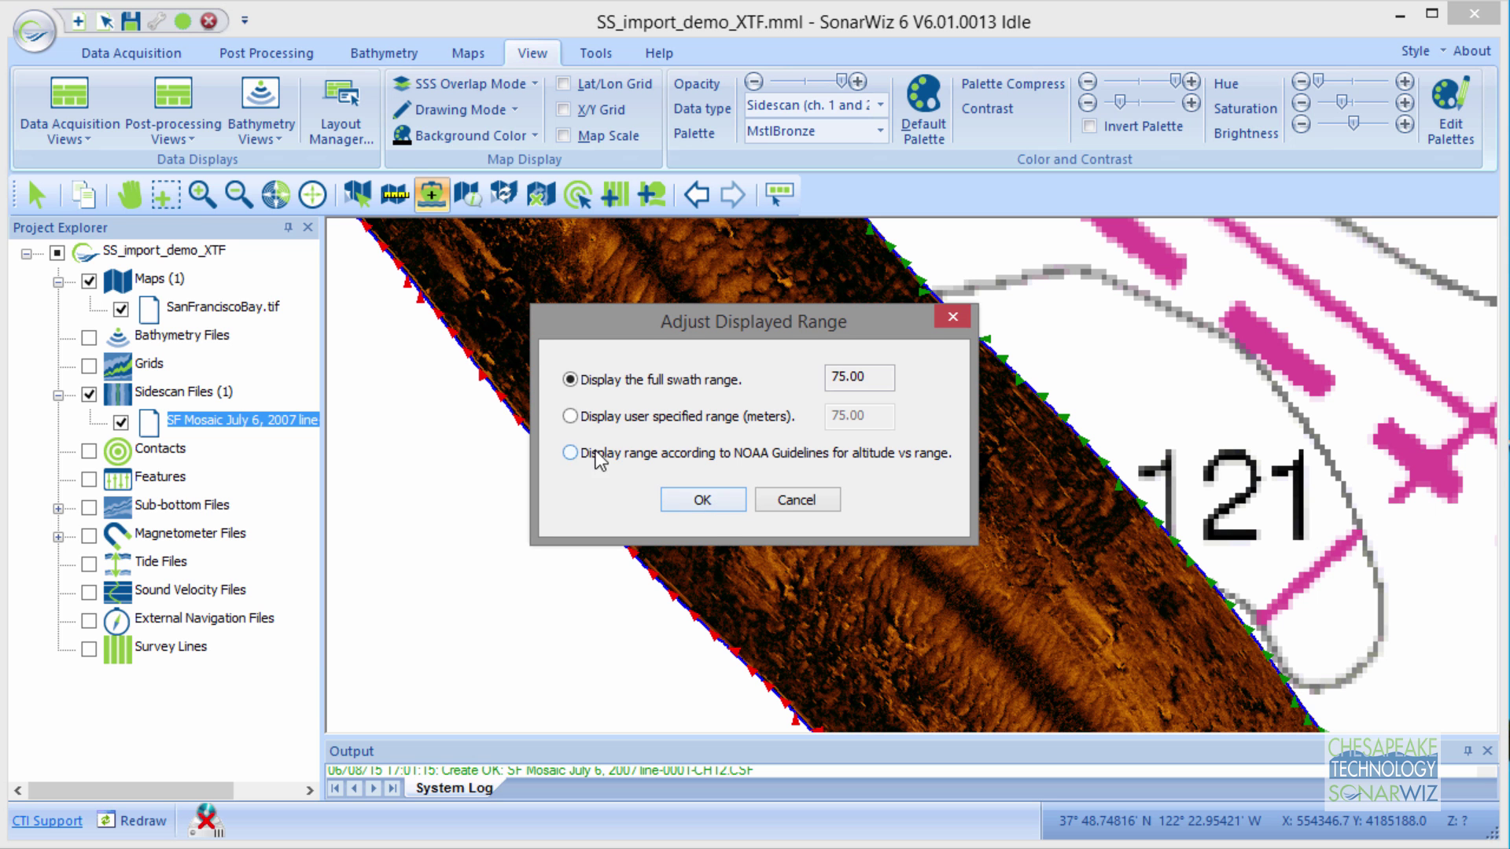
{"action": "left_click", "coordinate": [569, 453]}
{"action": "left_click", "coordinate": [690, 499]}
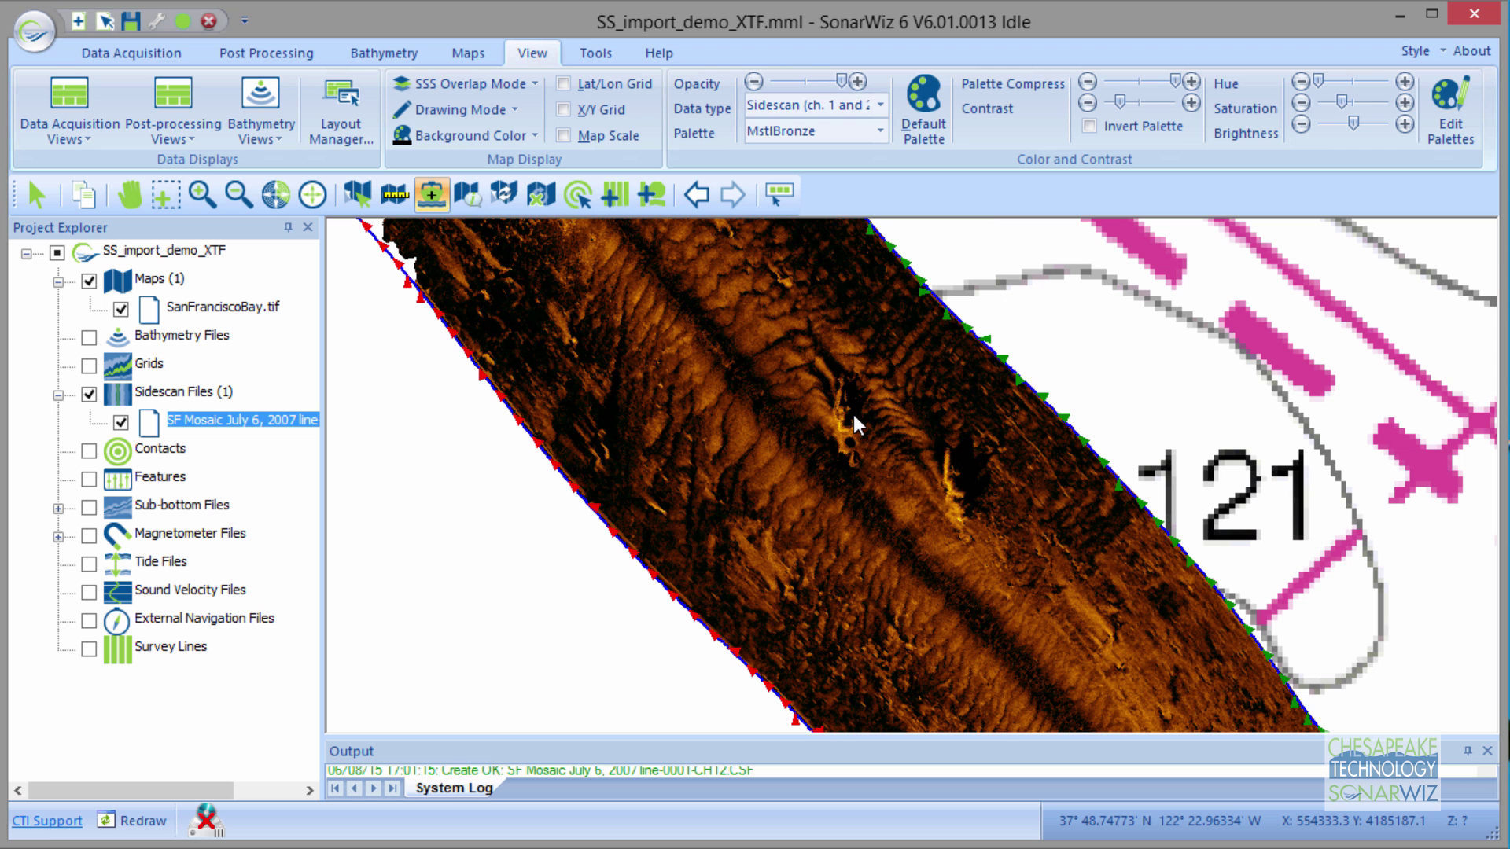
Try the Rainbow palette and the MstlBrown palette on the sonar line
{"action": "left_click", "coordinate": [882, 132]}
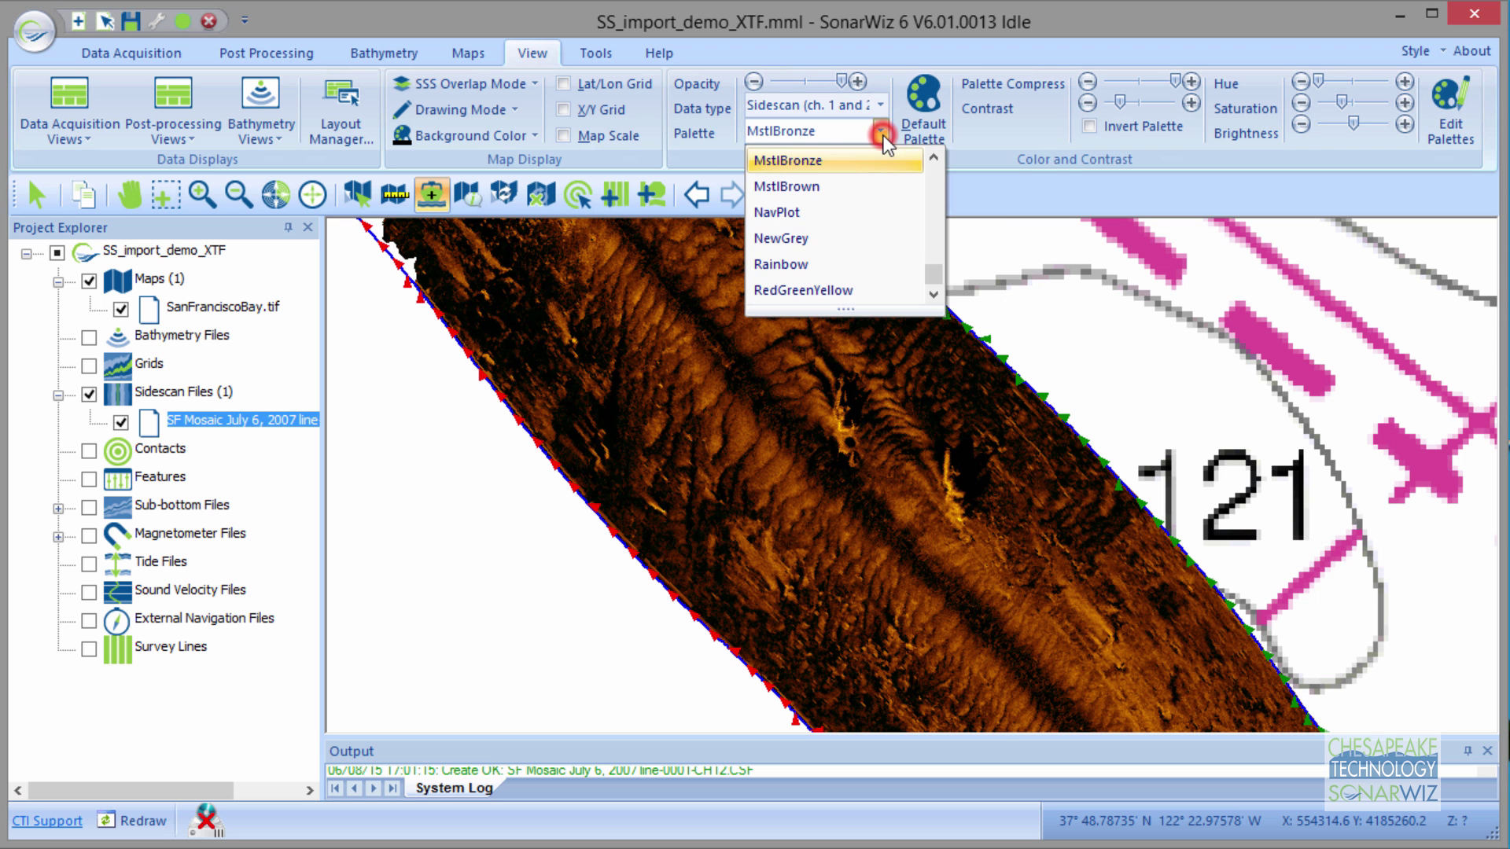
{"action": "left_click", "coordinate": [795, 267]}
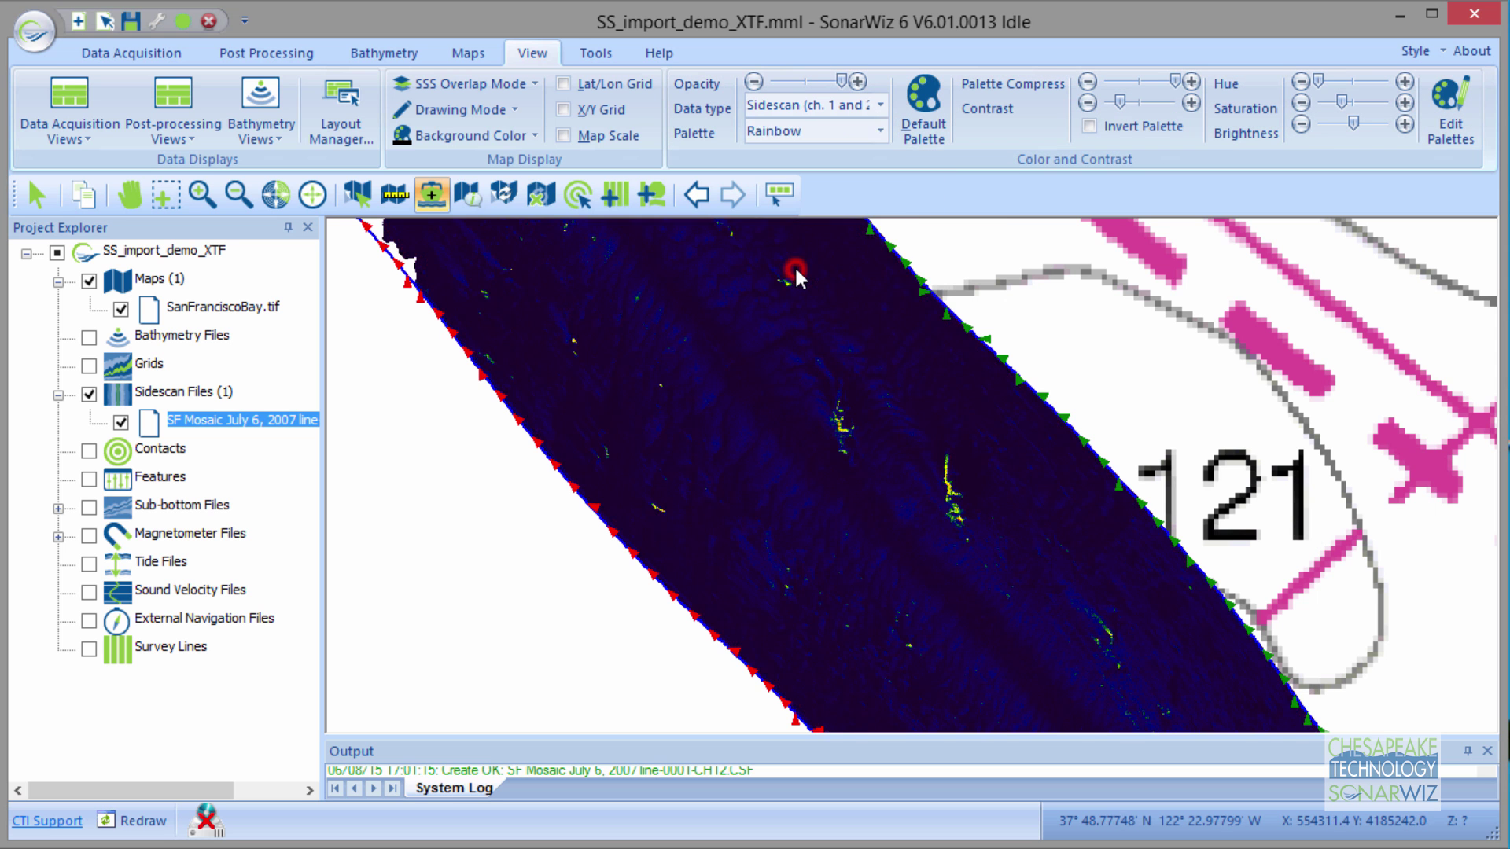
{"action": "left_click", "coordinate": [881, 132]}
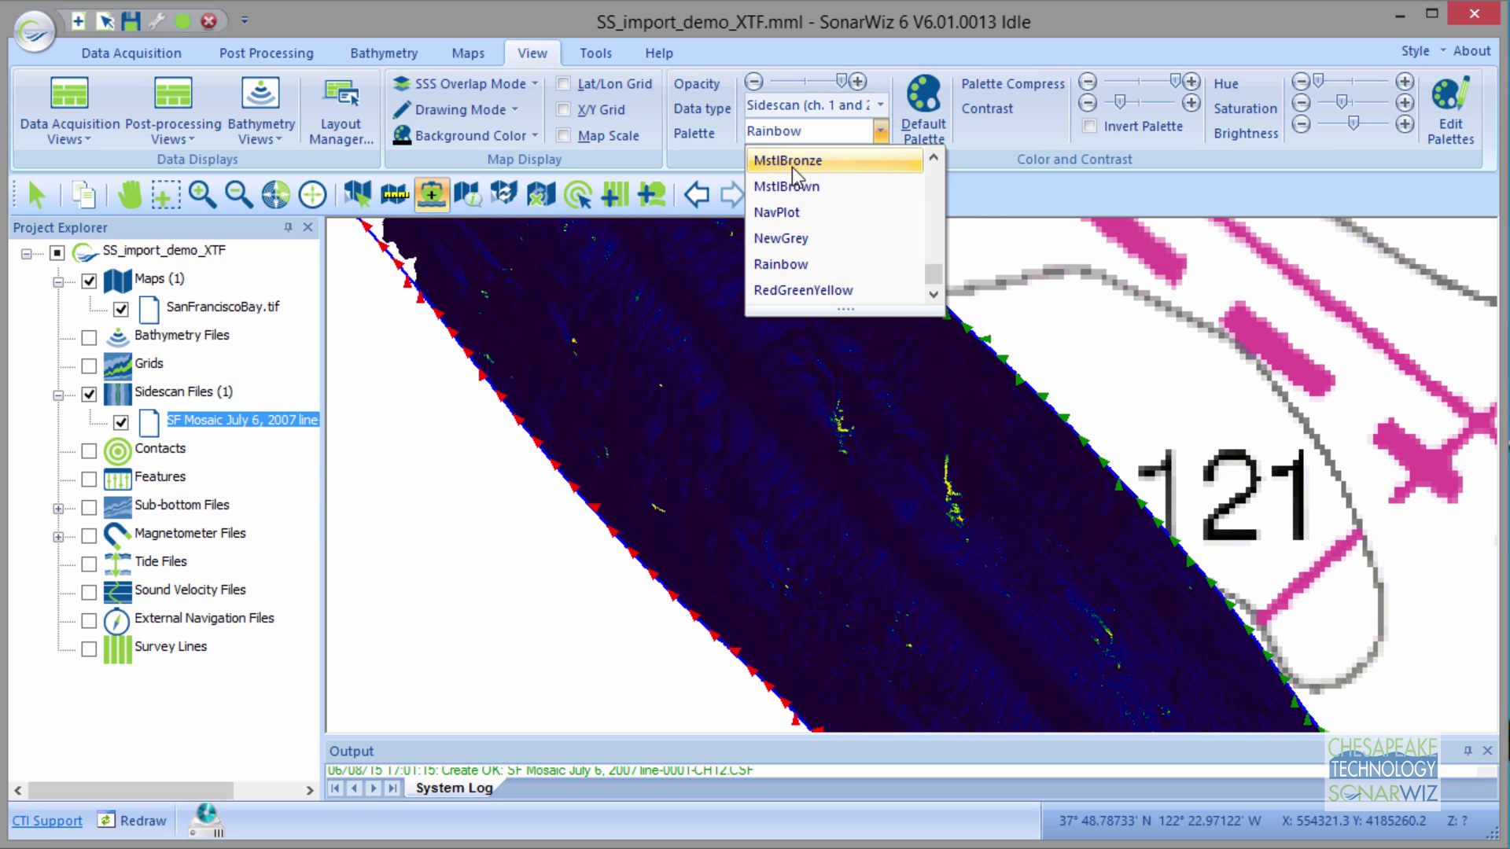
{"action": "left_click", "coordinate": [791, 188]}
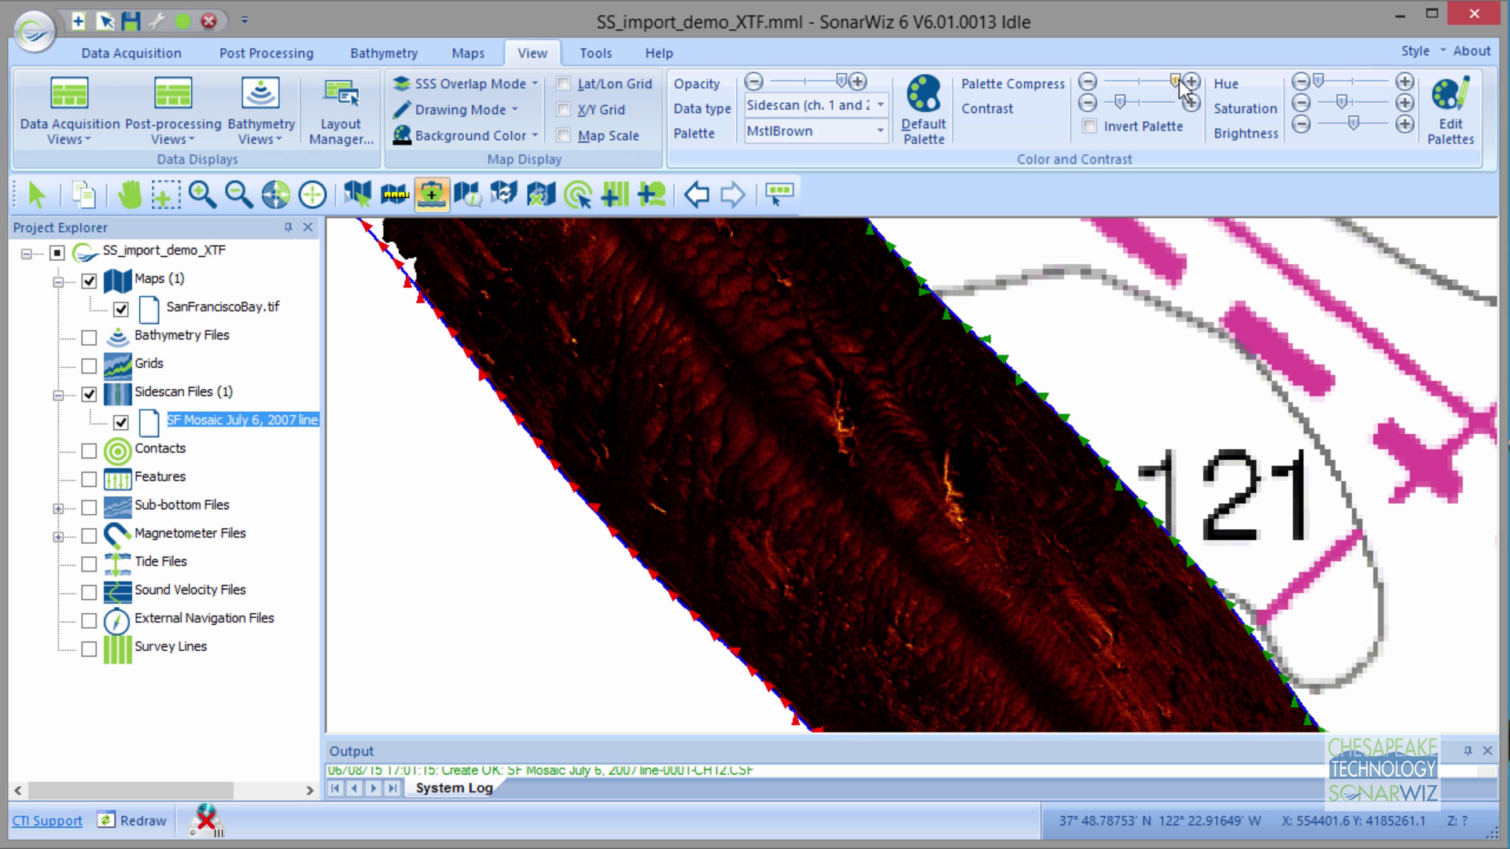
Raise the display contrast, slightly lower the saturation and apply the MstlBronze palette to the sonar line
{"action": "left_click_drag", "start_coordinate": [1172, 82], "coordinate": [1136, 102]}
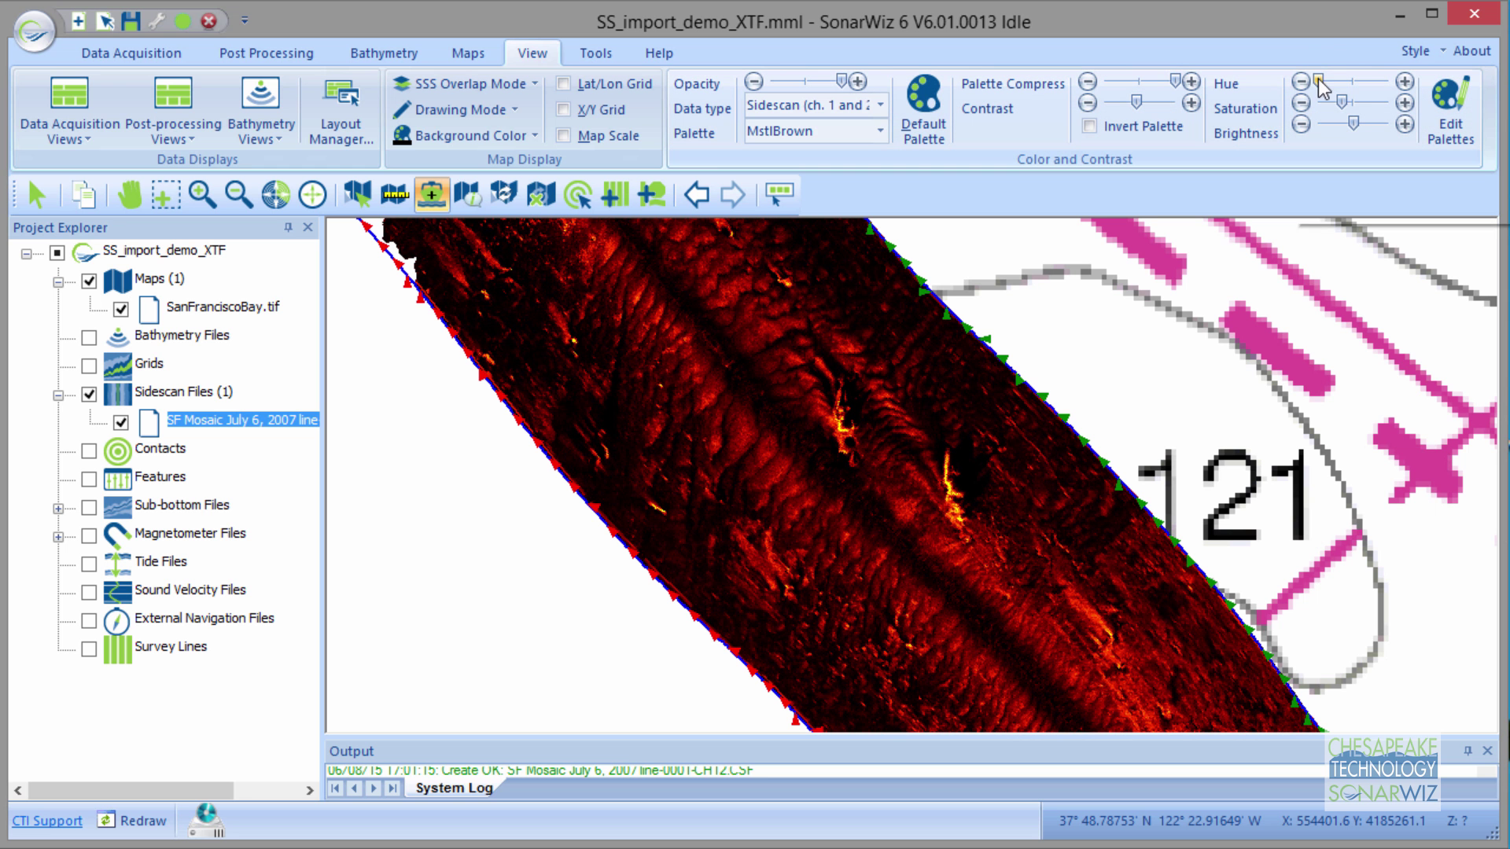
{"action": "left_click_drag", "start_coordinate": [1321, 84], "coordinate": [1354, 130]}
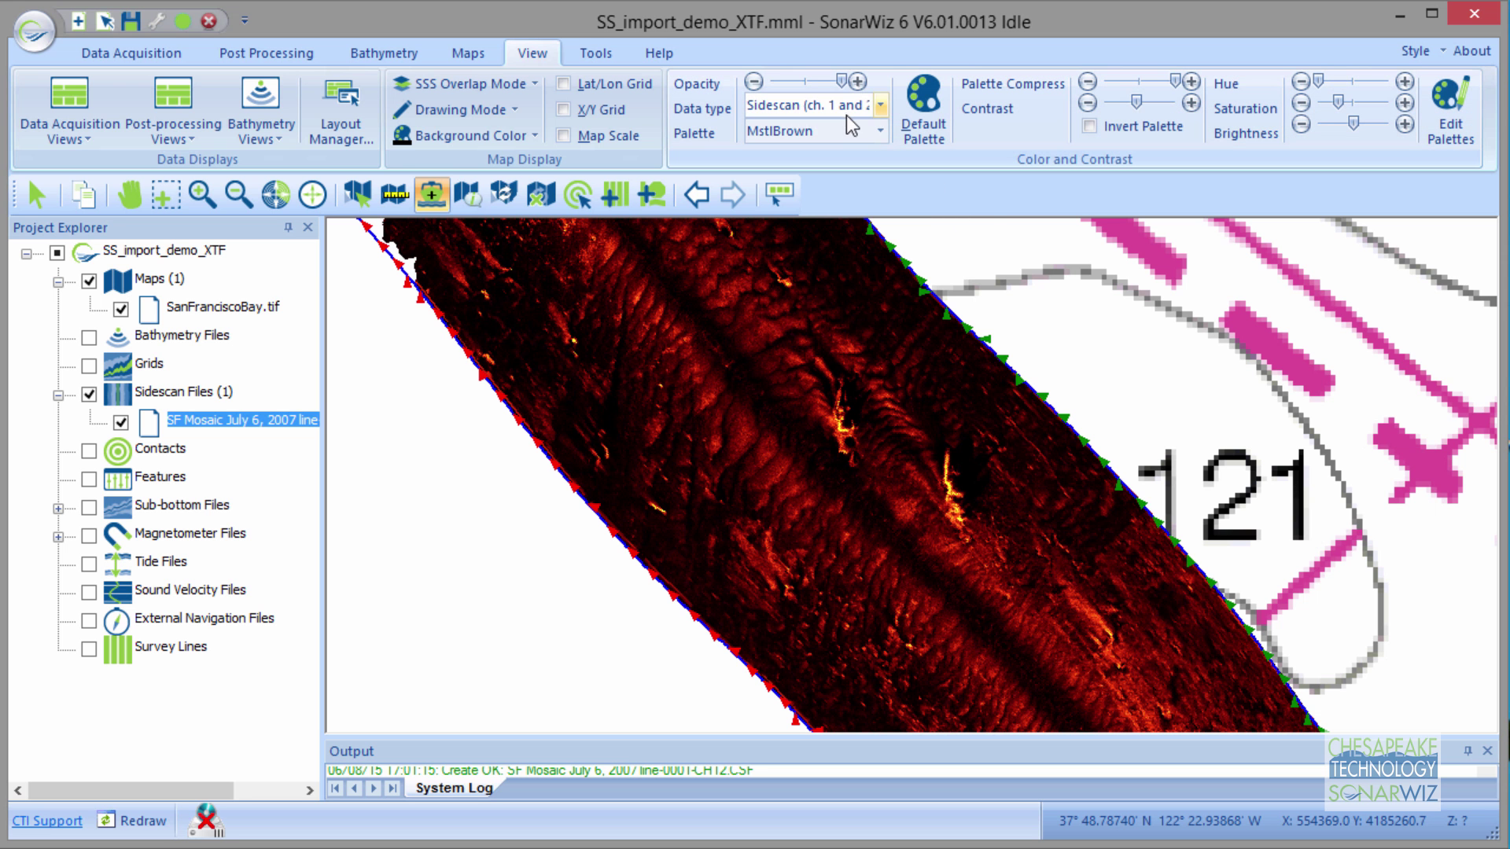
{"action": "left_click", "coordinate": [881, 130]}
{"action": "left_click", "coordinate": [804, 167]}
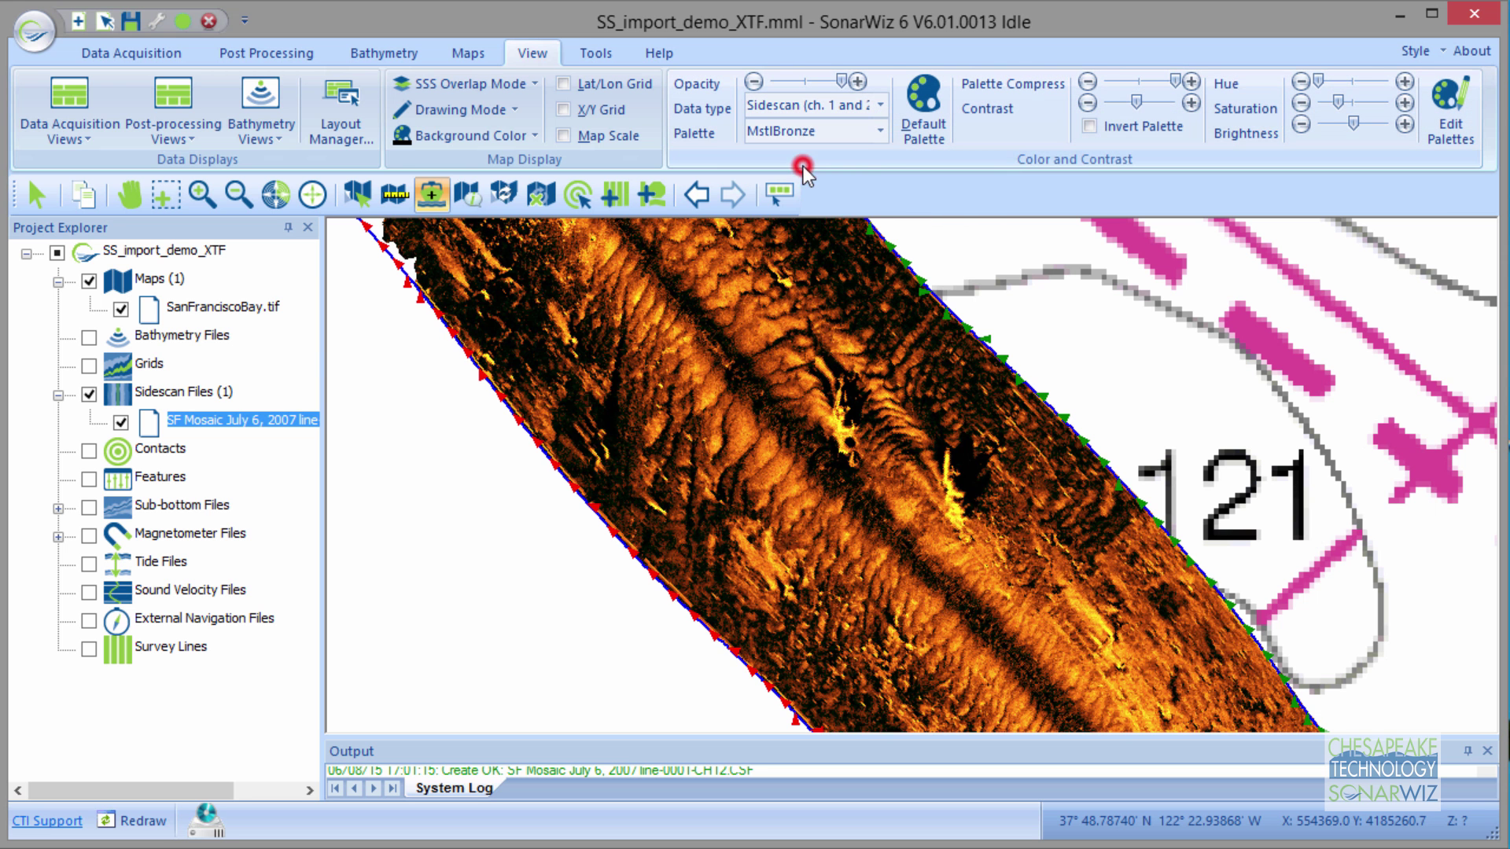
{"action": "left_click", "coordinate": [1339, 100]}
{"action": "left_click_drag", "start_coordinate": [1337, 101], "coordinate": [1337, 104]}
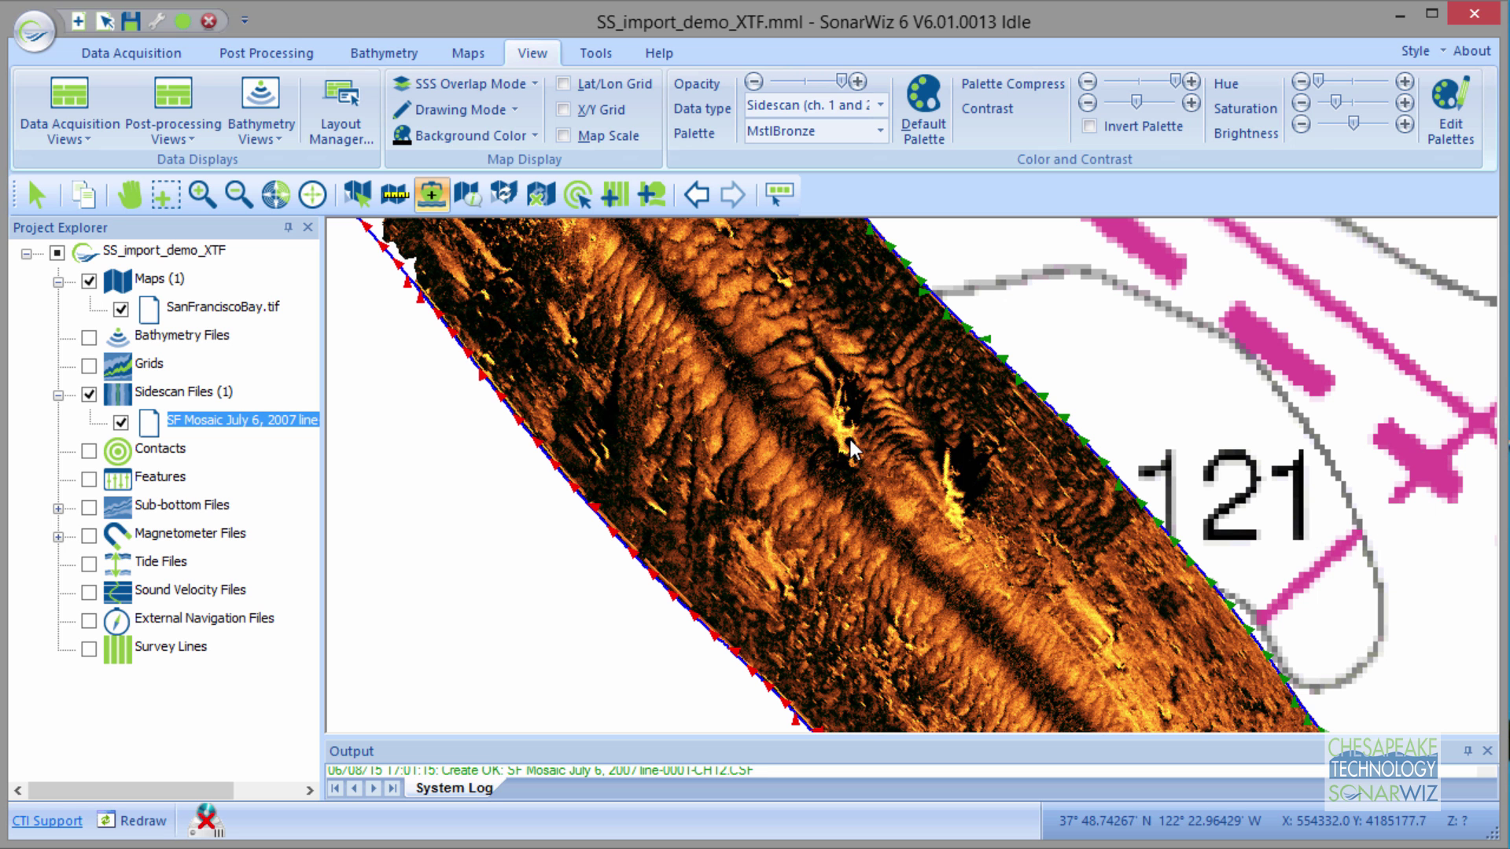
Open the sonar line's waterfall view at the bright target near its centre and widen the window to show the full starboard side
{"action": "left_click", "coordinate": [579, 203]}
{"action": "left_click", "coordinate": [840, 409]}
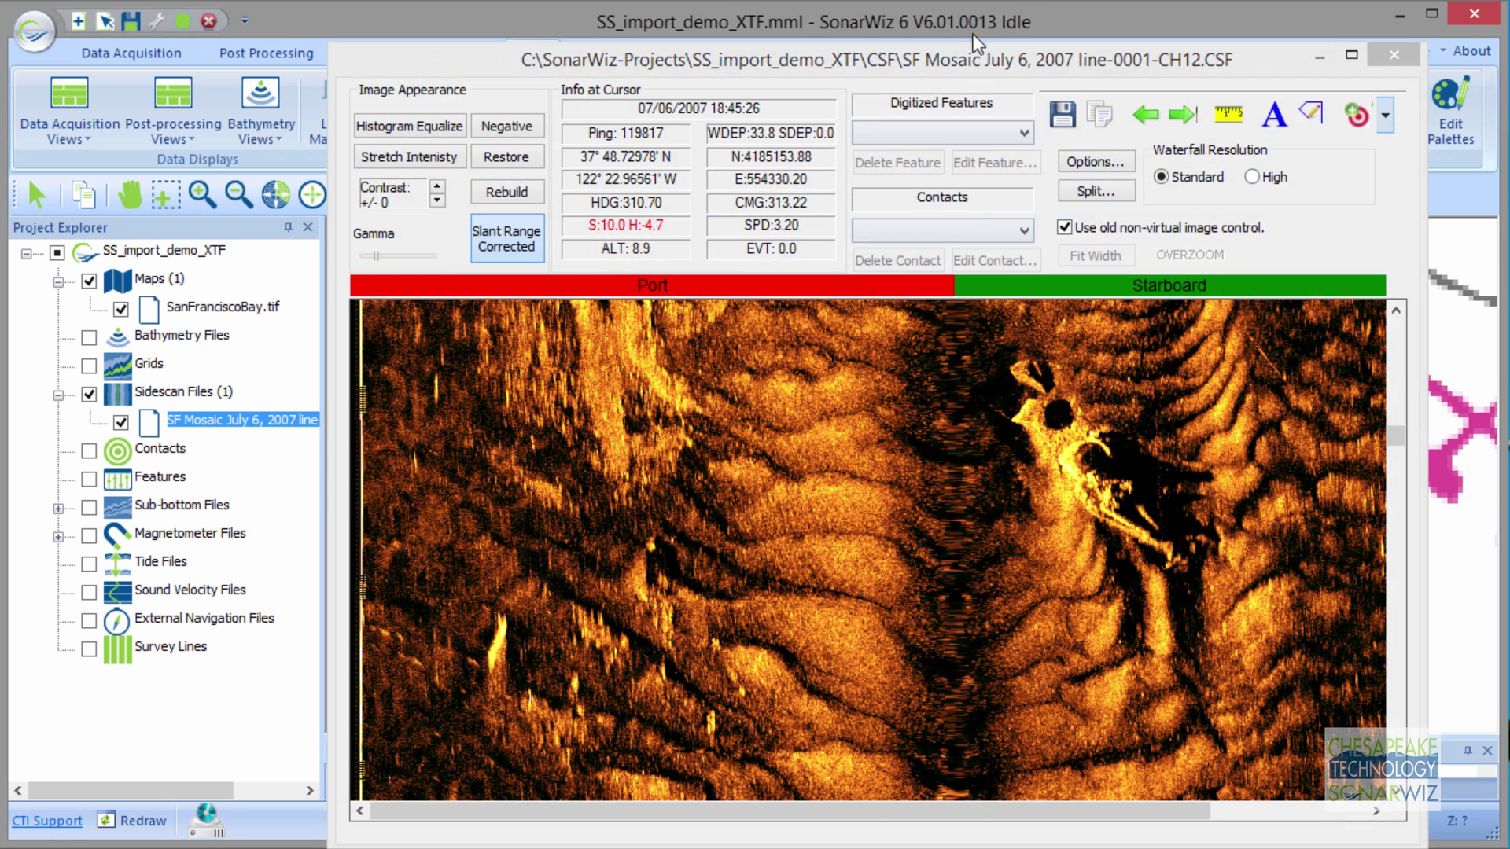
{"action": "left_click_drag", "start_coordinate": [956, 22], "coordinate": [847, 20]}
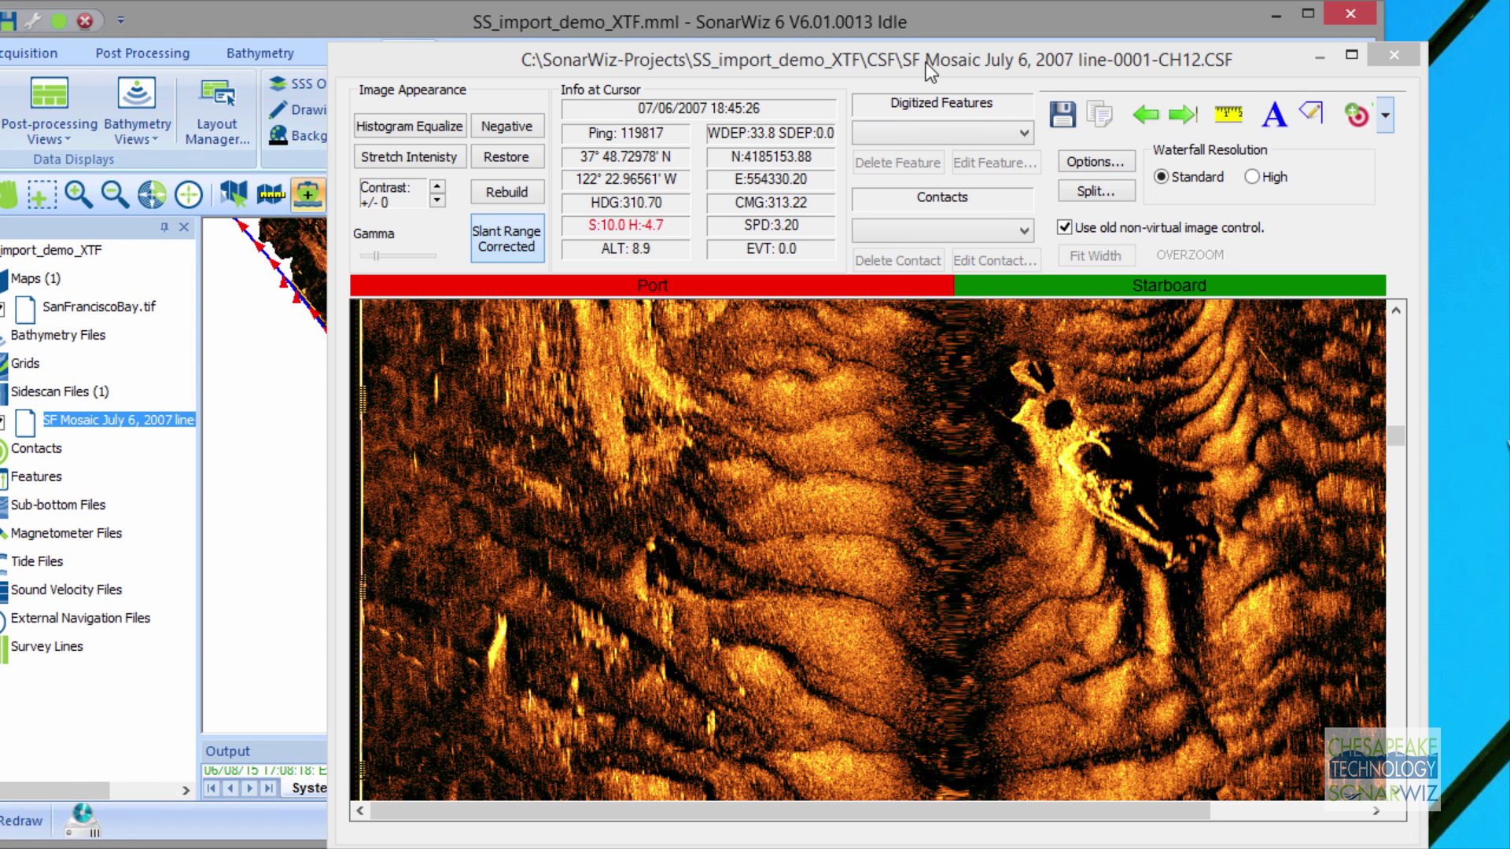
{"action": "left_click_drag", "start_coordinate": [927, 63], "coordinate": [701, 44]}
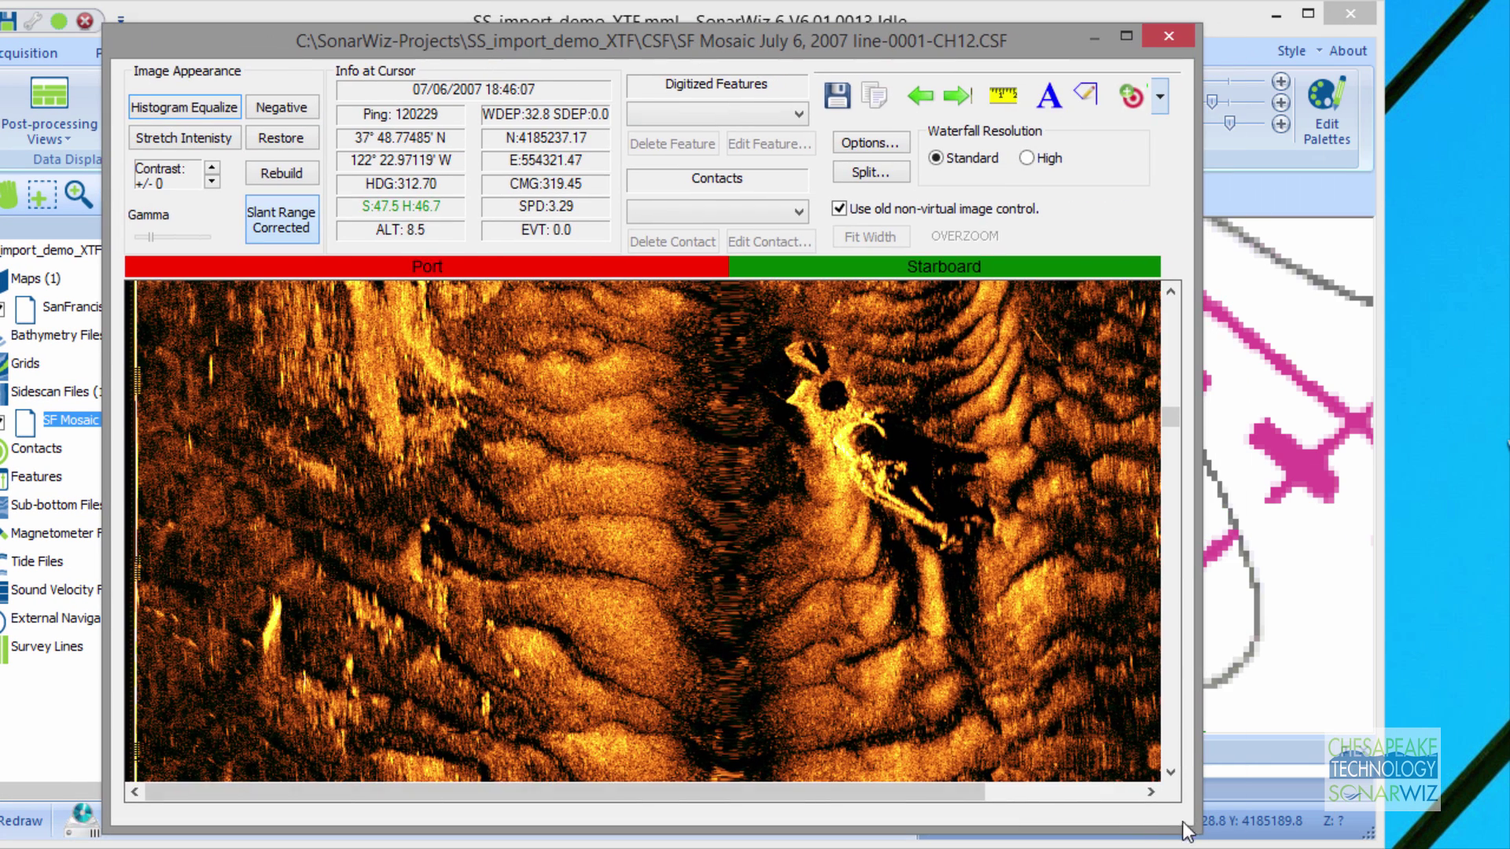
{"action": "left_click_drag", "start_coordinate": [1192, 824], "coordinate": [1506, 827]}
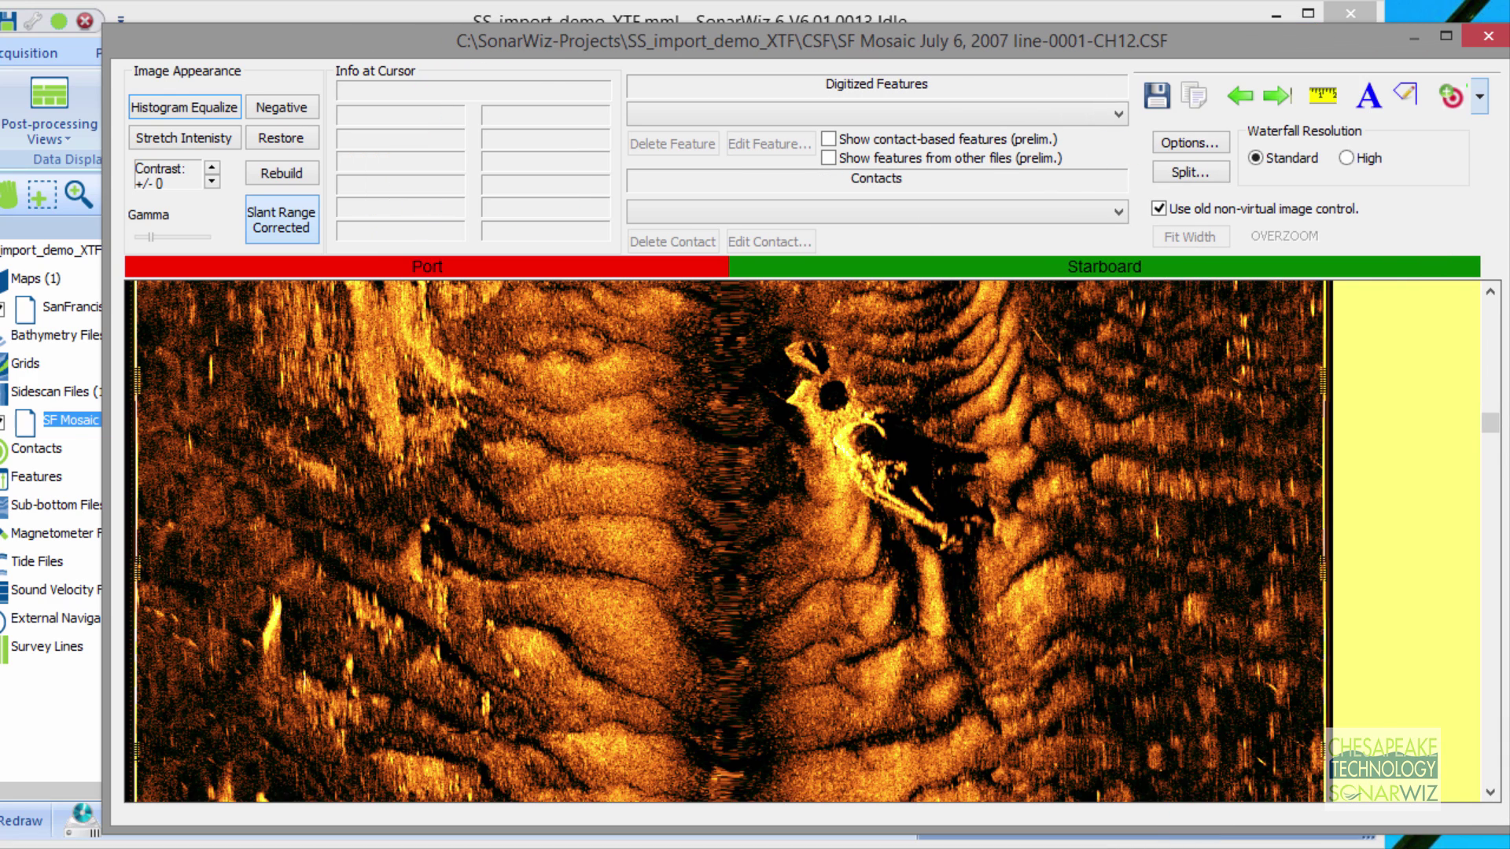
Mark a contact on the bright target beside the nadir on the starboard side and close the waterfall view
{"action": "mouse_move", "coordinate": [1490, 416]}
{"action": "left_mouse_down"}
{"action": "mouse_move", "coordinate": [1470, 330]}
{"action": "mouse_move", "coordinate": [1500, 390]}
{"action": "mouse_move", "coordinate": [1499, 544]}
{"action": "mouse_move", "coordinate": [1502, 405]}
{"action": "mouse_move", "coordinate": [1476, 297]}
{"action": "mouse_move", "coordinate": [1492, 437]}
{"action": "left_mouse_up"}
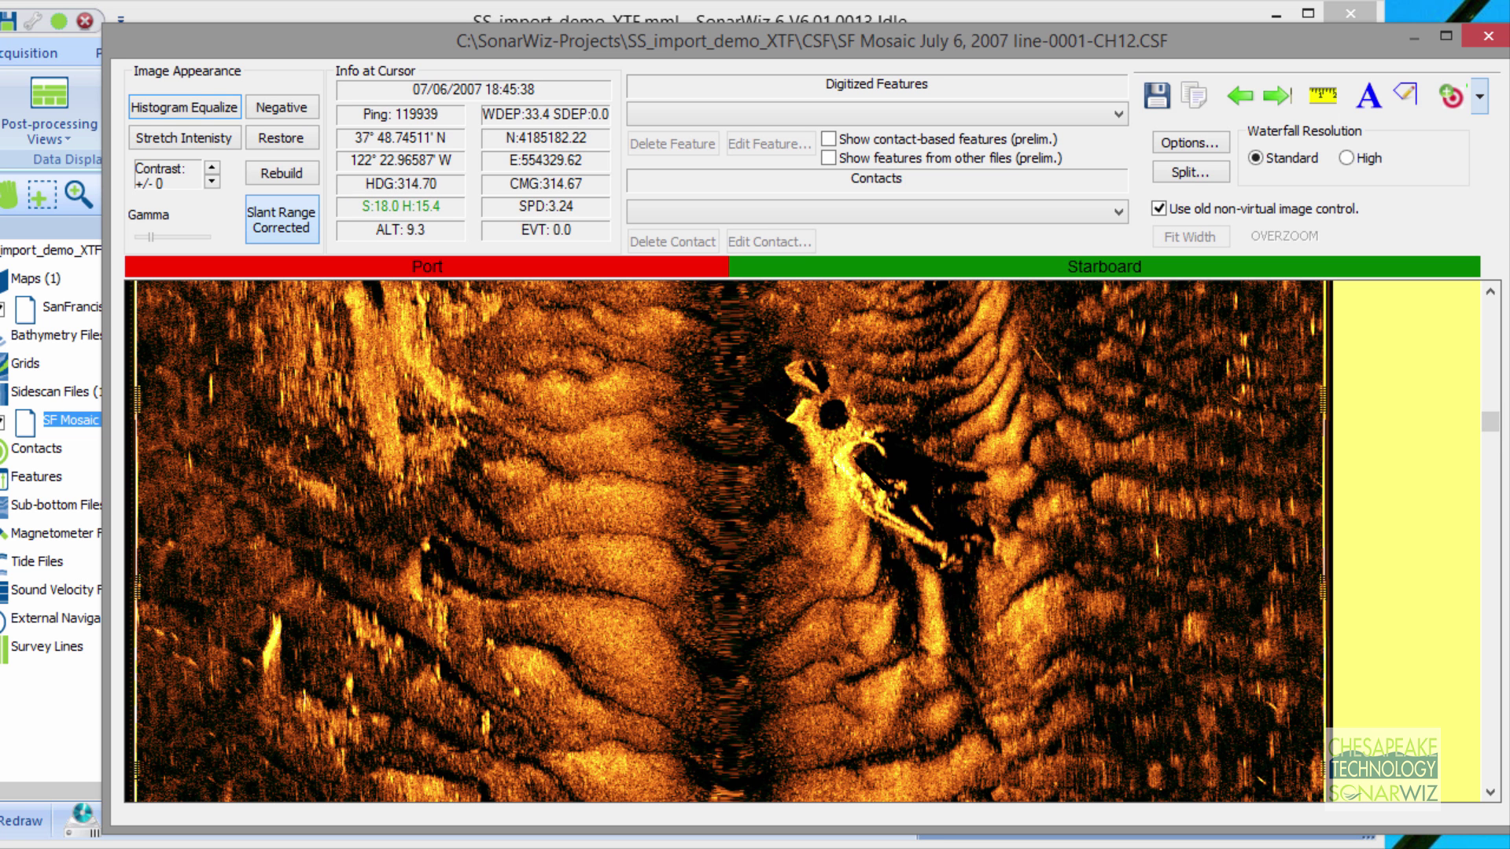
{"action": "left_click", "coordinate": [854, 457]}
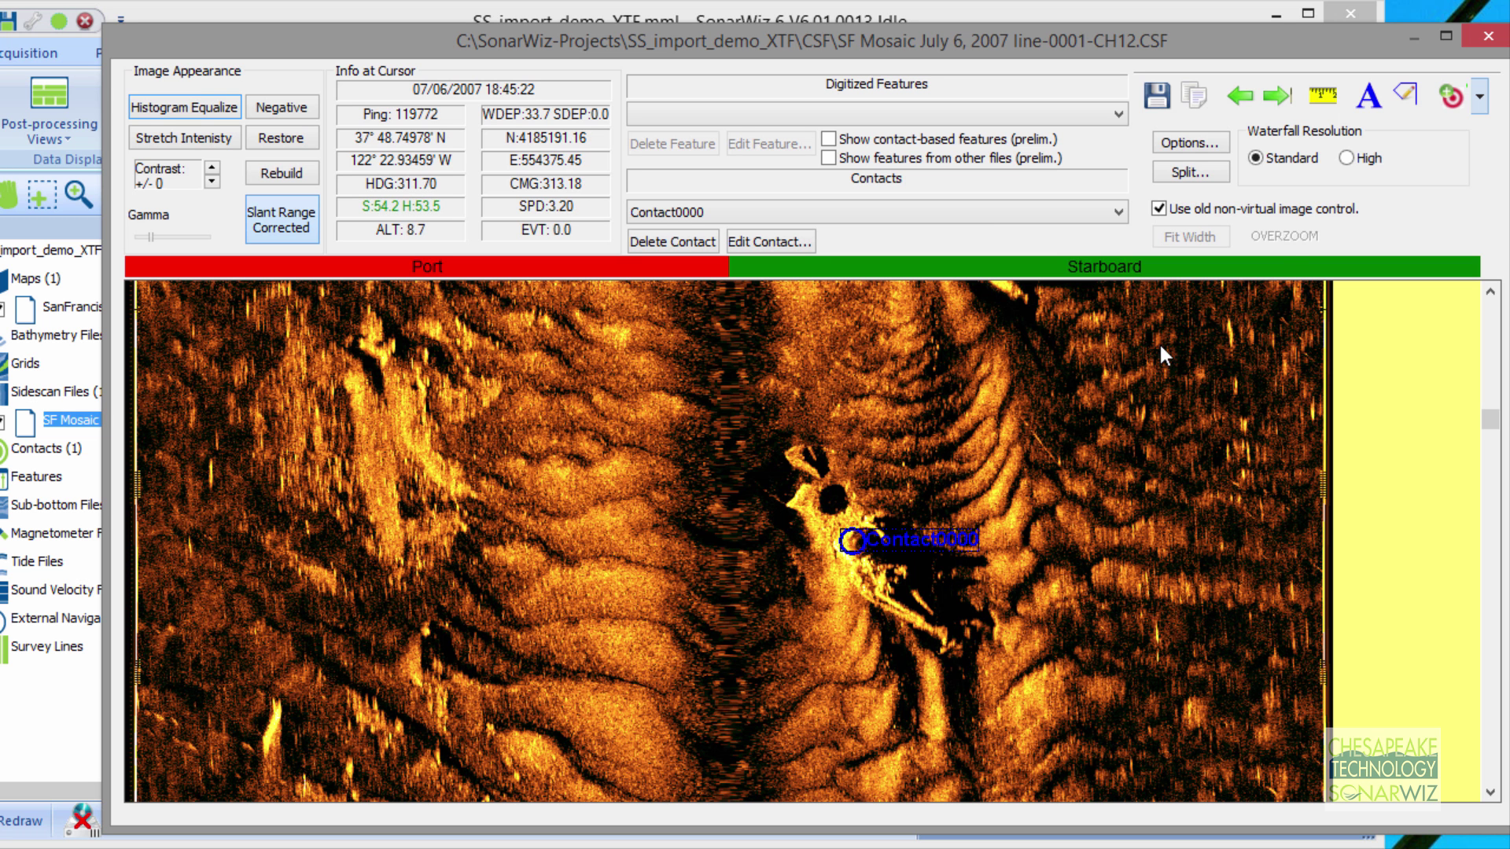
{"action": "left_click", "coordinate": [1488, 36]}
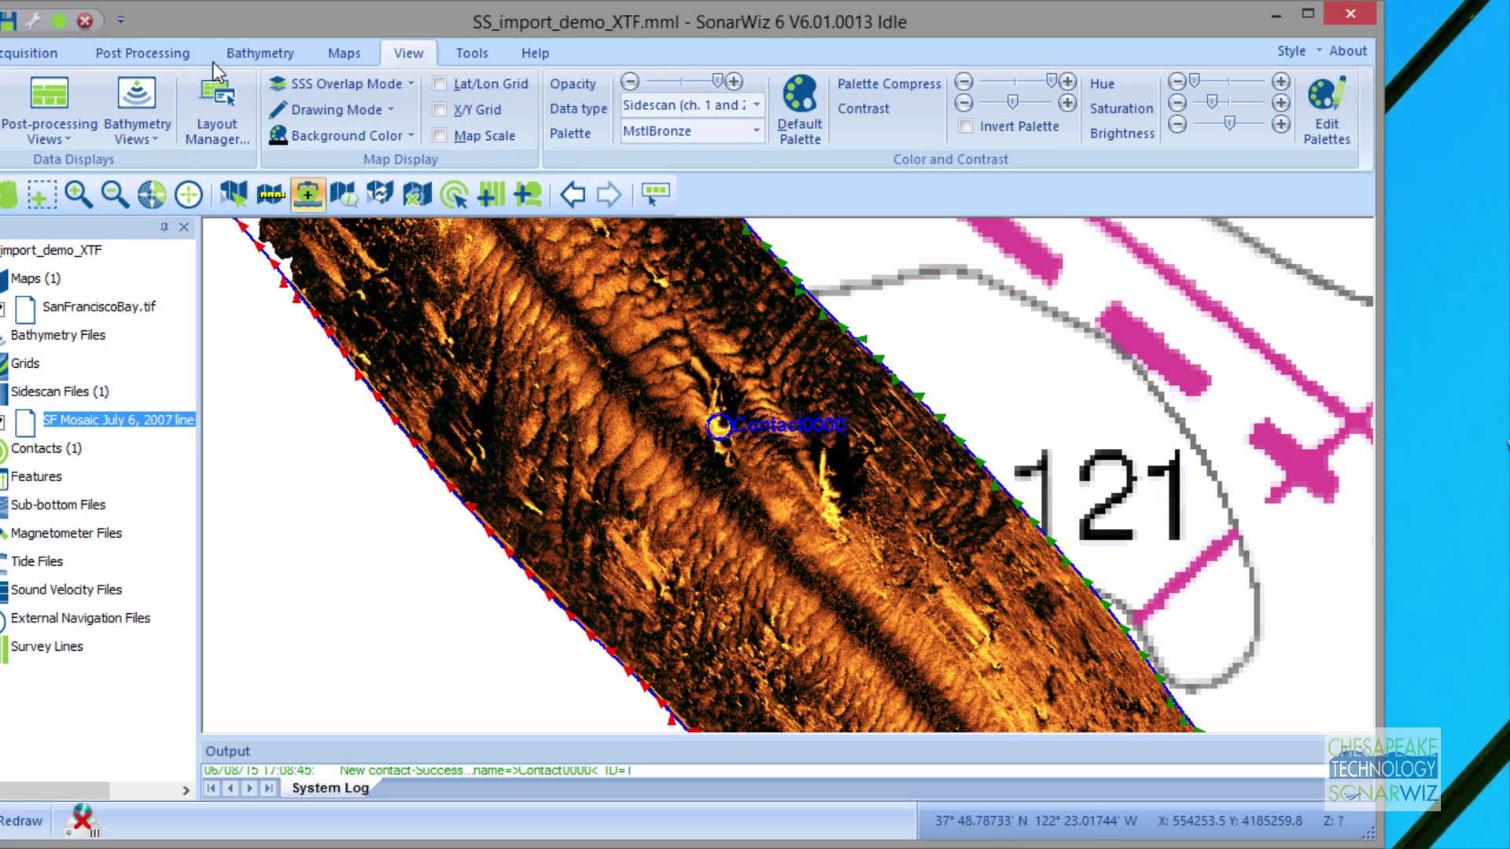
Bring the whole main window back into view and examine the project's contact in the Contact Manager
{"action": "left_click_drag", "start_coordinate": [318, 14], "coordinate": [445, 30]}
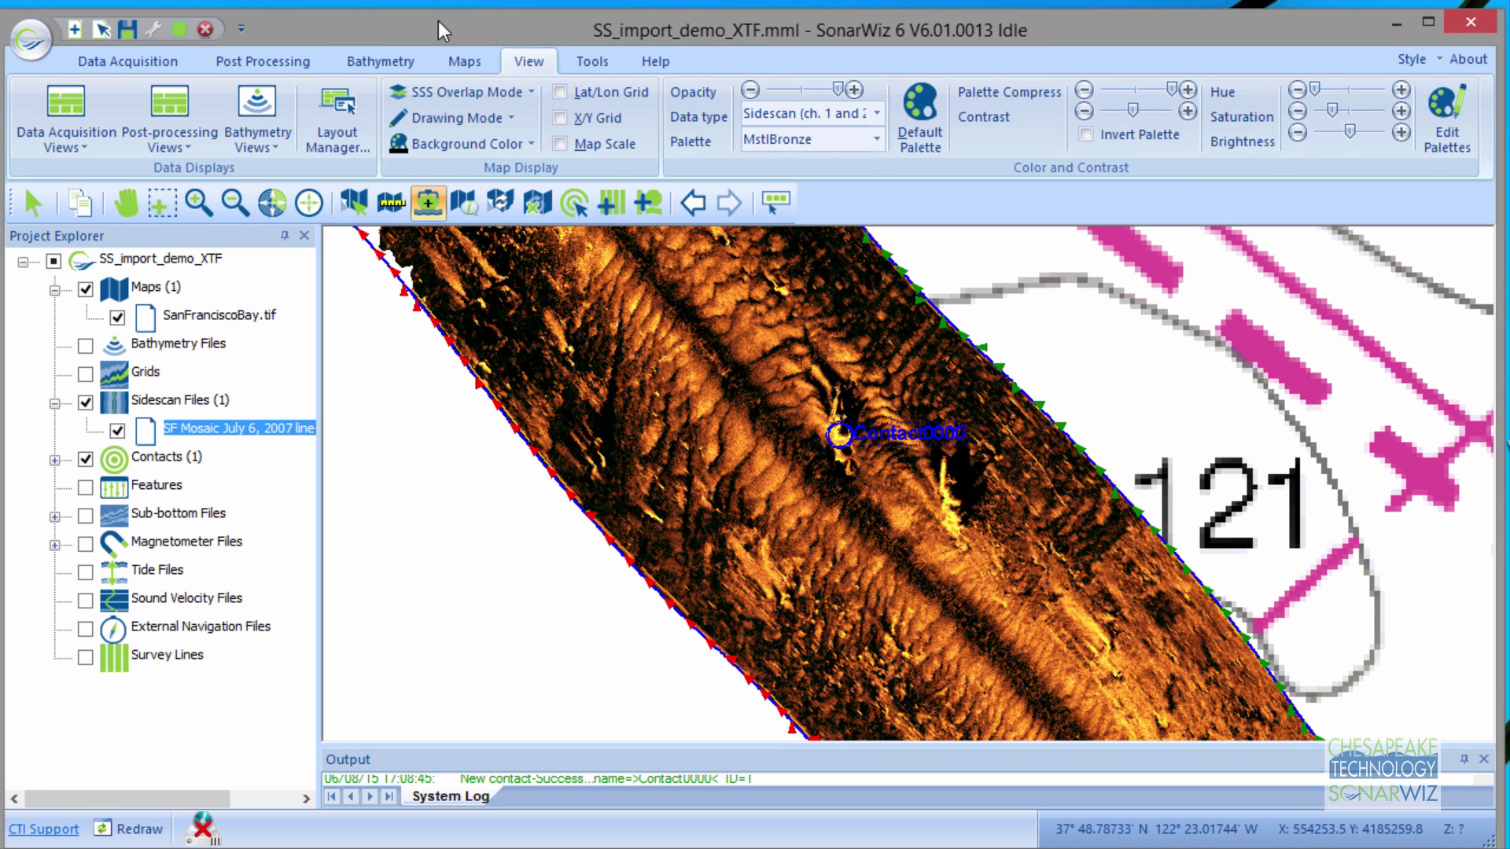
{"action": "left_click", "coordinate": [240, 67]}
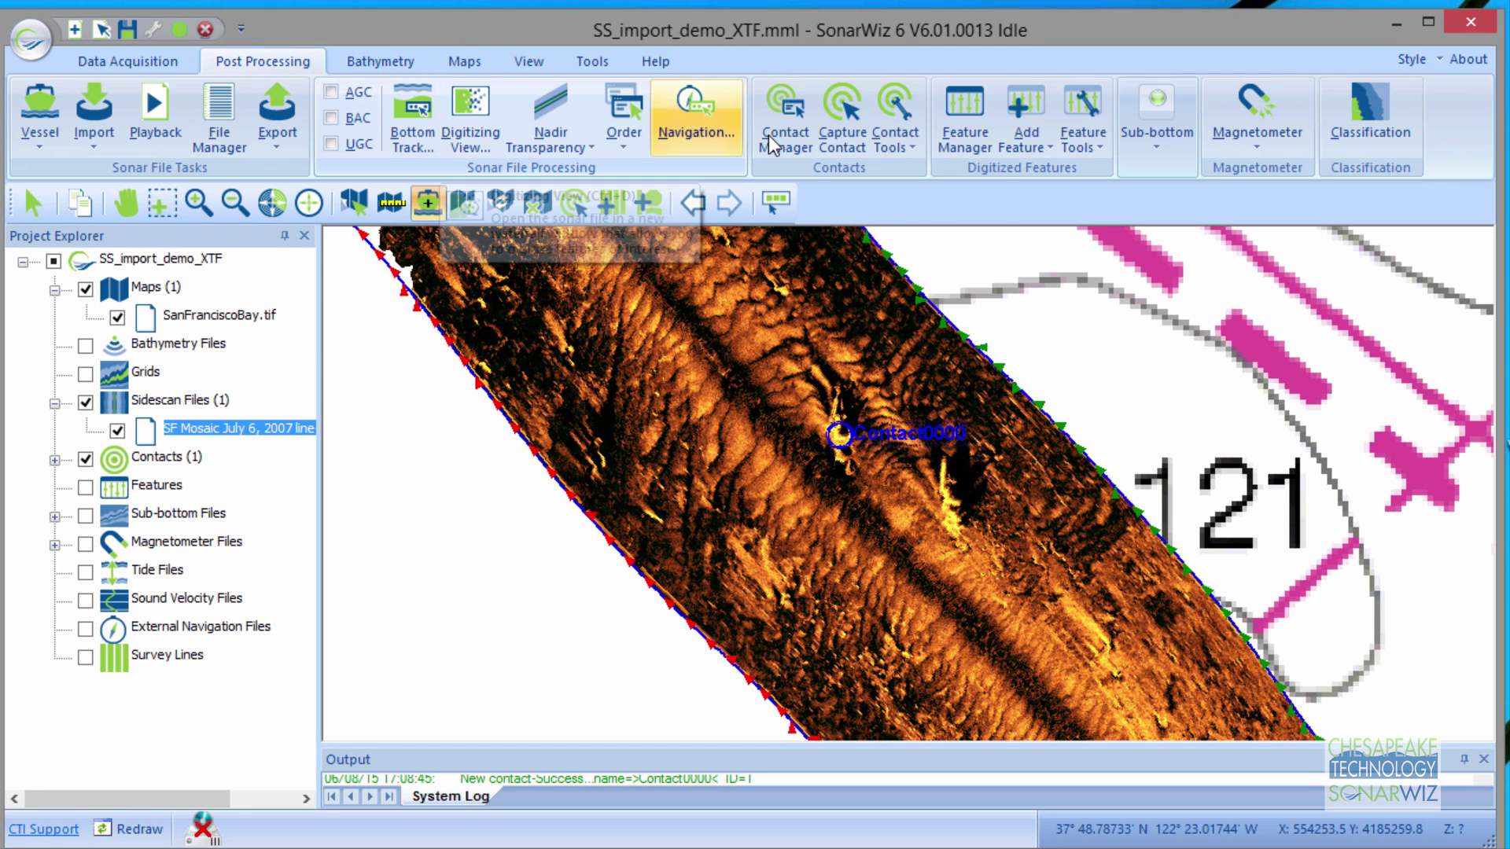
{"action": "left_click", "coordinate": [793, 106]}
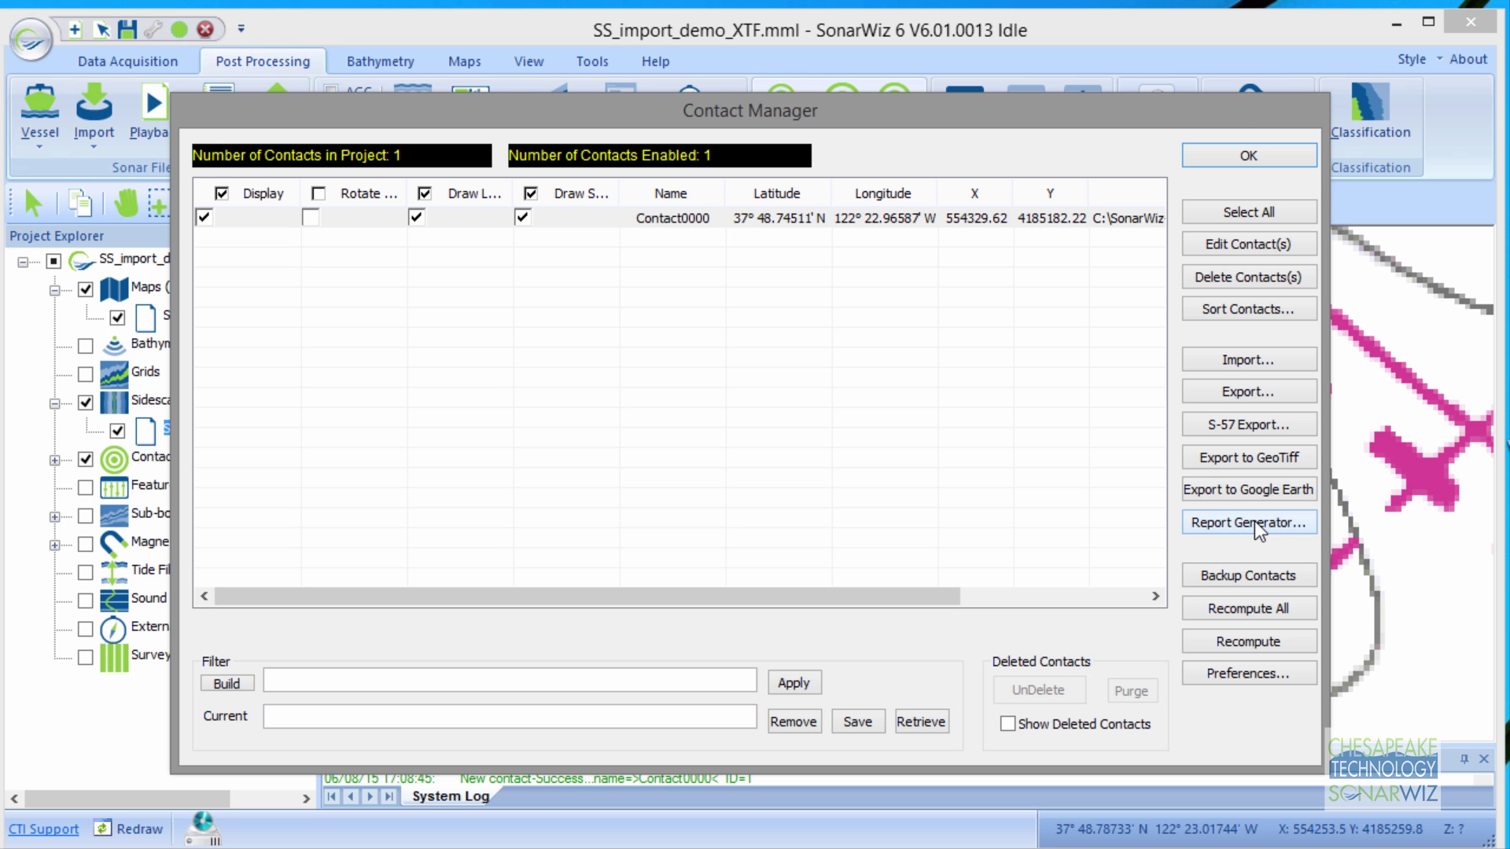
{"action": "left_click", "coordinate": [1253, 153]}
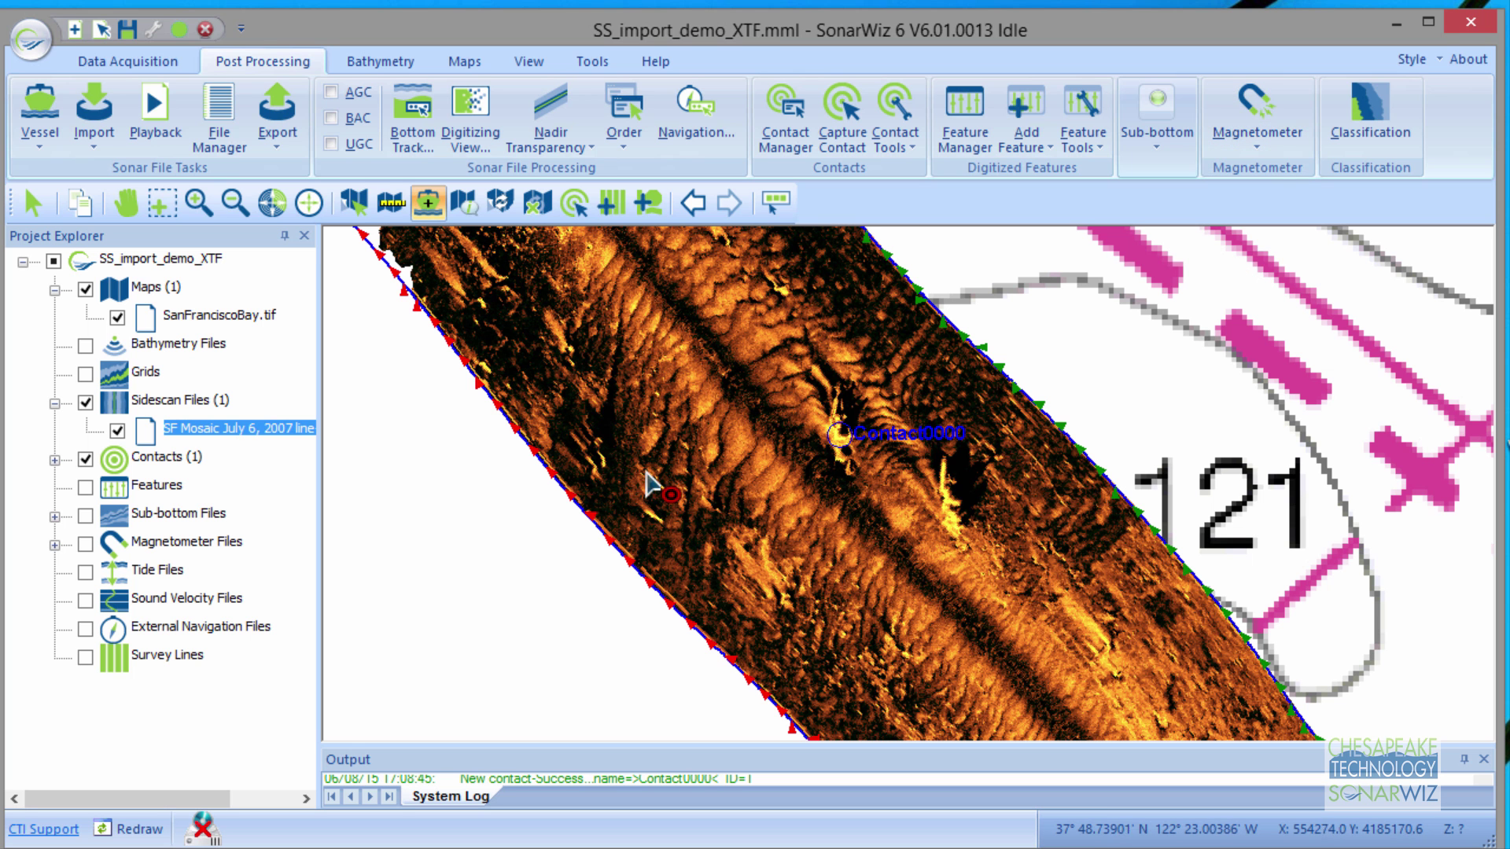
Import the sidescan files SF Mosaic July 6, 2007 line-0002 through line-0005 with the default import settings
{"action": "left_click", "coordinate": [103, 138]}
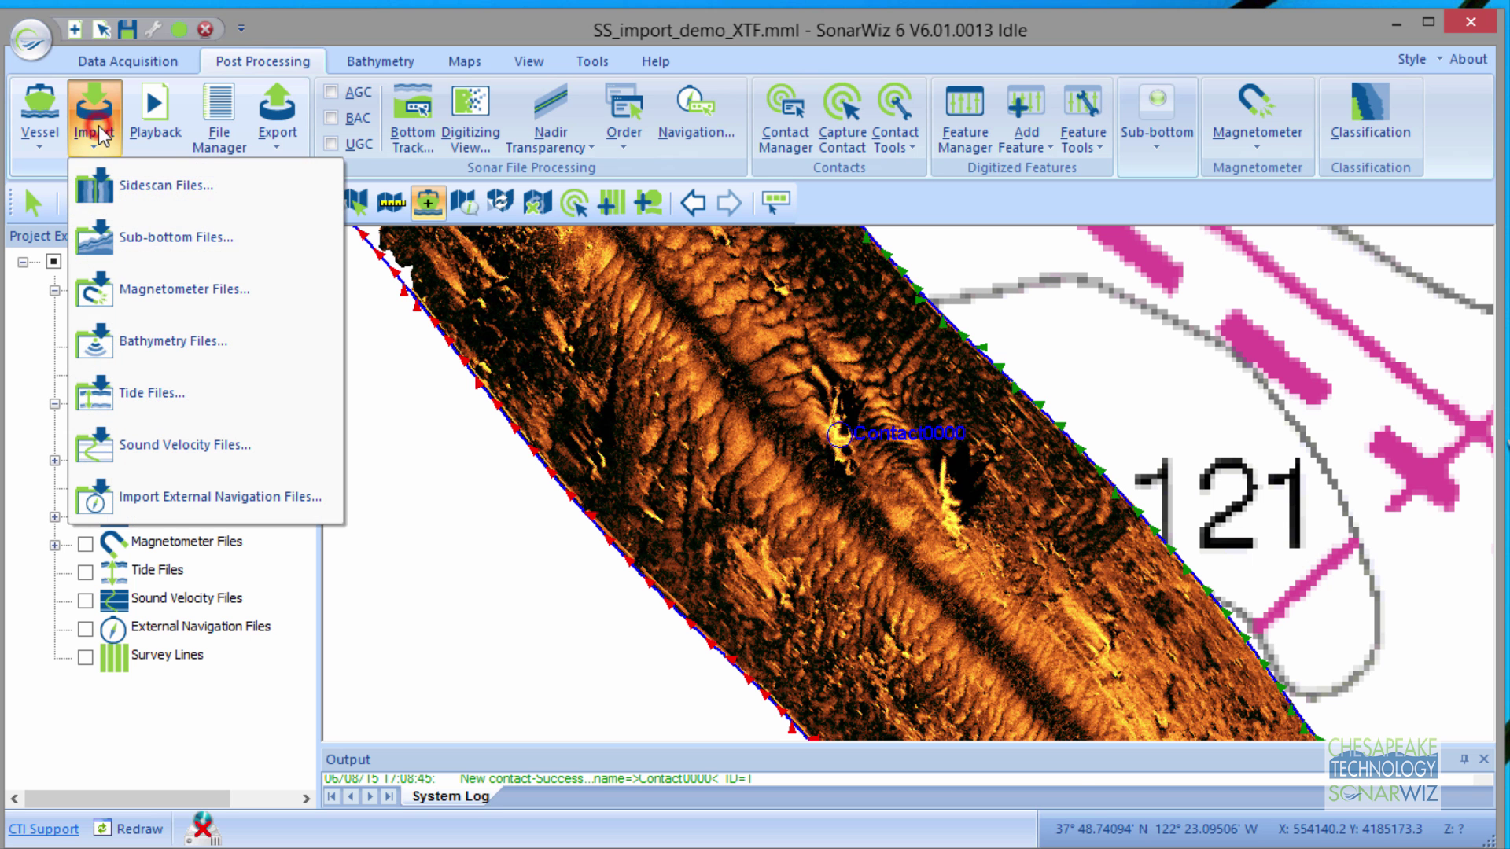
{"action": "left_click", "coordinate": [147, 188]}
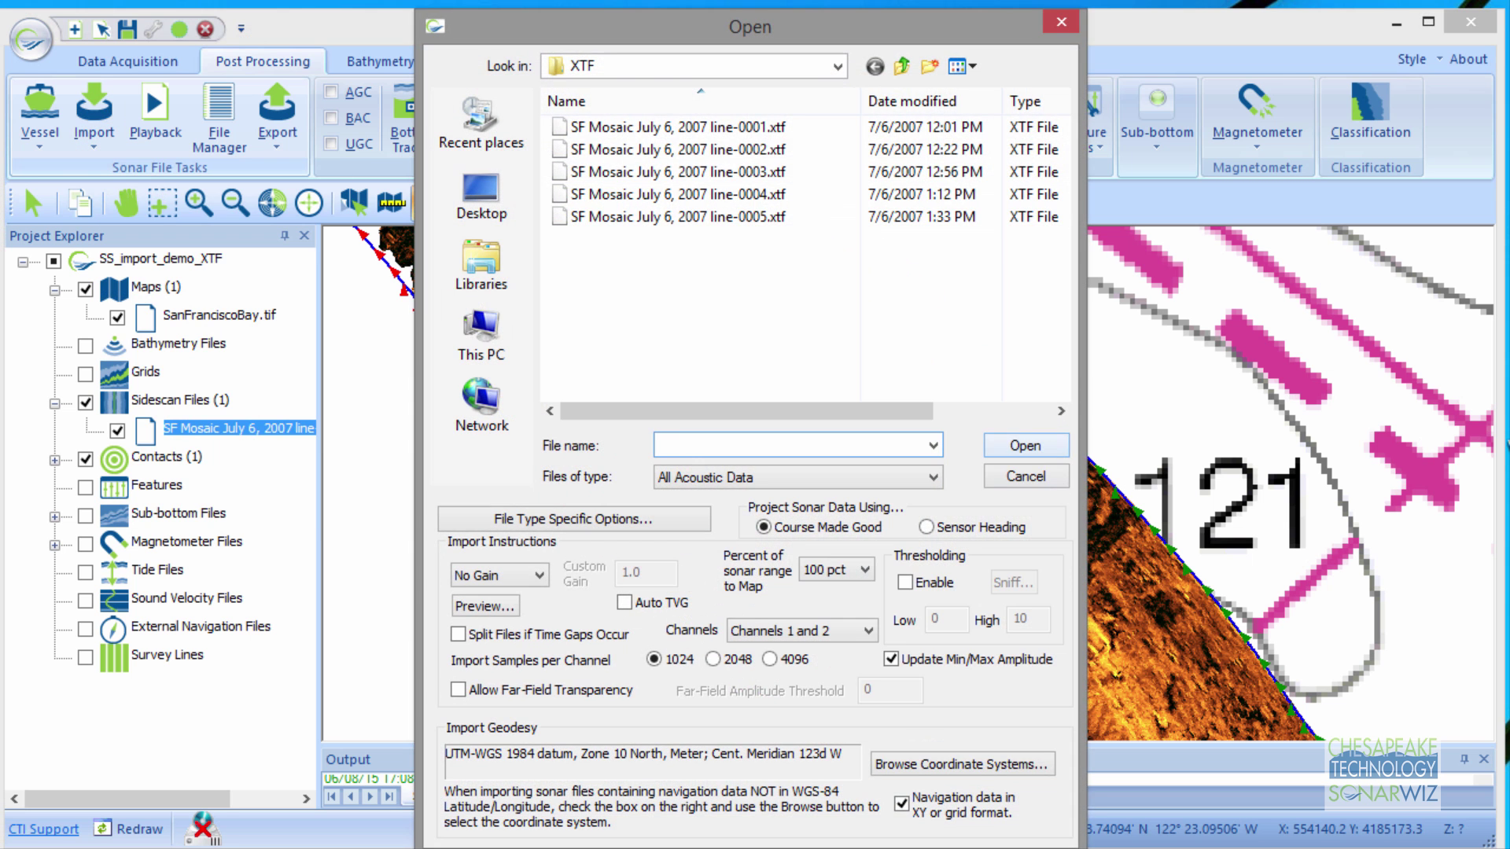
{"action": "left_click", "coordinate": [633, 151]}
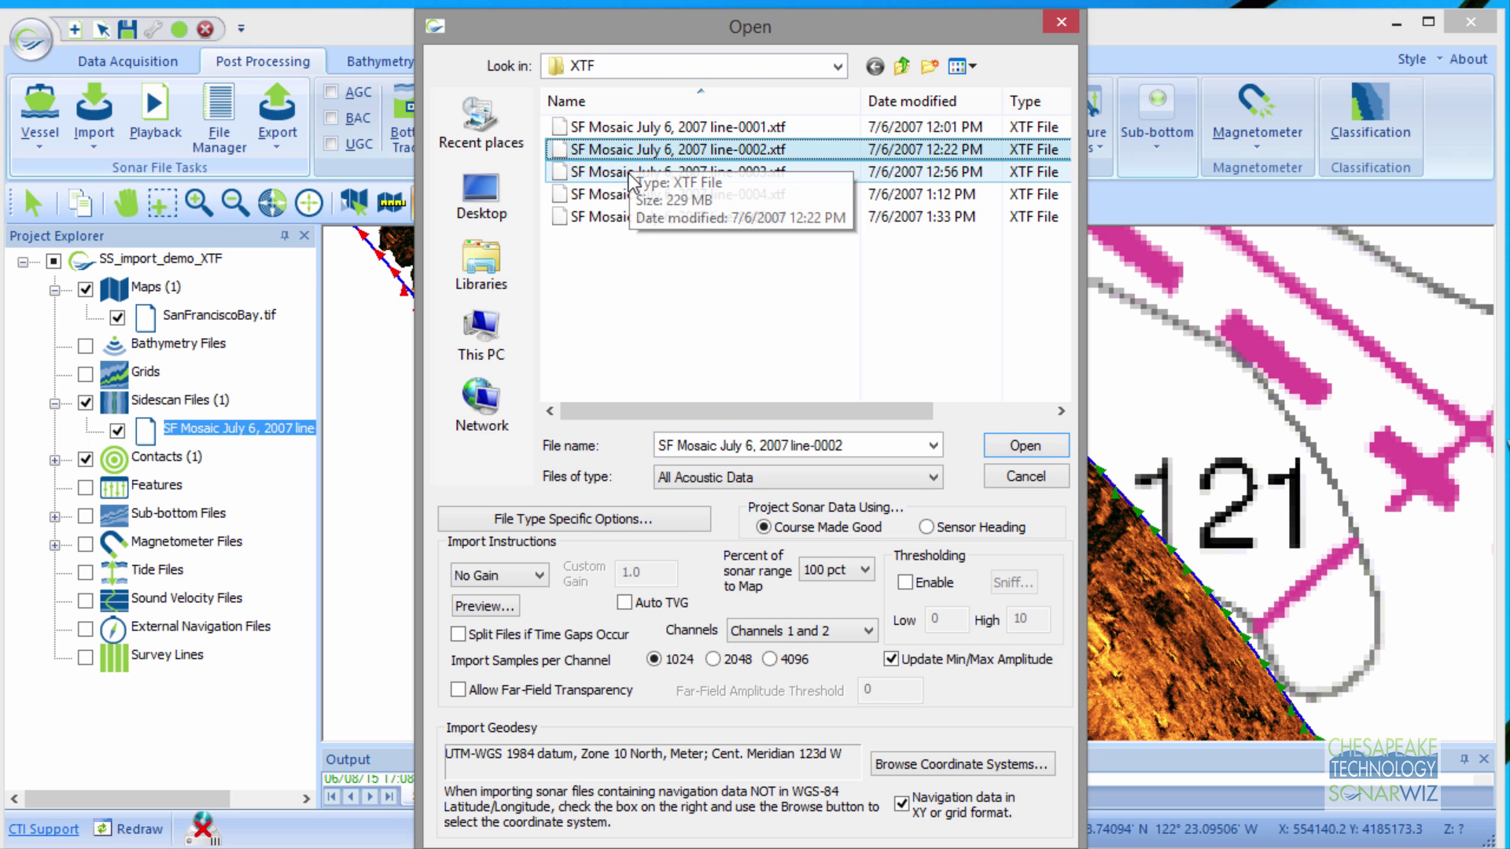
{"action": "left_click", "coordinate": [628, 219], "text": "shift"}
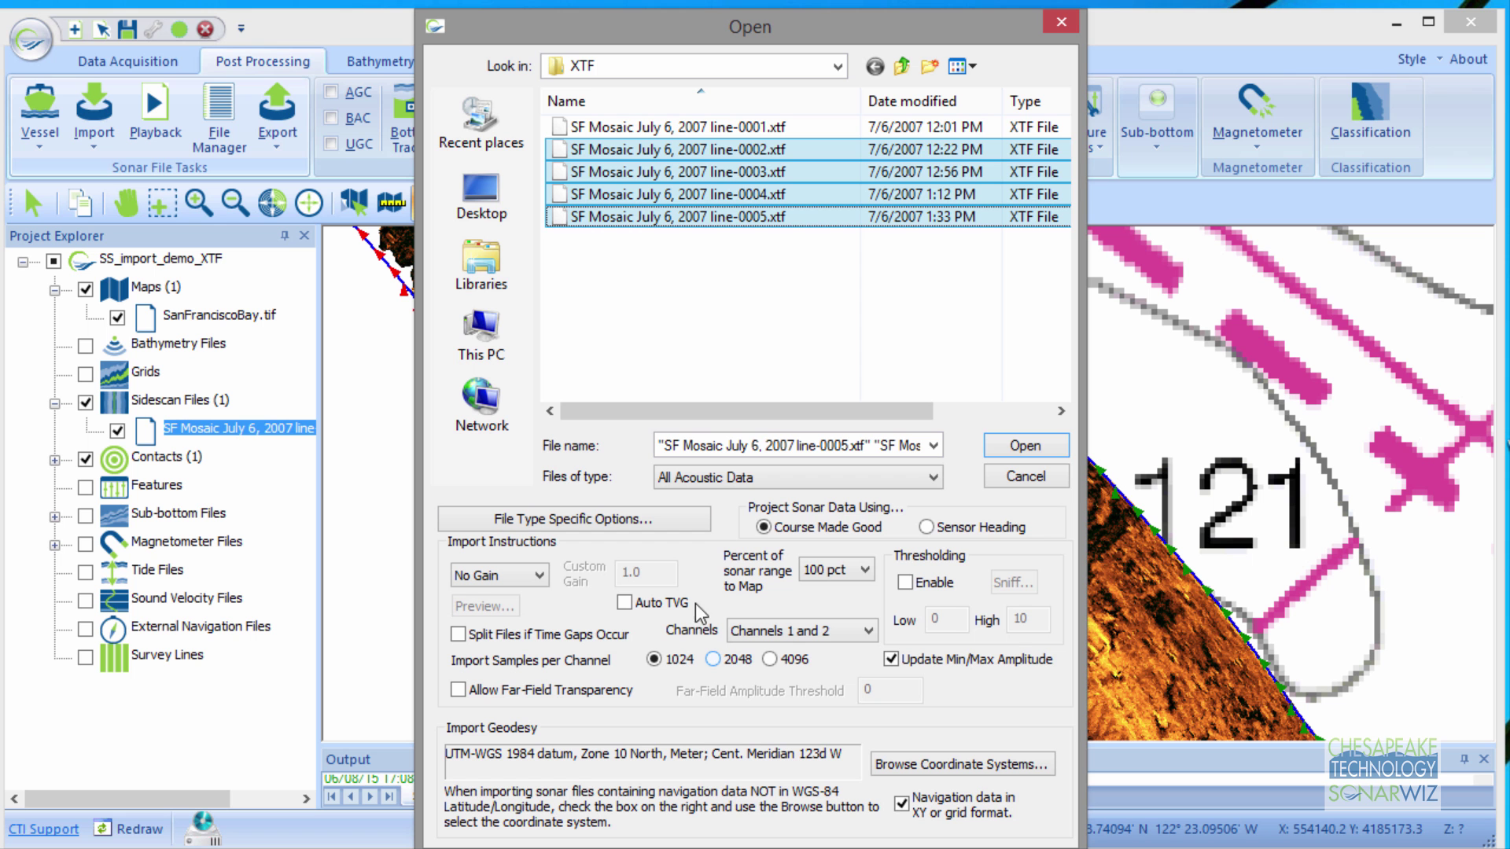
{"action": "left_click", "coordinate": [1025, 448]}
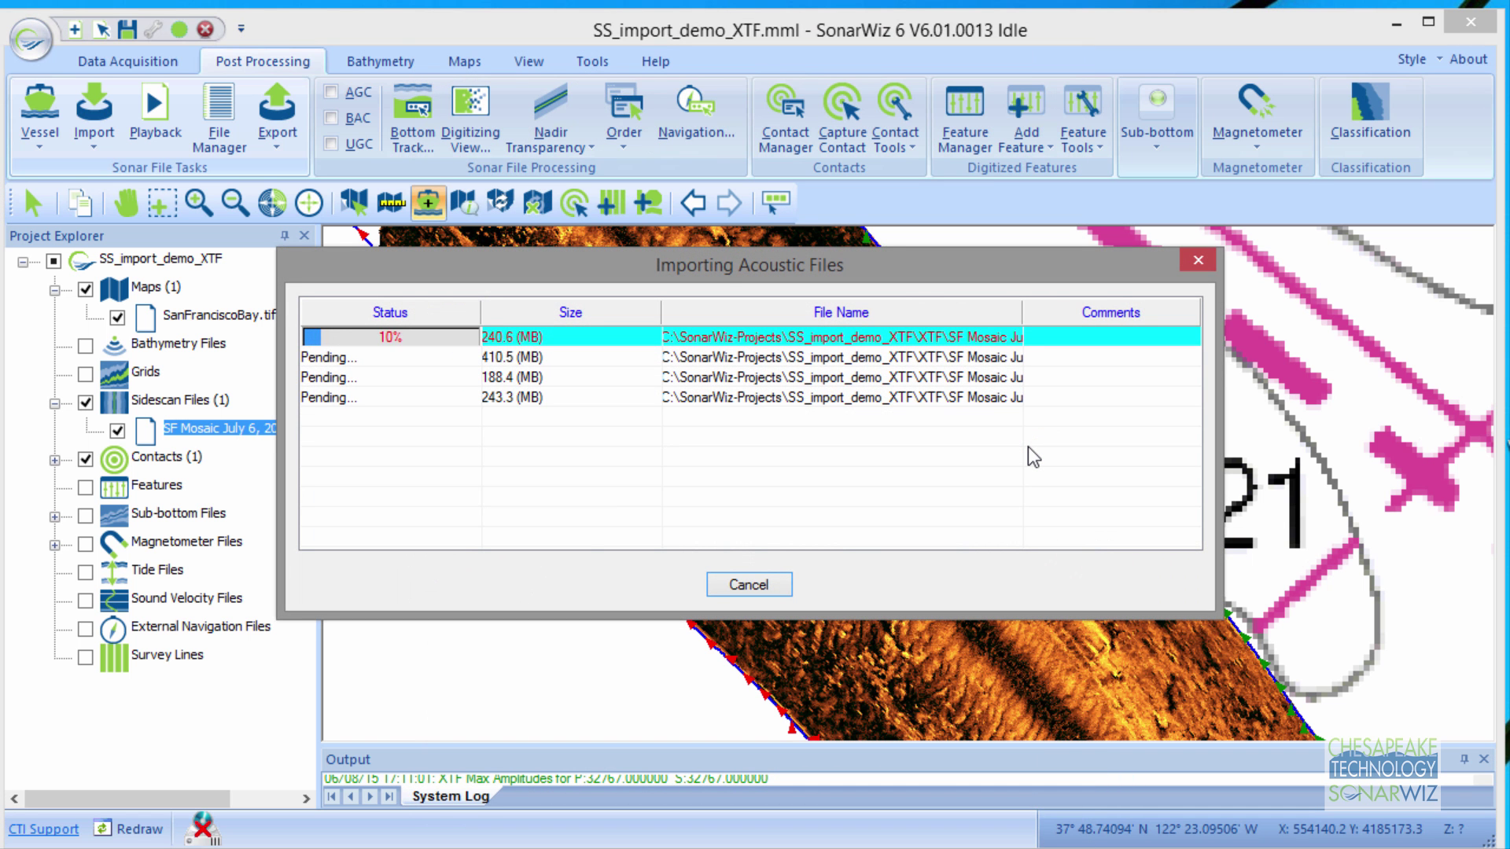
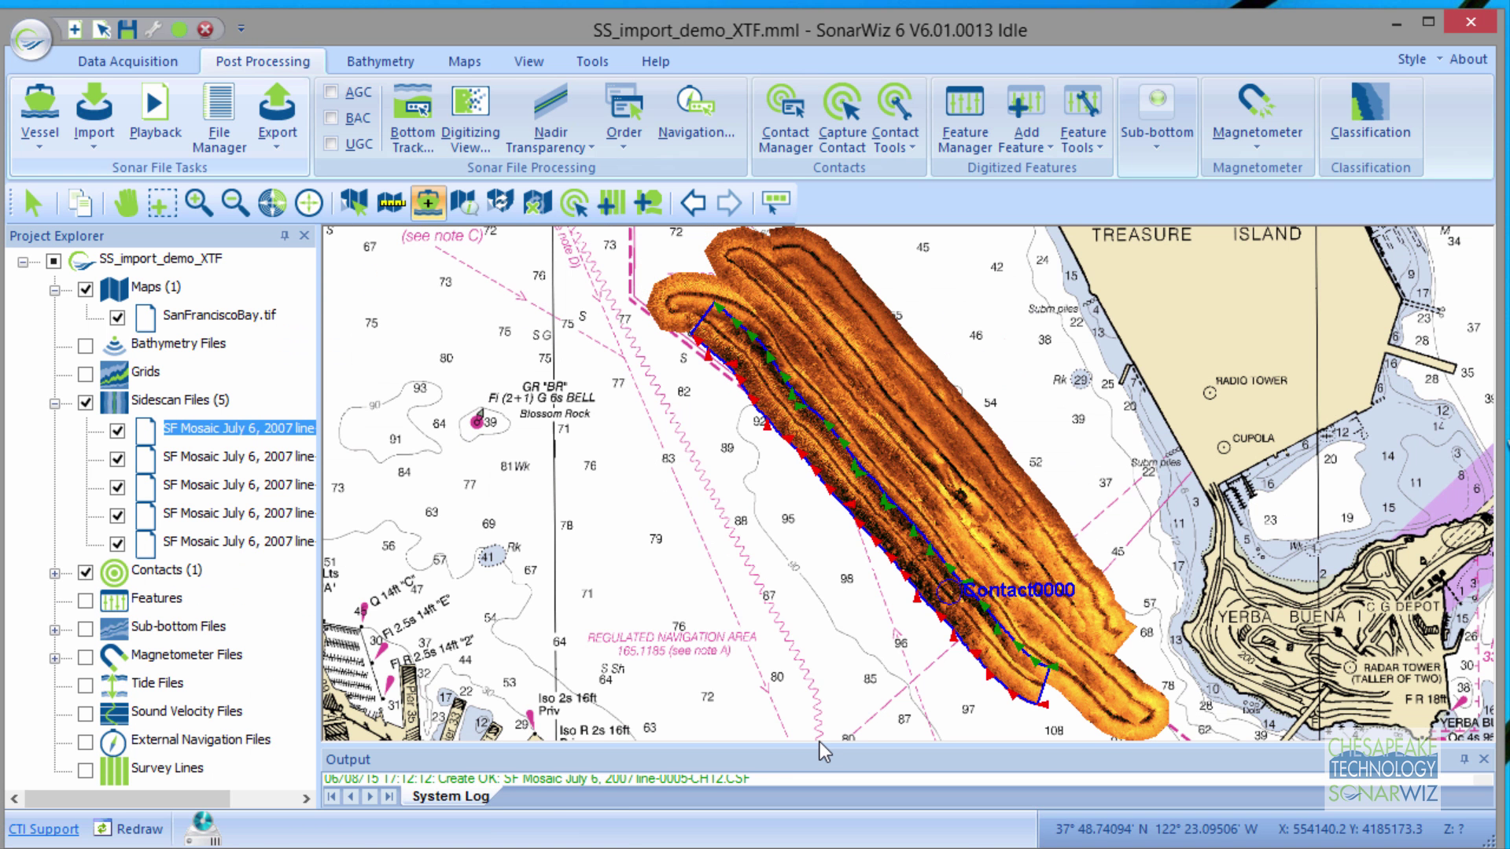
Enlarge the system log to review the import messages, close the log and fit the map to the sonar data
{"action": "left_click_drag", "start_coordinate": [824, 745], "coordinate": [787, 254]}
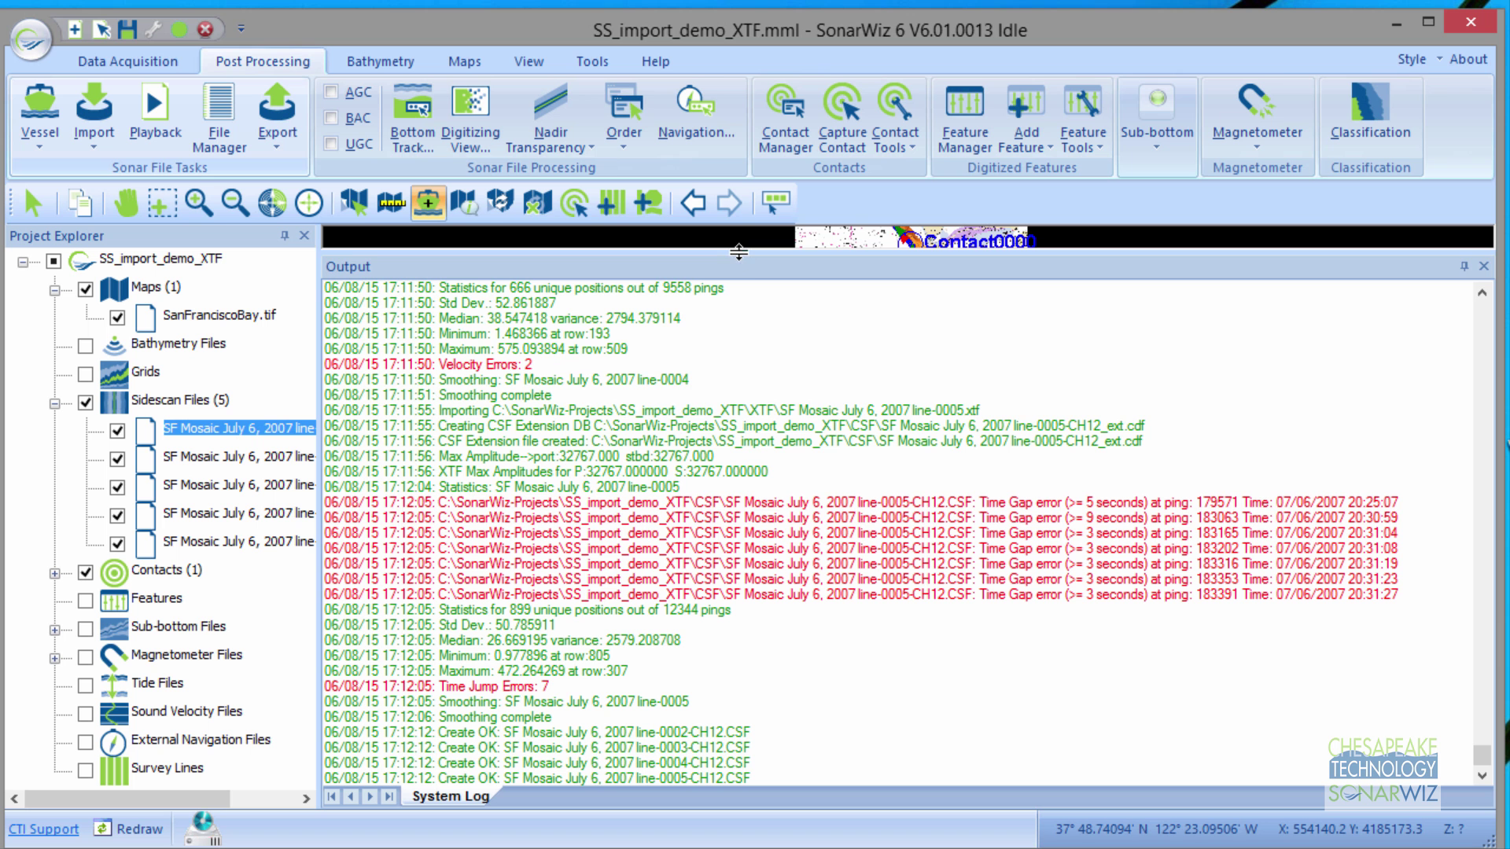
{"action": "left_click_drag", "start_coordinate": [739, 251], "coordinate": [760, 543]}
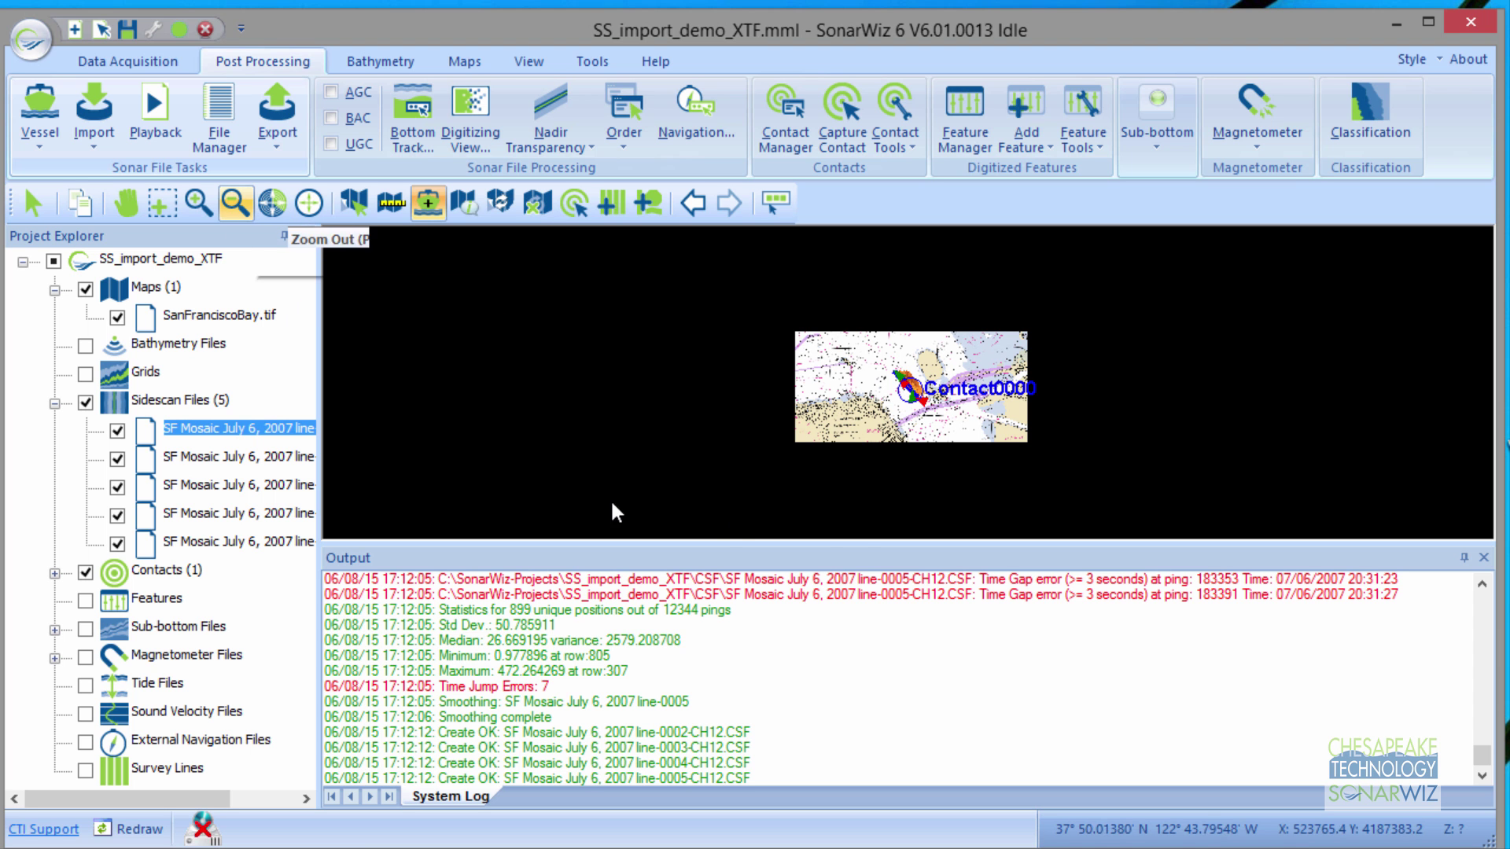
{"action": "left_click_drag", "start_coordinate": [860, 549], "coordinate": [872, 578]}
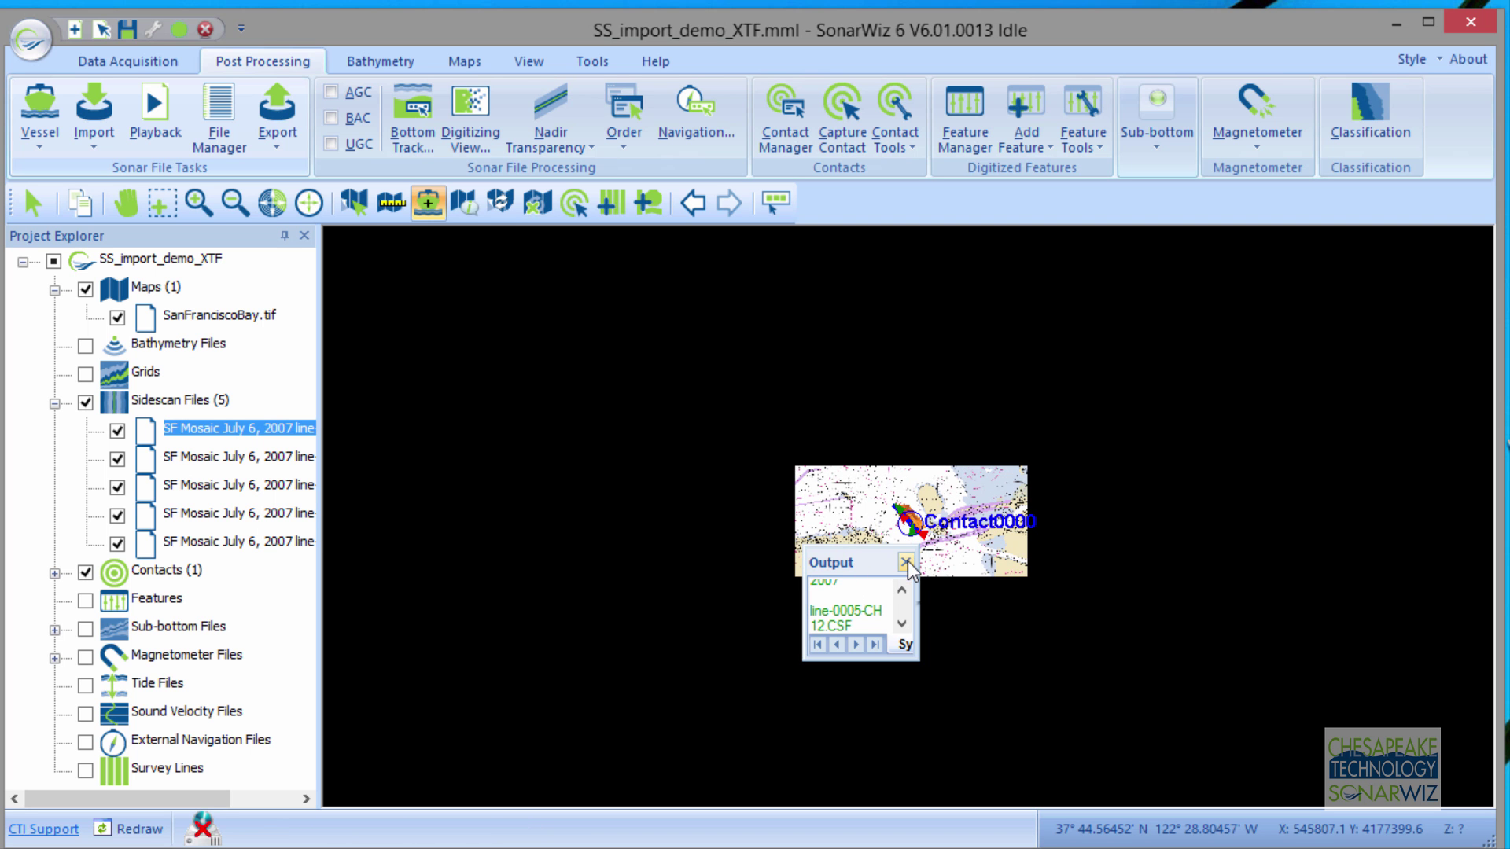
{"action": "left_click", "coordinate": [905, 563]}
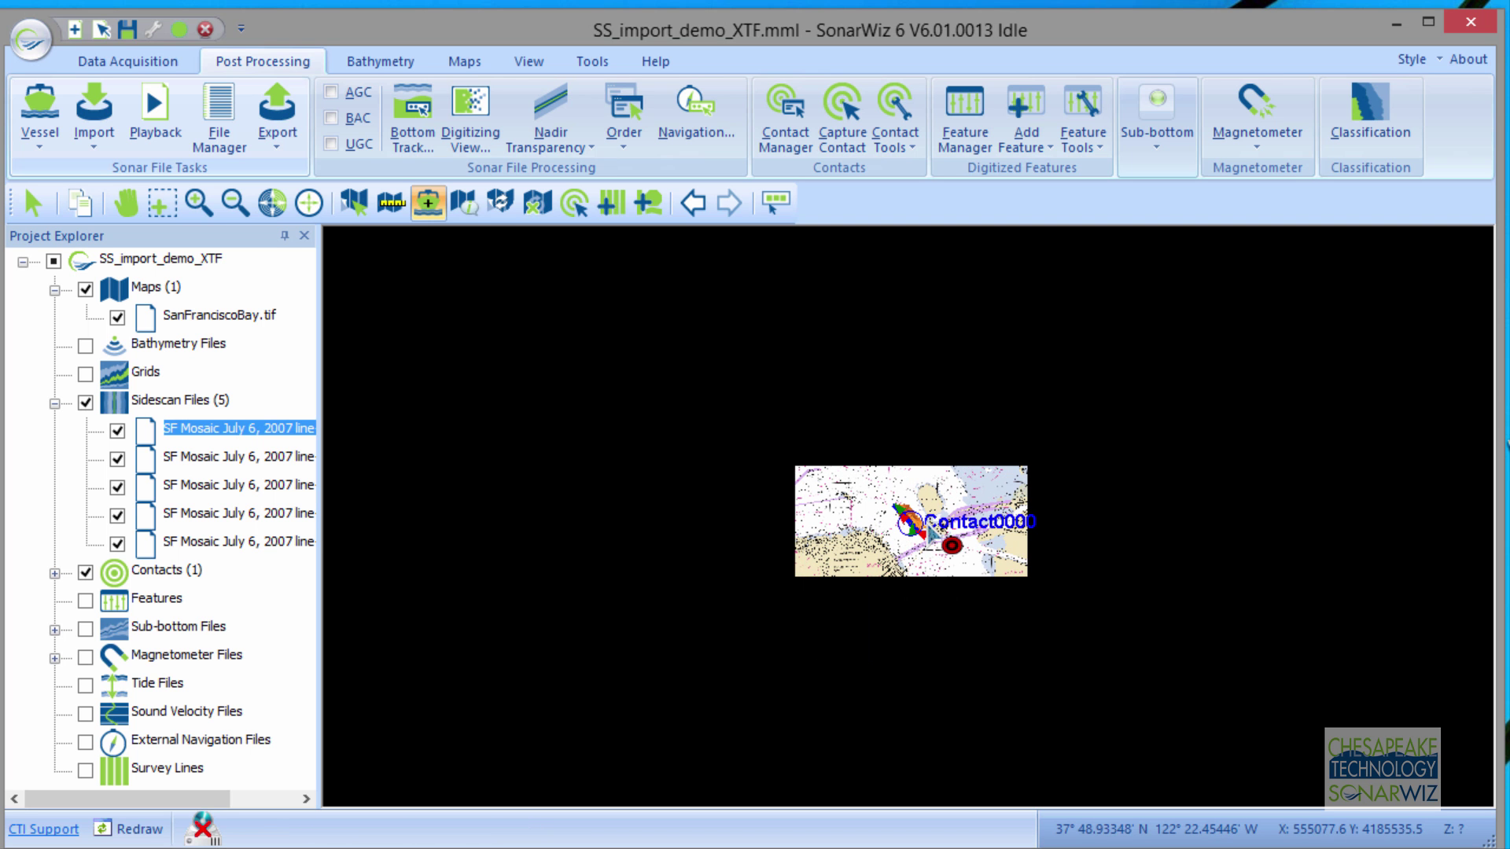
{"action": "left_click", "coordinate": [271, 207]}
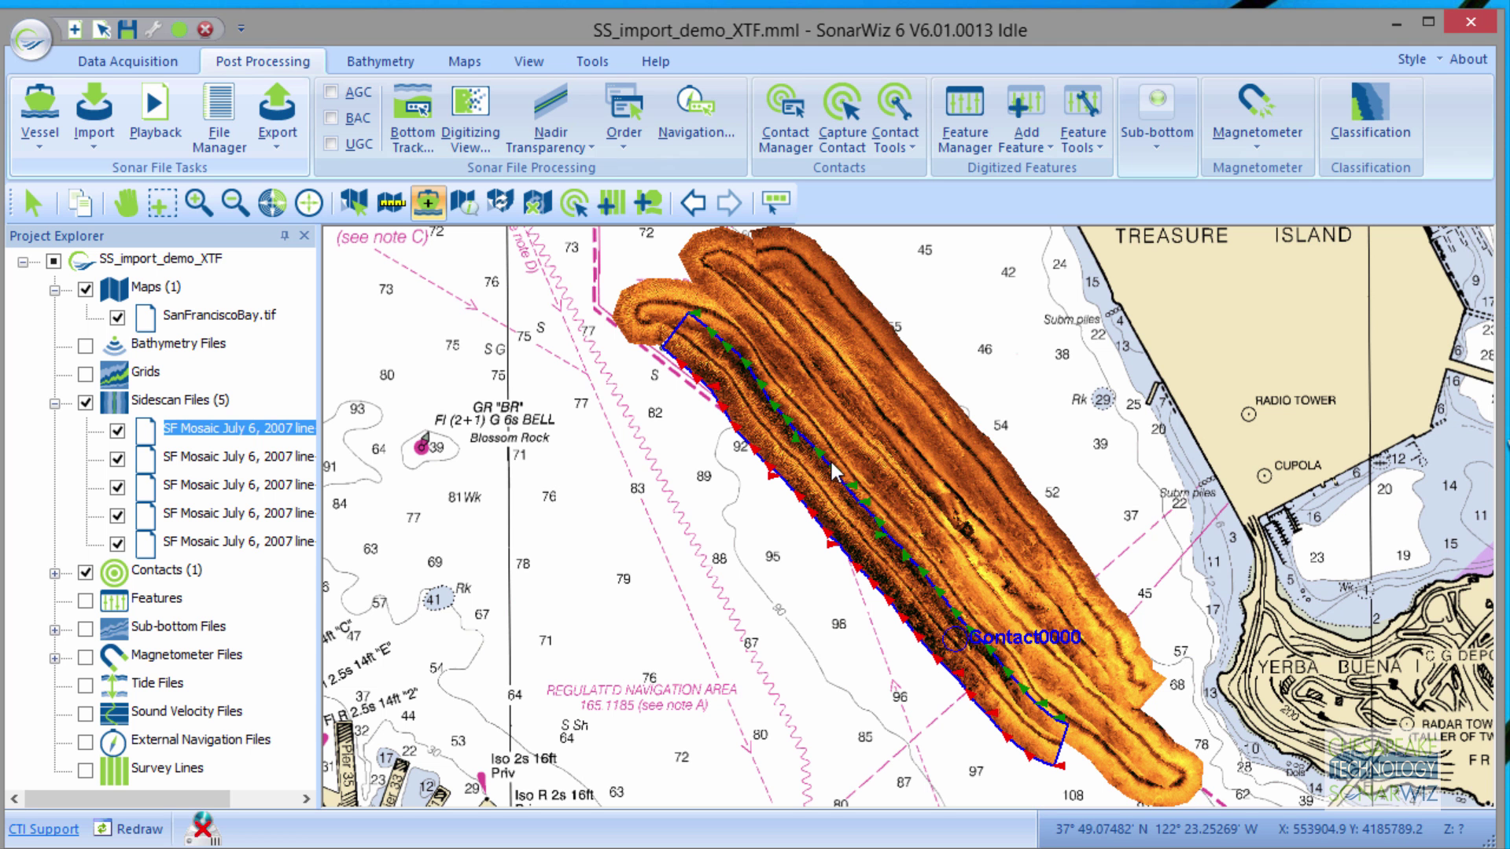
Select the imported sonar lines one after another on the map to examine the extent of each, ending with none selected
{"action": "left_click", "coordinate": [652, 297]}
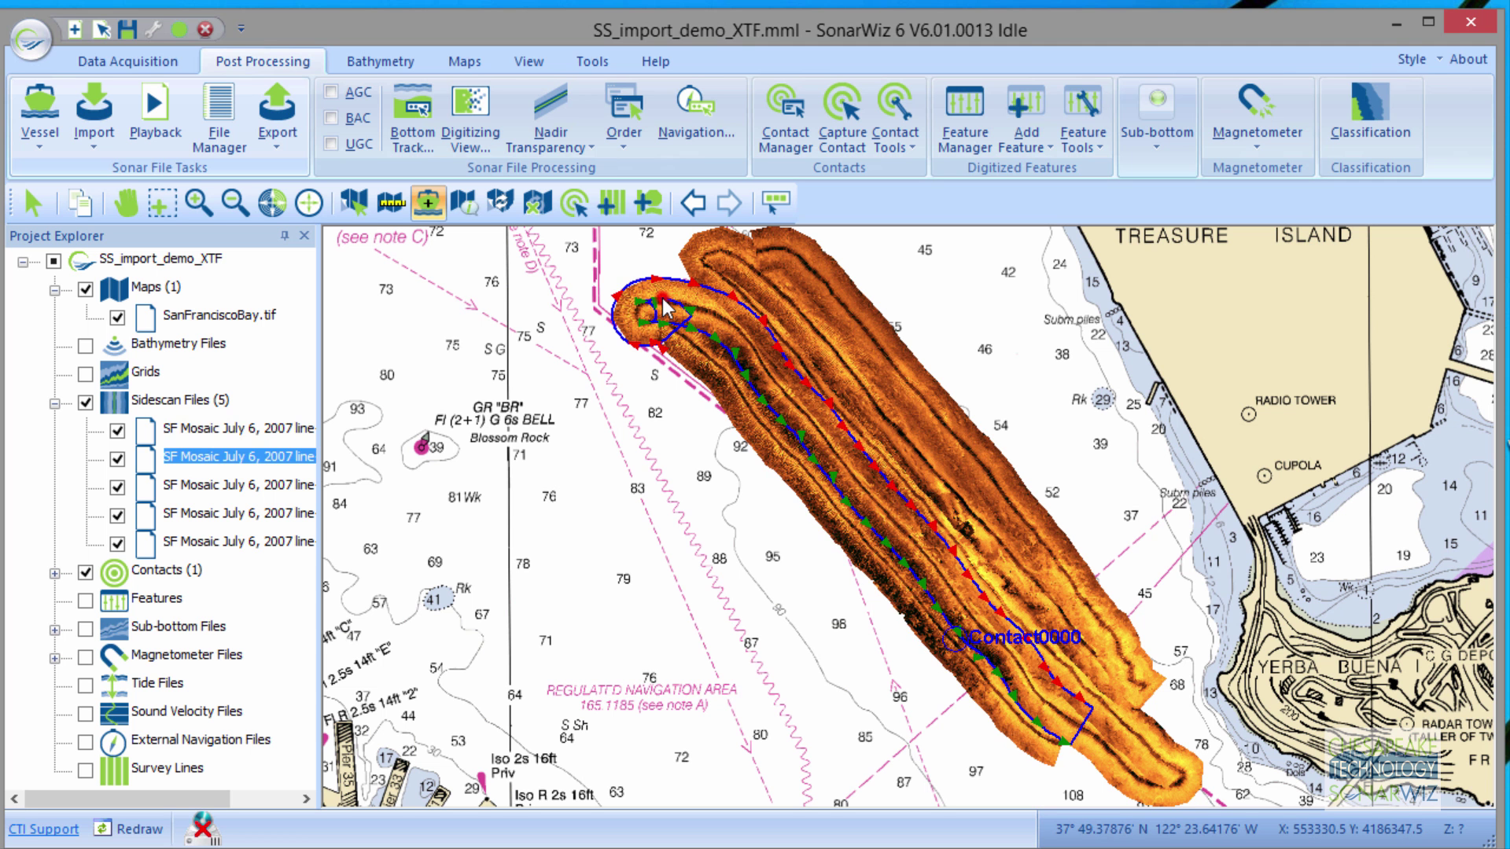
{"action": "left_click", "coordinate": [705, 270]}
{"action": "left_click", "coordinate": [762, 266]}
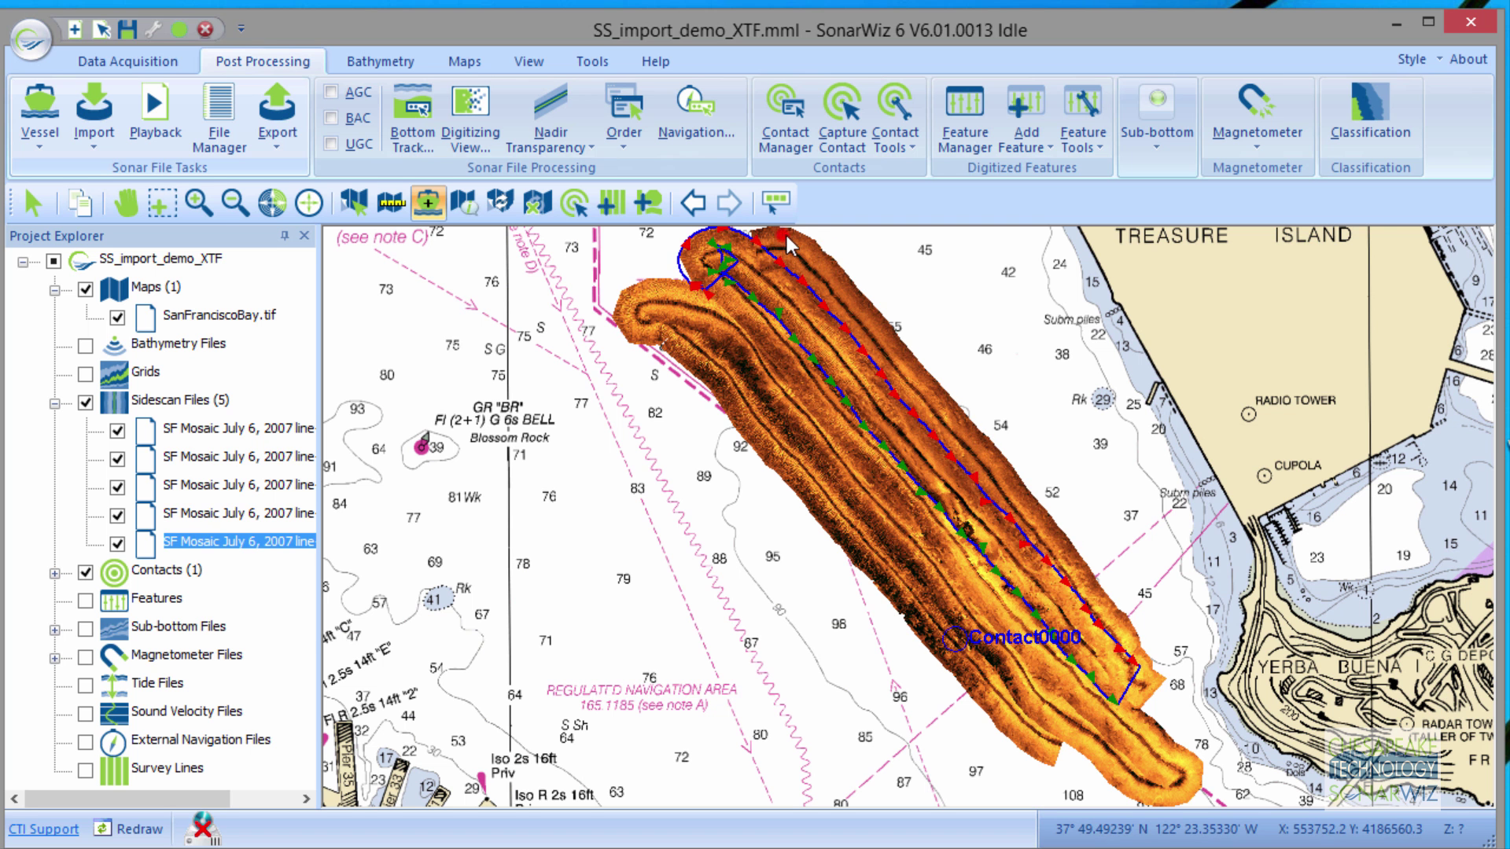
{"action": "left_click", "coordinate": [822, 336]}
{"action": "left_click", "coordinate": [817, 346]}
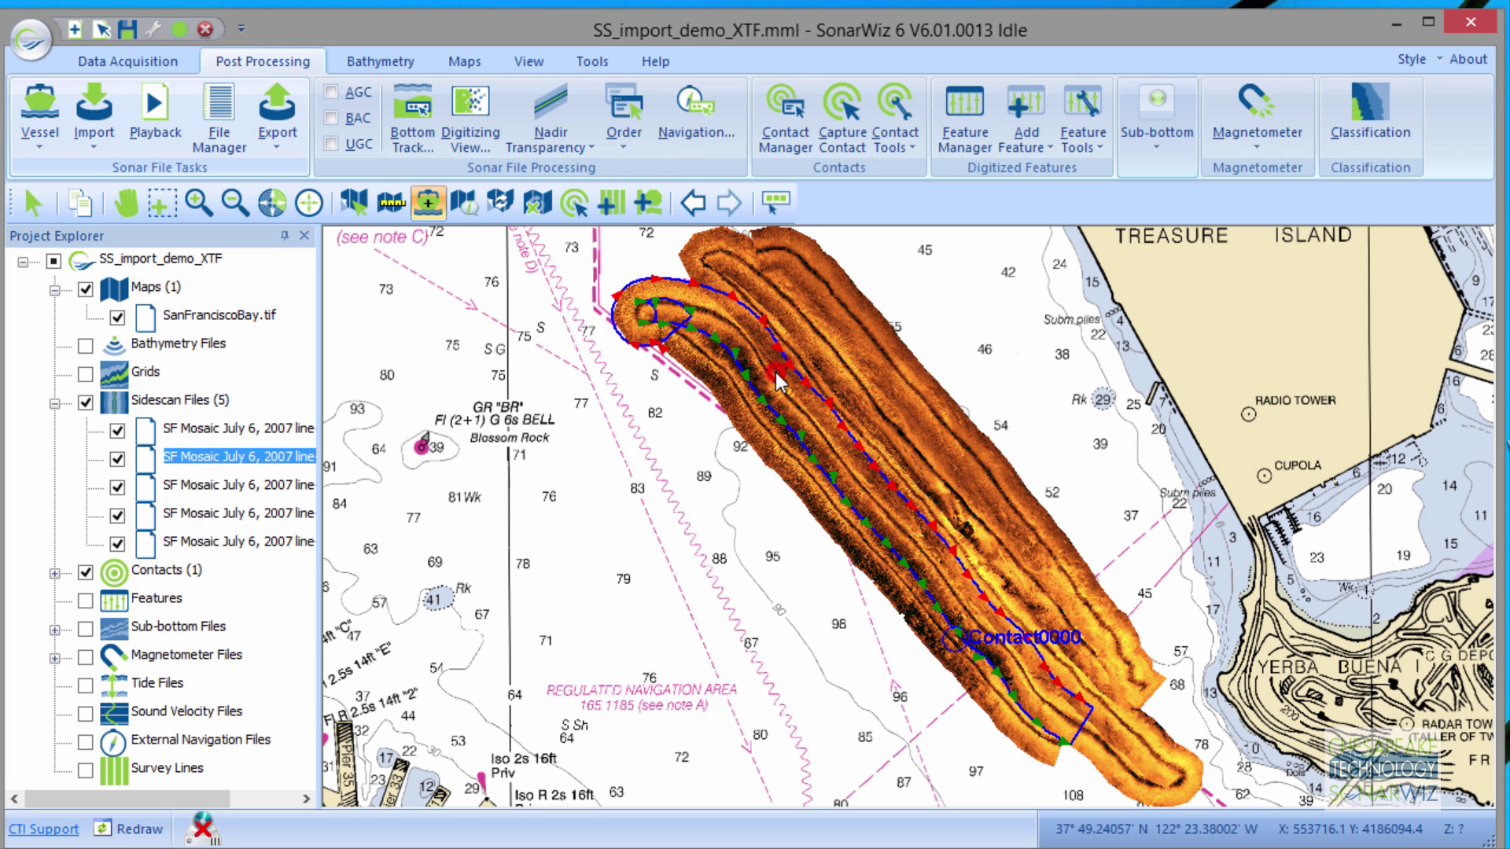
{"action": "left_click", "coordinate": [730, 433]}
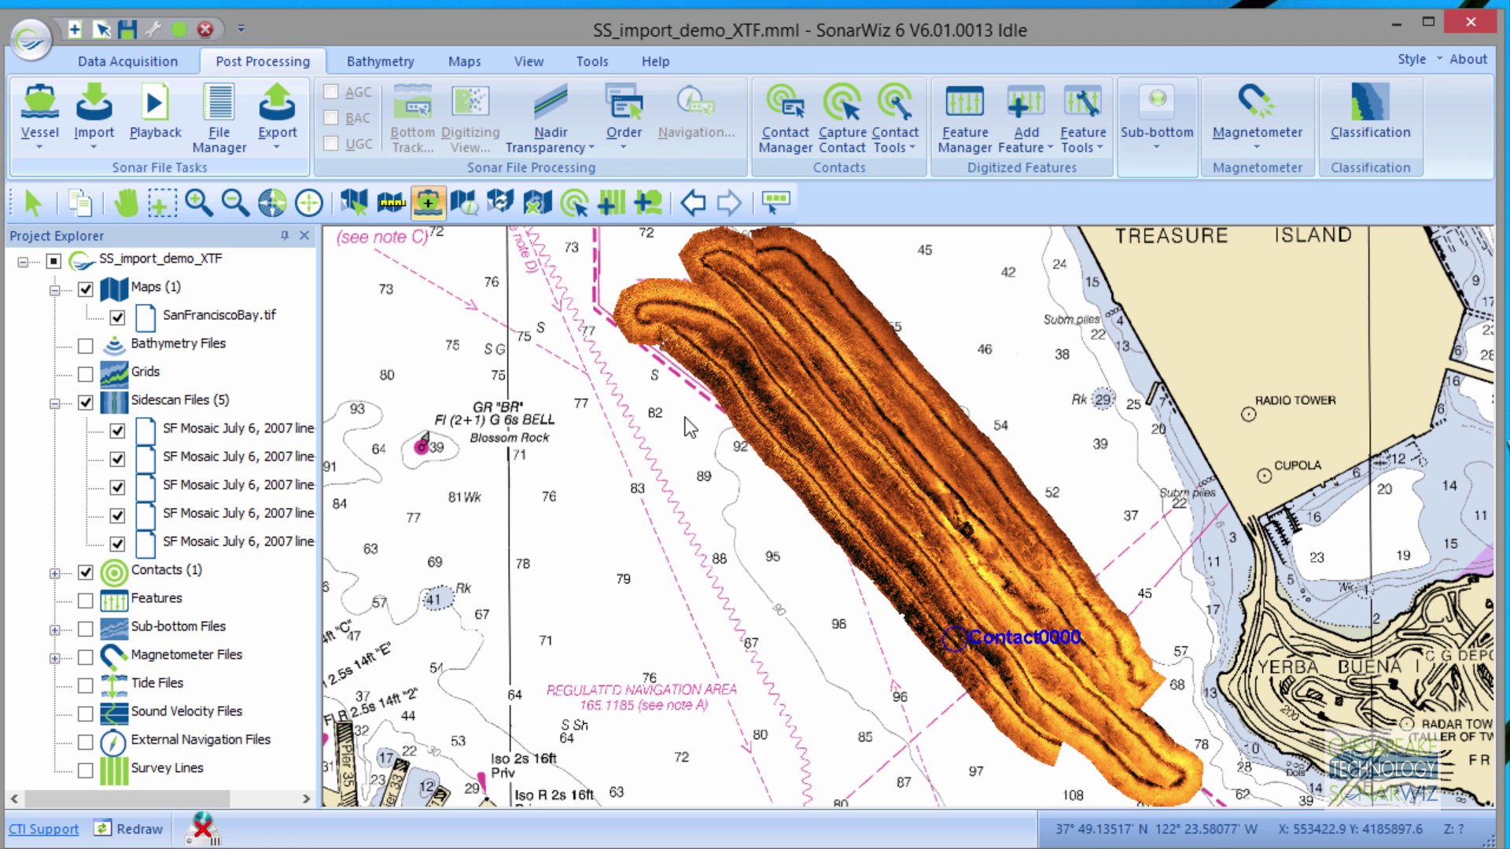
Trim the beginning of sonar line-0002 to cut off the turning loop at its northwest end
{"action": "left_click", "coordinate": [684, 320]}
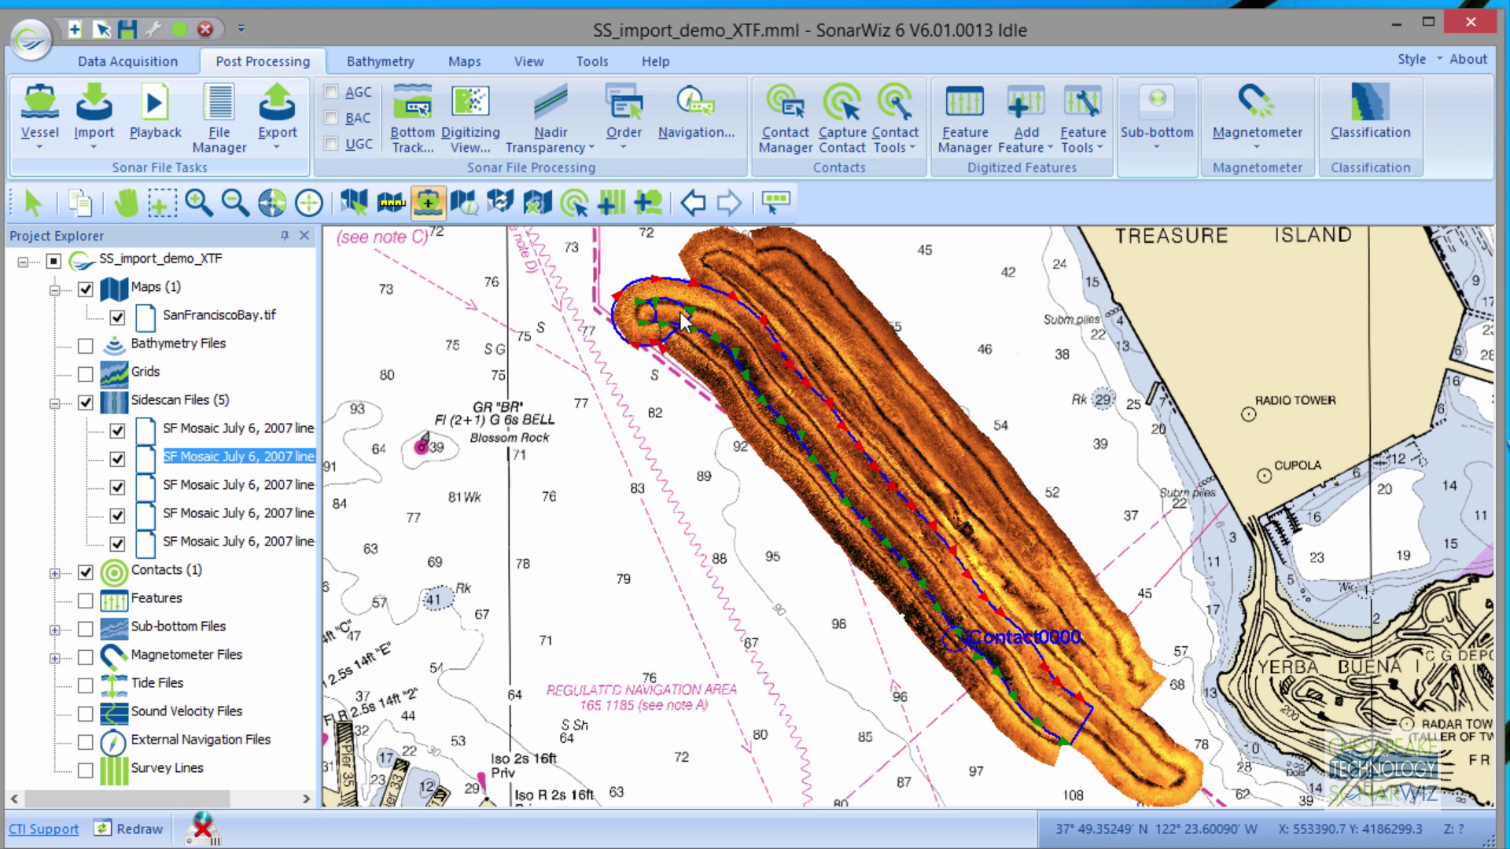
{"action": "right_click", "coordinate": [643, 335]}
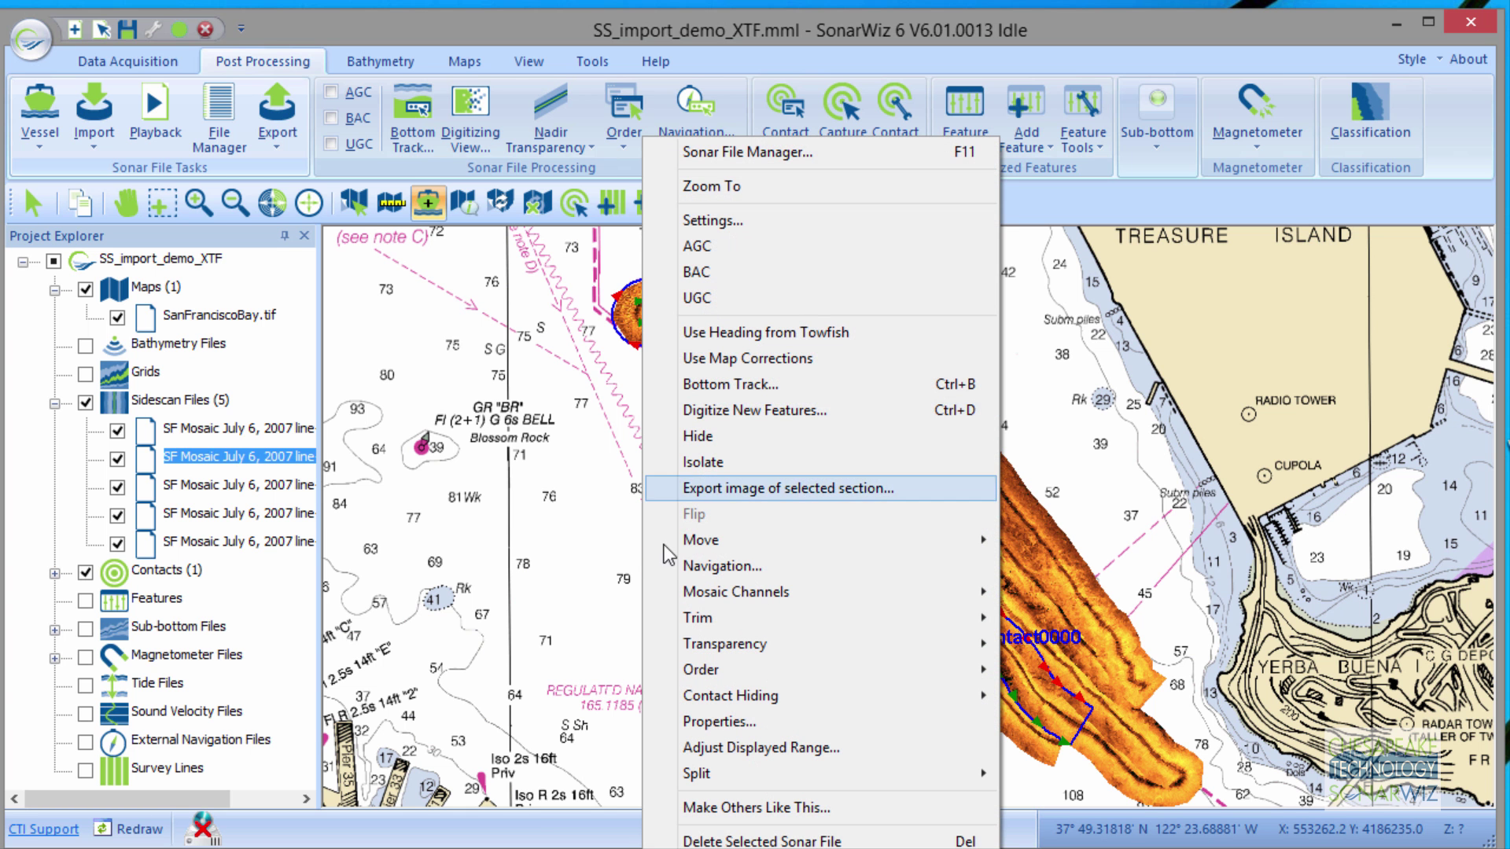
{"action": "left_click", "coordinate": [701, 618]}
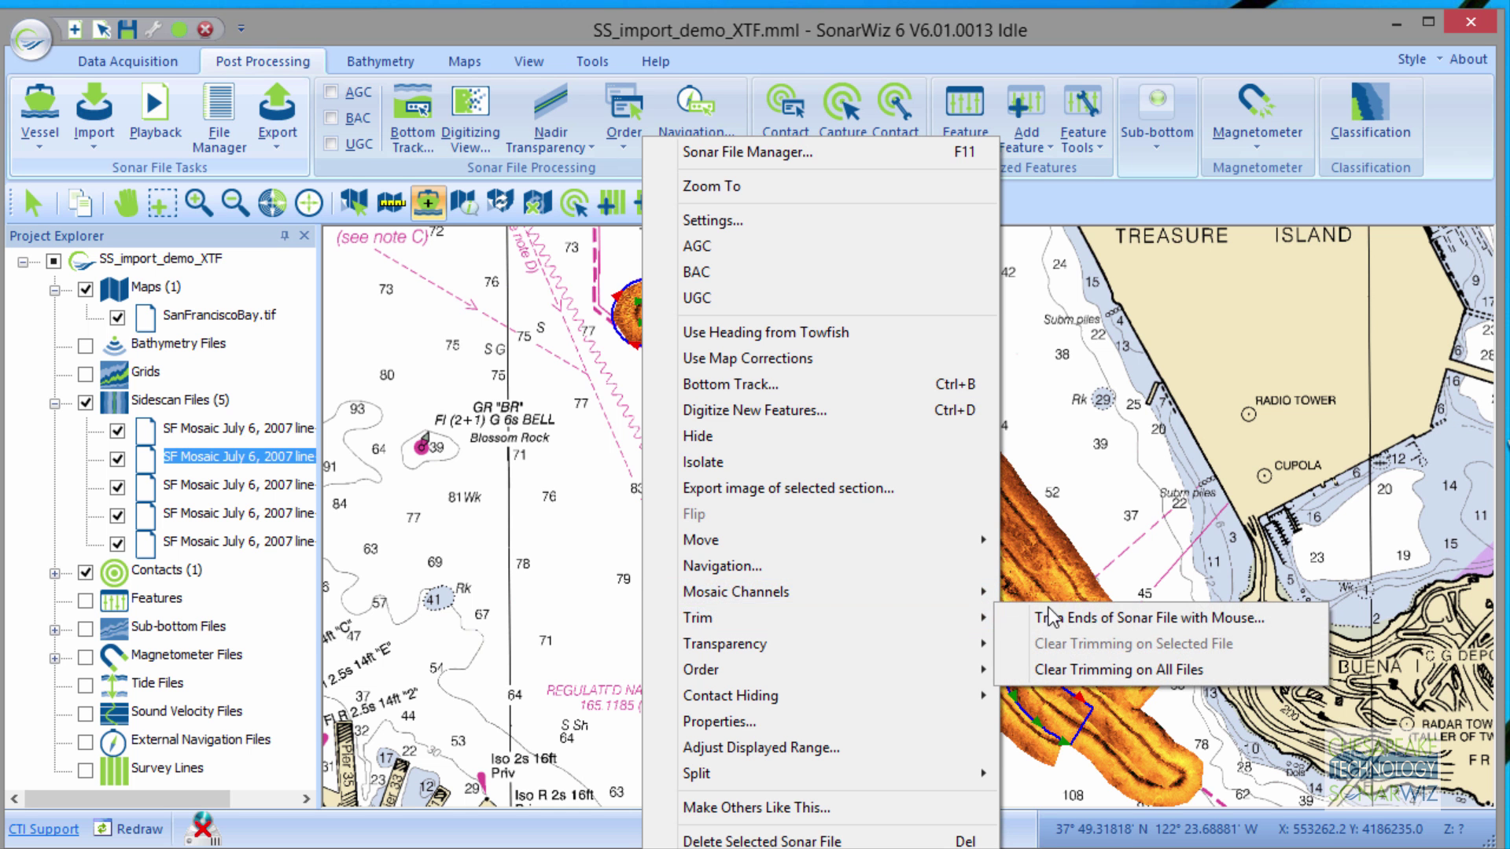
{"action": "left_click", "coordinate": [1072, 617]}
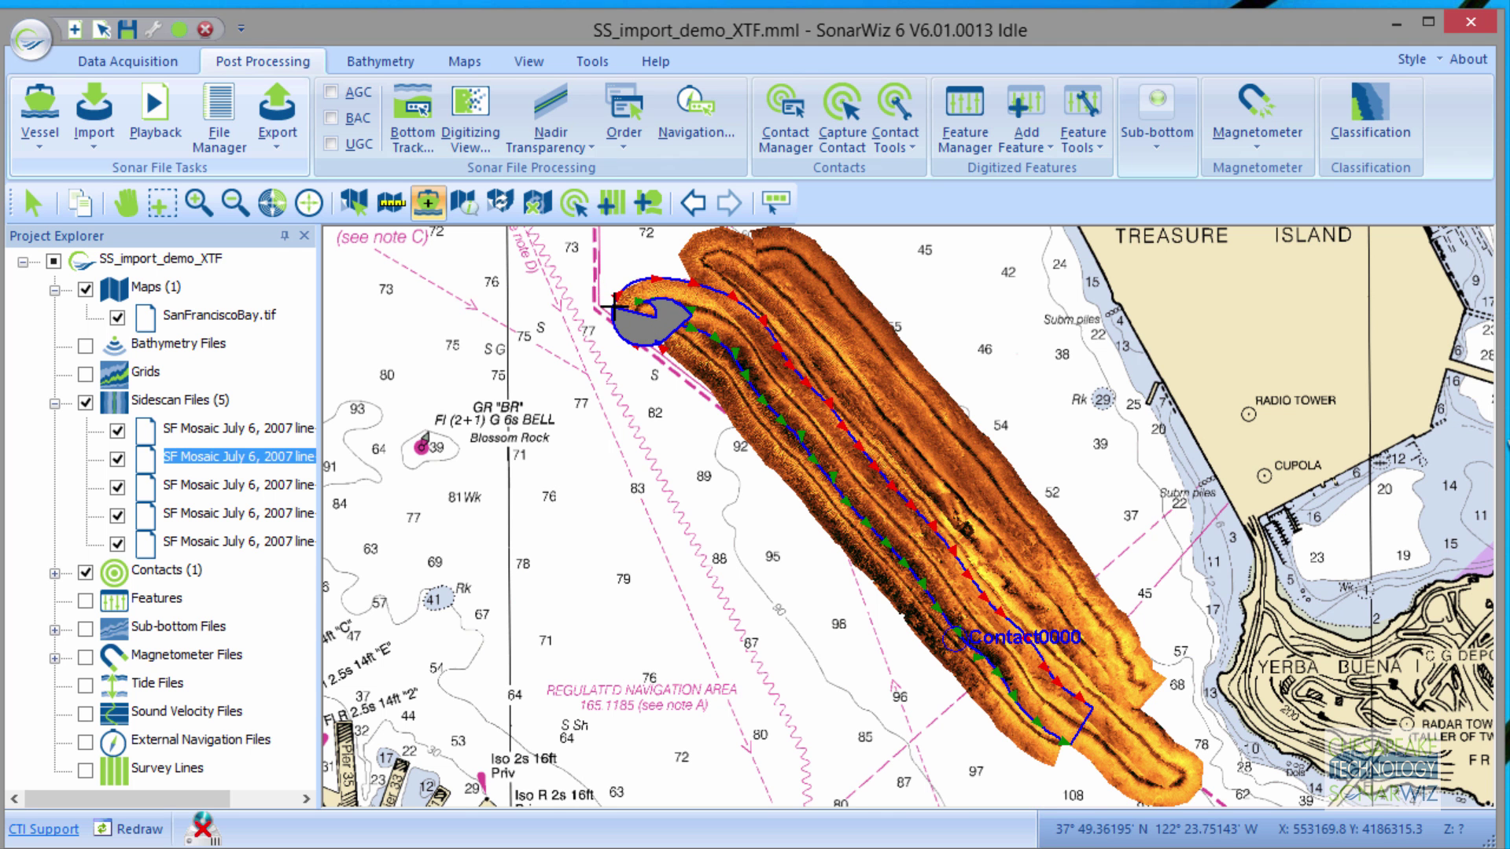
{"action": "left_click", "coordinate": [613, 306]}
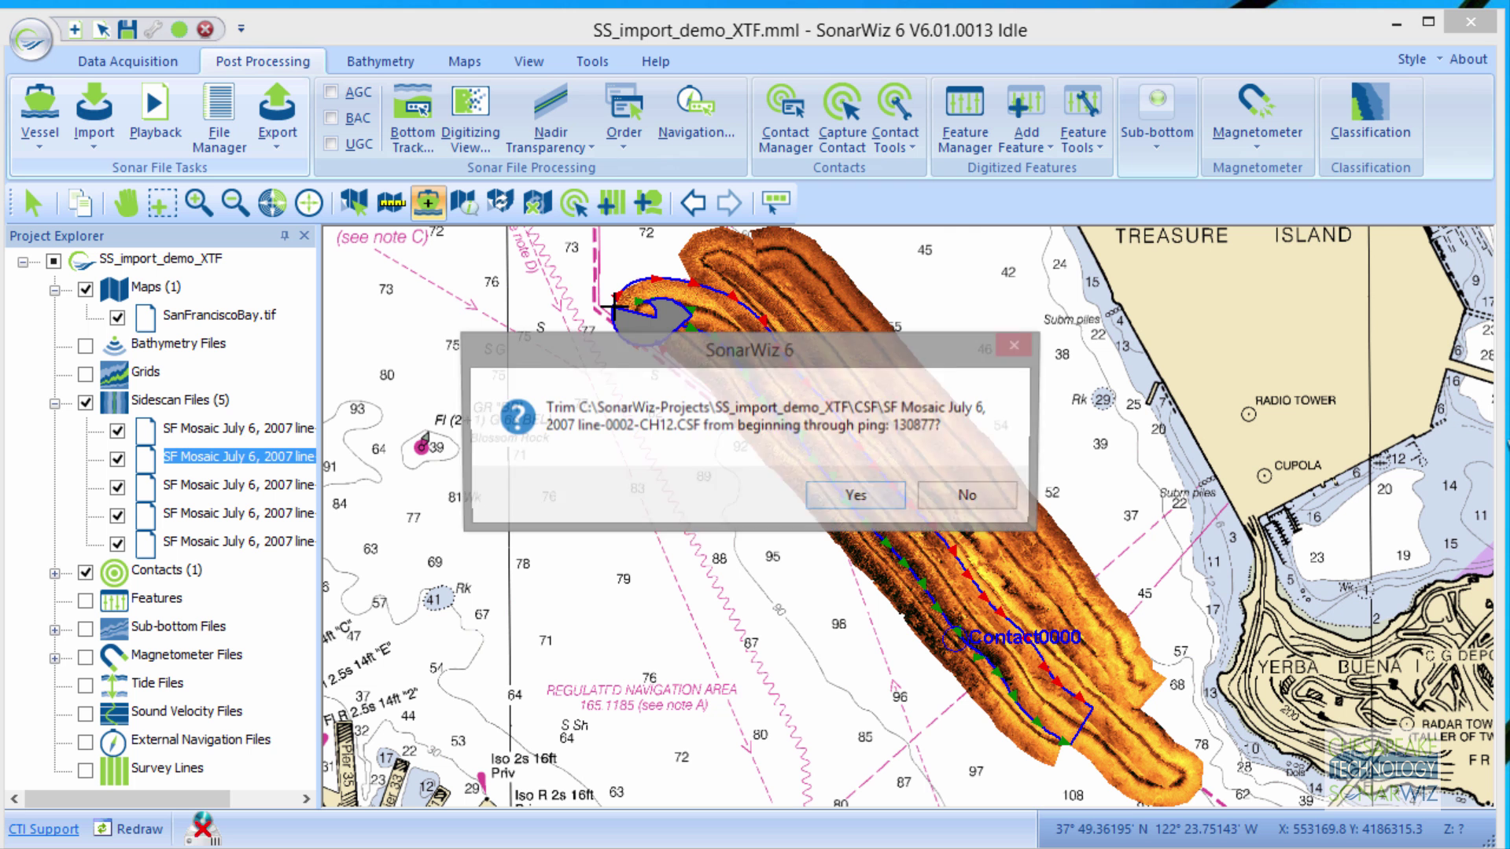
{"action": "left_click", "coordinate": [867, 494]}
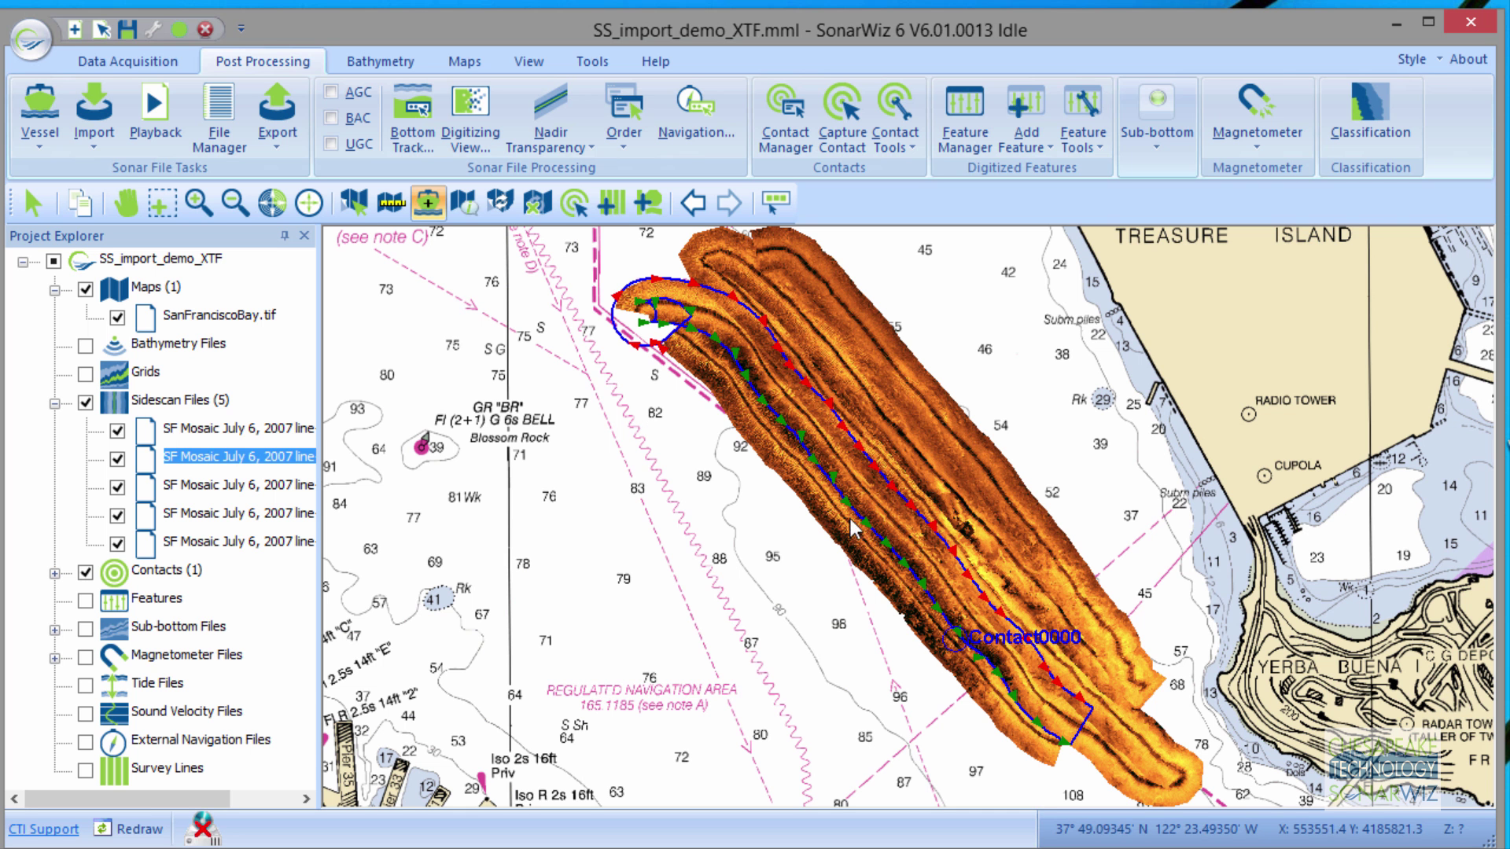
Trim the southeastern half of the easternmost sonar line, including the loop at its end
{"action": "left_click", "coordinate": [1083, 617]}
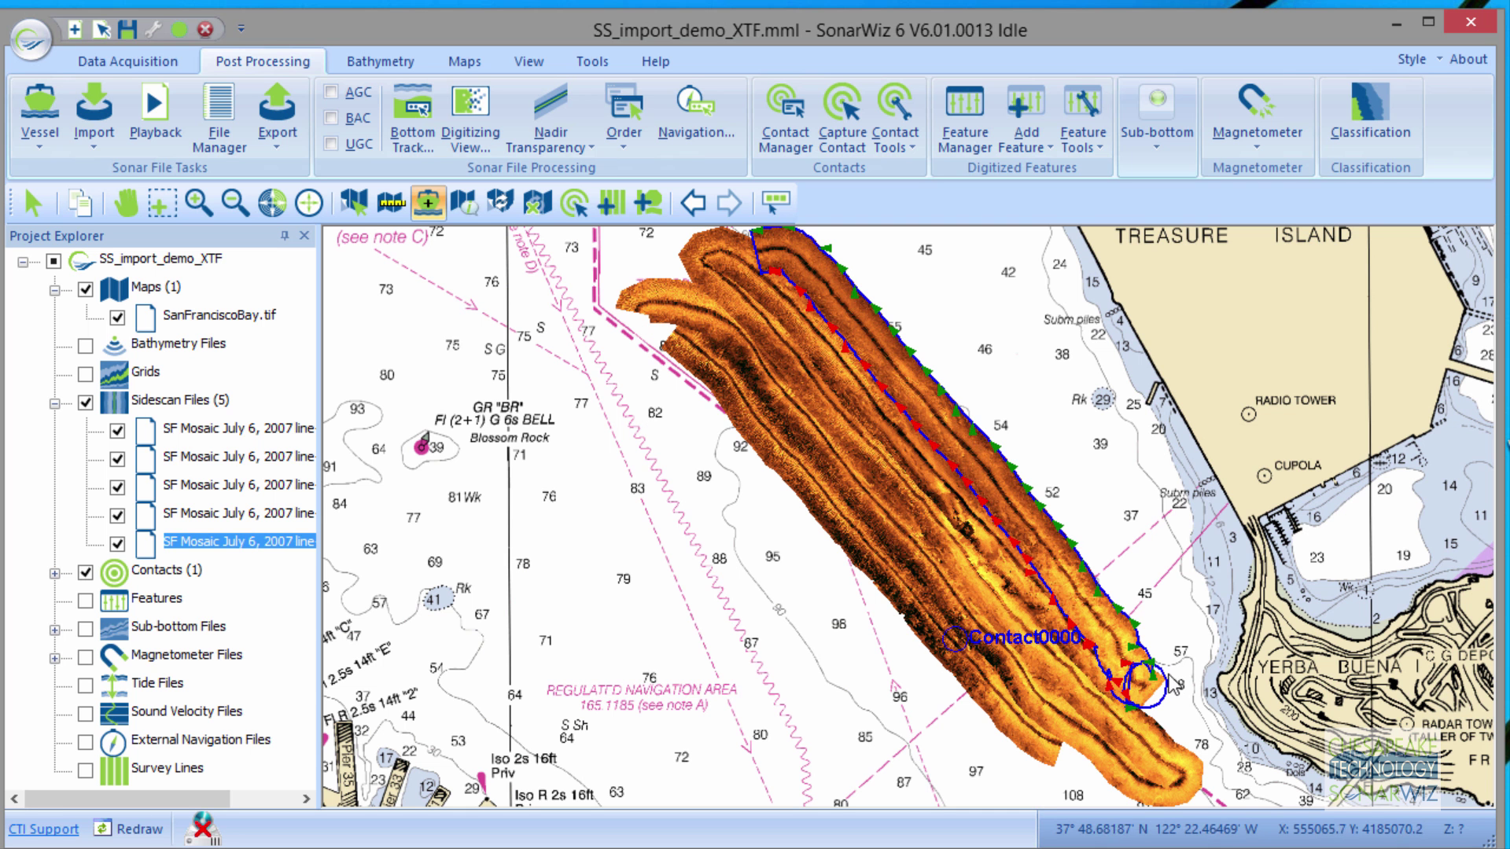
{"action": "right_click", "coordinate": [1120, 645]}
{"action": "left_click", "coordinate": [1175, 618]}
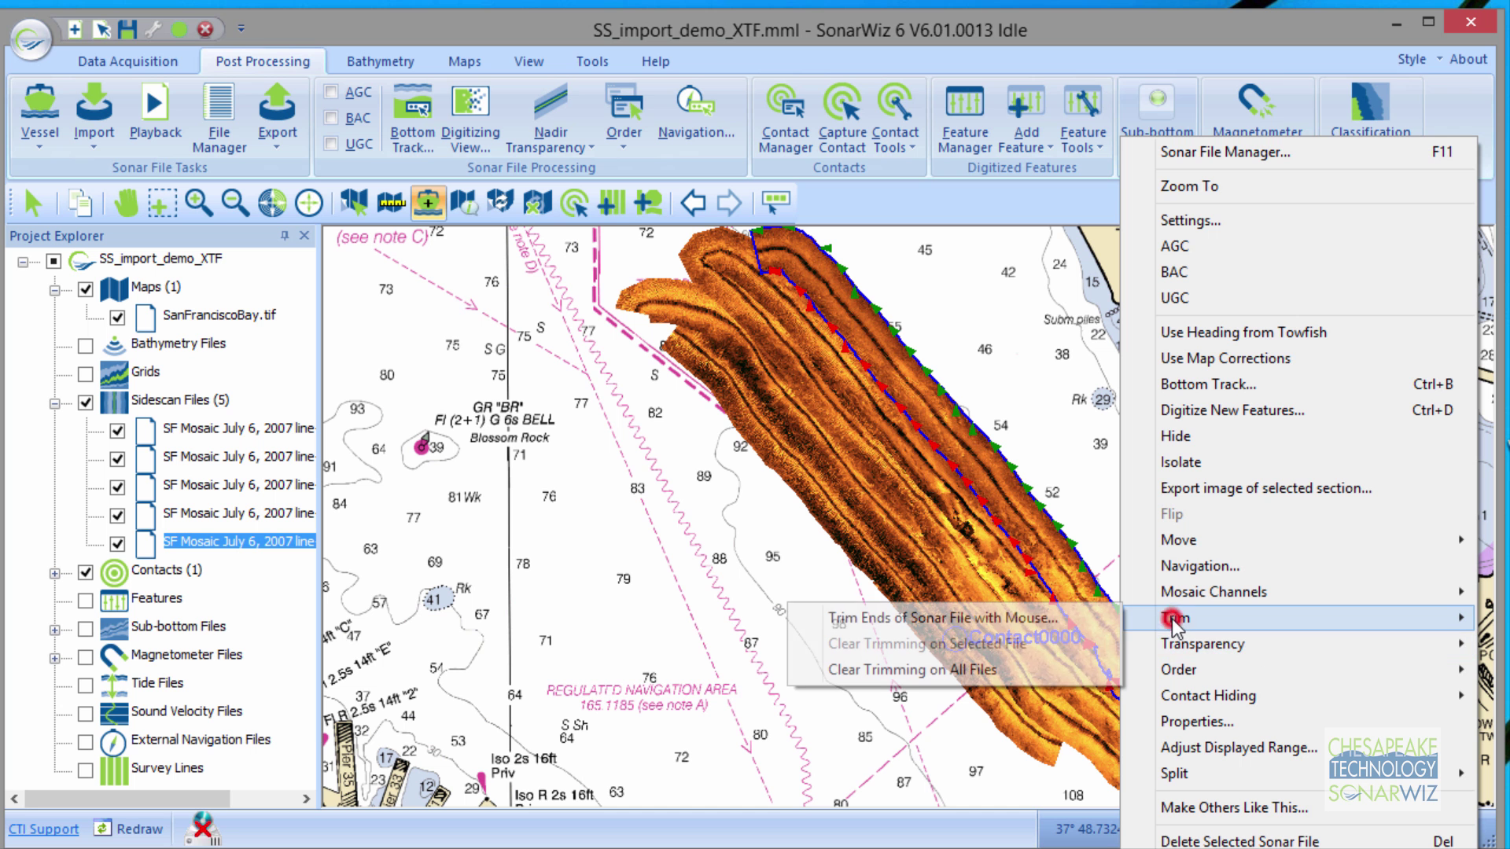
{"action": "left_click", "coordinate": [993, 620]}
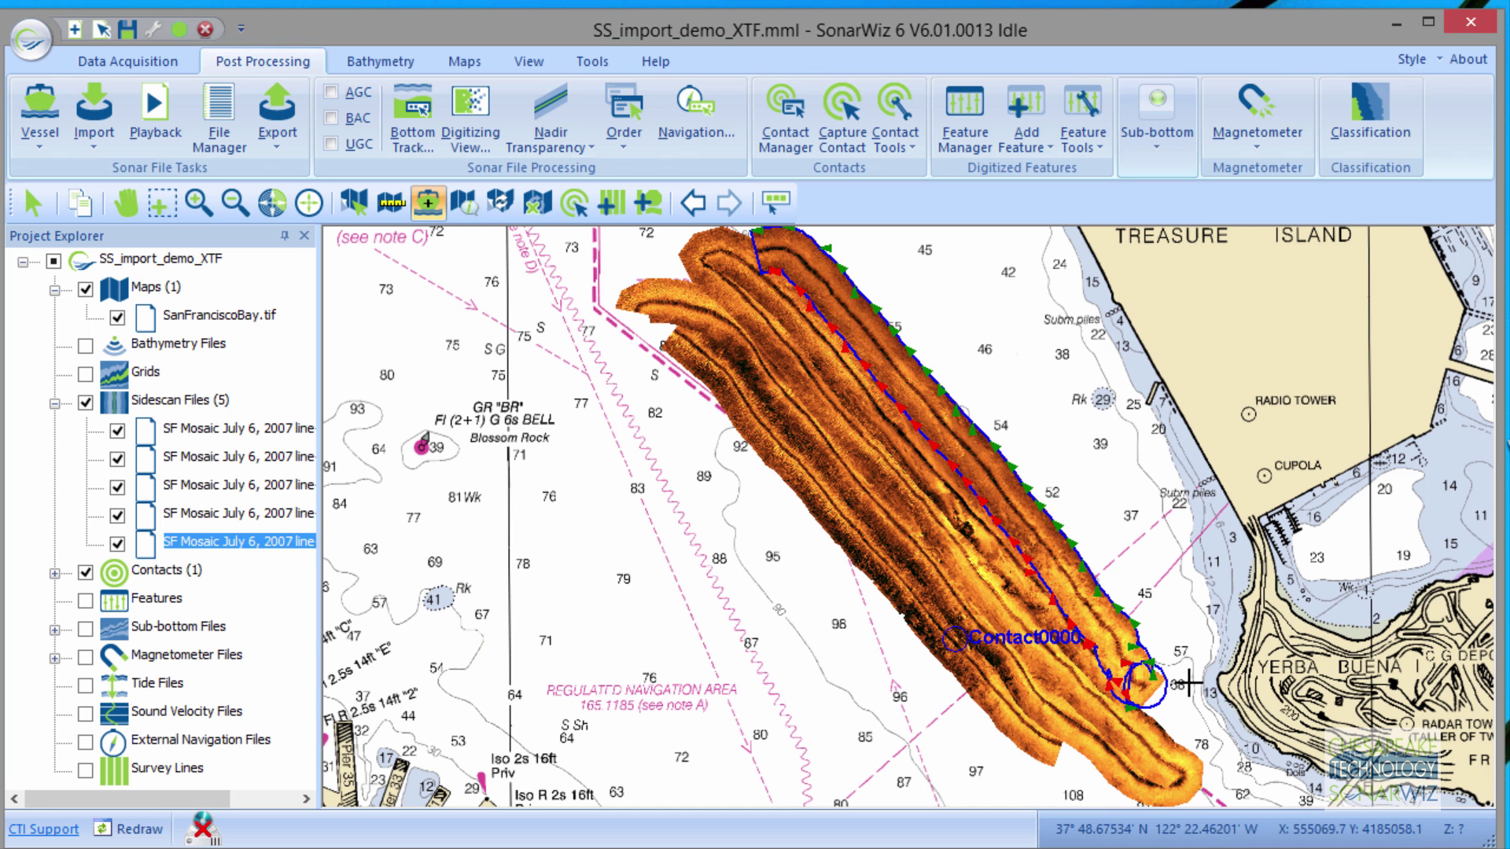
{"action": "left_click_drag", "start_coordinate": [1133, 684], "coordinate": [967, 440]}
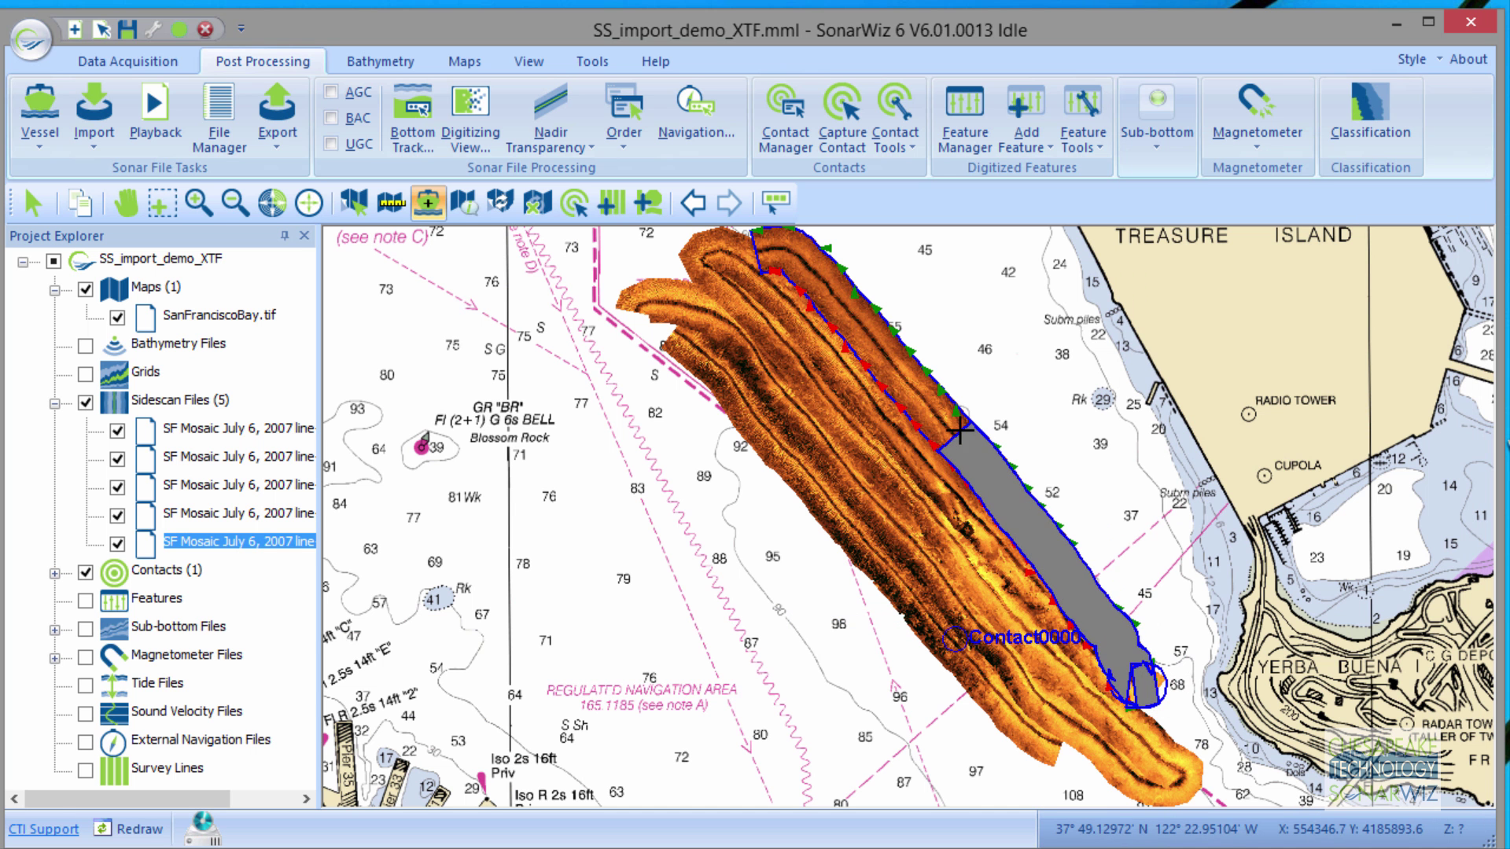
{"action": "left_click", "coordinate": [874, 495]}
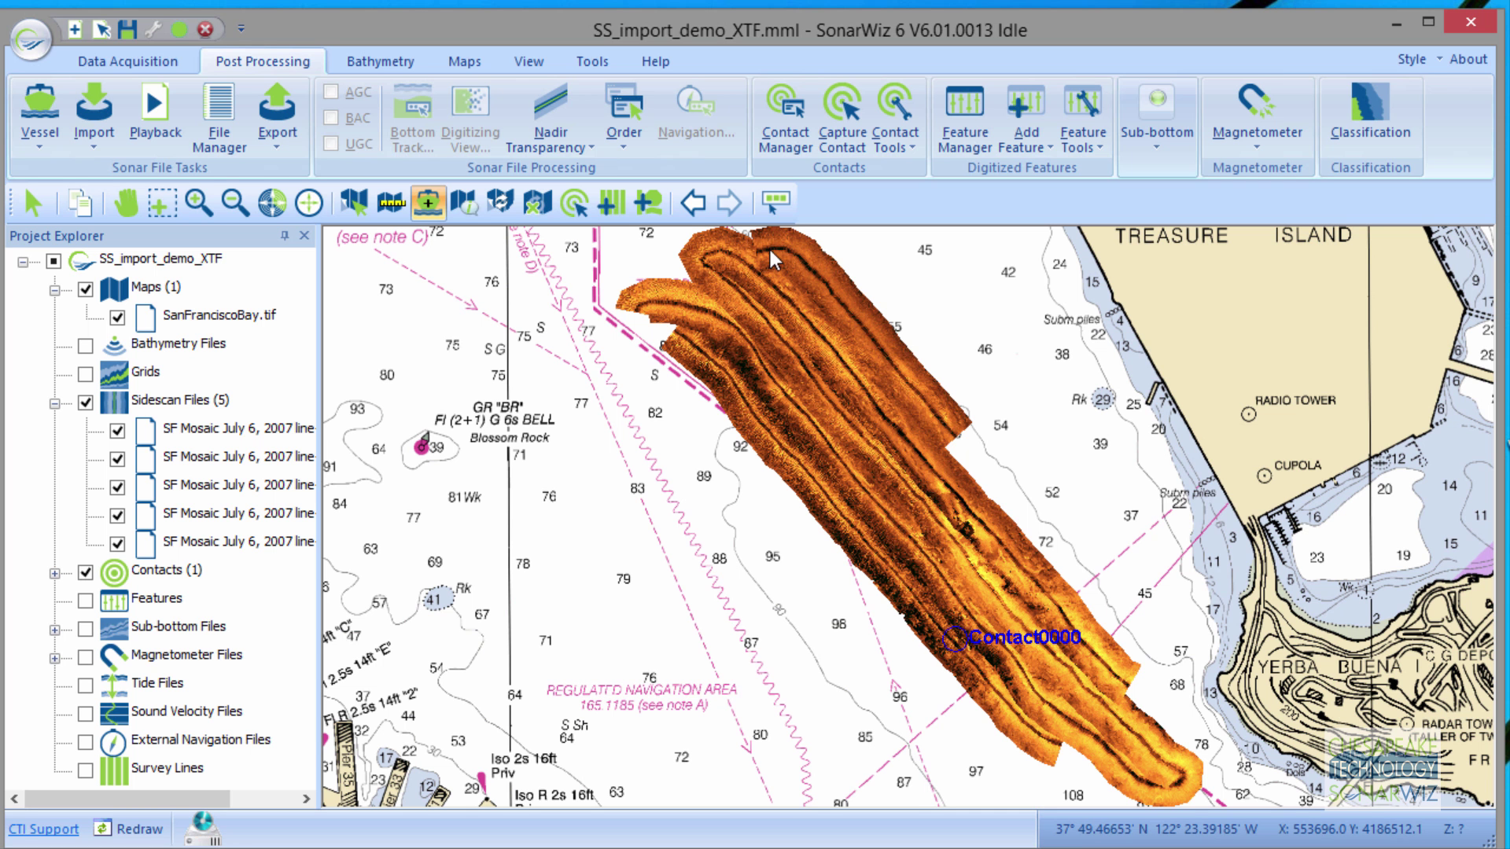
Examine the processing and display commands available for individual sonar lines, finishing with the westernmost line selected
{"action": "right_click", "coordinate": [836, 320]}
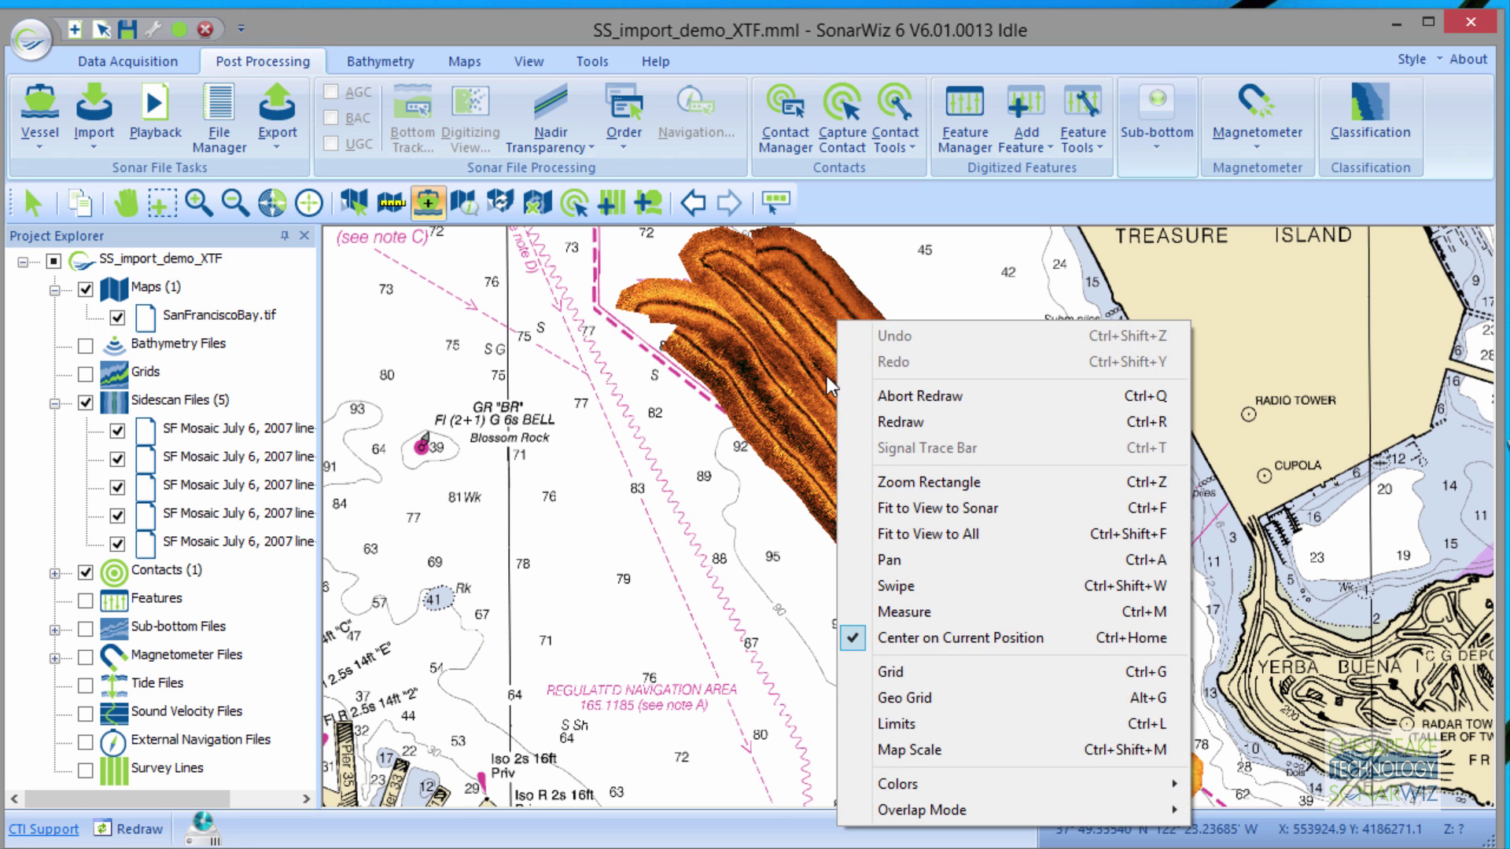
{"action": "left_click", "coordinate": [801, 279]}
{"action": "right_click", "coordinate": [804, 276]}
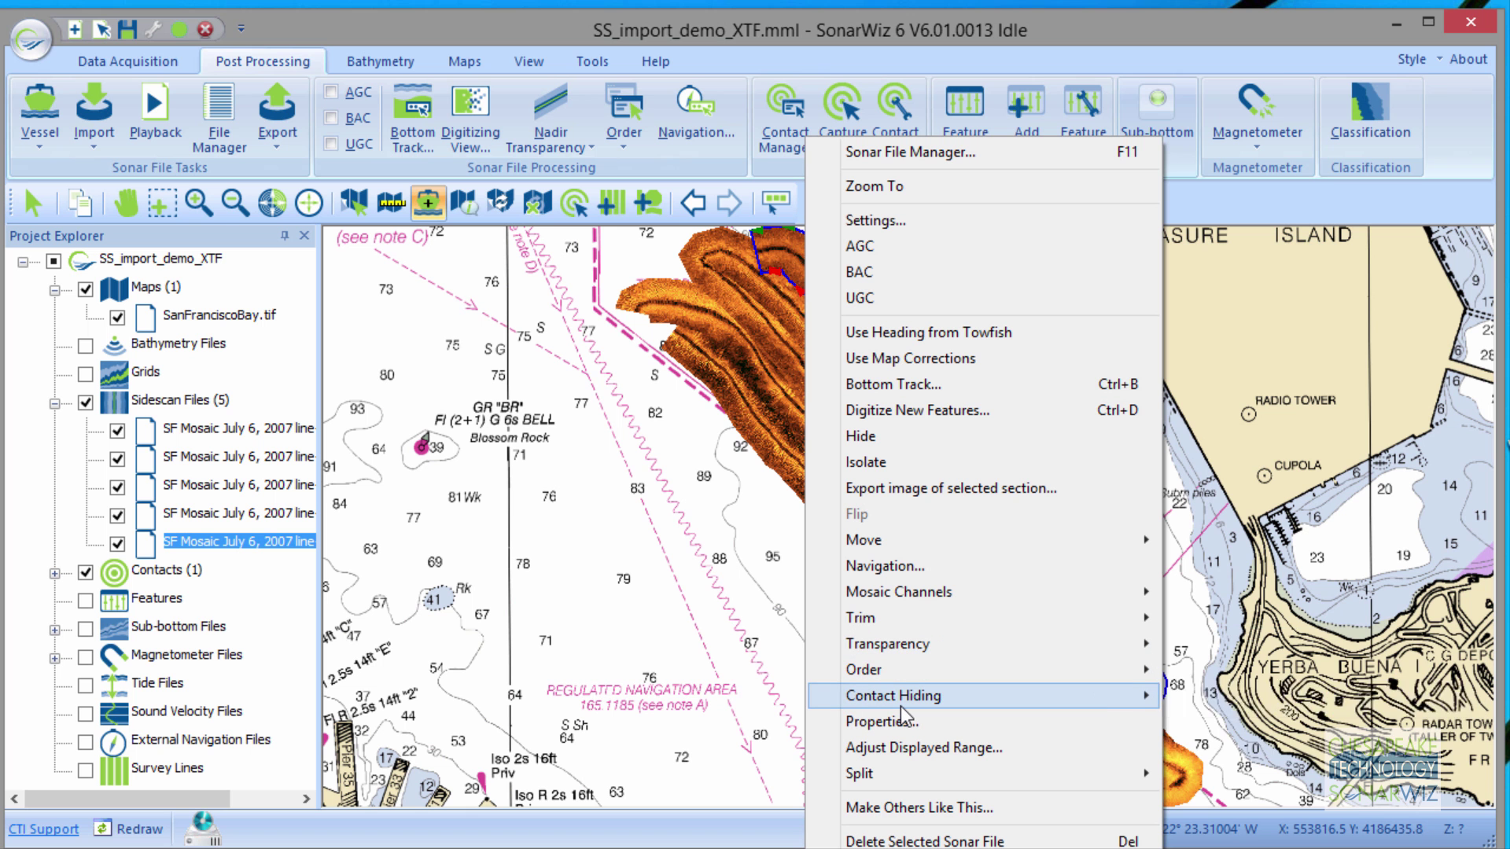
{"action": "mouse_move", "coordinate": [903, 697]}
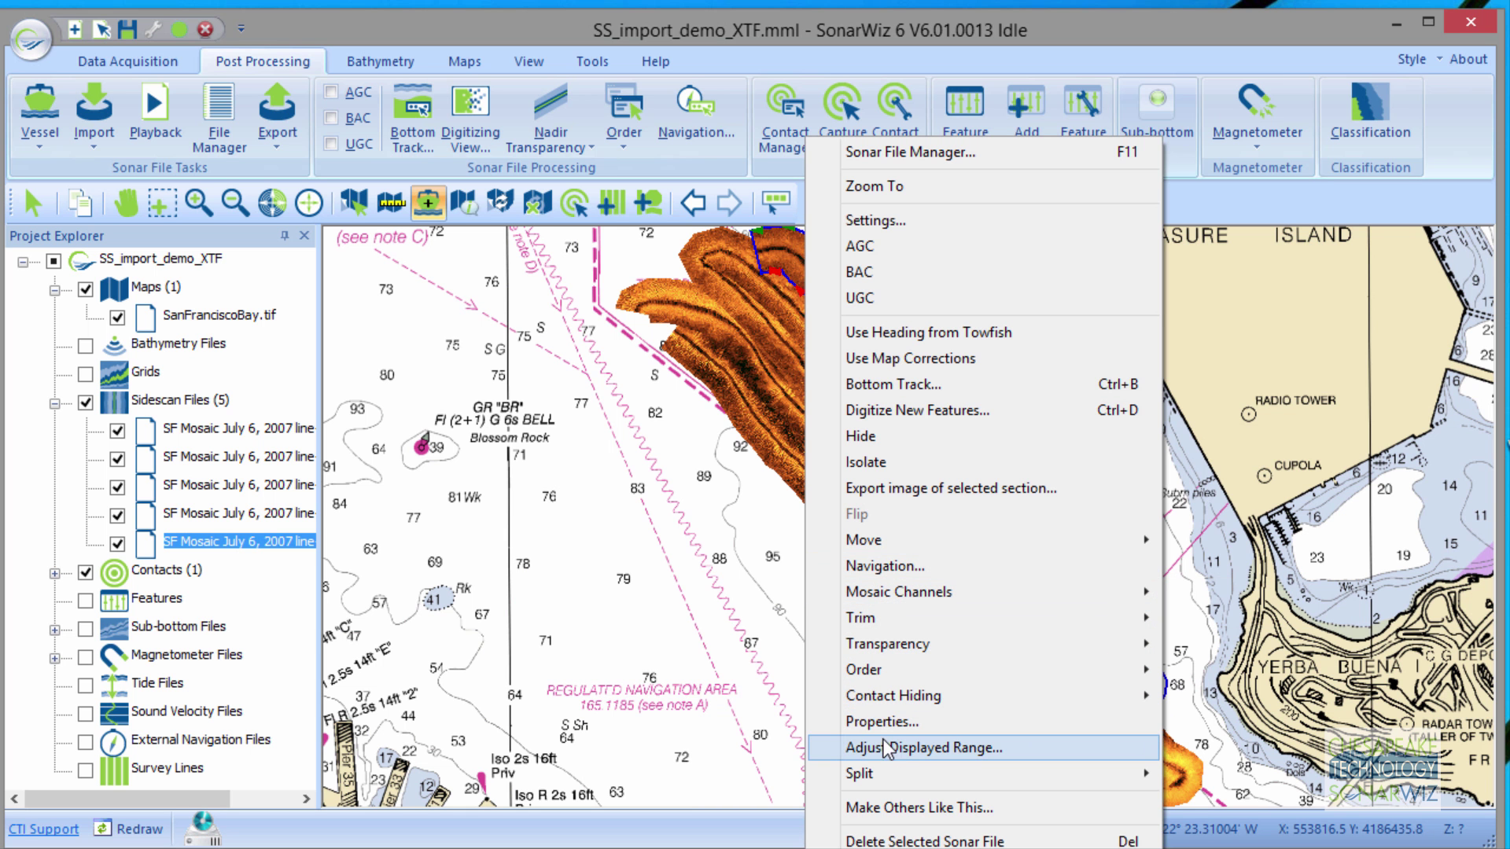
{"action": "left_click", "coordinate": [751, 309]}
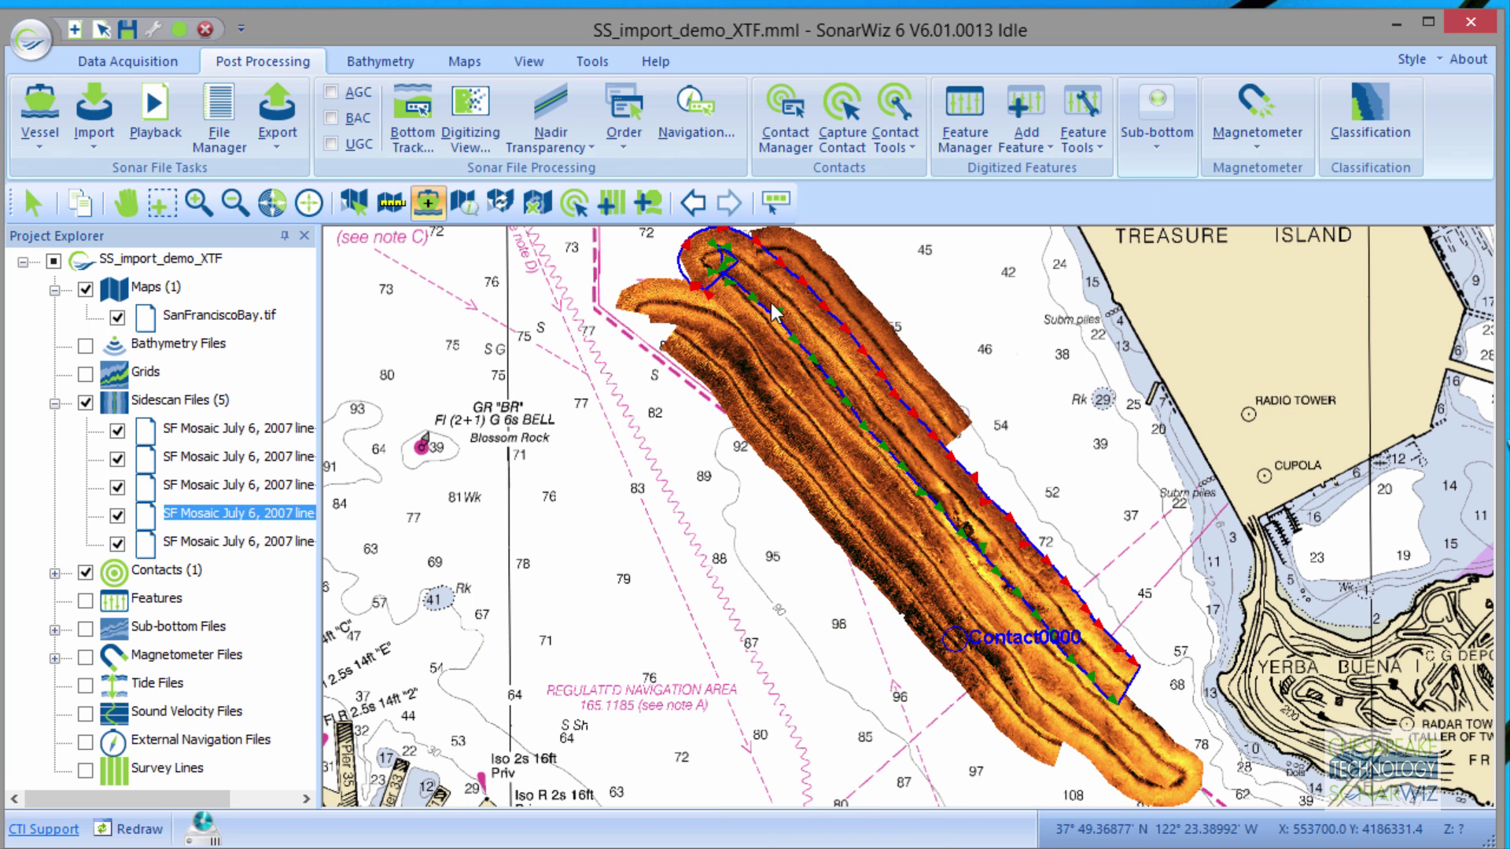
{"action": "right_click", "coordinate": [775, 313]}
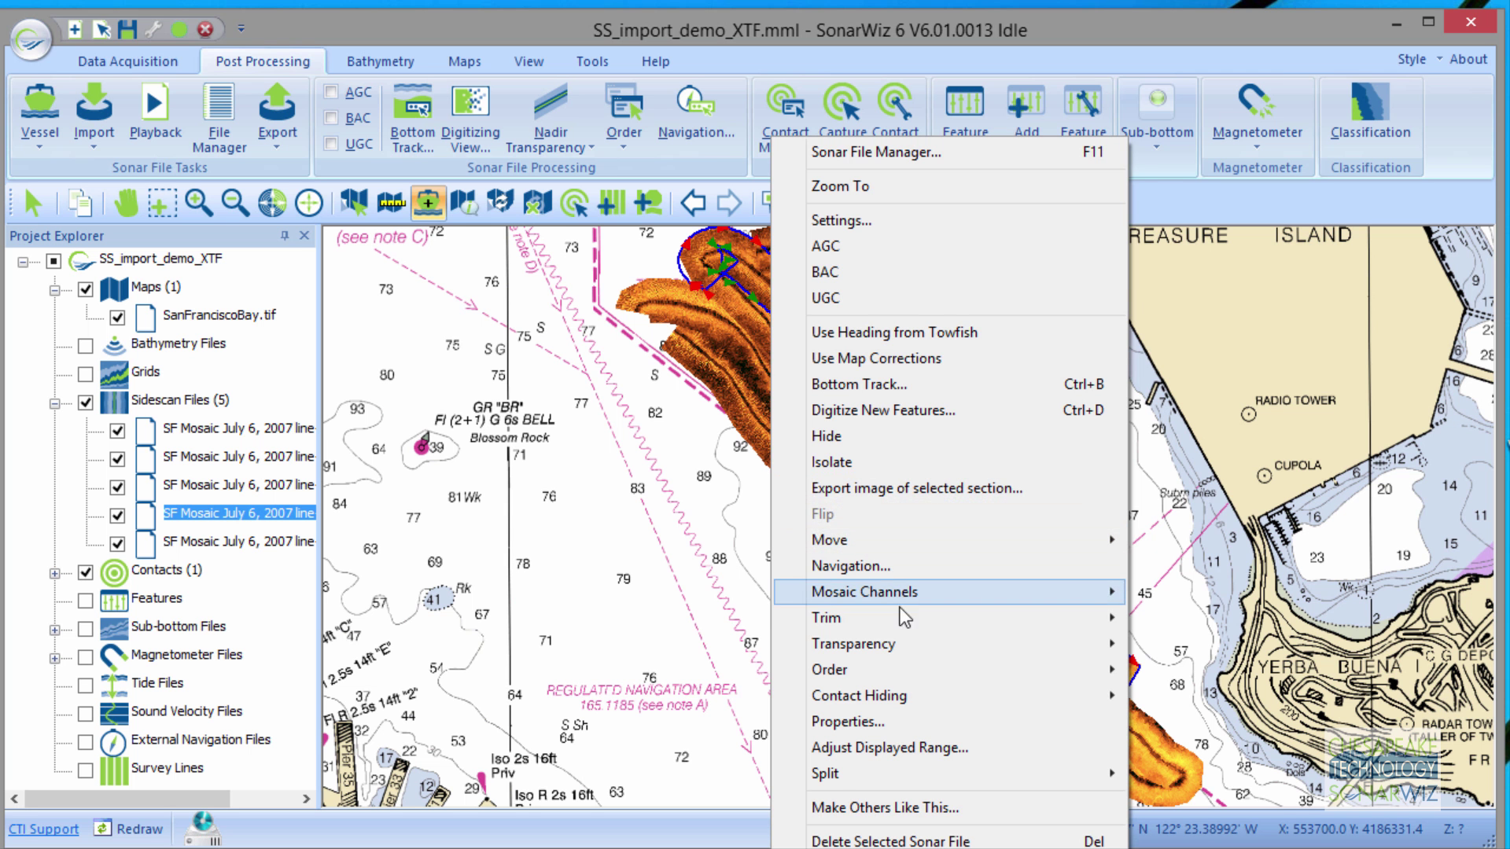
{"action": "left_click", "coordinate": [814, 566]}
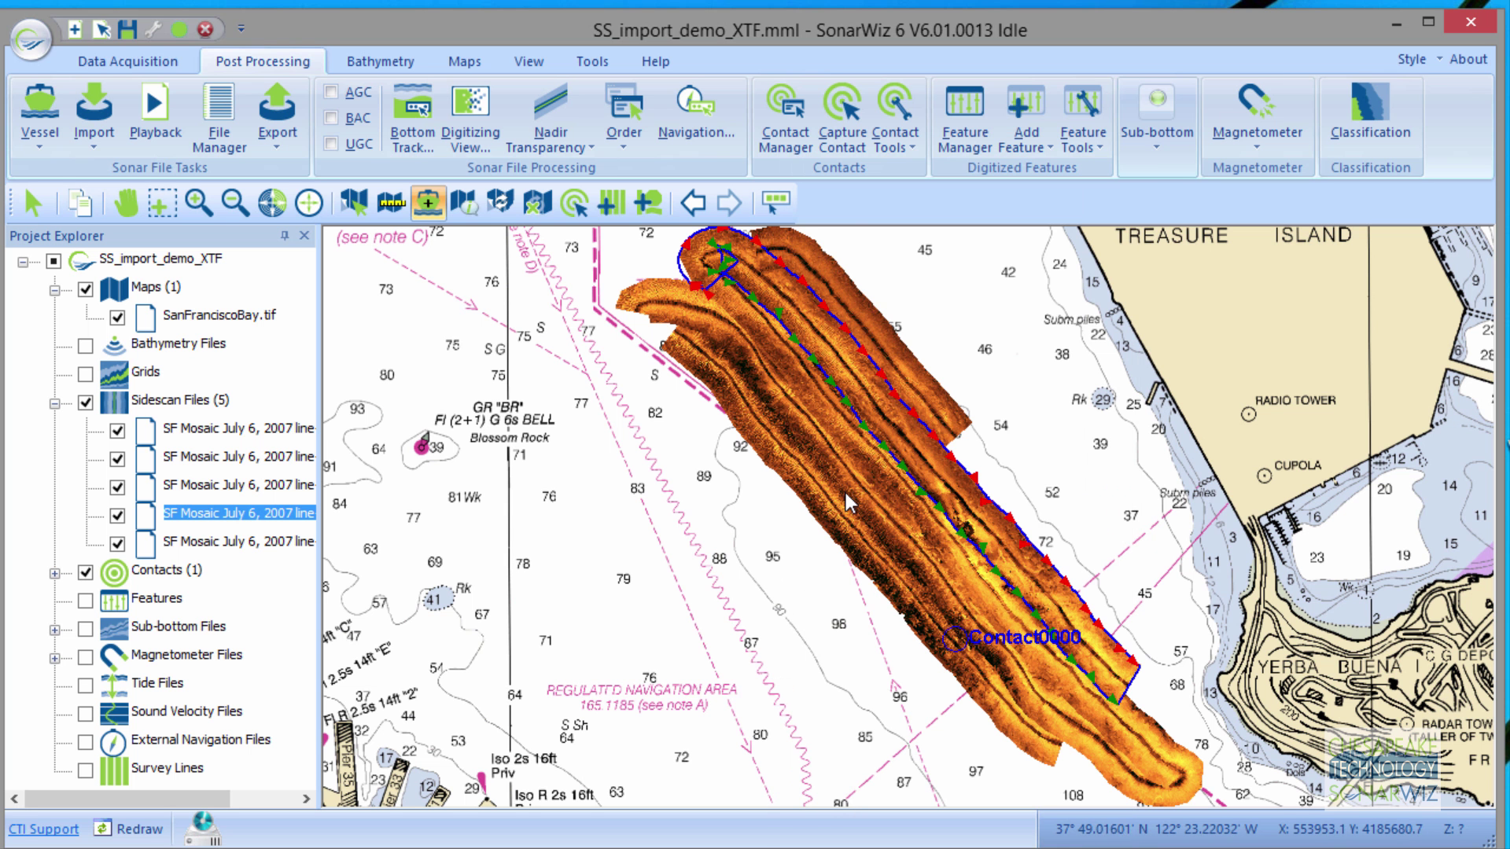
{"action": "right_click", "coordinate": [815, 450]}
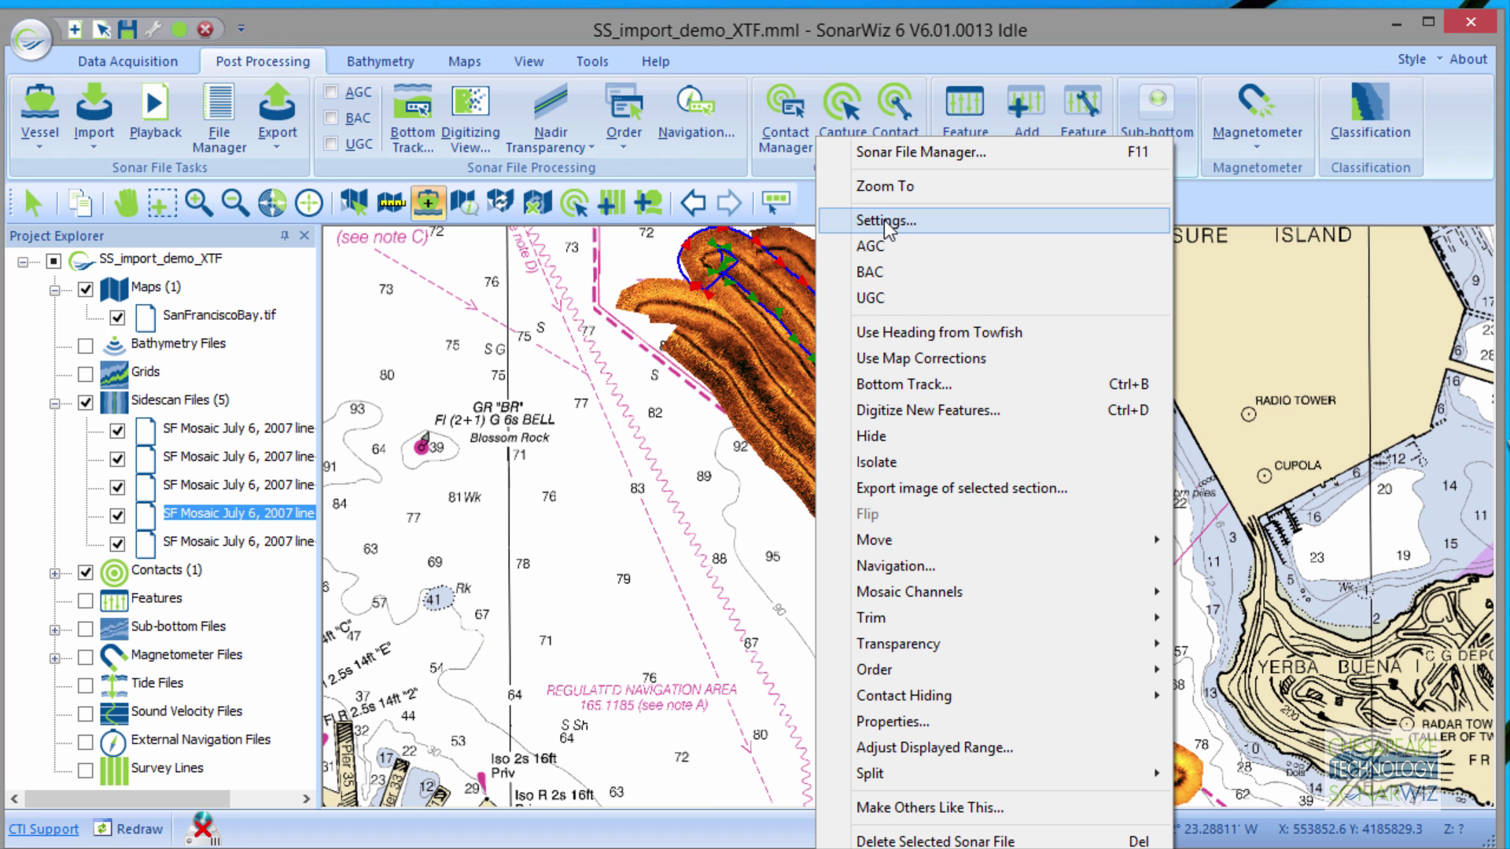
{"action": "left_click", "coordinate": [751, 403]}
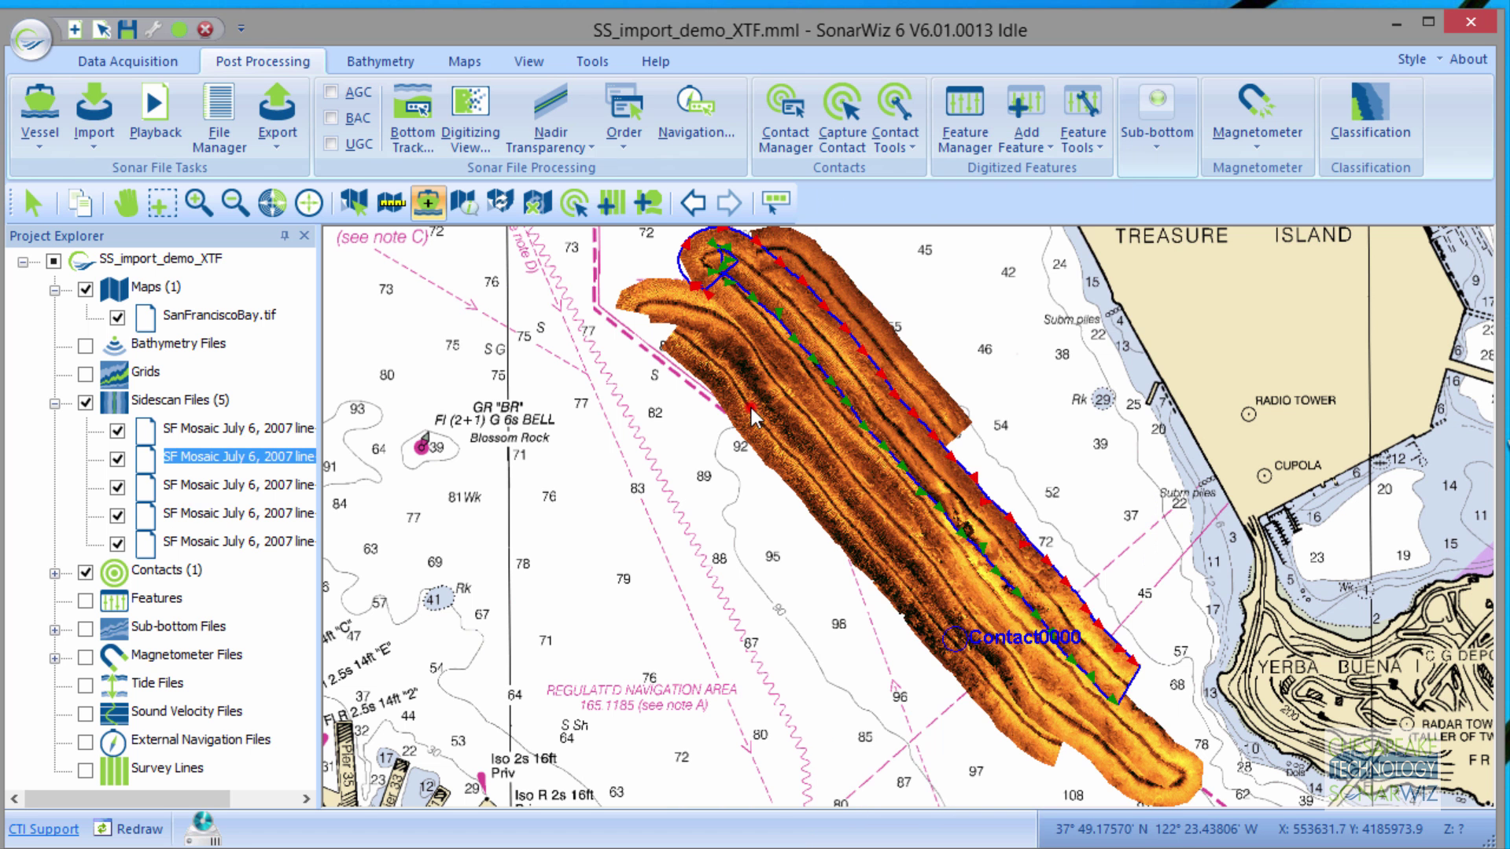
{"action": "left_click", "coordinate": [790, 470]}
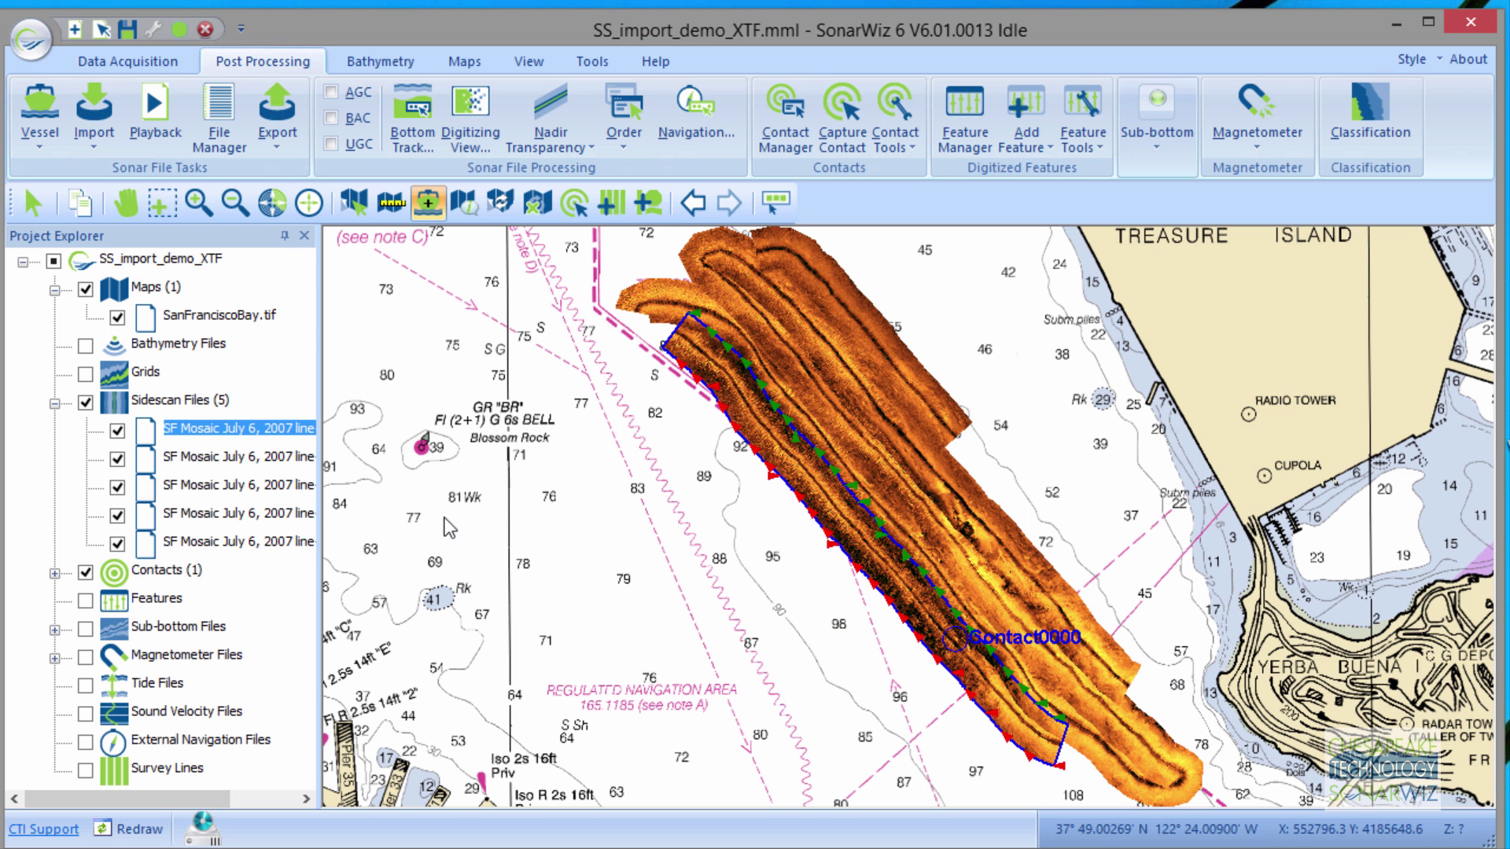
Isolate the westernmost sonar line on the map to hide the other lines, and select it again
{"action": "right_click", "coordinate": [729, 382]}
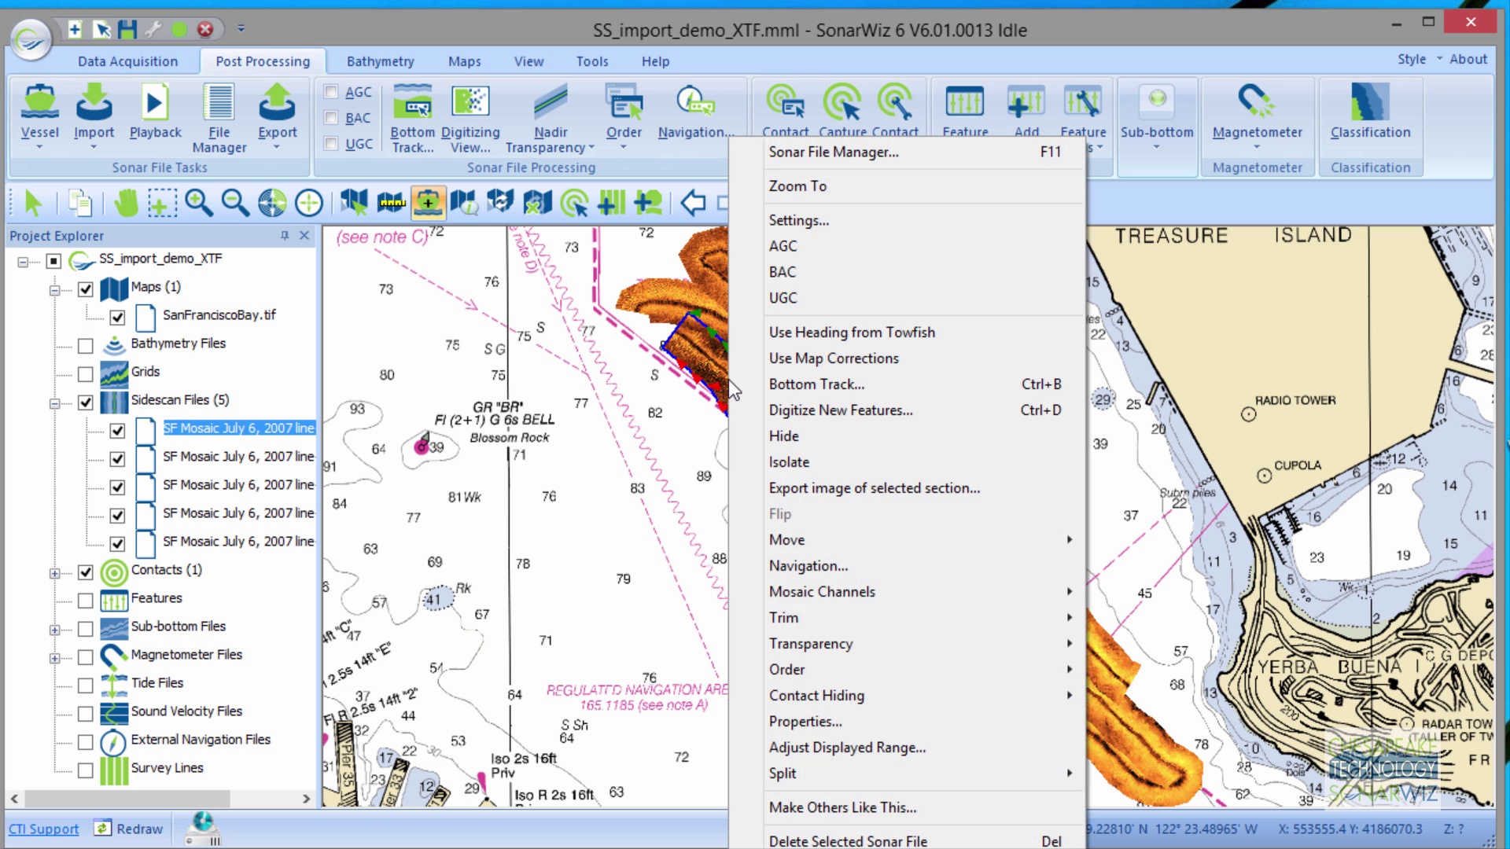
{"action": "left_click", "coordinate": [780, 461]}
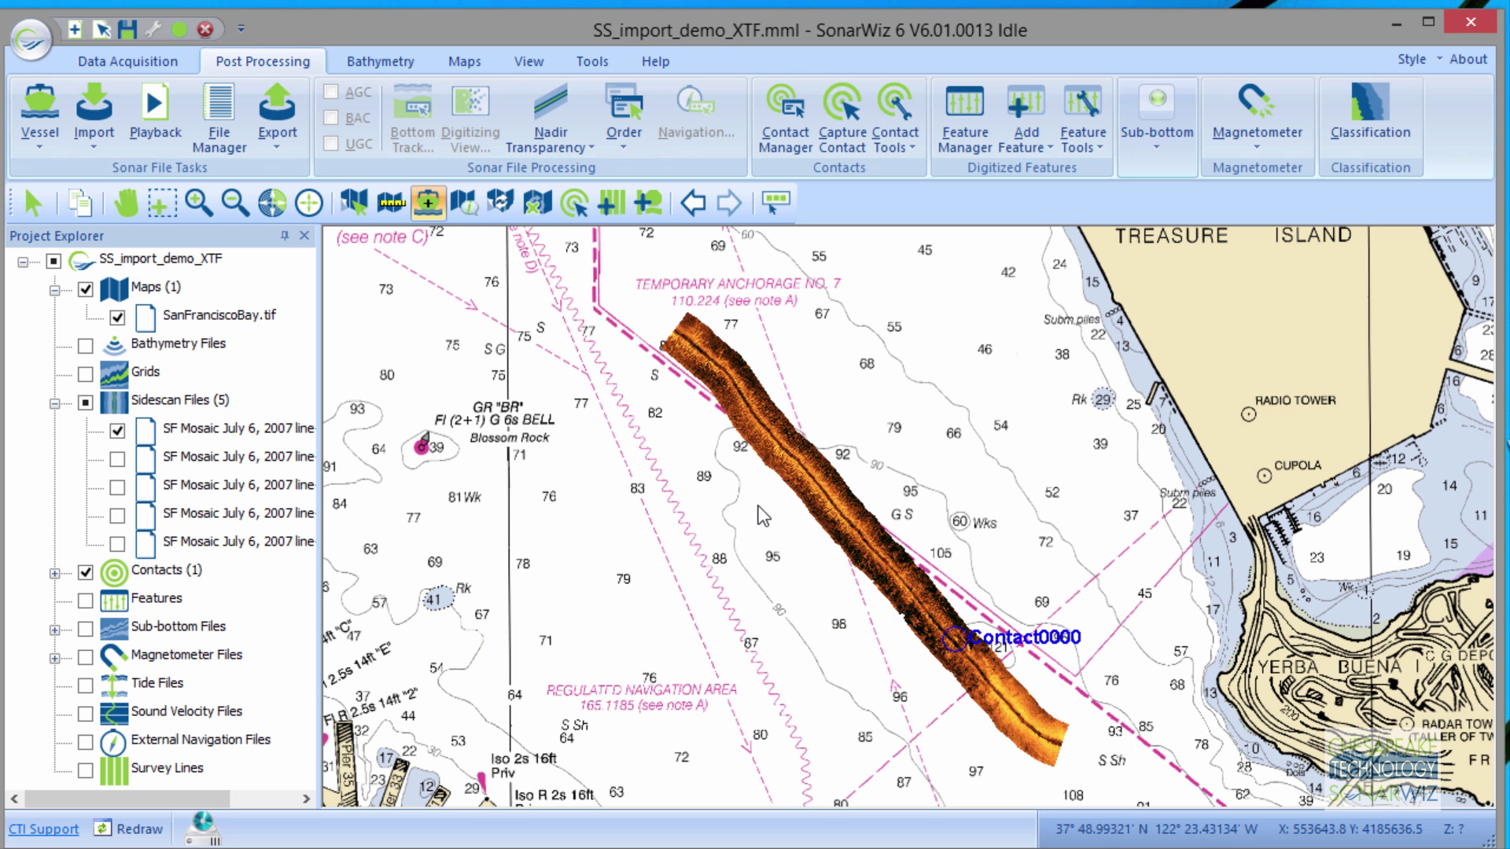
{"action": "left_click", "coordinate": [823, 495]}
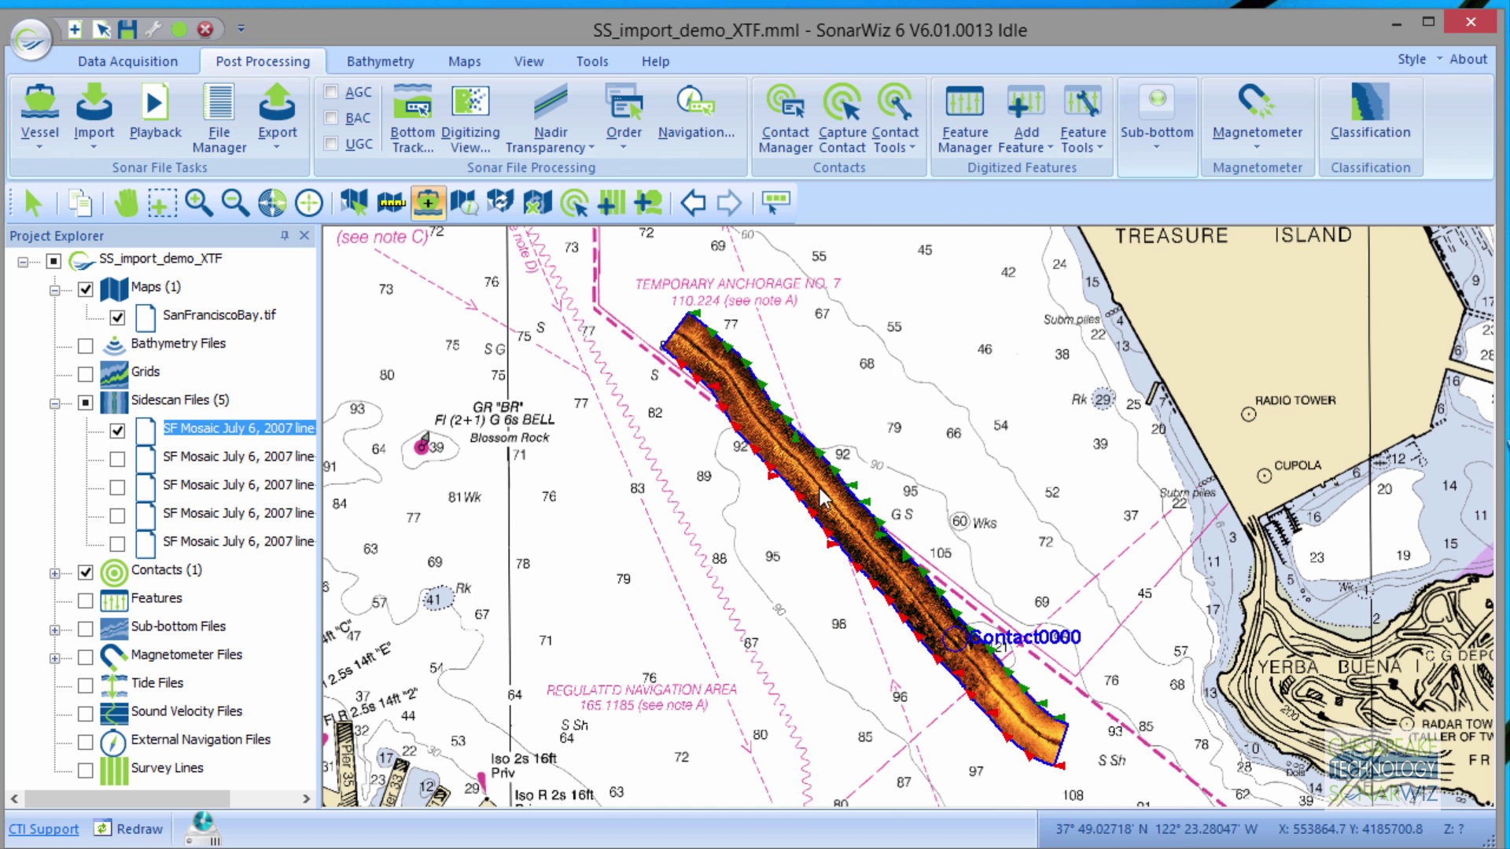
Review the gain and projection settings of sonar line-0001, and close them without changing anything
{"action": "right_click", "coordinate": [820, 497]}
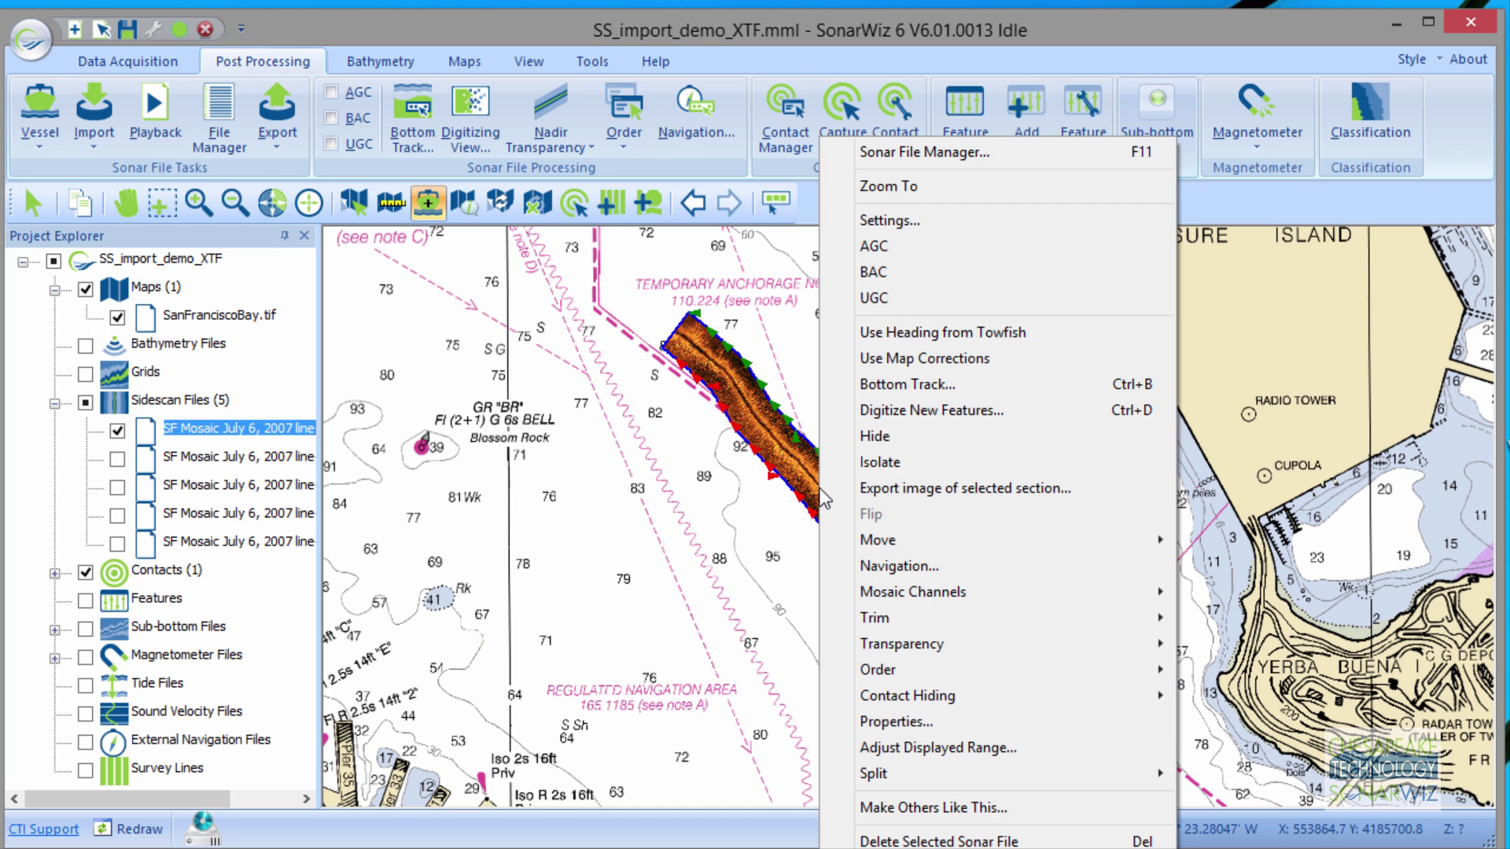
{"action": "left_click", "coordinate": [891, 220]}
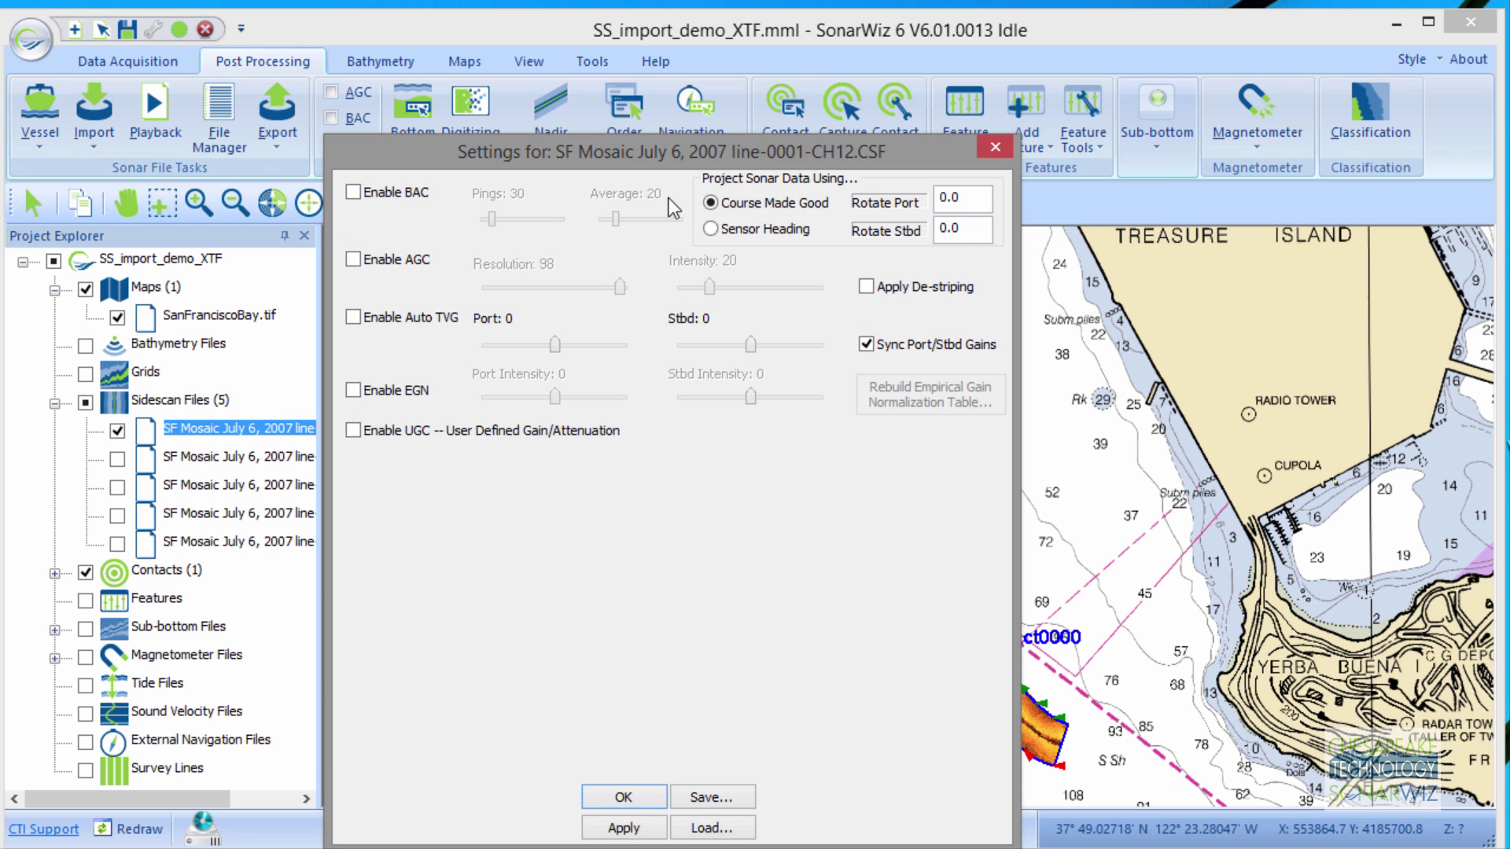
{"action": "left_click_drag", "start_coordinate": [602, 148], "coordinate": [1185, 36]}
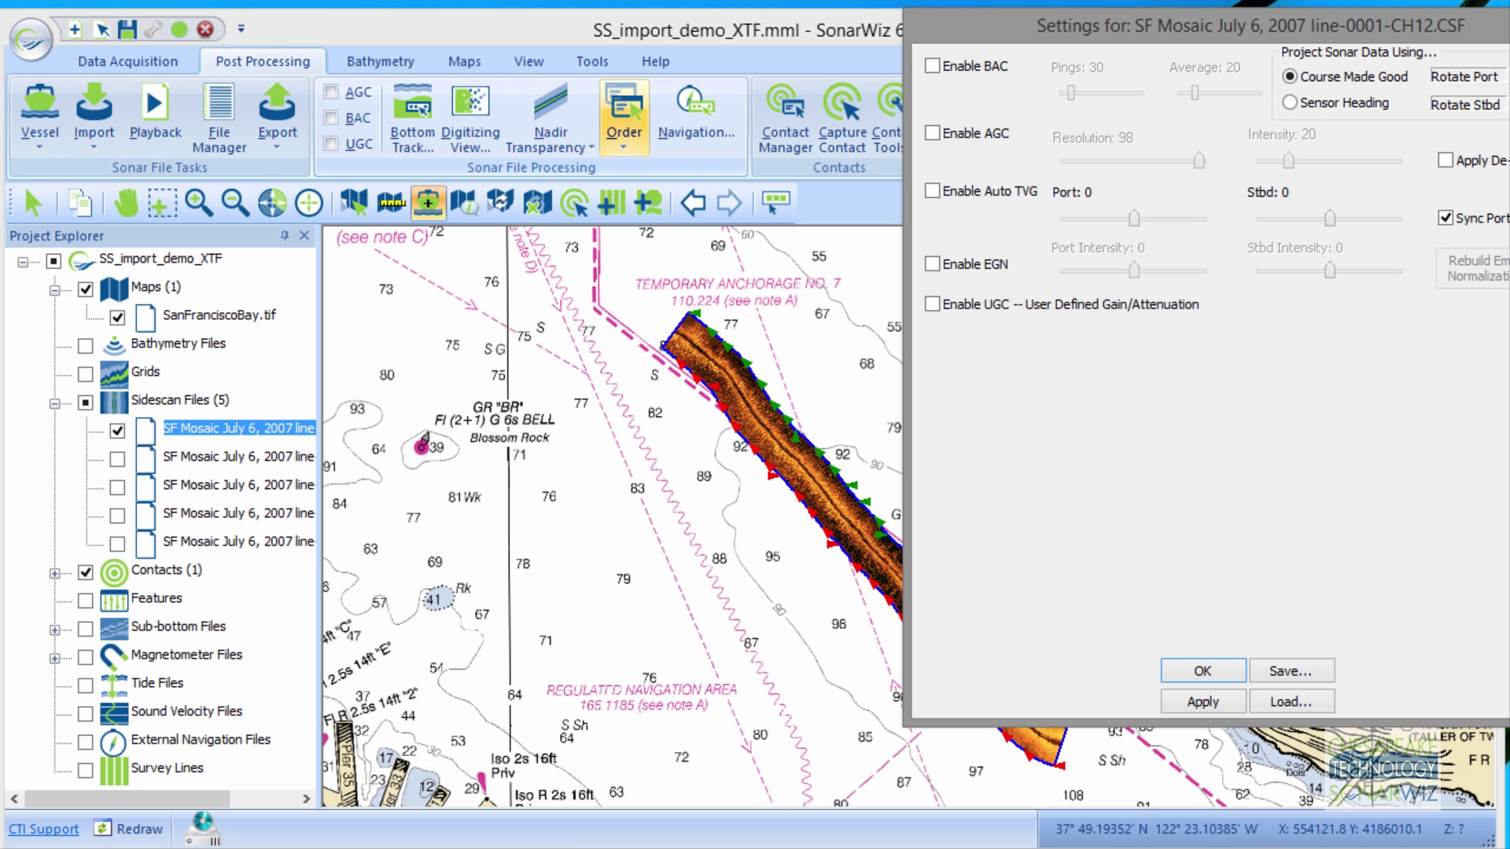
{"action": "key", "text": "Return"}
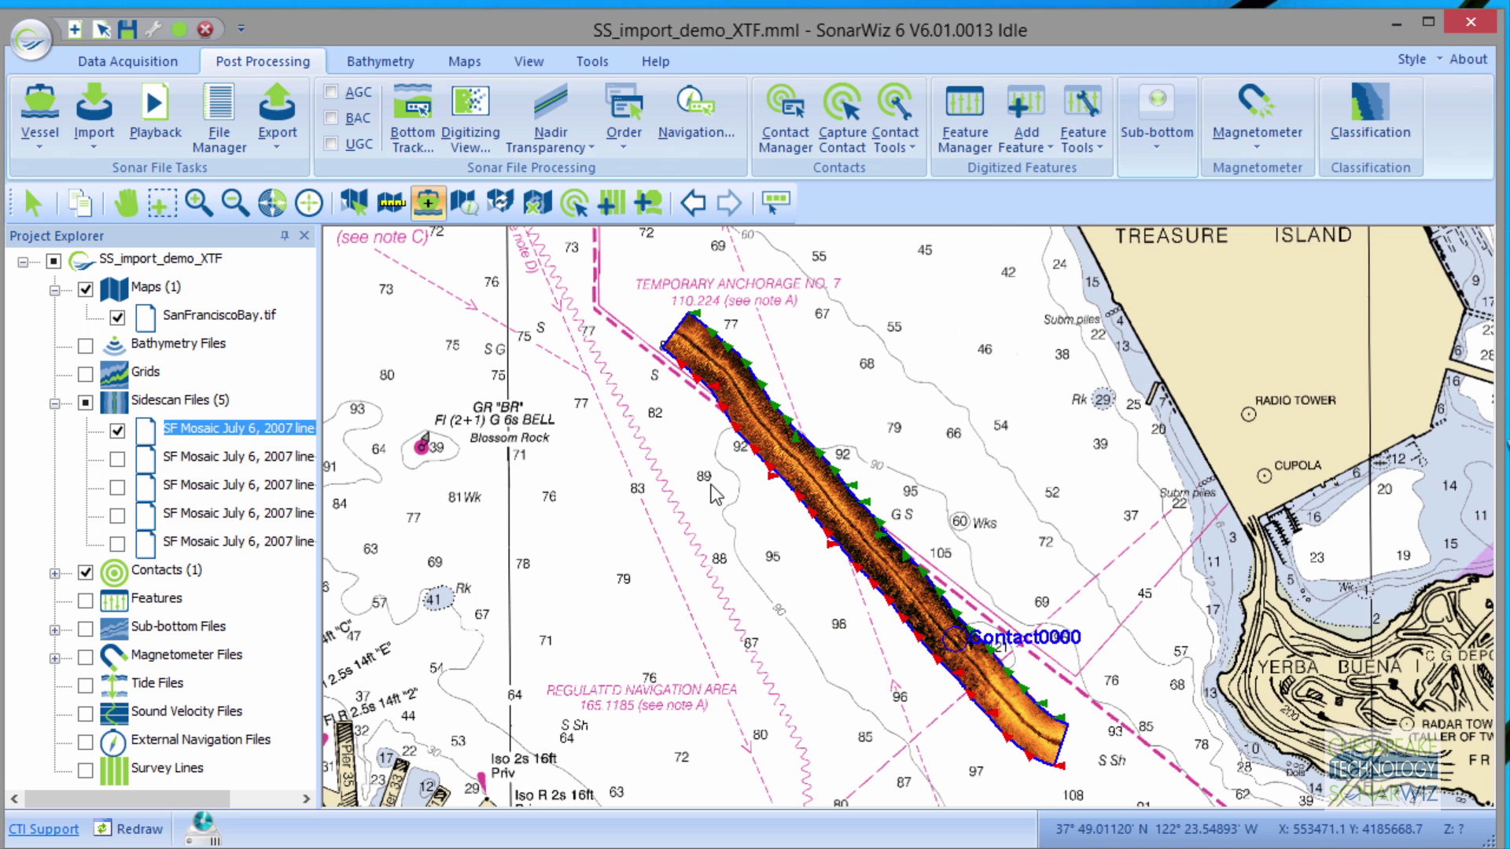
Open bottom tracking for sonar line-0001 and auto-track the port channel, trying thresholds 2 and 14 before settling on 6
{"action": "right_click", "coordinate": [757, 427]}
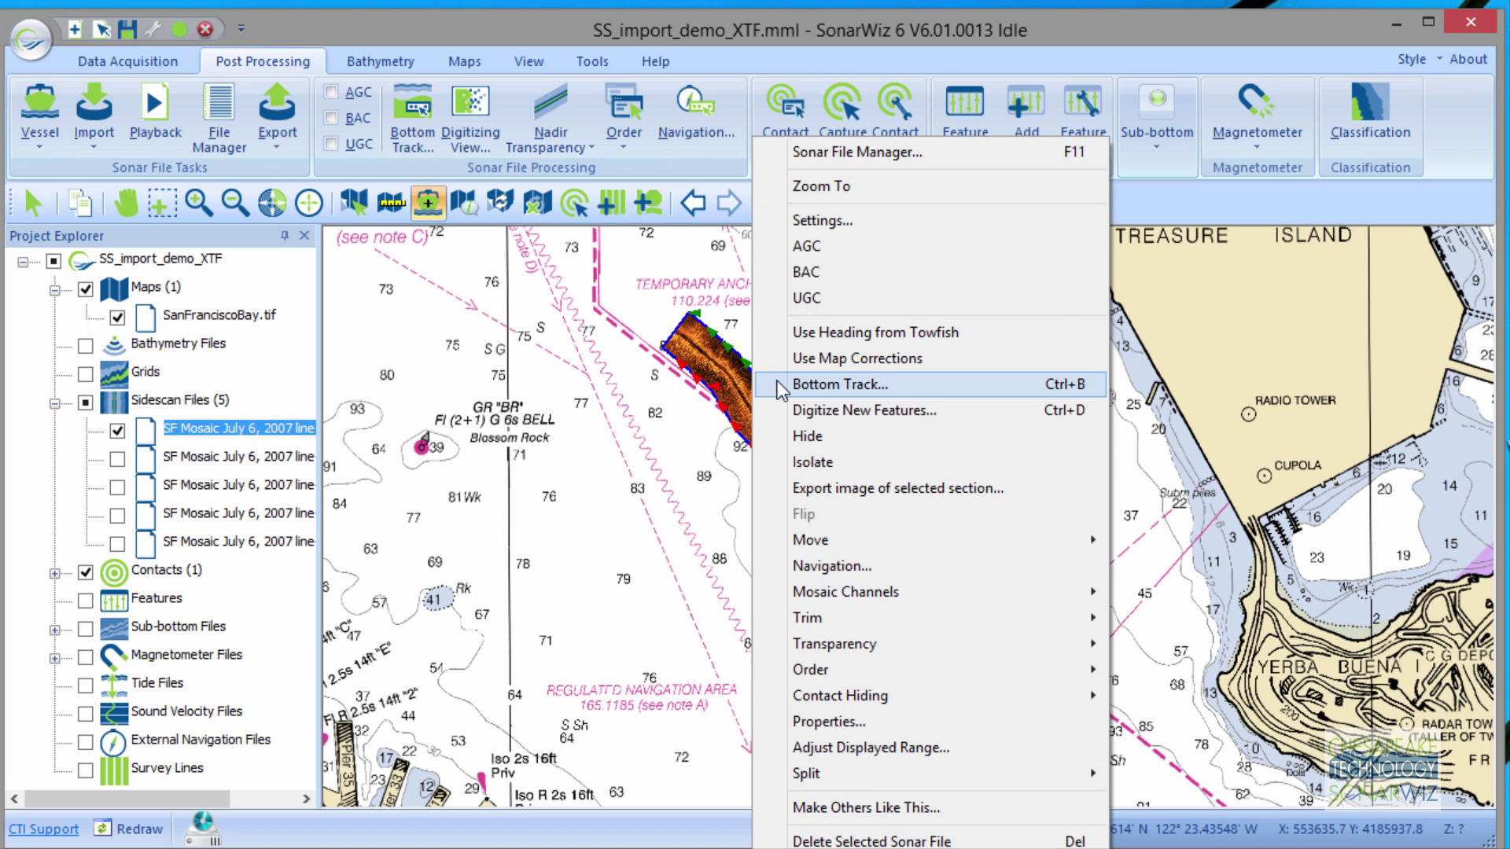
{"action": "left_click", "coordinate": [824, 389]}
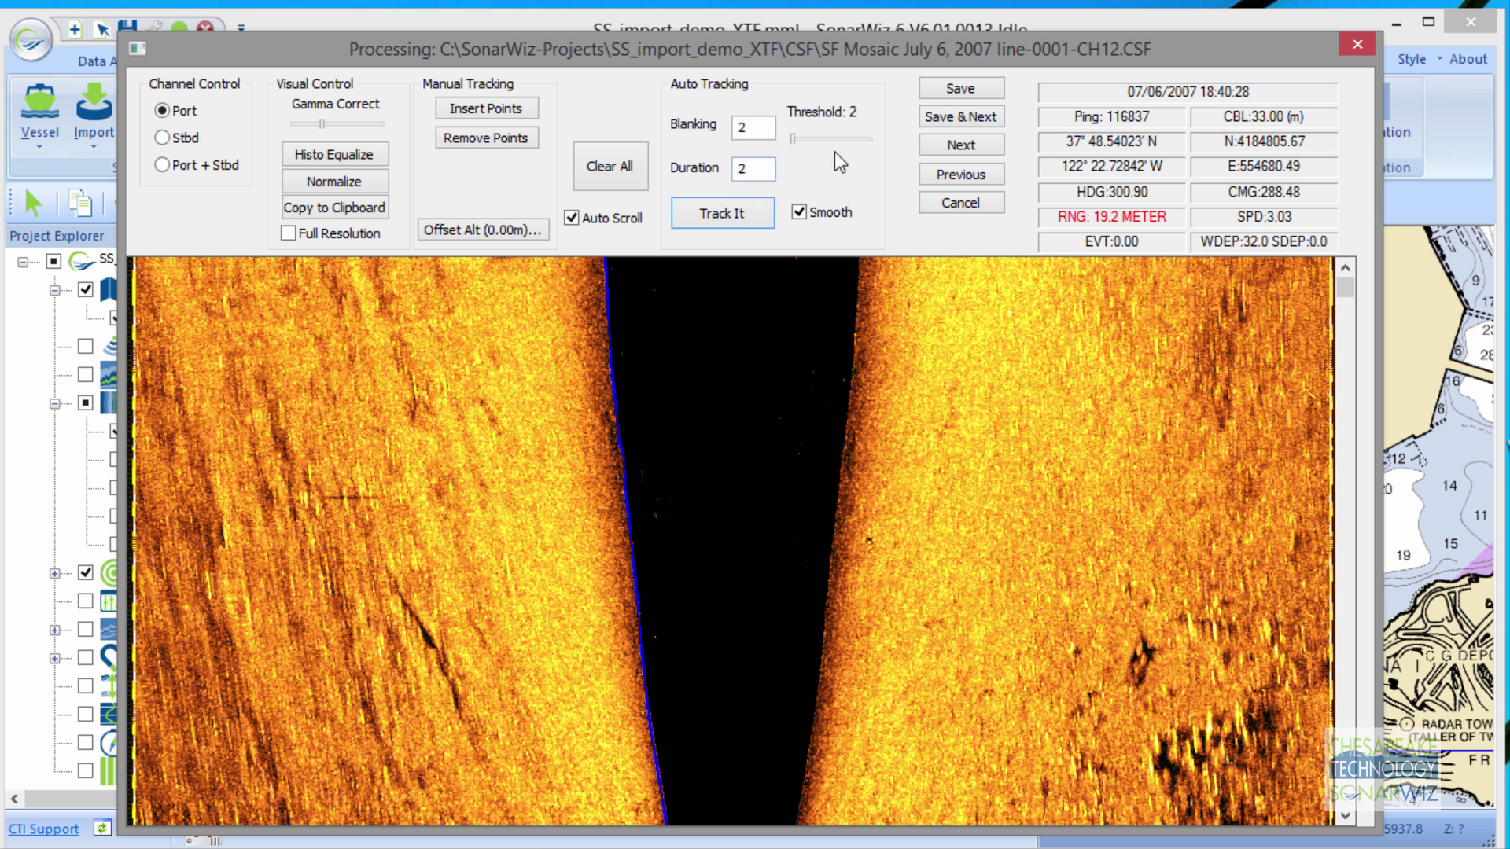
{"action": "left_click", "coordinate": [739, 215]}
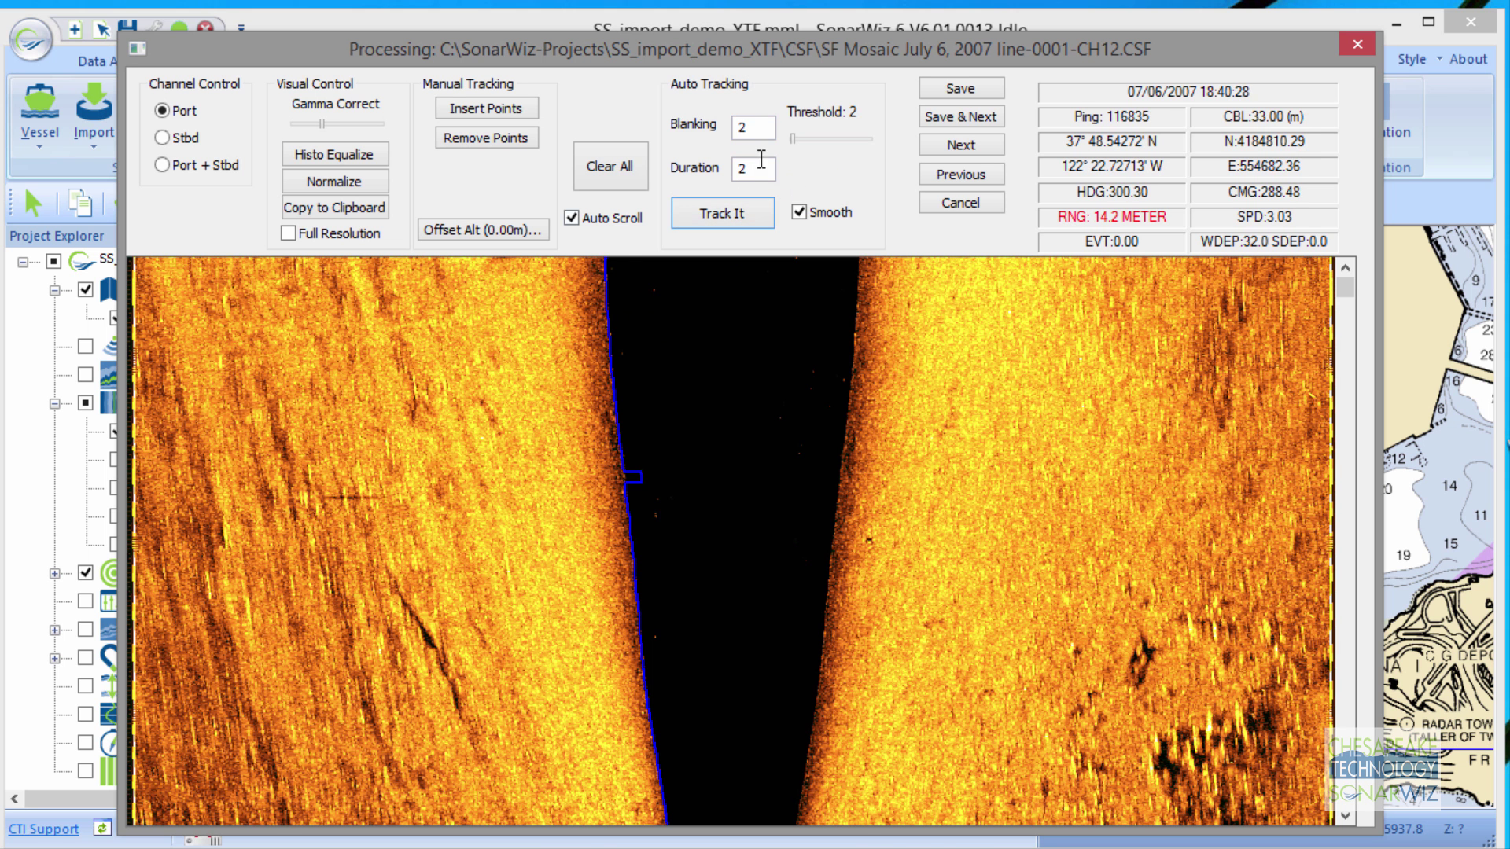
{"action": "left_click_drag", "start_coordinate": [795, 140], "coordinate": [803, 143]}
{"action": "left_click", "coordinate": [745, 215]}
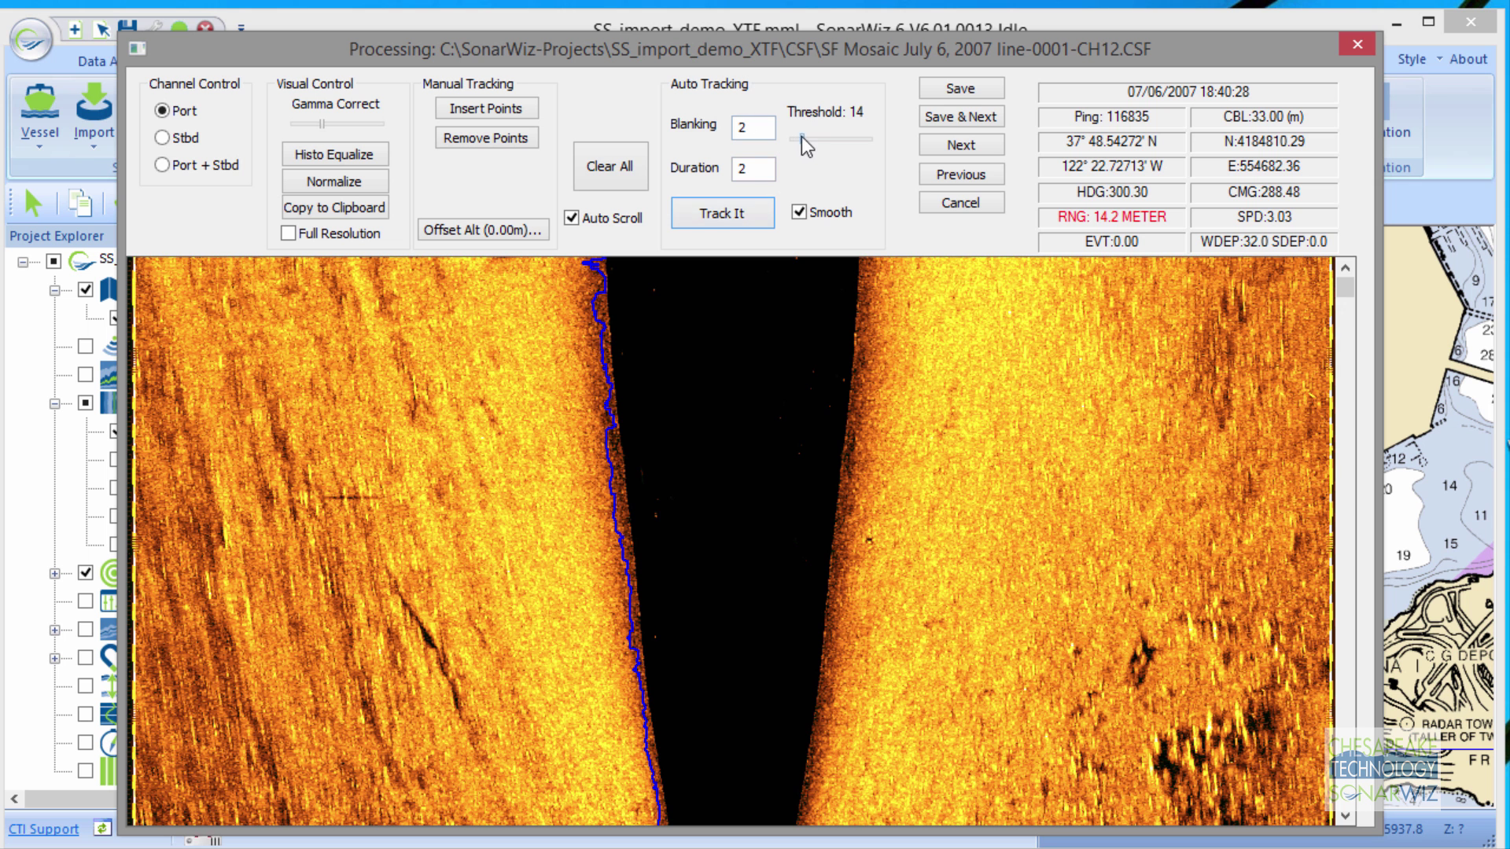
{"action": "left_click_drag", "start_coordinate": [800, 135], "coordinate": [795, 138]}
{"action": "left_click", "coordinate": [732, 212]}
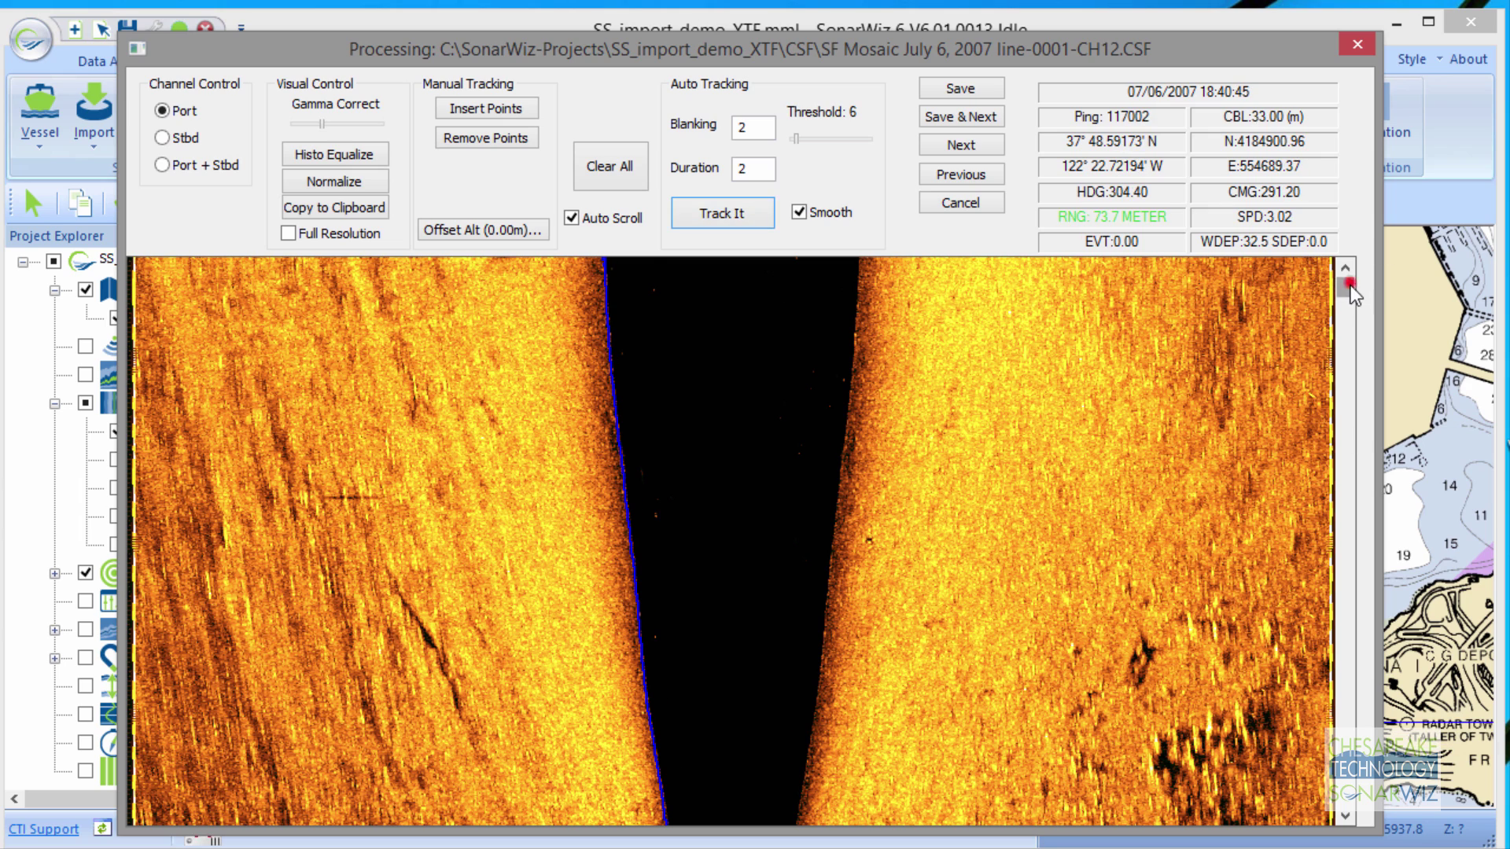
Check the bottom track on the starboard channel of line-0001, and save the bottom tracking
{"action": "mouse_move", "coordinate": [1351, 285]}
{"action": "left_mouse_down"}
{"action": "mouse_move", "coordinate": [1368, 550]}
{"action": "mouse_move", "coordinate": [1347, 698]}
{"action": "mouse_move", "coordinate": [1343, 260]}
{"action": "left_mouse_up"}
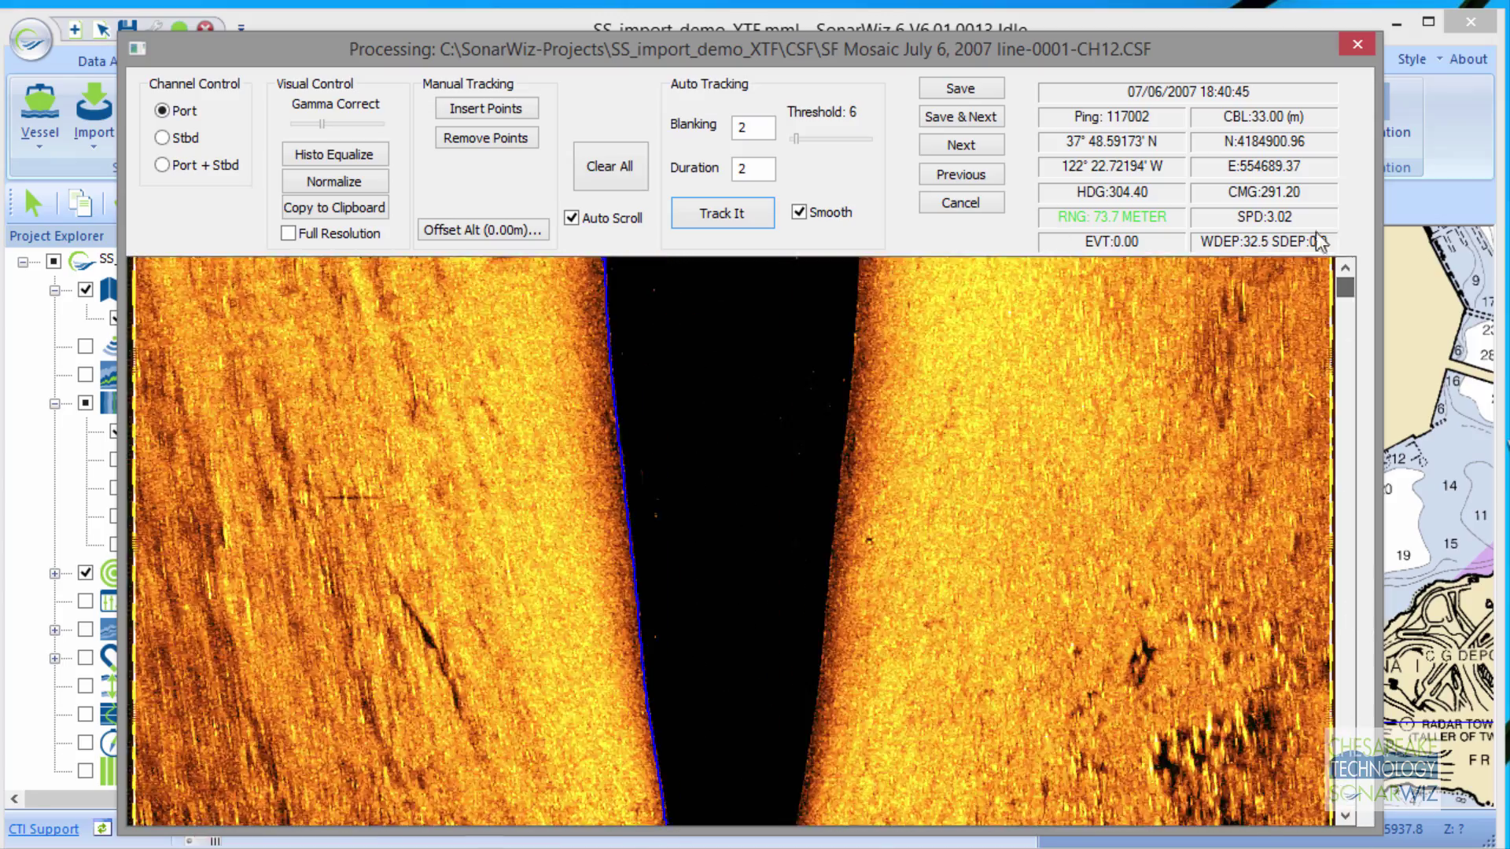
{"action": "left_click", "coordinate": [163, 138]}
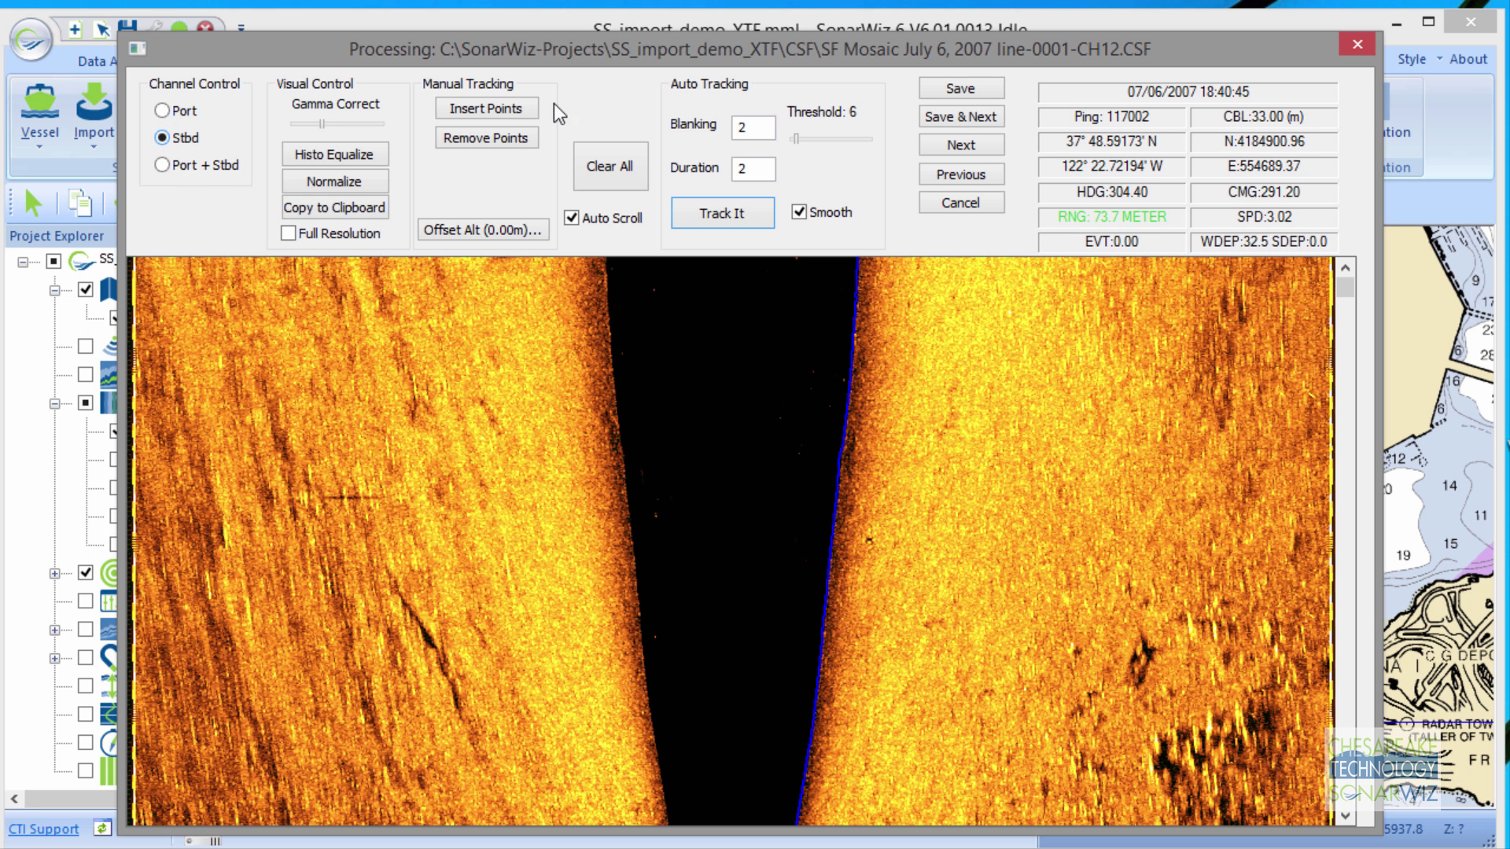
{"action": "left_click", "coordinate": [962, 92]}
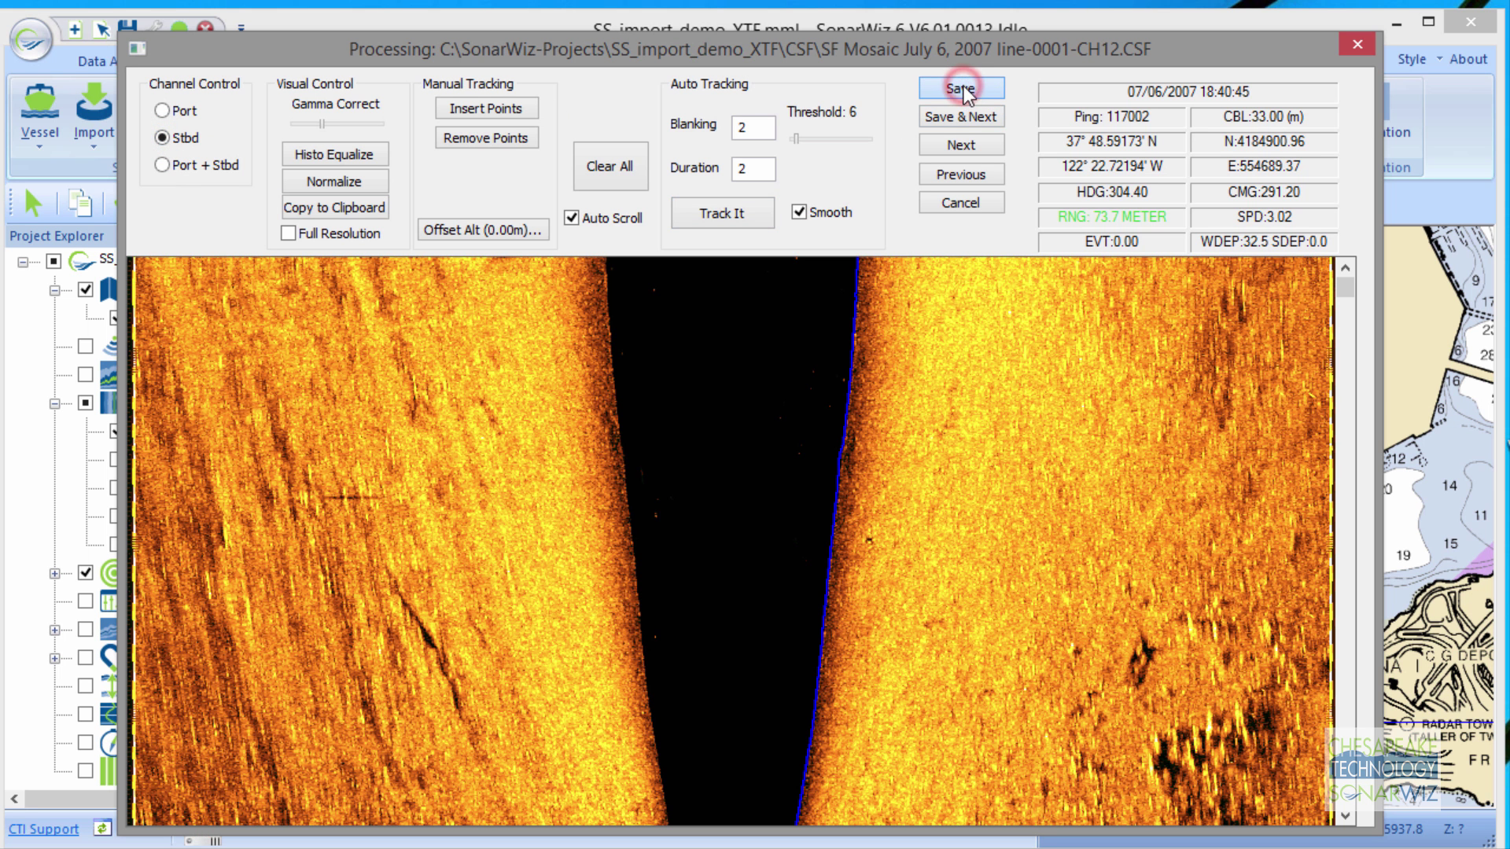
{"action": "left_click", "coordinate": [1357, 41]}
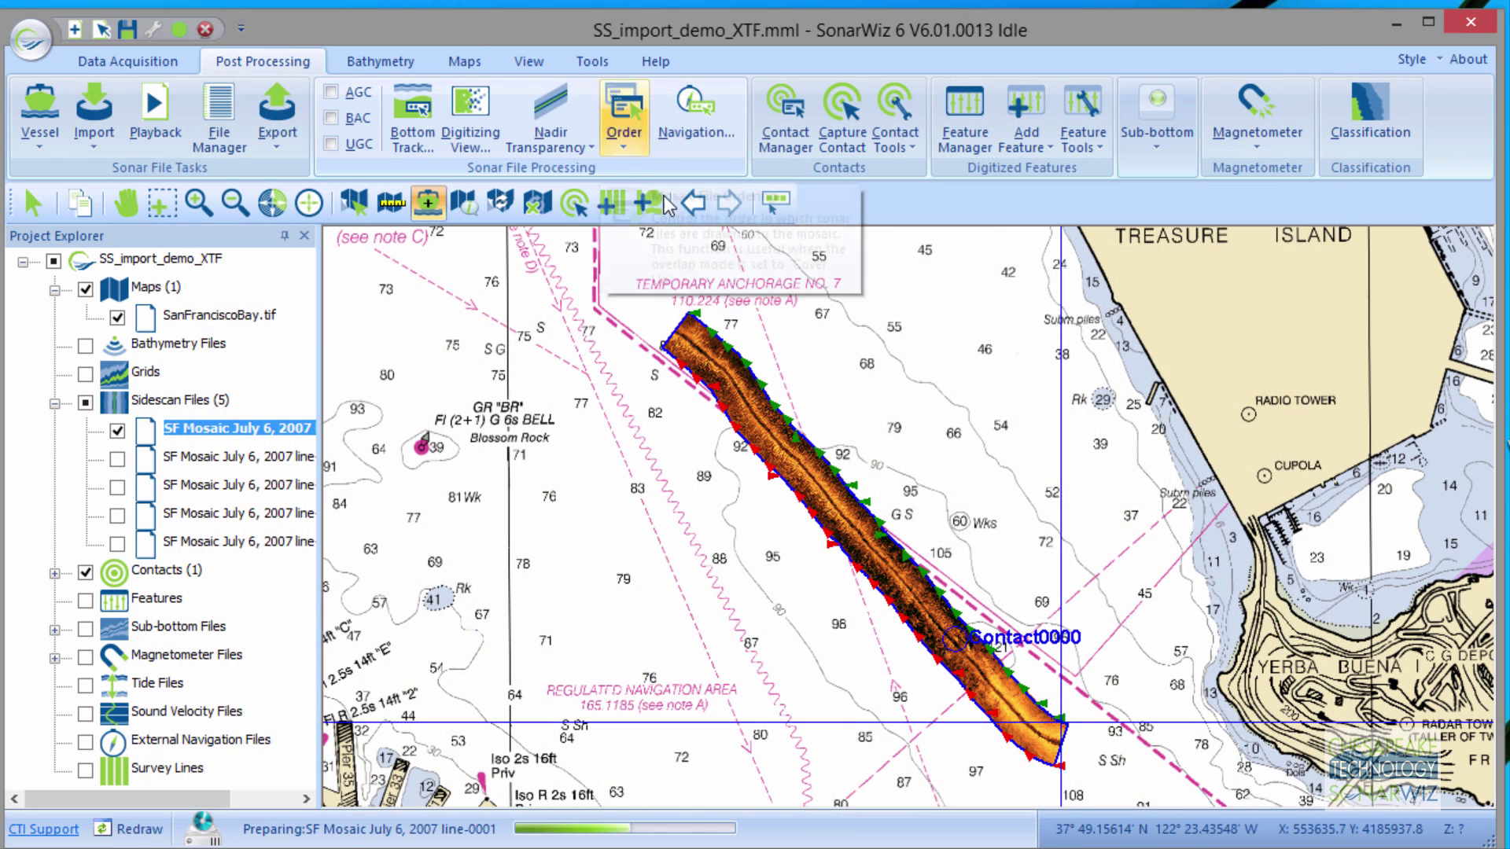
Convert SF Mosaic July 6, 2007 line-0001-CH12.CSF from the project's CSF folder to CSV, exporting every record
{"action": "left_click", "coordinate": [591, 61]}
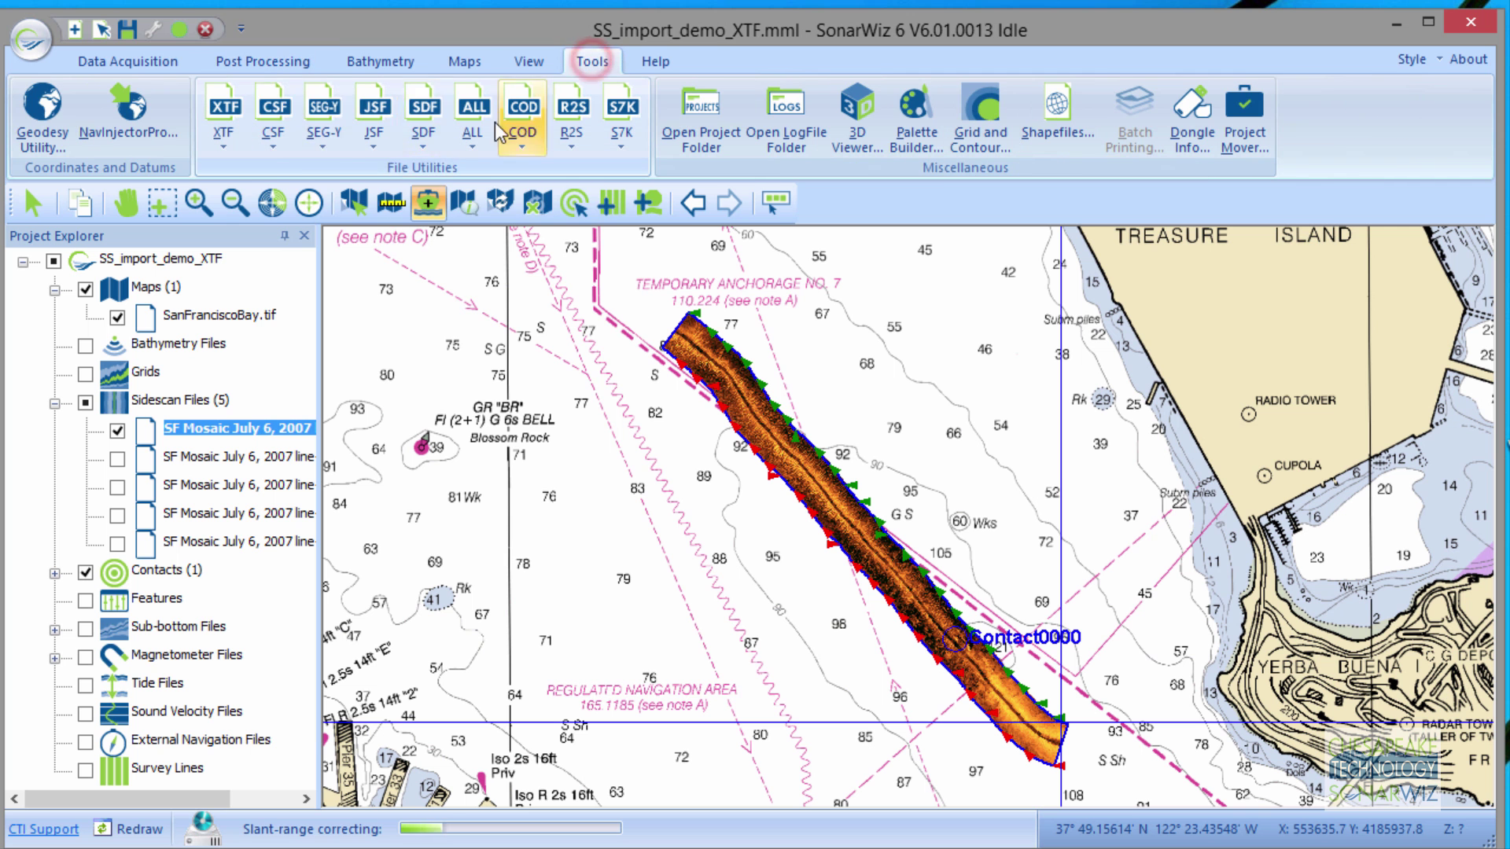
{"action": "left_click", "coordinate": [275, 126]}
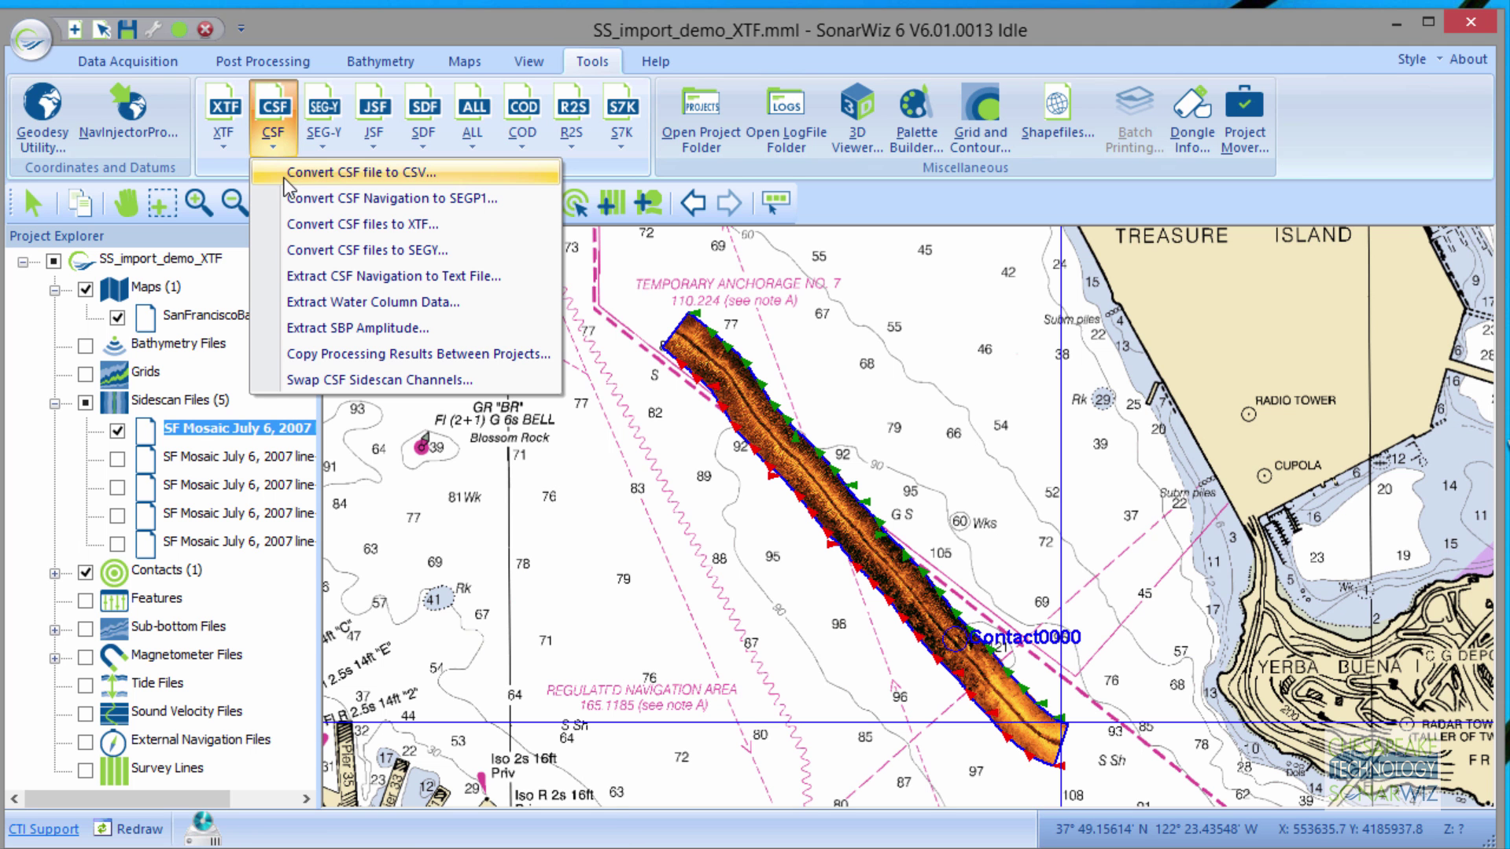
{"action": "left_click", "coordinate": [335, 175]}
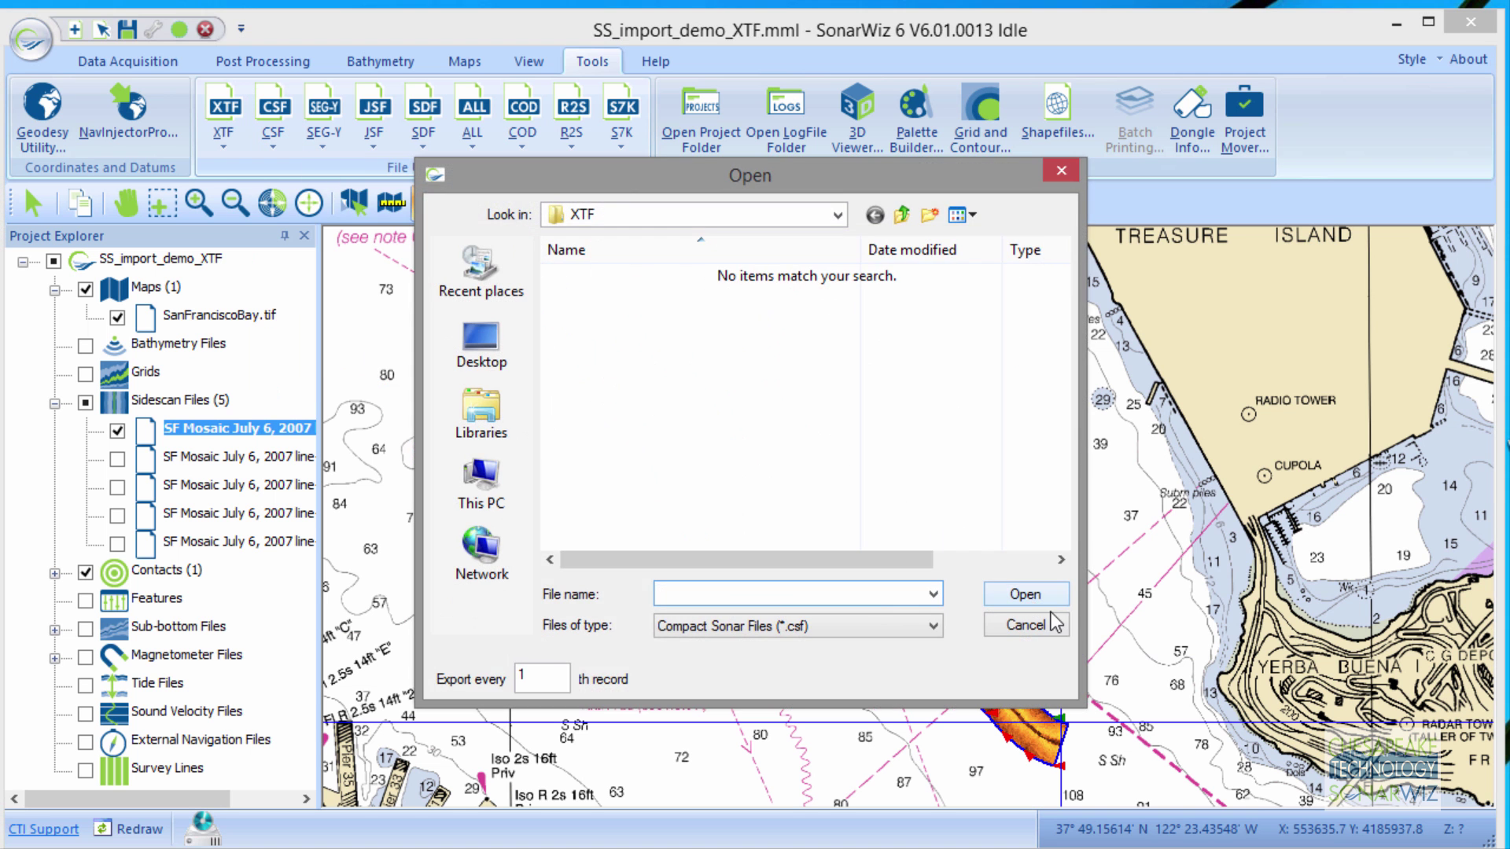
{"action": "left_click", "coordinate": [901, 214]}
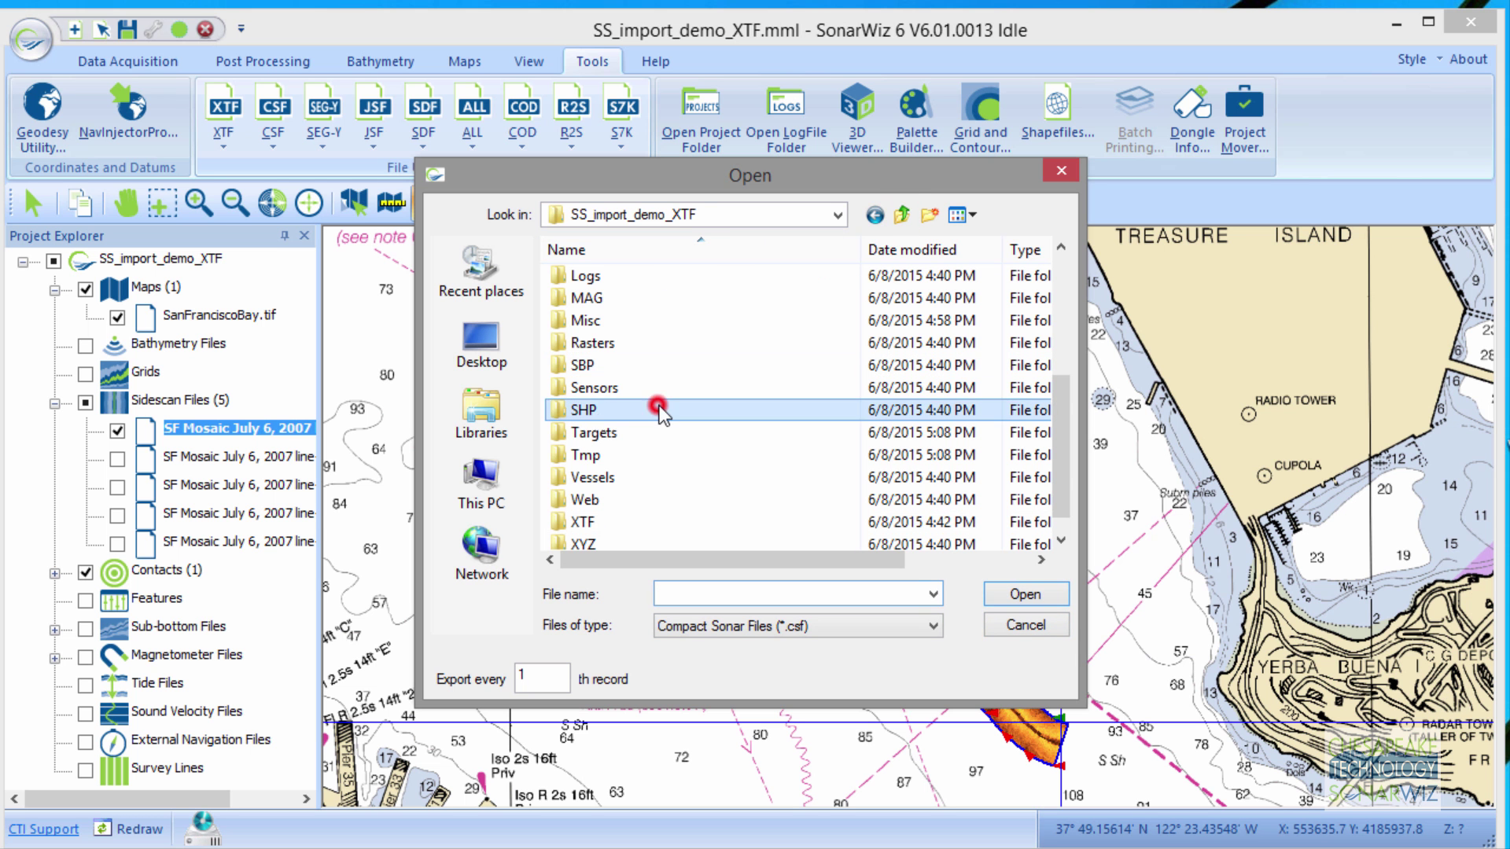
{"action": "scroll", "coordinate": [664, 405], "scroll_direction": "up", "scroll_amount": 2}
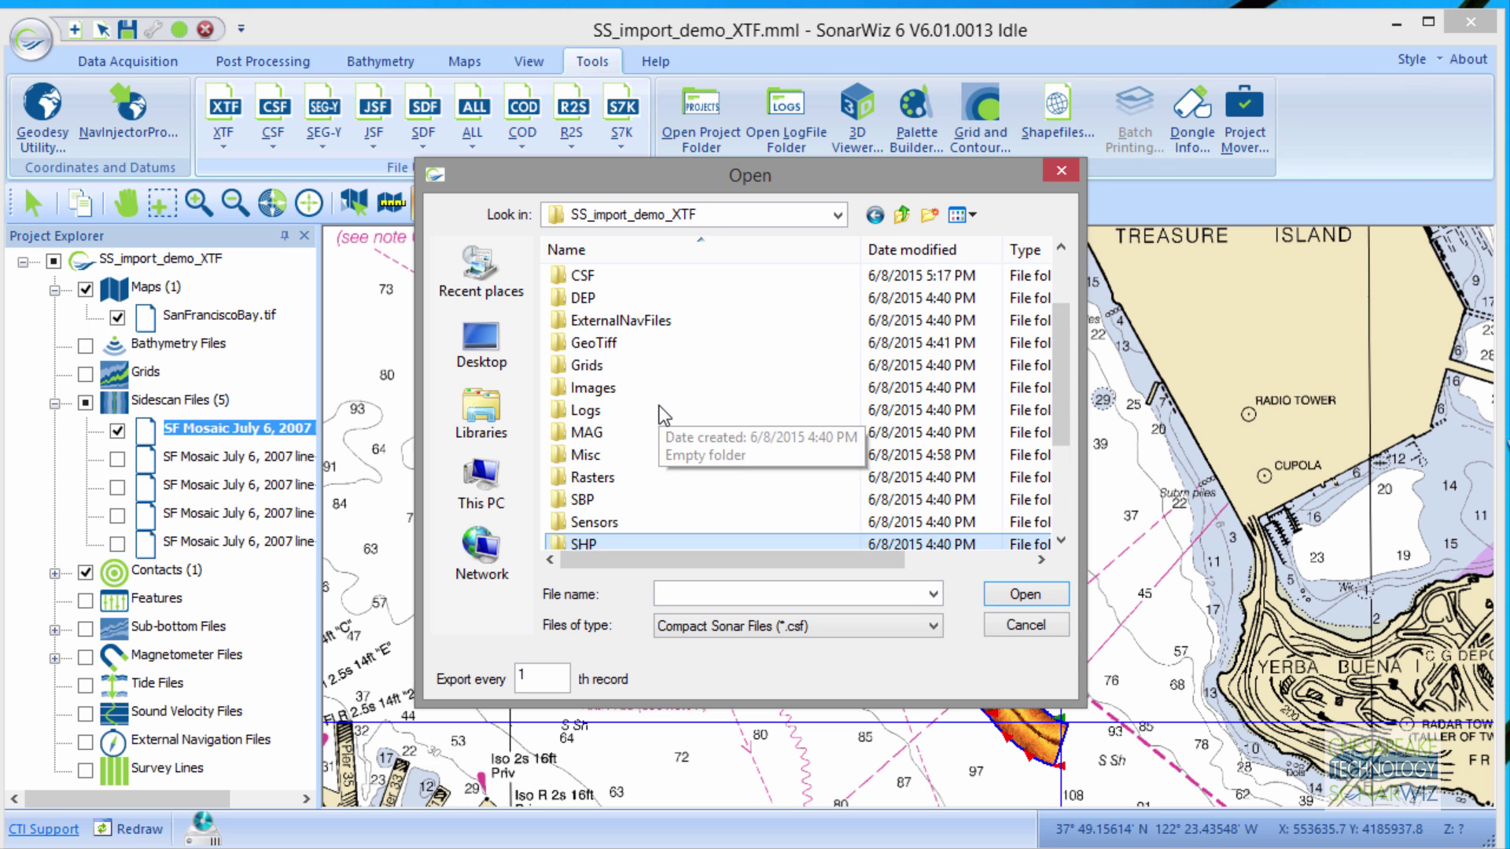
{"action": "double_click", "coordinate": [599, 275]}
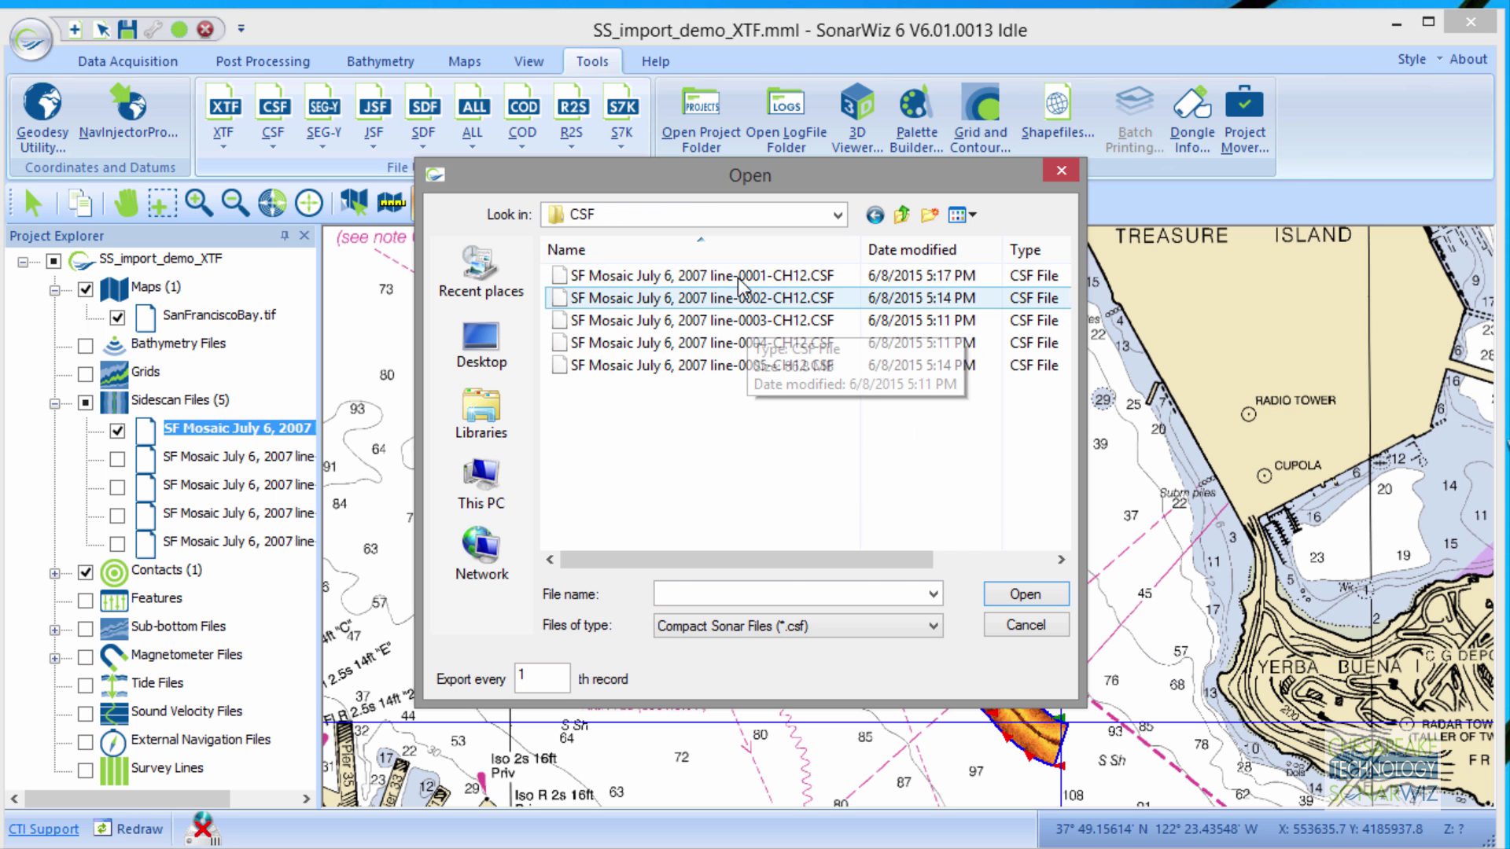
{"action": "left_click", "coordinate": [693, 274]}
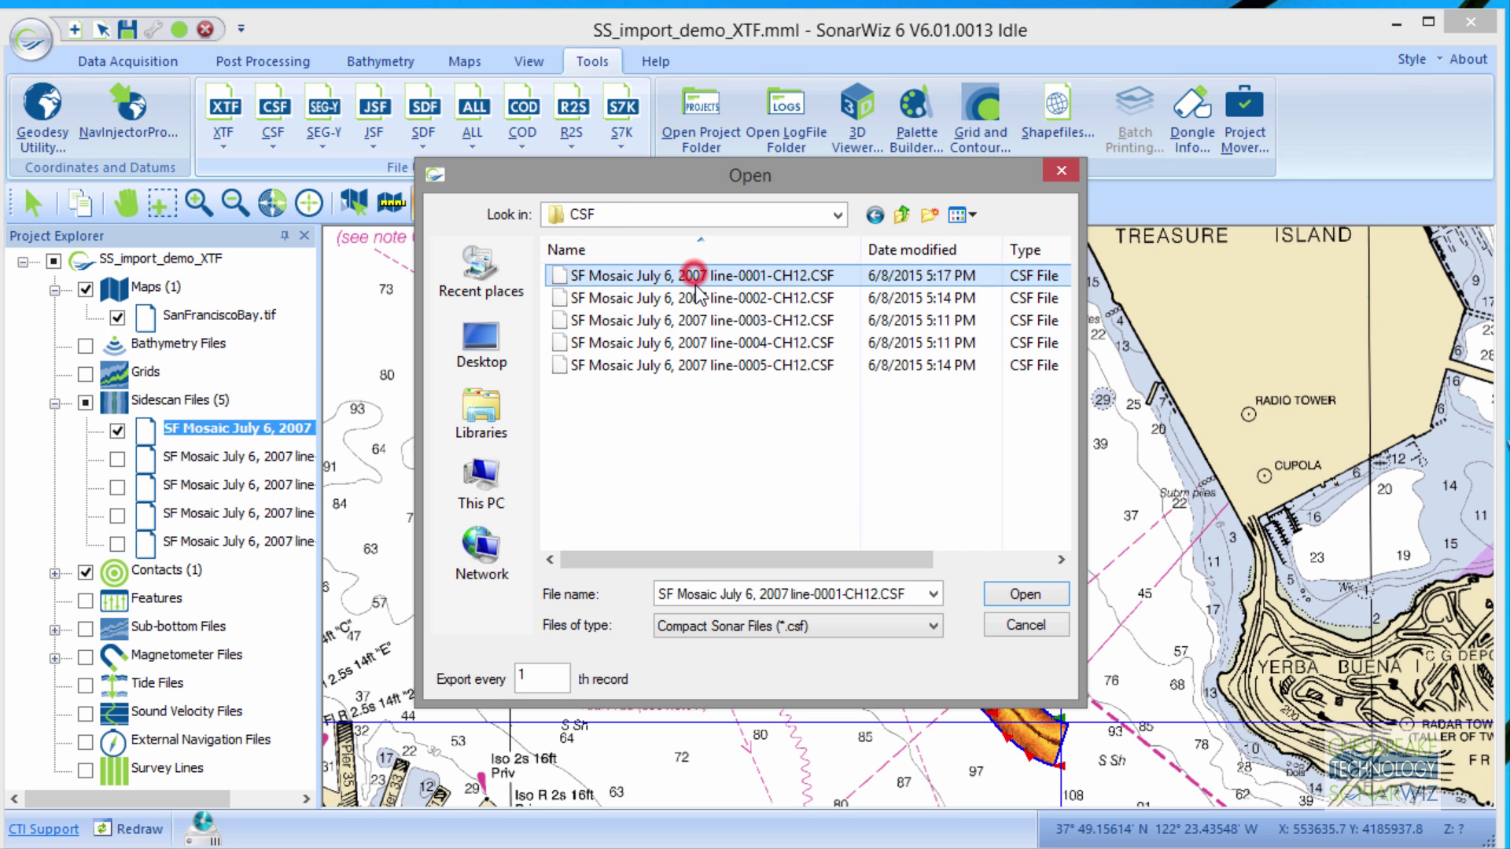
{"action": "left_click", "coordinate": [1038, 599]}
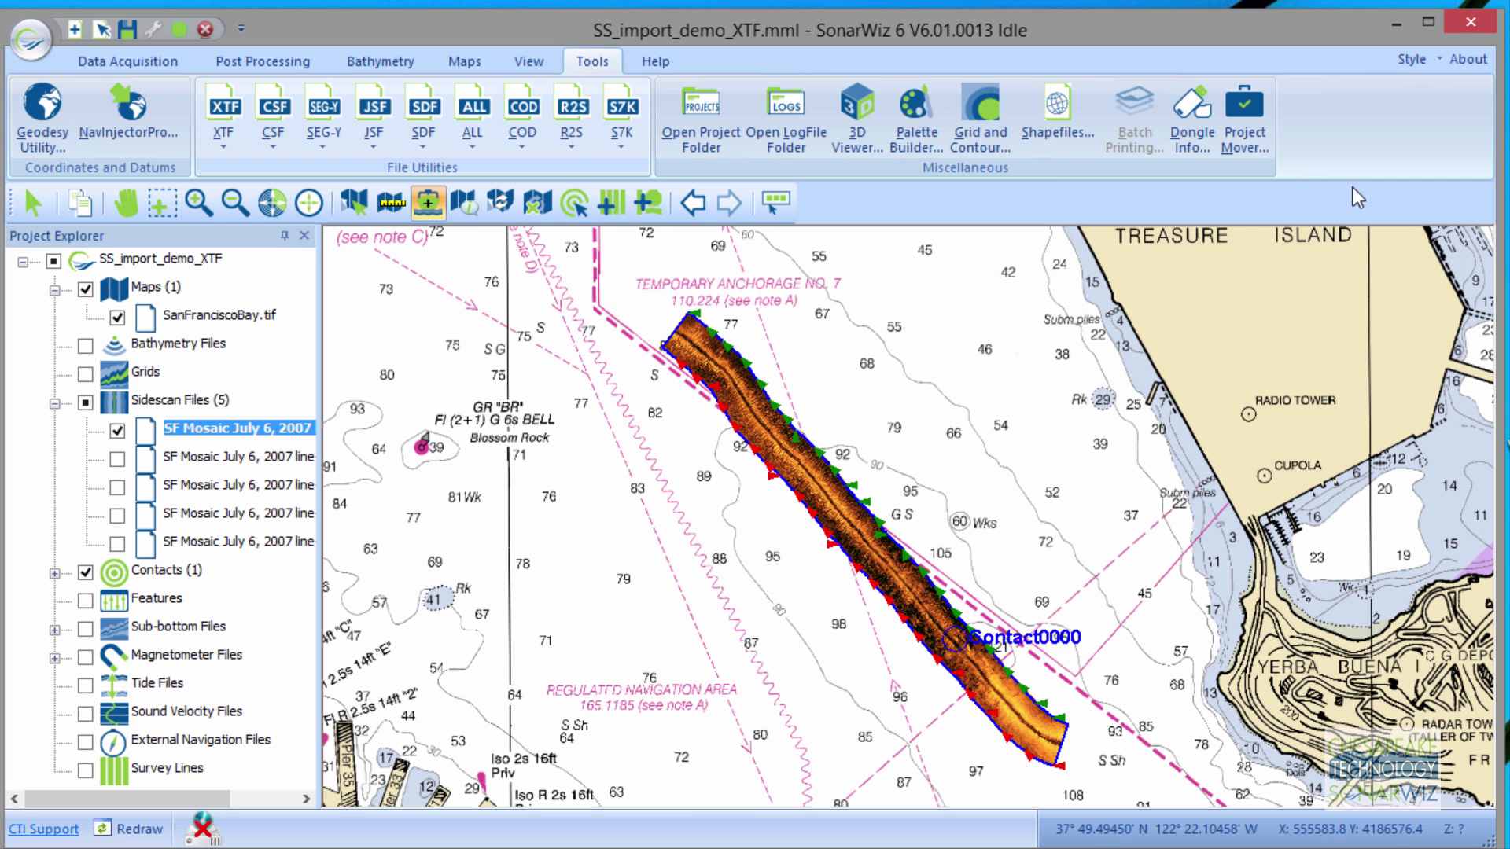
Switch to File Explorer and open the exported line-0001-CH12 CSV from the SS_import_demo_XTF project's CSF folder in Excel
{"action": "left_click", "coordinate": [1391, 31]}
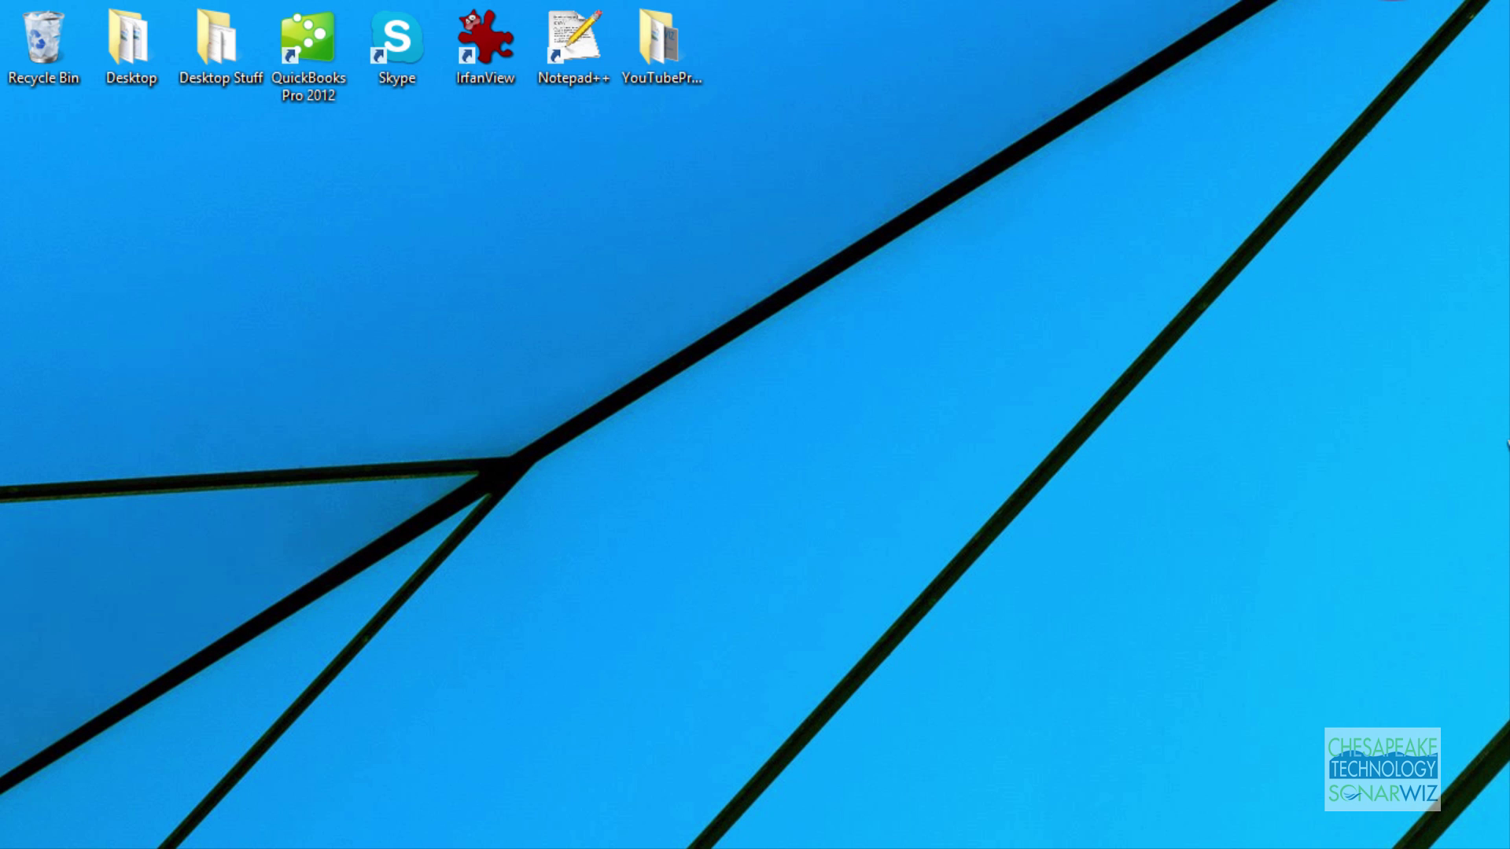
{"action": "mouse_move", "coordinate": [281, 848]}
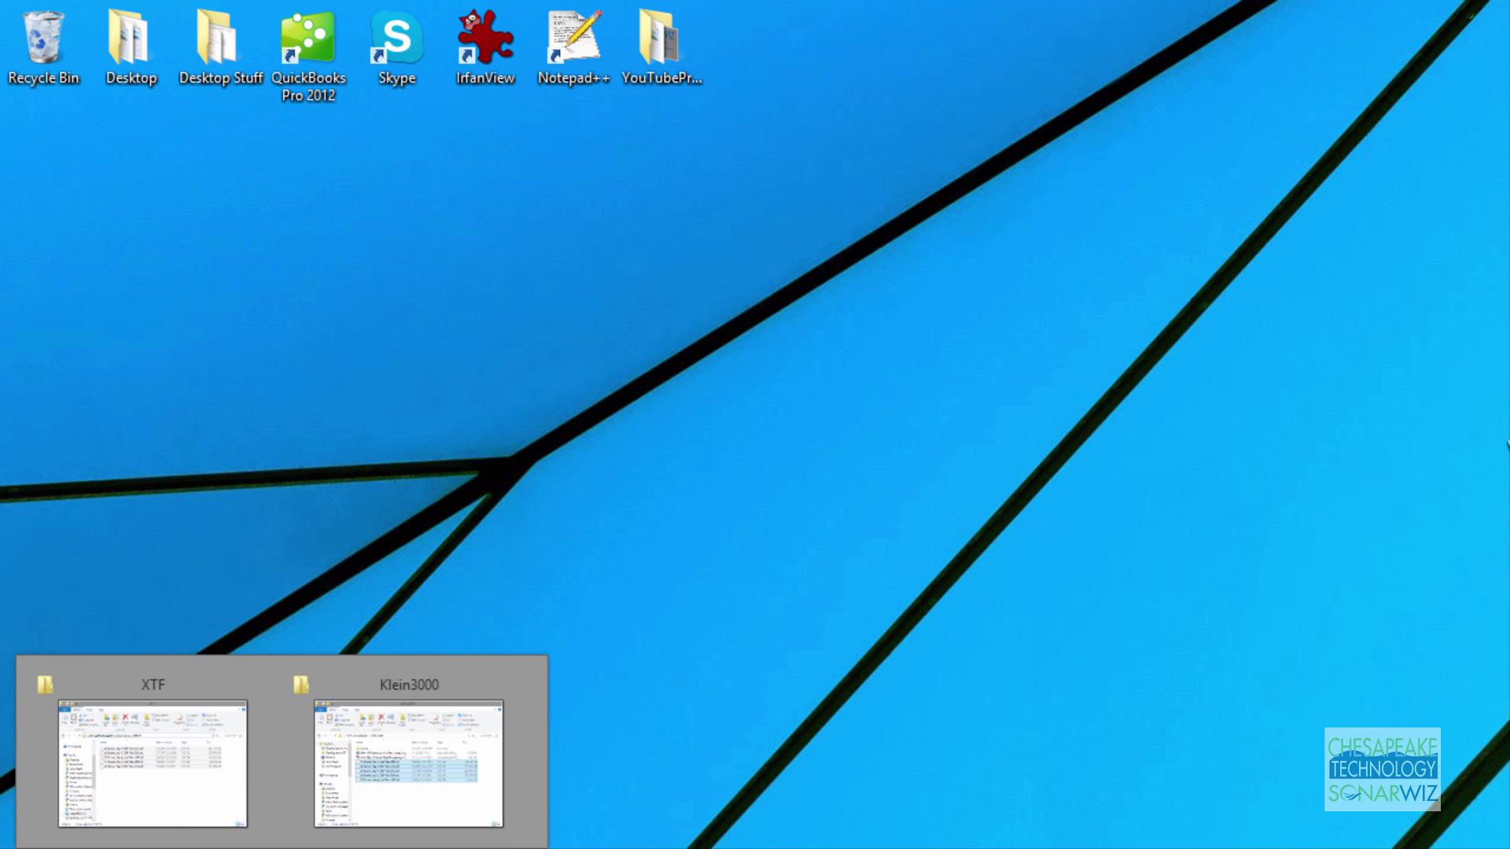
{"action": "left_click", "coordinate": [177, 766]}
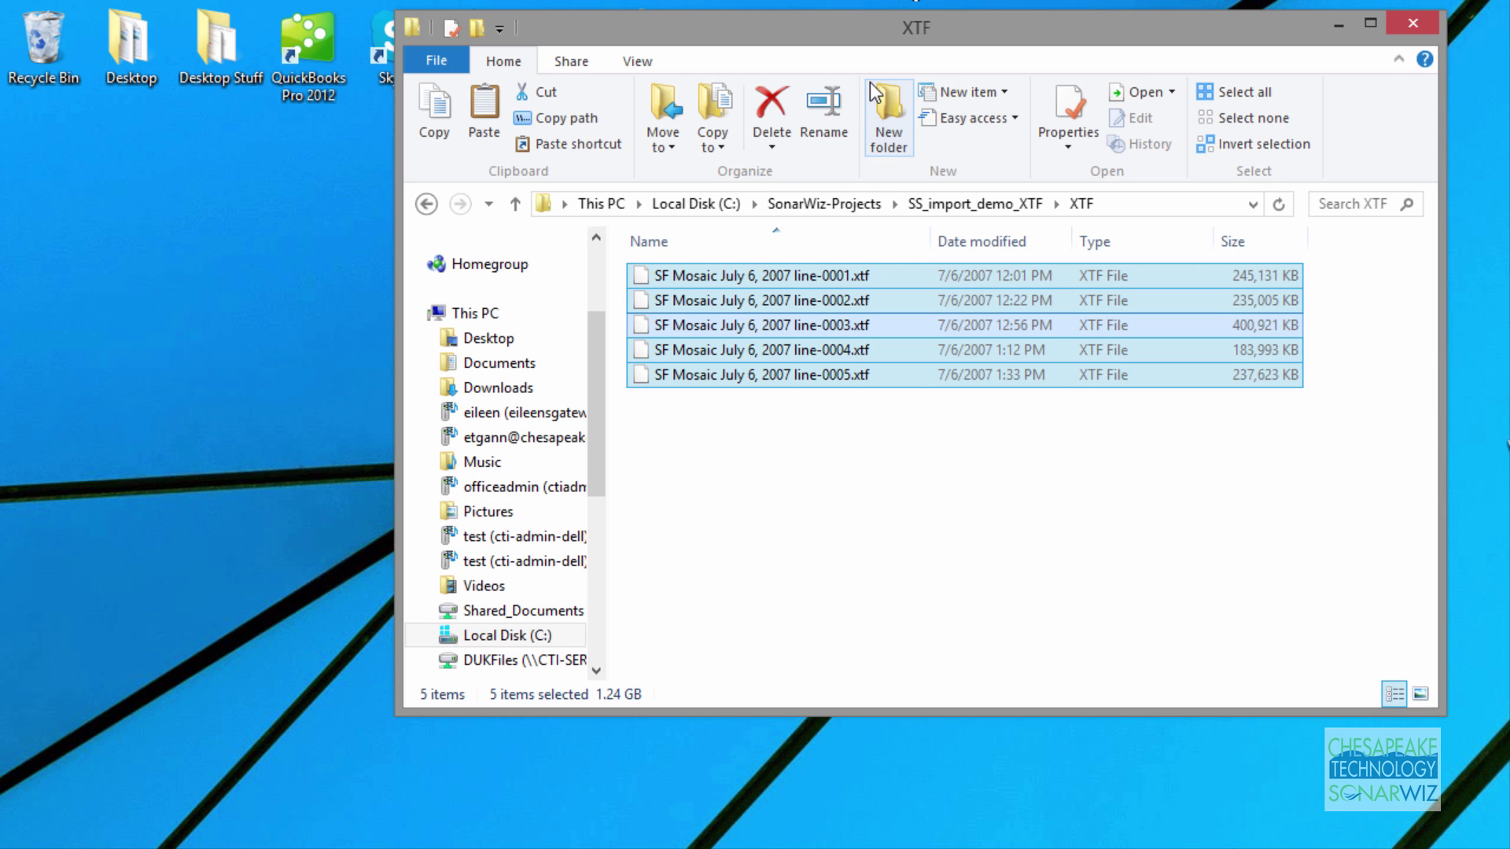
{"action": "left_click", "coordinate": [972, 206]}
{"action": "left_click", "coordinate": [752, 391]}
{"action": "scroll", "coordinate": [742, 388], "scroll_direction": "up", "scroll_amount": 1}
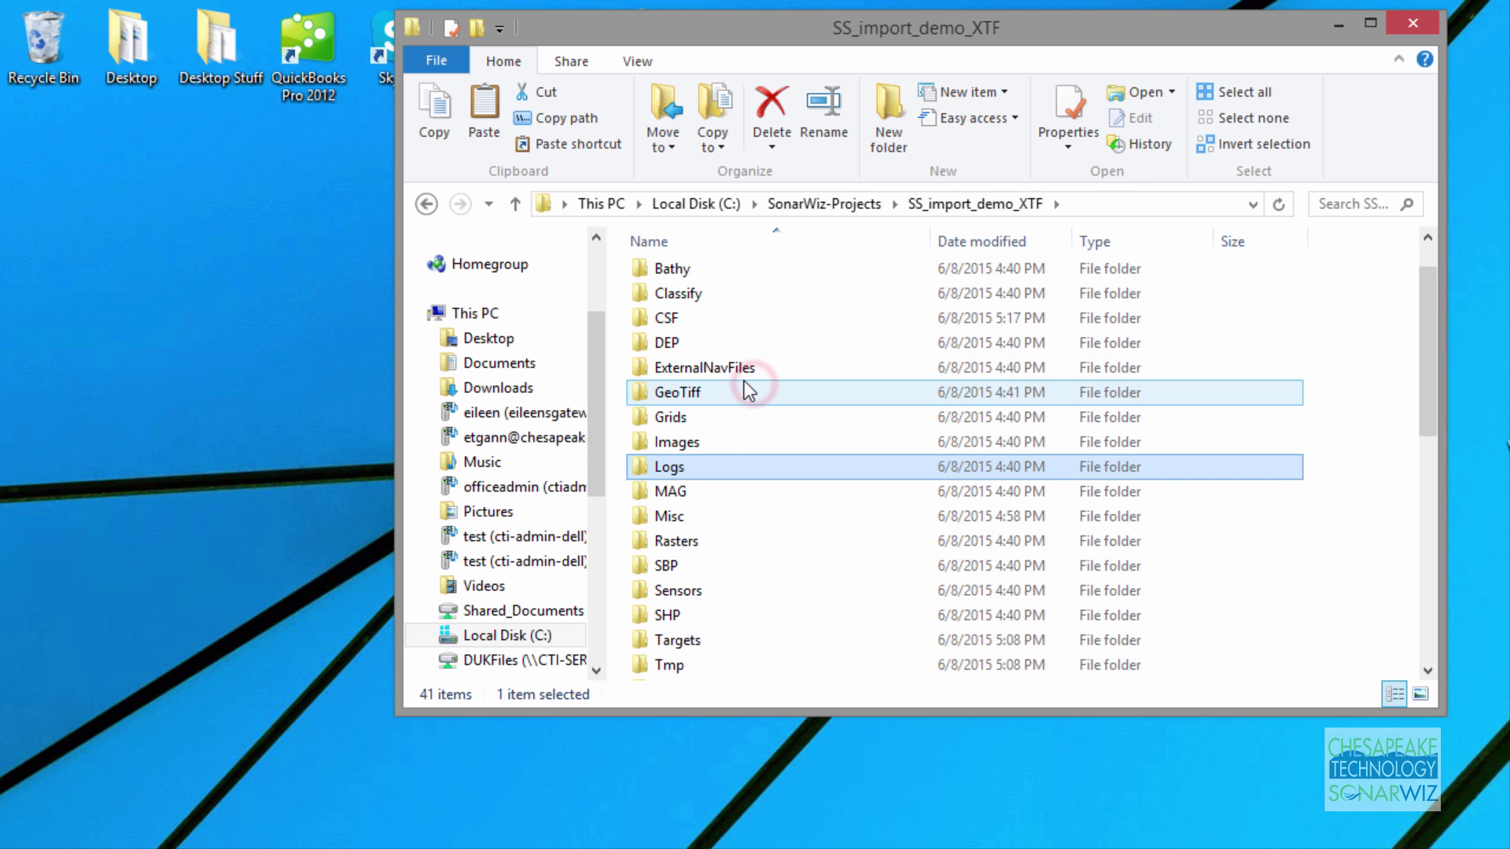
{"action": "left_click", "coordinate": [667, 317]}
{"action": "double_click", "coordinate": [667, 317]}
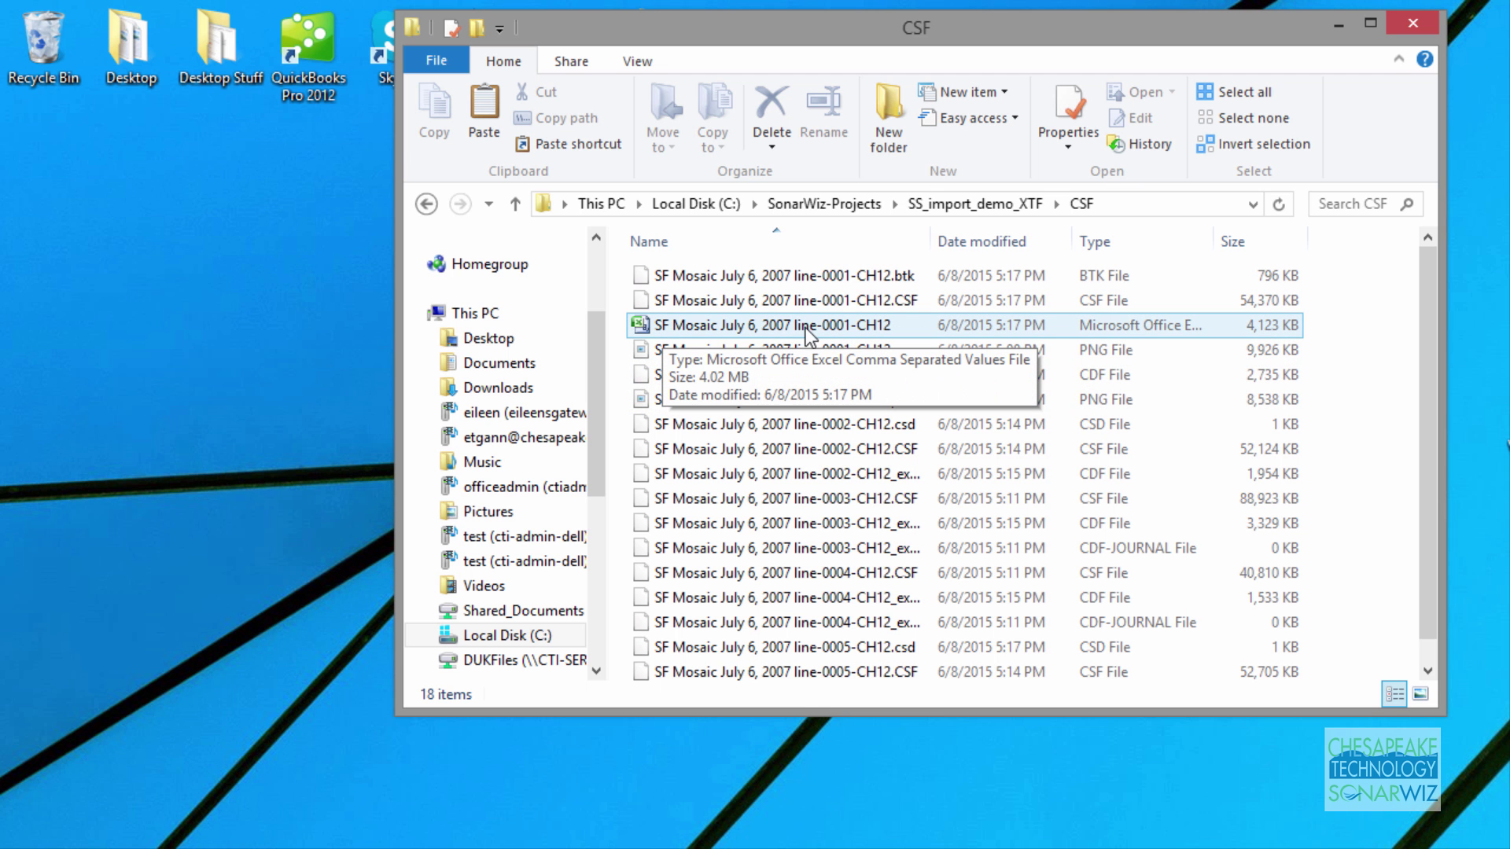
{"action": "double_click", "coordinate": [735, 325]}
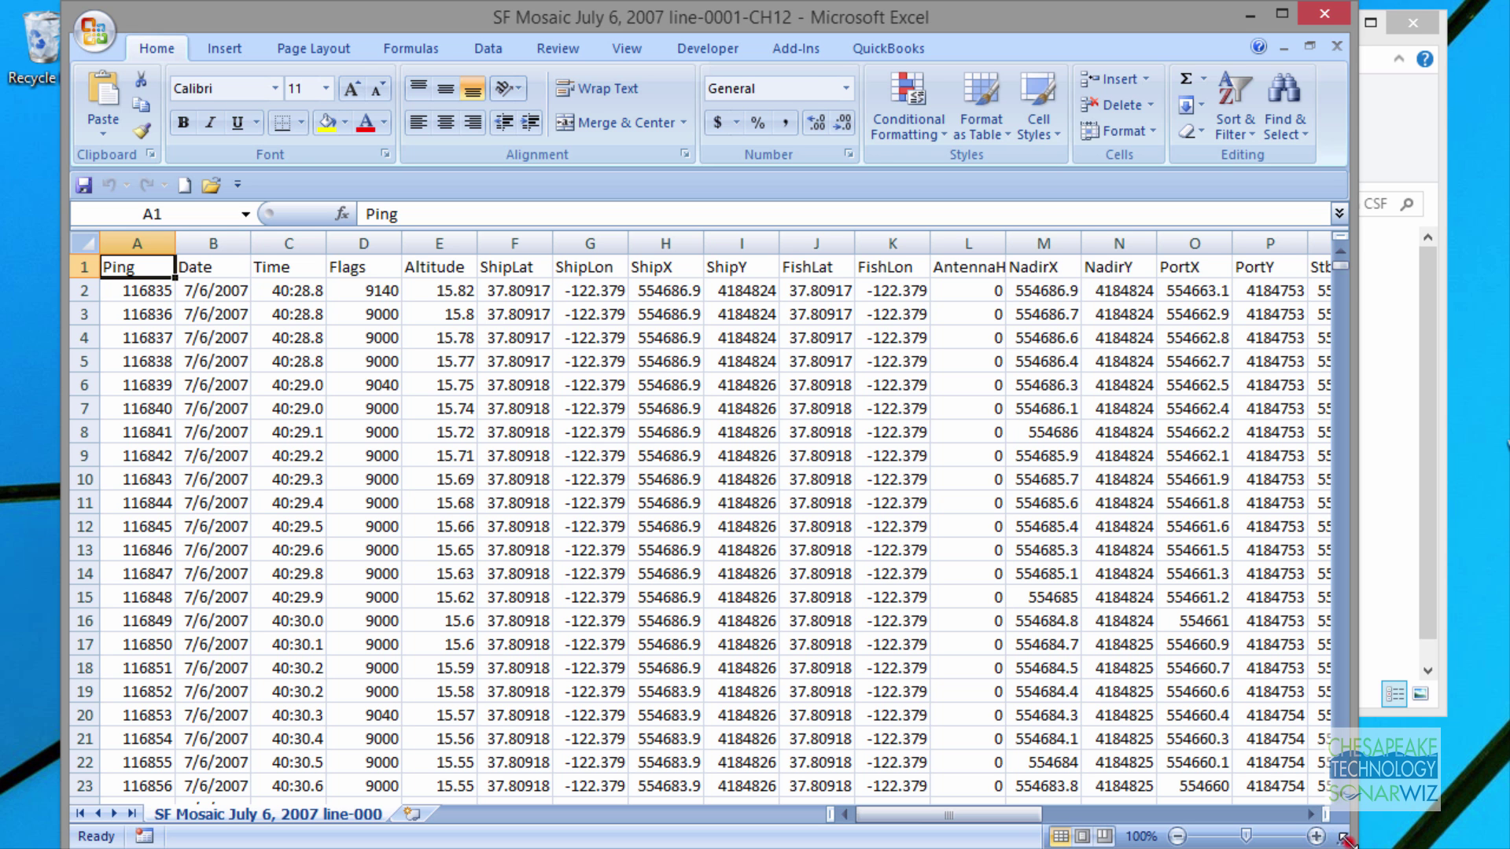
Review the exported line-0001-CH12 CSV's columns through to the corrected fish positions, widening column AK to read its header
{"action": "left_click_drag", "start_coordinate": [1345, 840], "coordinate": [1509, 839]}
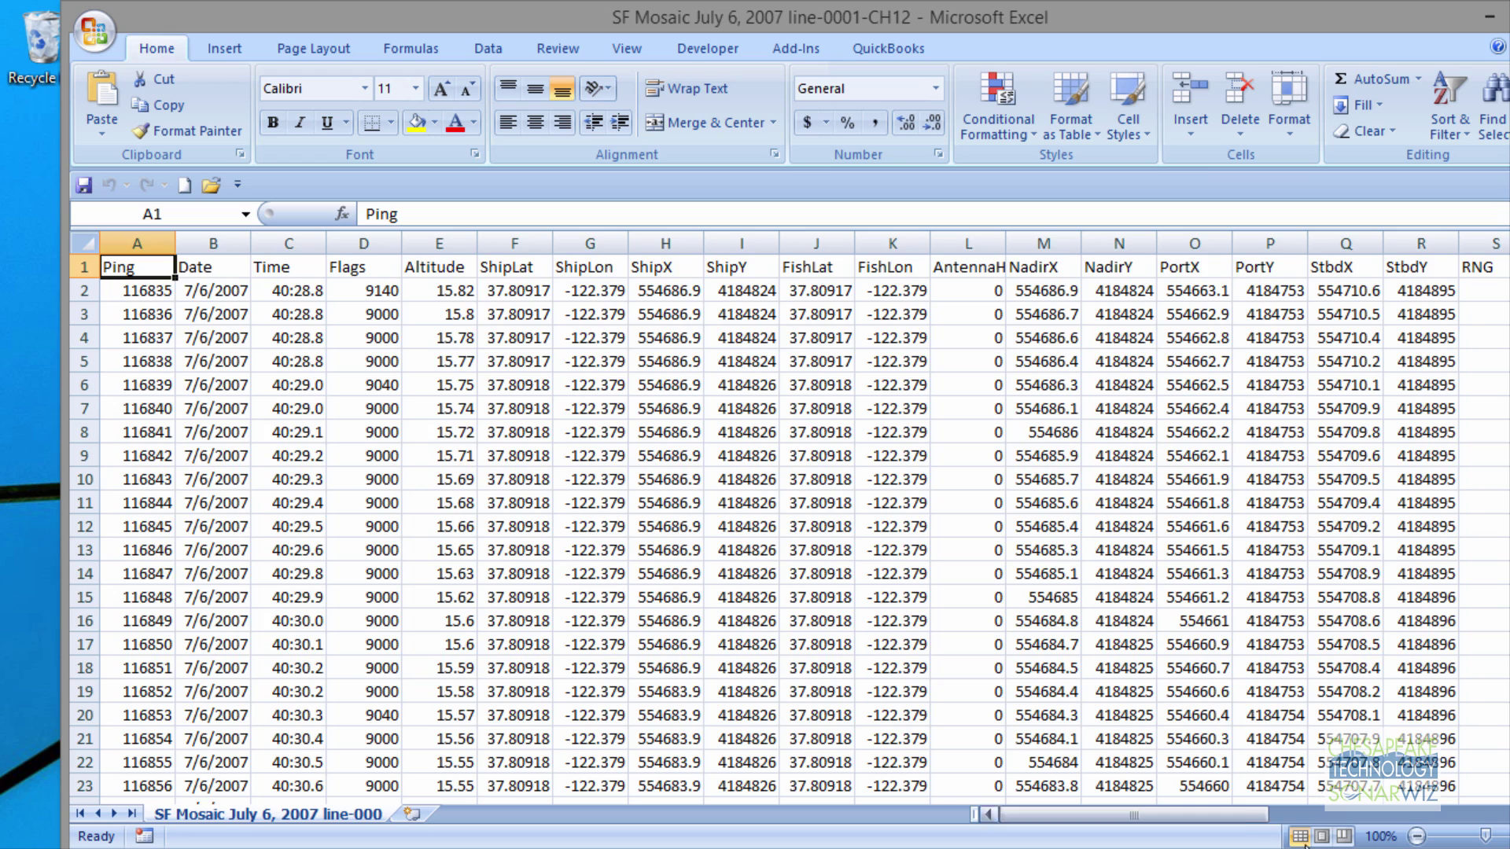
{"action": "mouse_move", "coordinate": [1248, 813]}
{"action": "left_mouse_down"}
{"action": "mouse_move", "coordinate": [1509, 820]}
{"action": "mouse_move", "coordinate": [1236, 820]}
{"action": "left_mouse_up"}
{"action": "scroll", "coordinate": [488, 308], "scroll_direction": "right", "scroll_amount": 1}
{"action": "scroll", "coordinate": [802, 519], "scroll_direction": "right", "scroll_amount": 10}
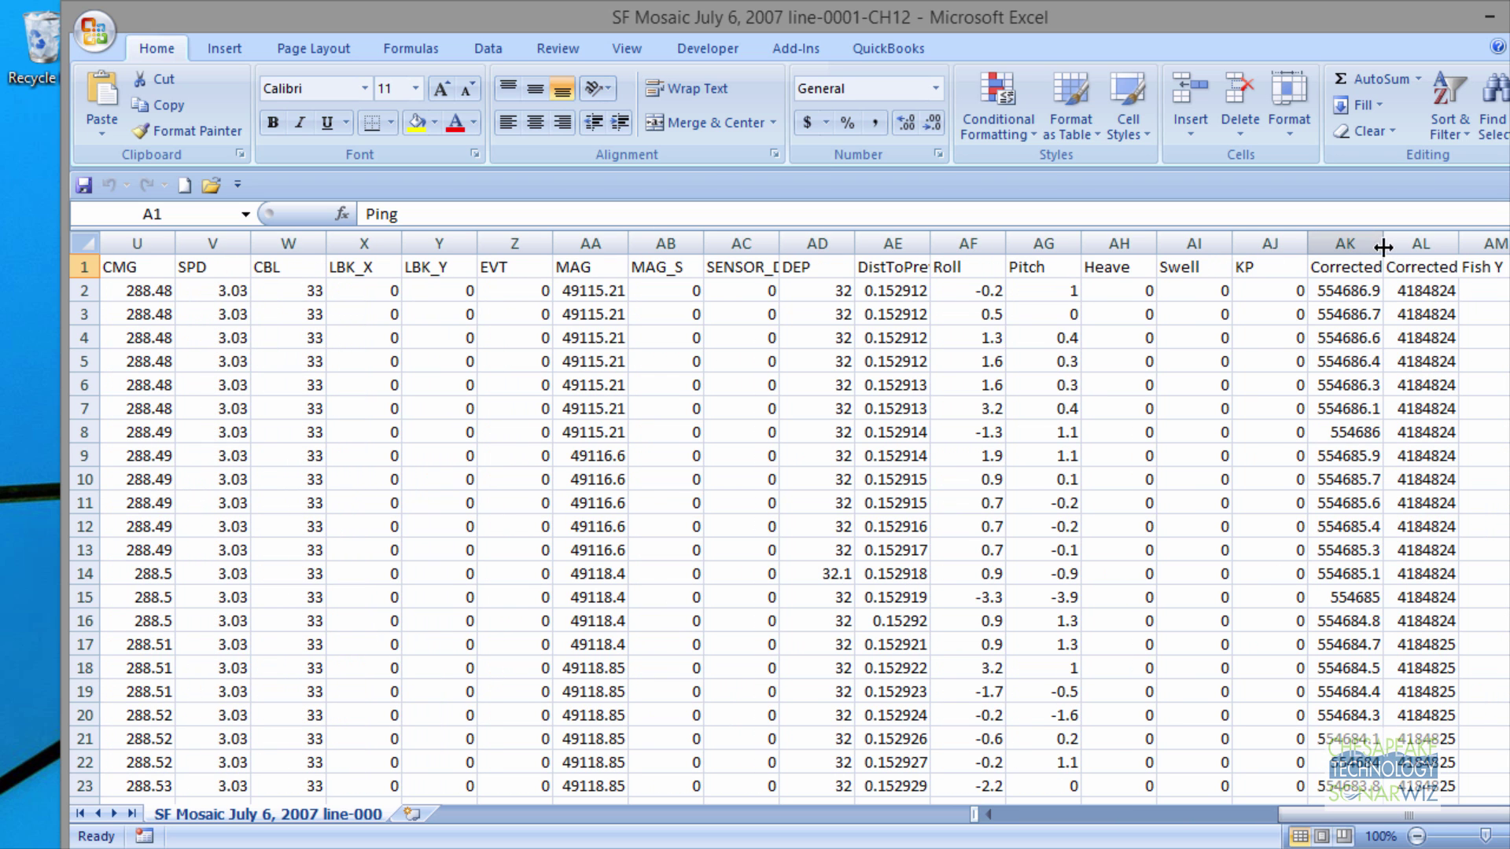
{"action": "left_click_drag", "start_coordinate": [1385, 240], "coordinate": [1509, 238]}
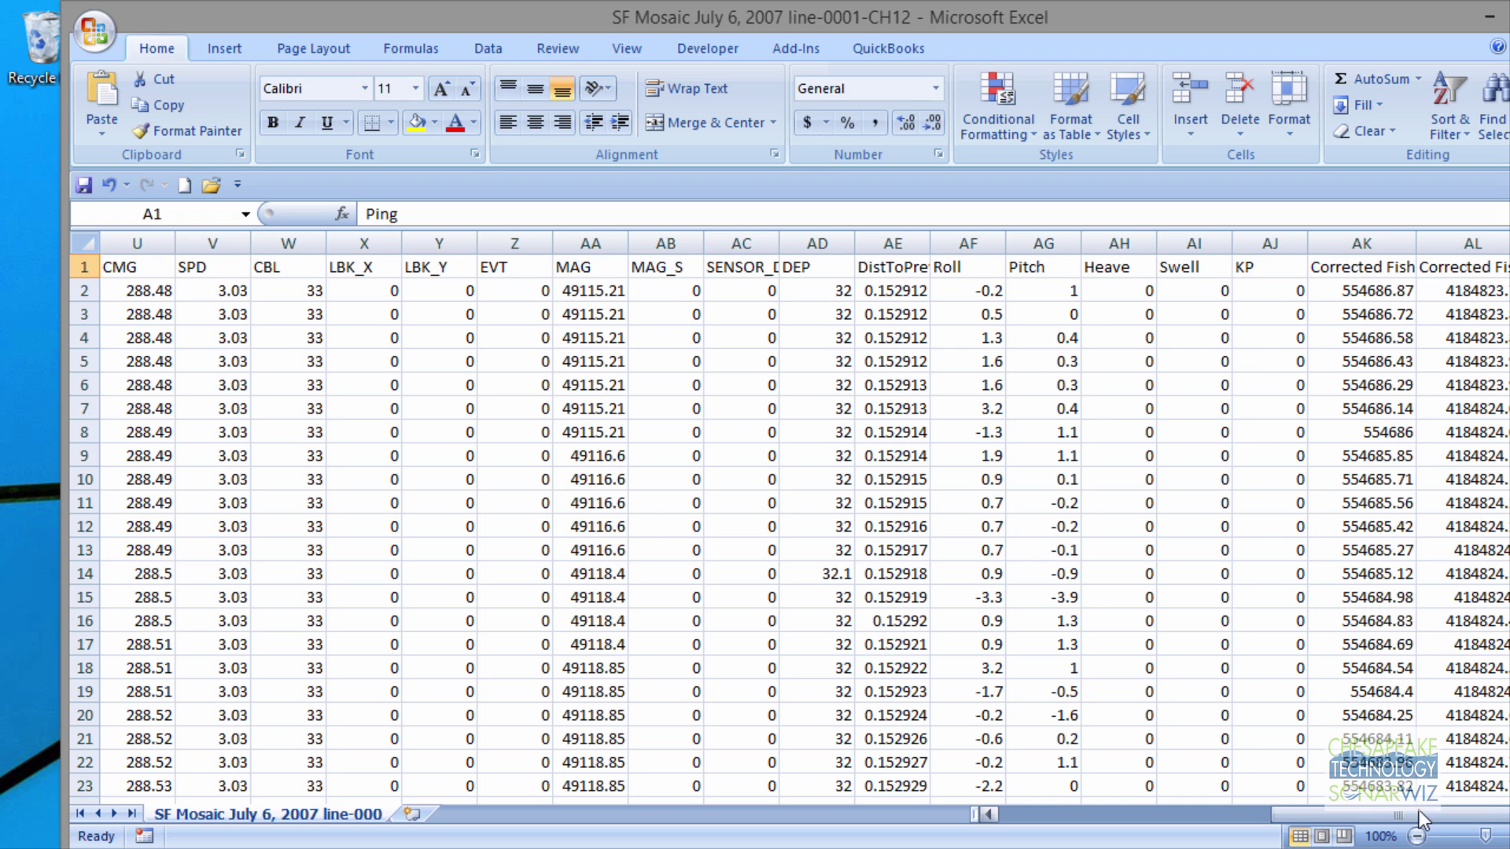
{"action": "left_click_drag", "start_coordinate": [1404, 823], "coordinate": [1058, 845]}
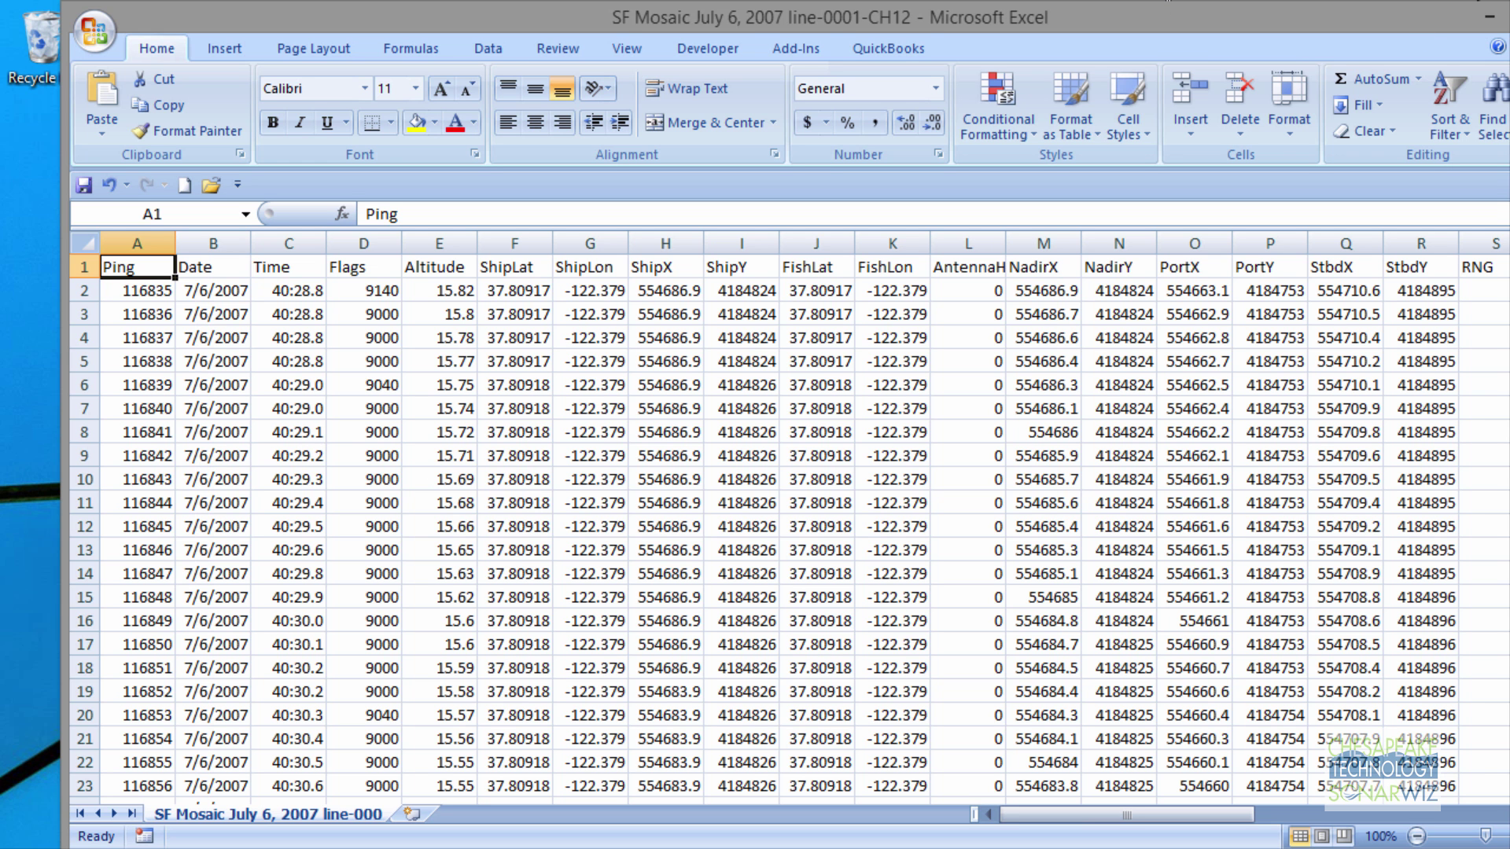
Close the CSV without saving changes along with the CSF folder window, and switch back to SonarWiz
{"action": "key", "text": "alt+F4"}
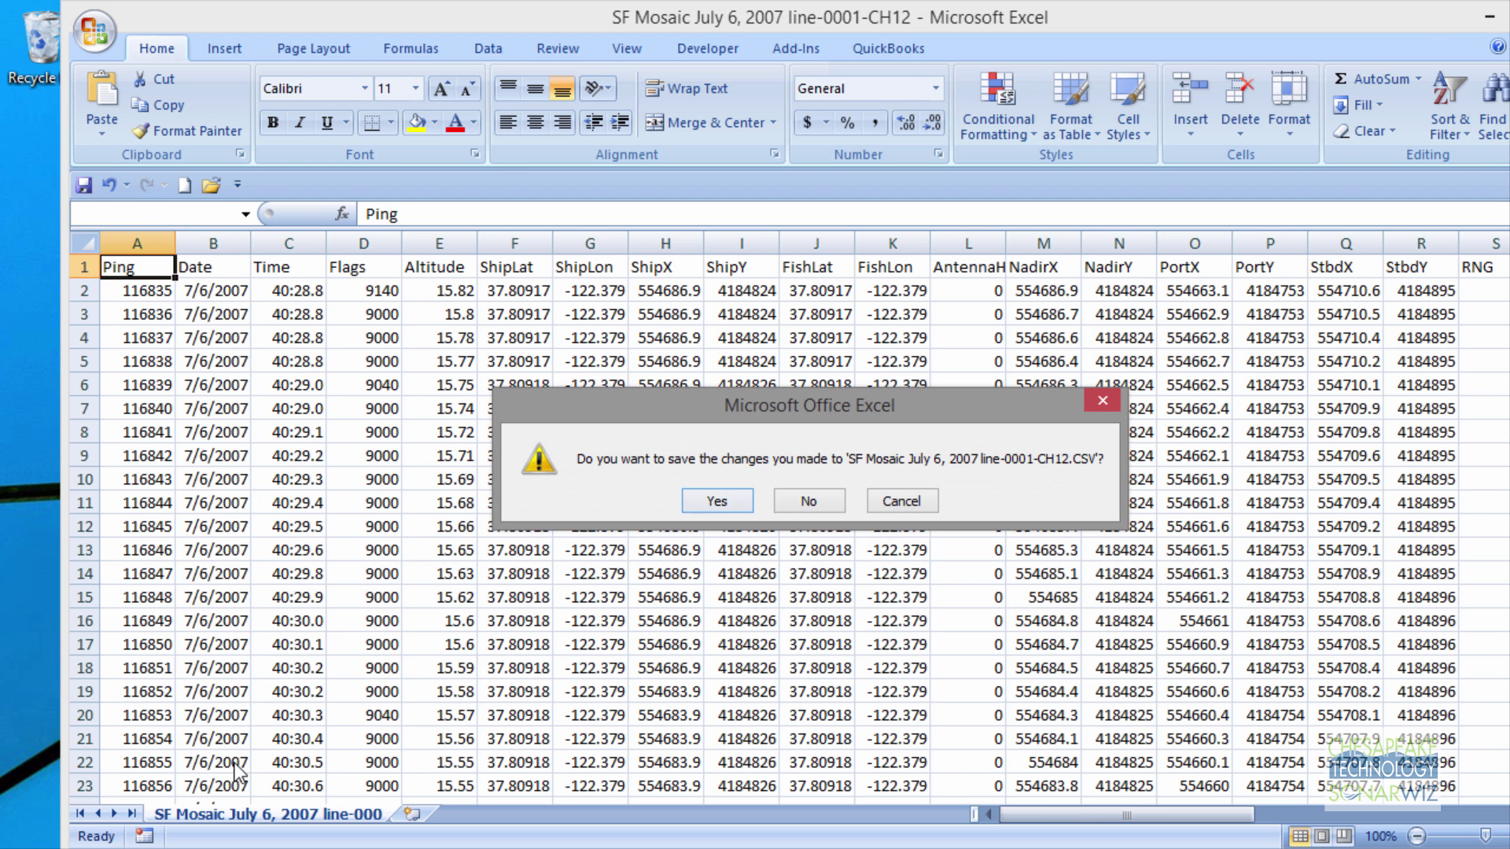
{"action": "left_click", "coordinate": [796, 503]}
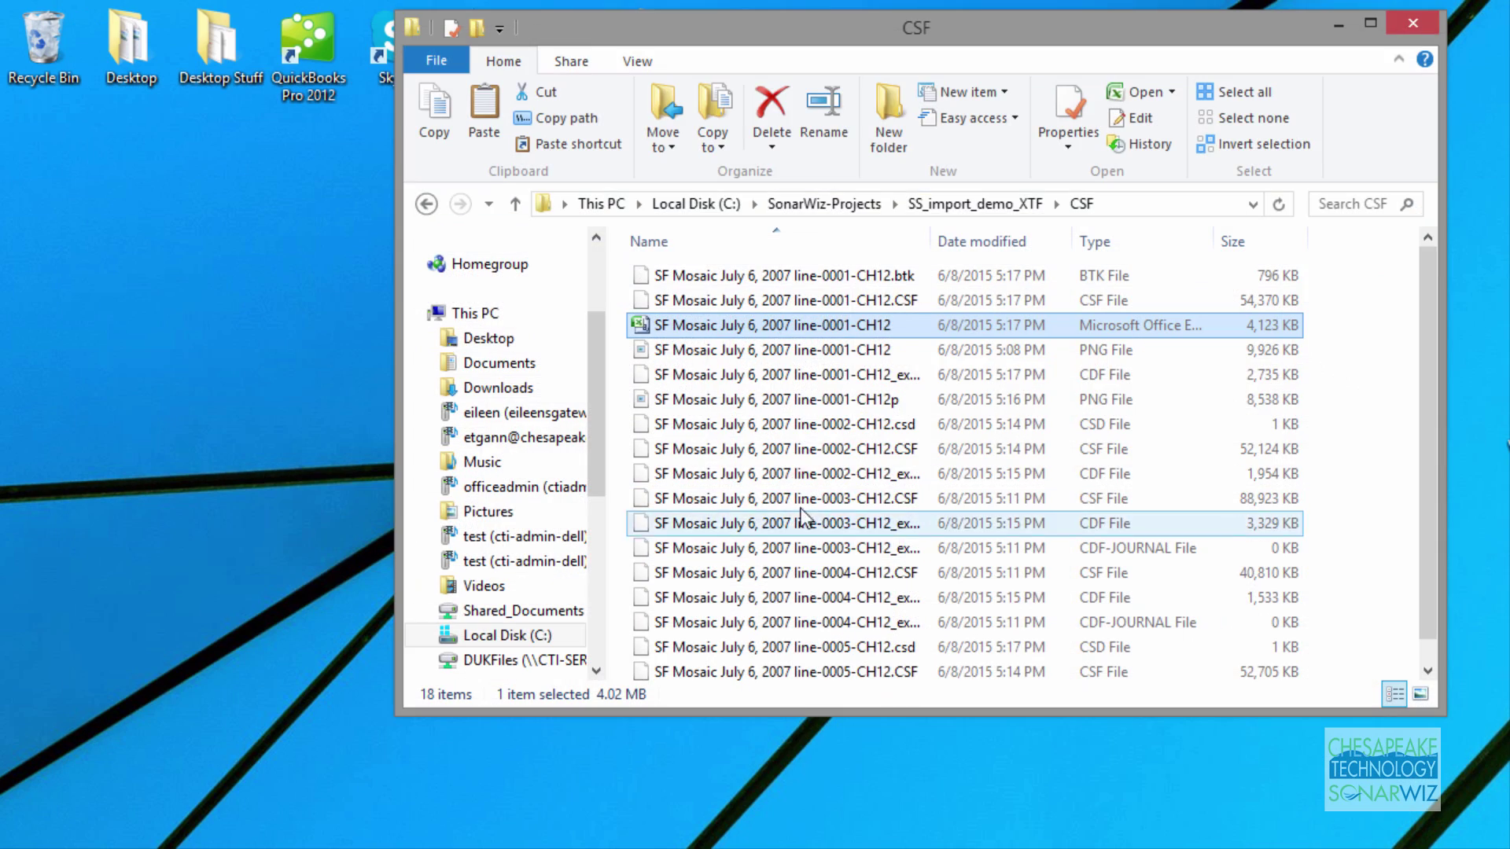
{"action": "left_click", "coordinate": [1423, 24]}
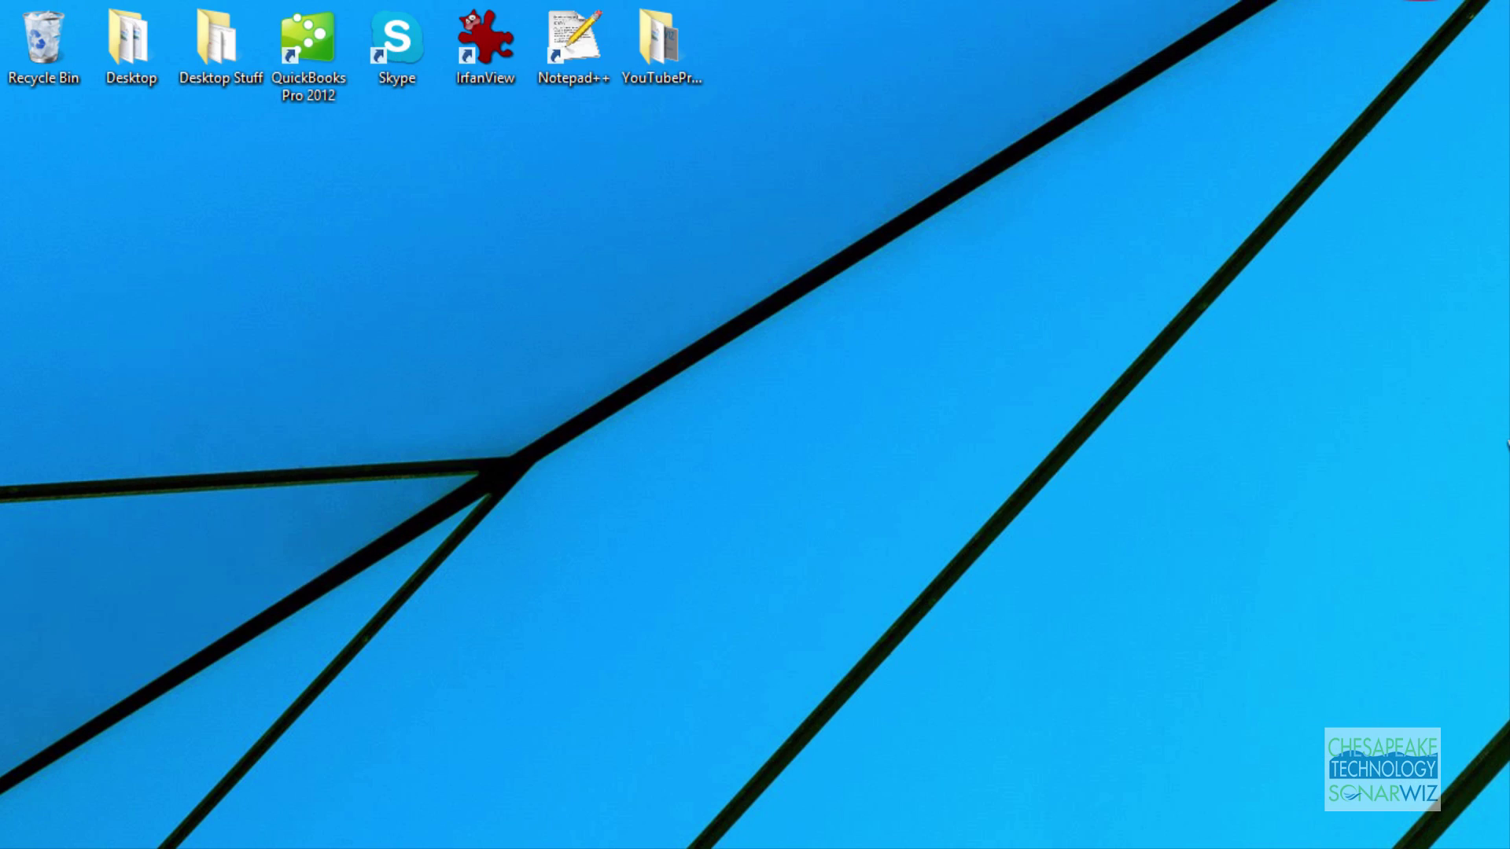
{"action": "left_click", "coordinate": [409, 848]}
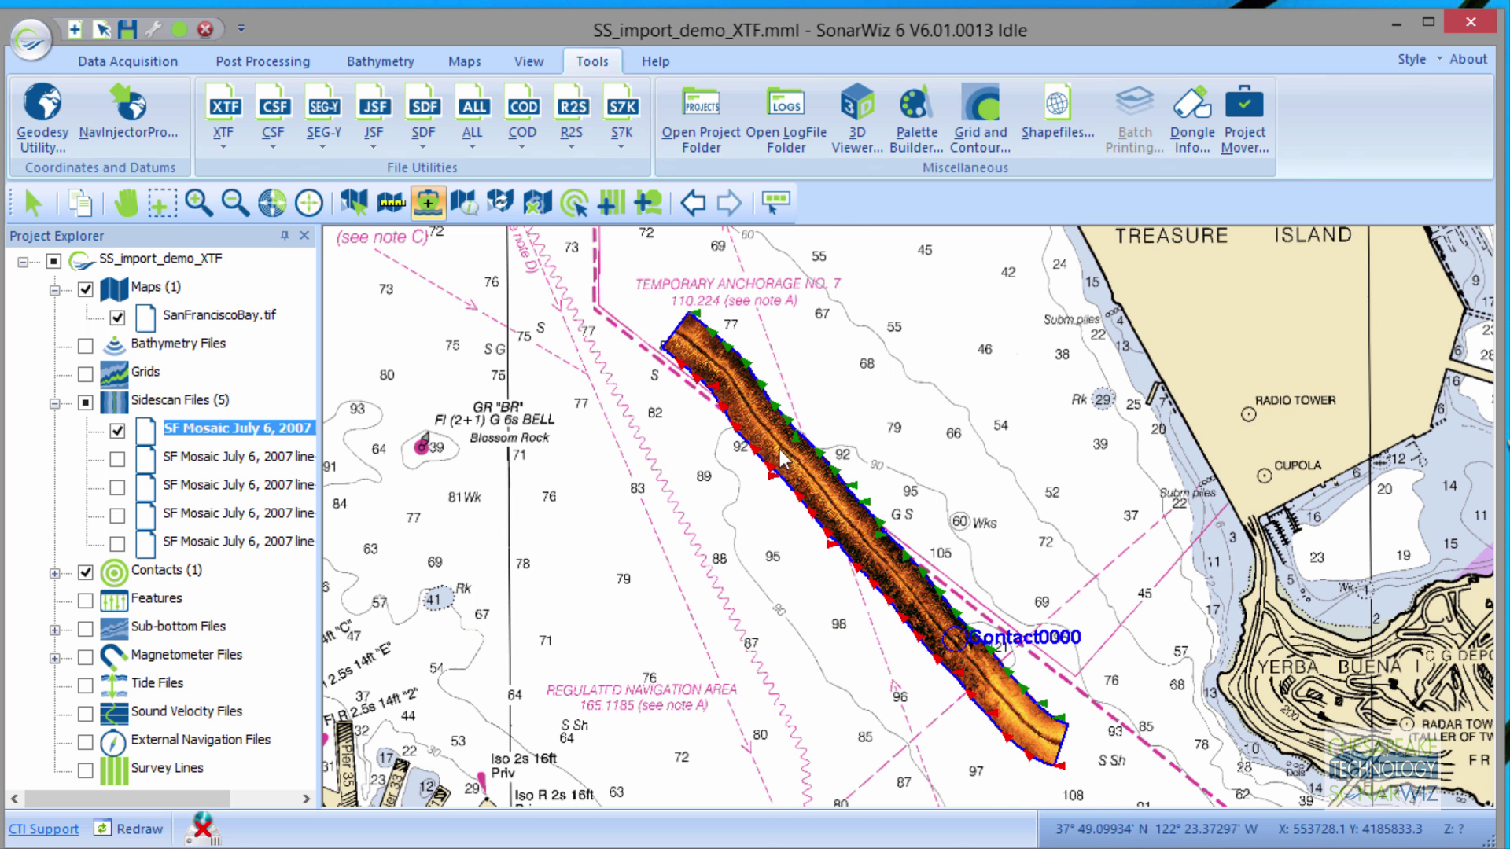
In the Sonar File Manager, set line-0001's layback to 100% cable out with the Cable - Percent algorithm
{"action": "right_click", "coordinate": [782, 456]}
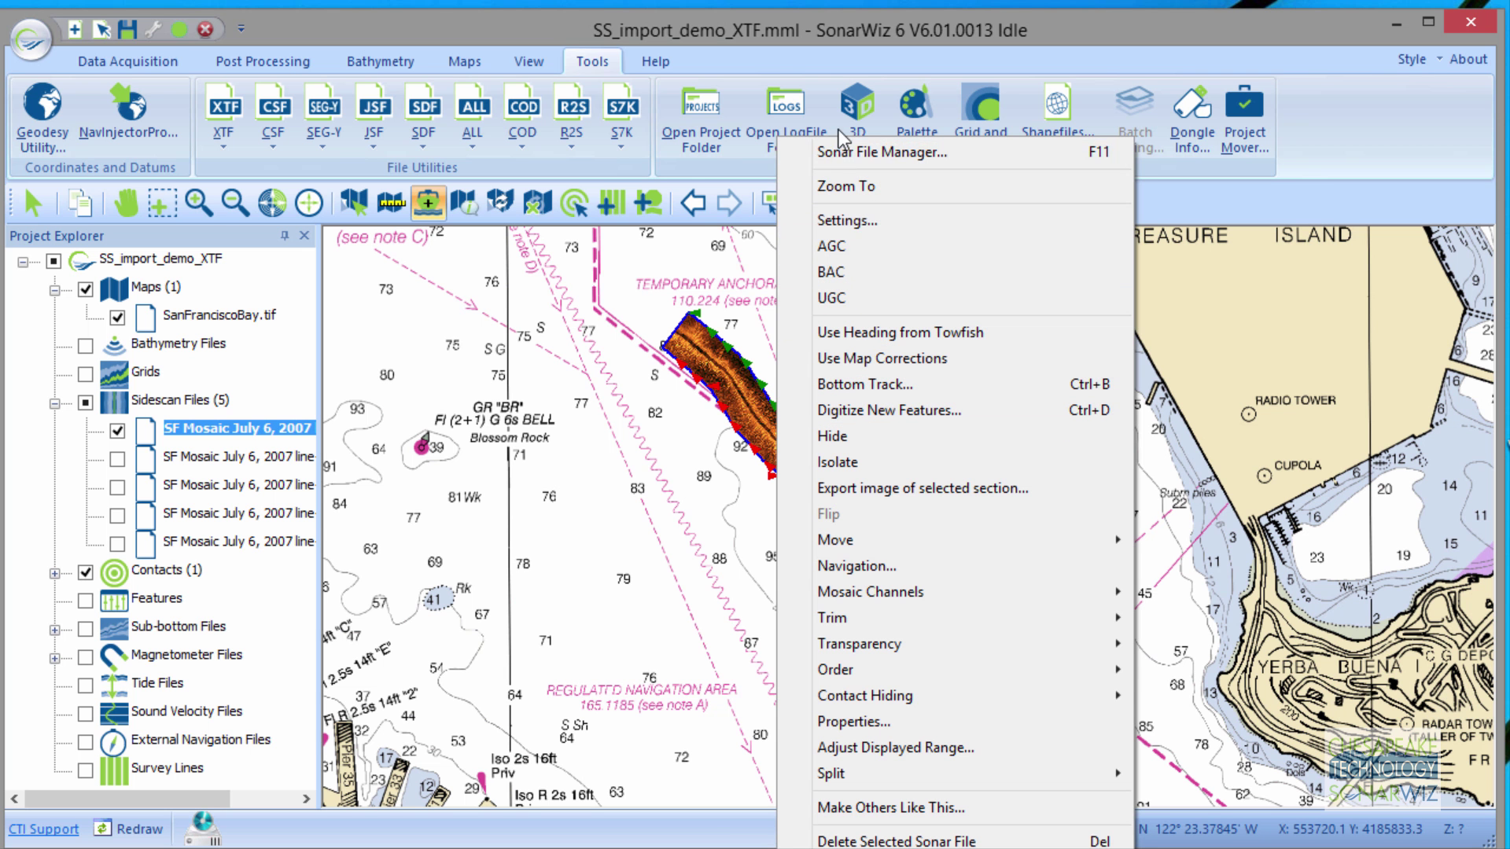
{"action": "left_click", "coordinate": [853, 152]}
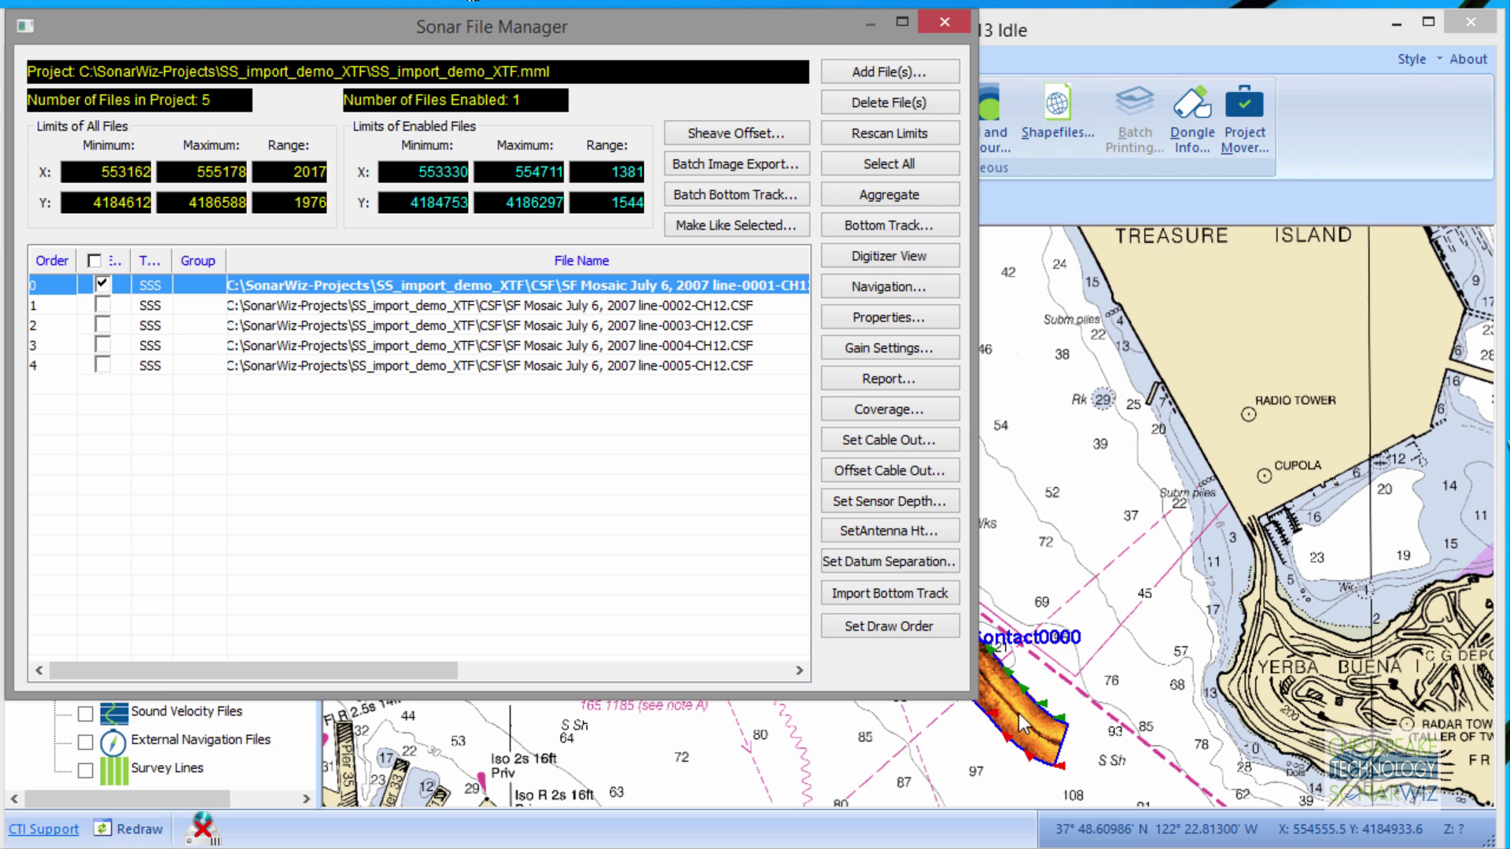
{"action": "left_click_drag", "start_coordinate": [969, 697], "coordinate": [1508, 751]}
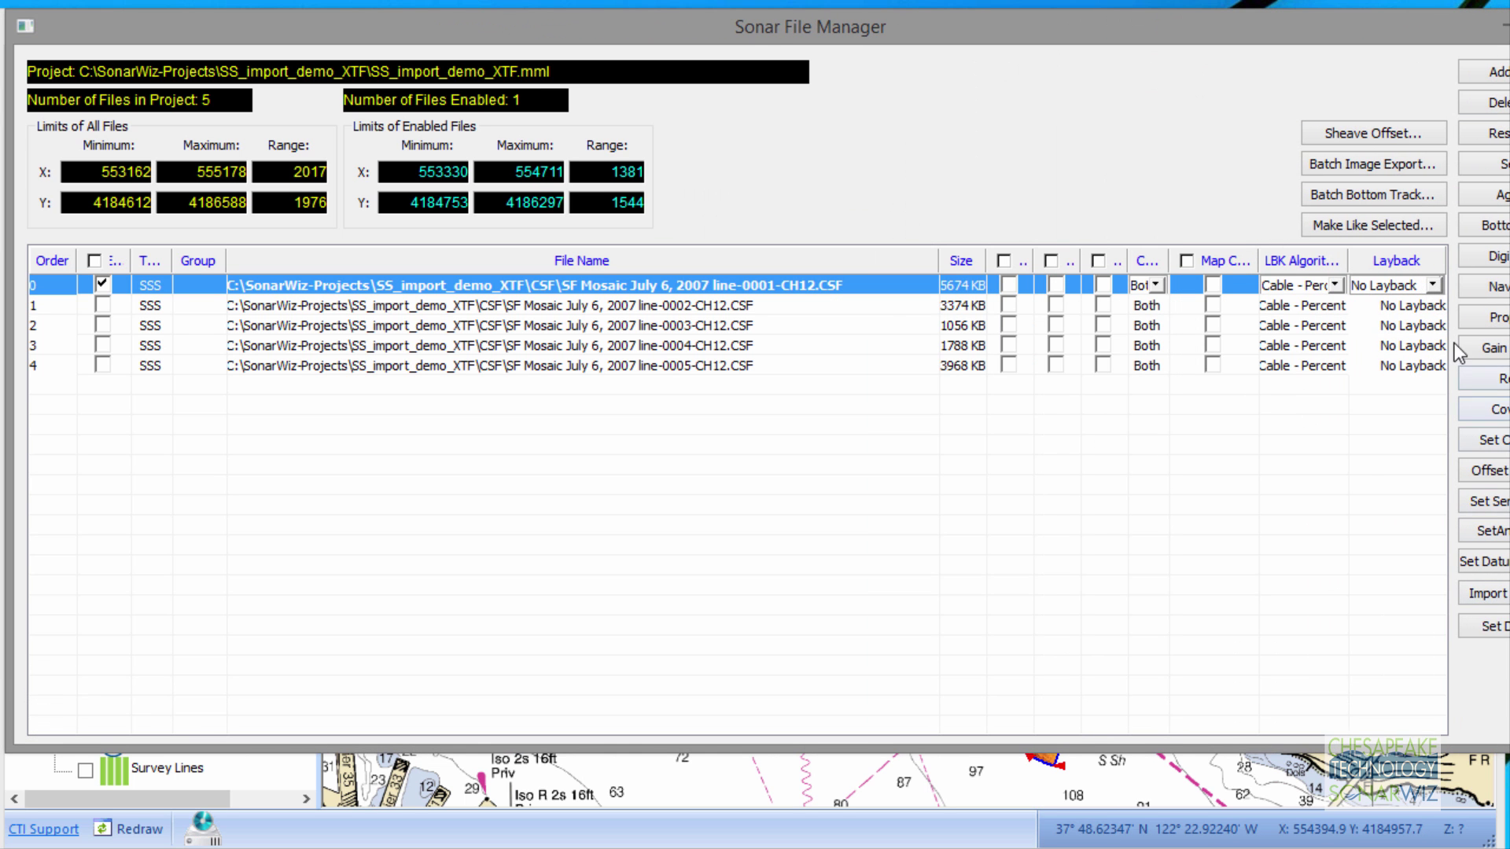
{"action": "left_click", "coordinate": [1432, 284]}
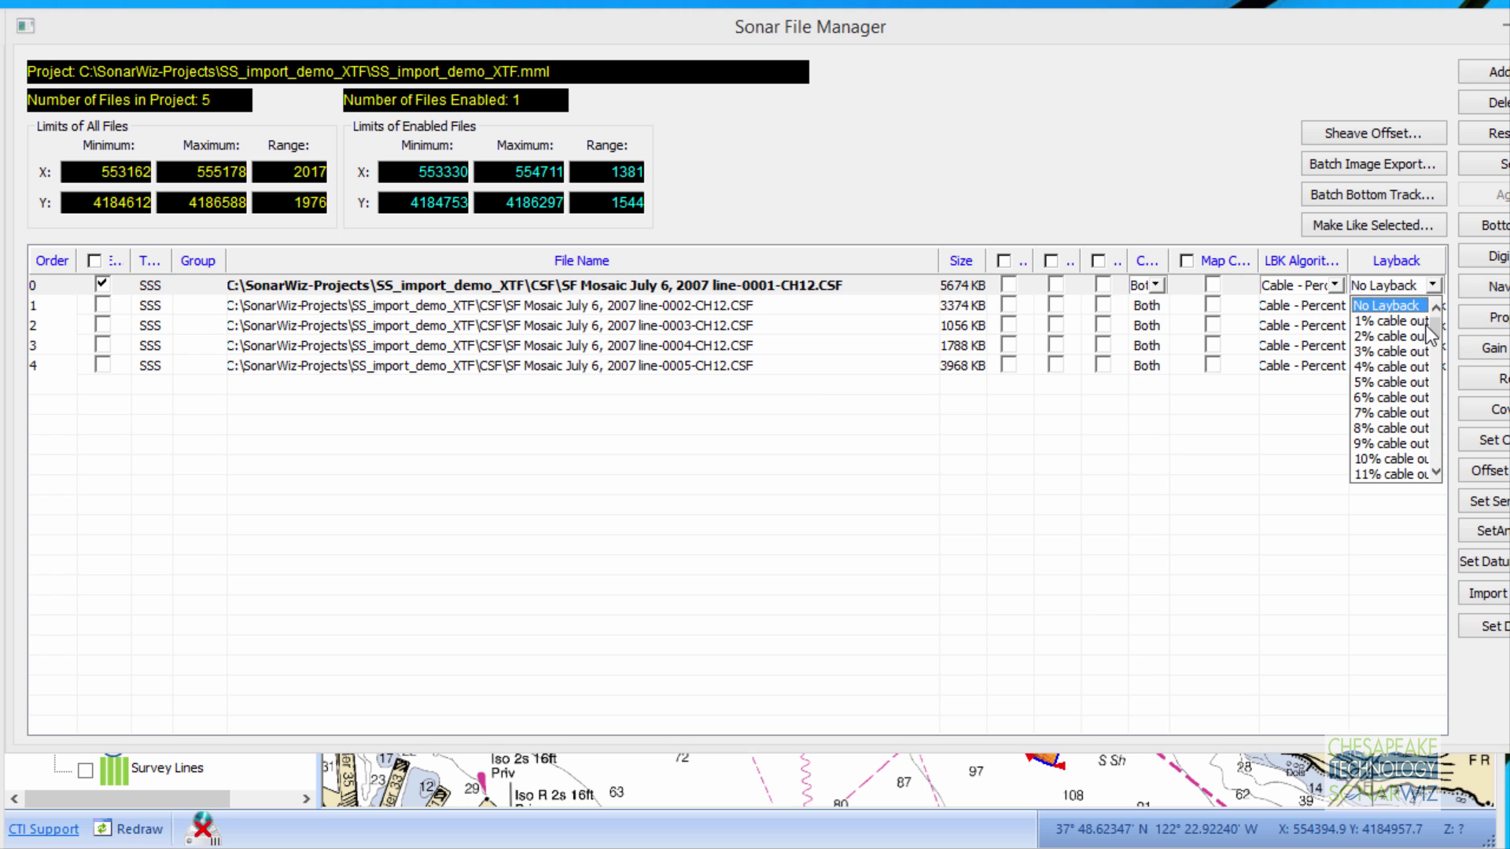
{"action": "left_click_drag", "start_coordinate": [1431, 333], "coordinate": [1441, 390]}
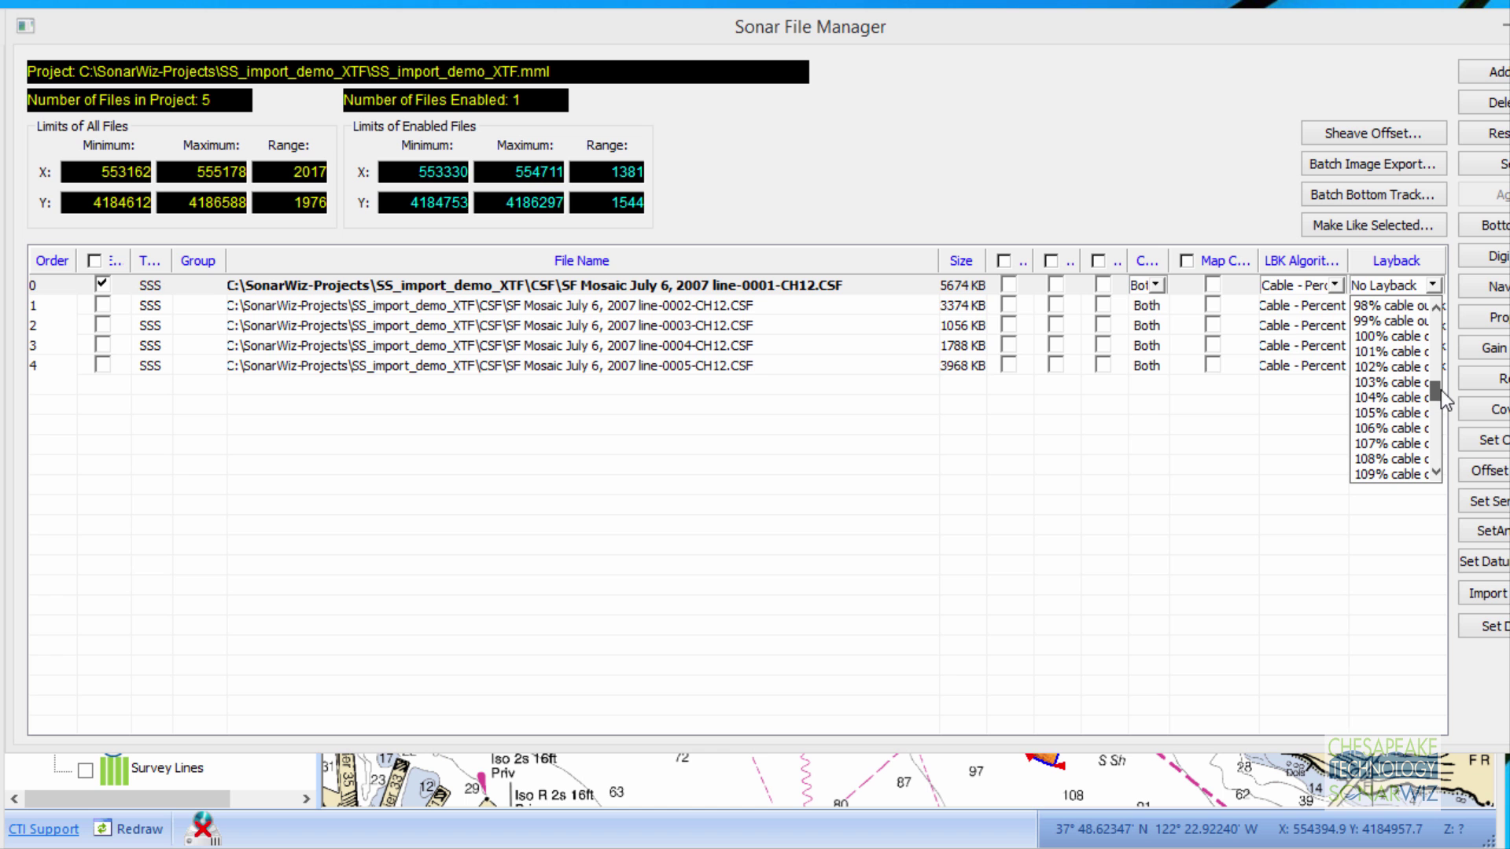
{"action": "left_click", "coordinate": [1394, 335]}
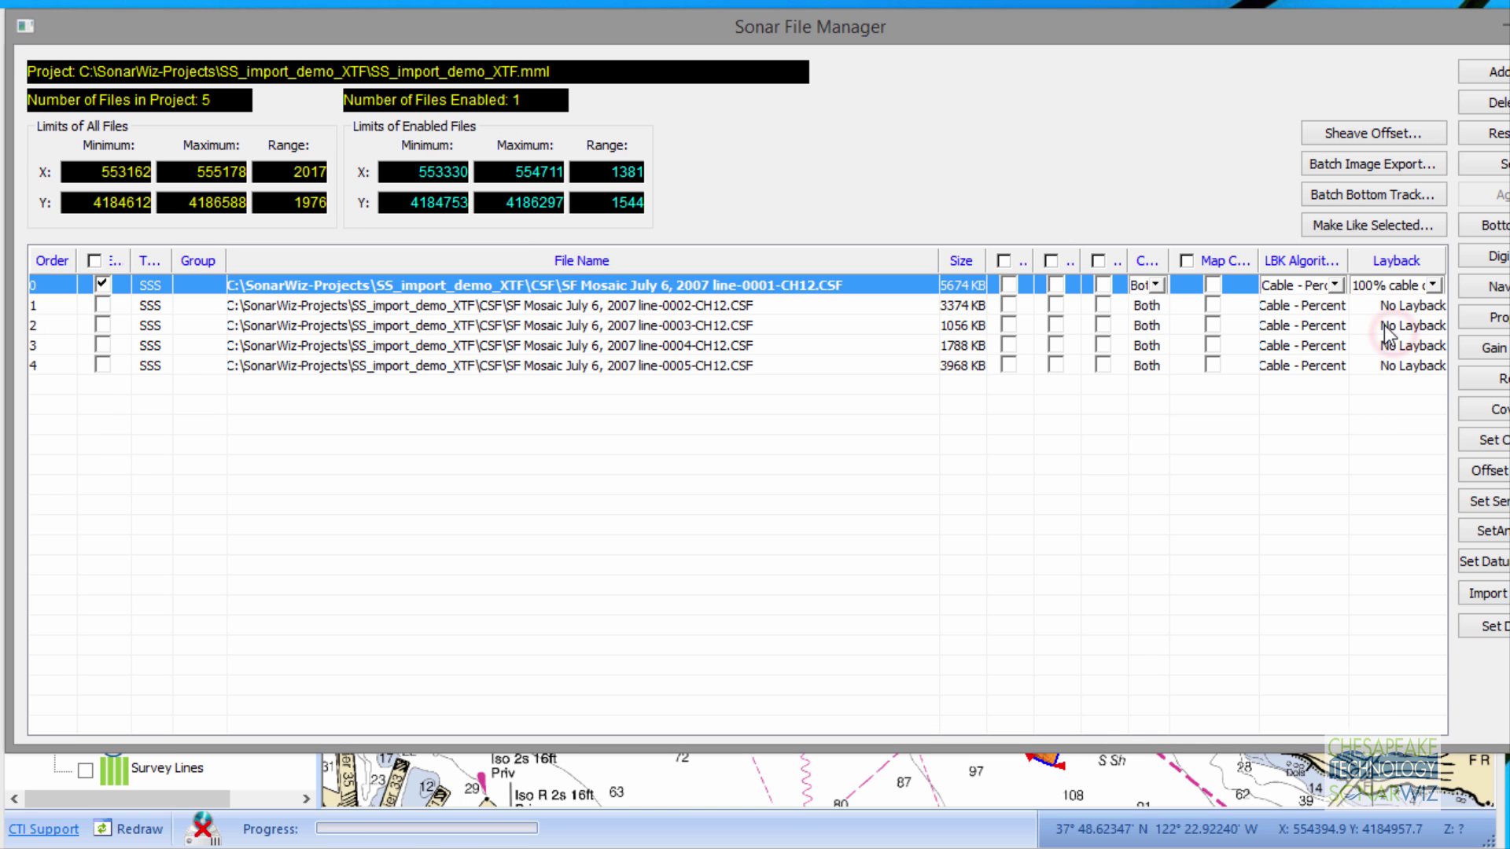
{"action": "left_click", "coordinate": [1335, 285]}
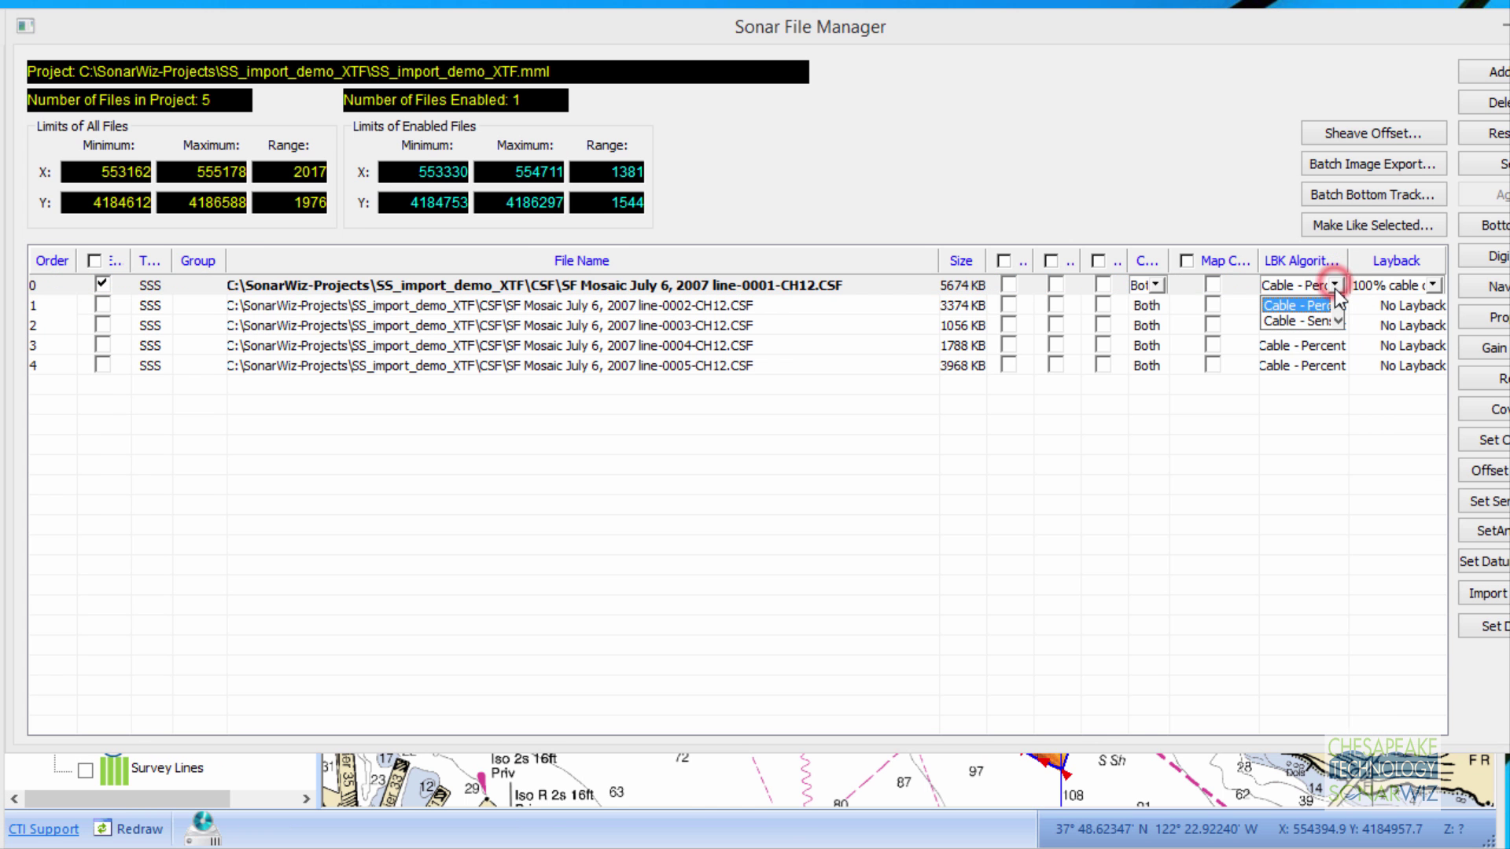
{"action": "left_click", "coordinate": [1294, 307]}
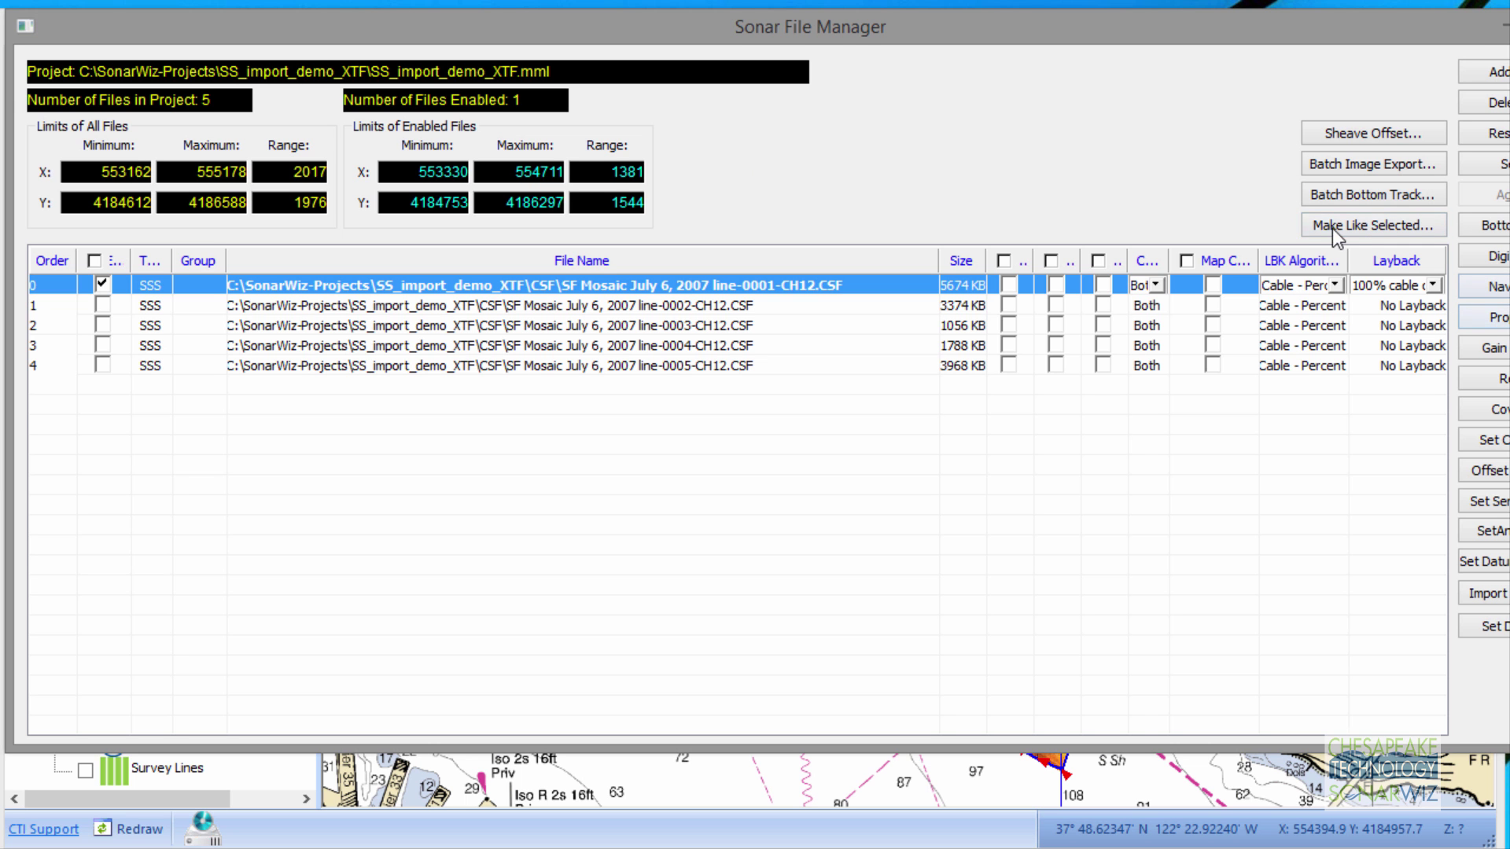
Apply only line-0001's layback settings to the line-0002 through line-0005 files, and close the Sonar File Manager
{"action": "left_click", "coordinate": [1341, 228]}
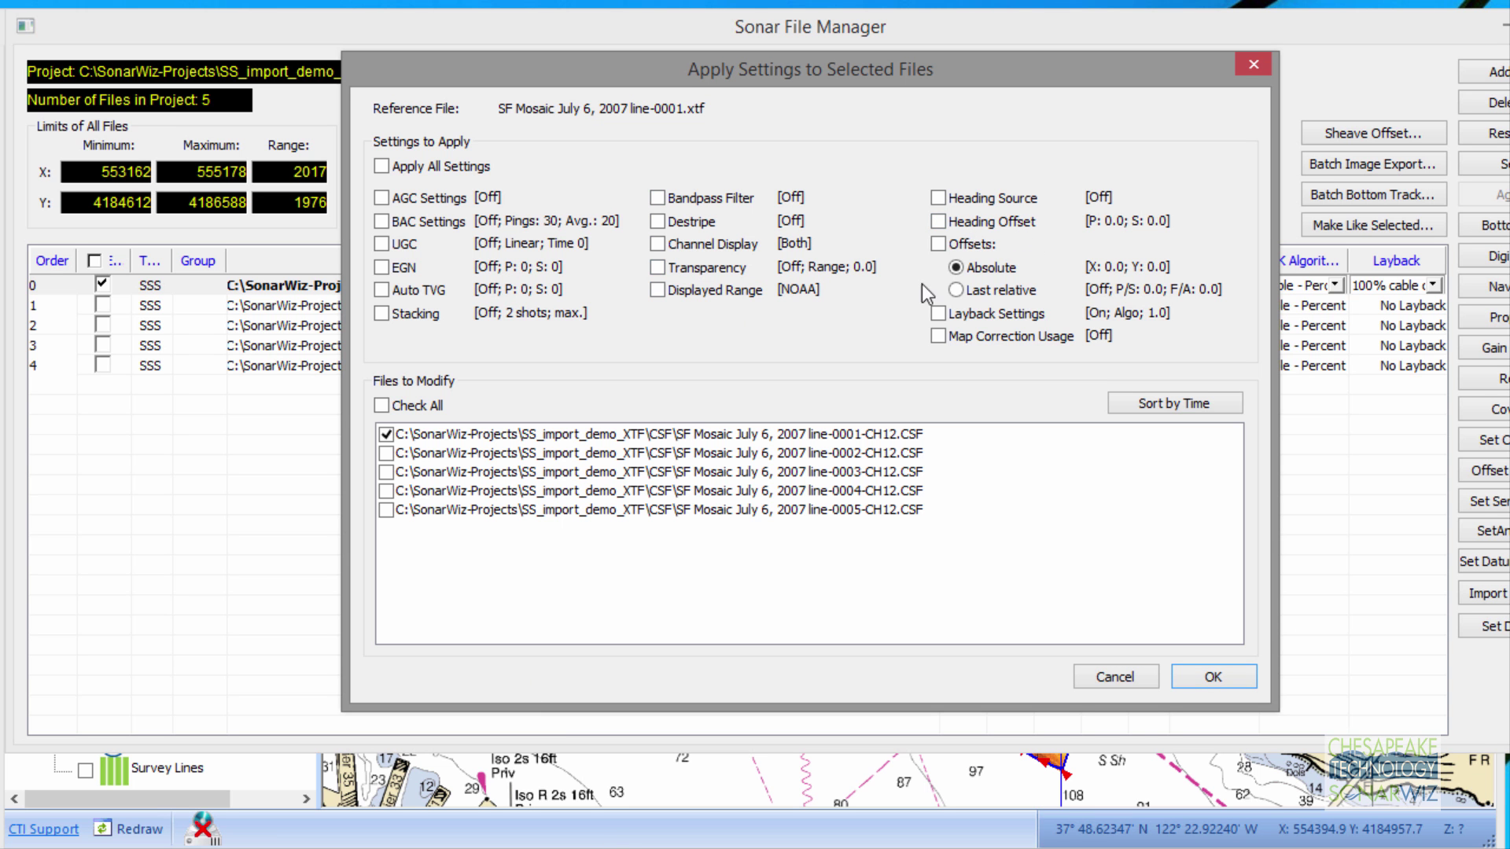
{"action": "left_click", "coordinate": [938, 314]}
{"action": "left_click", "coordinate": [382, 406]}
{"action": "left_click", "coordinate": [386, 435]}
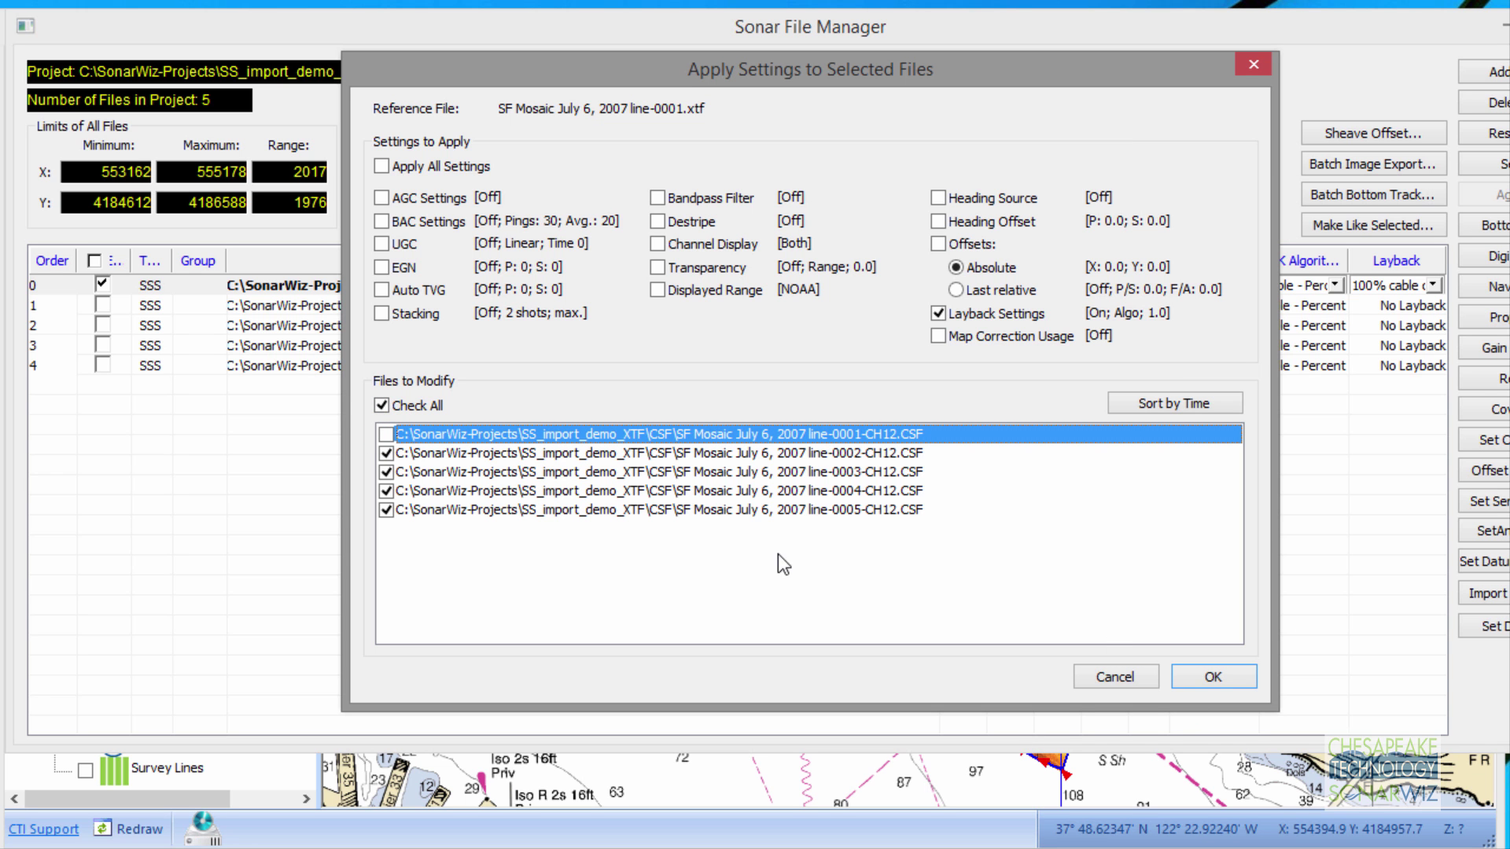
{"action": "left_click", "coordinate": [1225, 670]}
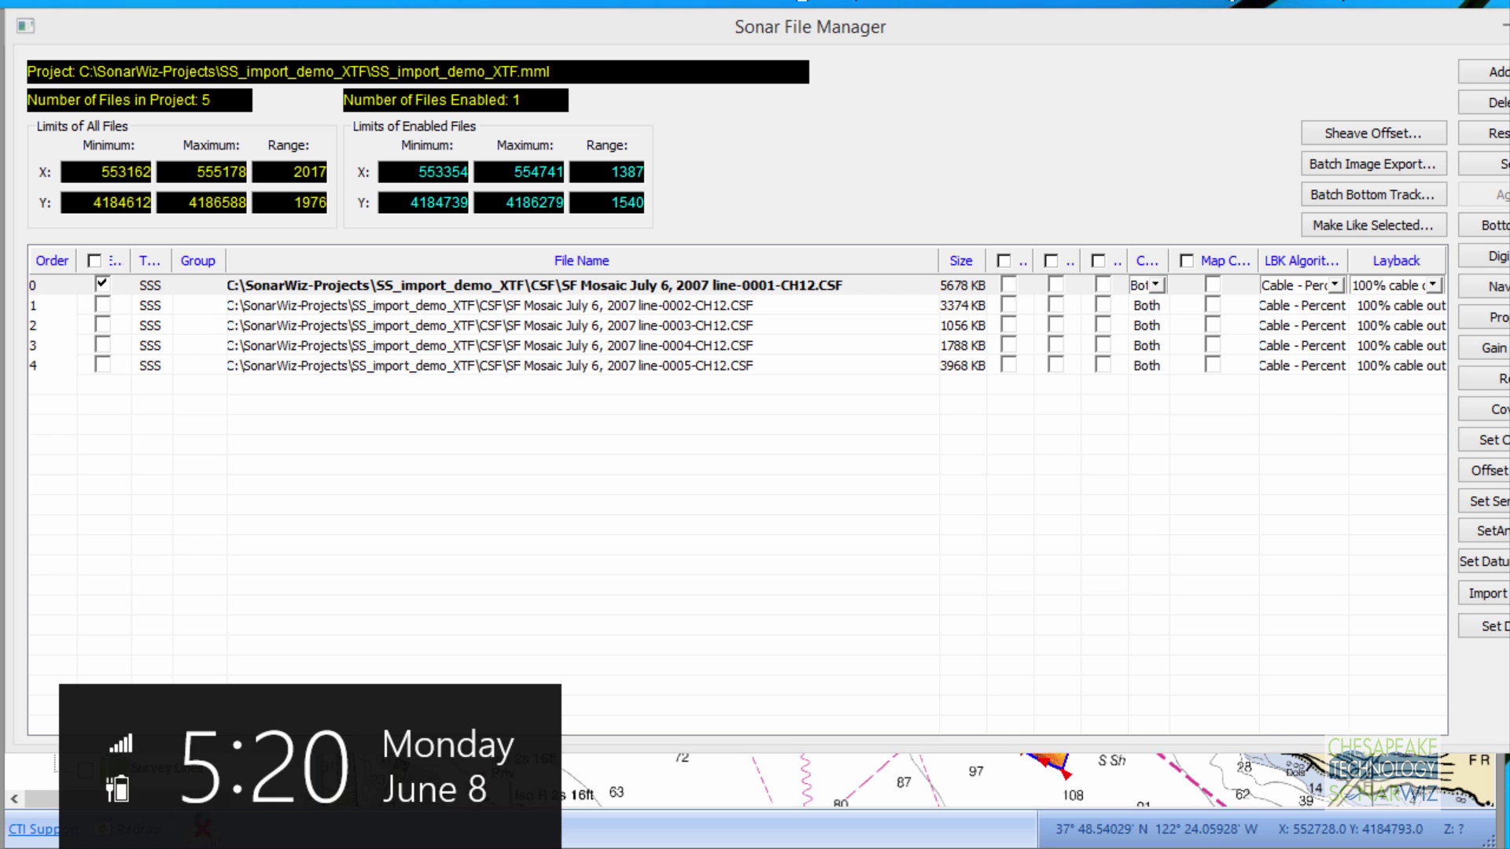
{"action": "left_click_drag", "start_coordinate": [1506, 755], "coordinate": [1463, 757]}
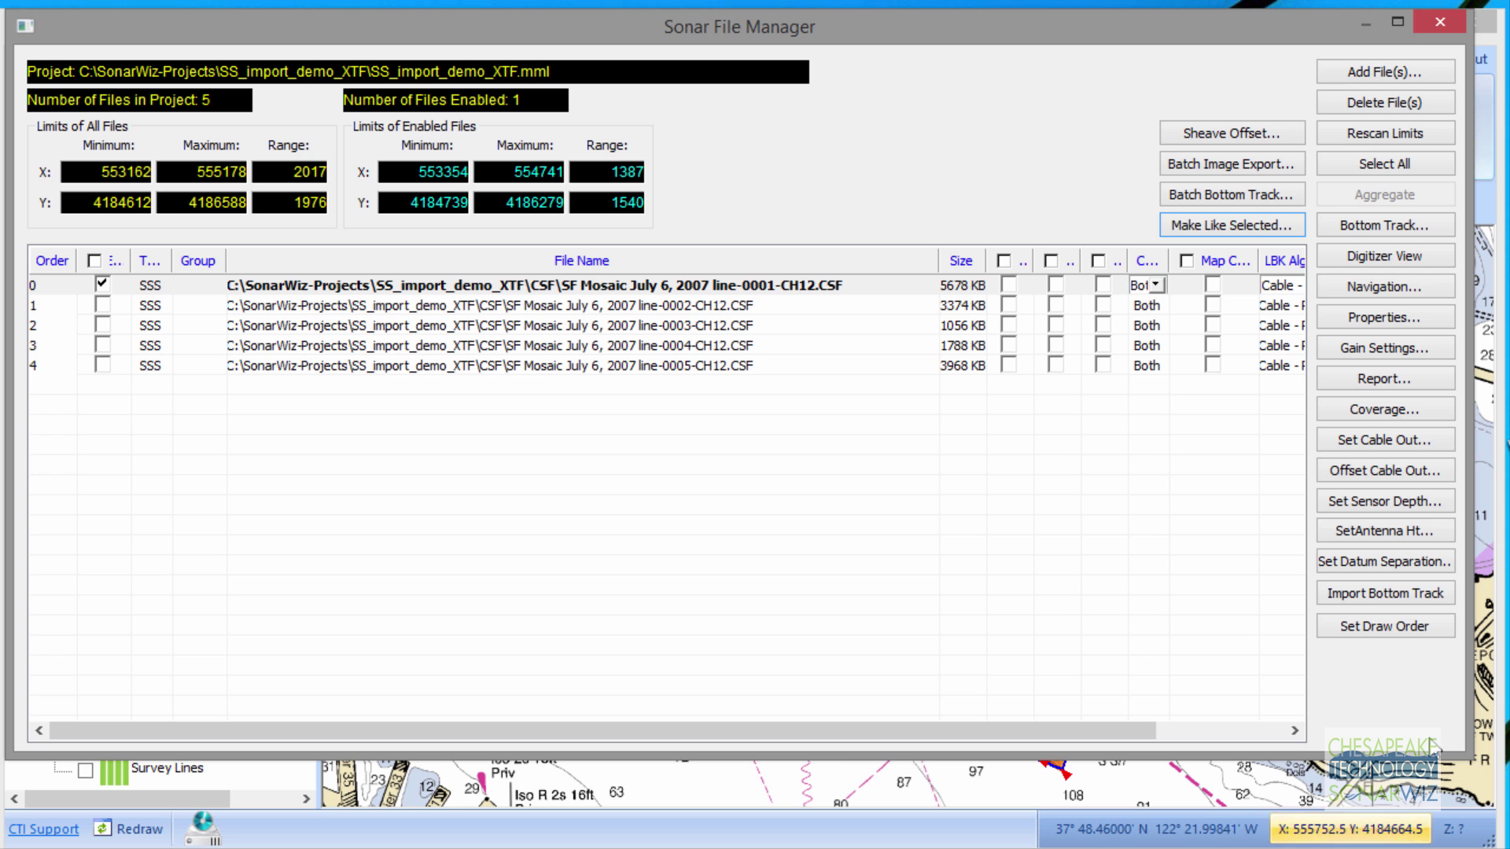
{"action": "left_click", "coordinate": [1442, 25]}
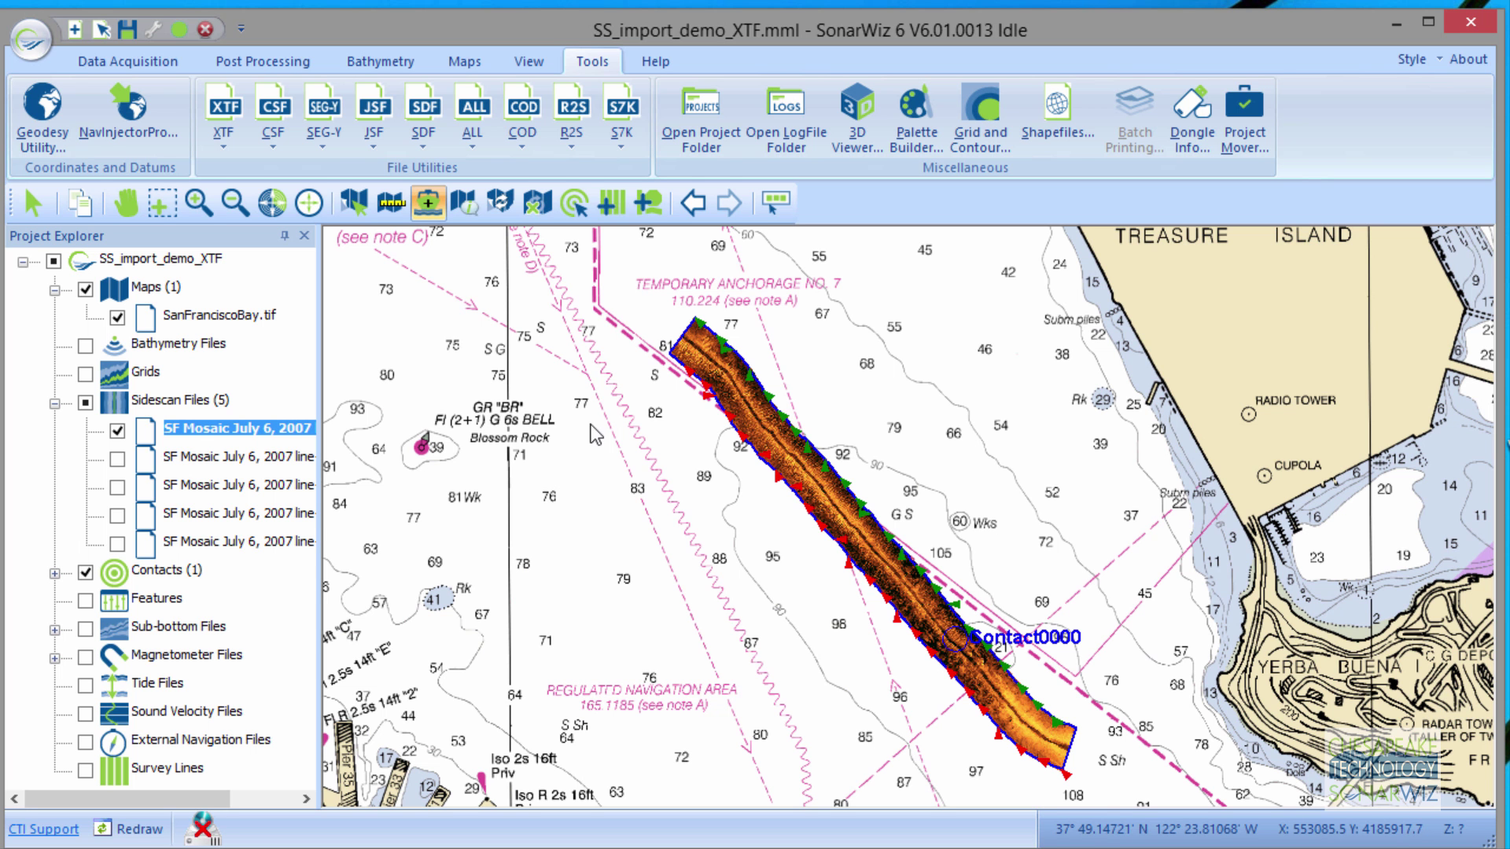
Hide the SanFranciscoBay.tif map and review the options for saving the project as a GeoTIFF, trying 24-bit color, without exporting
{"action": "left_click", "coordinate": [117, 318]}
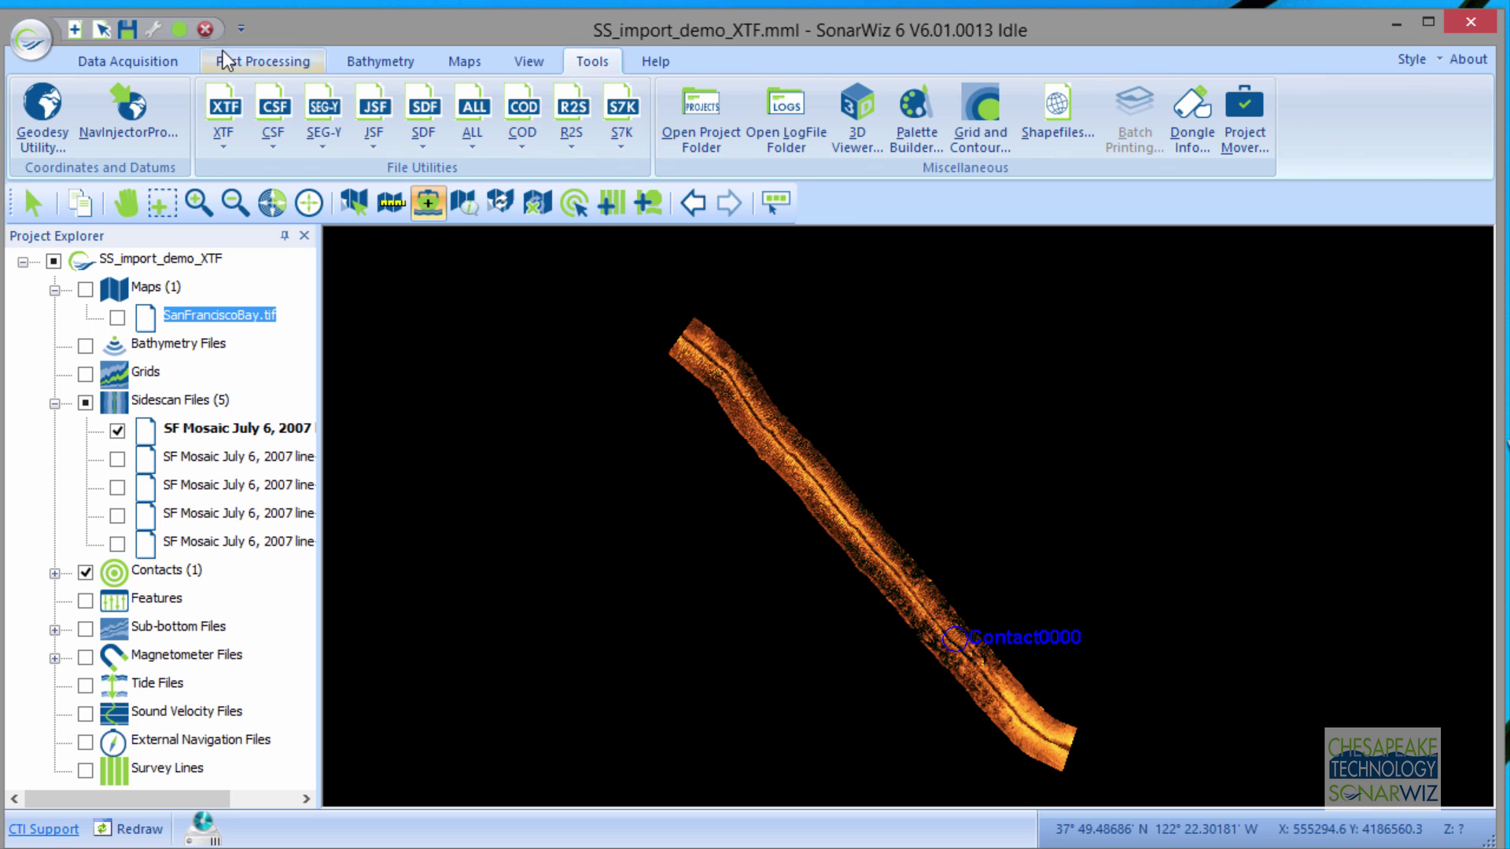
{"action": "left_click", "coordinate": [241, 61]}
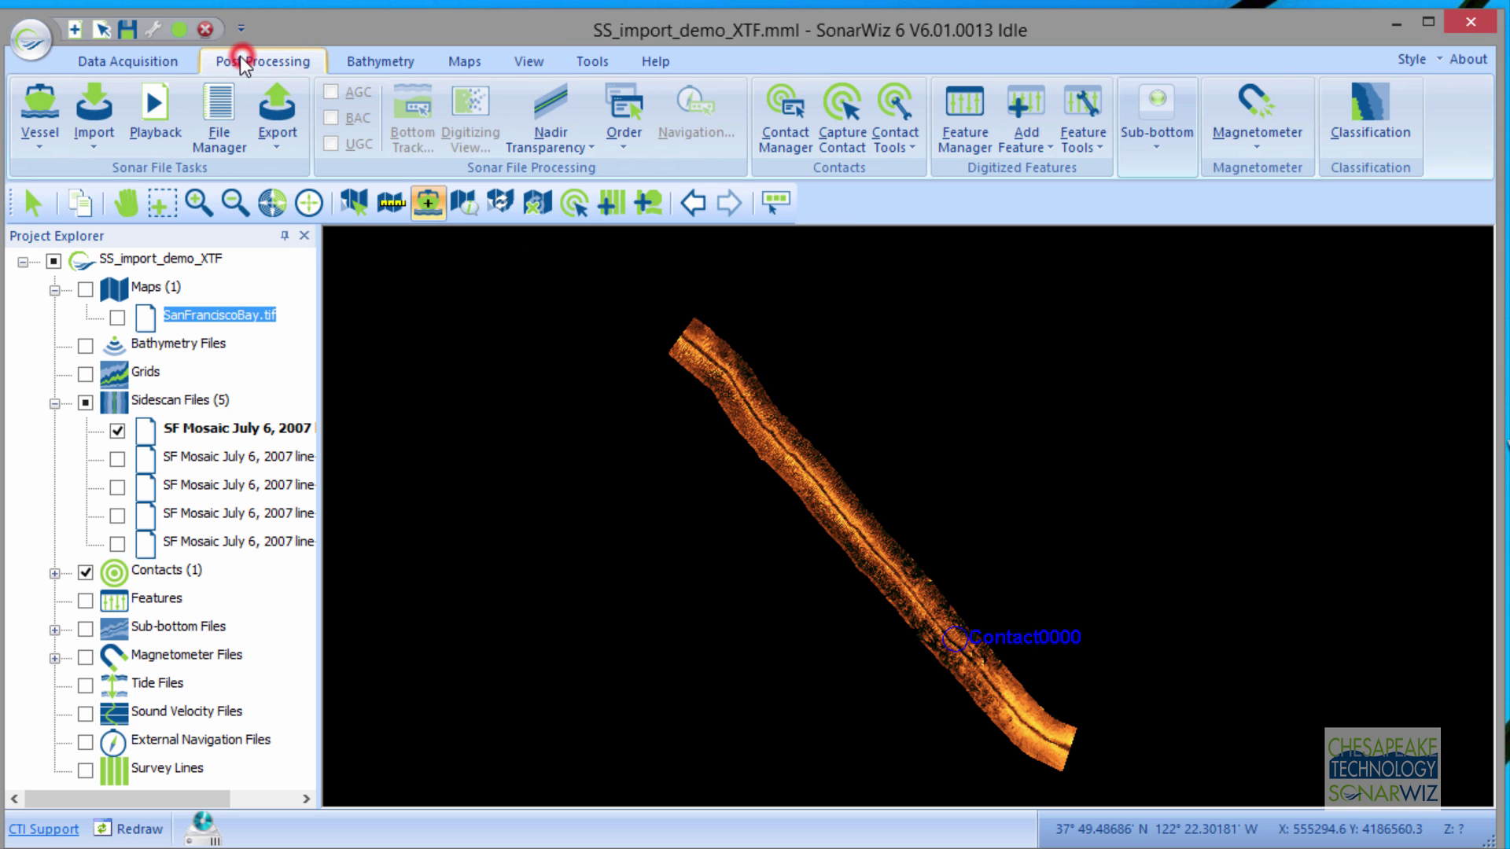
{"action": "left_click", "coordinate": [281, 136]}
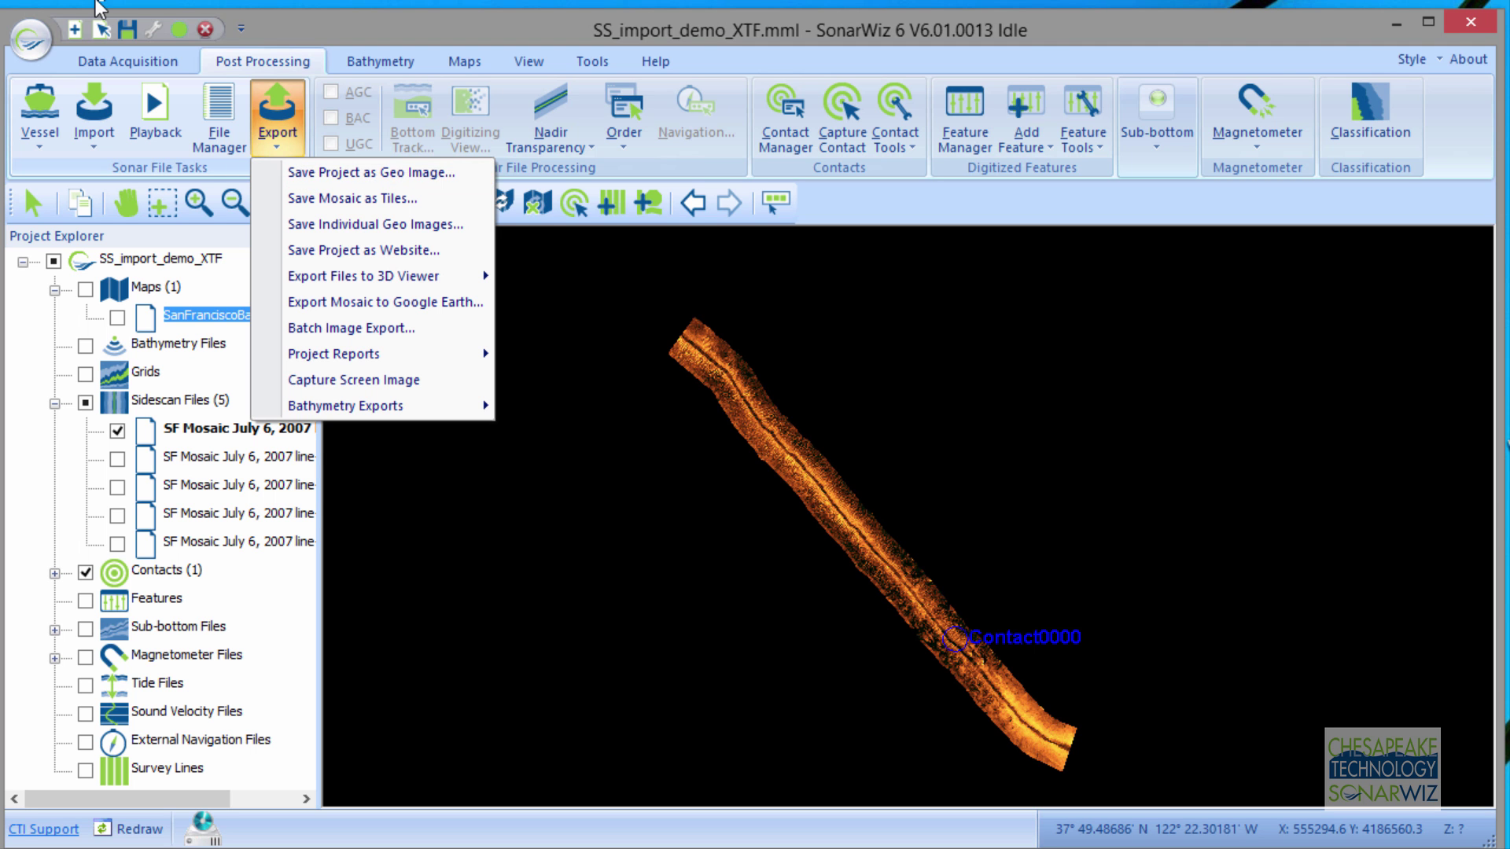
{"action": "left_click", "coordinate": [329, 173]}
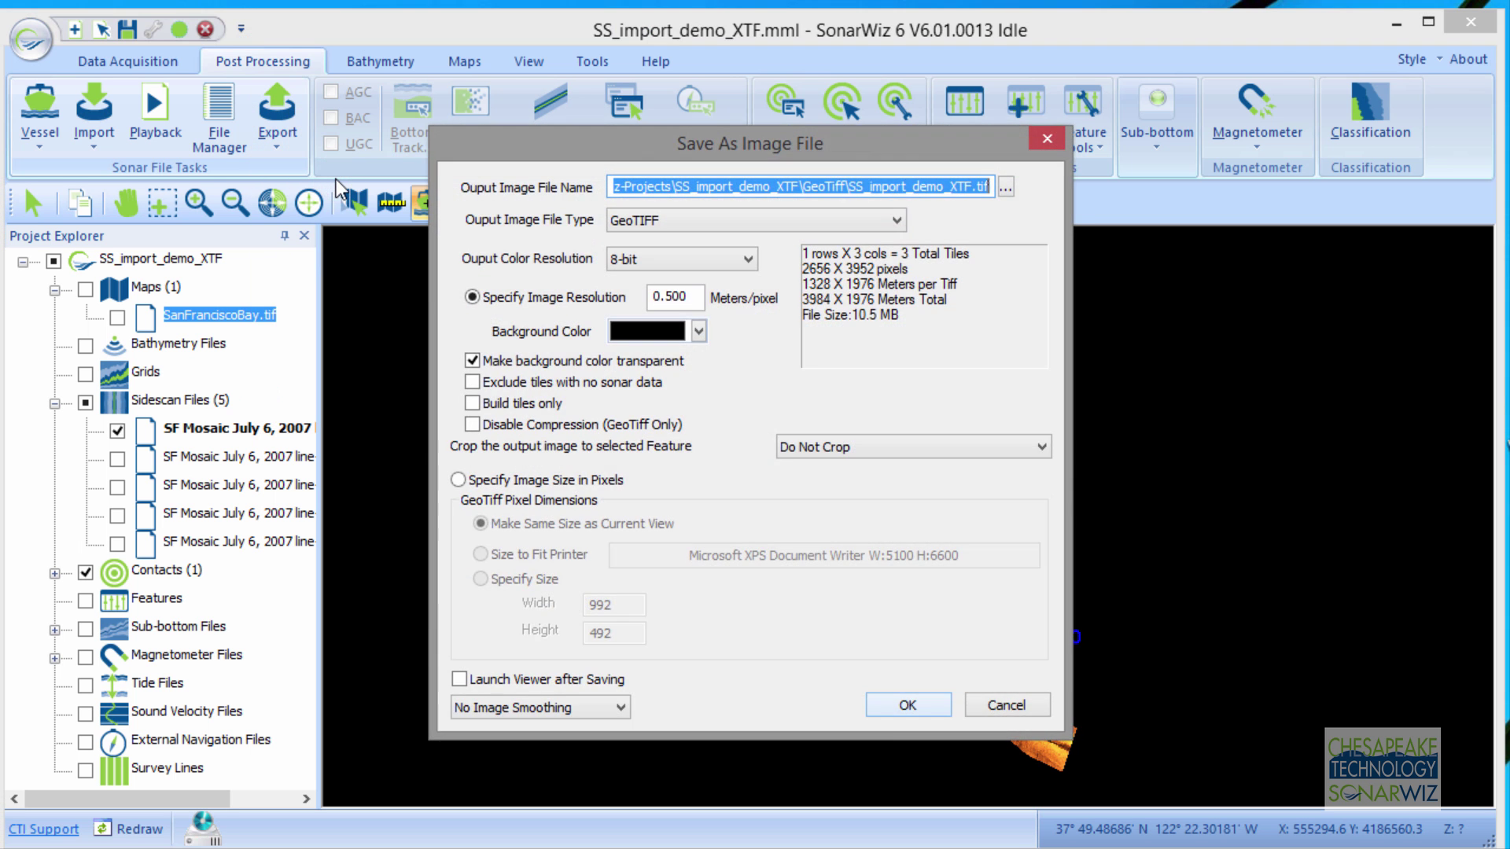
{"action": "left_click", "coordinate": [747, 259]}
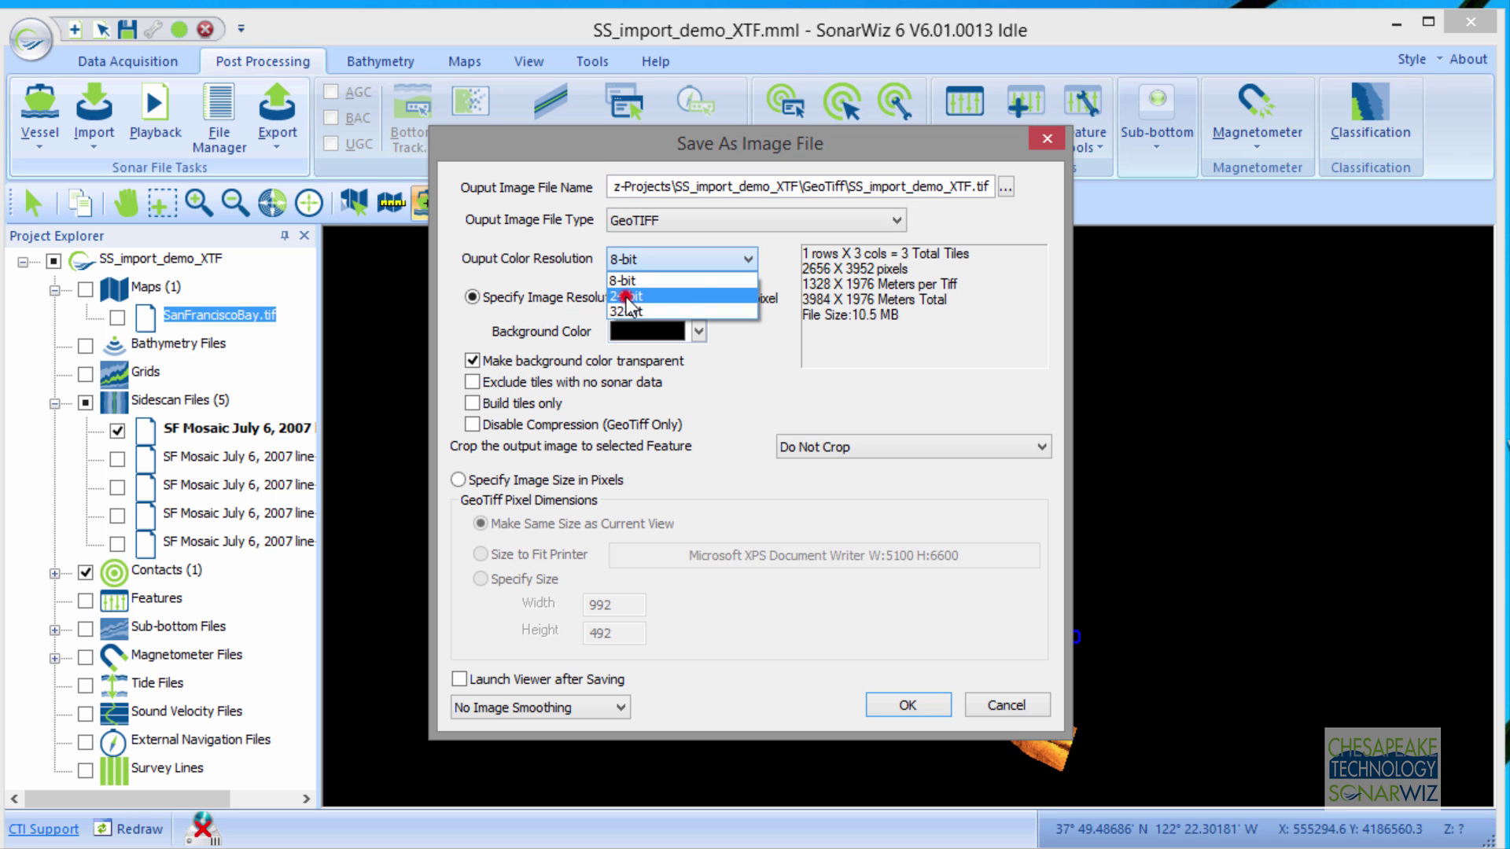
{"action": "left_click", "coordinate": [629, 297]}
{"action": "left_click", "coordinate": [745, 264]}
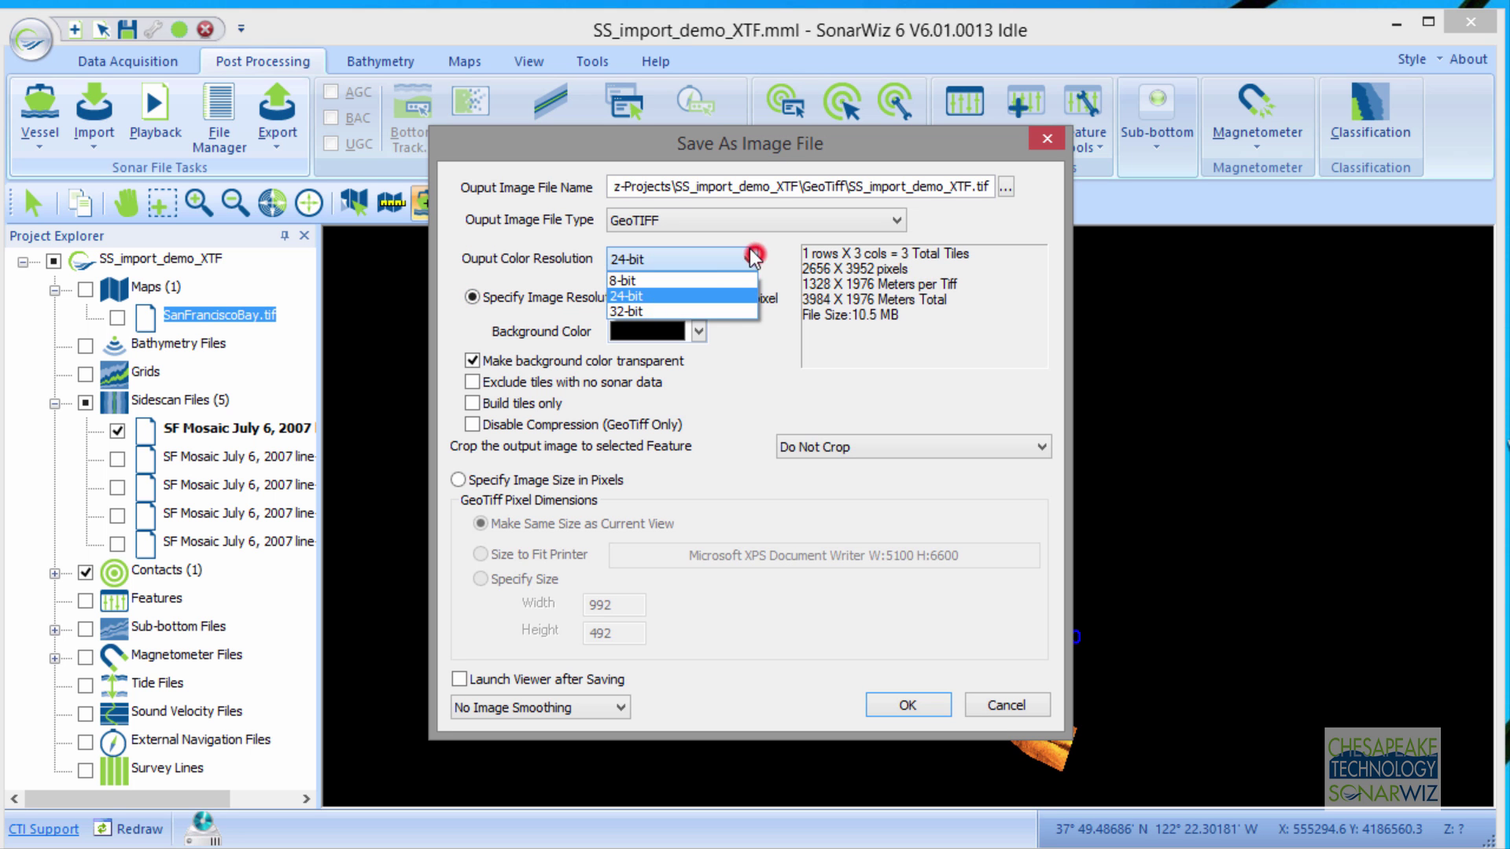
{"action": "left_click", "coordinate": [641, 294]}
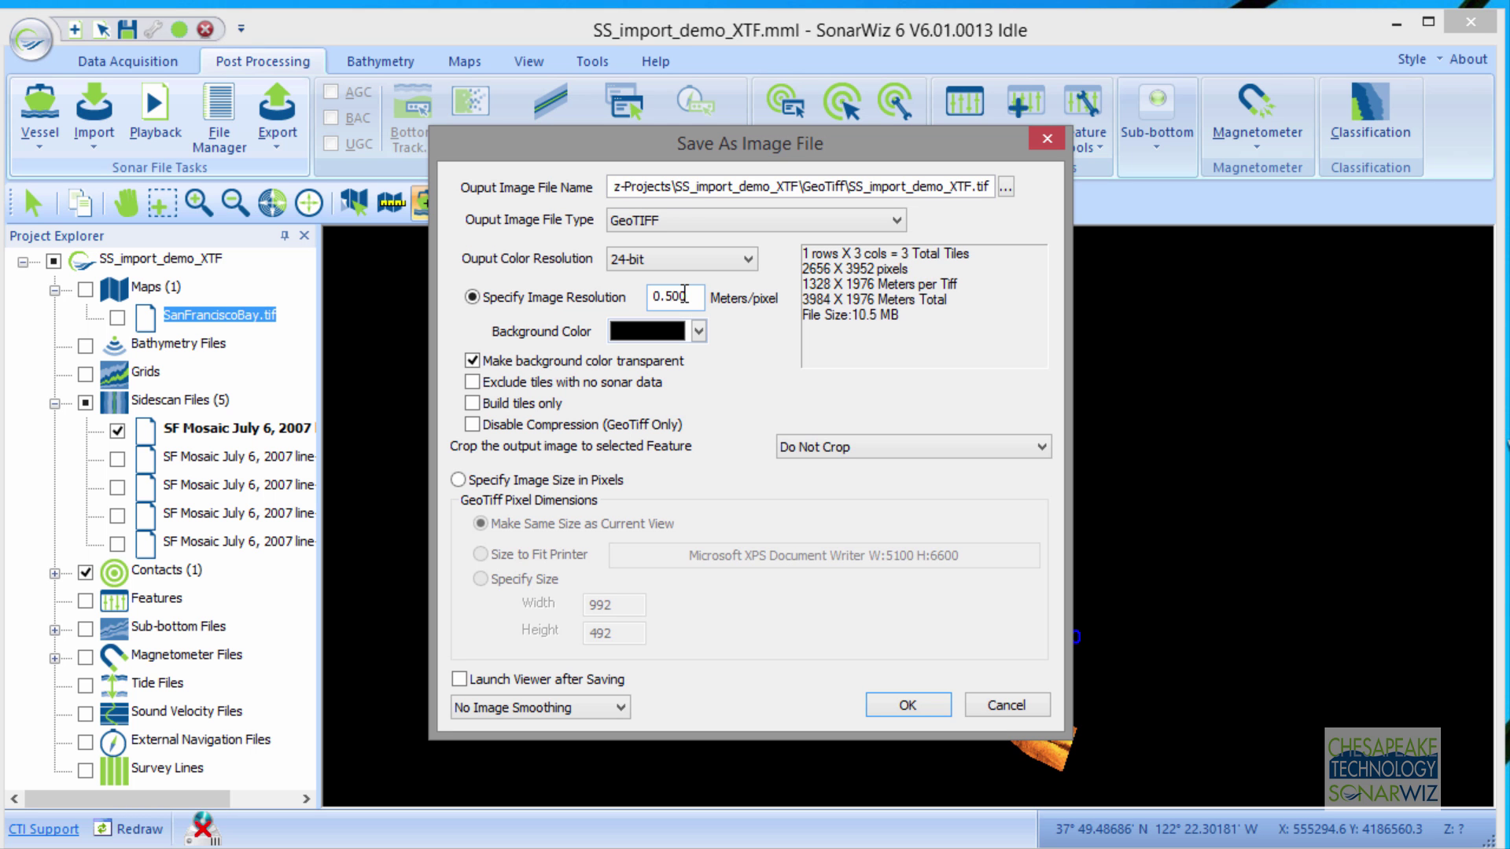
{"action": "left_click_drag", "start_coordinate": [686, 296], "coordinate": [667, 300]}
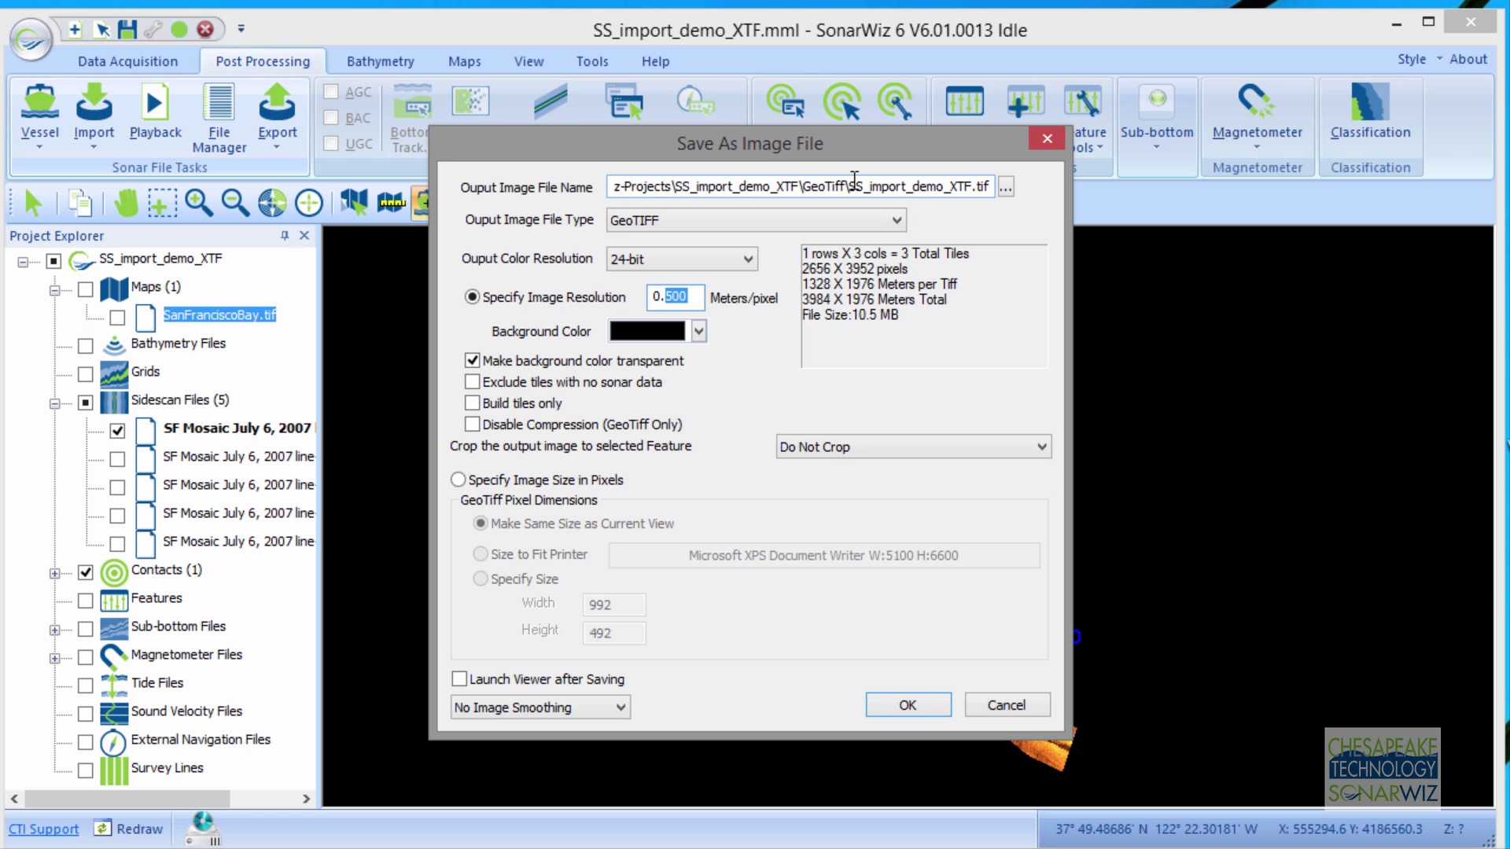
{"action": "left_click", "coordinate": [1019, 707]}
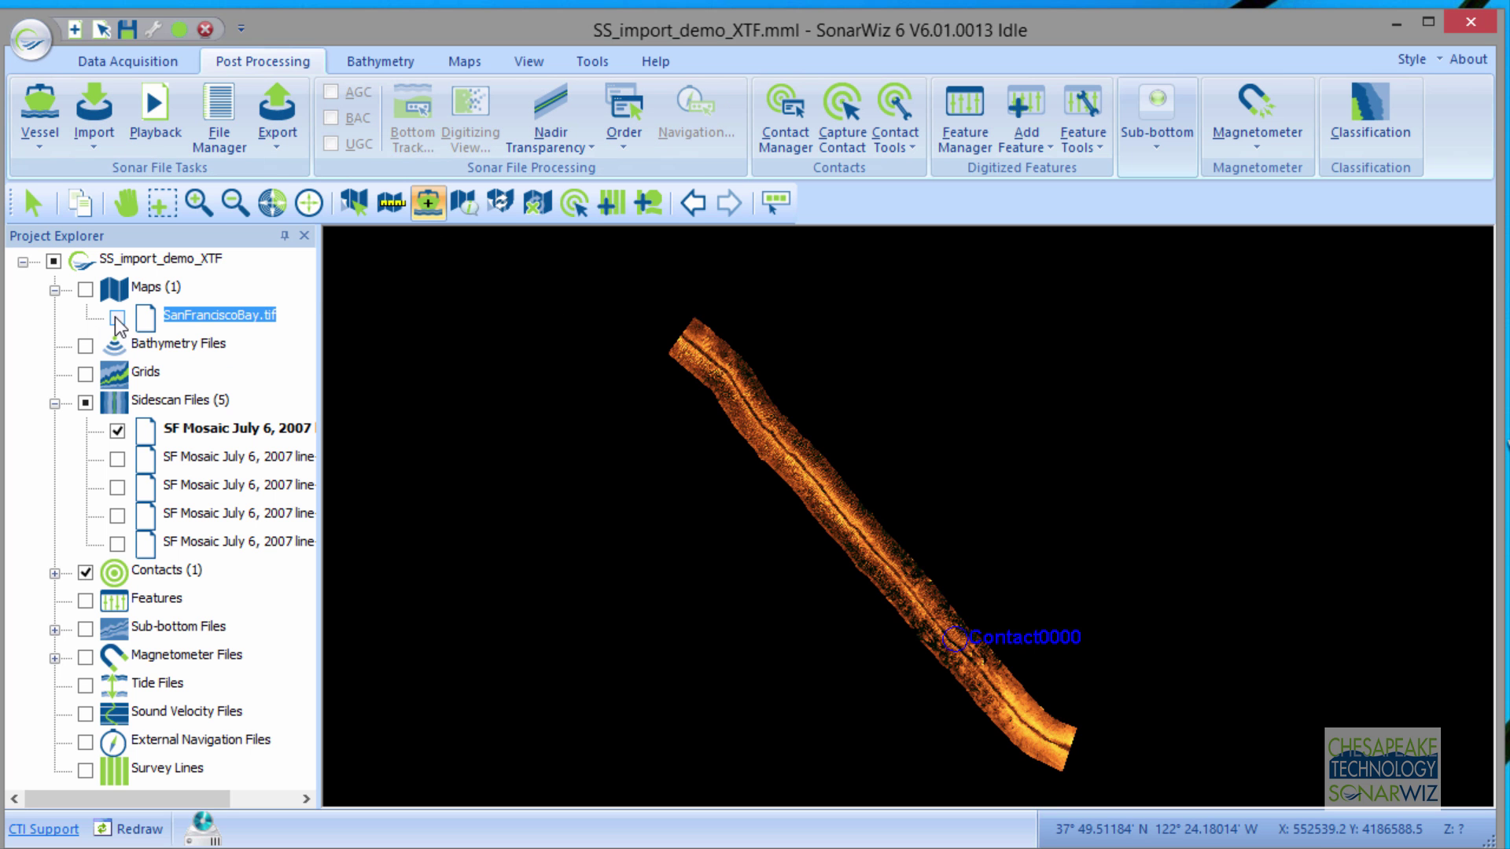
Show the four remaining sidescan lines, 0002 through 0005, on the map together with line-0001
{"action": "left_click", "coordinate": [117, 458]}
{"action": "left_click", "coordinate": [118, 487]}
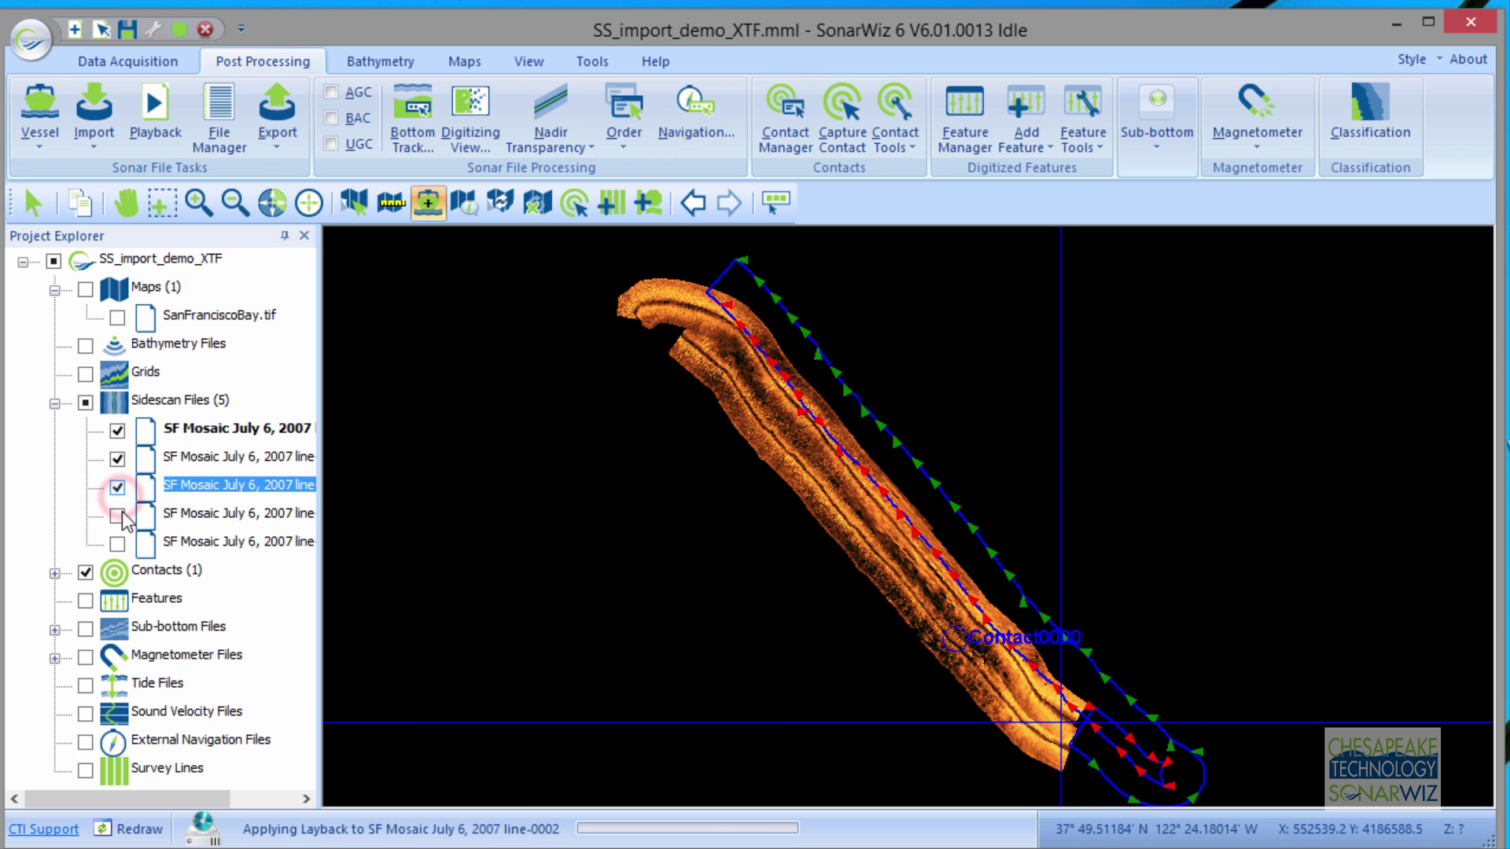
{"action": "left_click", "coordinate": [117, 515]}
{"action": "left_click", "coordinate": [110, 541]}
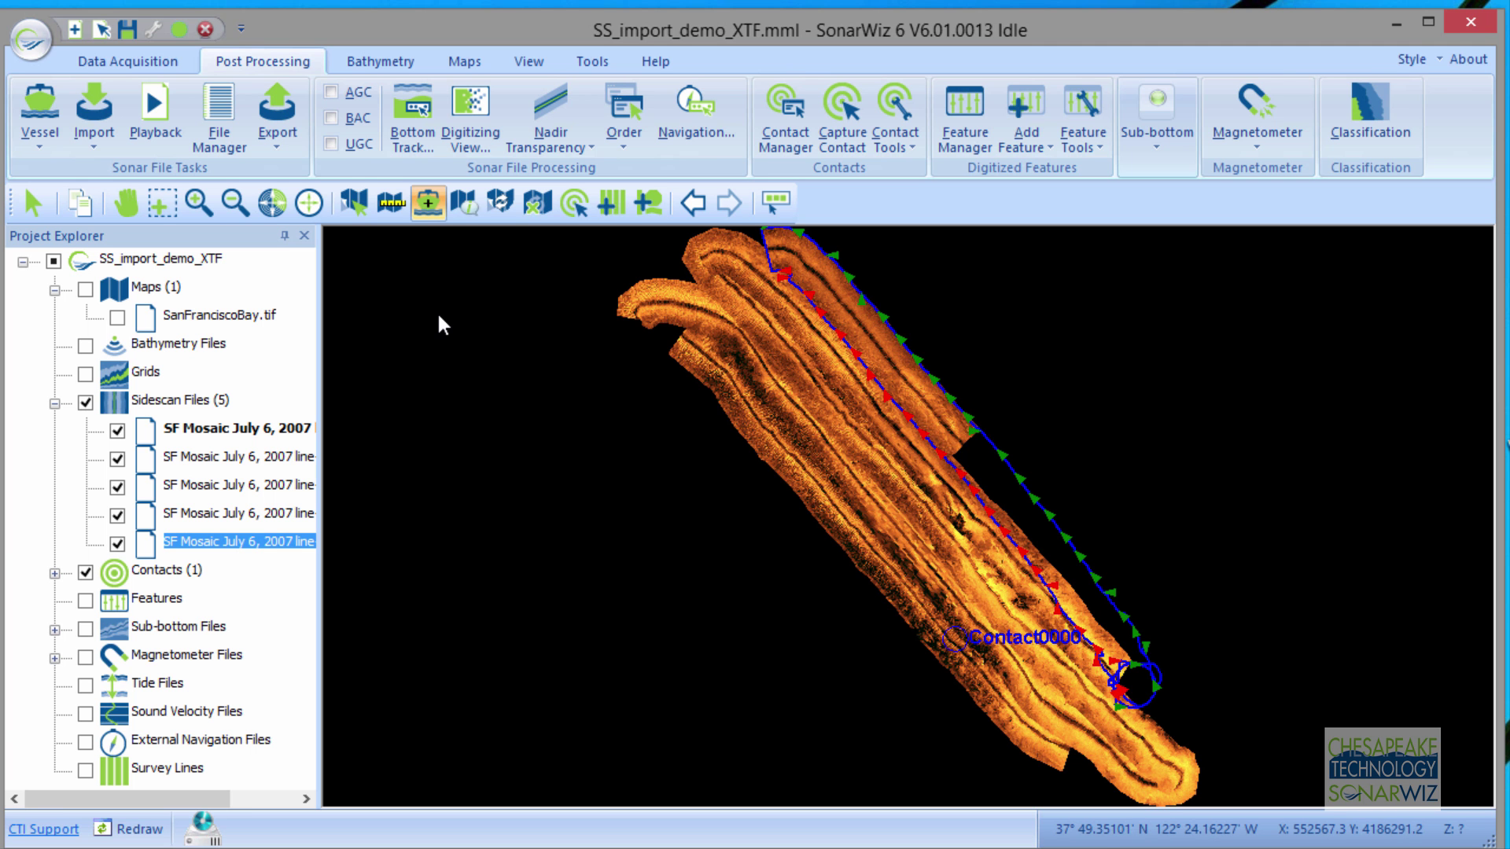
Review the options for saving the mosaic as tiles, including the tile width, and close the export without saving
{"action": "left_click", "coordinate": [283, 142]}
{"action": "left_click", "coordinate": [333, 202]}
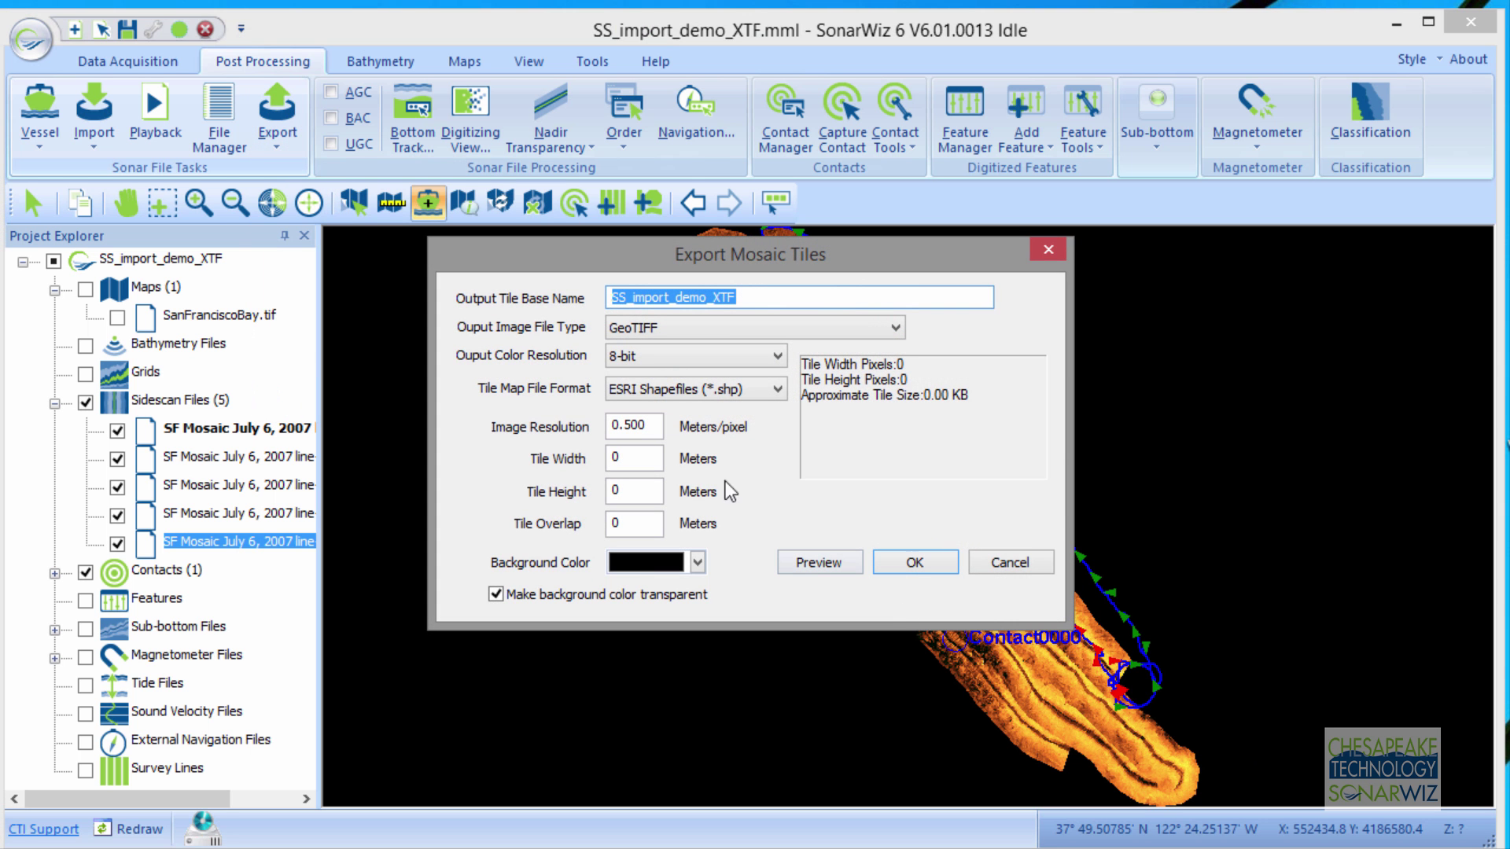
{"action": "left_click", "coordinate": [636, 456]}
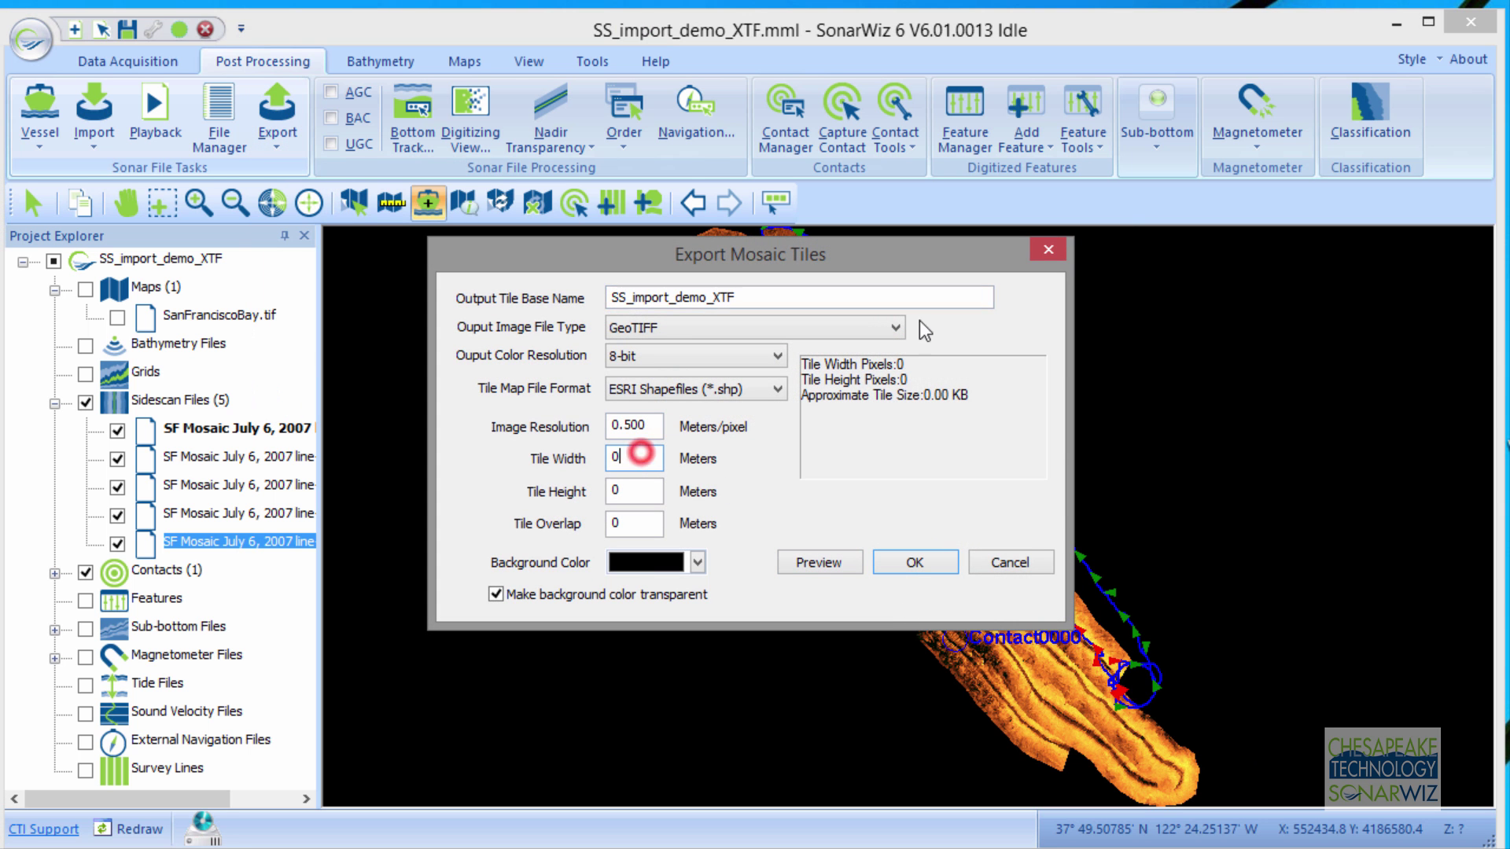
{"action": "left_click", "coordinate": [1050, 250]}
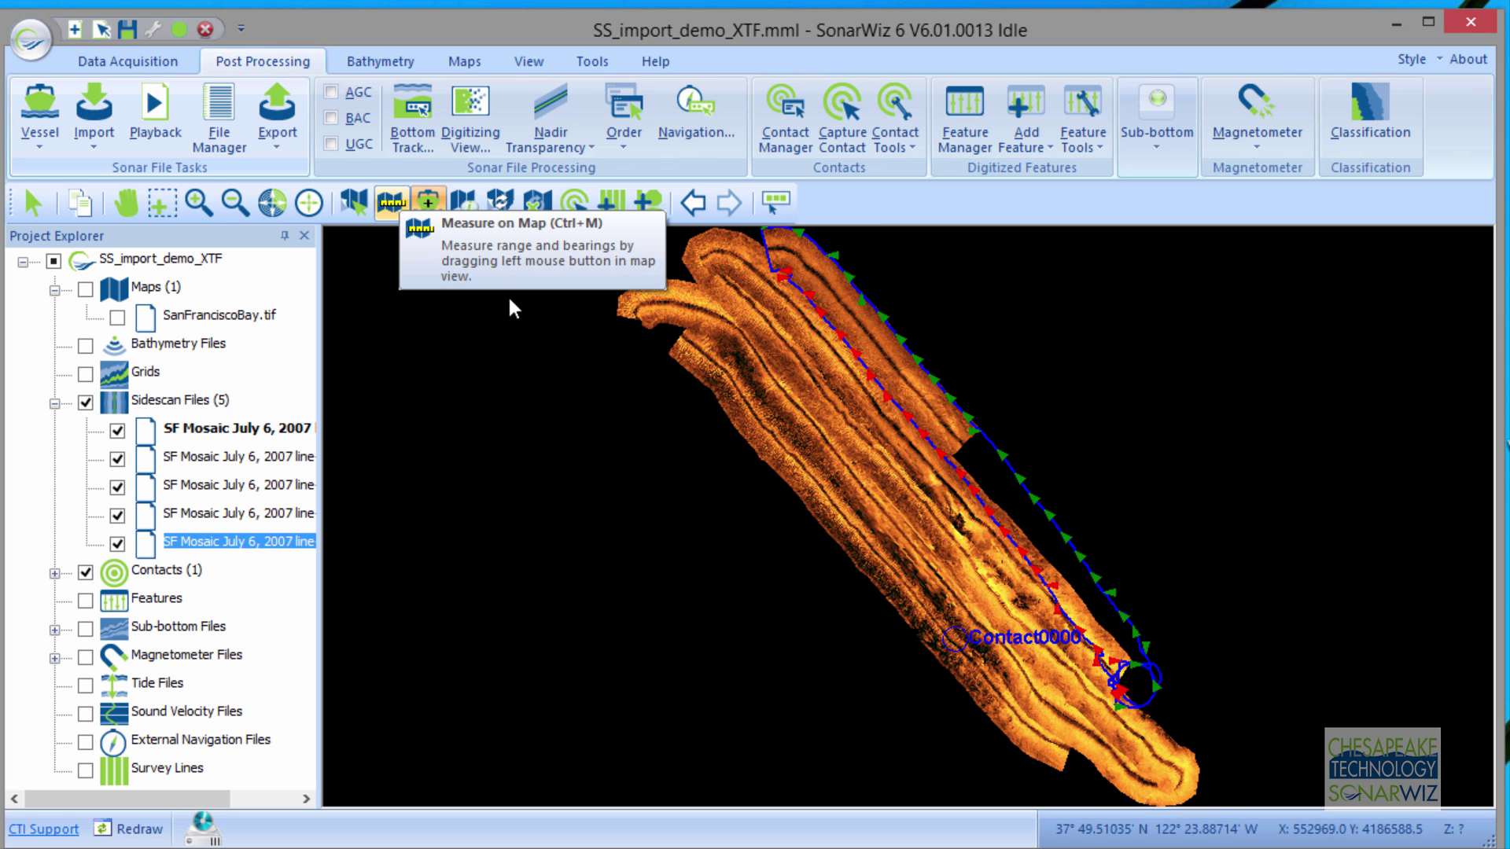
Measure the sidescan mosaic's extent on the map, from west to east and from south to north
{"action": "left_click_drag", "start_coordinate": [597, 388], "coordinate": [1070, 413]}
{"action": "left_click", "coordinate": [386, 201]}
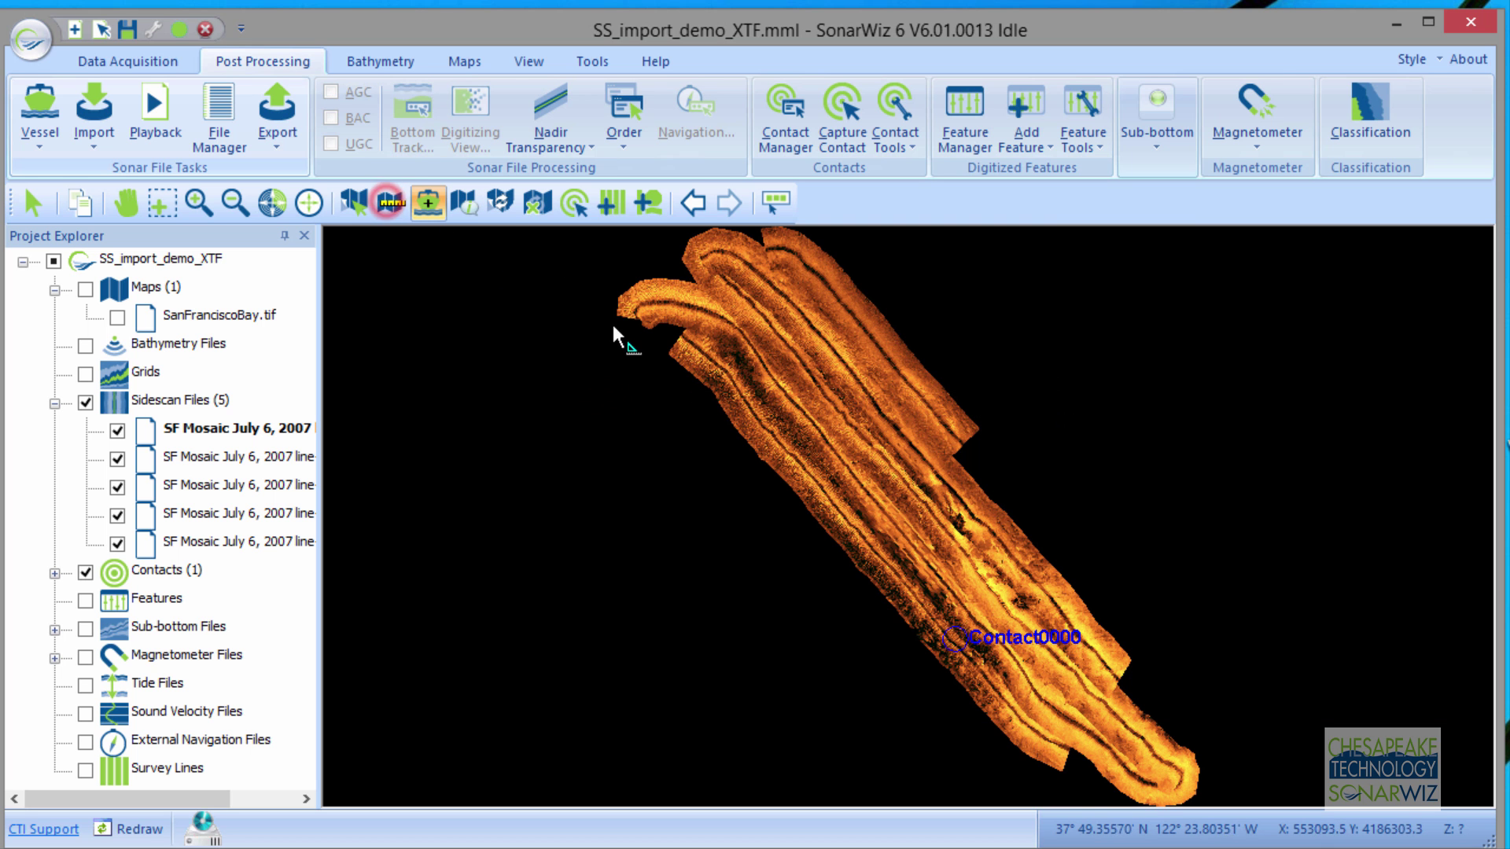
{"action": "left_click_drag", "start_coordinate": [613, 325], "coordinate": [1063, 368]}
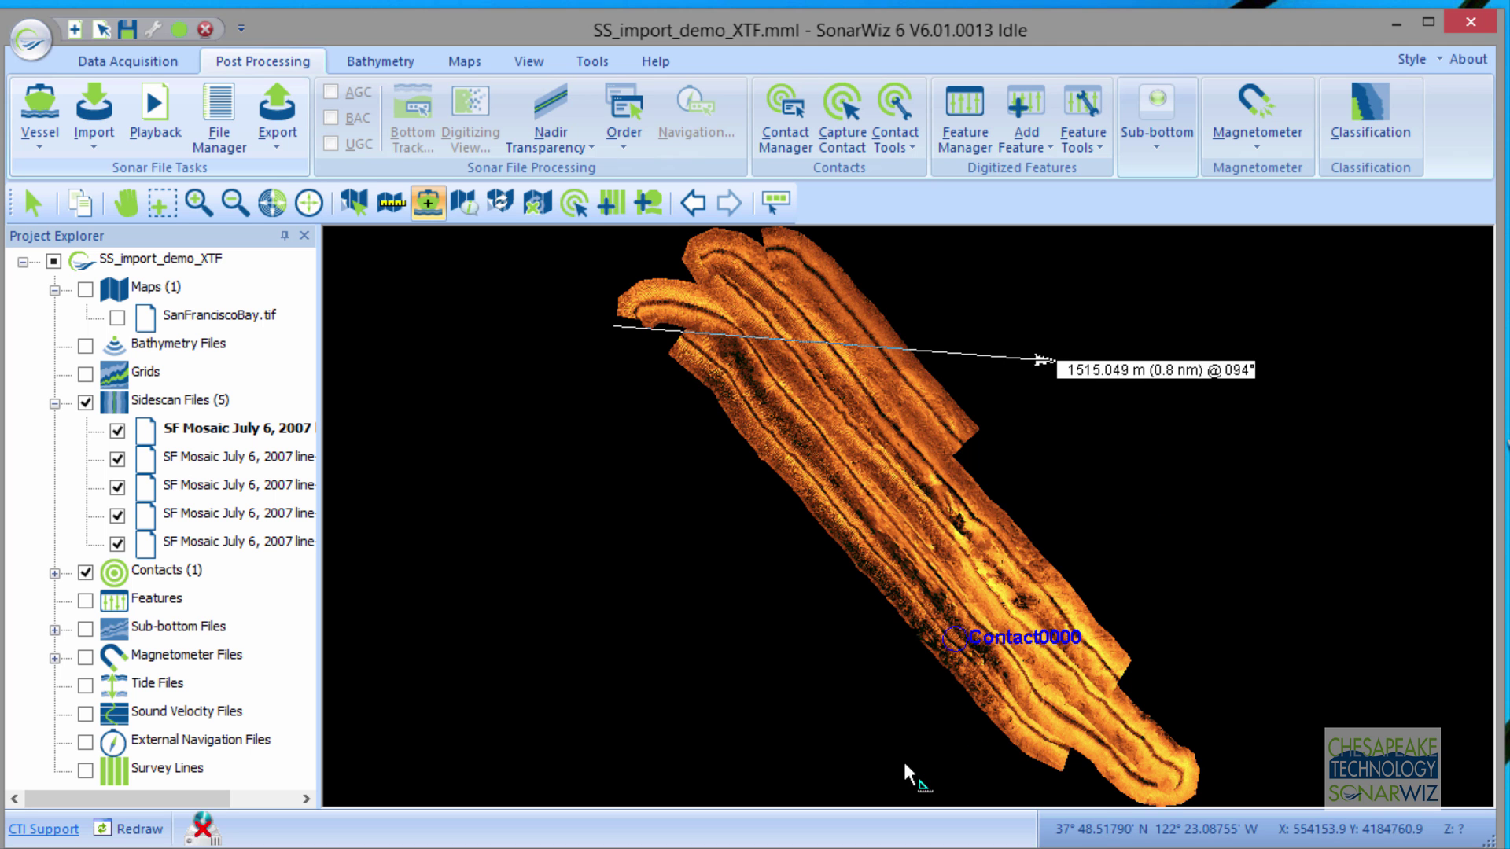
{"action": "left_click_drag", "start_coordinate": [902, 767], "coordinate": [922, 263]}
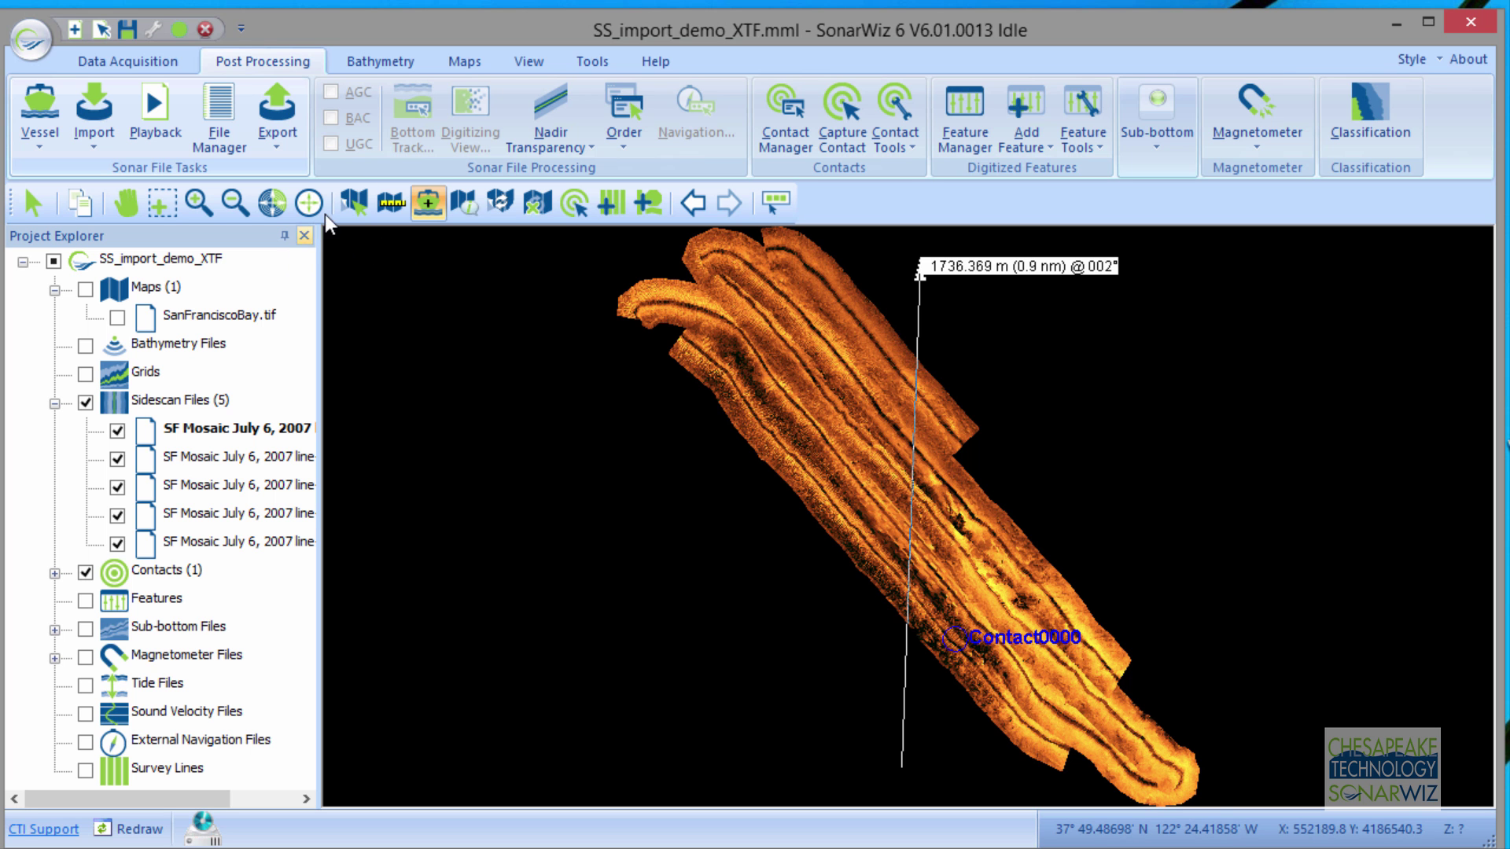
{"action": "left_click", "coordinate": [388, 203]}
{"action": "left_click_drag", "start_coordinate": [578, 352], "coordinate": [1212, 433]}
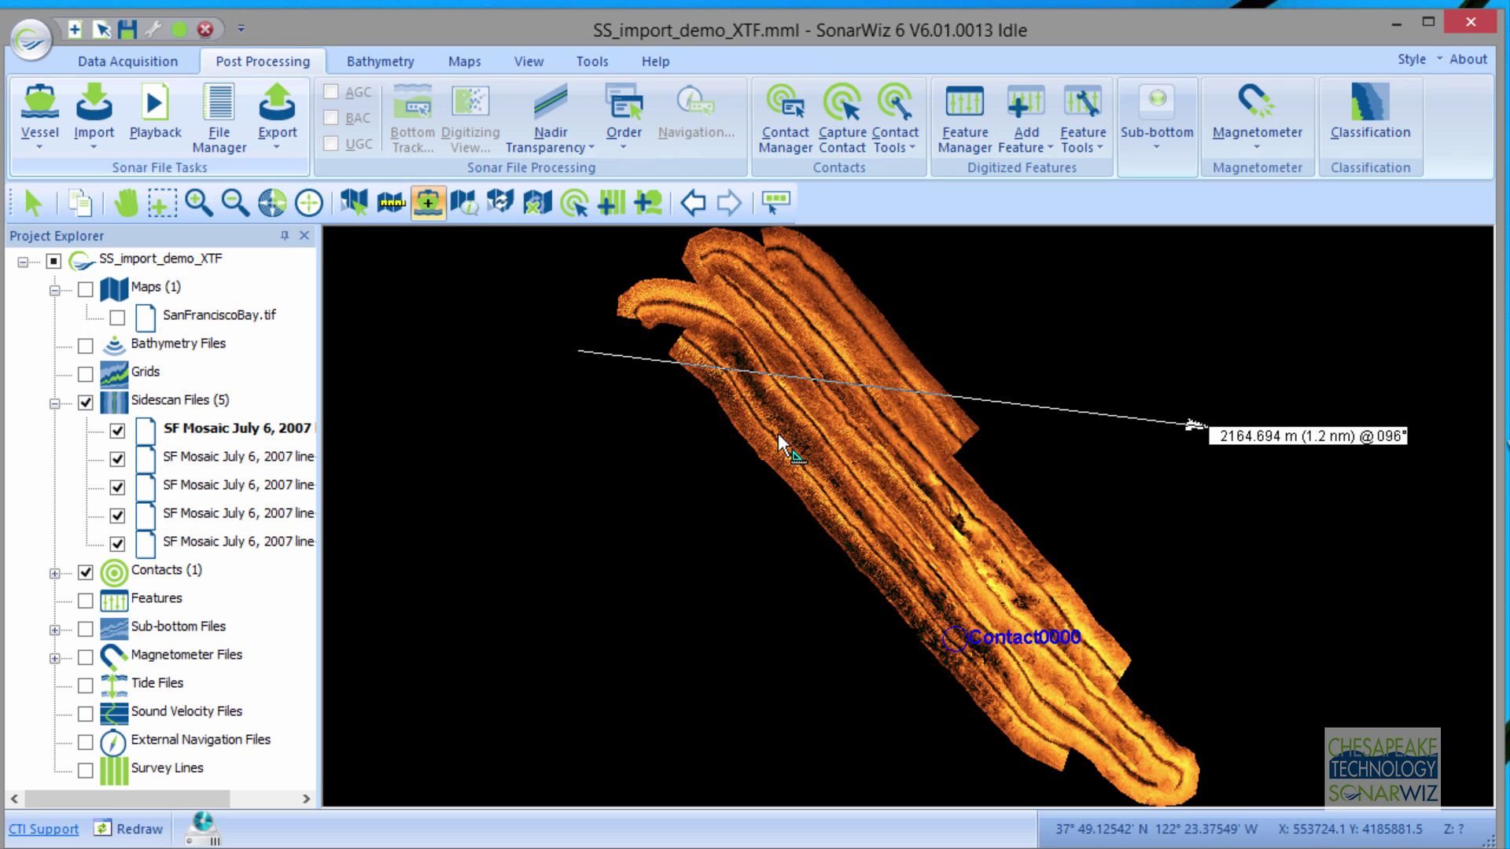
Set the mosaic tile export to a tile width of 250 m and a tile height of 250 m, and preview the tile layout
{"action": "left_click", "coordinate": [277, 114]}
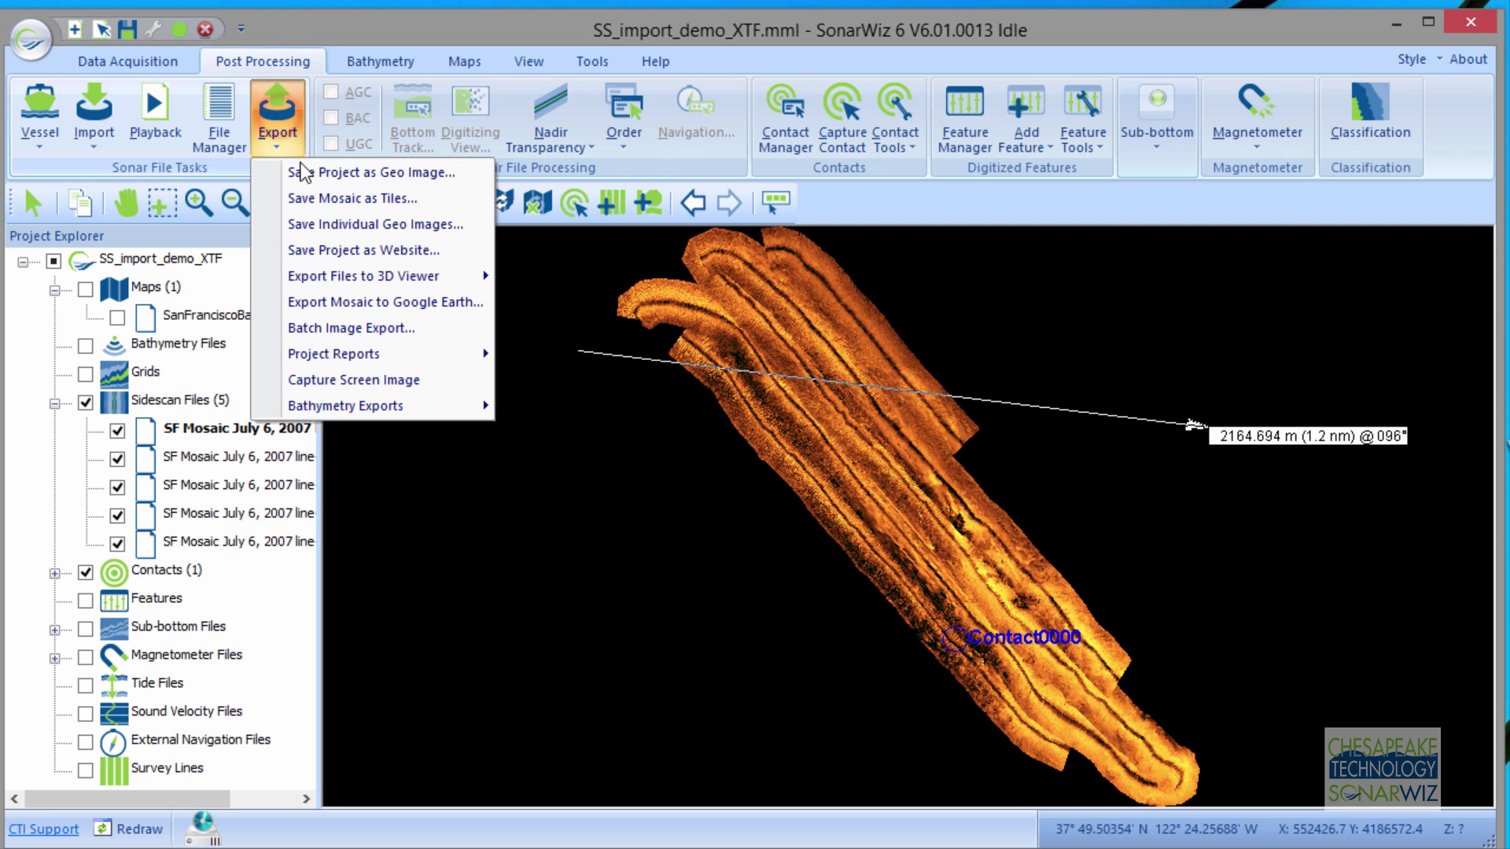
{"action": "left_click", "coordinate": [324, 199]}
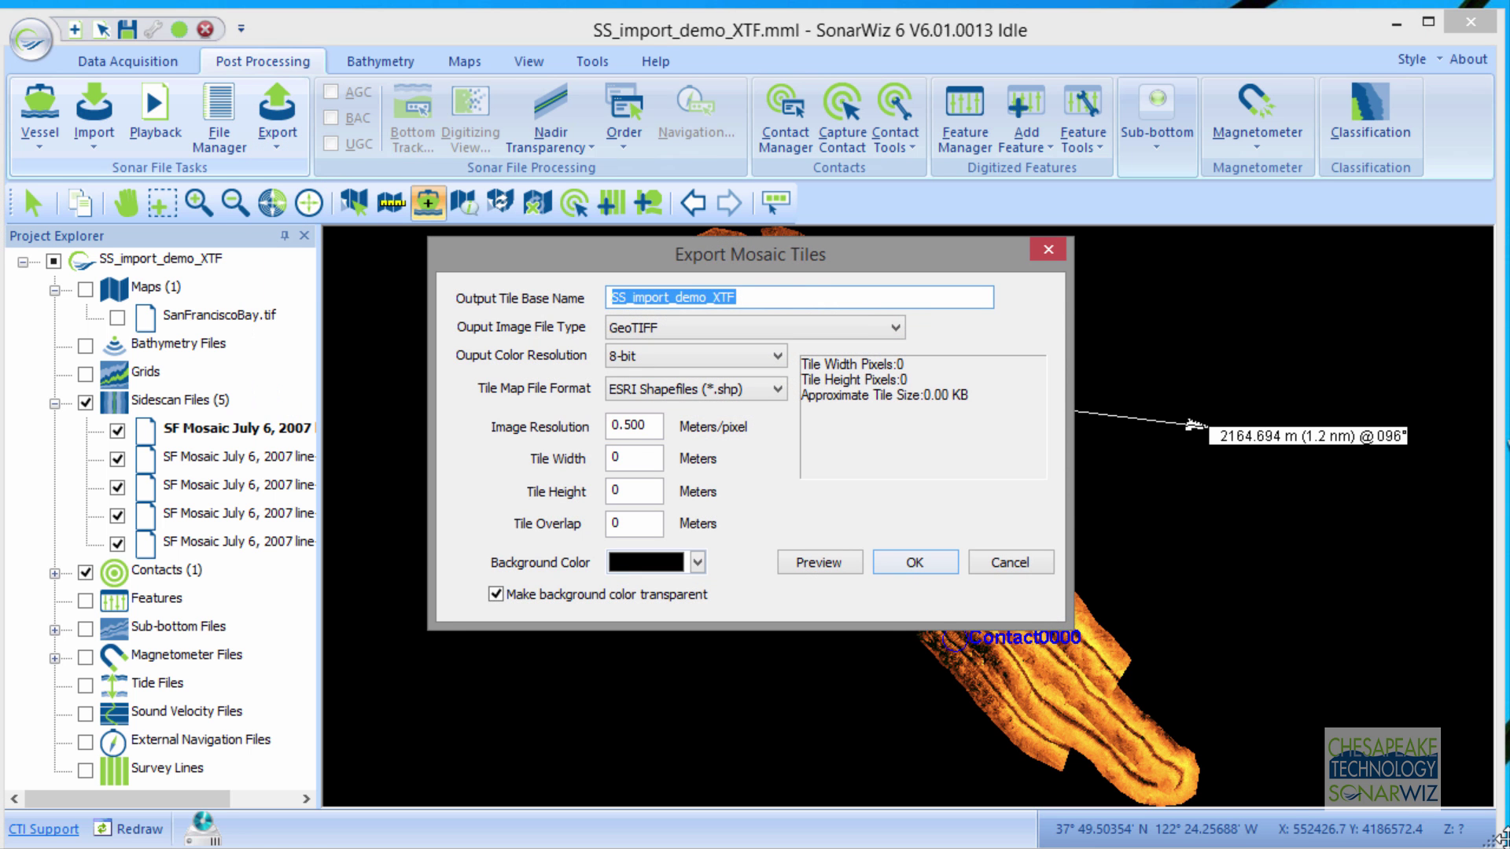
{"action": "left_click", "coordinate": [623, 458]}
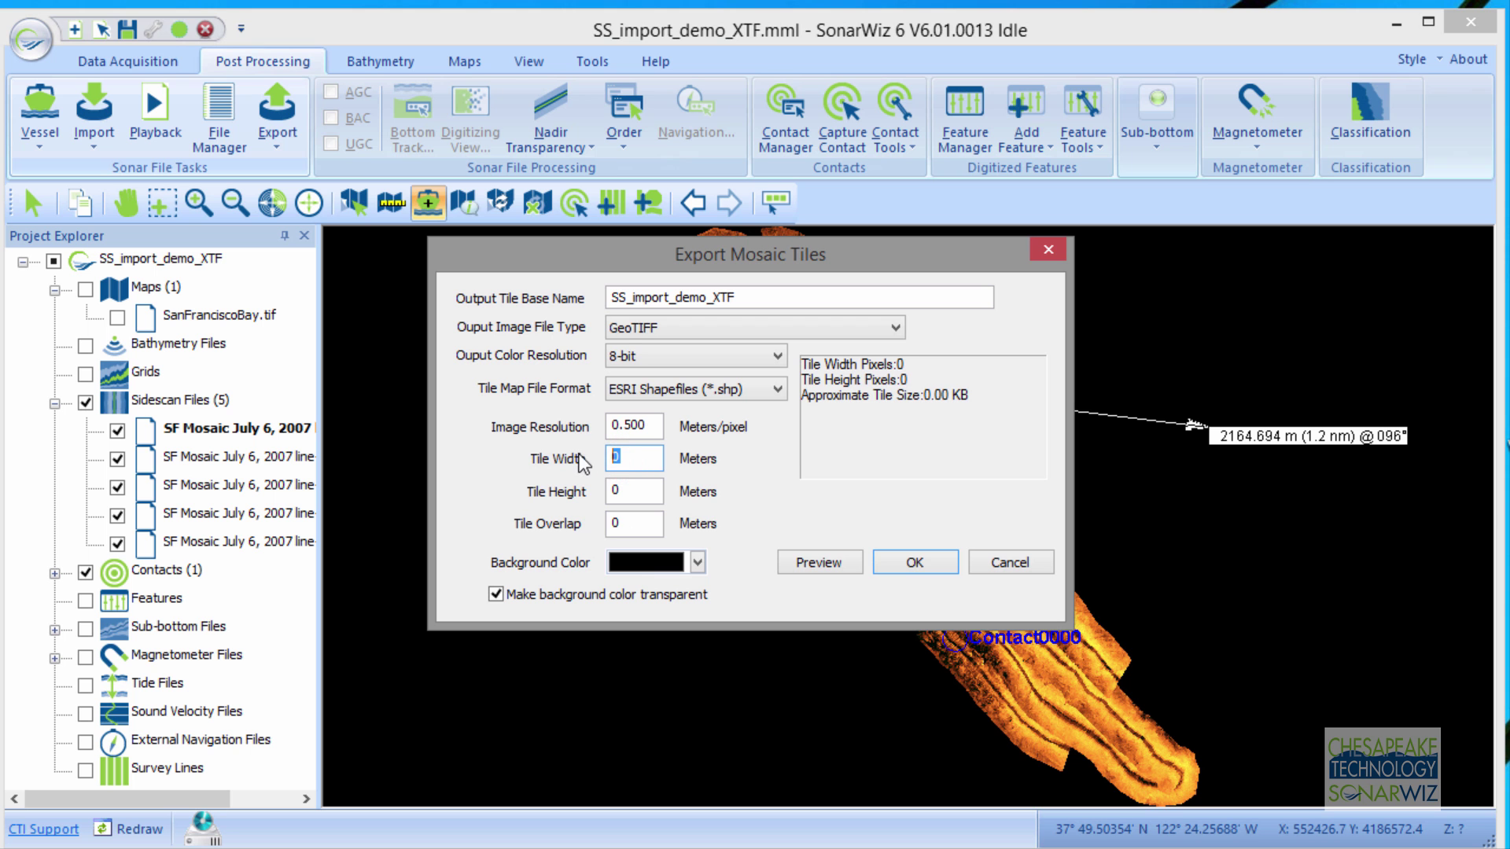
{"action": "type", "text": "250"}
{"action": "left_click", "coordinate": [625, 491]}
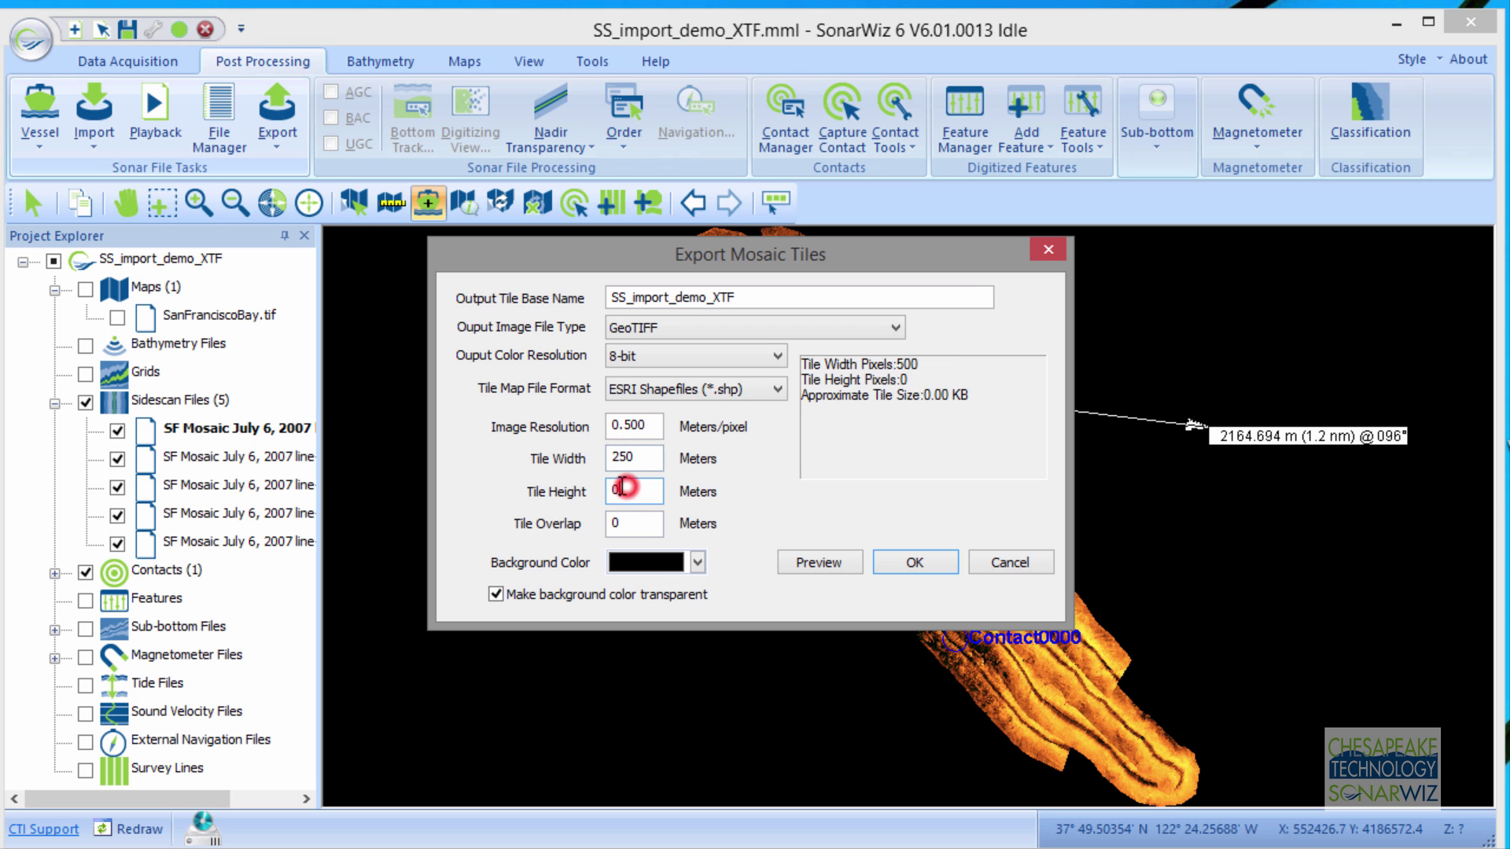
{"action": "type", "text": "25"}
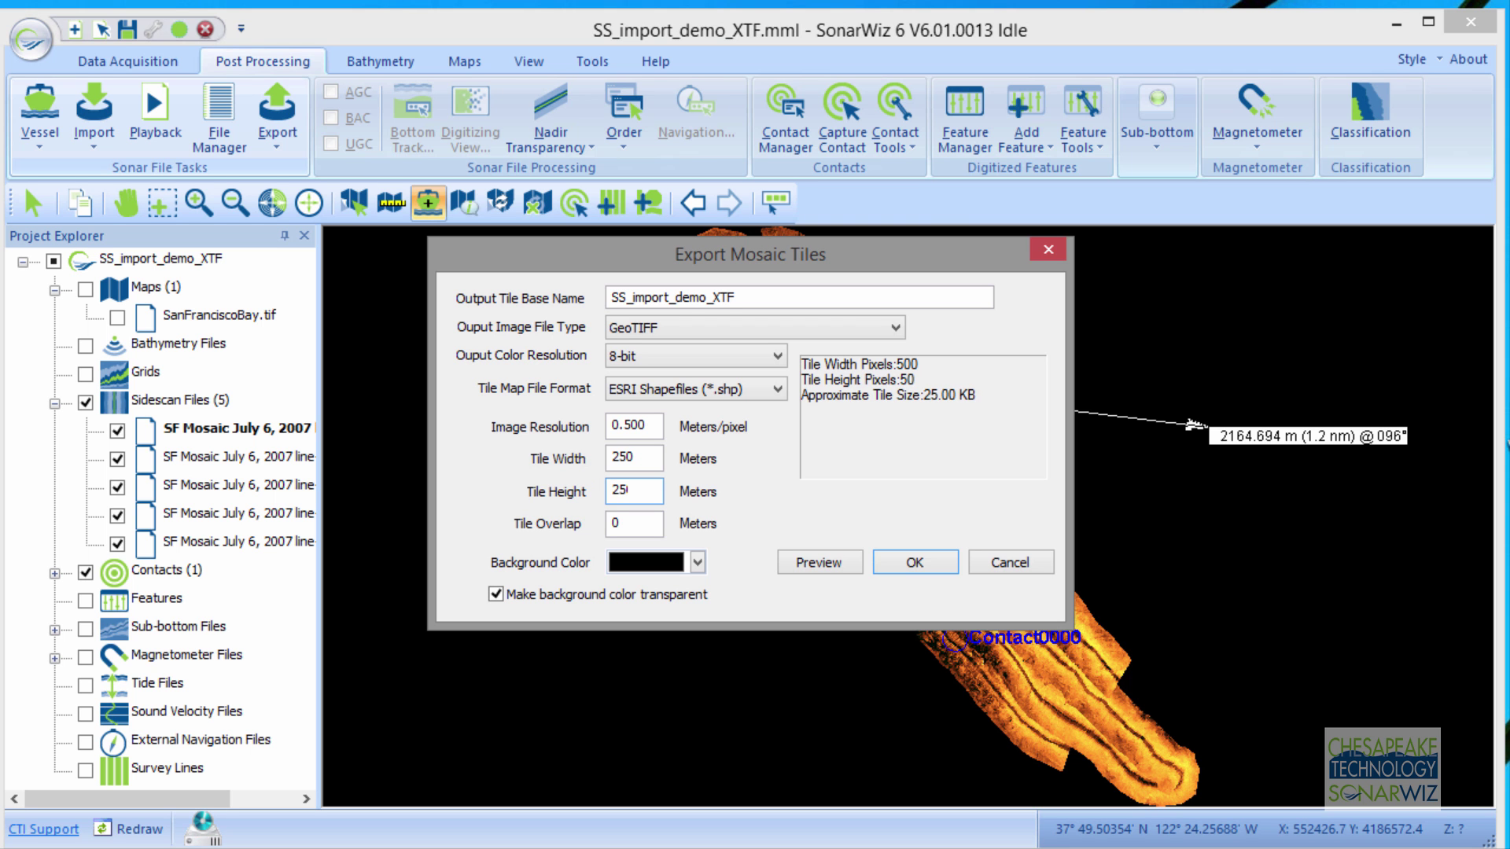
{"action": "type", "text": "0"}
{"action": "left_click", "coordinate": [833, 558]}
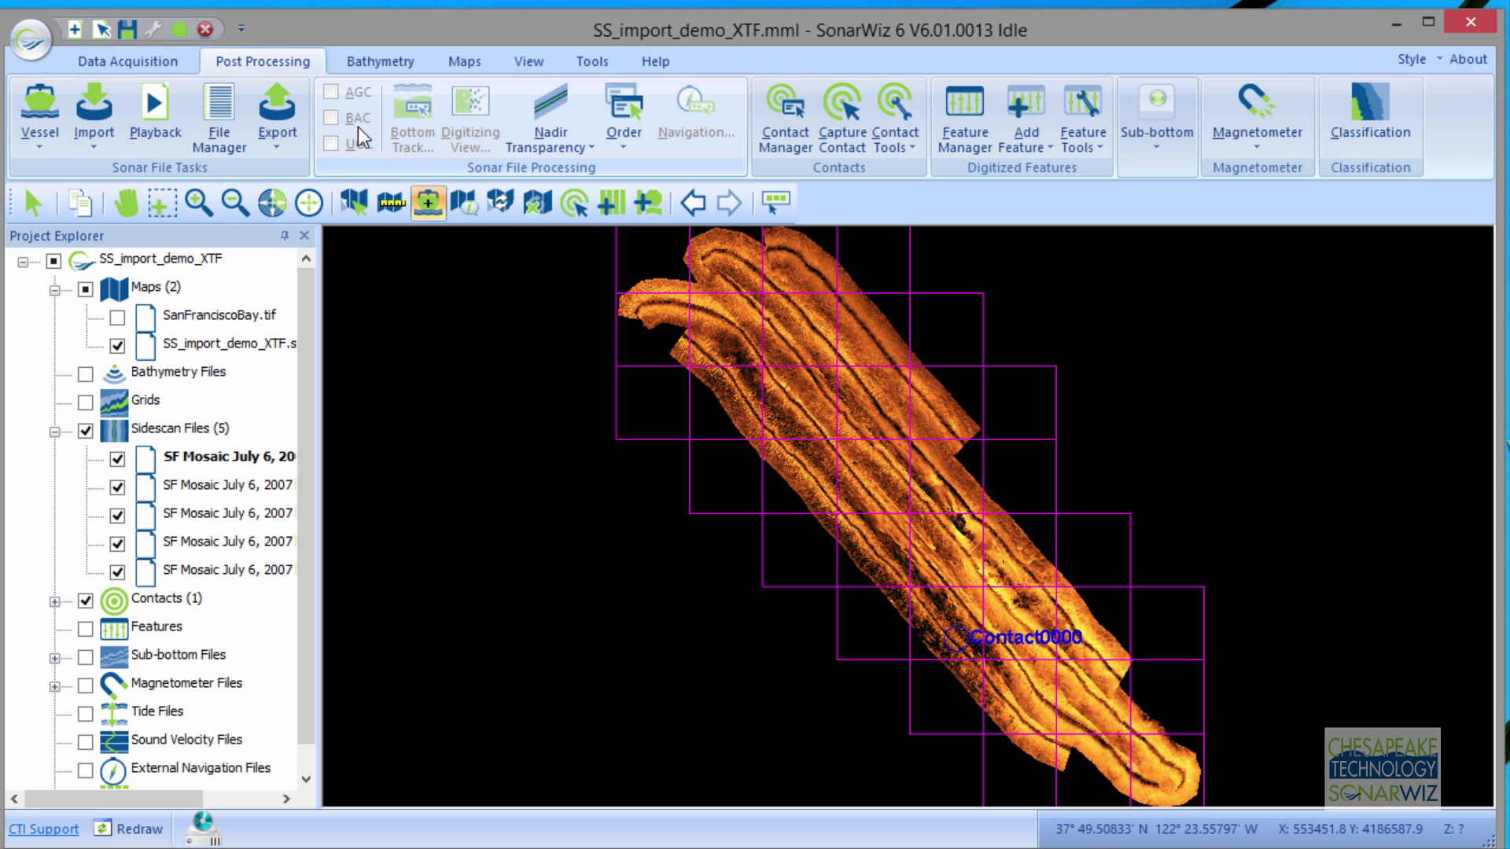
Review the remaining project and mosaic export choices without exporting, and hide the SS_import_demo_XTF.shp tile map
{"action": "left_click", "coordinate": [277, 118]}
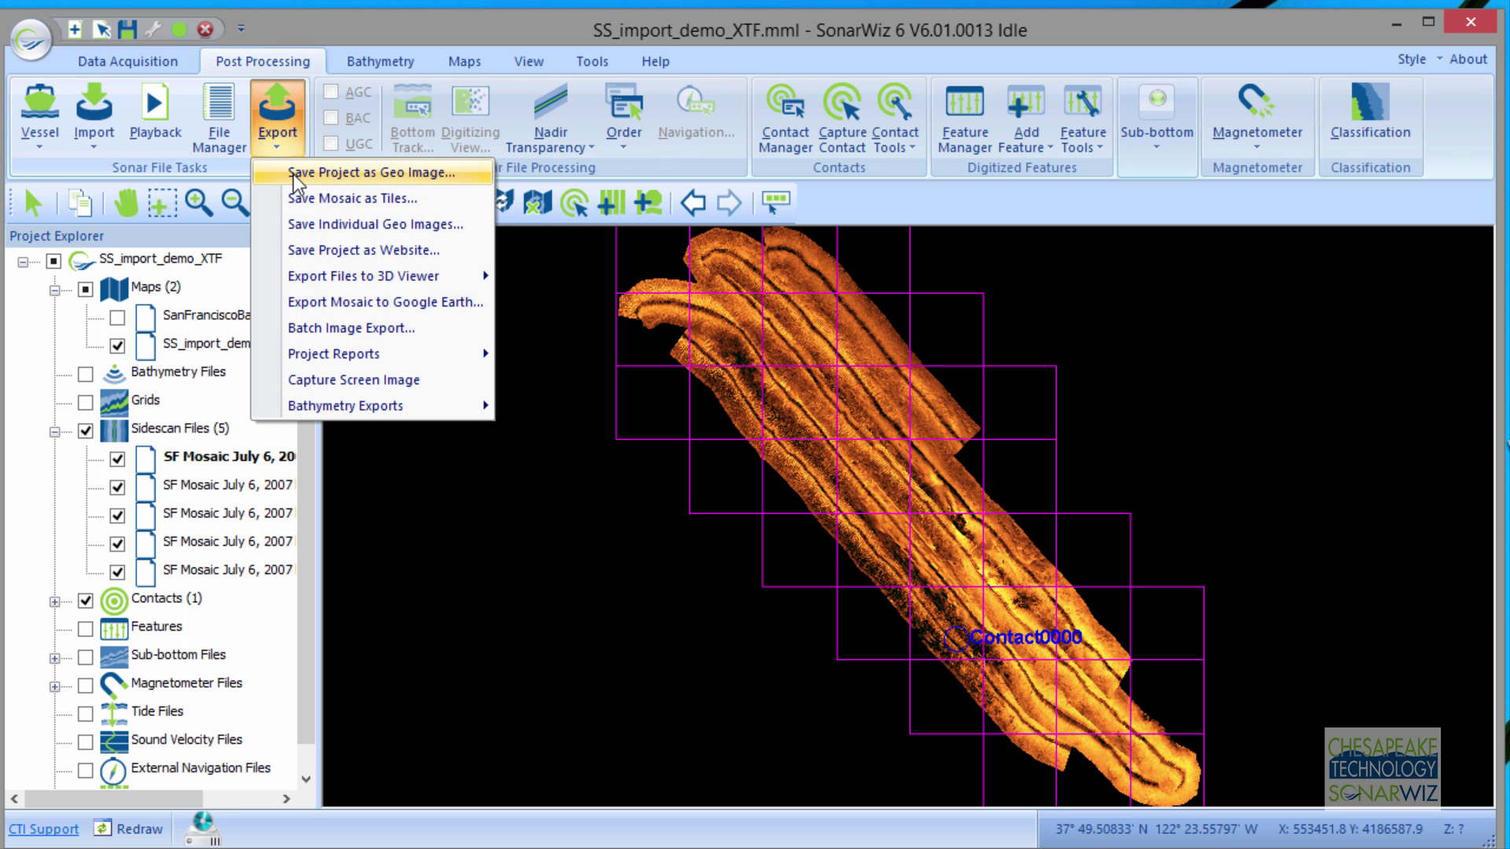
{"action": "mouse_move", "coordinate": [356, 280]}
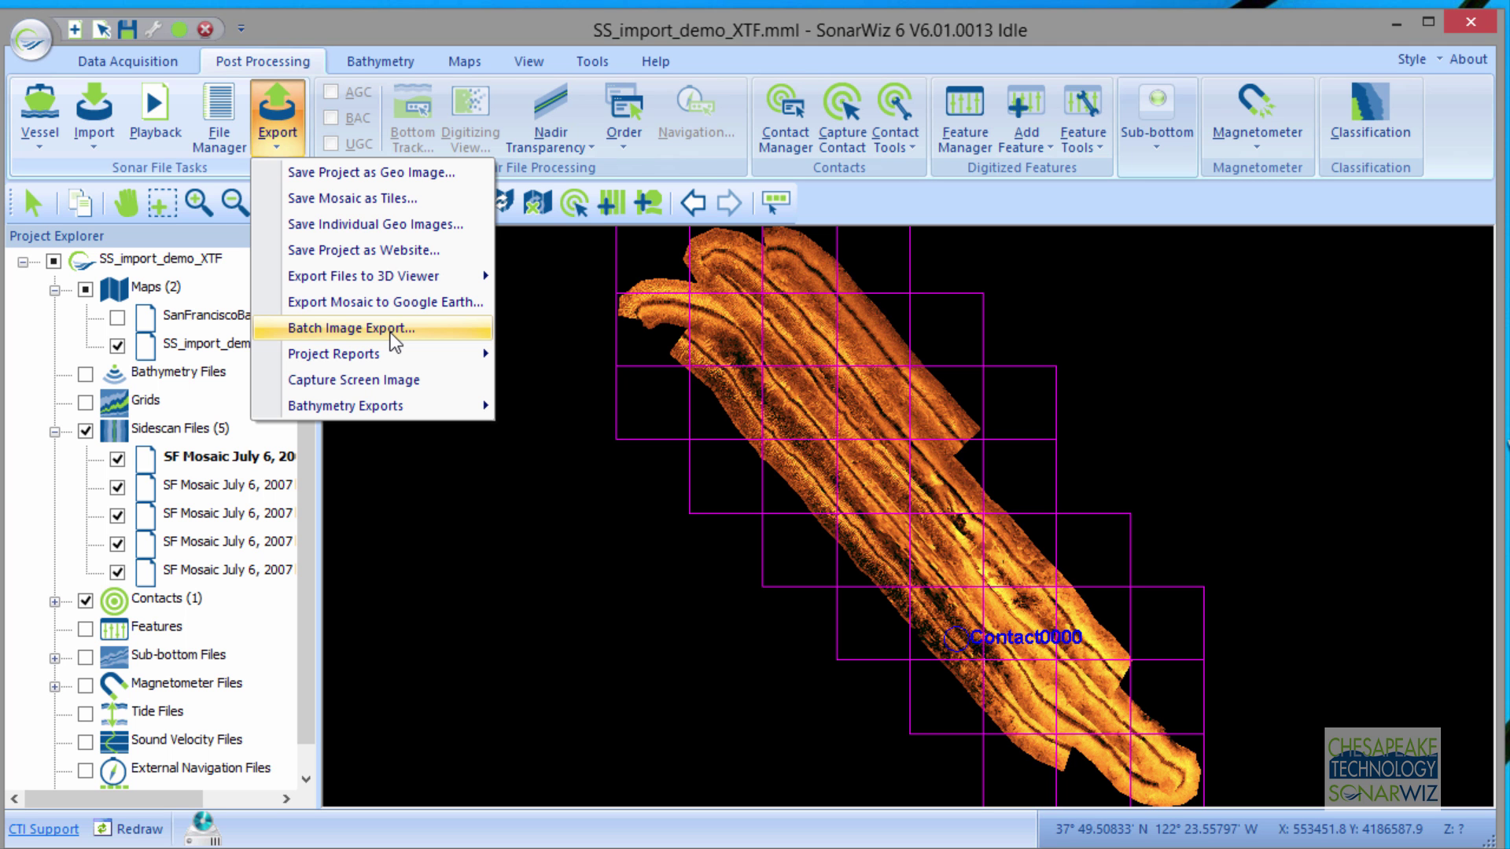
{"action": "left_click", "coordinate": [306, 62]}
{"action": "left_click", "coordinate": [601, 67]}
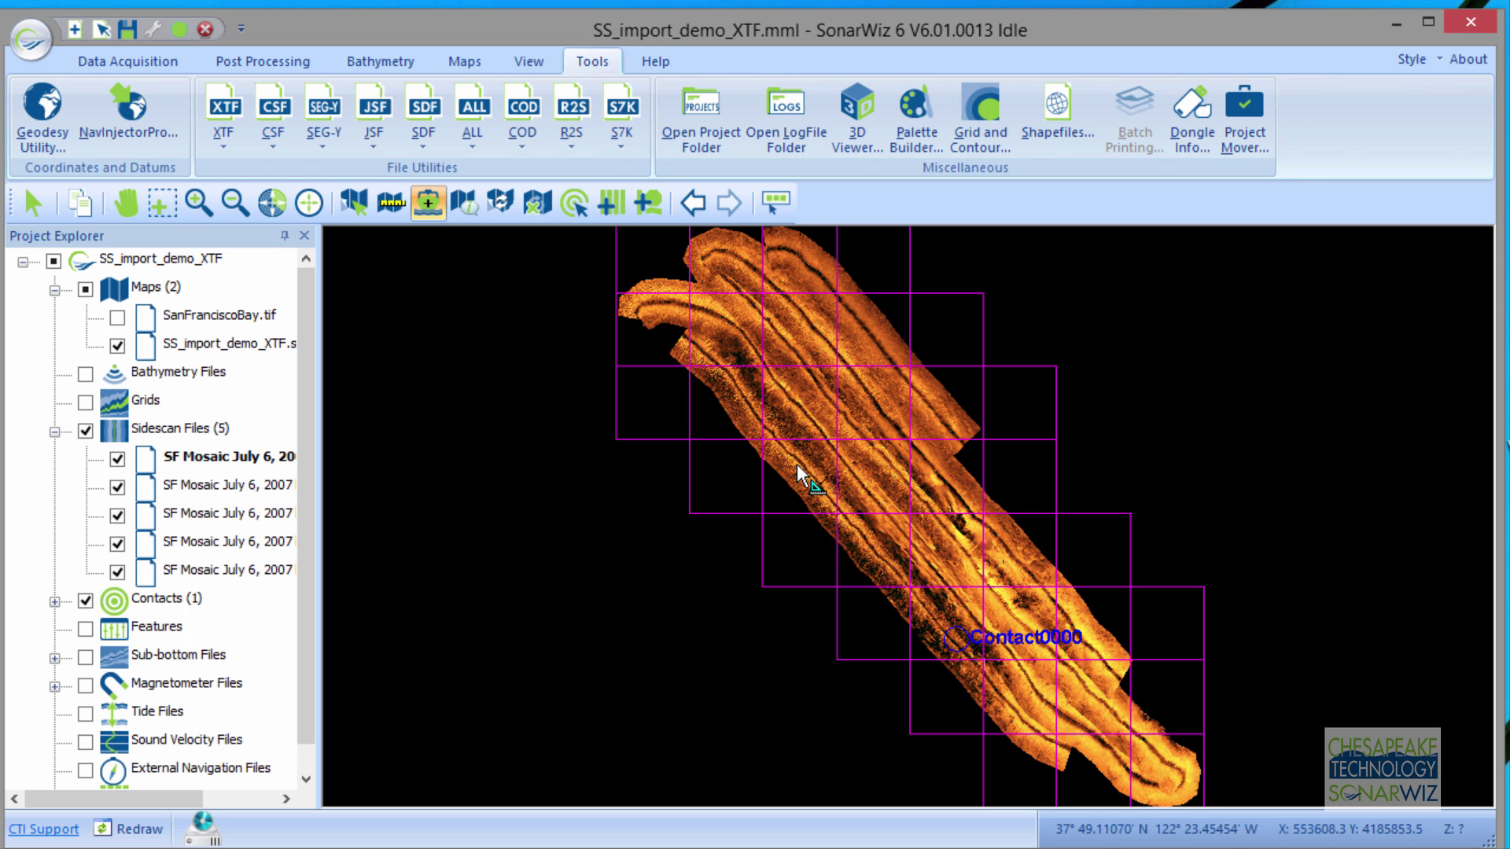
{"action": "left_click", "coordinate": [116, 344]}
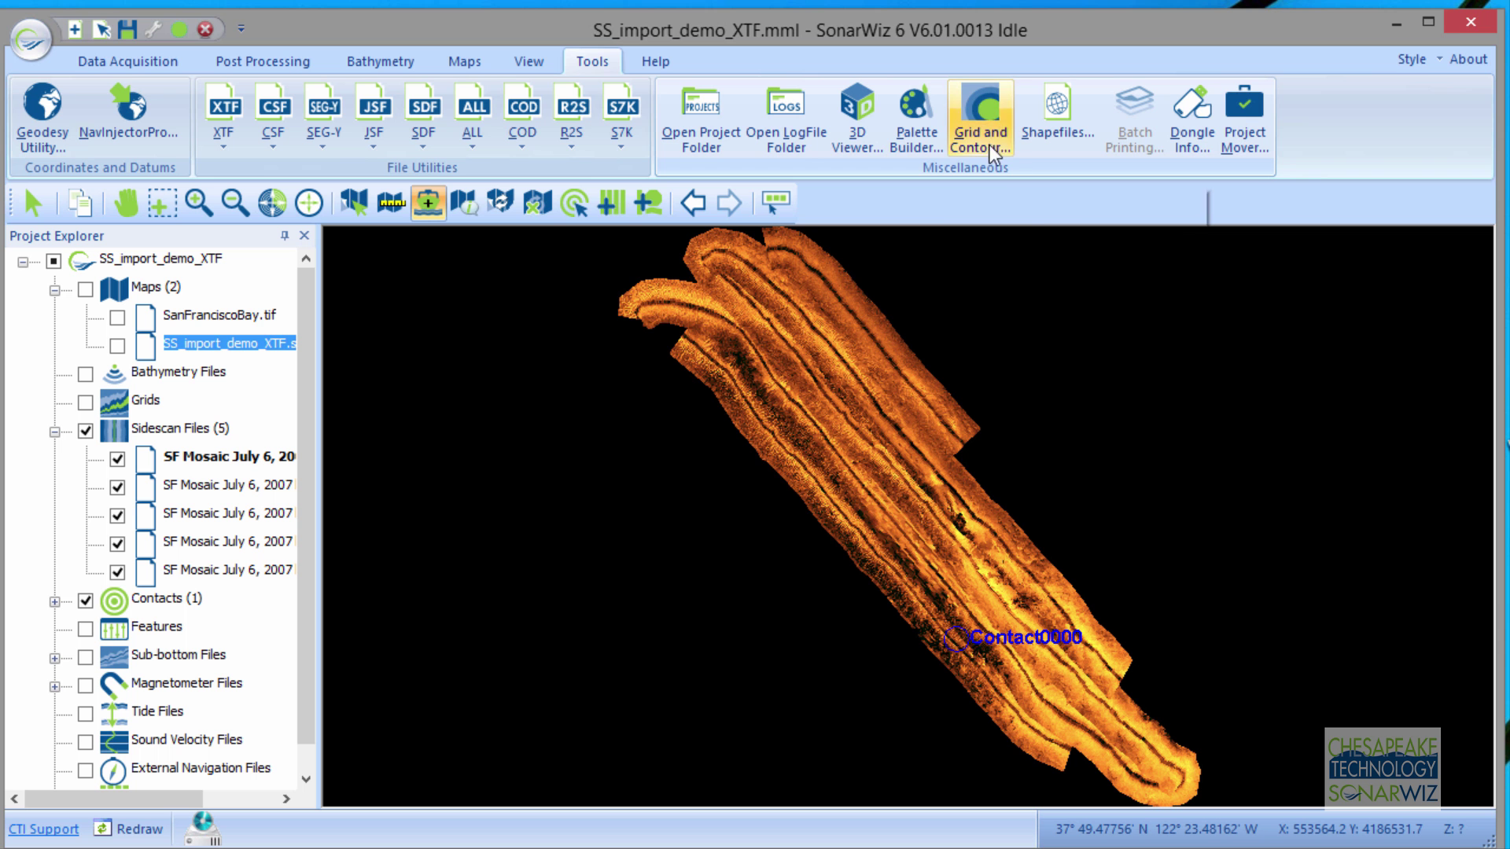
{"action": "left_click", "coordinate": [988, 106]}
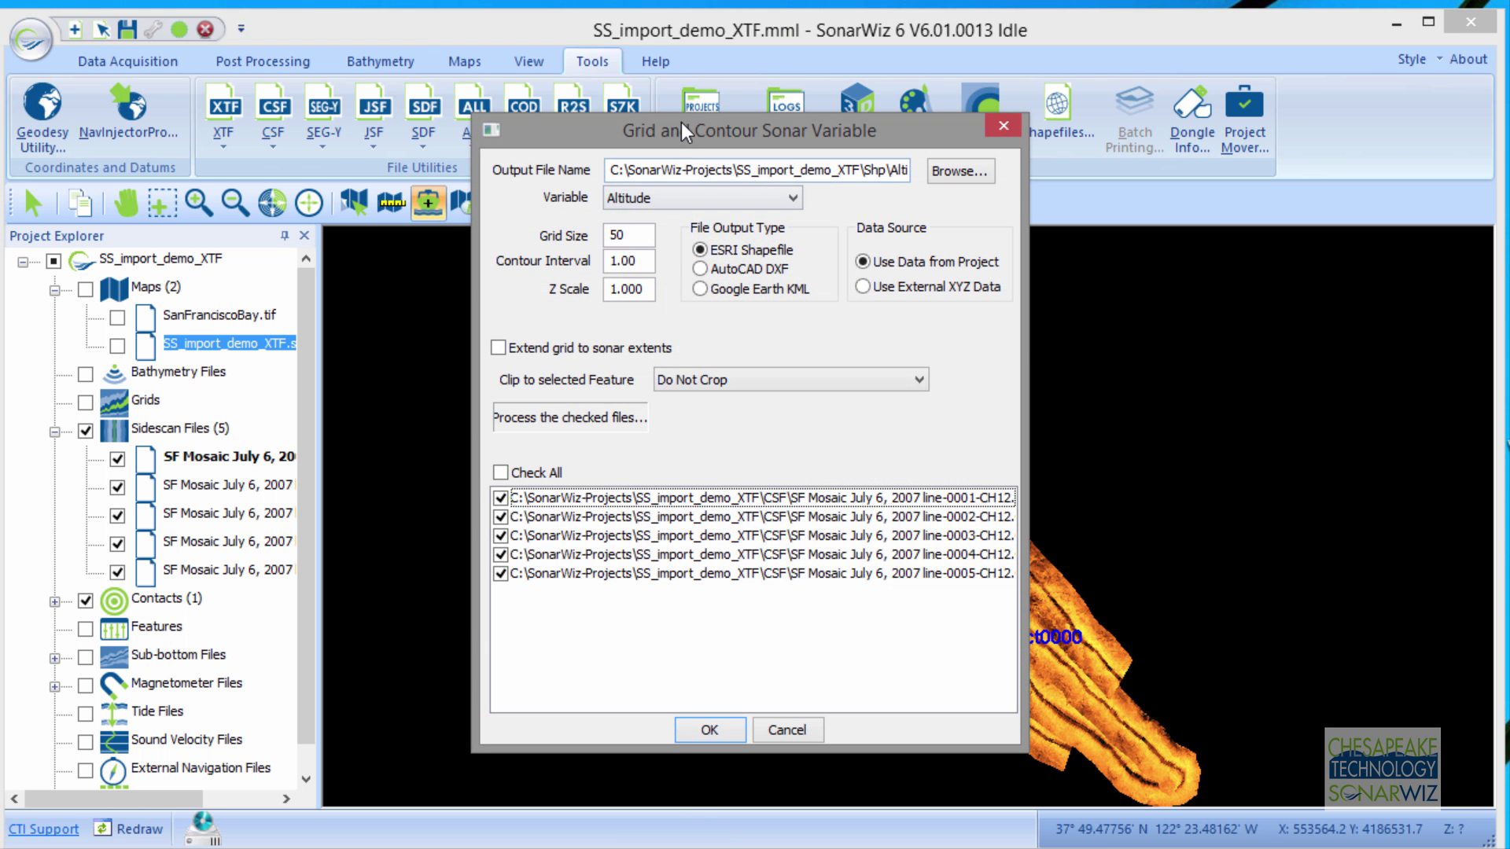
{"action": "left_click_drag", "start_coordinate": [681, 122], "coordinate": [1231, 34]}
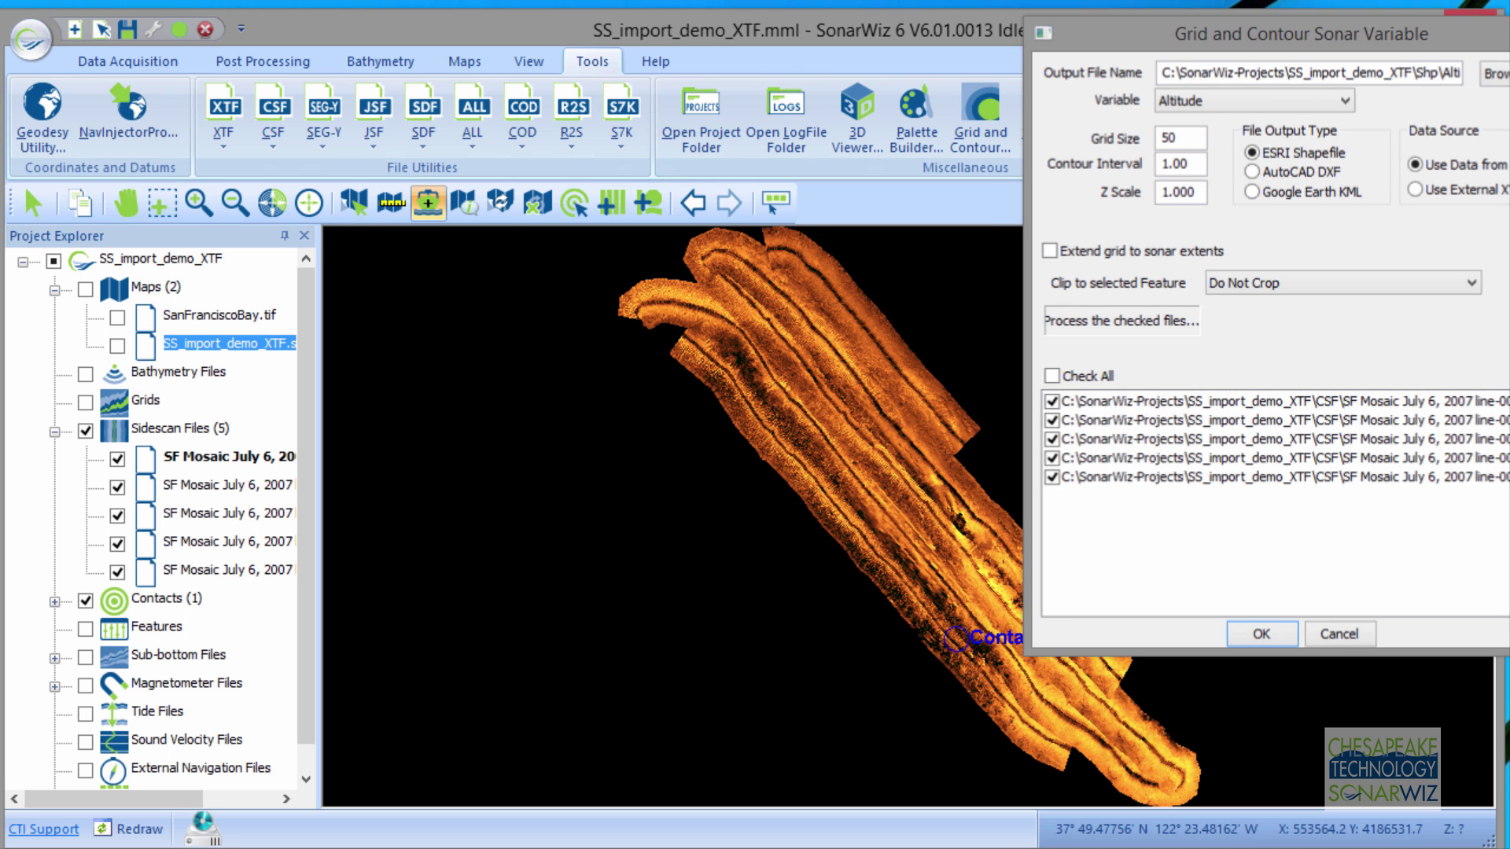
{"action": "key", "text": "Escape"}
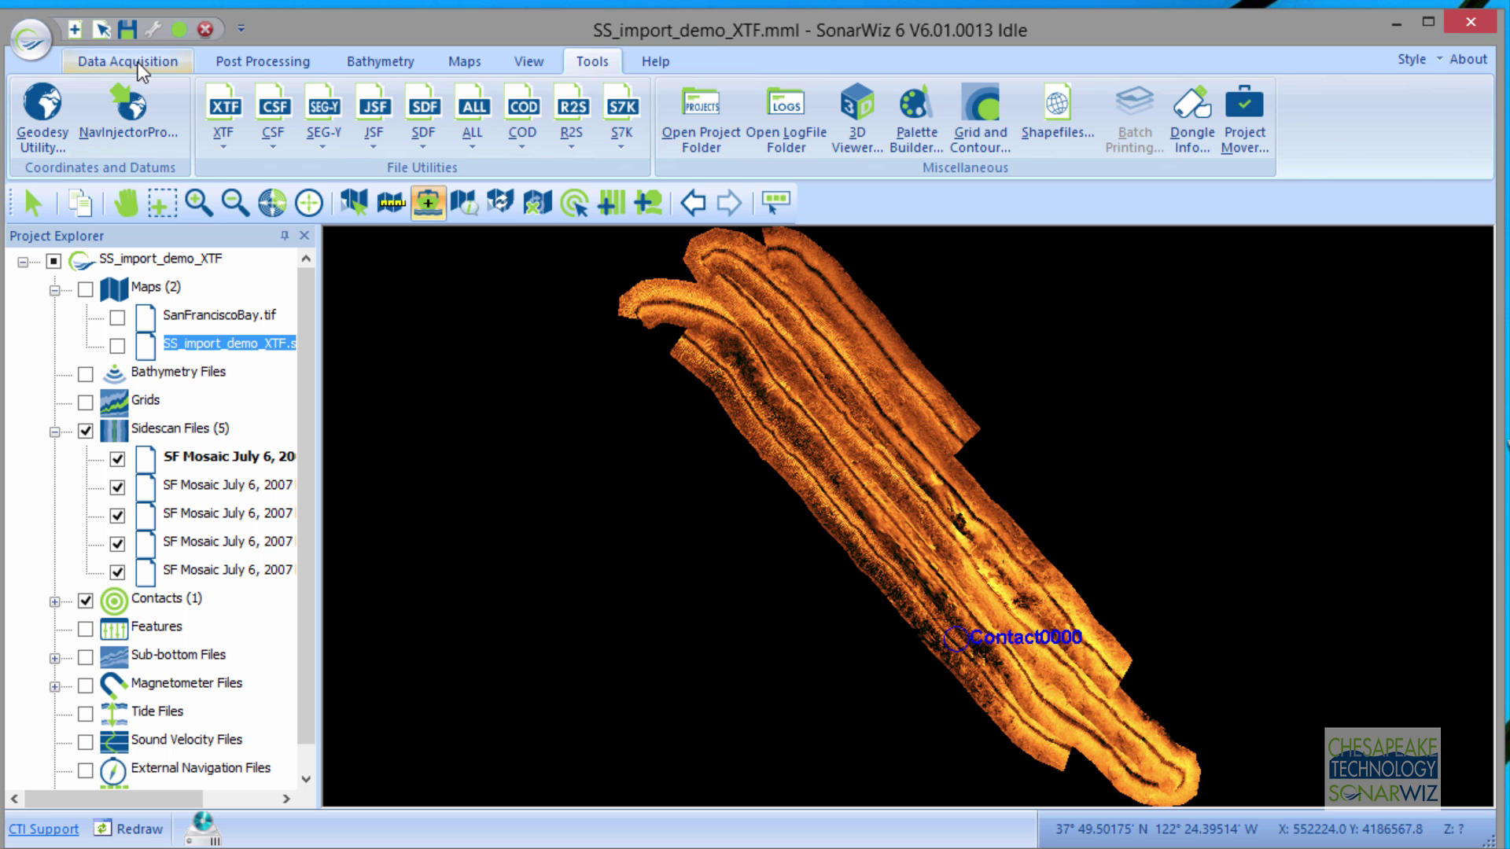
Batch bottom track all five sidescan files on the starboard channel from the Sonar File Manager, and close the manager
{"action": "left_click", "coordinate": [253, 62]}
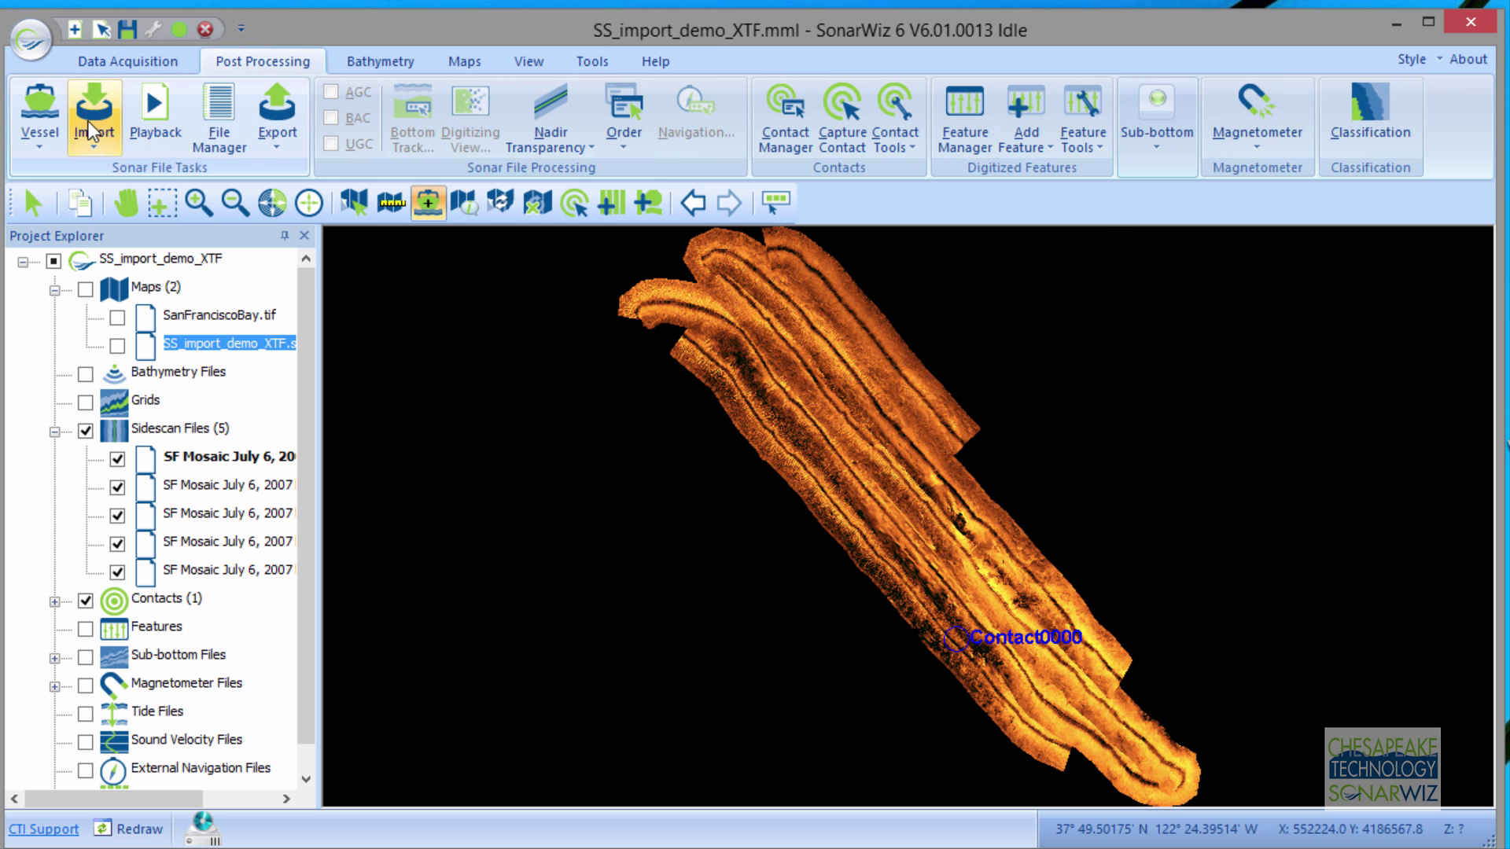
{"action": "right_click", "coordinate": [749, 408]}
{"action": "left_click", "coordinate": [731, 393]}
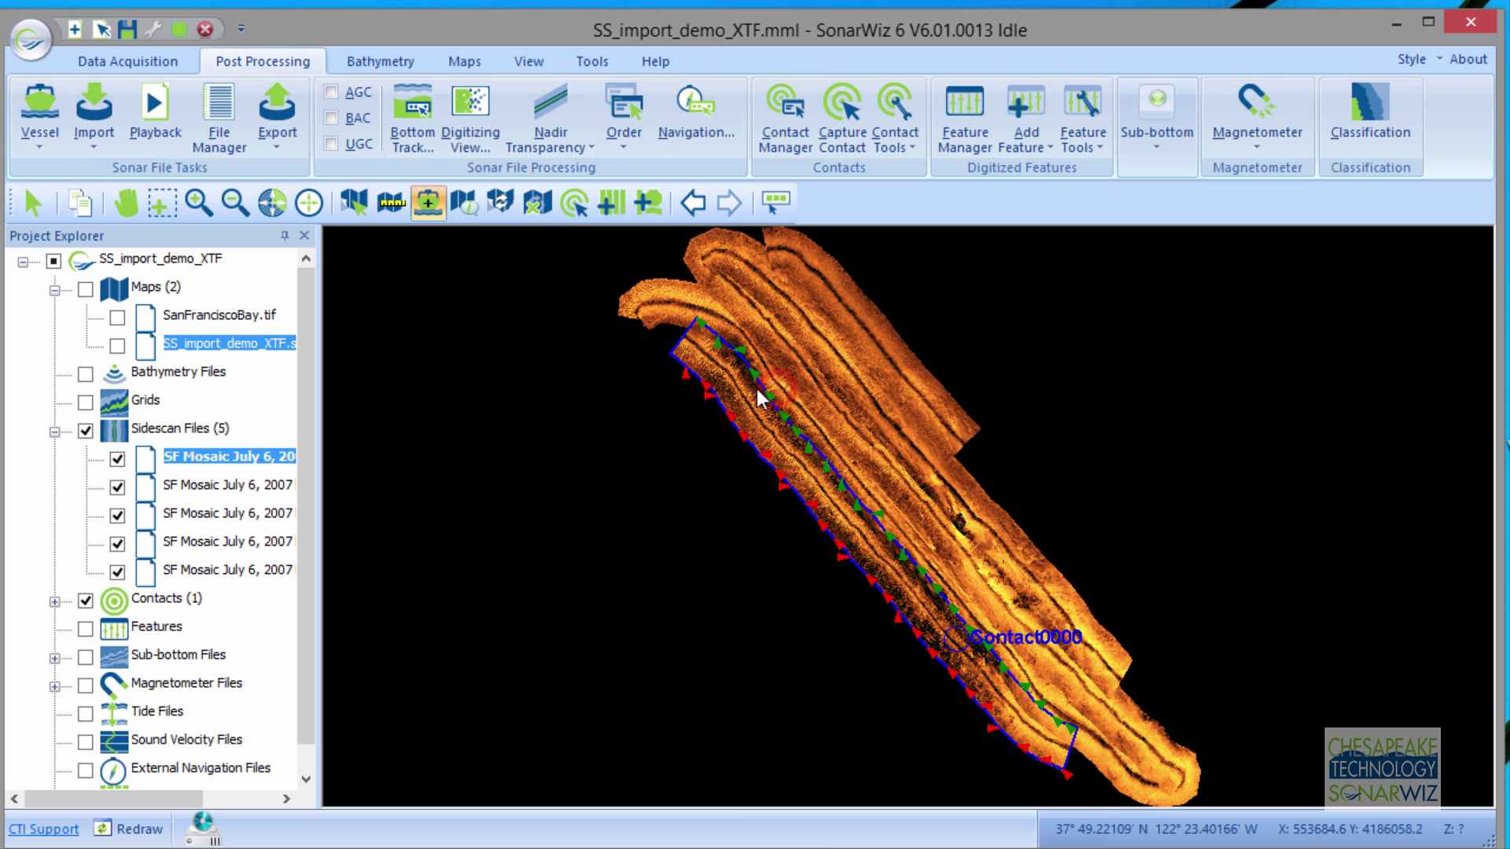
{"action": "right_click", "coordinate": [742, 398]}
{"action": "left_click", "coordinate": [791, 426]}
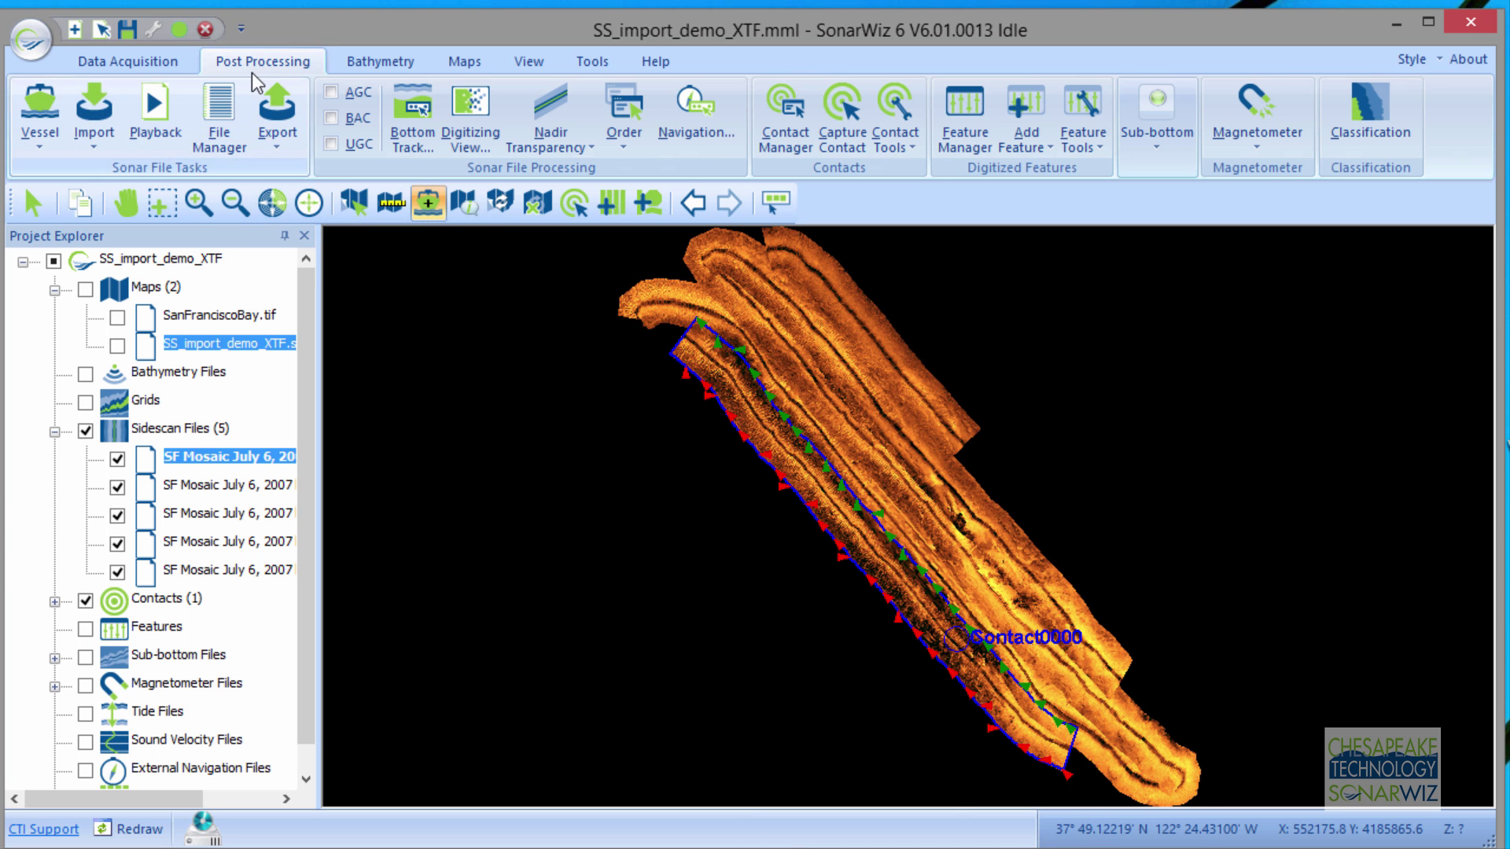
{"action": "left_click", "coordinate": [202, 132]}
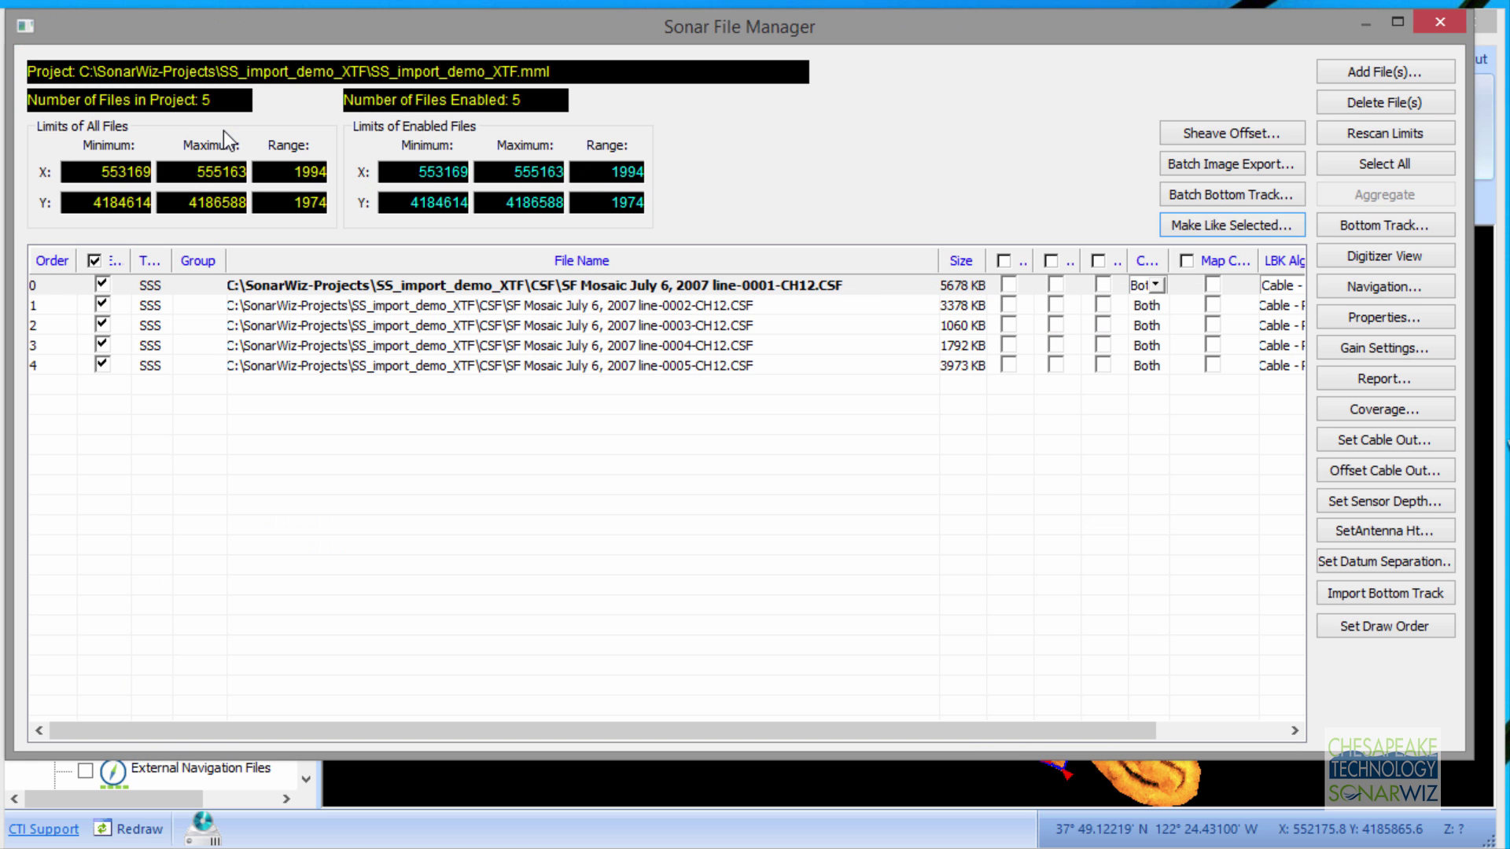
{"action": "left_click", "coordinate": [1229, 195]}
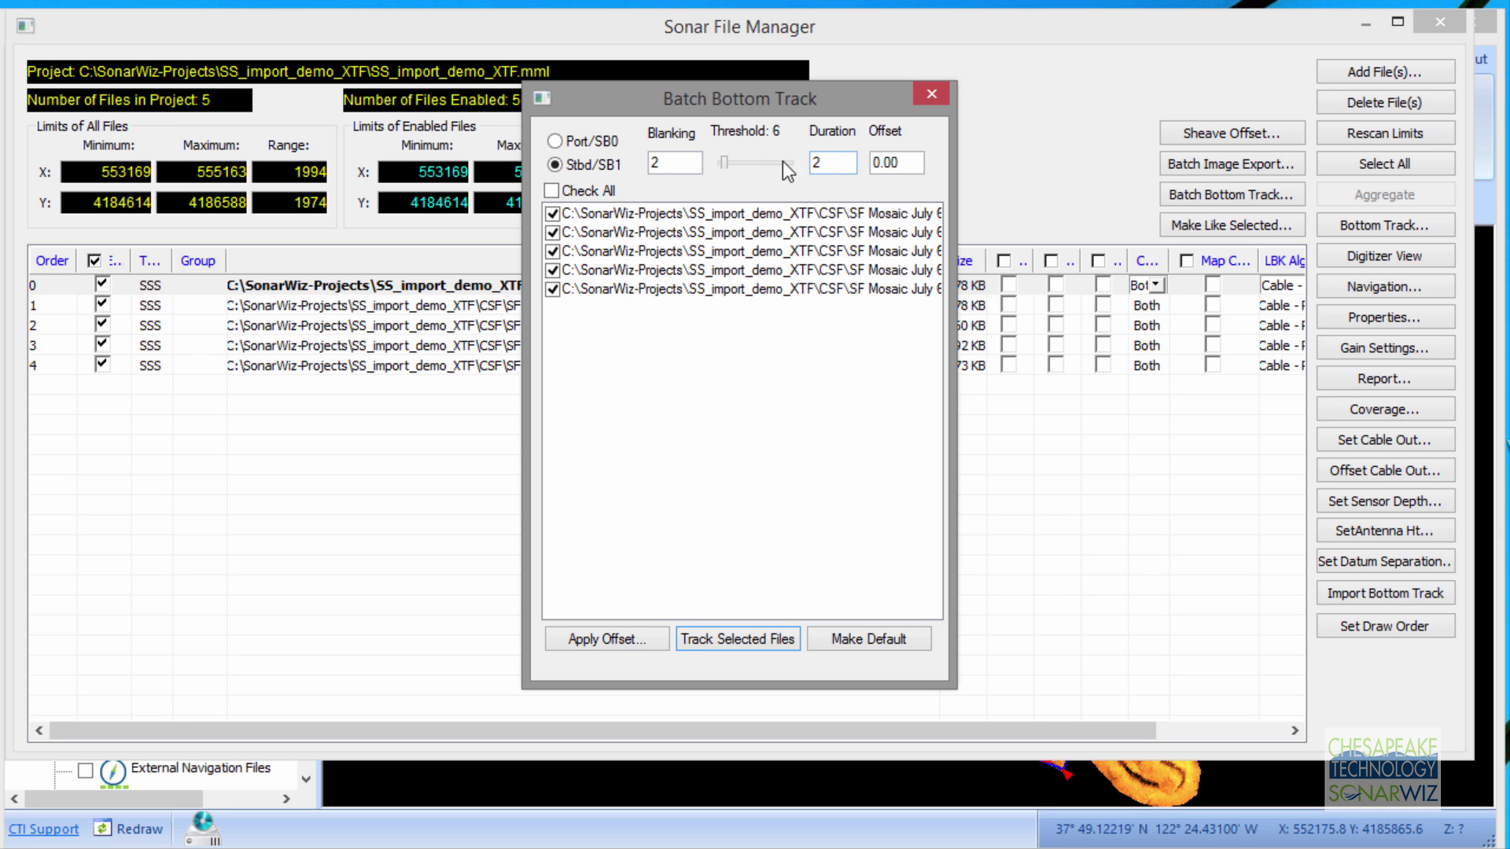
{"action": "left_click", "coordinate": [749, 641]}
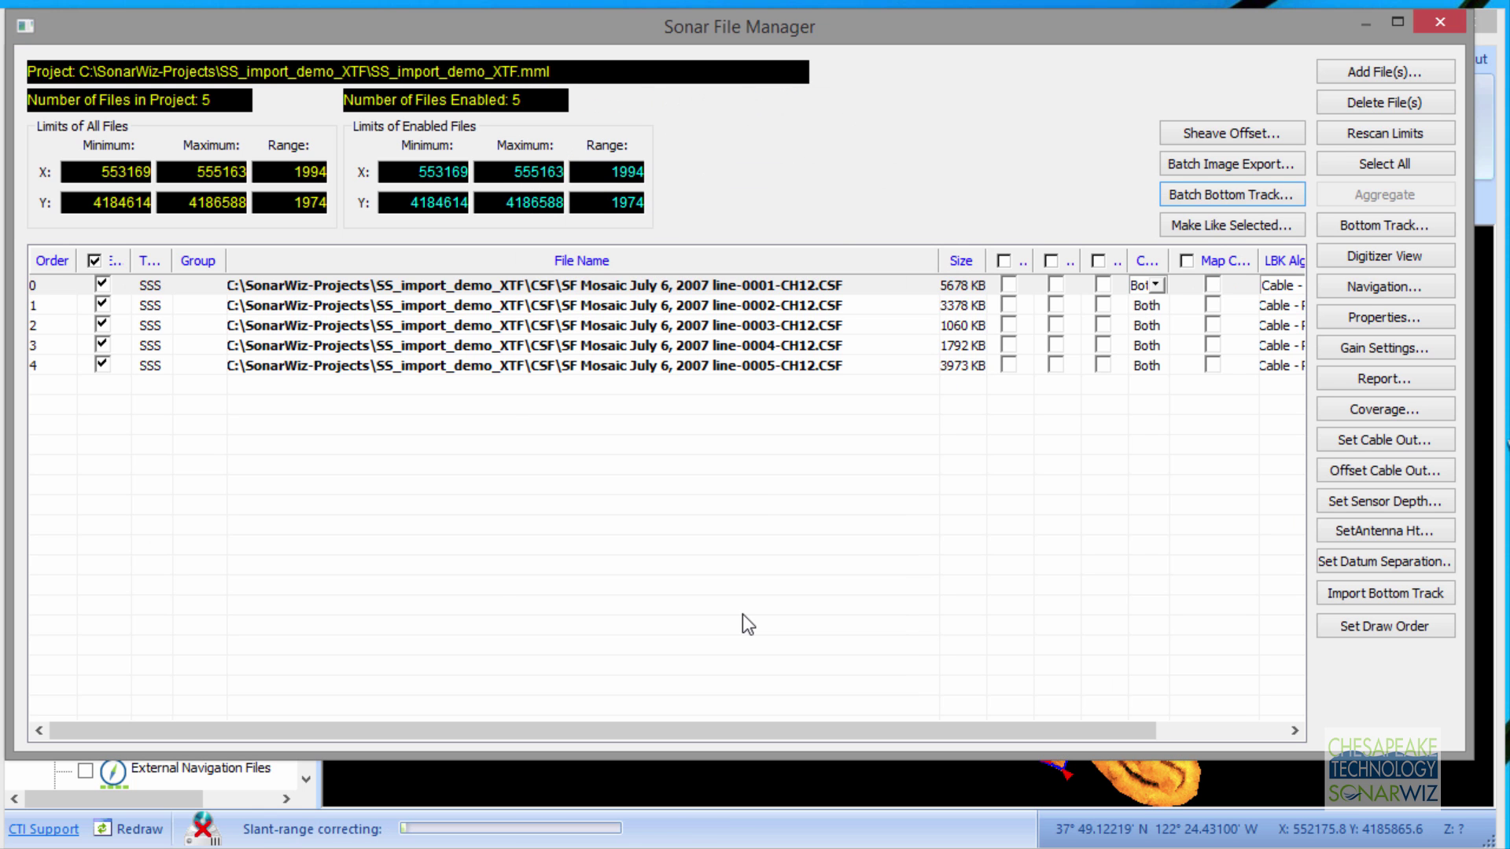
{"action": "left_click", "coordinate": [1439, 23]}
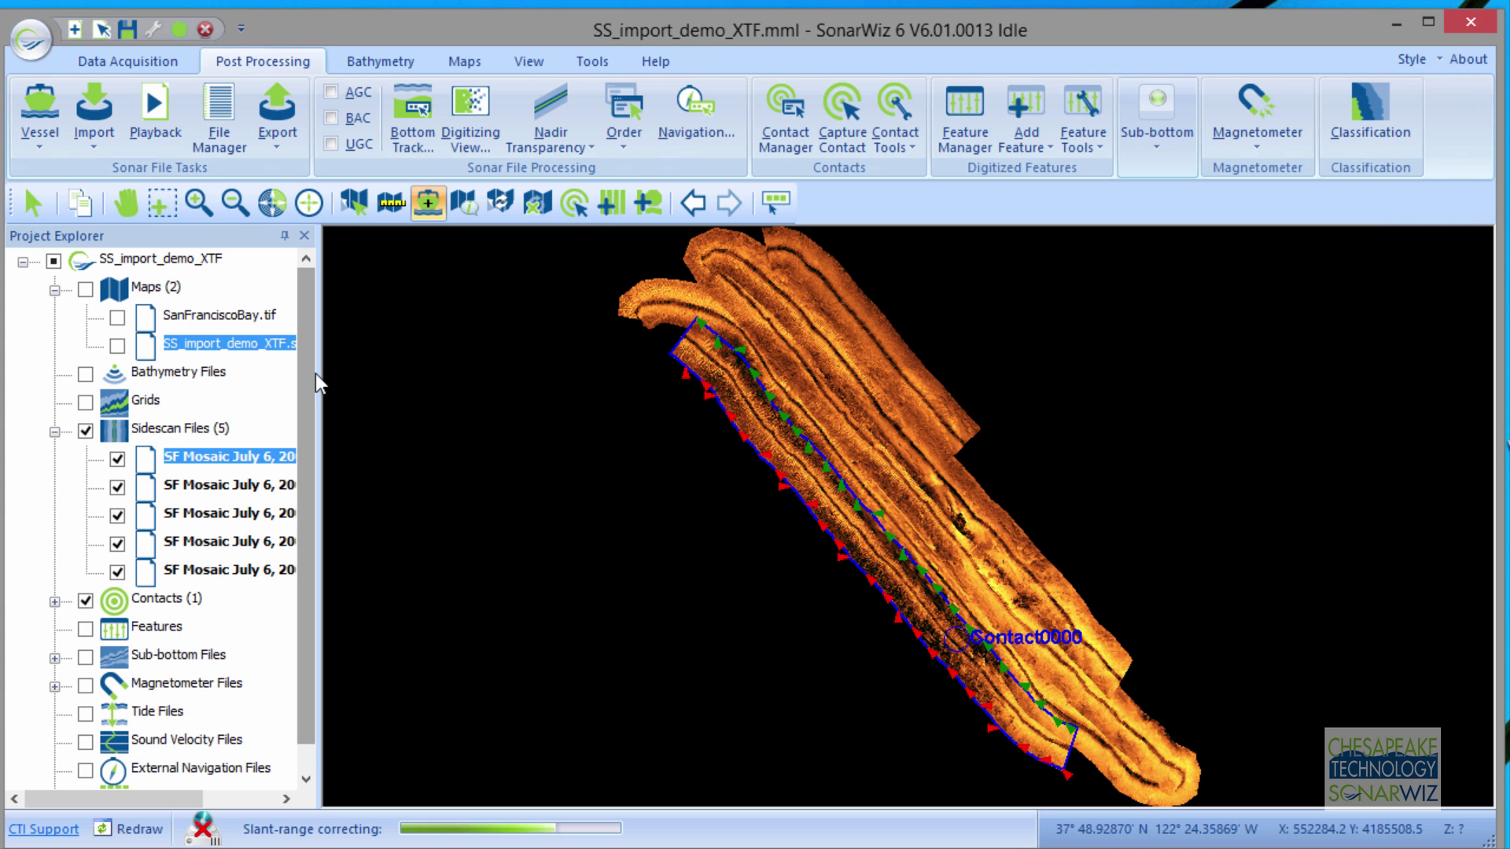
Widen the Project Explorer, and configure Grid and Contour for the Altitude+SensorDepth variable with a contour interval of 5
{"action": "left_click_drag", "start_coordinate": [321, 375], "coordinate": [441, 377]}
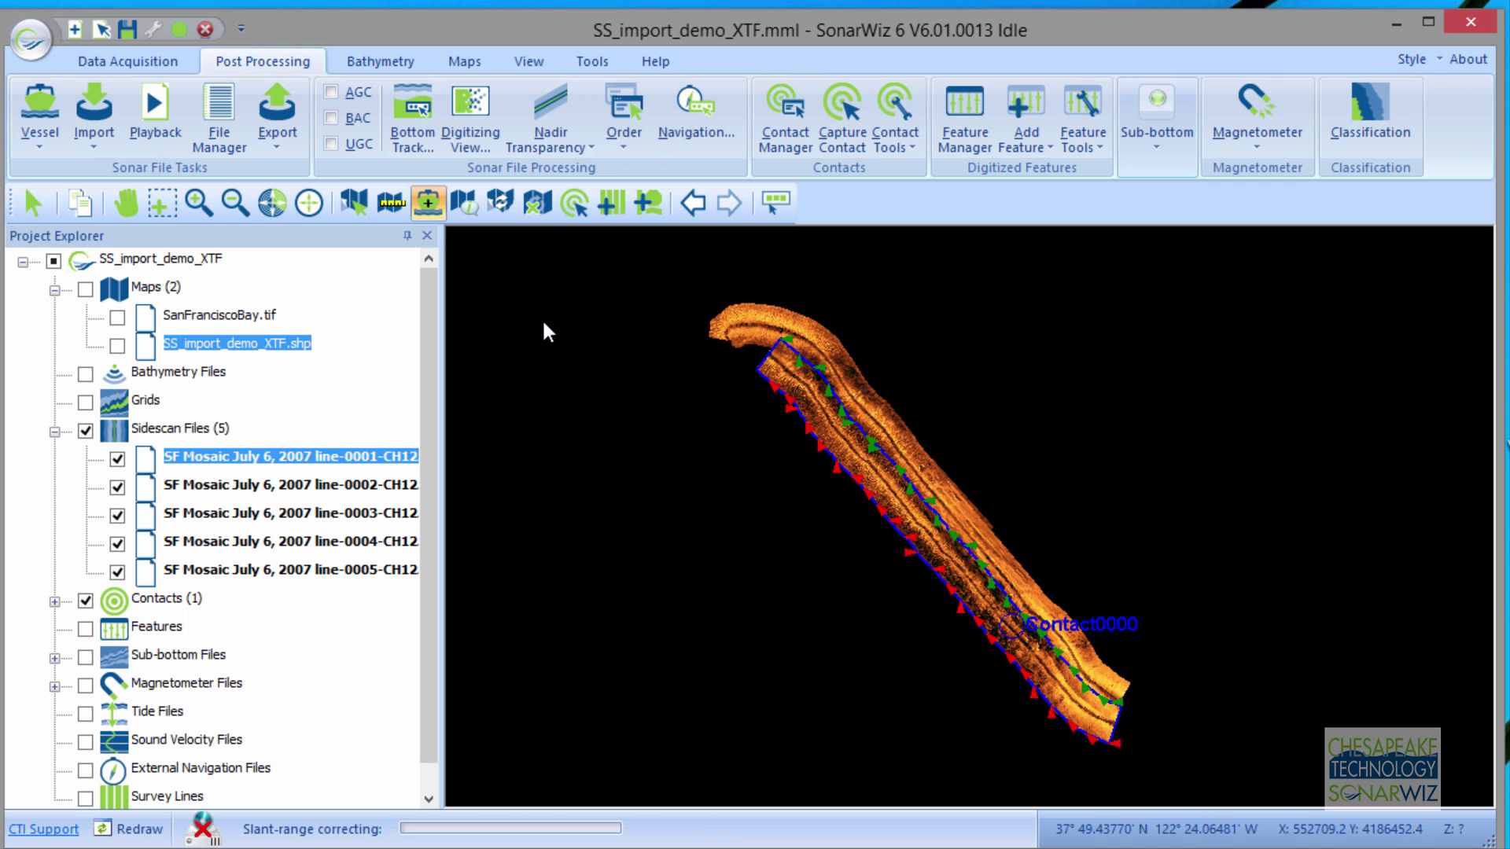
{"action": "left_click", "coordinate": [593, 62]}
{"action": "left_click", "coordinate": [982, 141]}
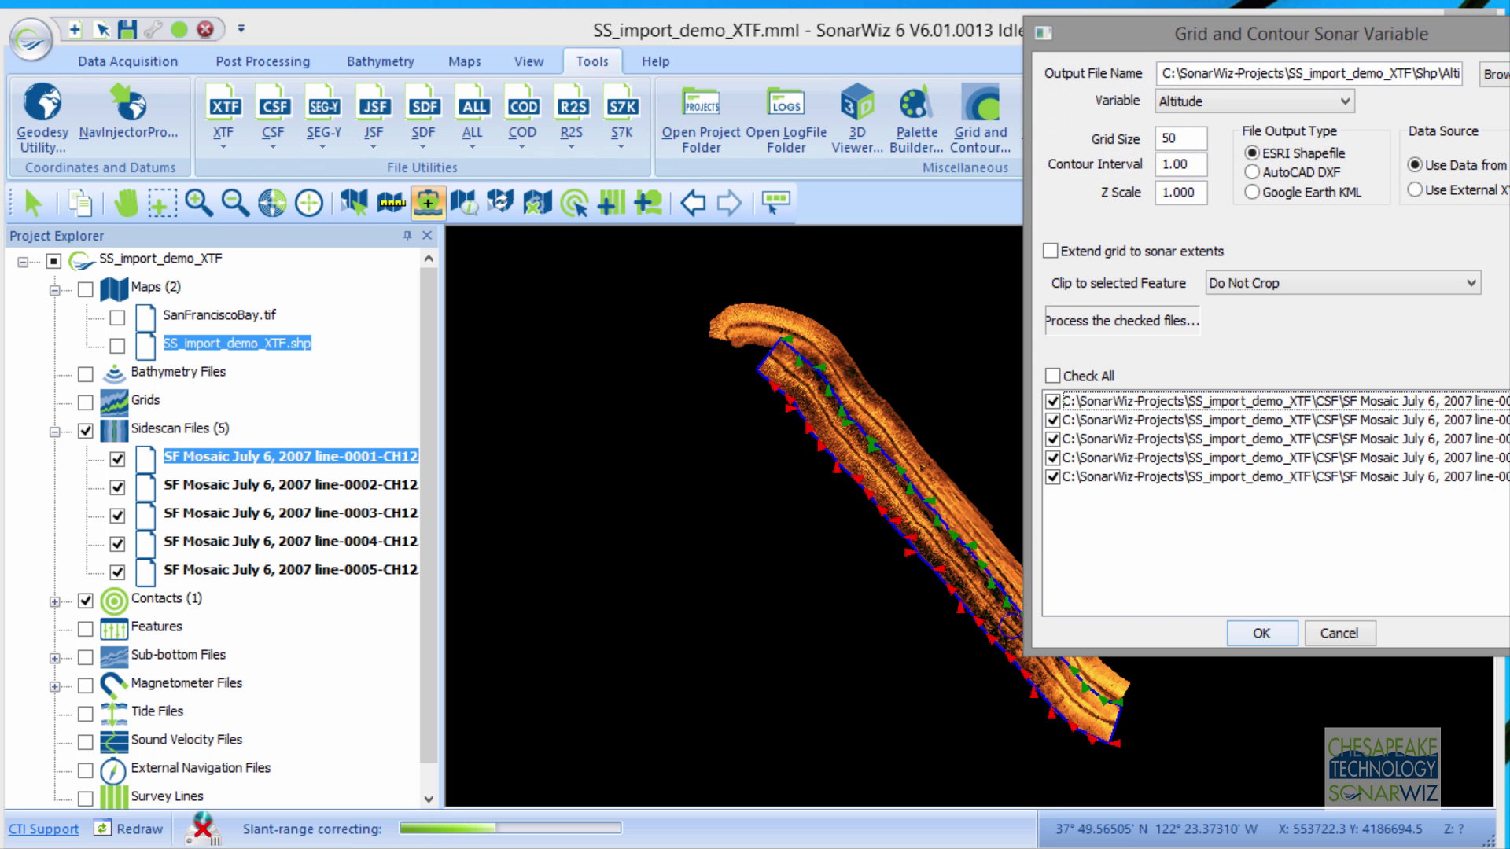
{"action": "double_click", "coordinate": [1181, 162]}
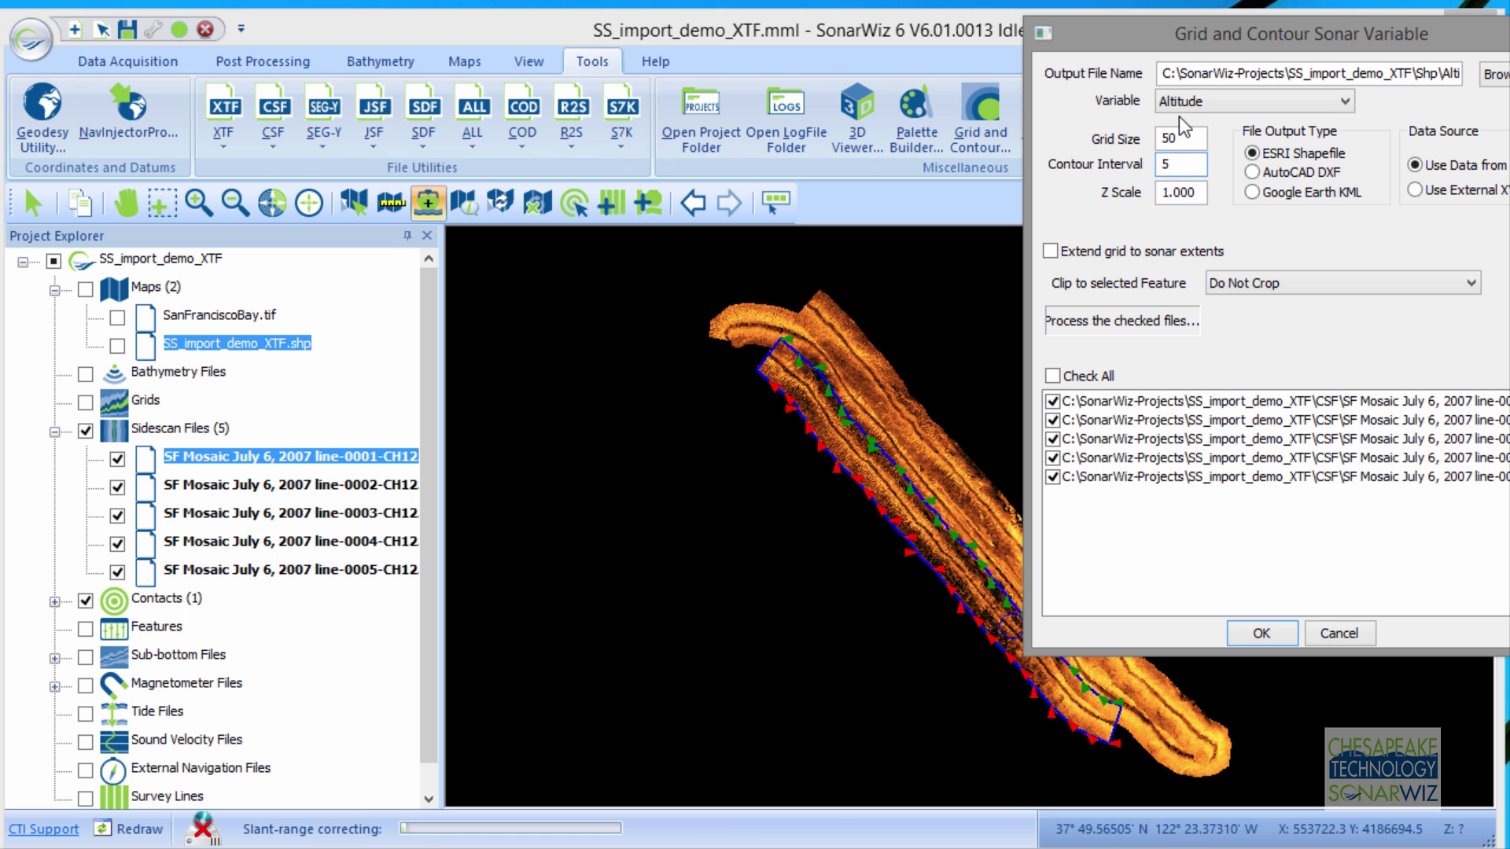
{"action": "type", "text": "5."}
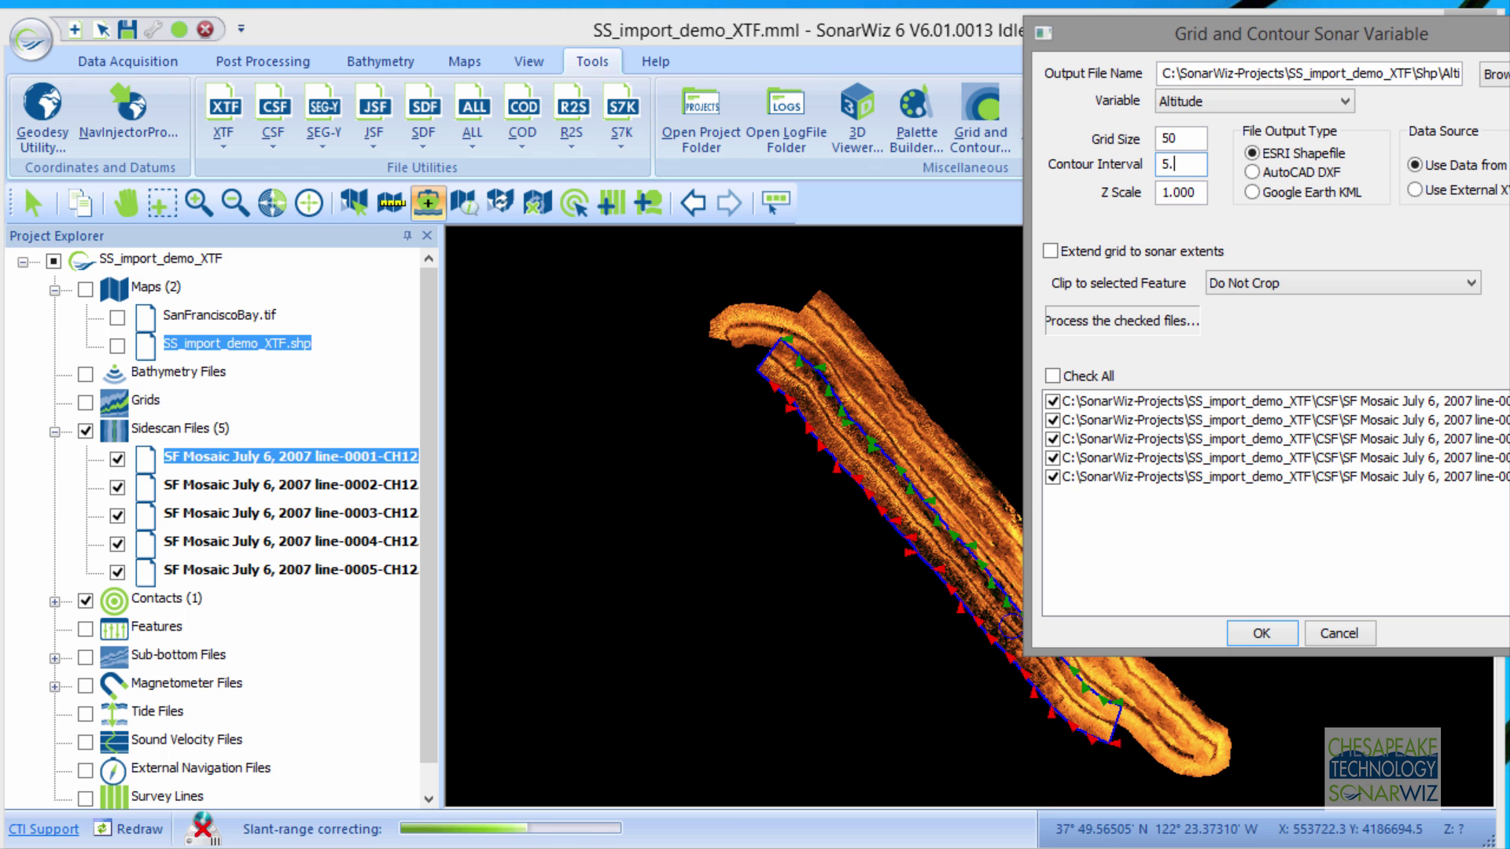
{"action": "left_click", "coordinate": [1341, 102]}
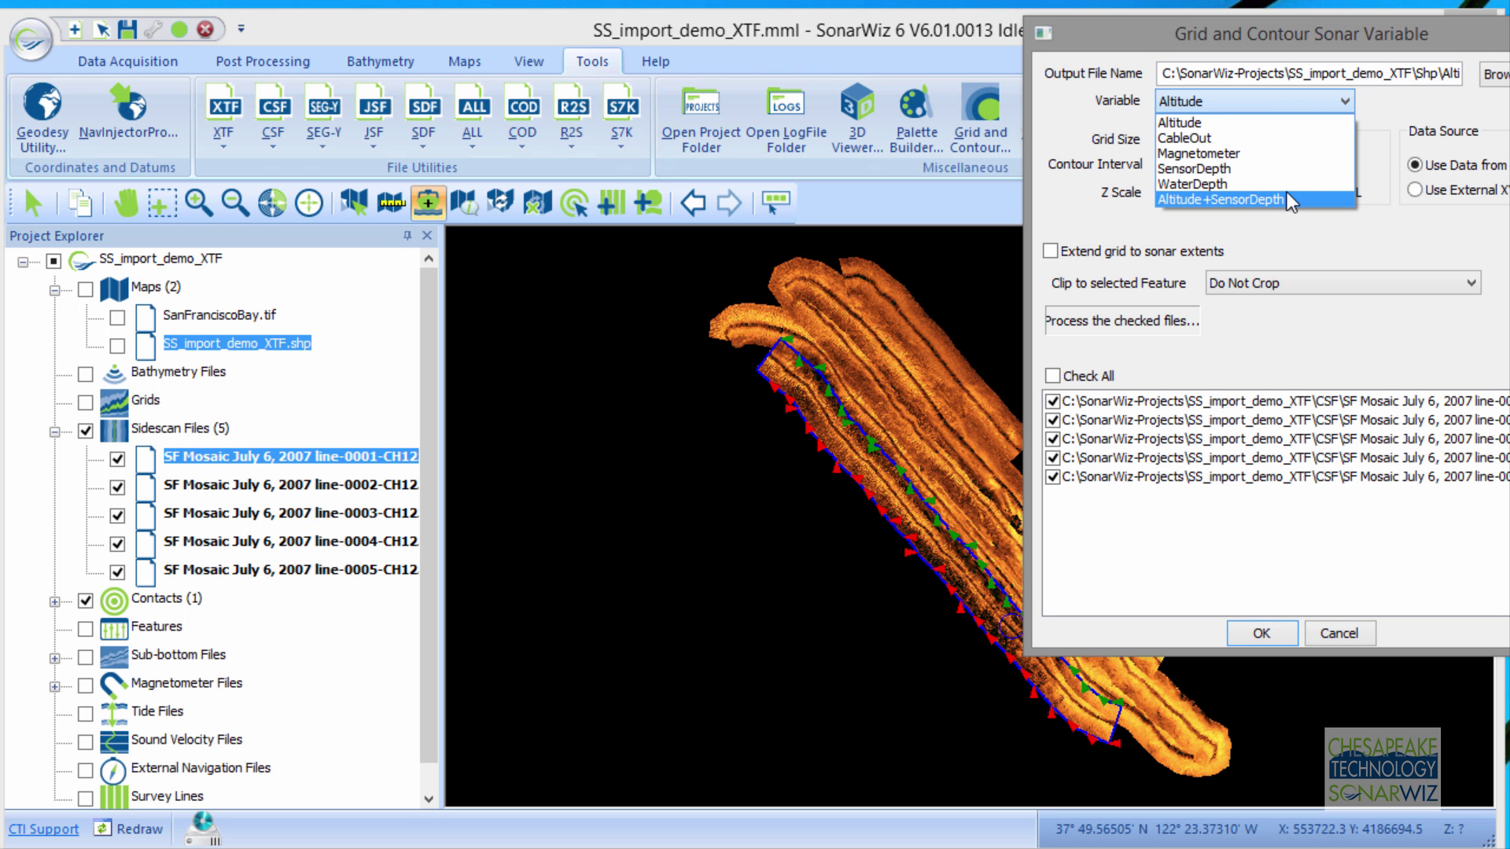
{"action": "left_click", "coordinate": [1243, 199]}
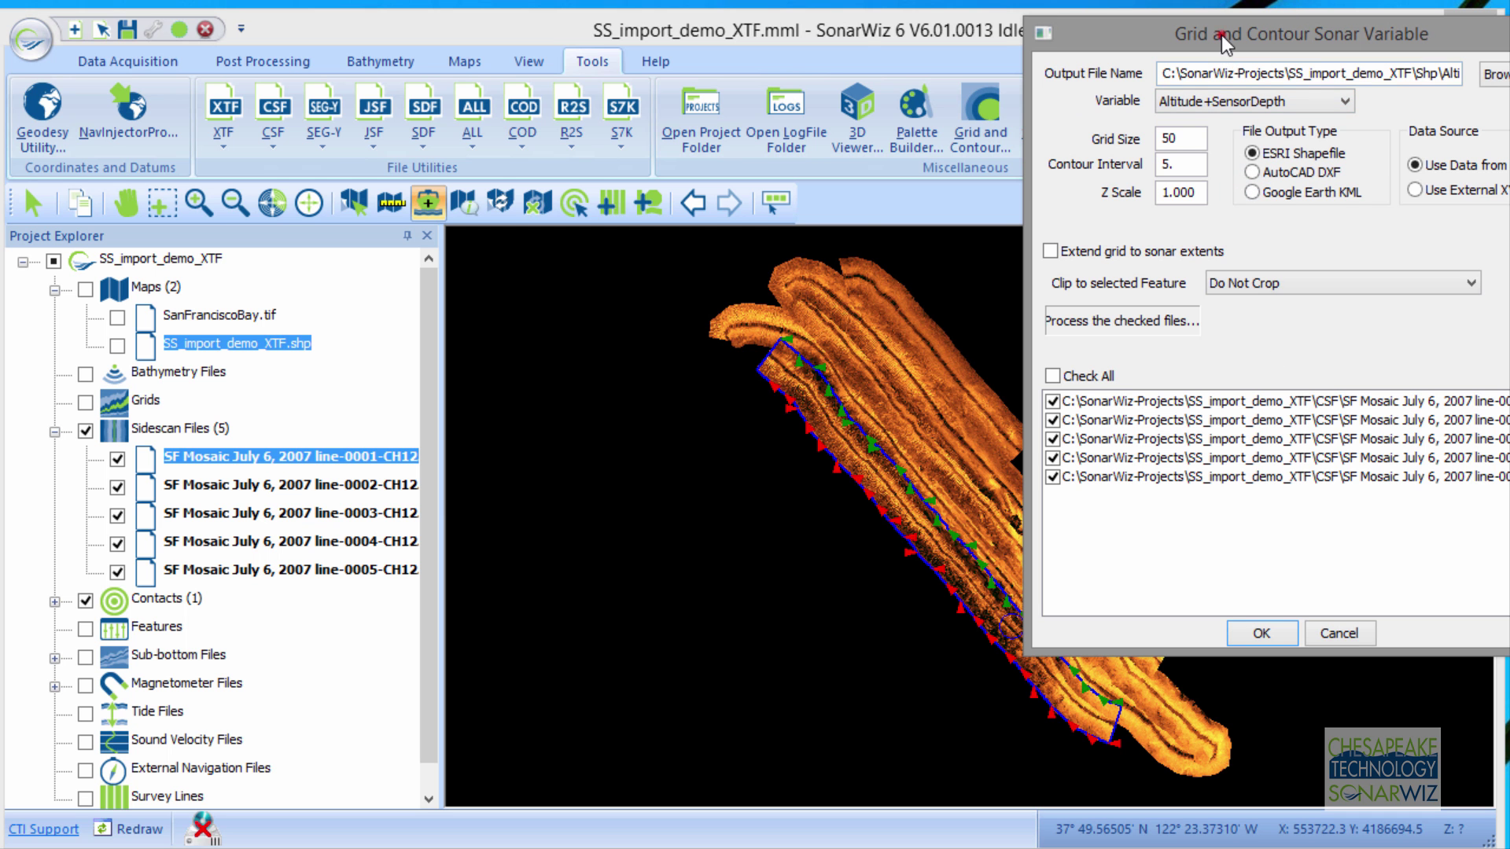
Generate the contours as an ESRI shapefile from all five lines, and hide the sidescan files on the map
{"action": "left_click_drag", "start_coordinate": [1220, 35], "coordinate": [1037, 30]}
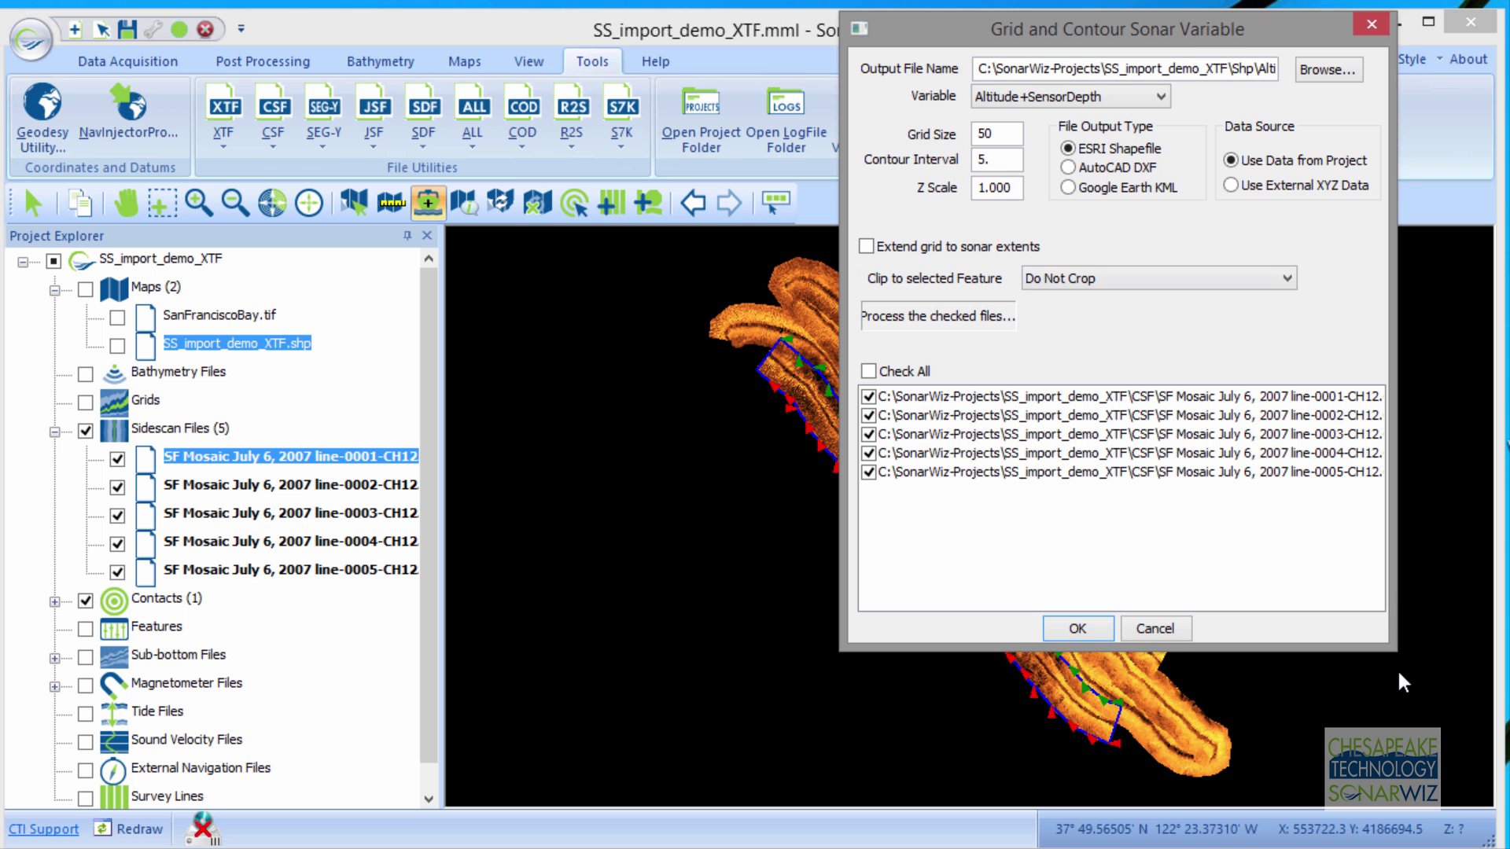
{"action": "left_click_drag", "start_coordinate": [1394, 650], "coordinate": [1506, 786]}
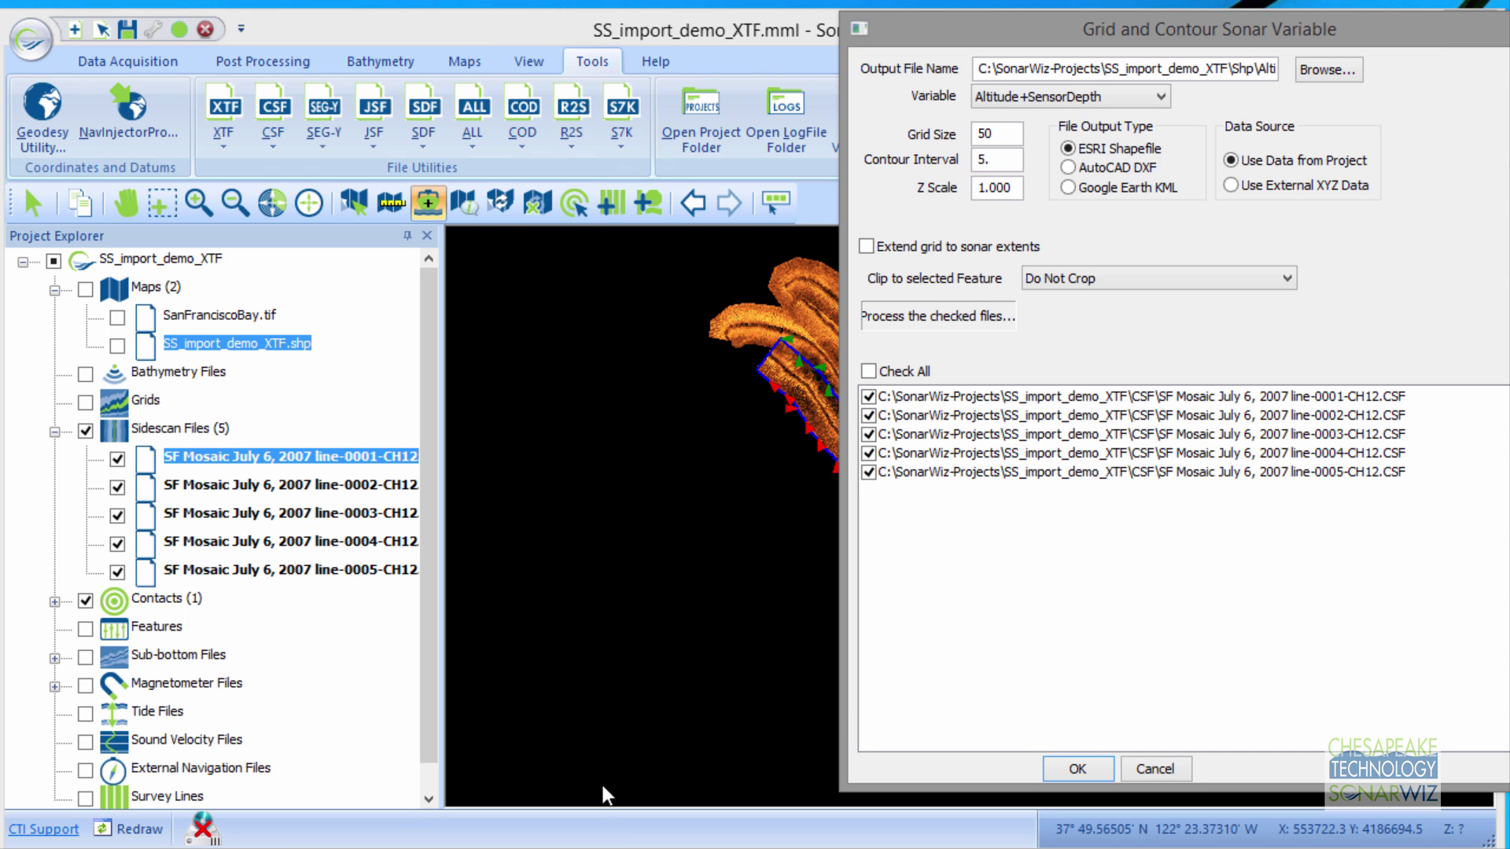
{"action": "left_click", "coordinate": [1081, 765]}
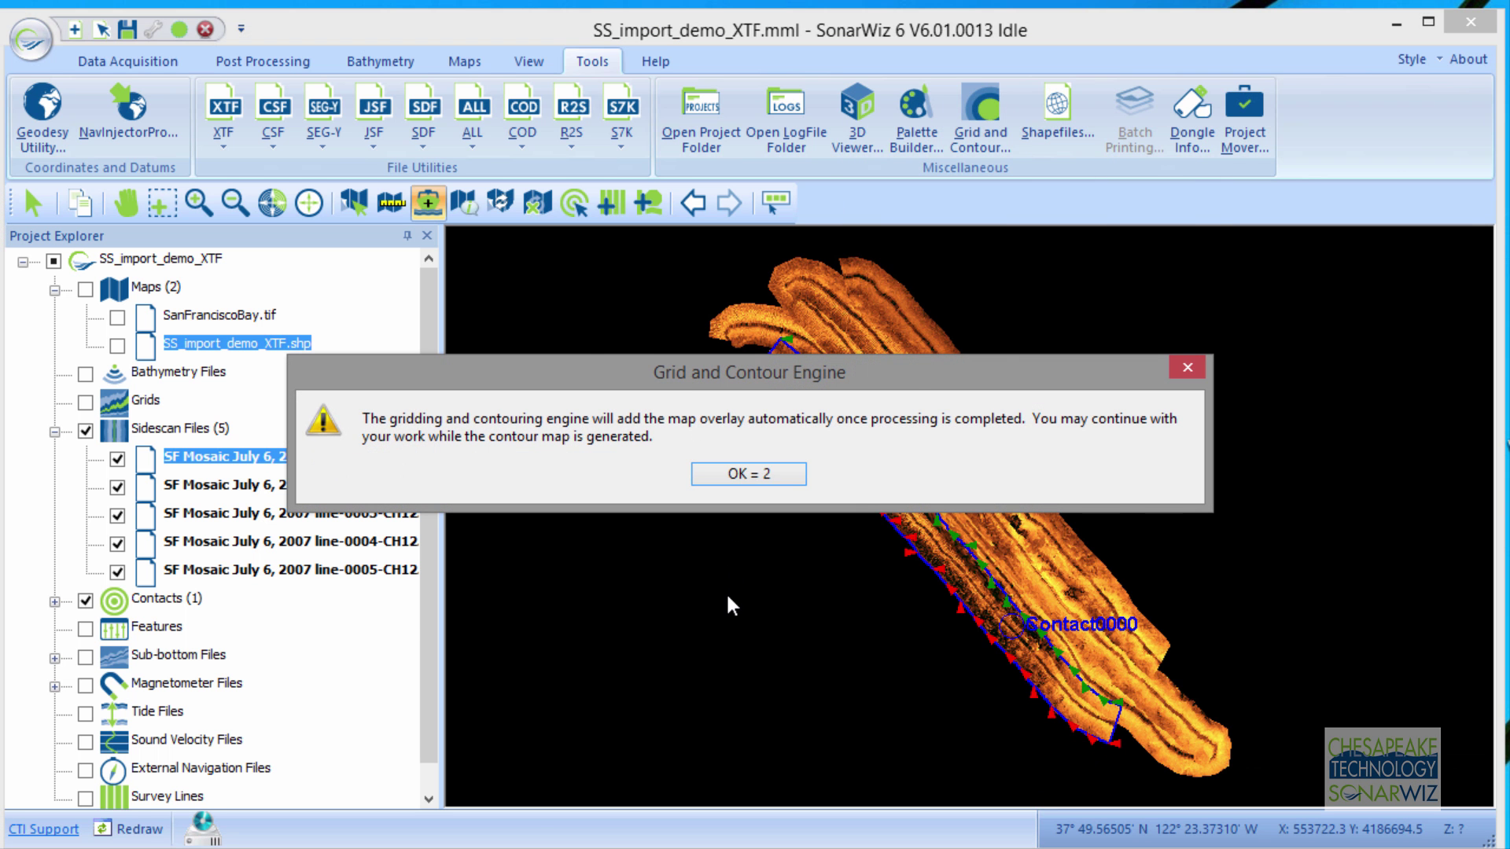
{"action": "key", "text": "Return"}
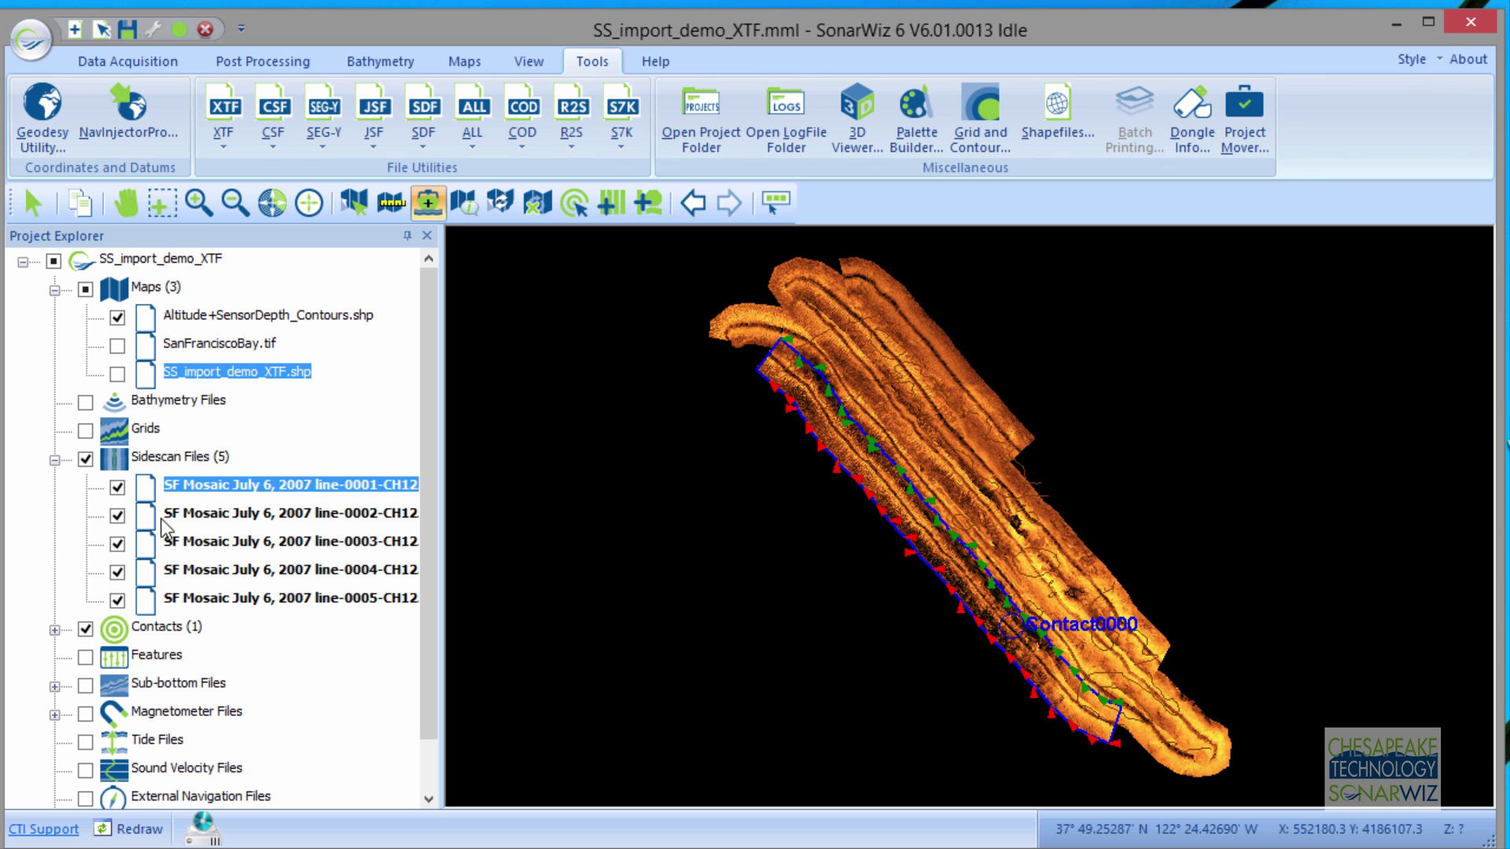
{"action": "left_click", "coordinate": [83, 459]}
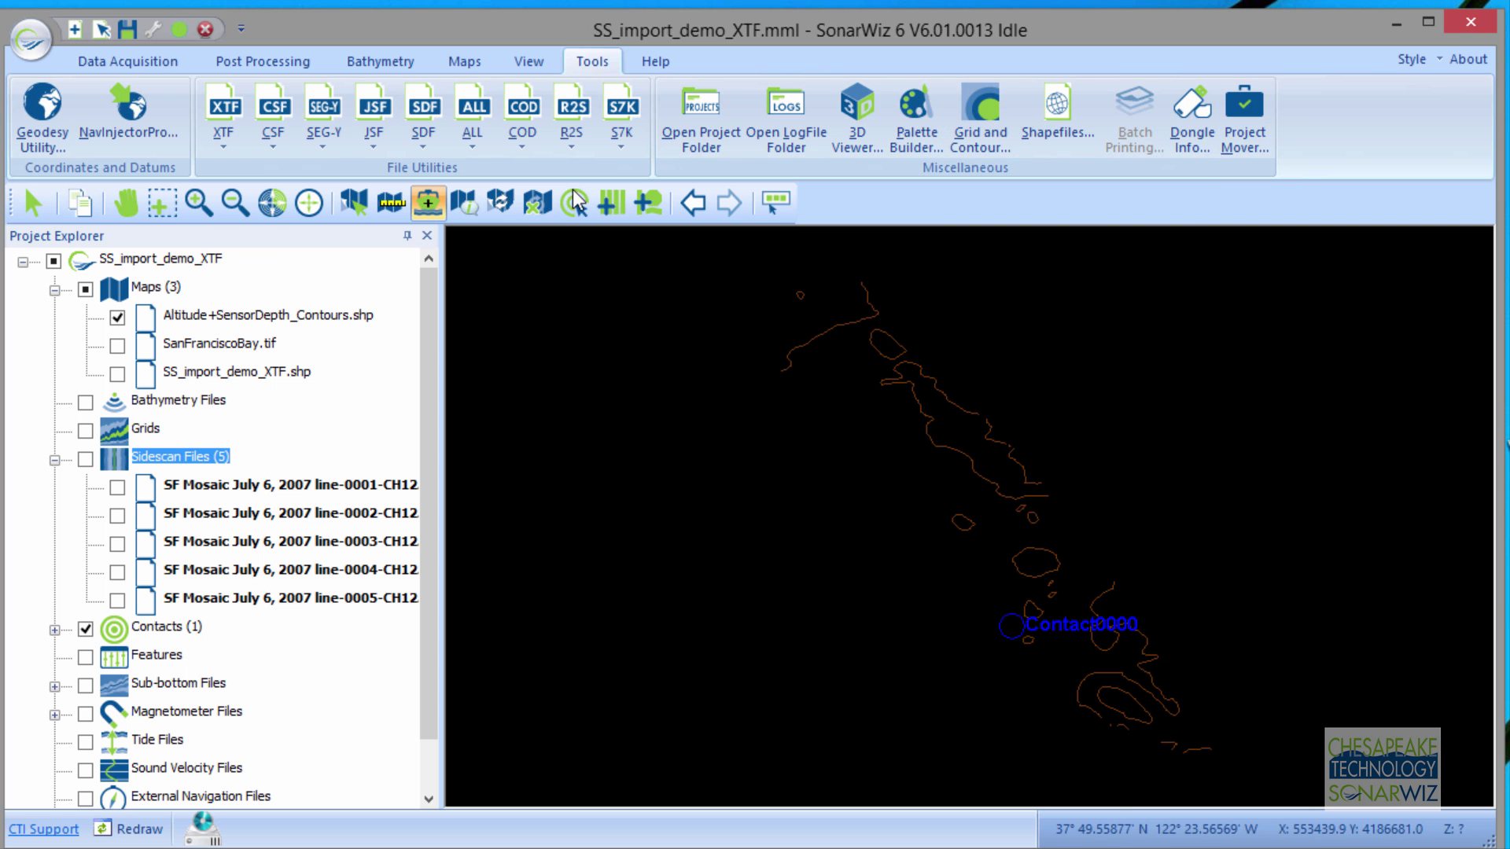
Regenerate the Altitude+SensorDepth contours from all five lines at a contour interval of 1, overwriting the shapefile, and show the sidescan files on the map
{"action": "left_click", "coordinate": [988, 111]}
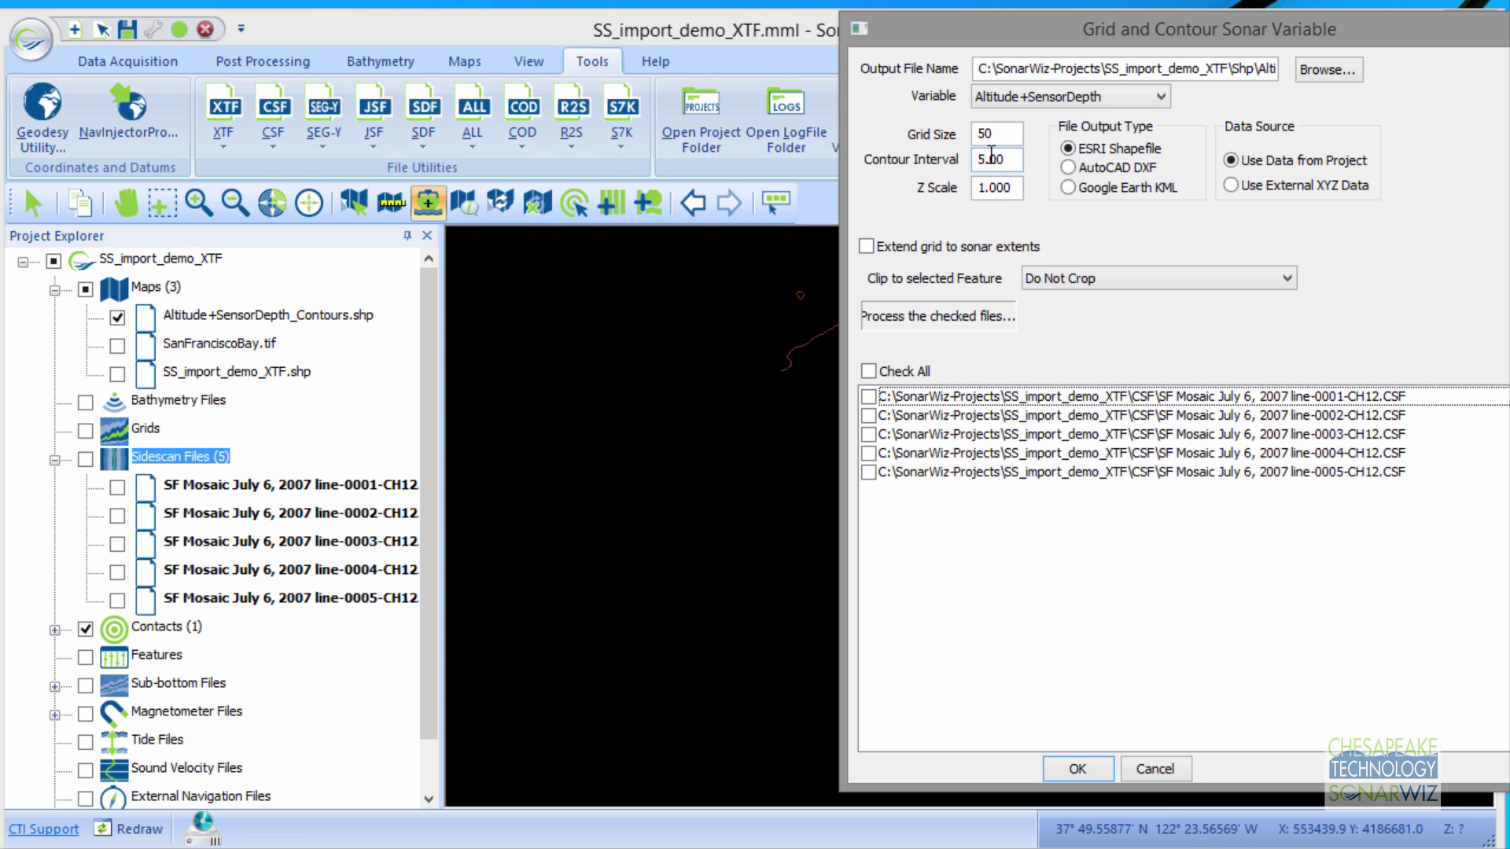
{"action": "left_click_drag", "start_coordinate": [992, 157], "coordinate": [978, 157]}
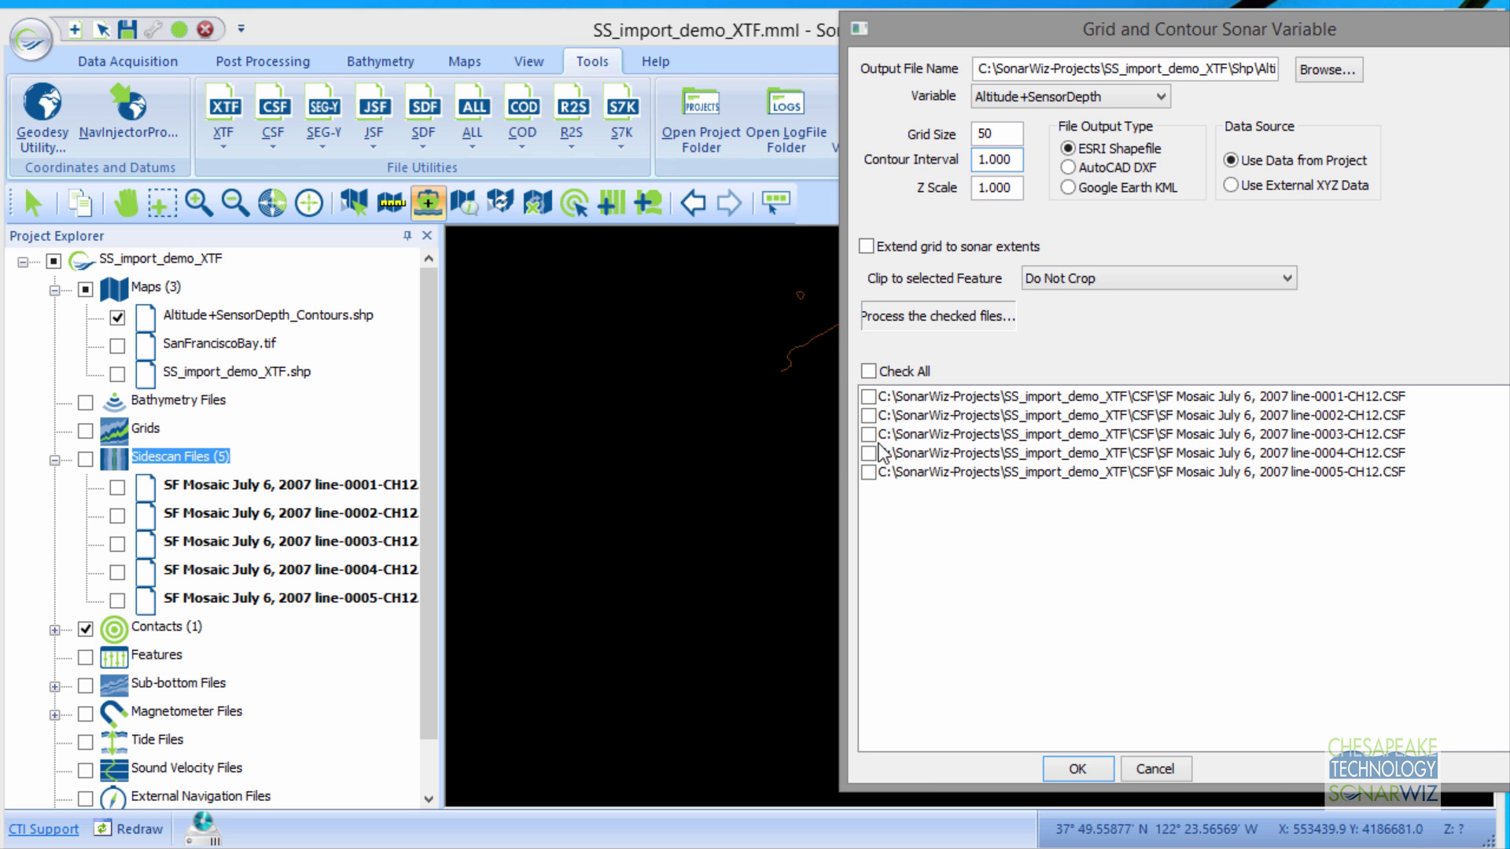
{"action": "left_click", "coordinate": [869, 370]}
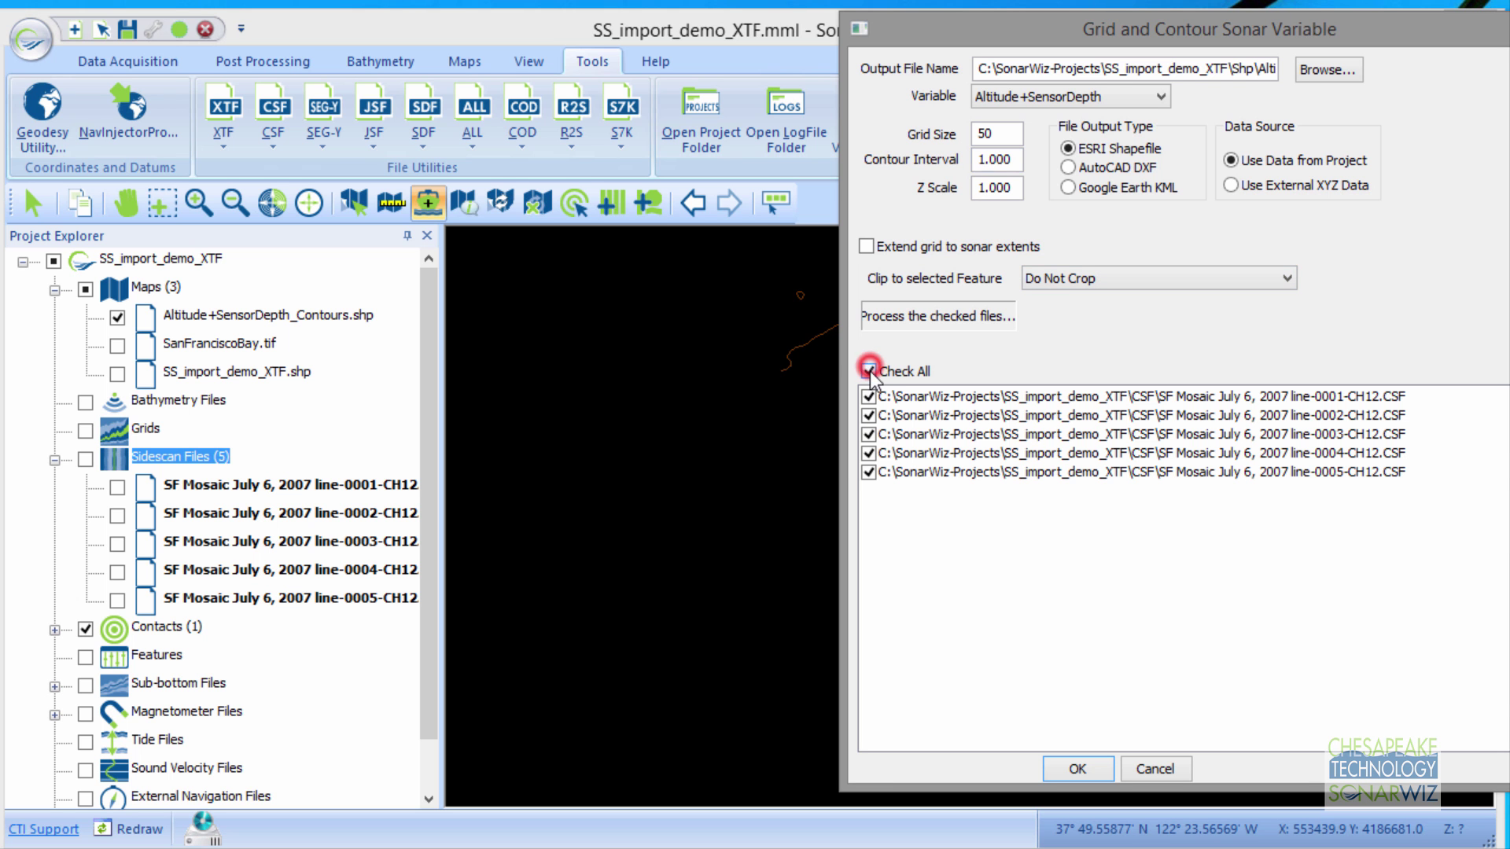
{"action": "left_click", "coordinate": [1082, 765]}
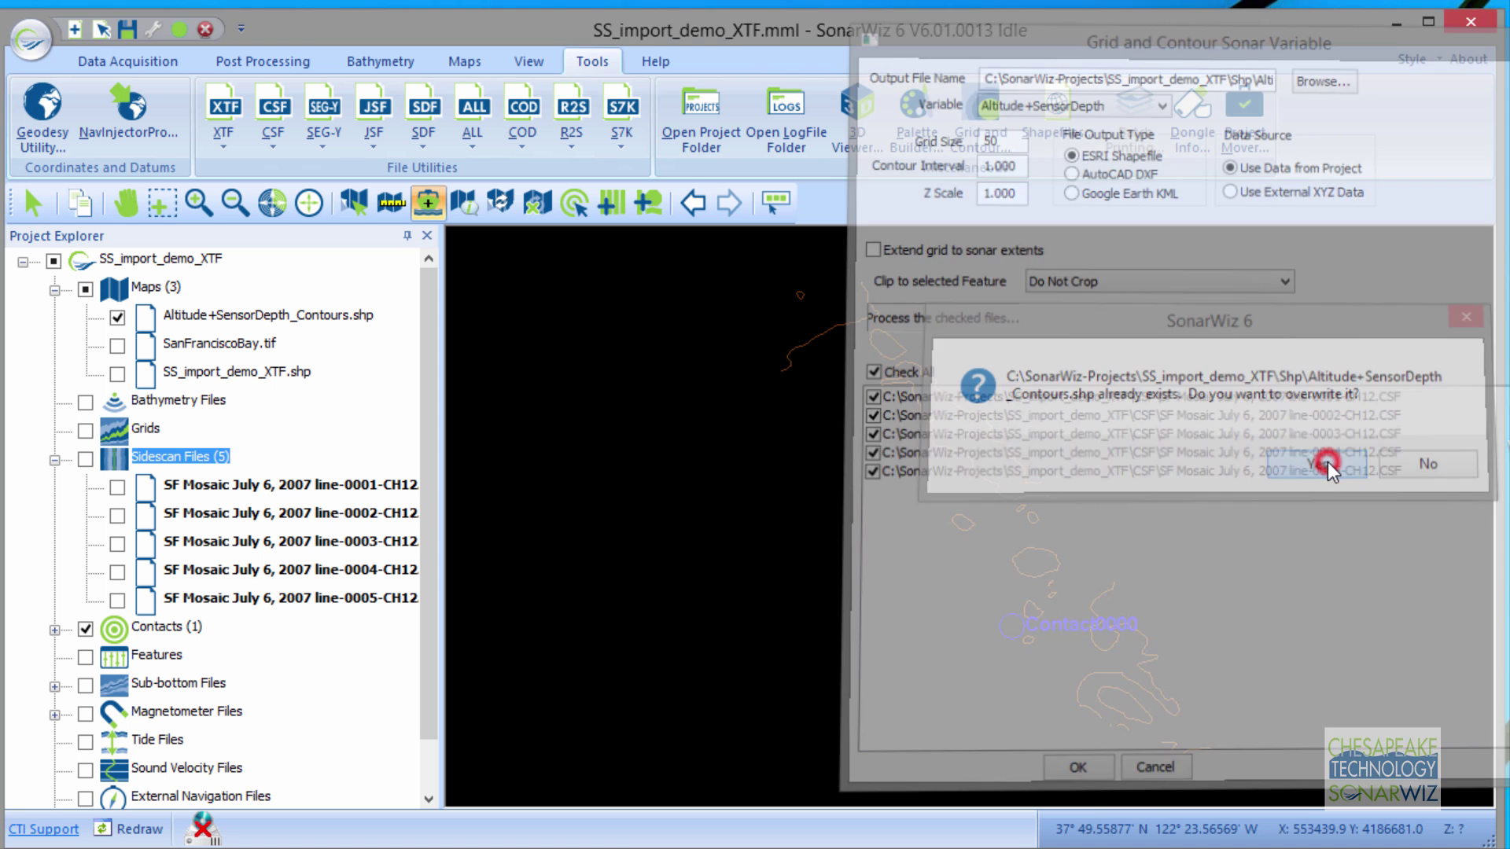
{"action": "left_click", "coordinate": [1318, 464]}
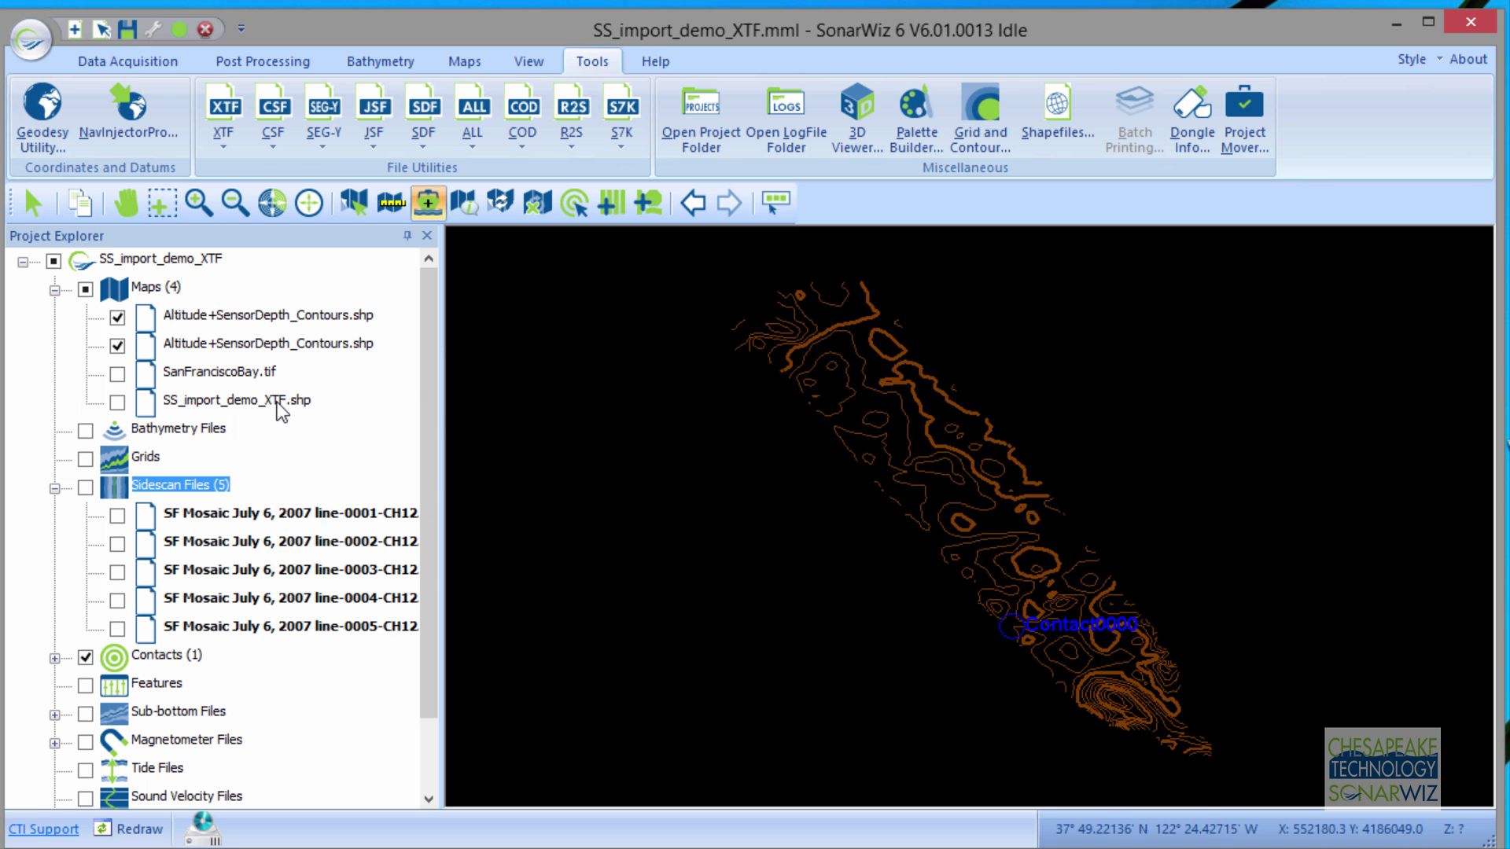
{"action": "left_click", "coordinate": [85, 489]}
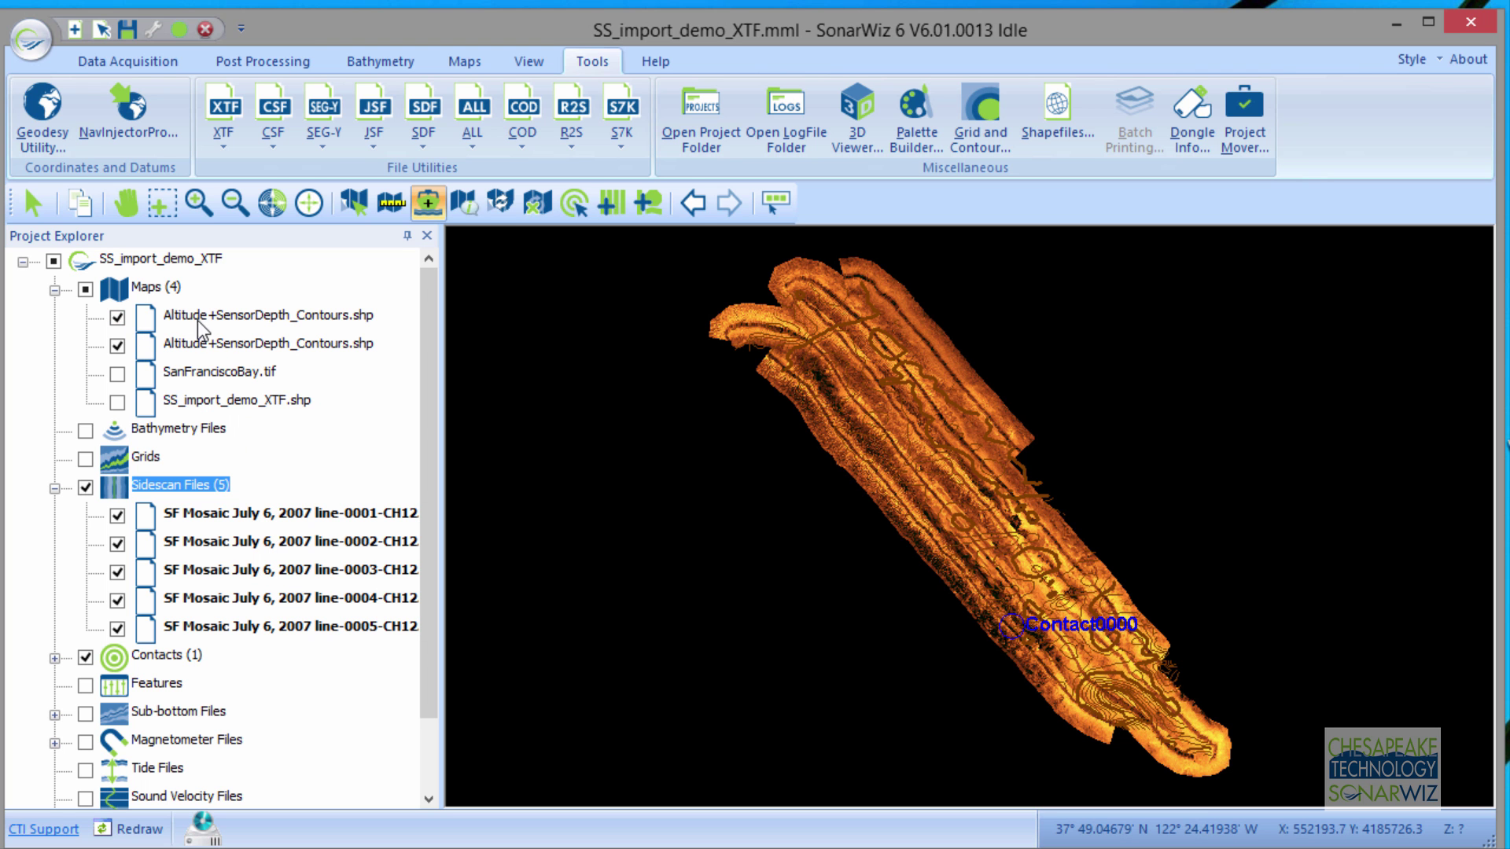
Hide the first Altitude+SensorDepth_Contours.shp map and set the second contour overlay's color to Red in the Reference Map Manager
{"action": "left_click", "coordinate": [117, 317]}
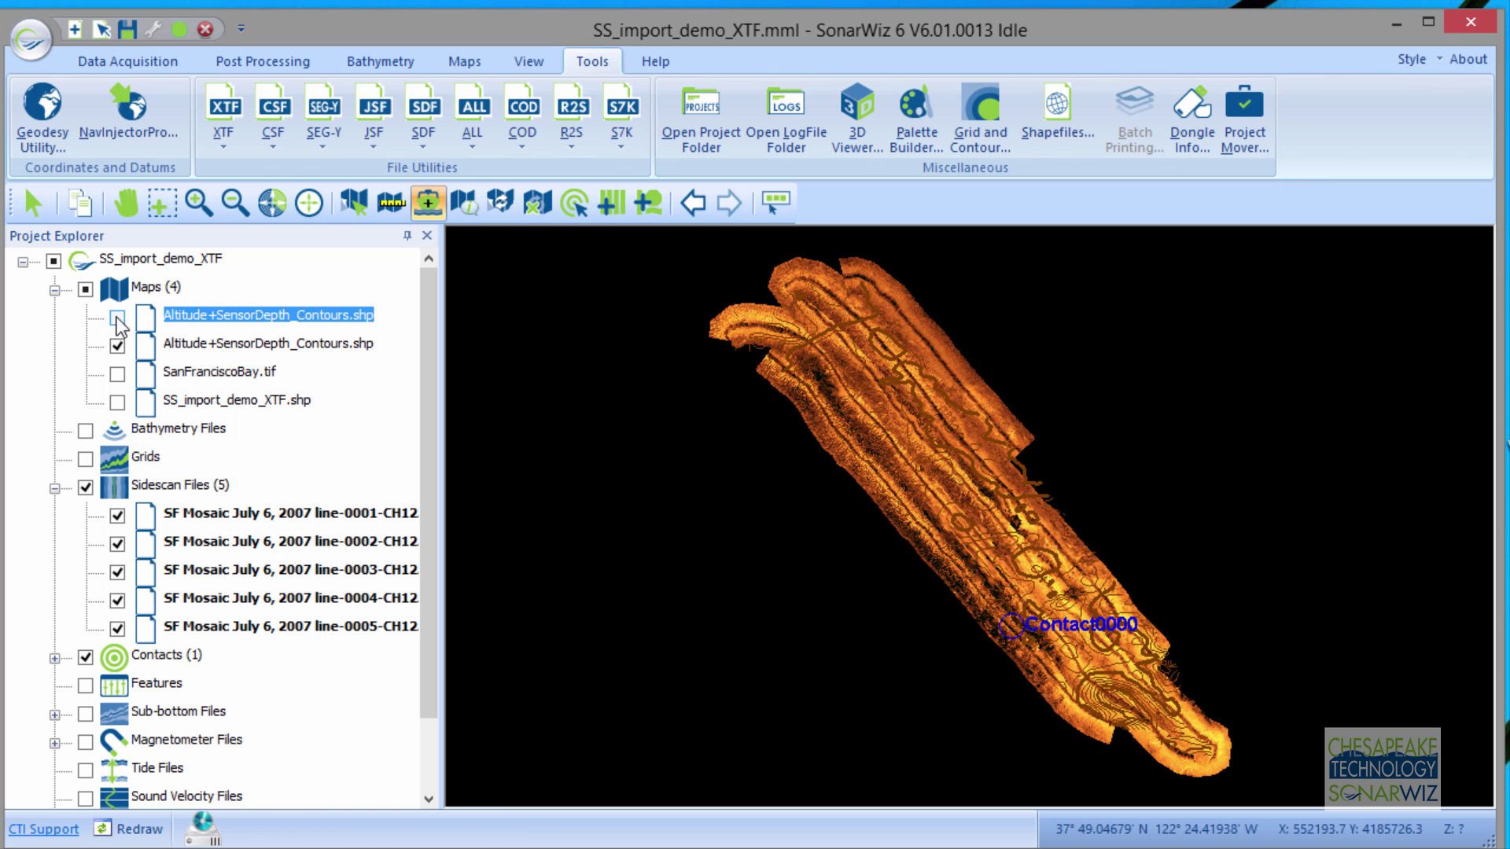
{"action": "left_click", "coordinate": [252, 346]}
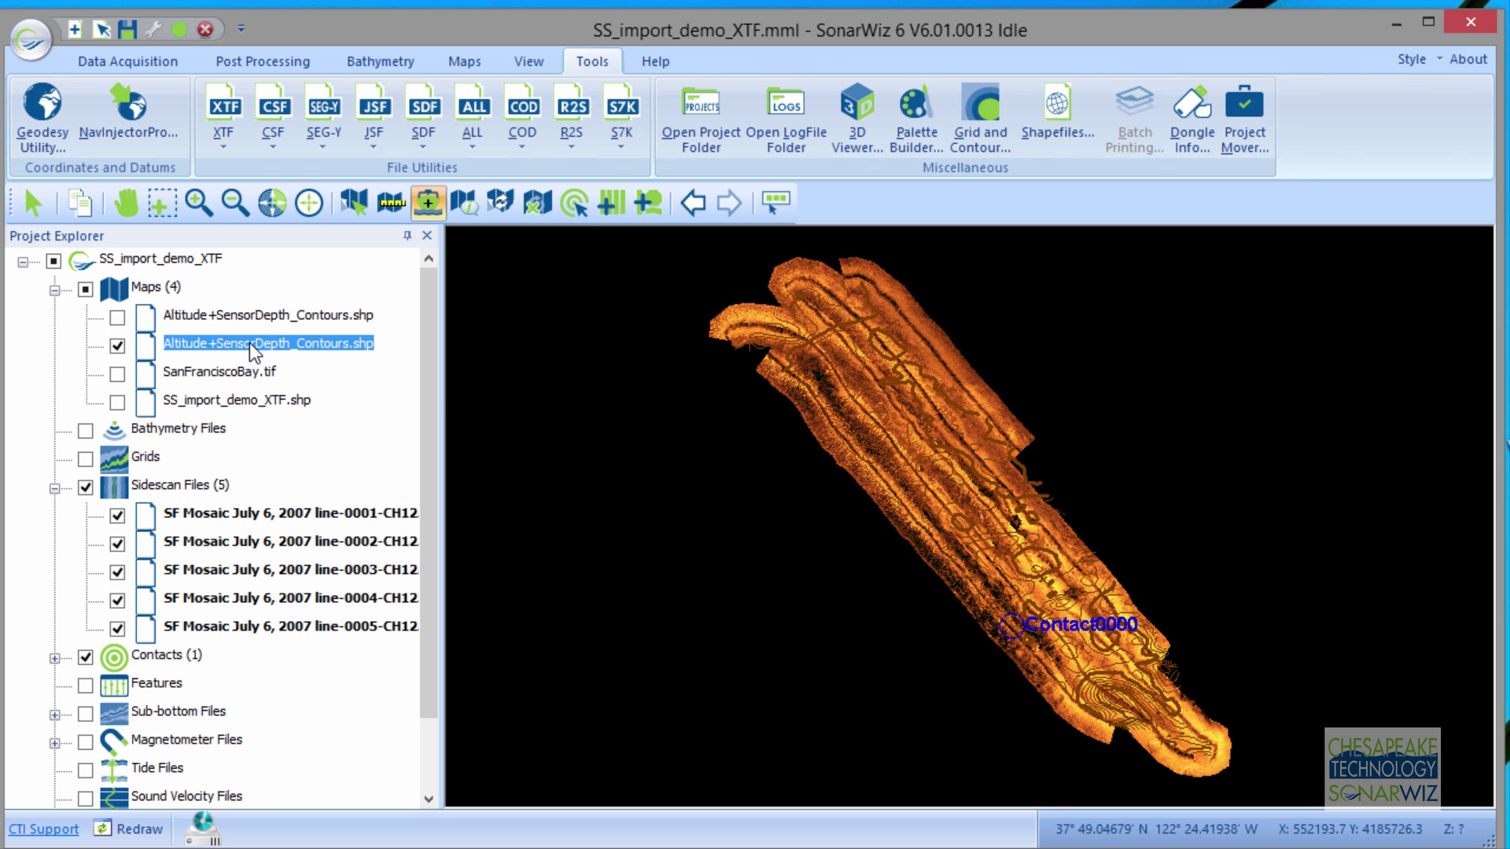
{"action": "right_click", "coordinate": [251, 349]}
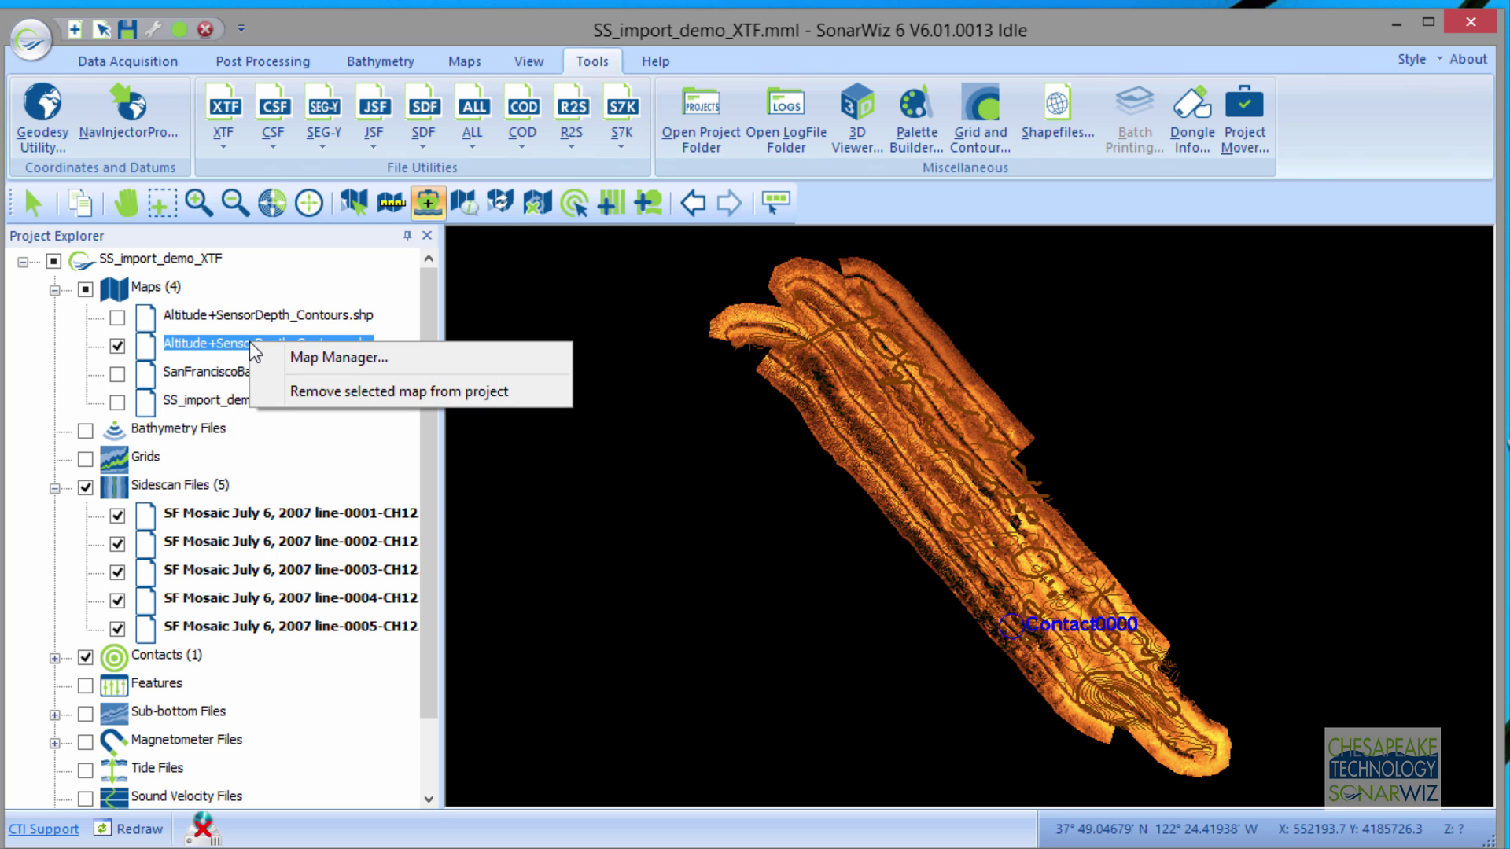
{"action": "left_click", "coordinate": [338, 360]}
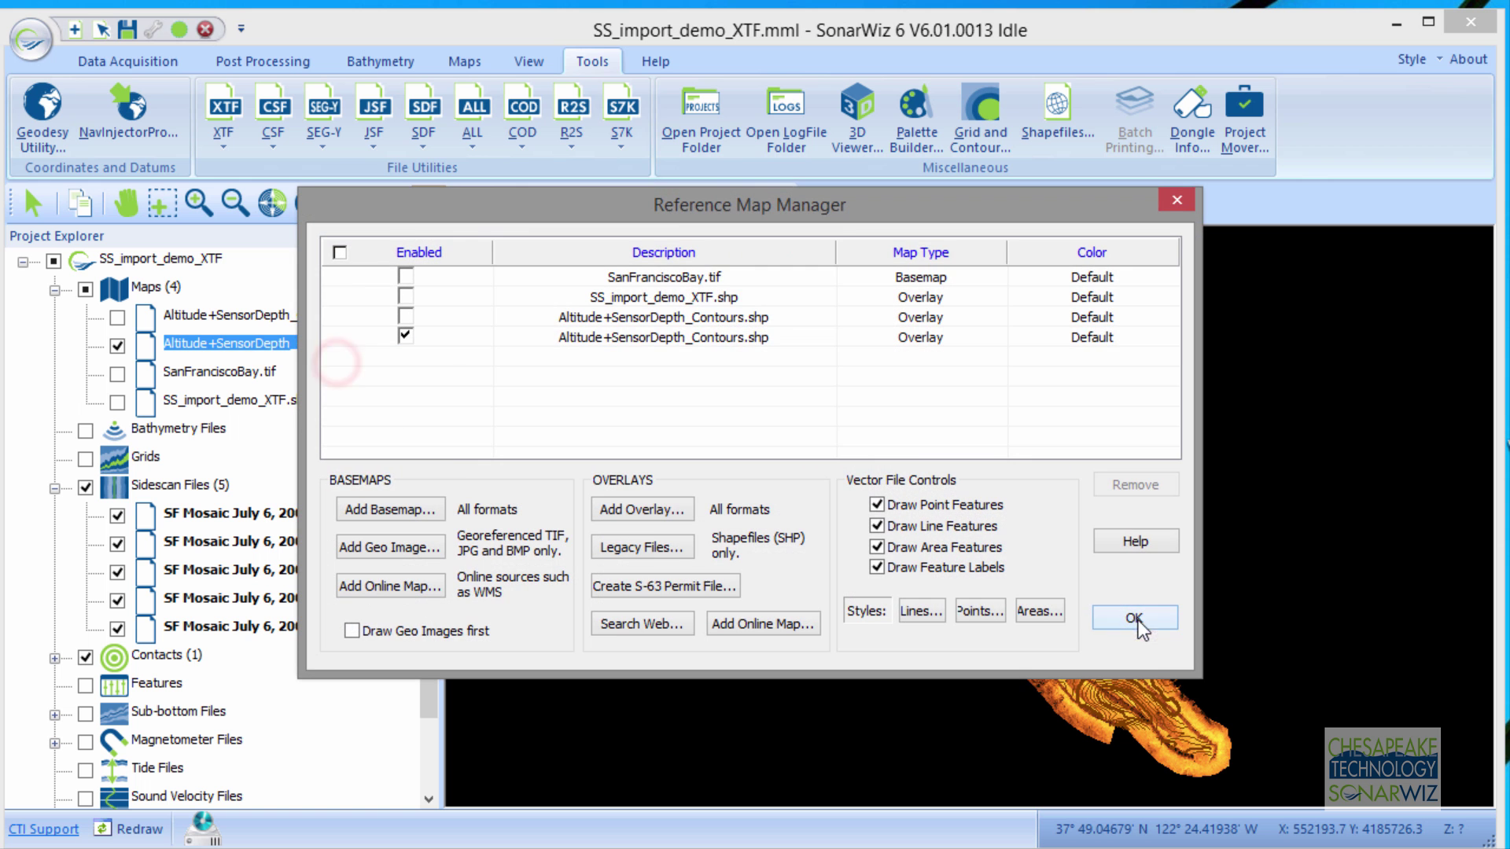
{"action": "left_click_drag", "start_coordinate": [698, 223], "coordinate": [483, 140]}
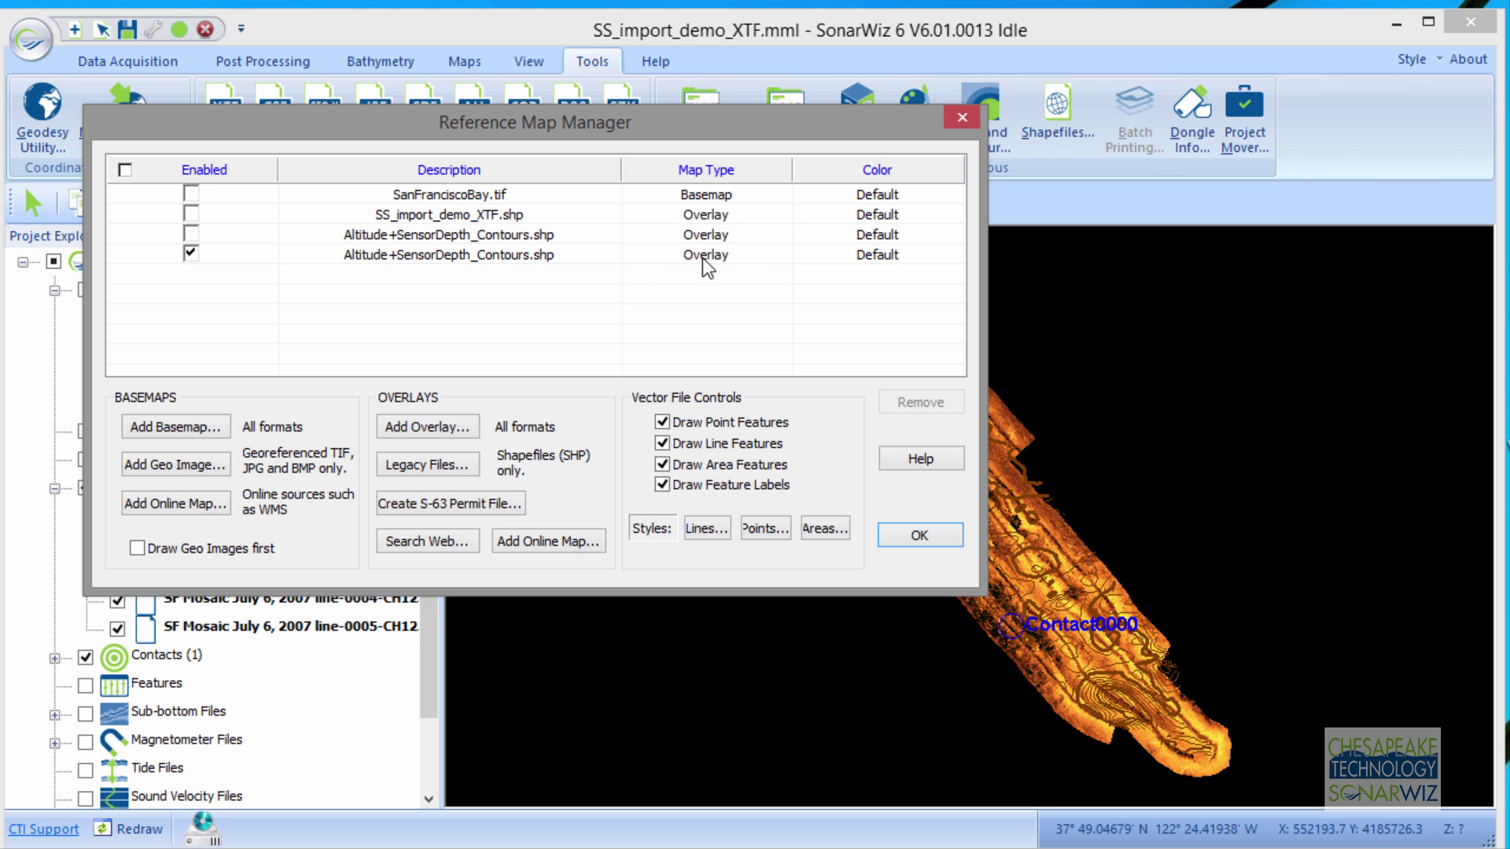
{"action": "left_click", "coordinate": [900, 253]}
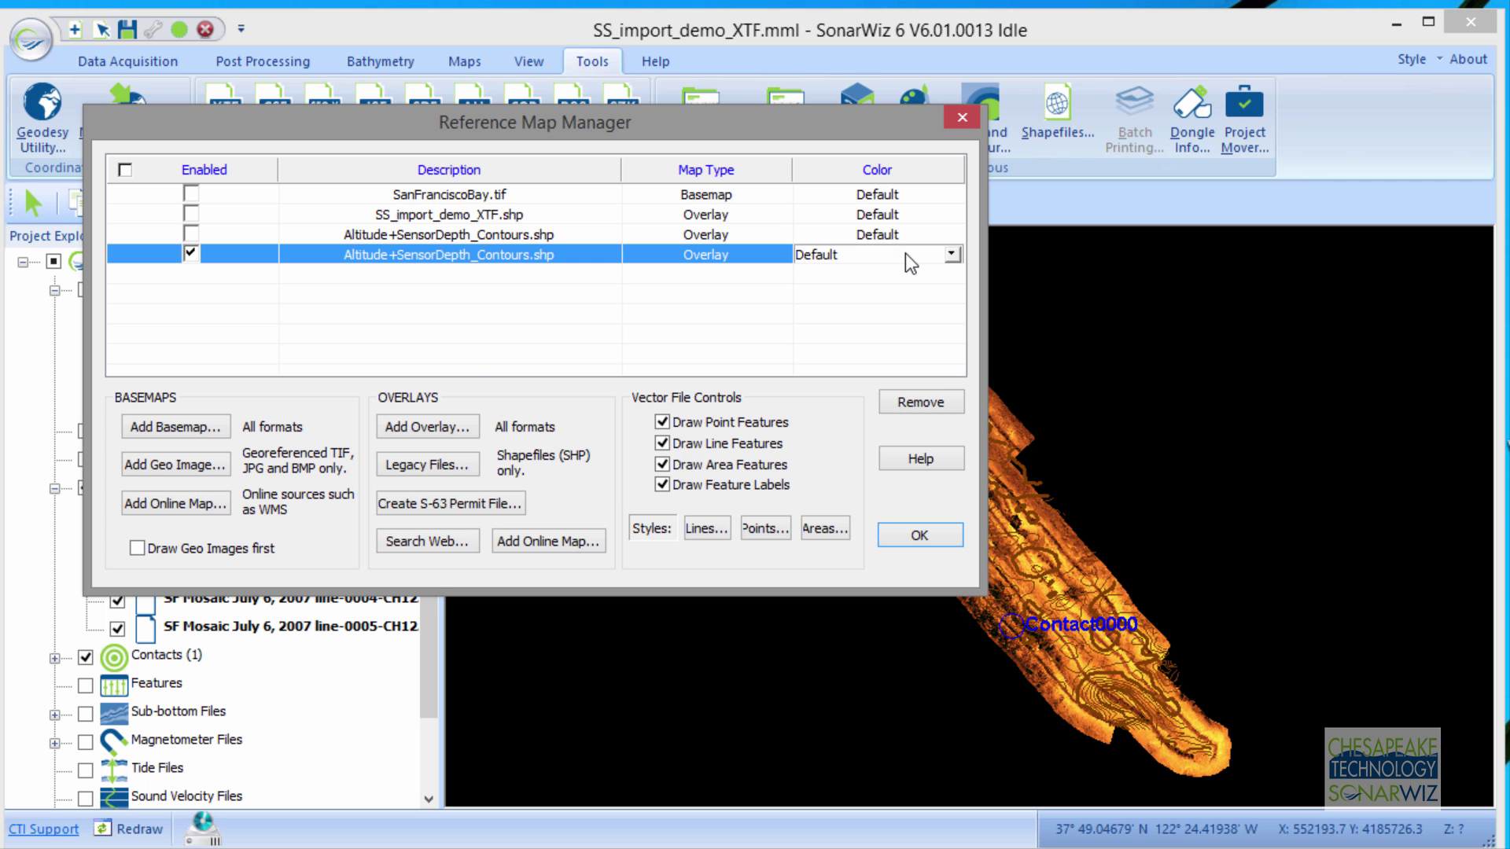
{"action": "left_click", "coordinate": [953, 255]}
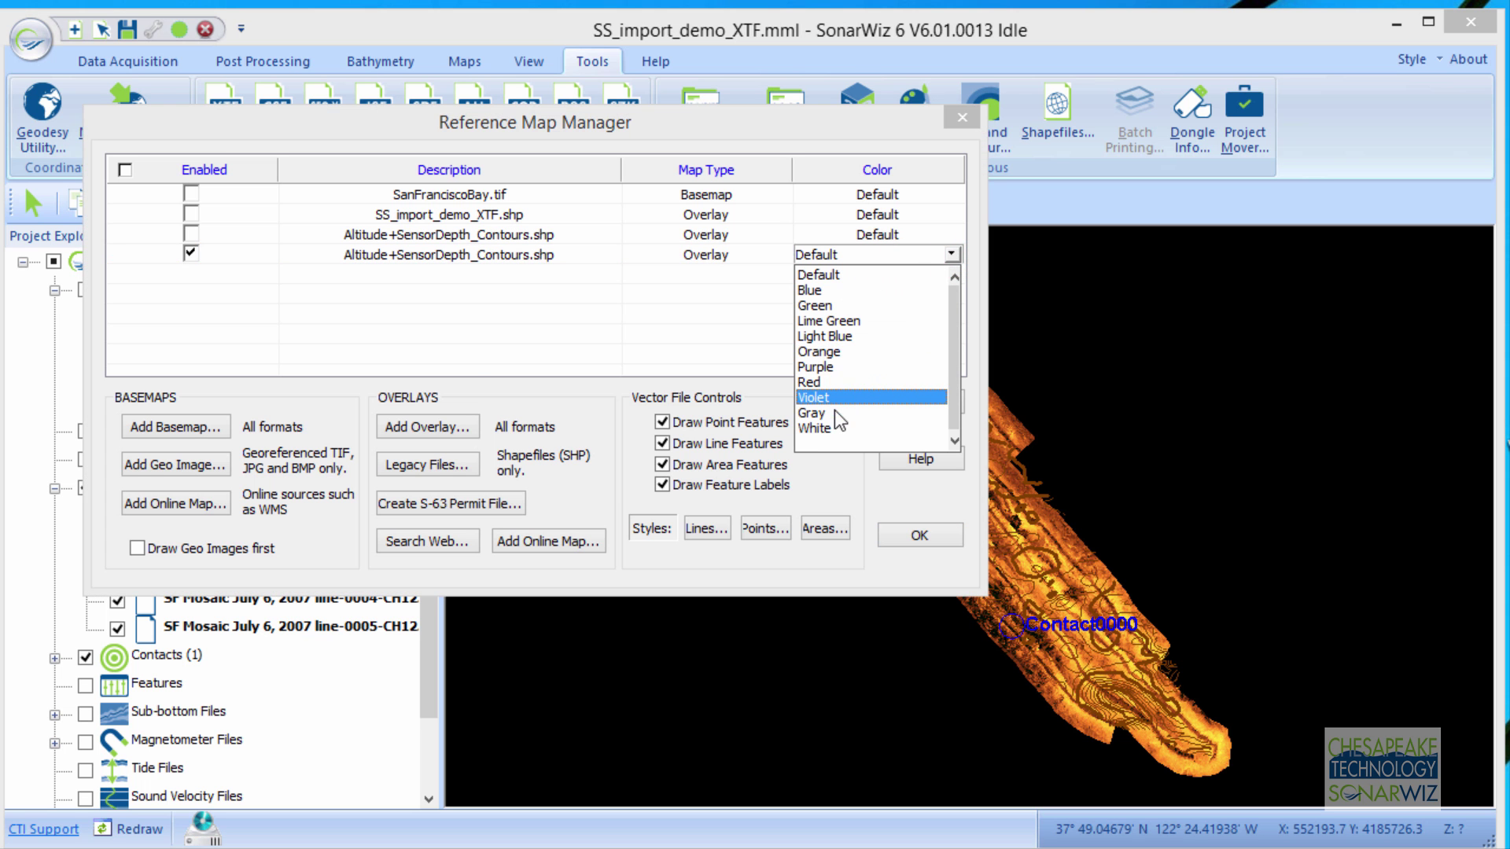
{"action": "left_click", "coordinate": [810, 381]}
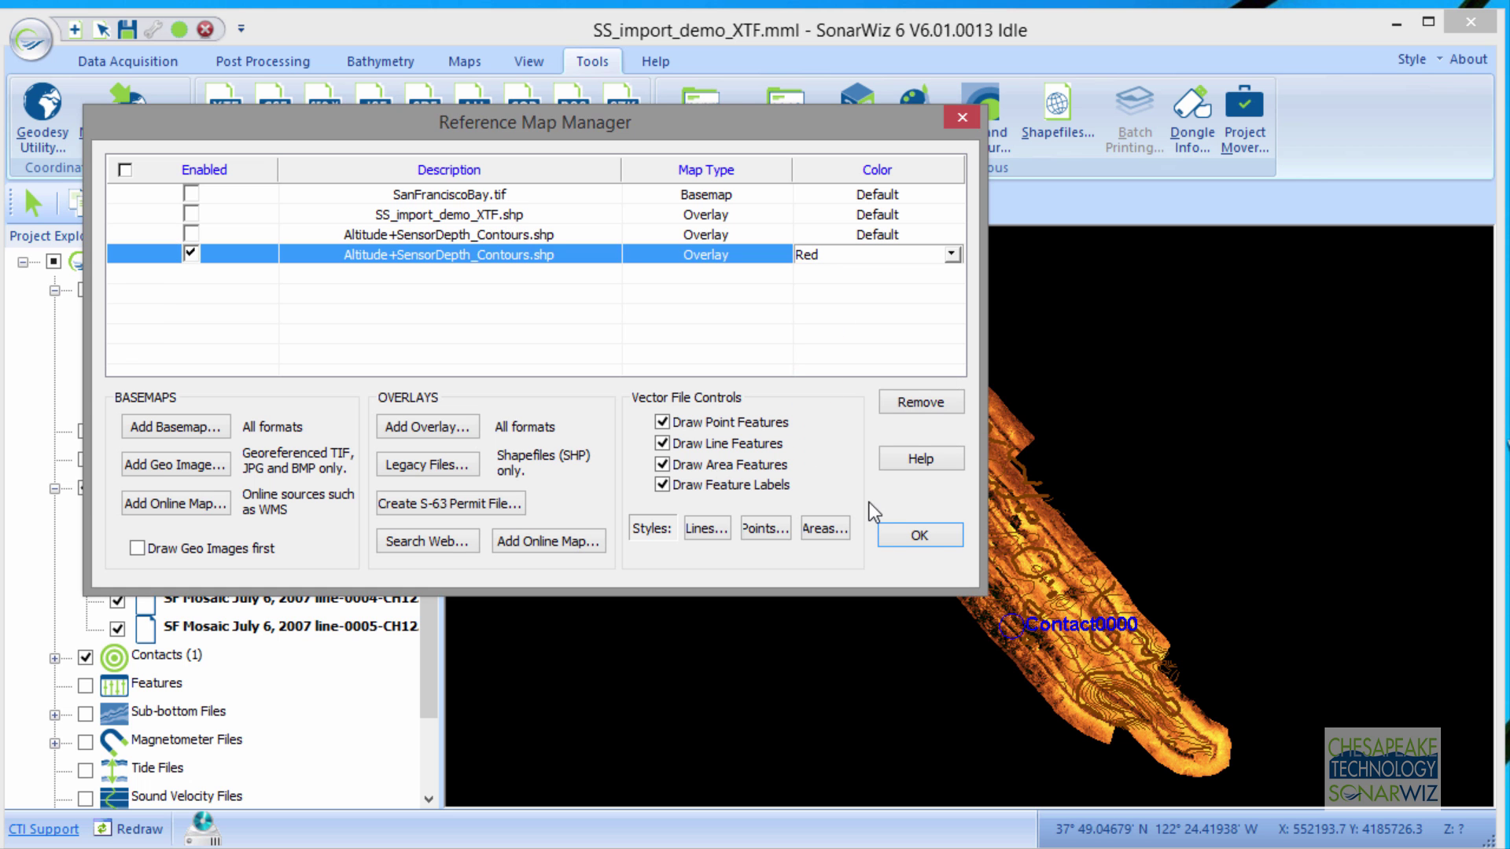
{"action": "left_click", "coordinate": [920, 537]}
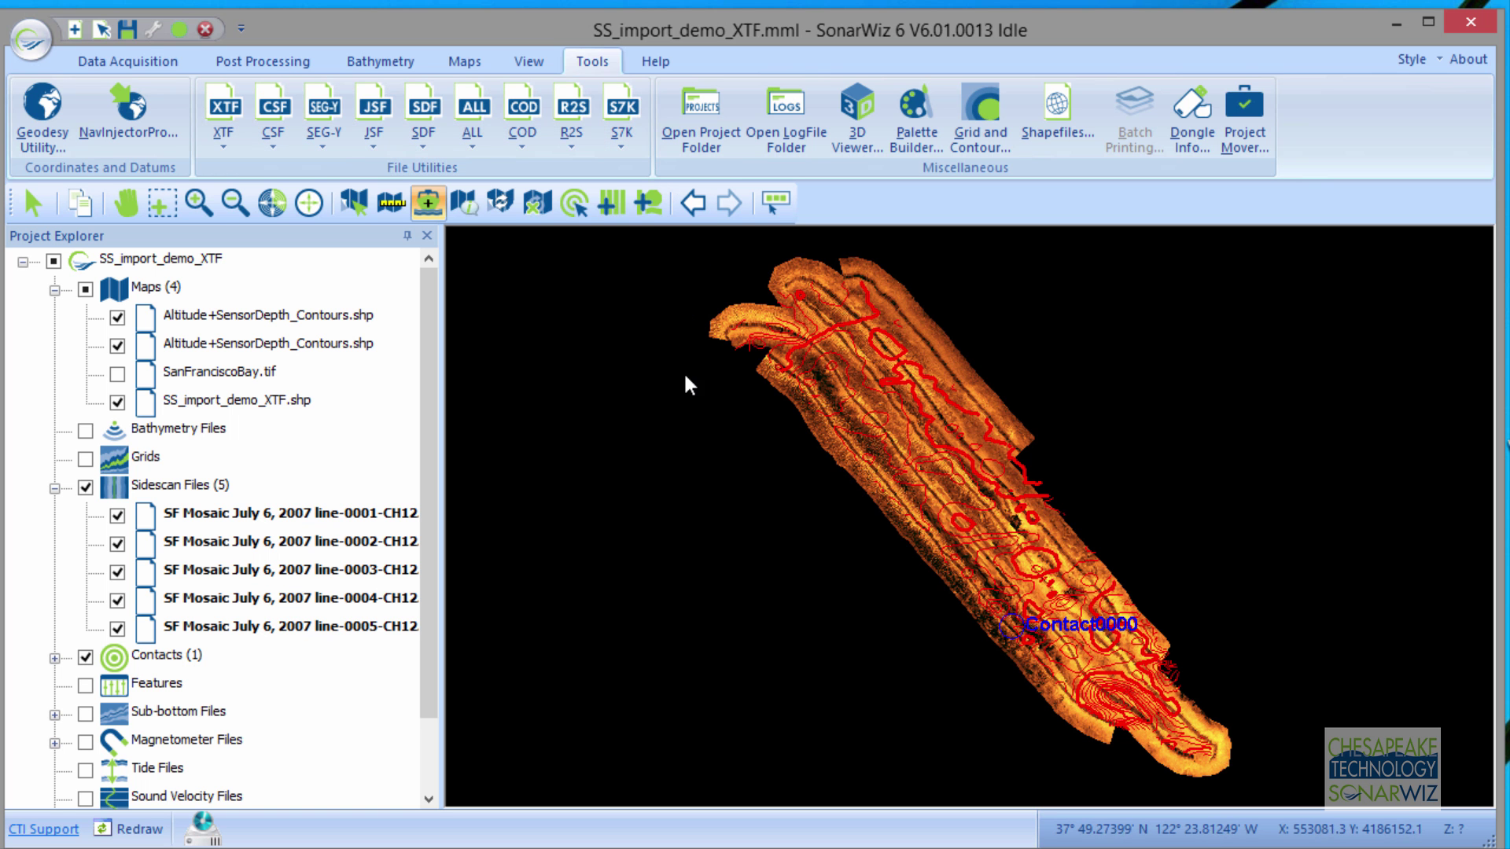
Turn on the Lat/Lon grid on the map and switch the sidescan palette to Grey
{"action": "left_click", "coordinate": [527, 61]}
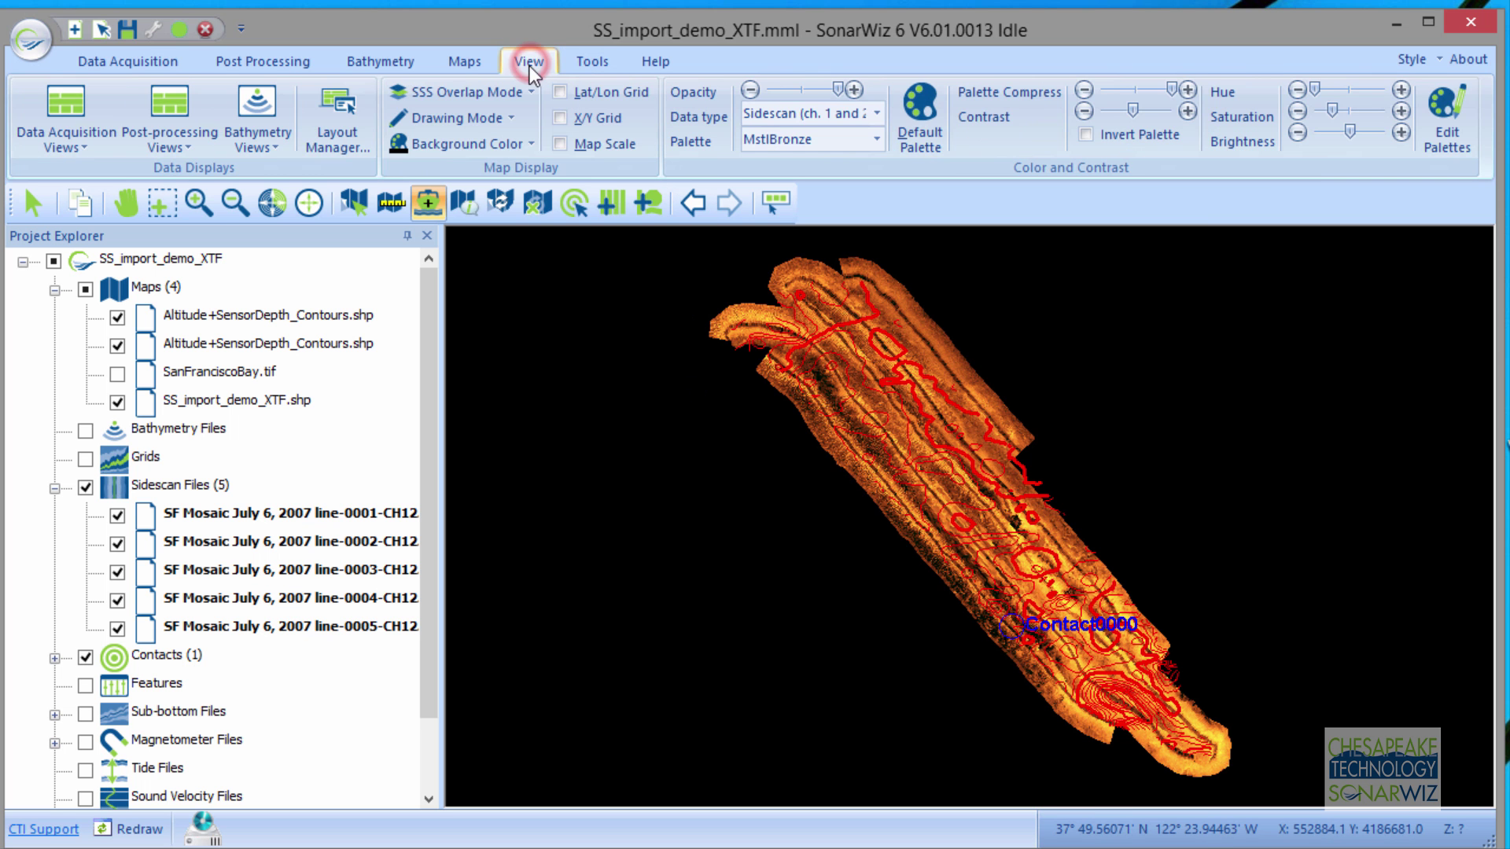
{"action": "left_click", "coordinate": [562, 93]}
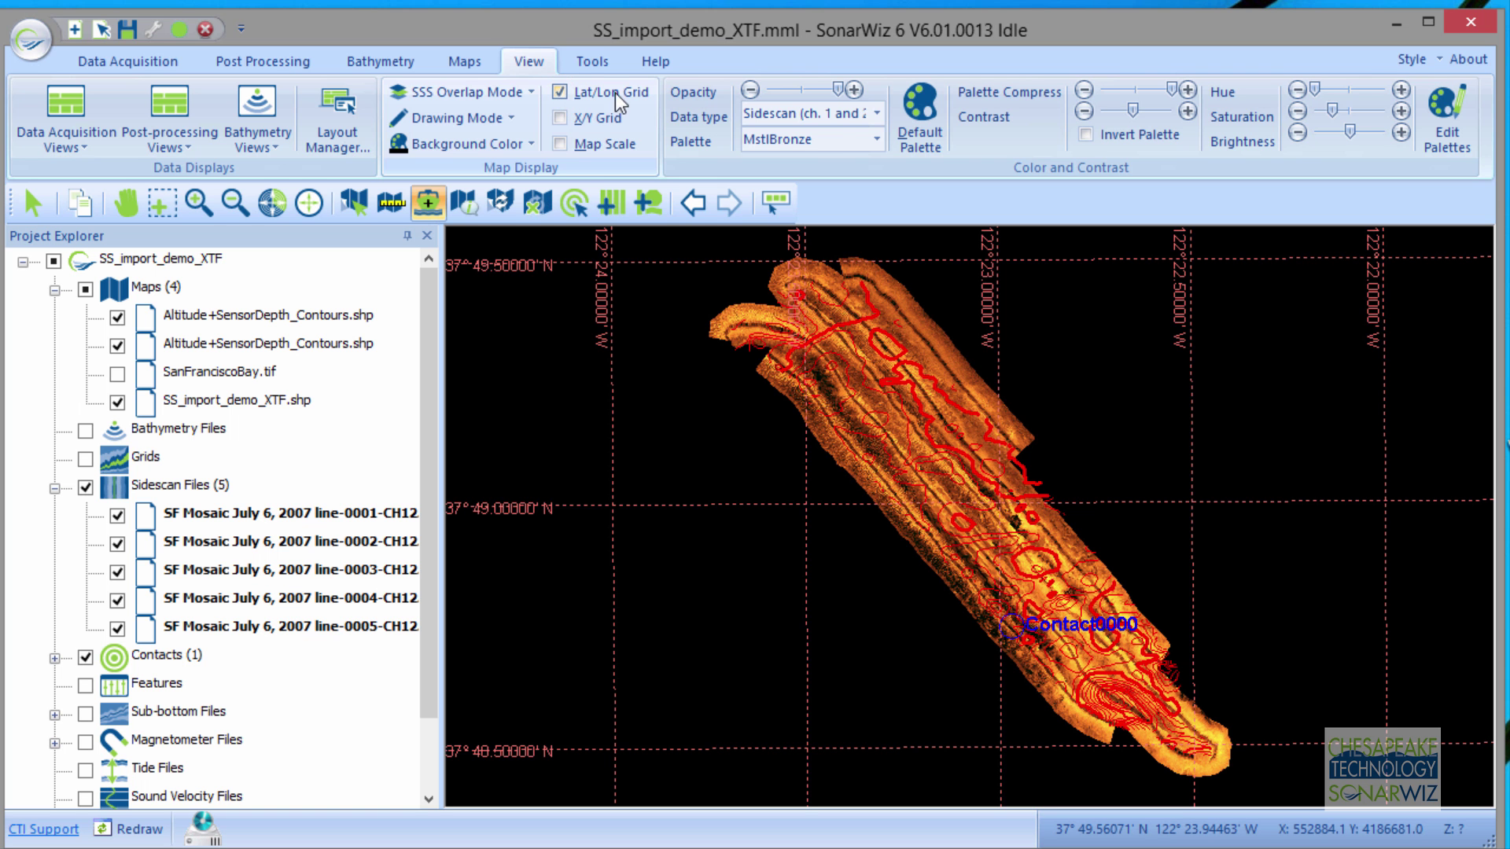
{"action": "left_click", "coordinate": [876, 142]}
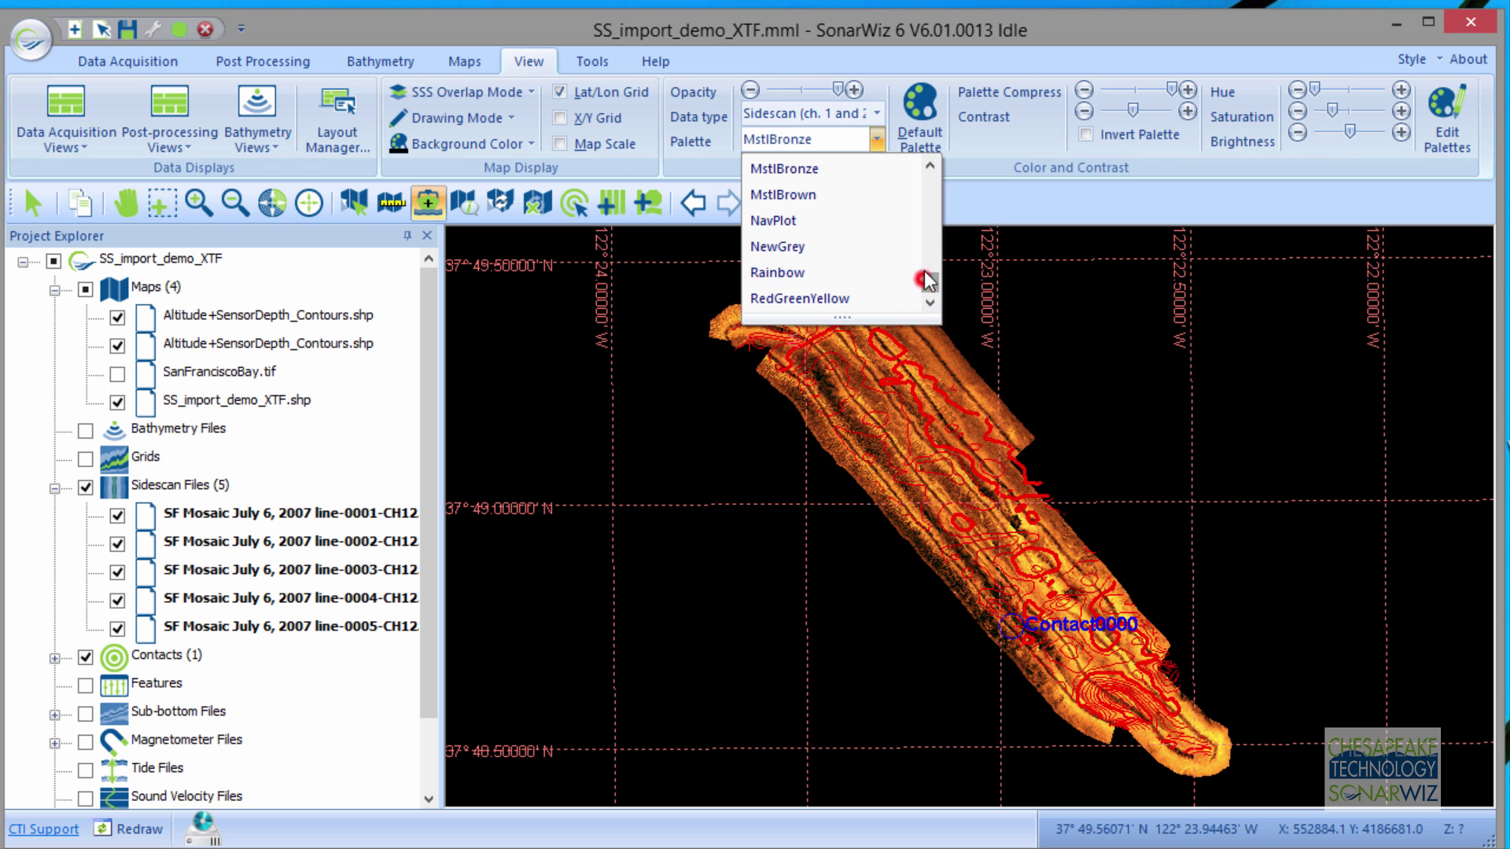
{"action": "left_click_drag", "start_coordinate": [922, 283], "coordinate": [909, 197]}
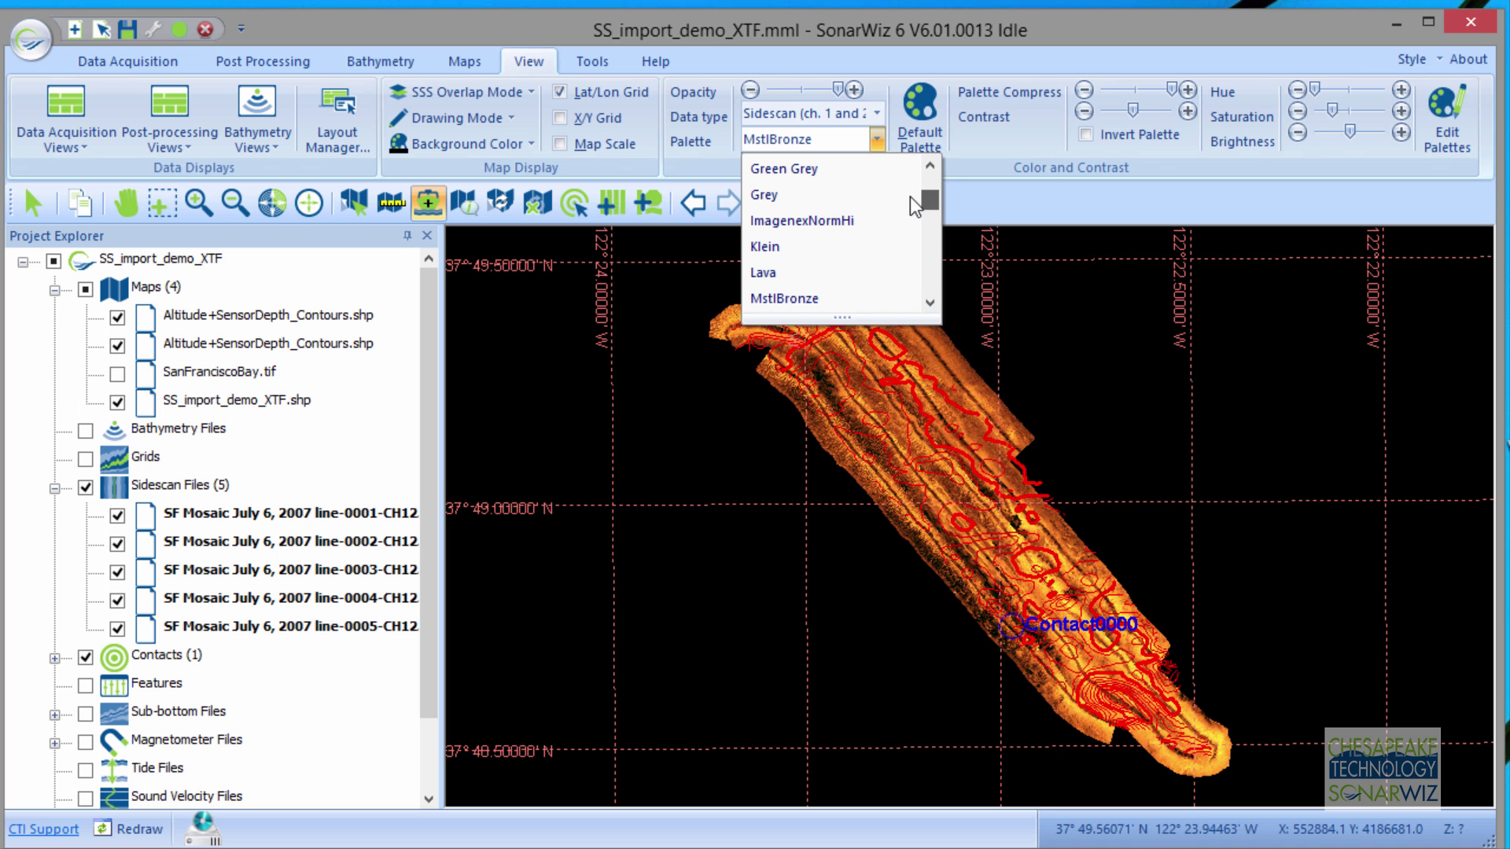
{"action": "left_click", "coordinate": [755, 194]}
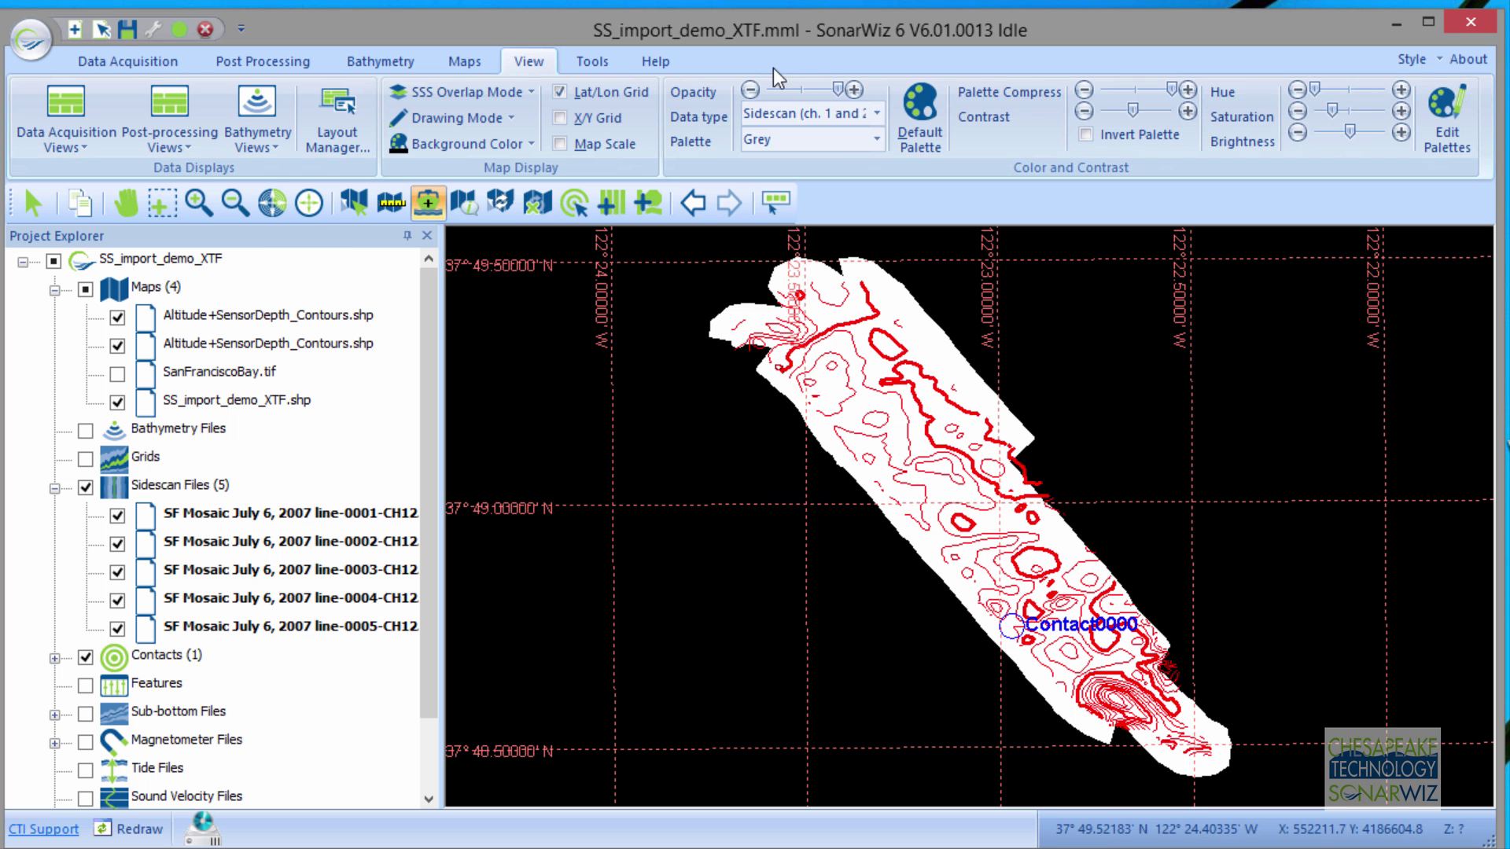
Regenerate the Altitude+SensorDepth contours from all five lines with a contour interval of .5, overwriting the existing shapefile
{"action": "left_click", "coordinate": [596, 67]}
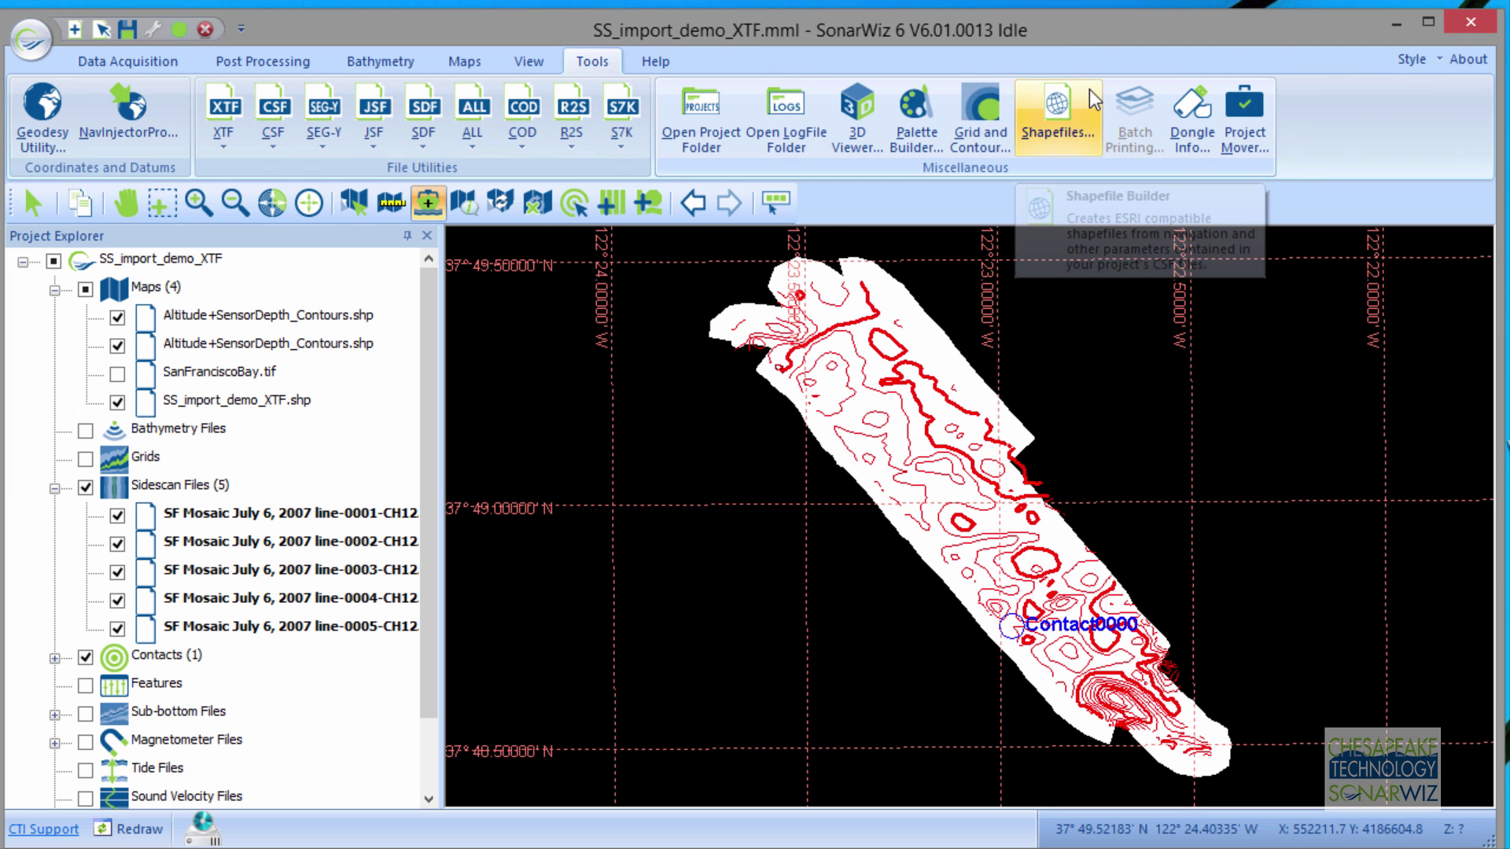
{"action": "left_click", "coordinate": [992, 110]}
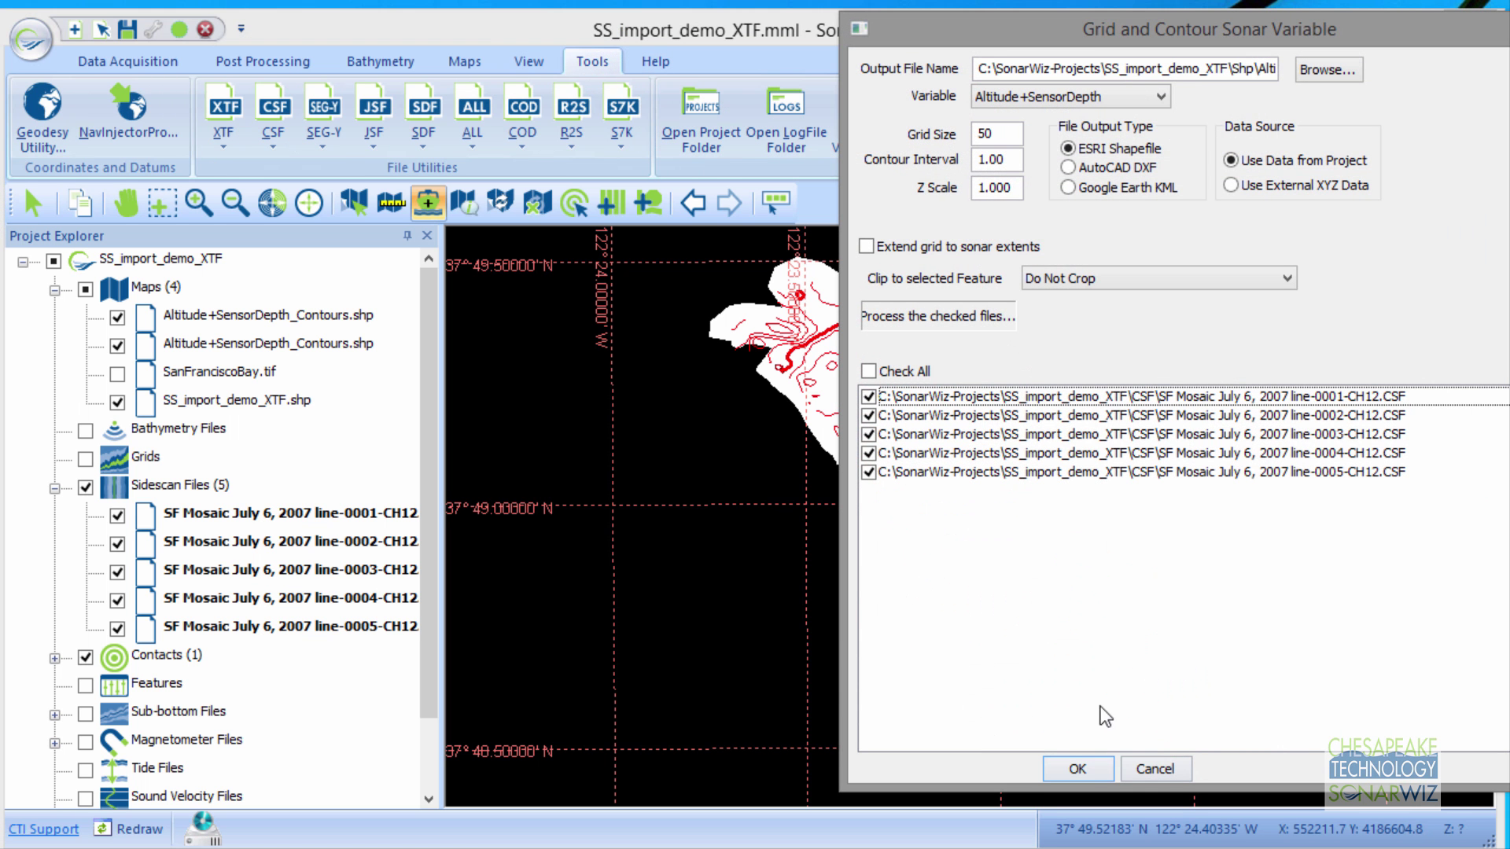
{"action": "double_click", "coordinate": [995, 159]}
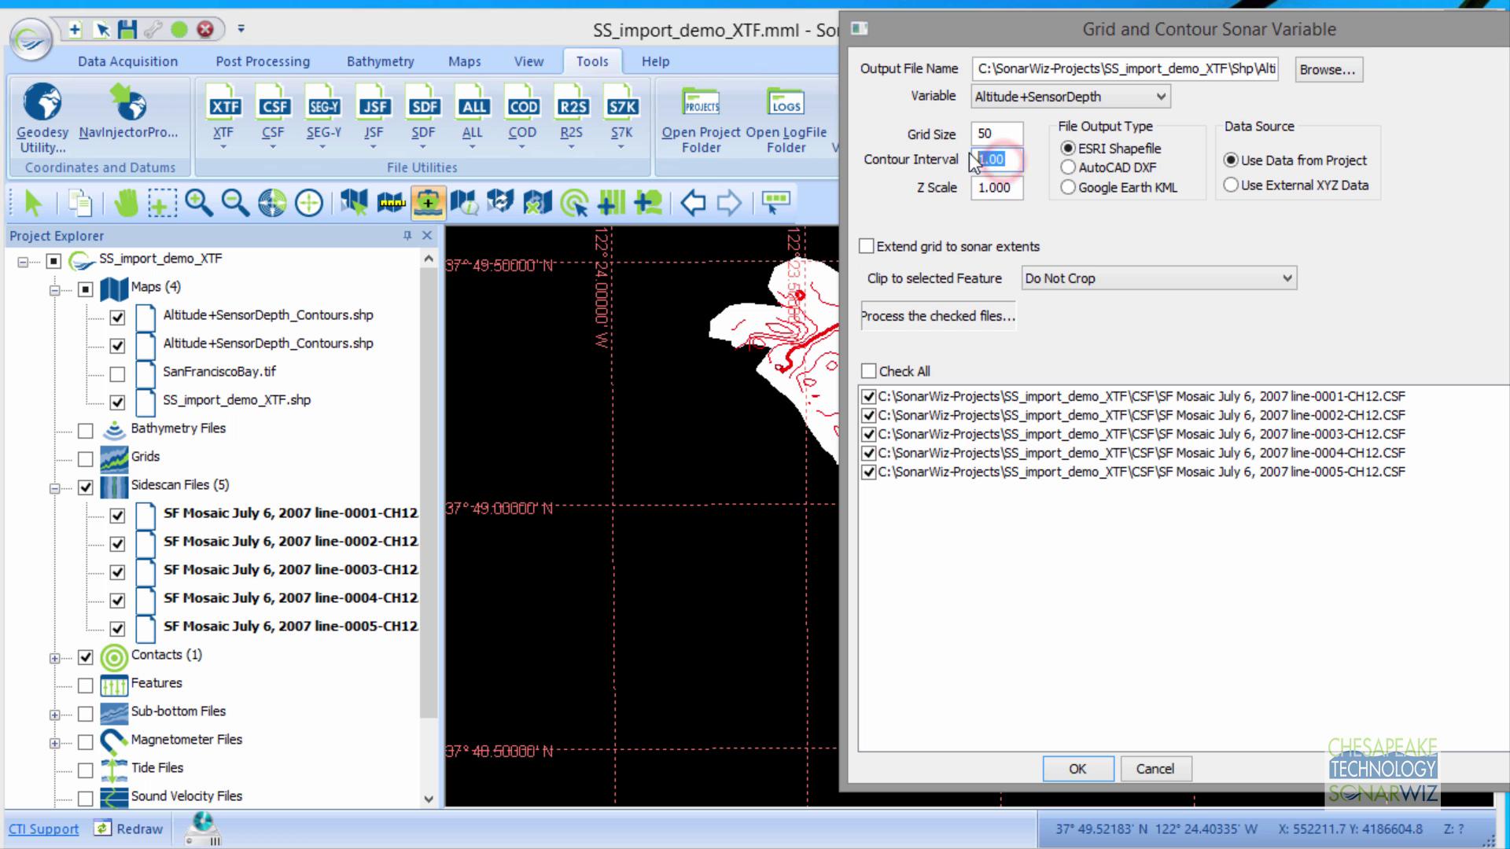
{"action": "type", "text": ".5"}
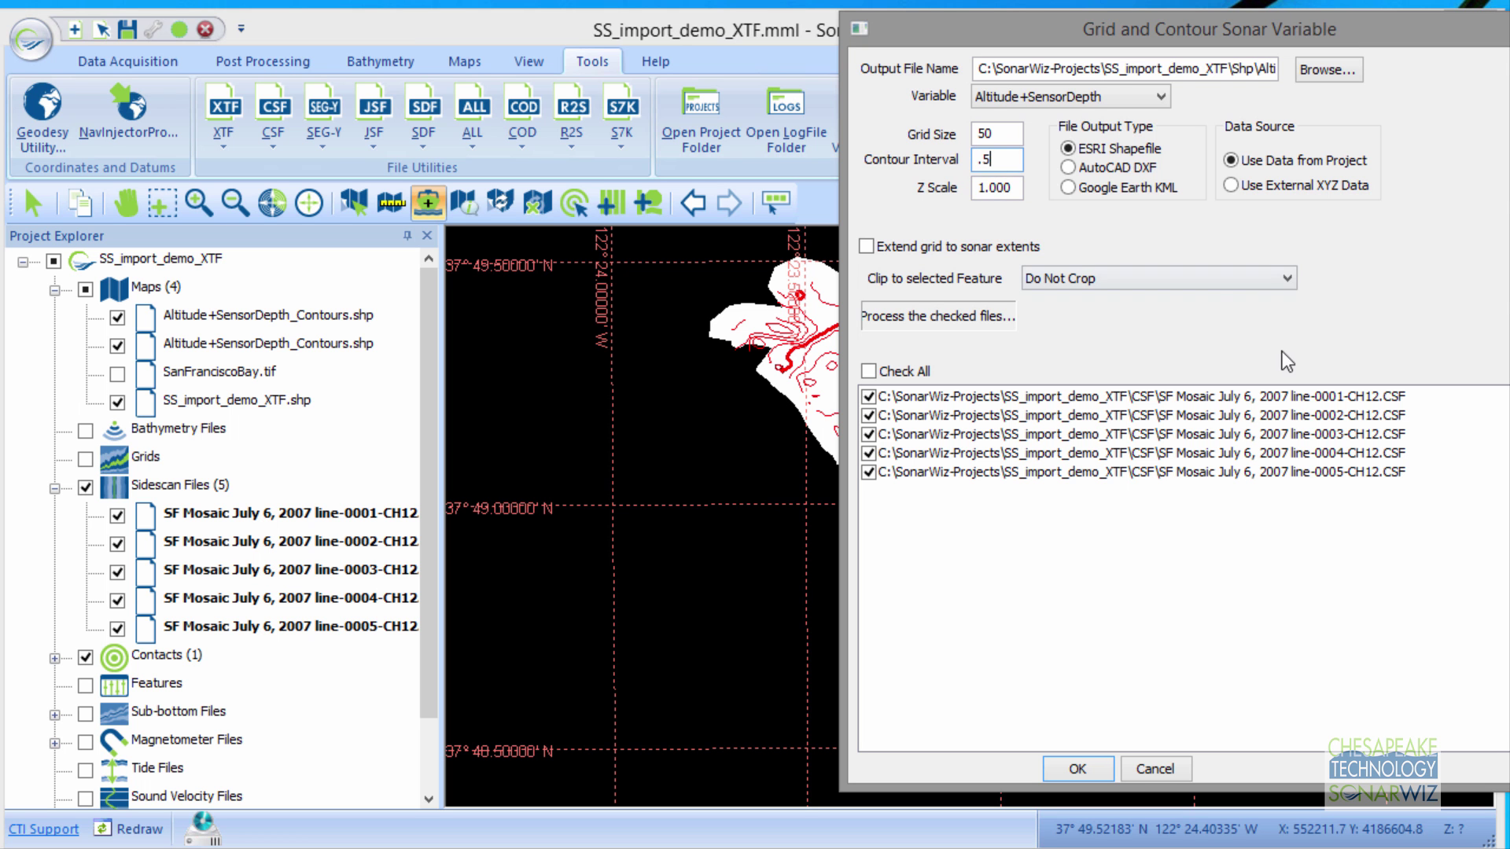
{"action": "left_click", "coordinate": [1076, 769]}
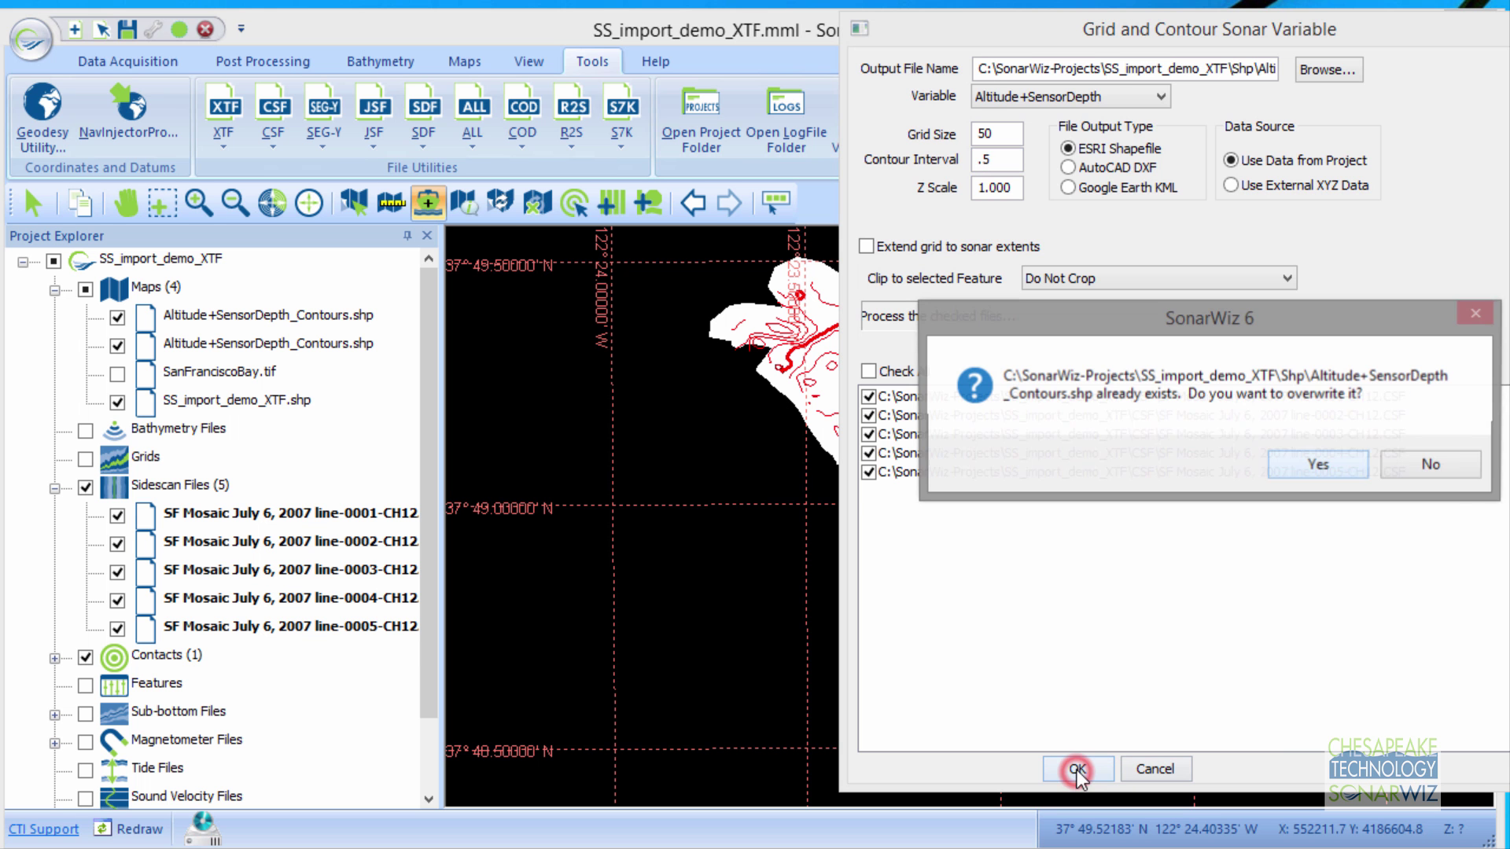
{"action": "left_click", "coordinate": [1355, 464]}
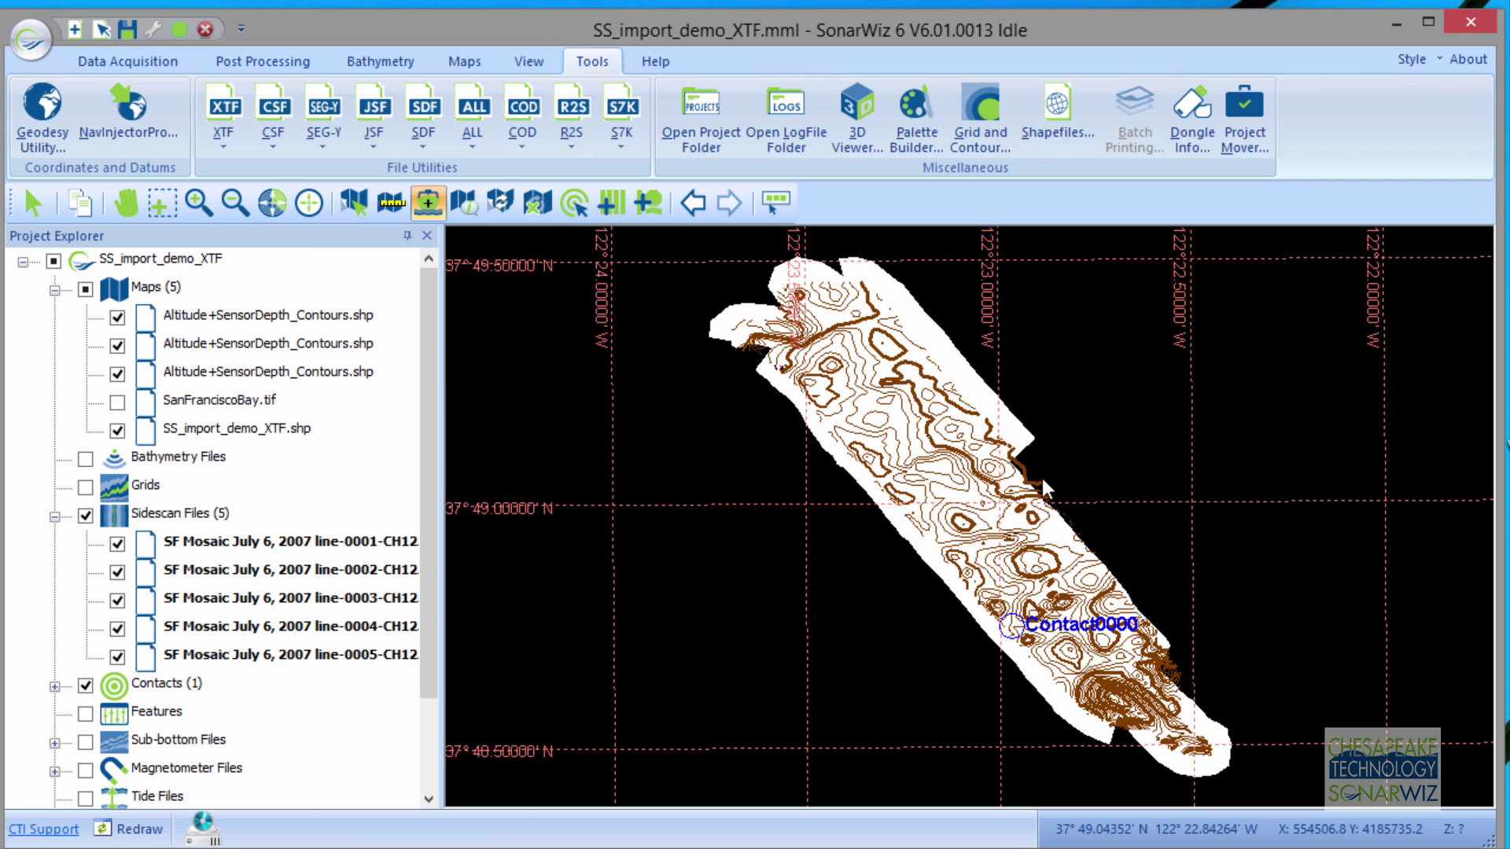
Hide the first two Altitude+SensorDepth_Contours.shp maps and set the third contour overlay's color to Red in the Reference Map Manager
{"action": "left_click", "coordinate": [118, 317]}
{"action": "left_click", "coordinate": [116, 346]}
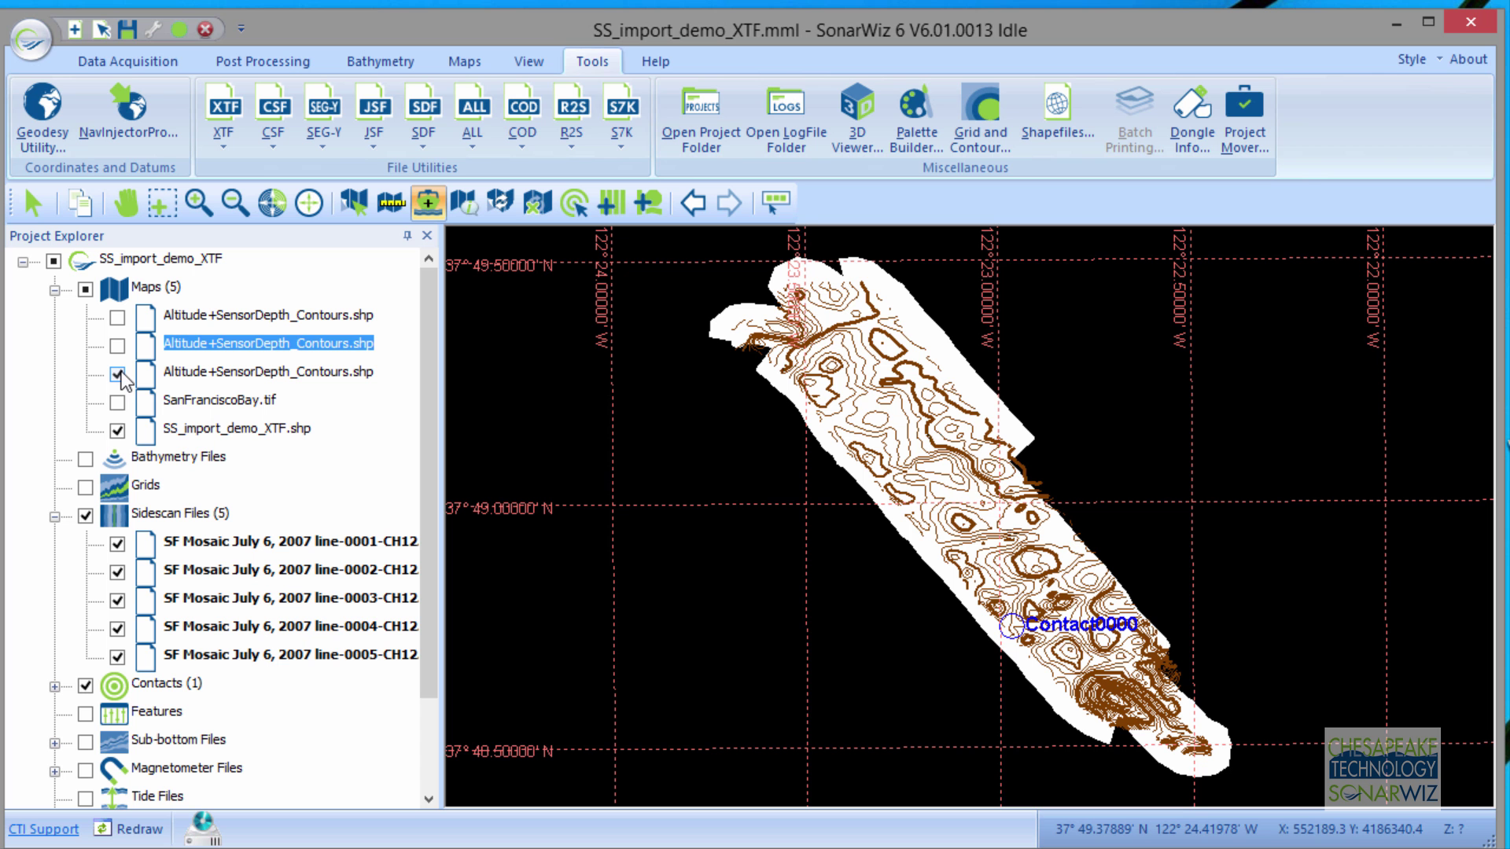
{"action": "left_click", "coordinate": [305, 378]}
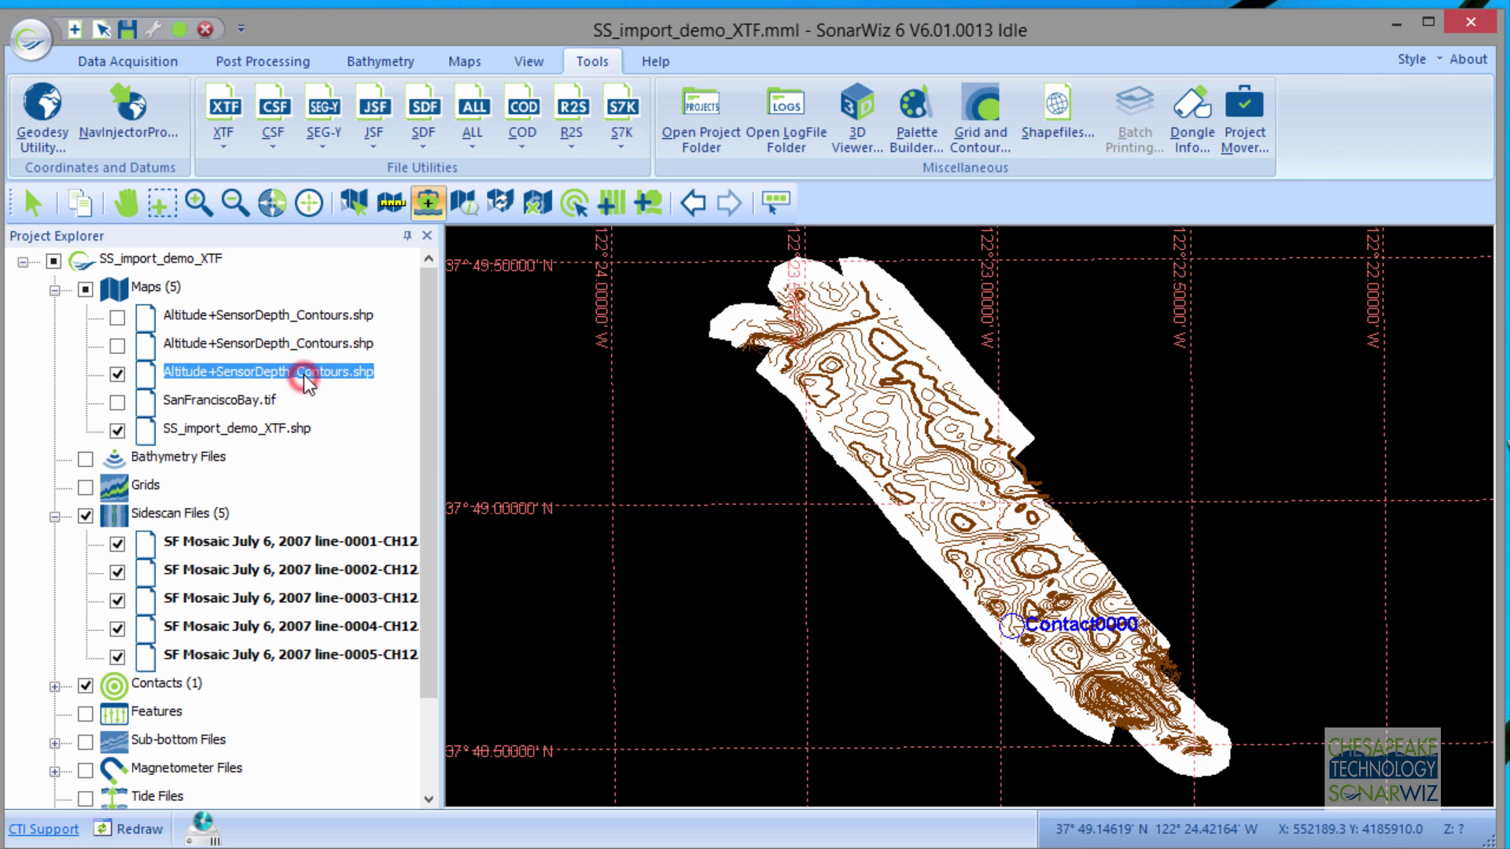
{"action": "right_click", "coordinate": [305, 379]}
{"action": "left_click", "coordinate": [399, 389]}
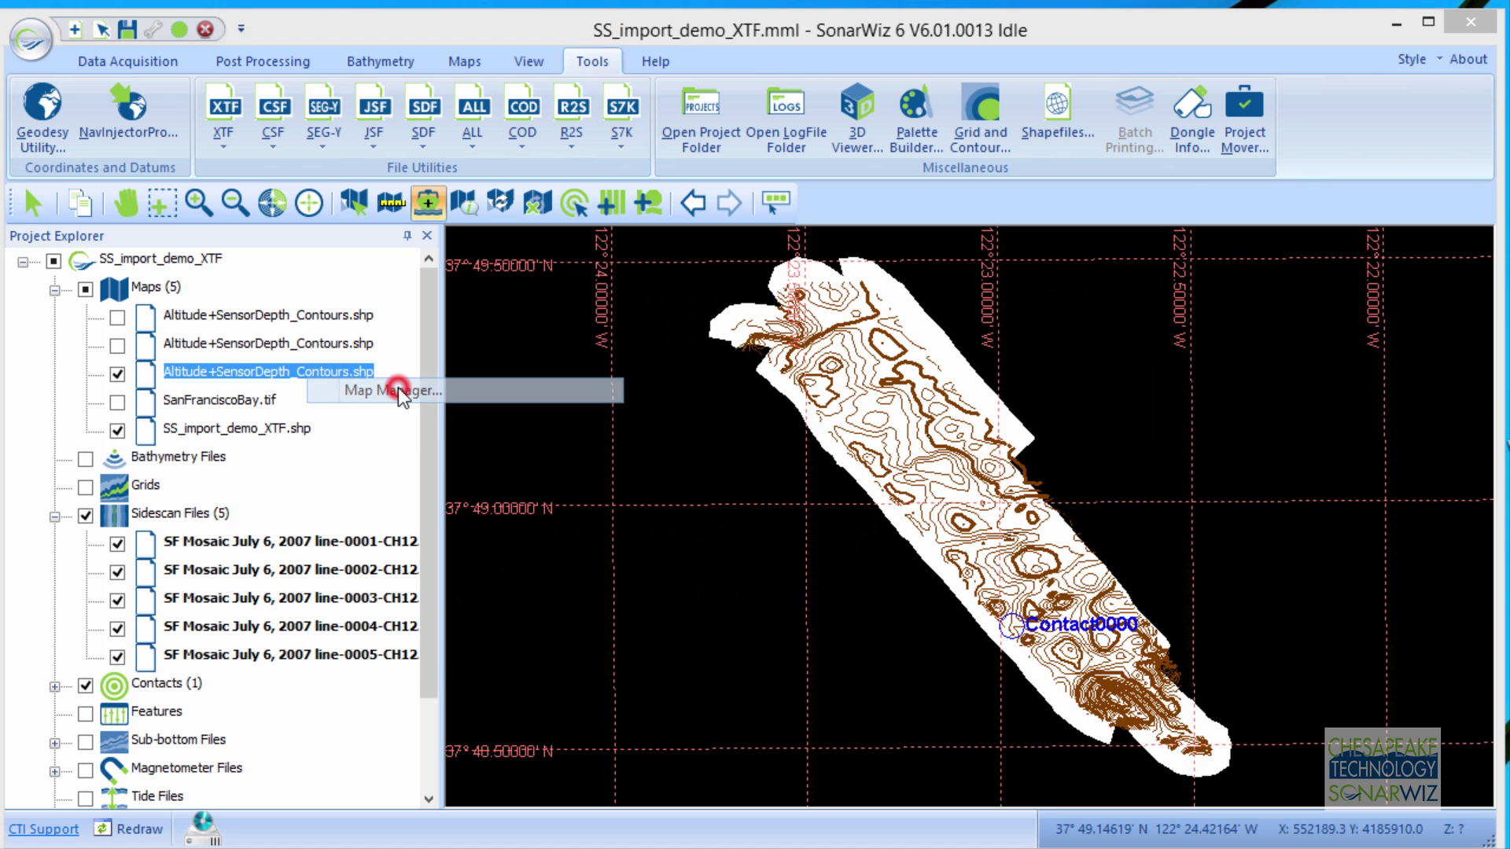
{"action": "left_click", "coordinate": [1106, 357]}
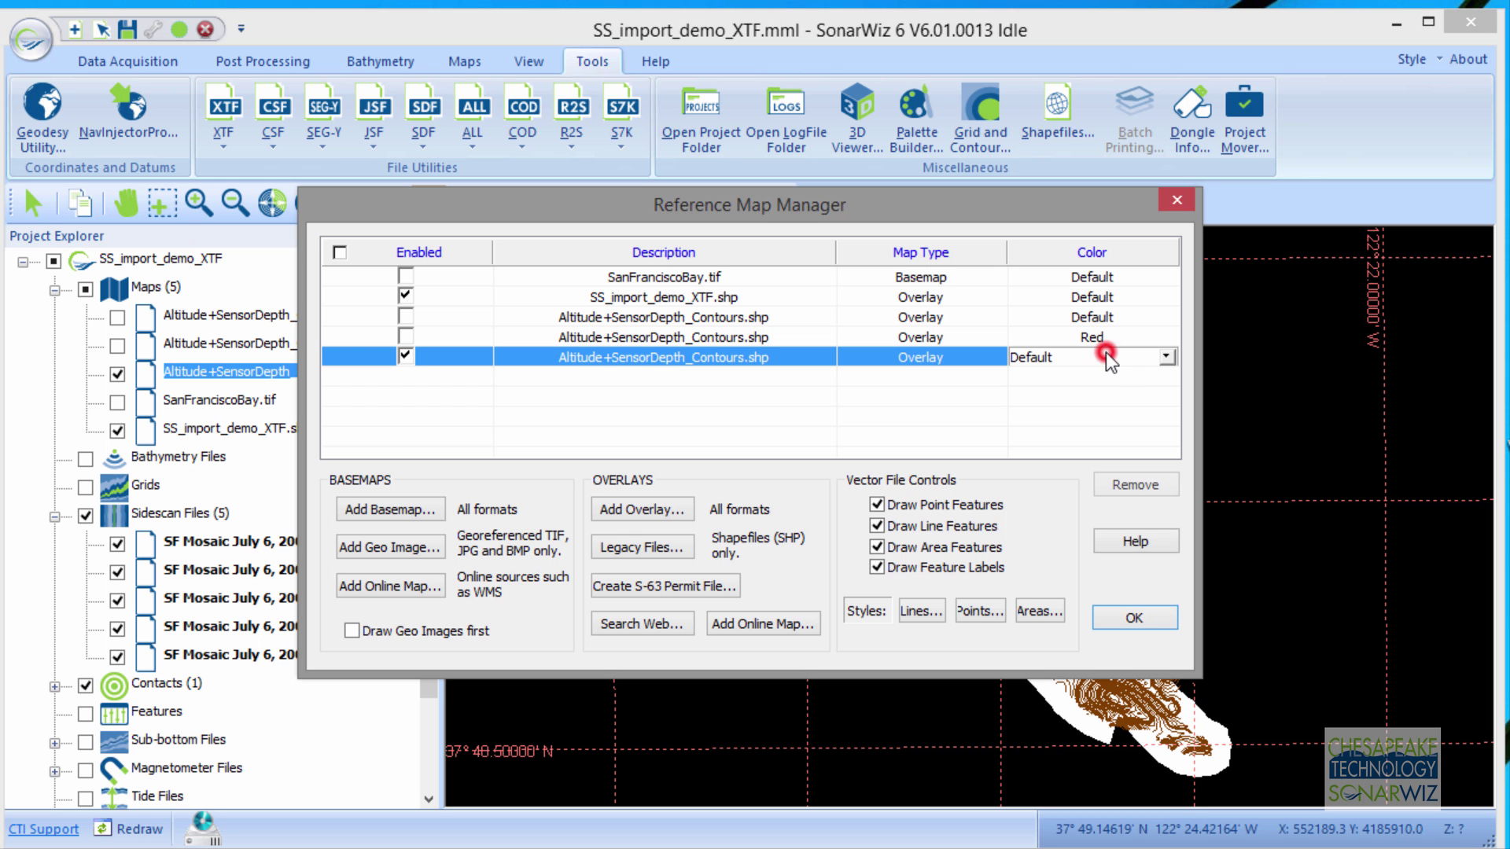
{"action": "left_click", "coordinate": [1167, 356]}
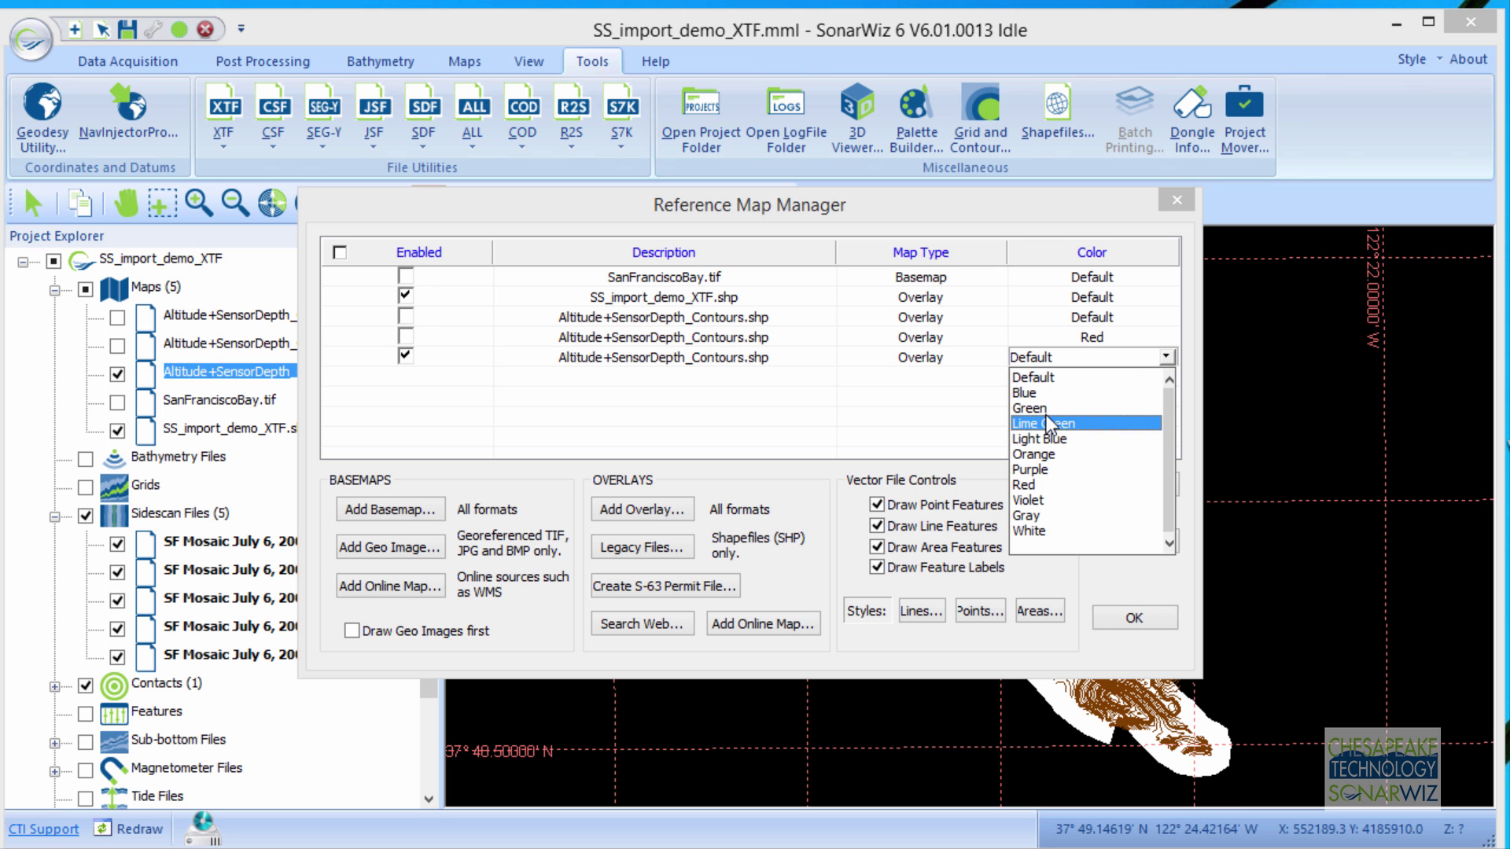
{"action": "left_click", "coordinate": [1033, 484]}
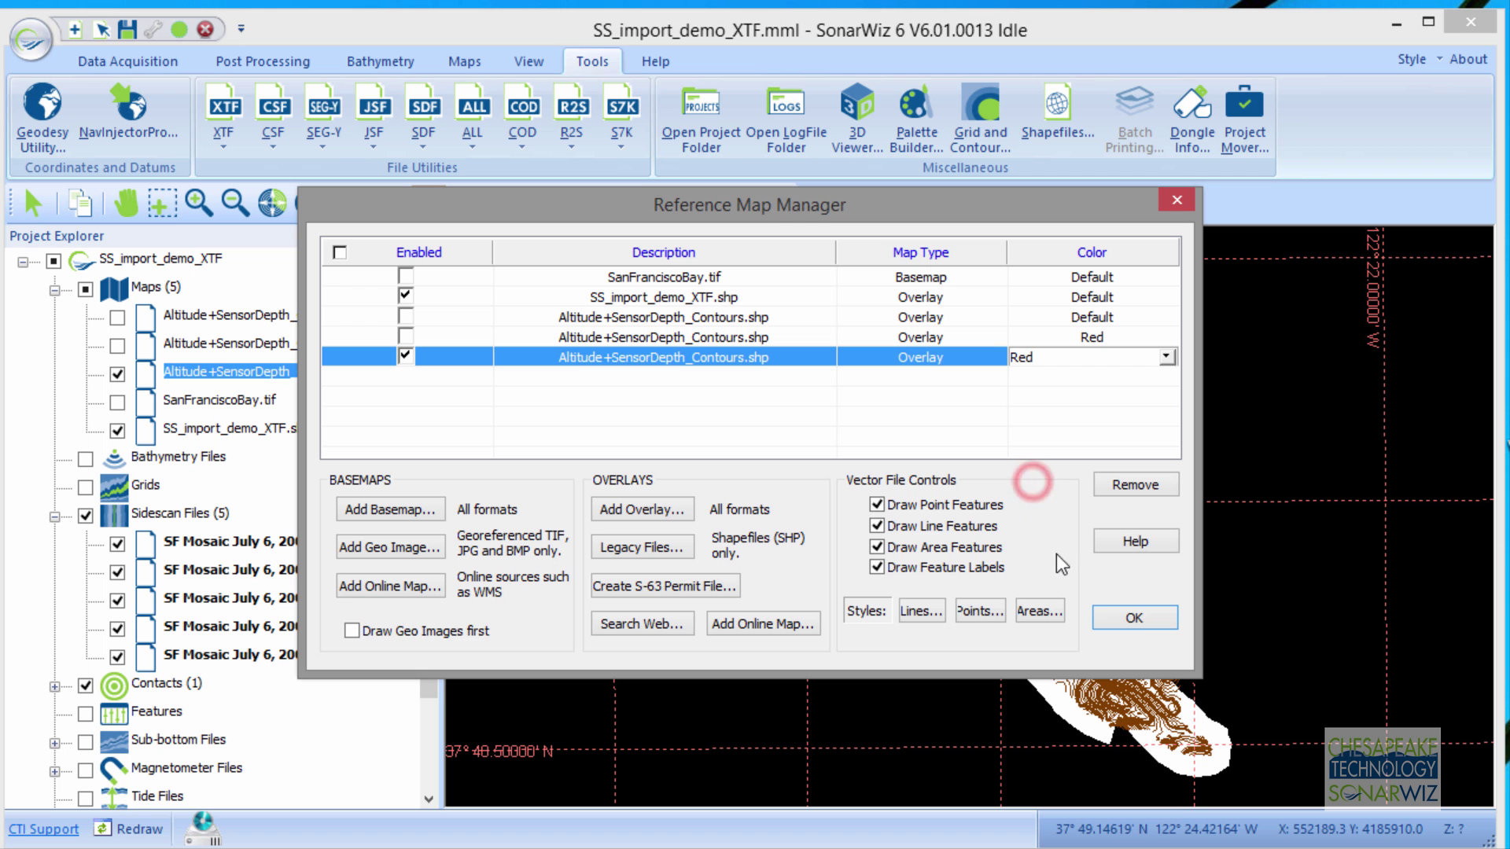
{"action": "left_click", "coordinate": [1136, 618]}
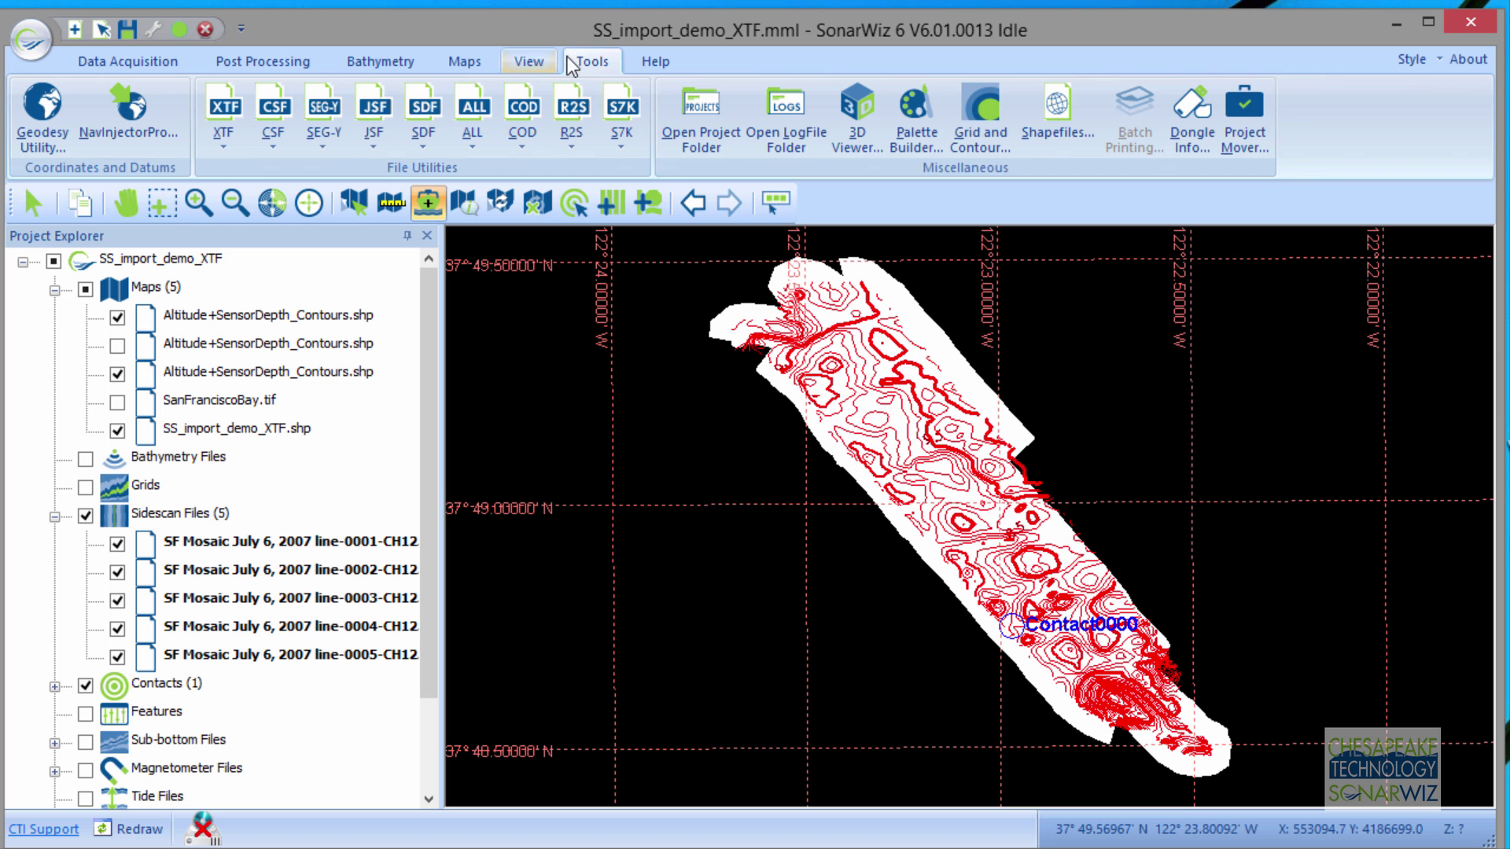
{"action": "left_click", "coordinate": [530, 67]}
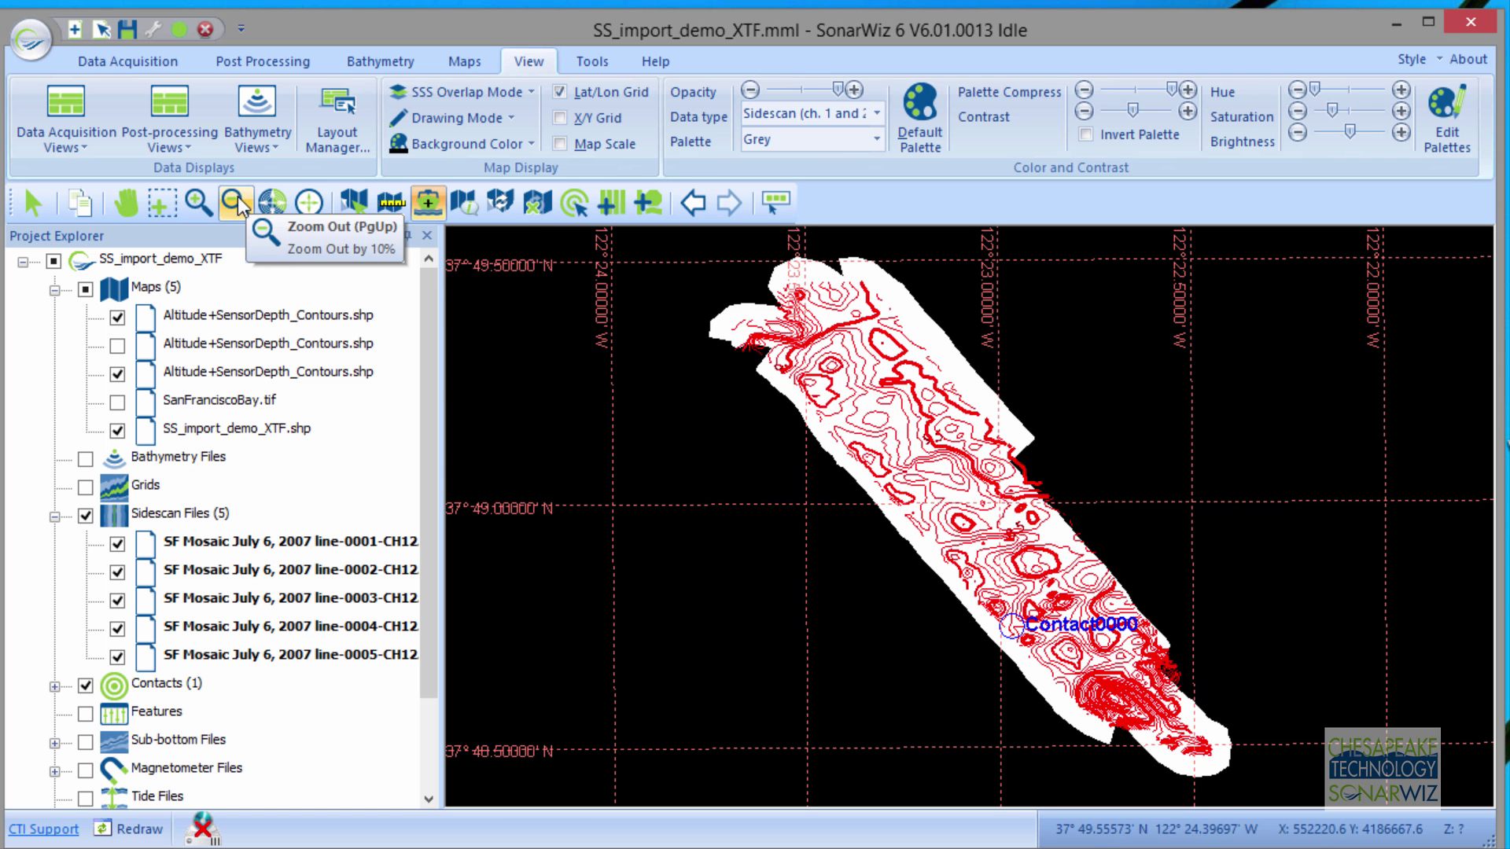
{"action": "left_click", "coordinate": [200, 203]}
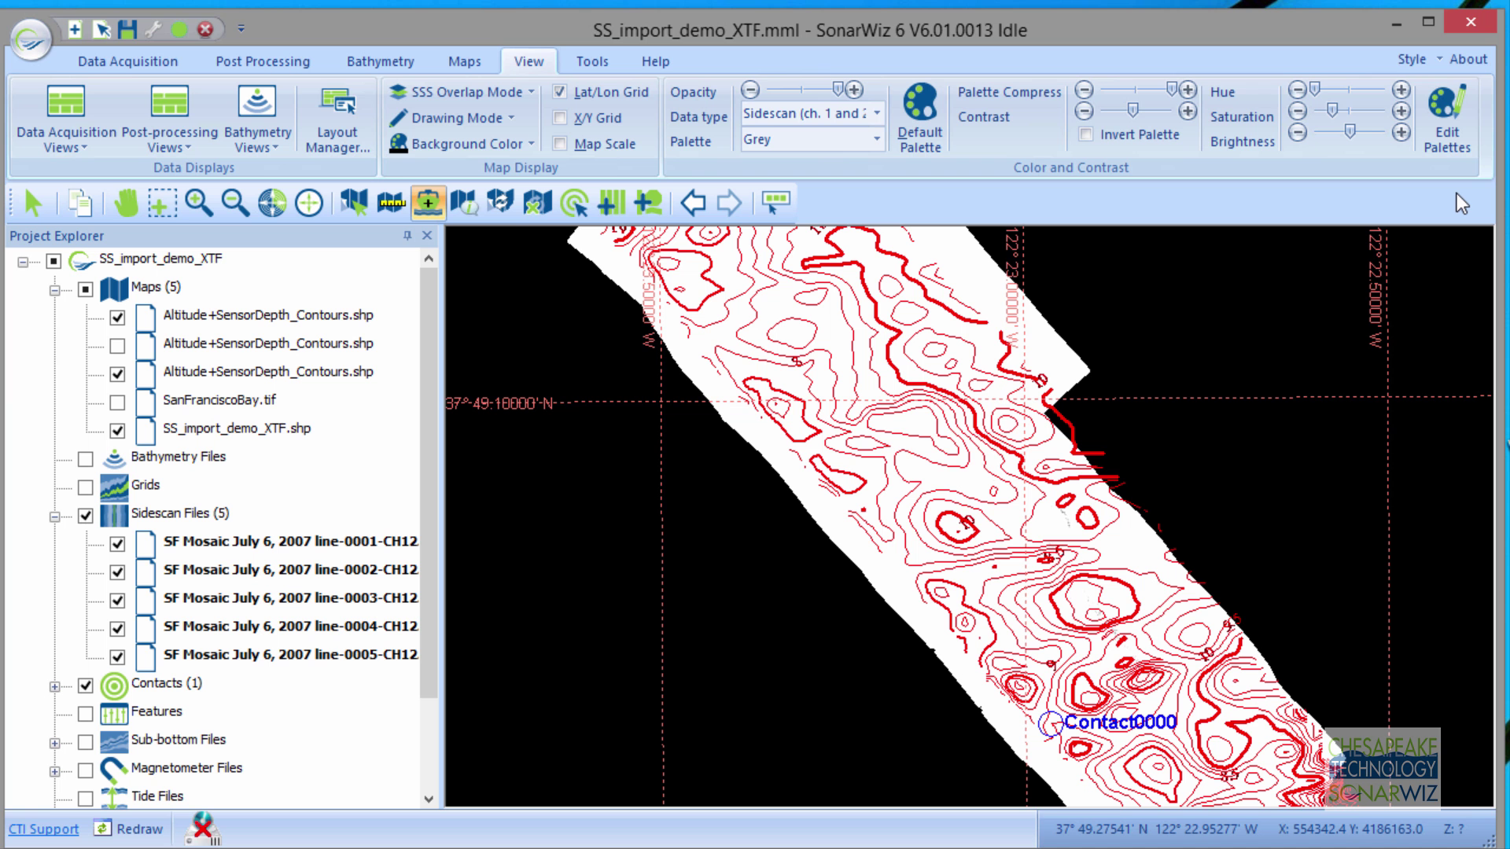
Switch from SonarWiz to File Explorer and browse to the SonarWiz-Projects folder on Local Disk (C:)
{"action": "left_click", "coordinate": [1403, 18]}
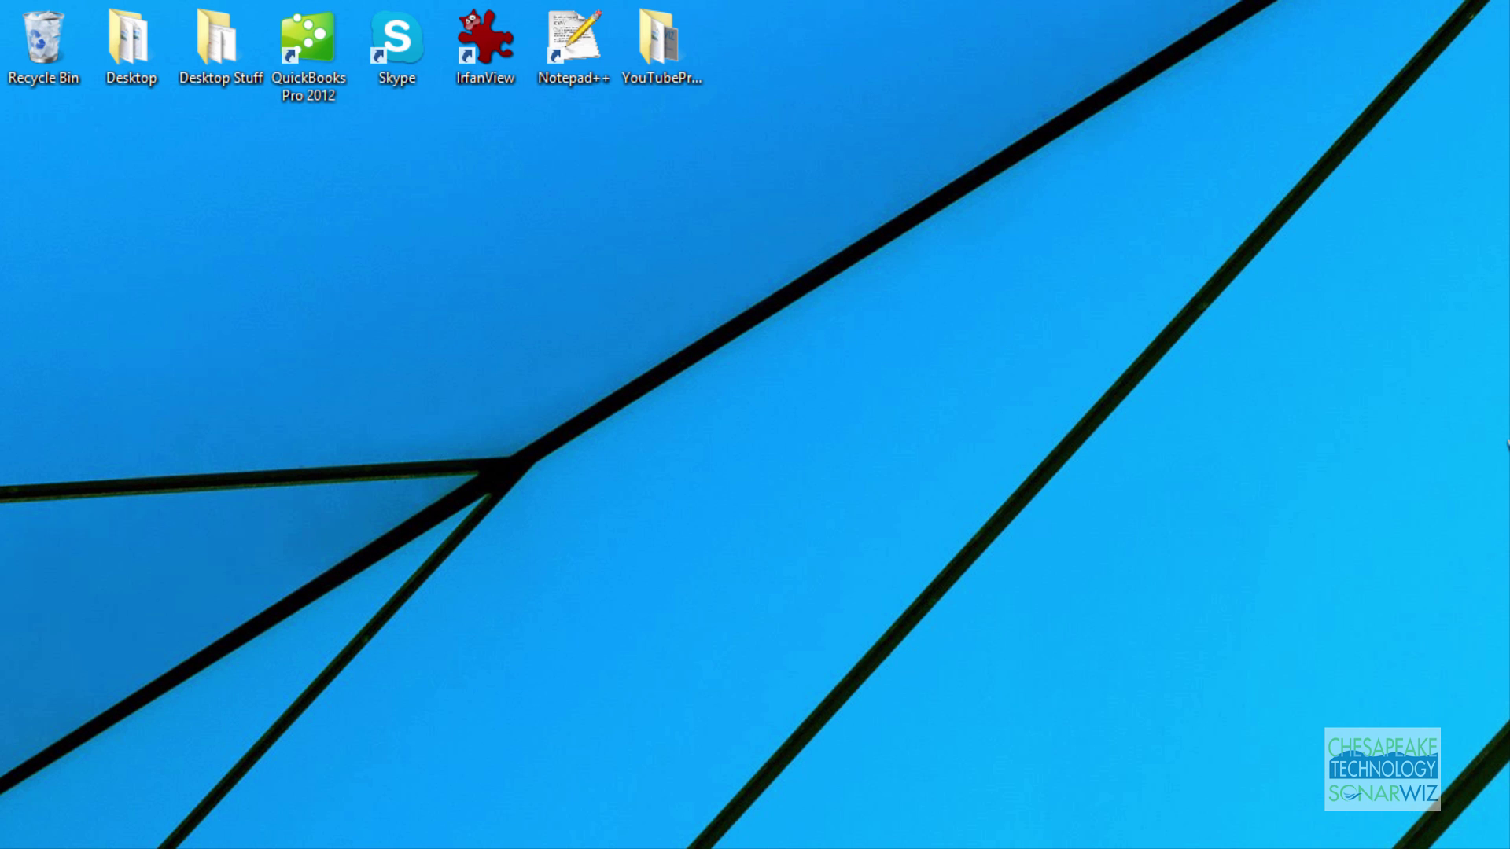
{"action": "key", "text": "alt+Tab"}
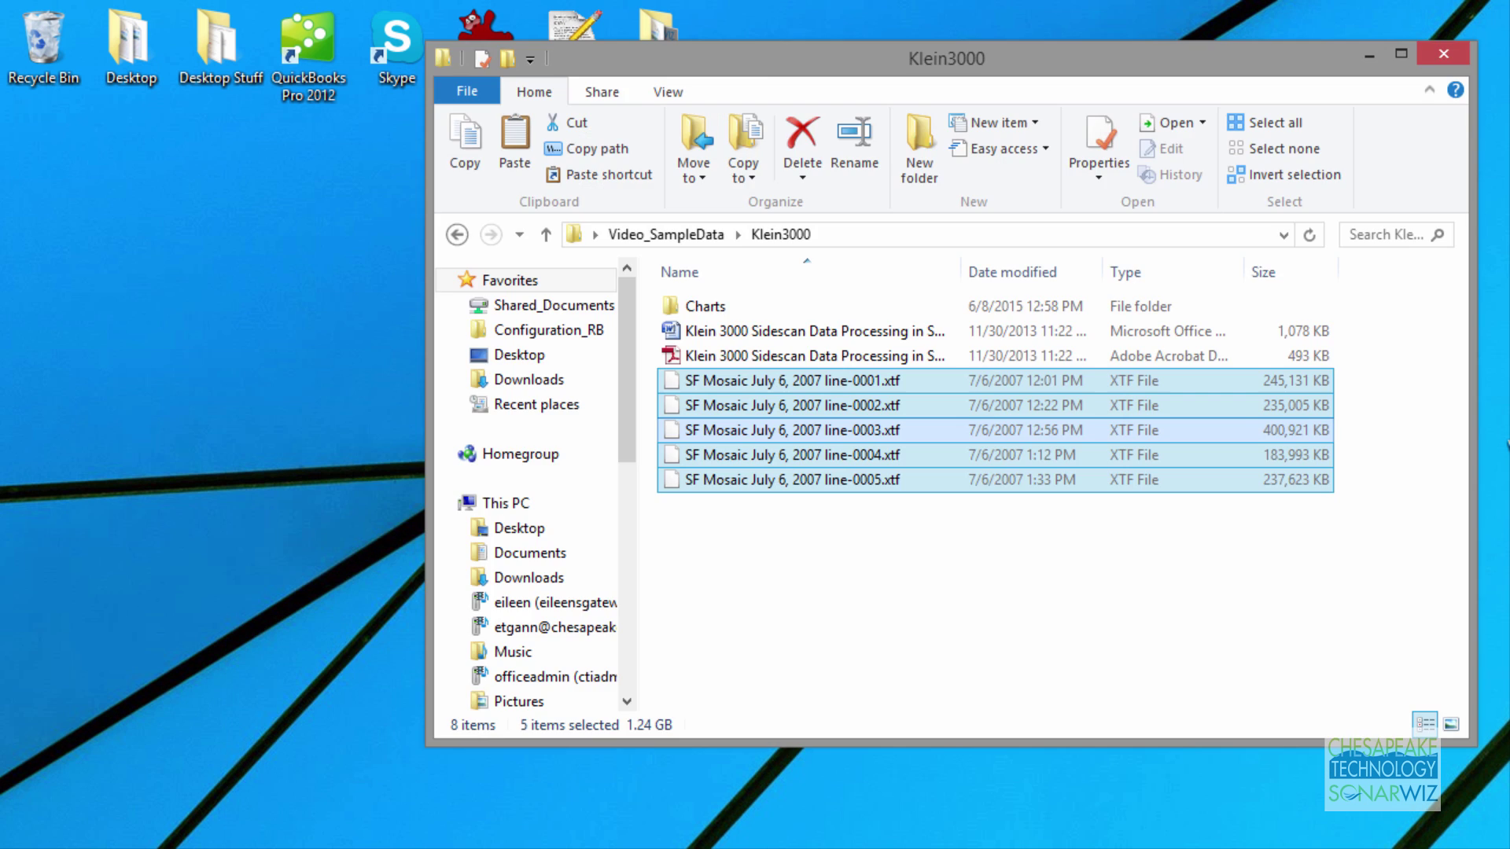
{"action": "left_click", "coordinate": [950, 568]}
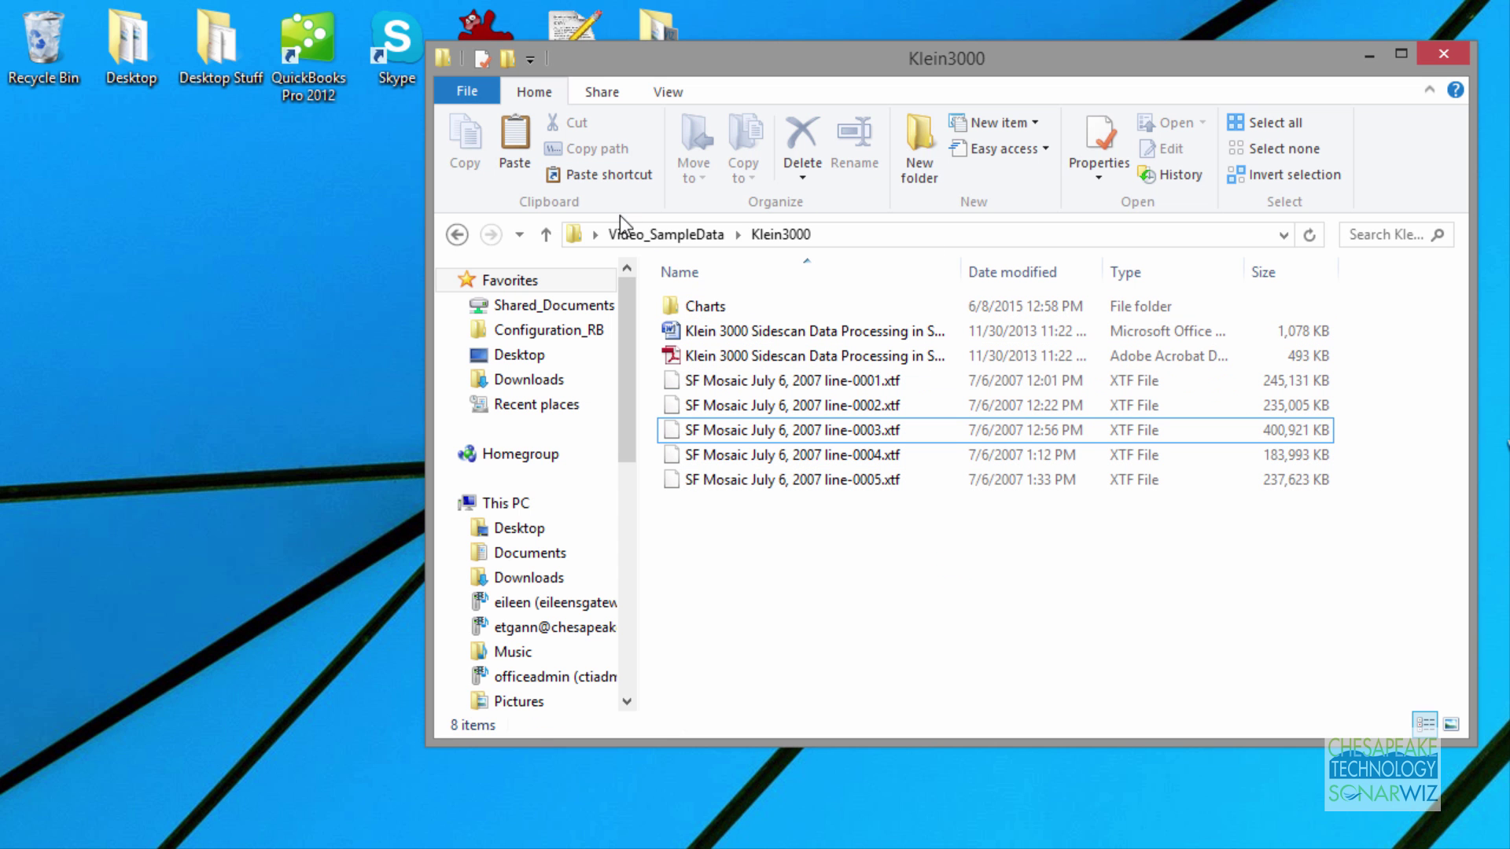
{"action": "left_click", "coordinate": [595, 234]}
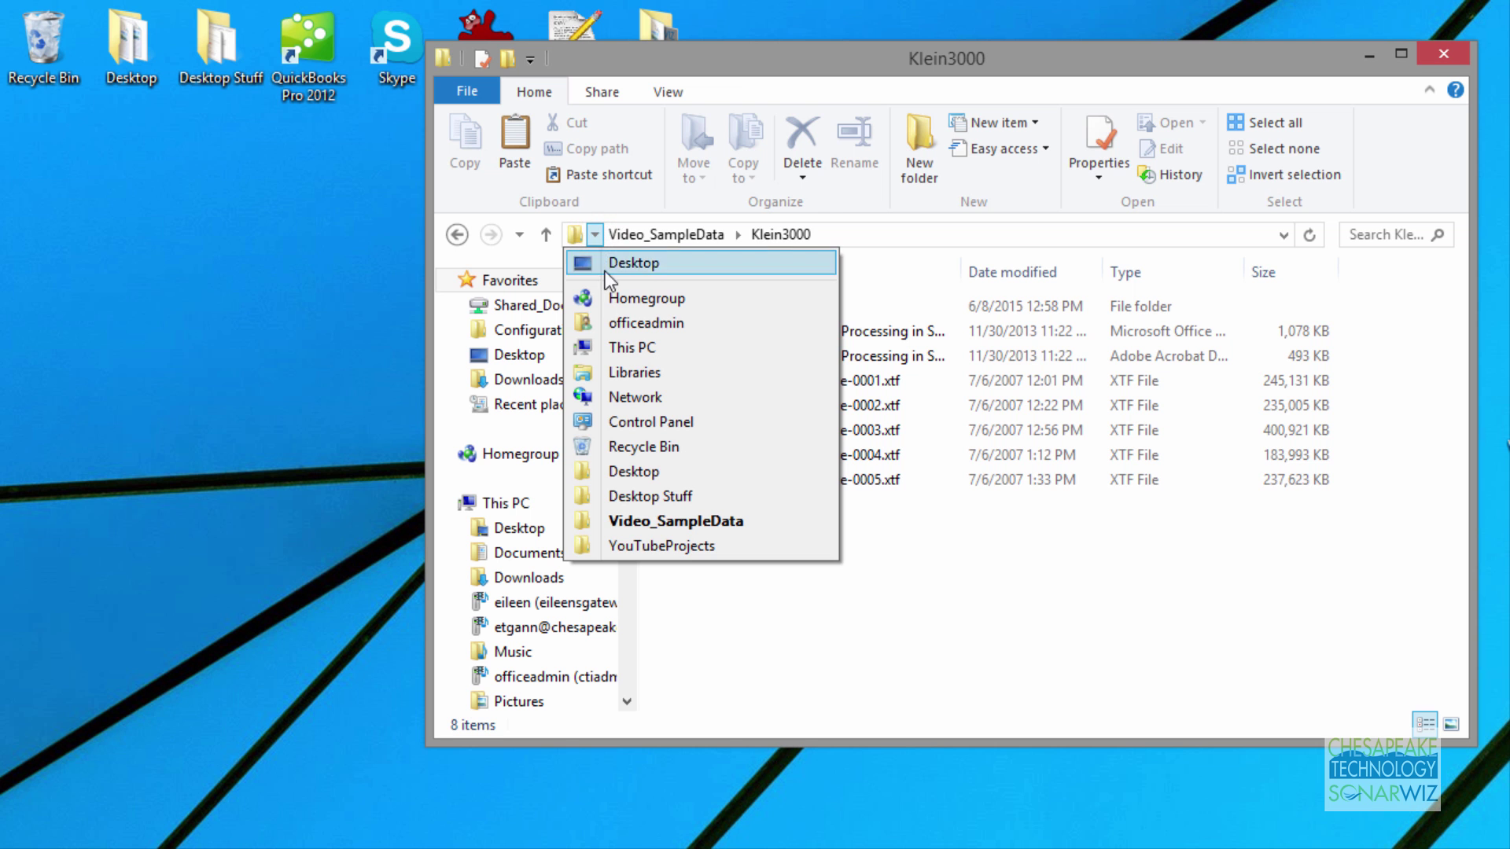
{"action": "left_click", "coordinate": [643, 347]}
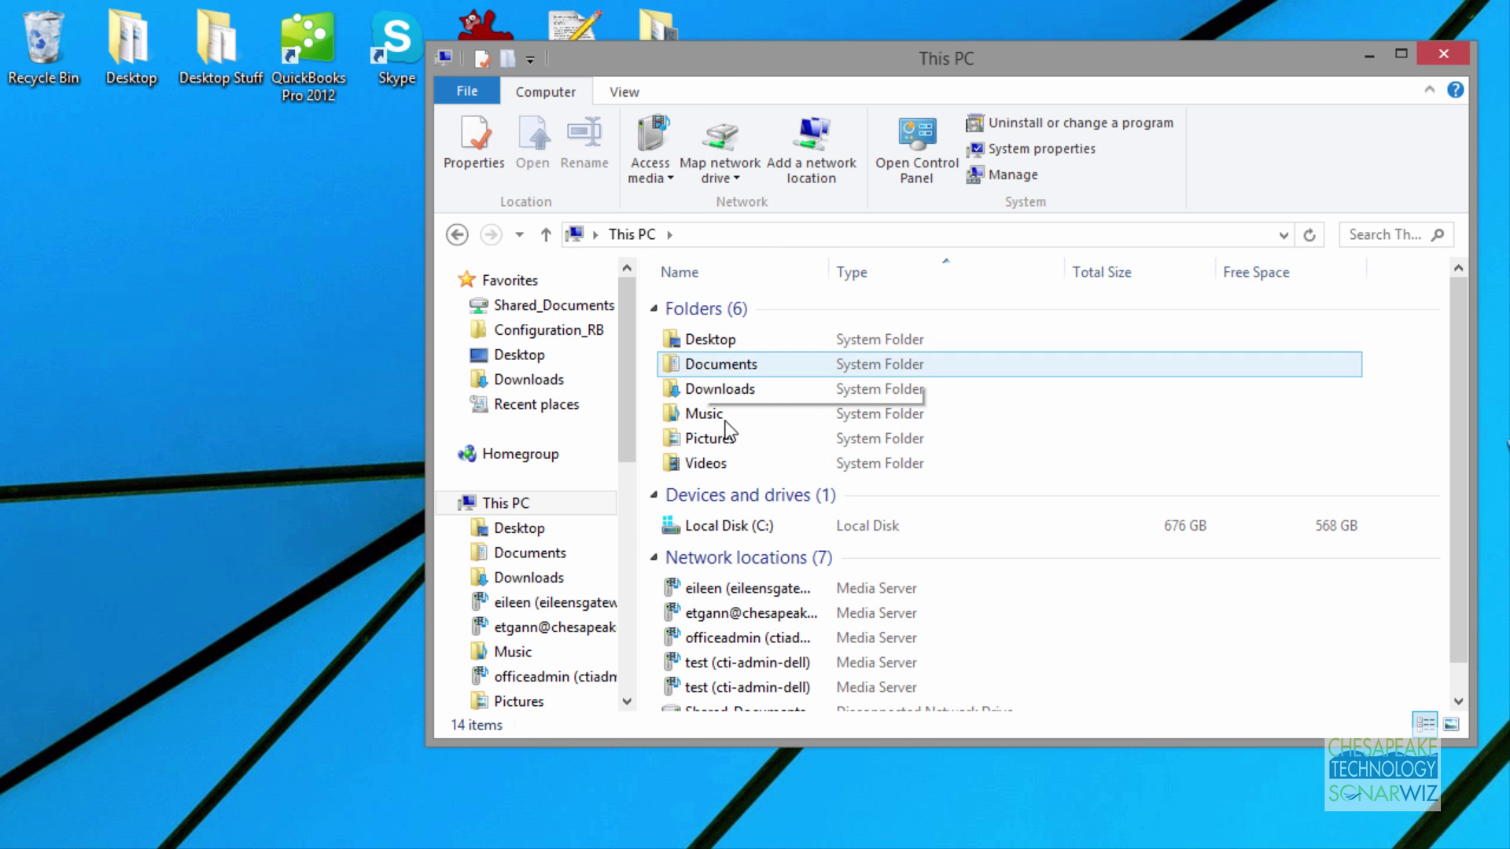
{"action": "double_click", "coordinate": [731, 525]}
{"action": "left_click", "coordinate": [735, 507]}
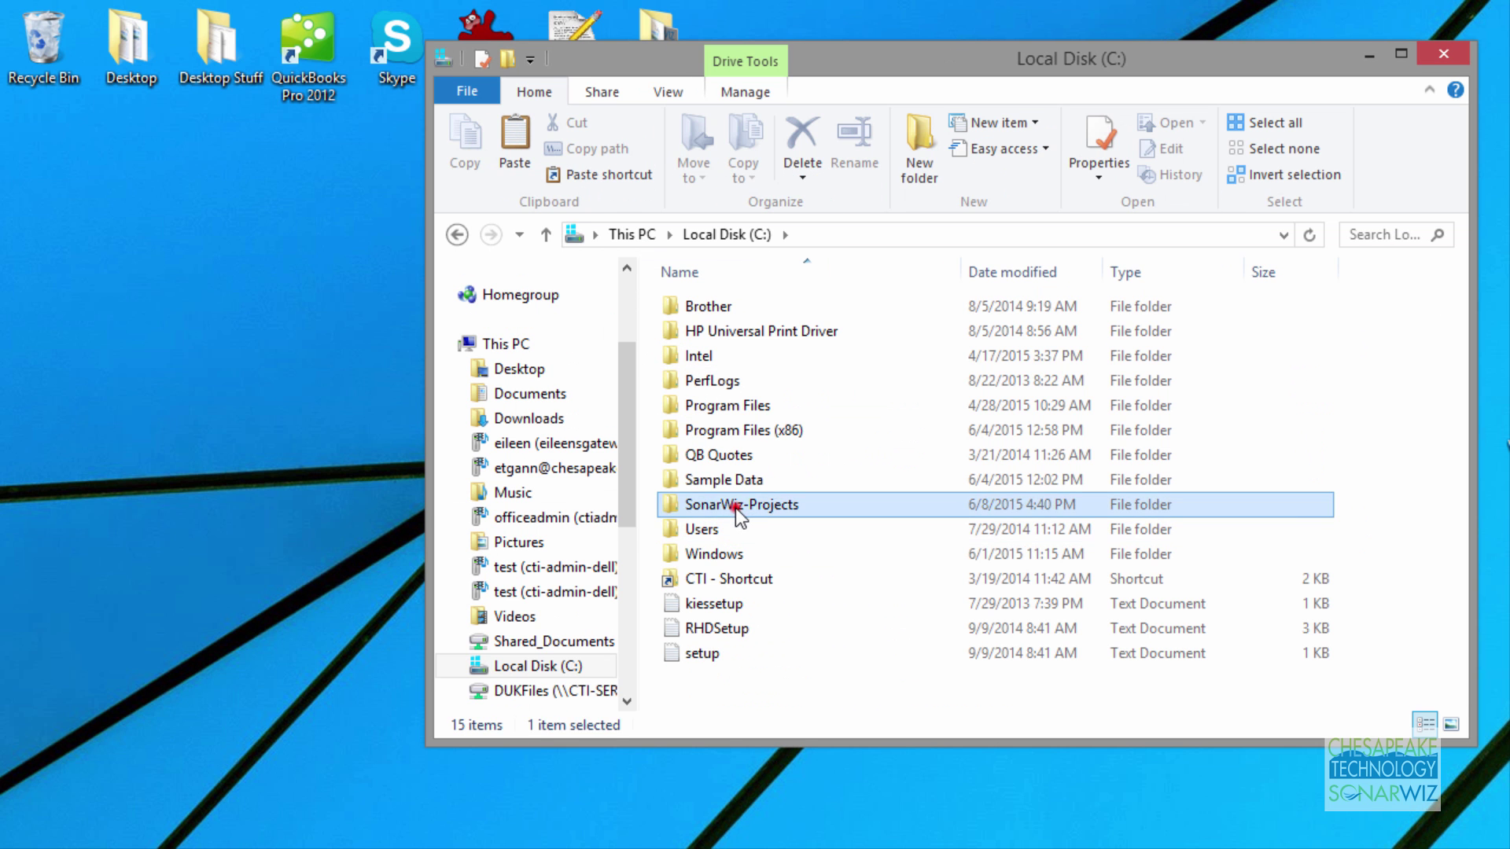
{"action": "double_click", "coordinate": [734, 508]}
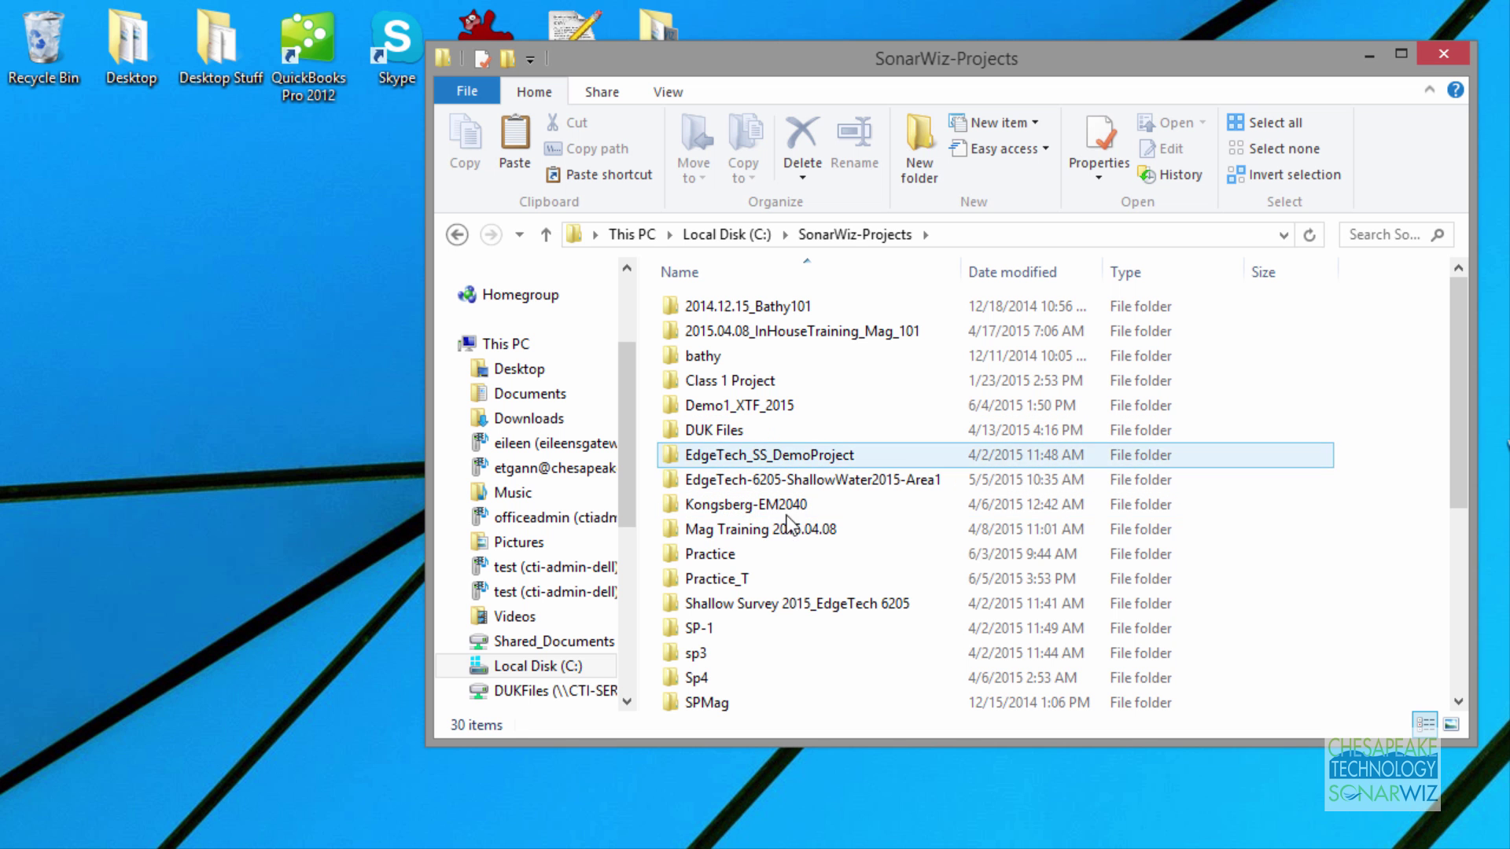
Examine the files in the CSF folder of the SS_import_demo_XTF project and close File Explorer to return to SonarWiz
{"action": "scroll", "coordinate": [771, 575], "scroll_direction": "down", "scroll_amount": 1}
{"action": "scroll", "coordinate": [761, 579], "scroll_direction": "down", "scroll_amount": 1}
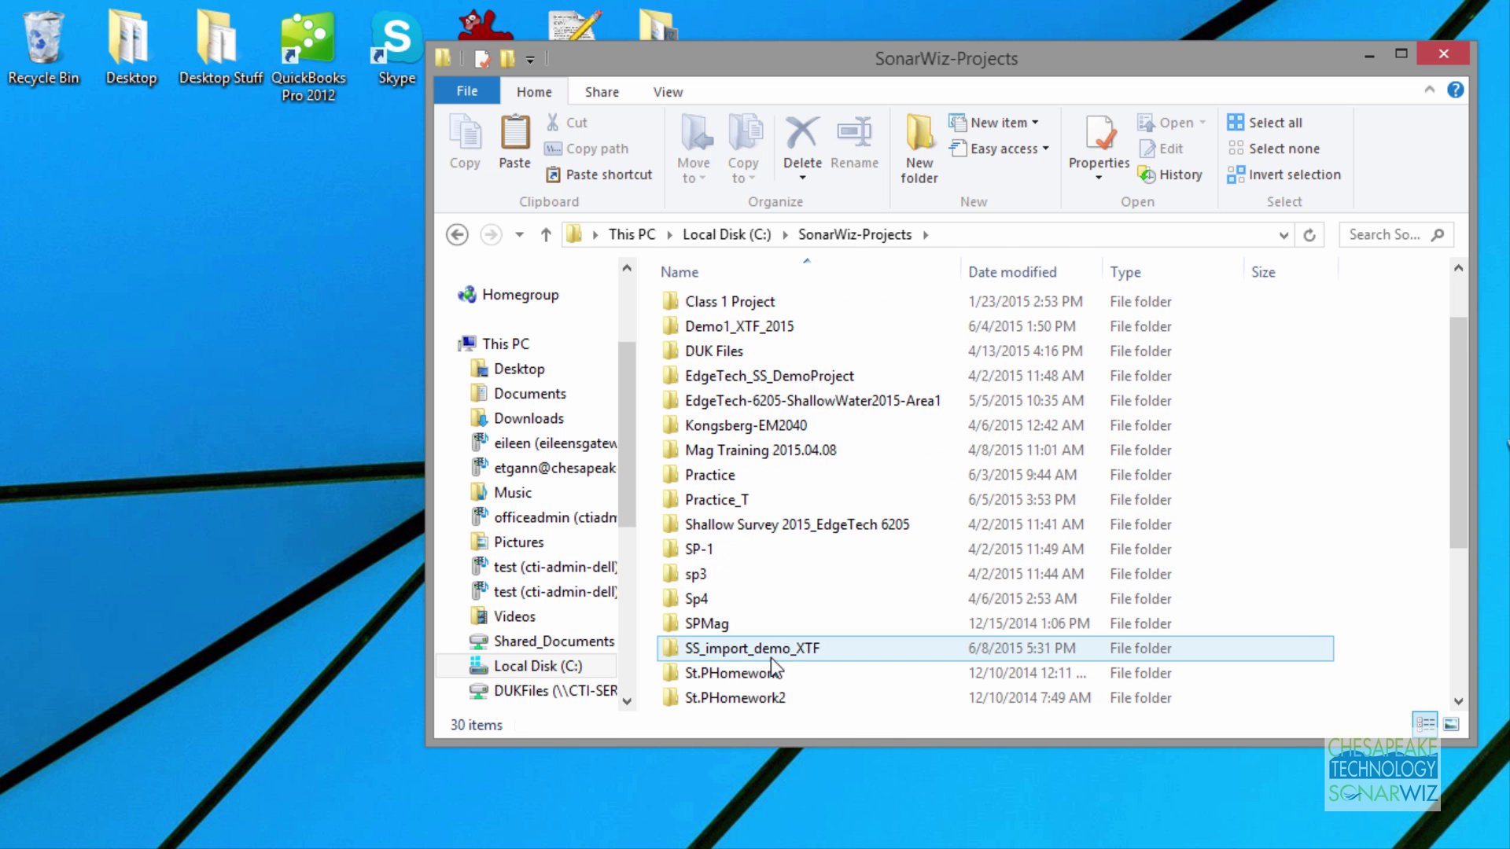
{"action": "double_click", "coordinate": [770, 657]}
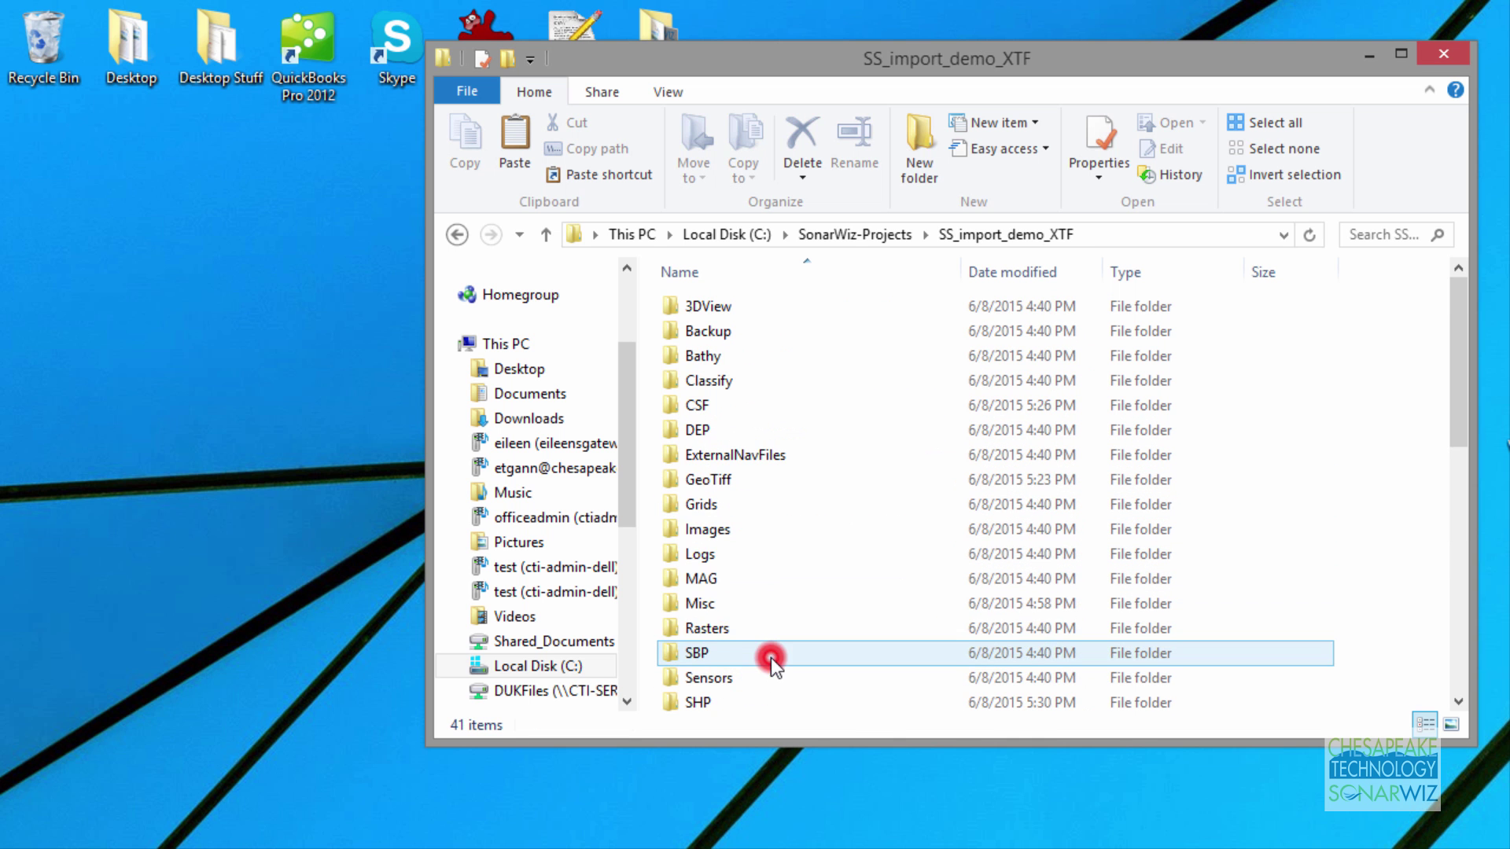
{"action": "double_click", "coordinate": [699, 405]}
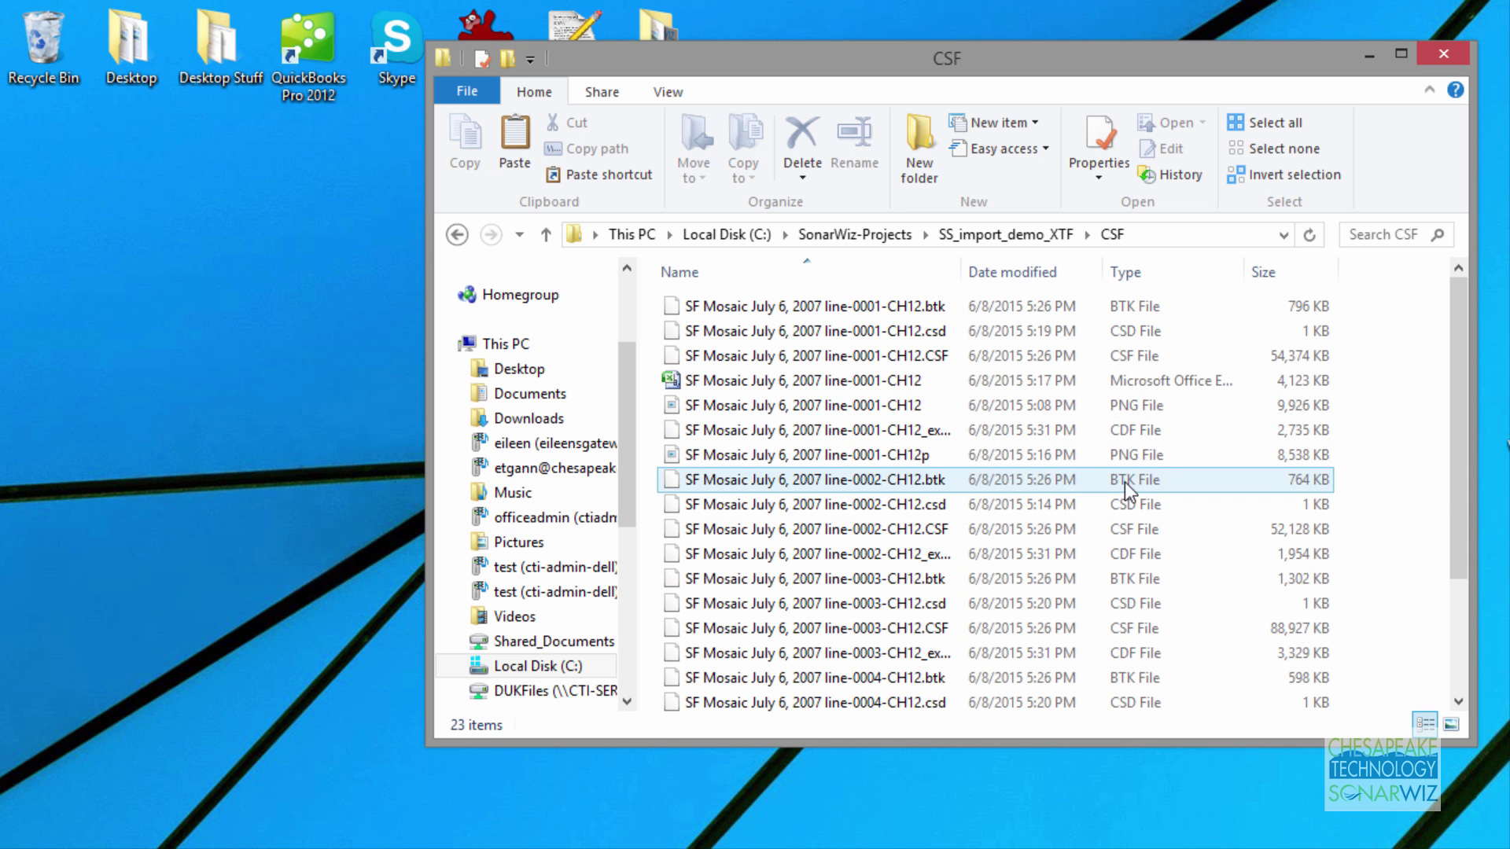
{"action": "scroll", "coordinate": [1095, 519], "scroll_direction": "down", "scroll_amount": 1}
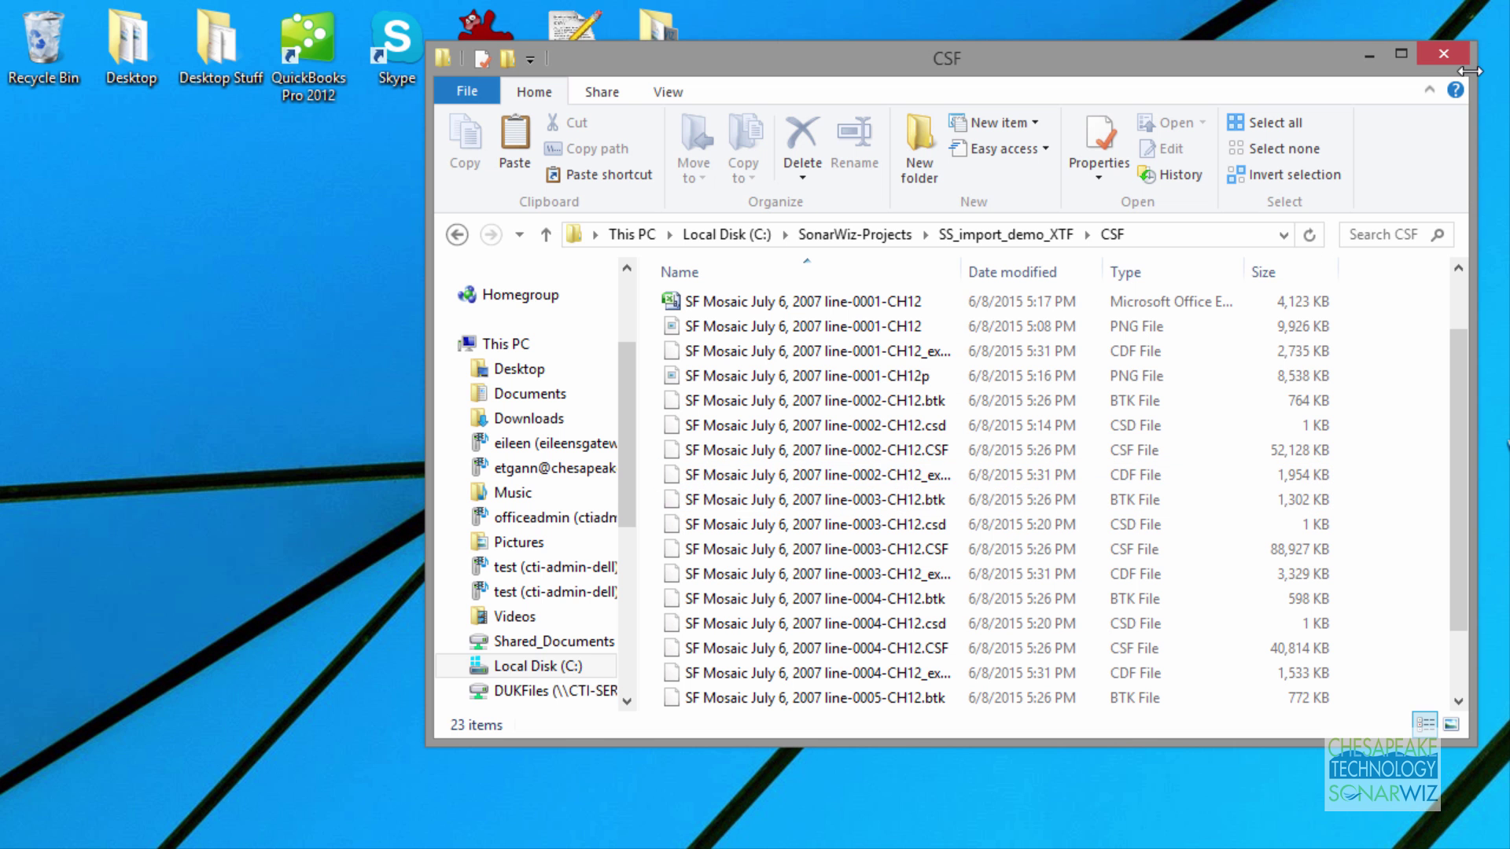
{"action": "left_click", "coordinate": [1443, 53]}
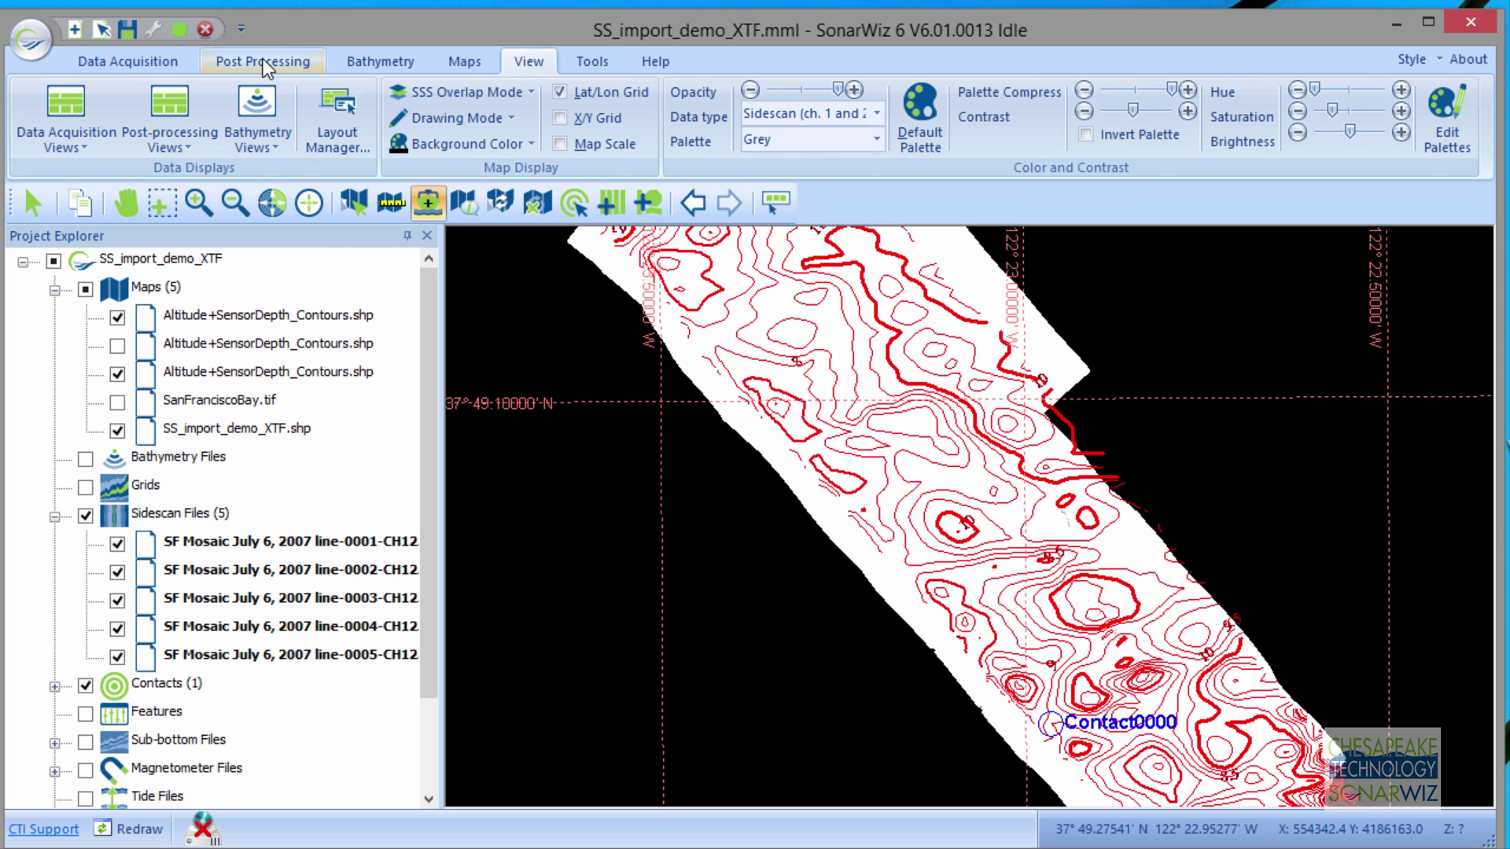
Import the sidescan file SF Mosaic July 6, 2007 line-0001.xtf using Channels 3 and 4
{"action": "left_click", "coordinate": [228, 63]}
{"action": "left_click", "coordinate": [88, 122]}
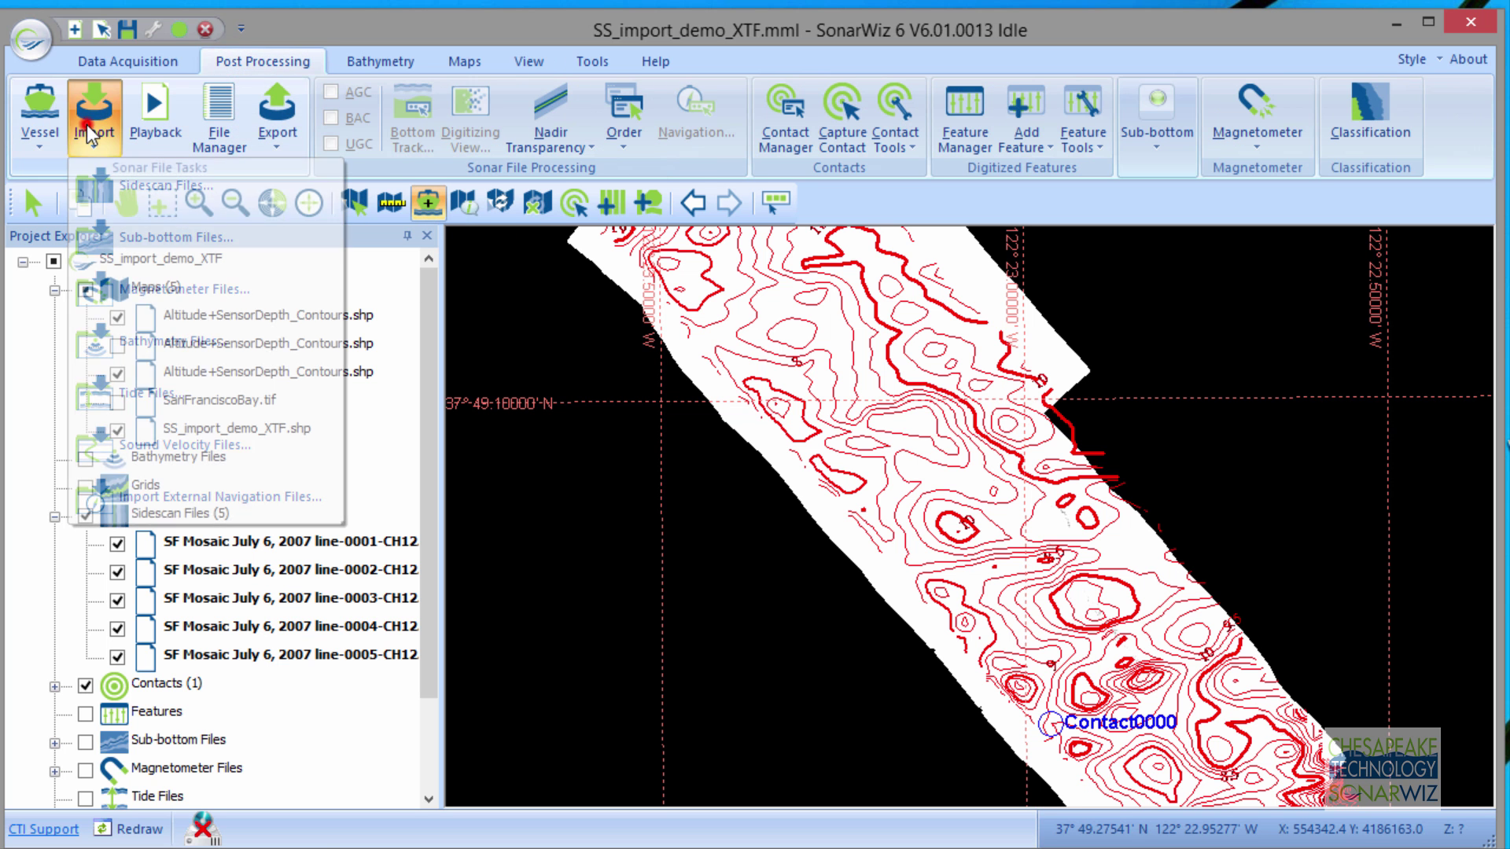
{"action": "left_click", "coordinate": [162, 184]}
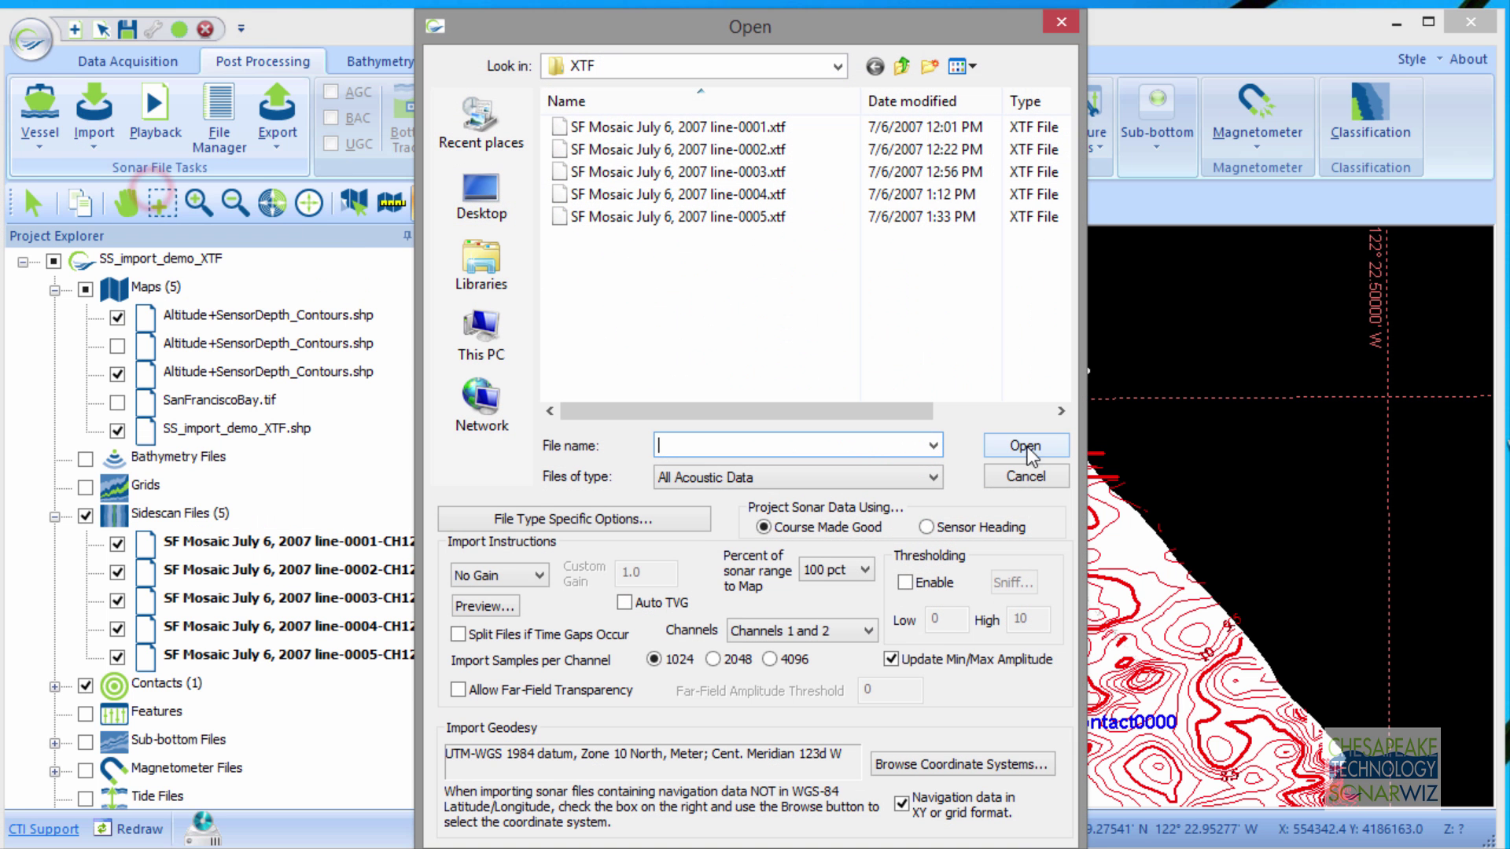
{"action": "left_click", "coordinate": [869, 632]}
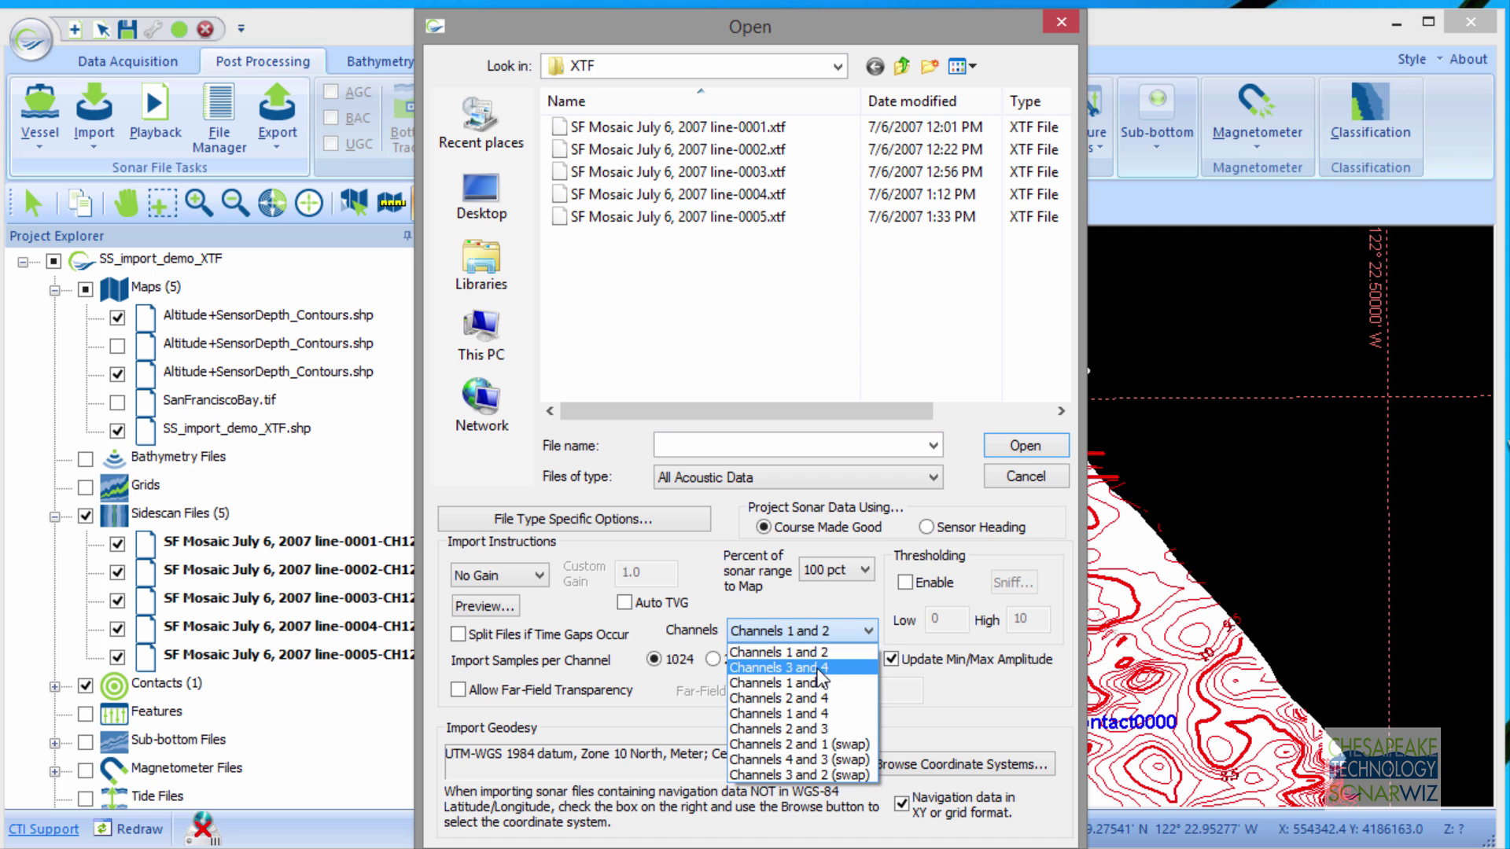
{"action": "left_click", "coordinate": [818, 668]}
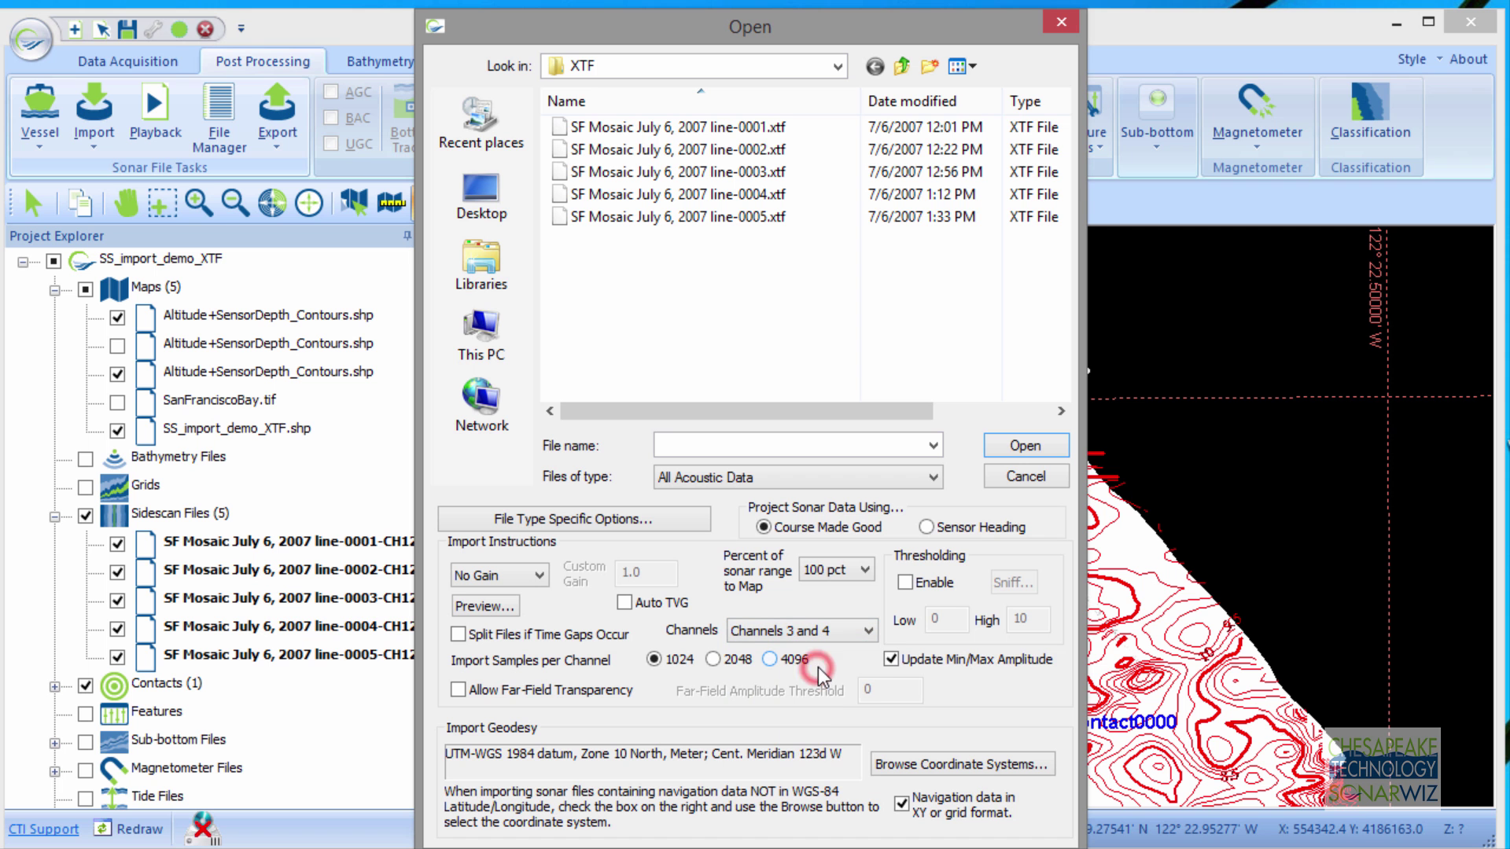
{"action": "left_click", "coordinate": [709, 127]}
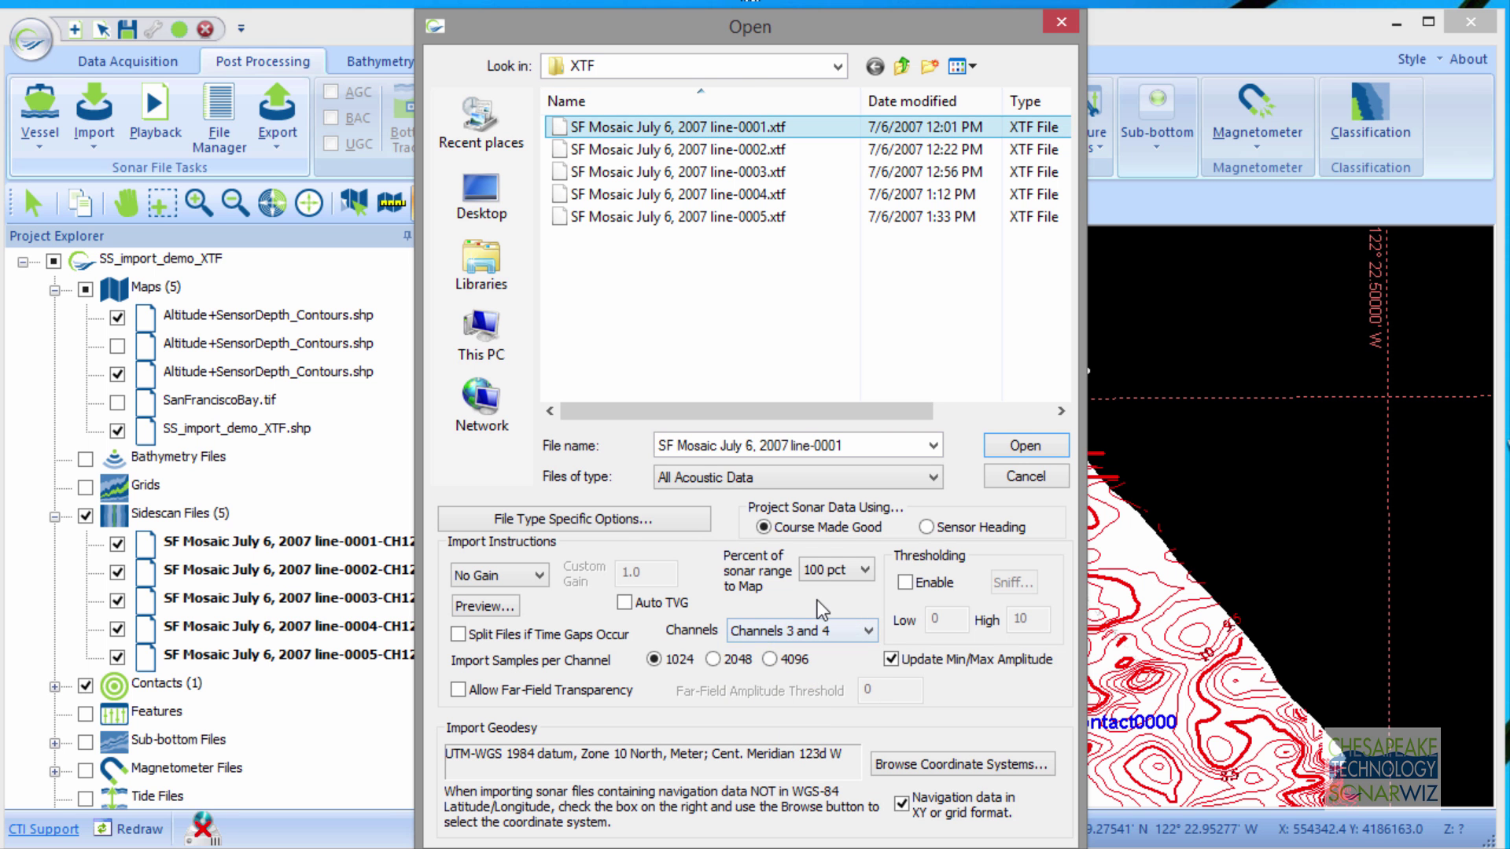
{"action": "left_click", "coordinate": [1035, 446]}
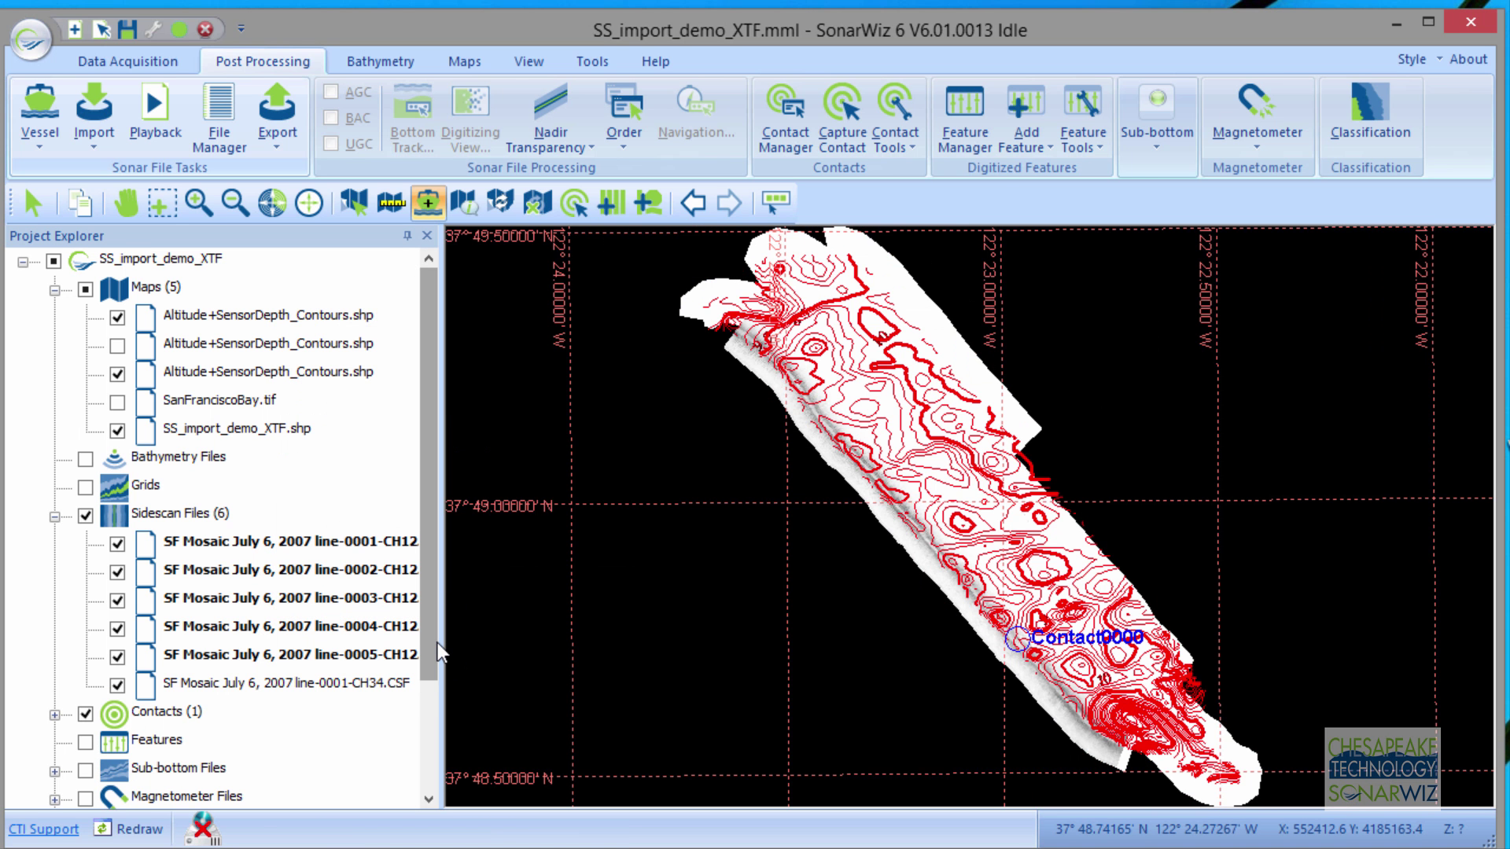
Widen the Project Explorer to show full file names and hide the five CH12 sidescan files
{"action": "left_click_drag", "start_coordinate": [438, 638], "coordinate": [508, 623]}
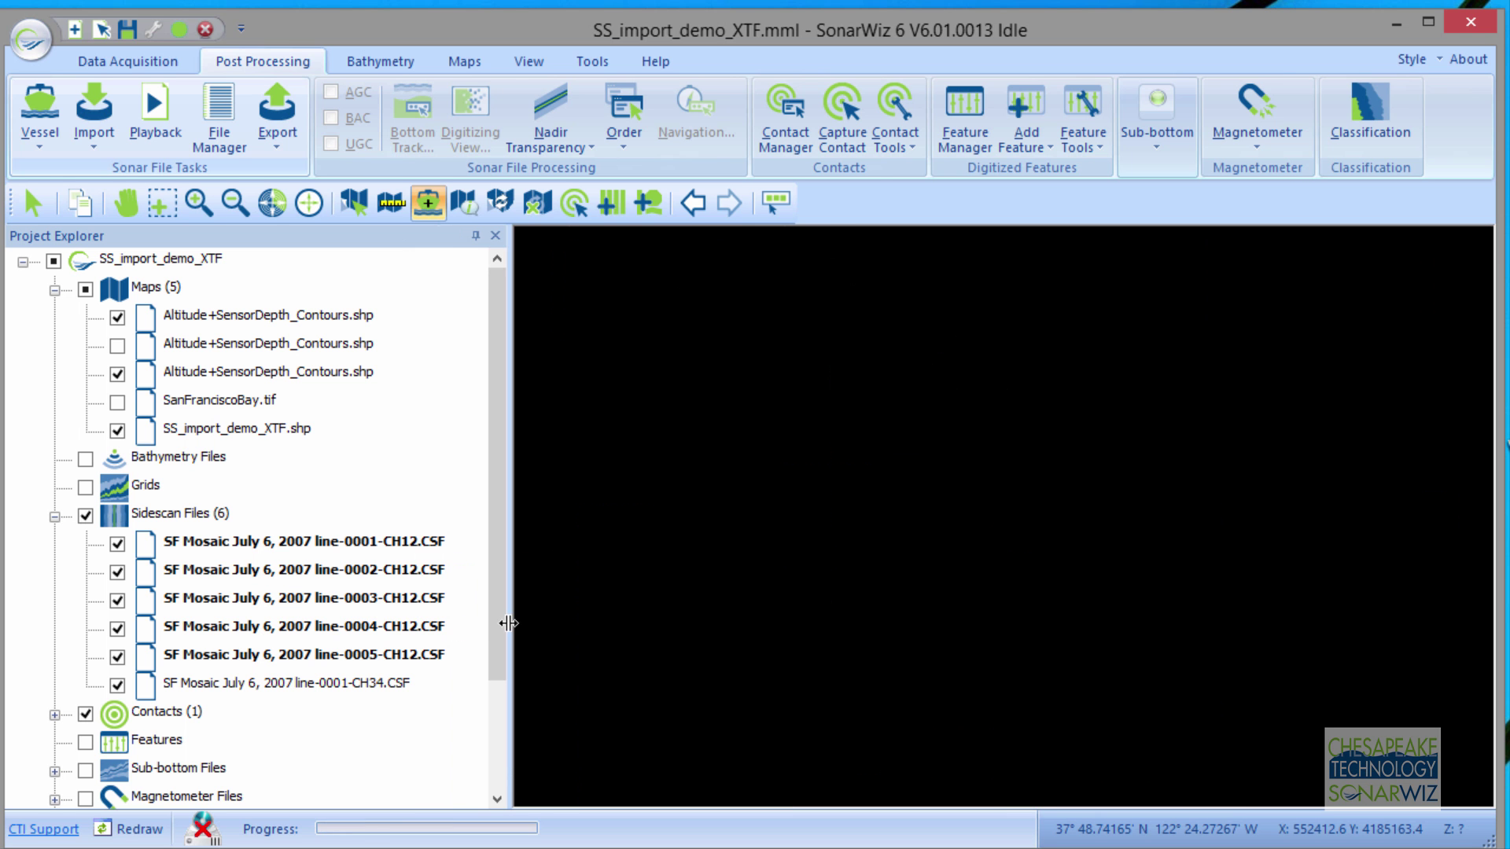
{"action": "left_click", "coordinate": [117, 544]}
{"action": "left_click", "coordinate": [118, 571]}
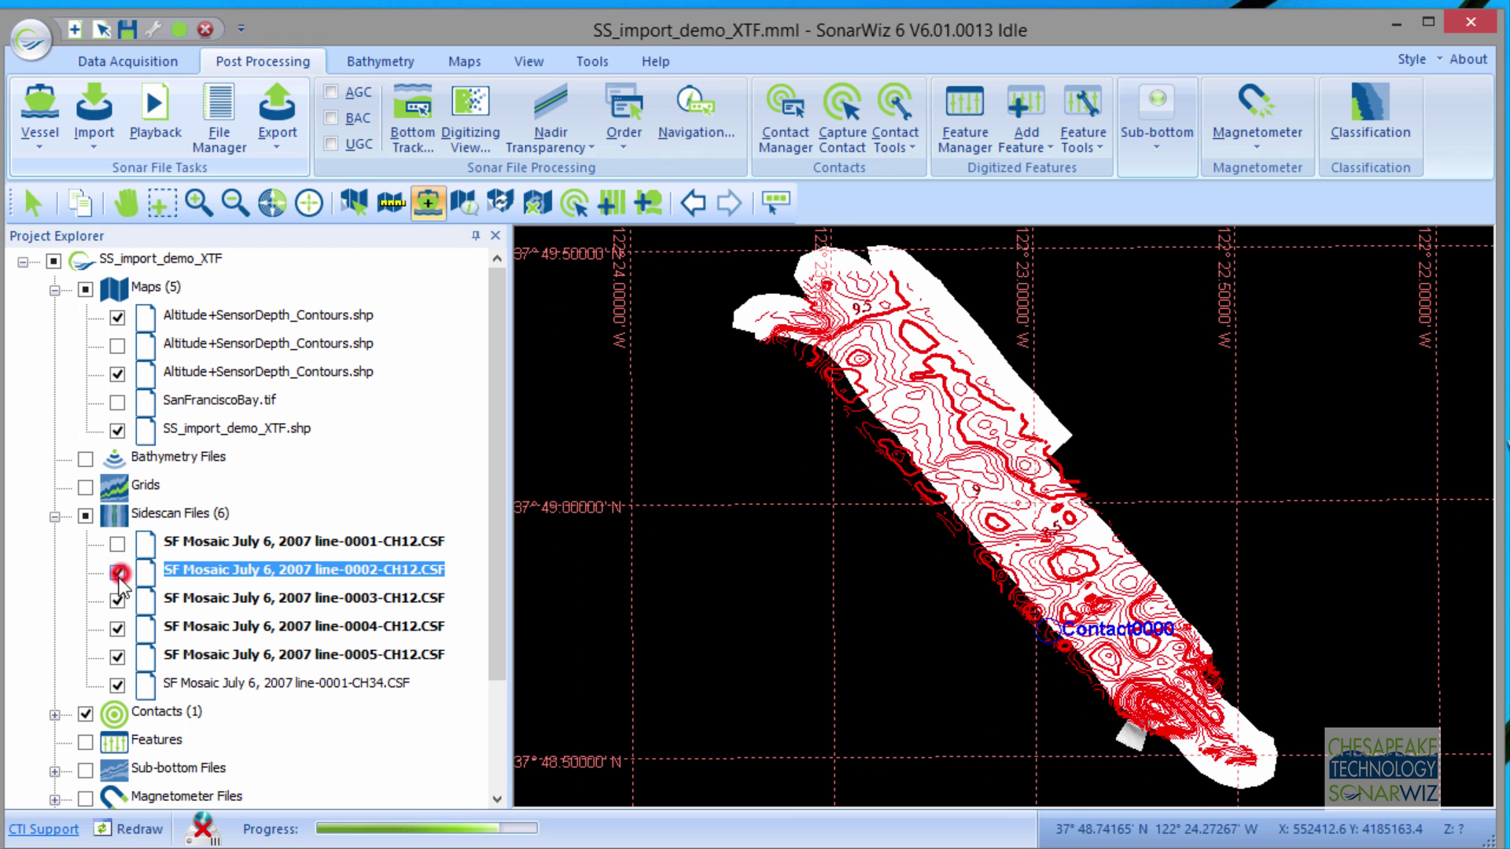
{"action": "left_click", "coordinate": [117, 600]}
{"action": "left_click", "coordinate": [118, 628]}
{"action": "left_click", "coordinate": [117, 657]}
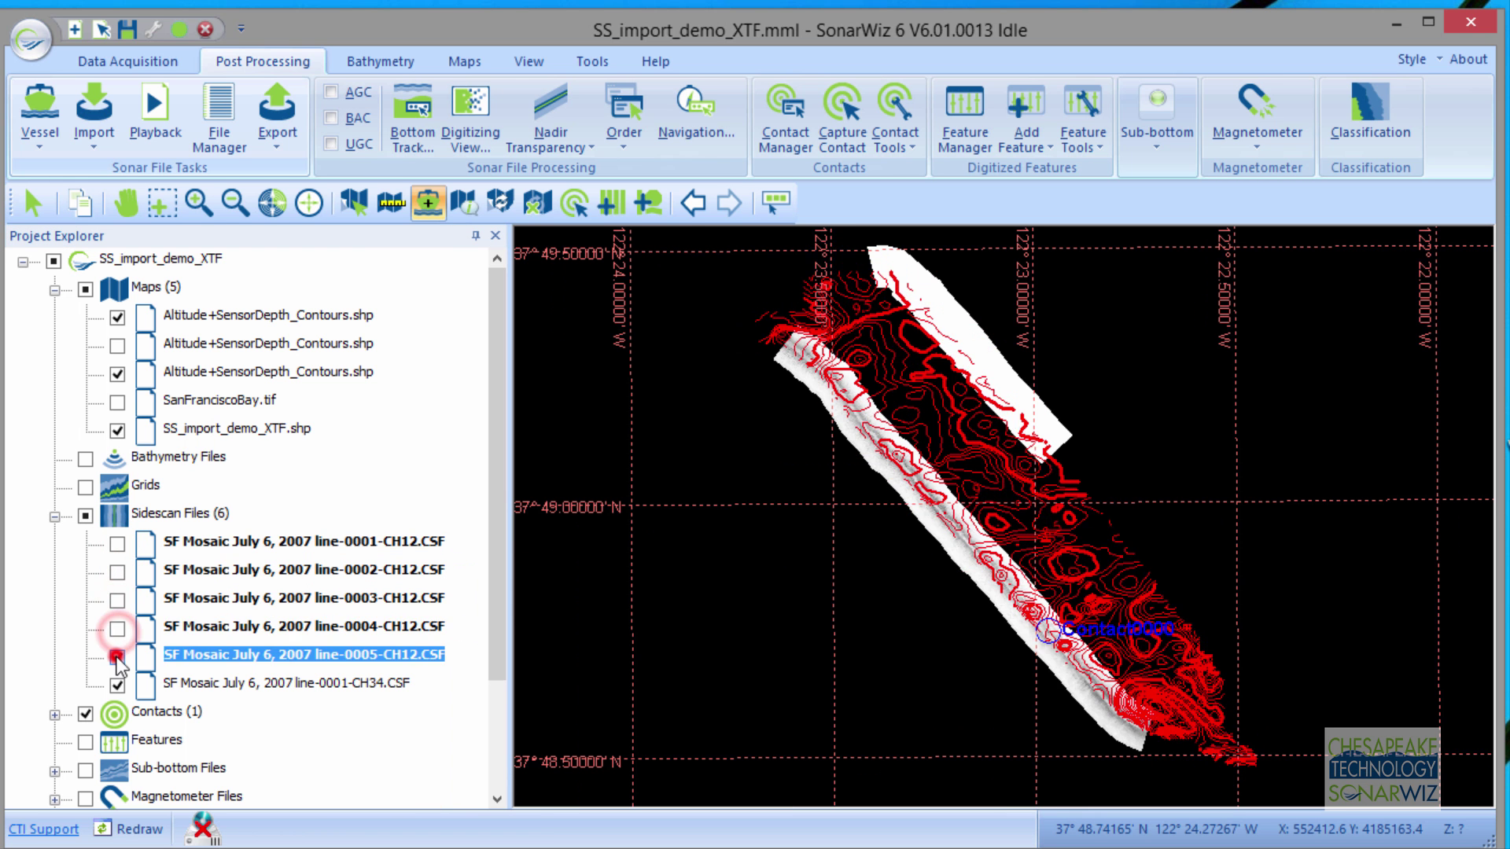
Select the line-0001-CH34 file and set the Sidescan (ch. 3 and 4) data type's palette to MstlBronze
{"action": "left_click", "coordinate": [272, 684]}
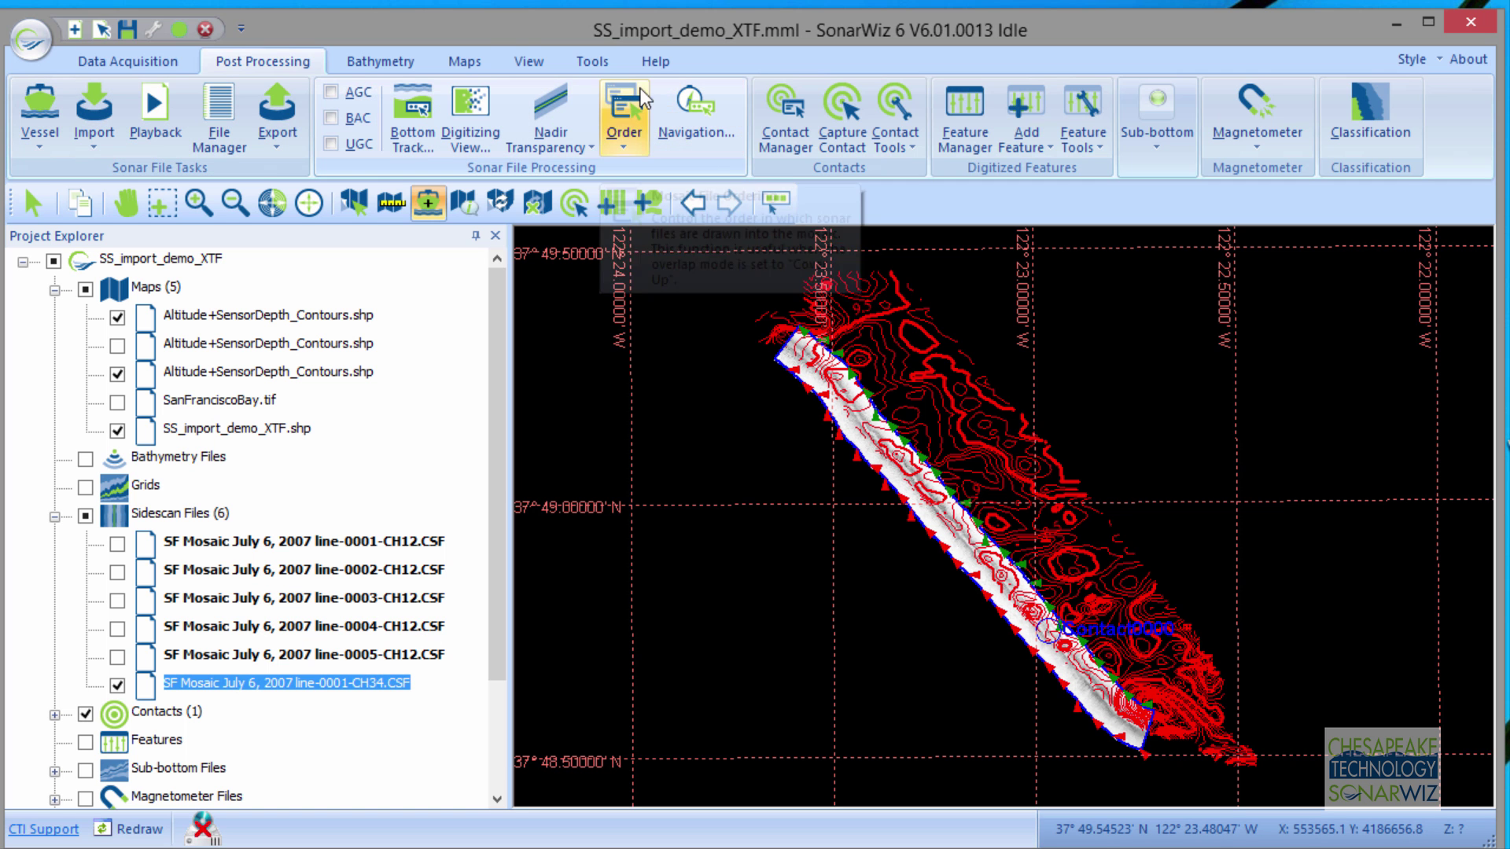
{"action": "left_click", "coordinate": [528, 61]}
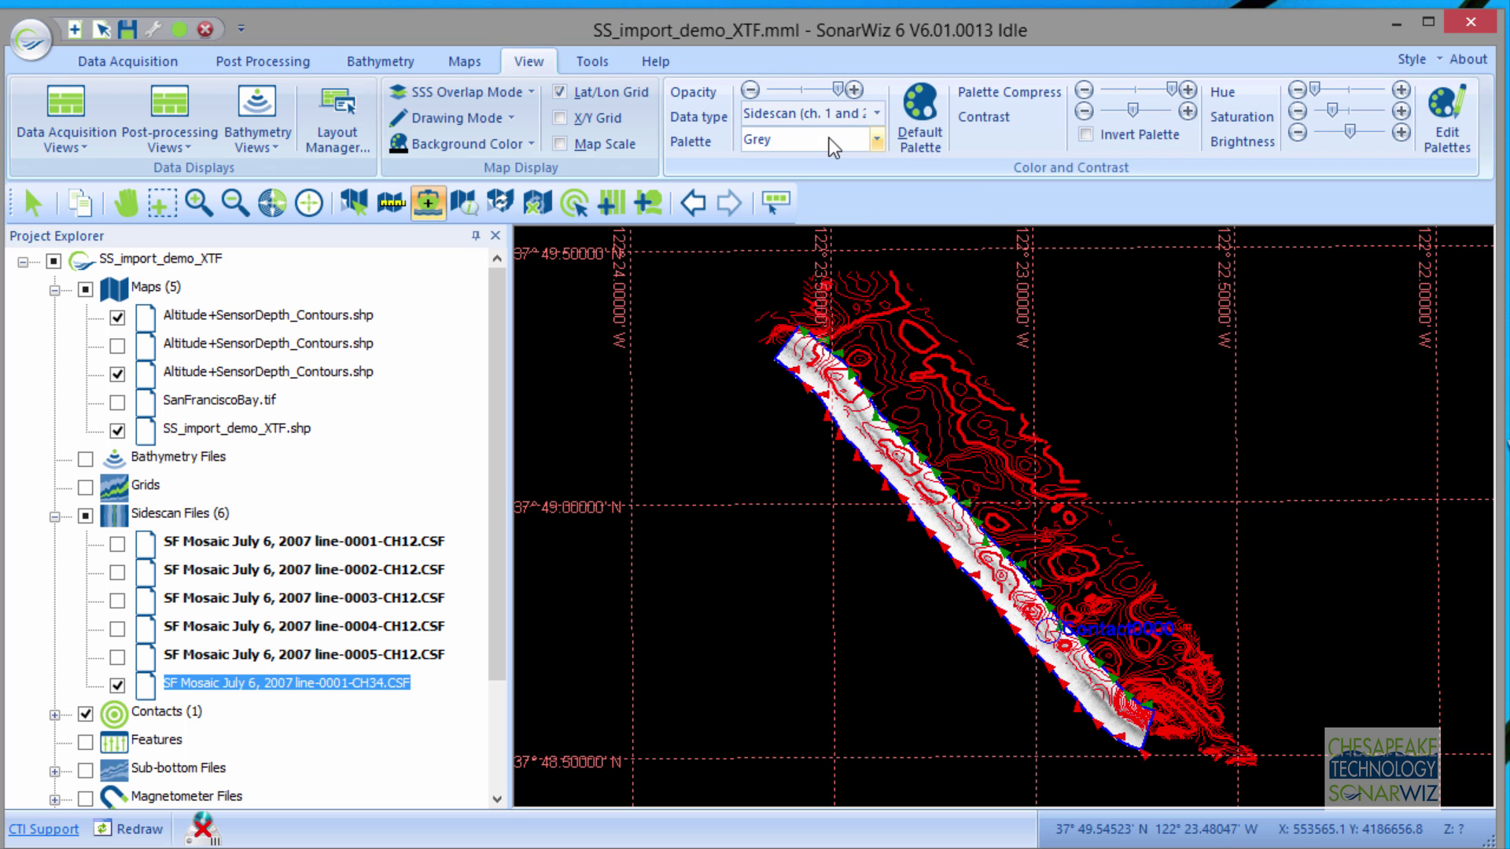
{"action": "left_click", "coordinate": [877, 115]}
{"action": "left_click", "coordinate": [865, 167]}
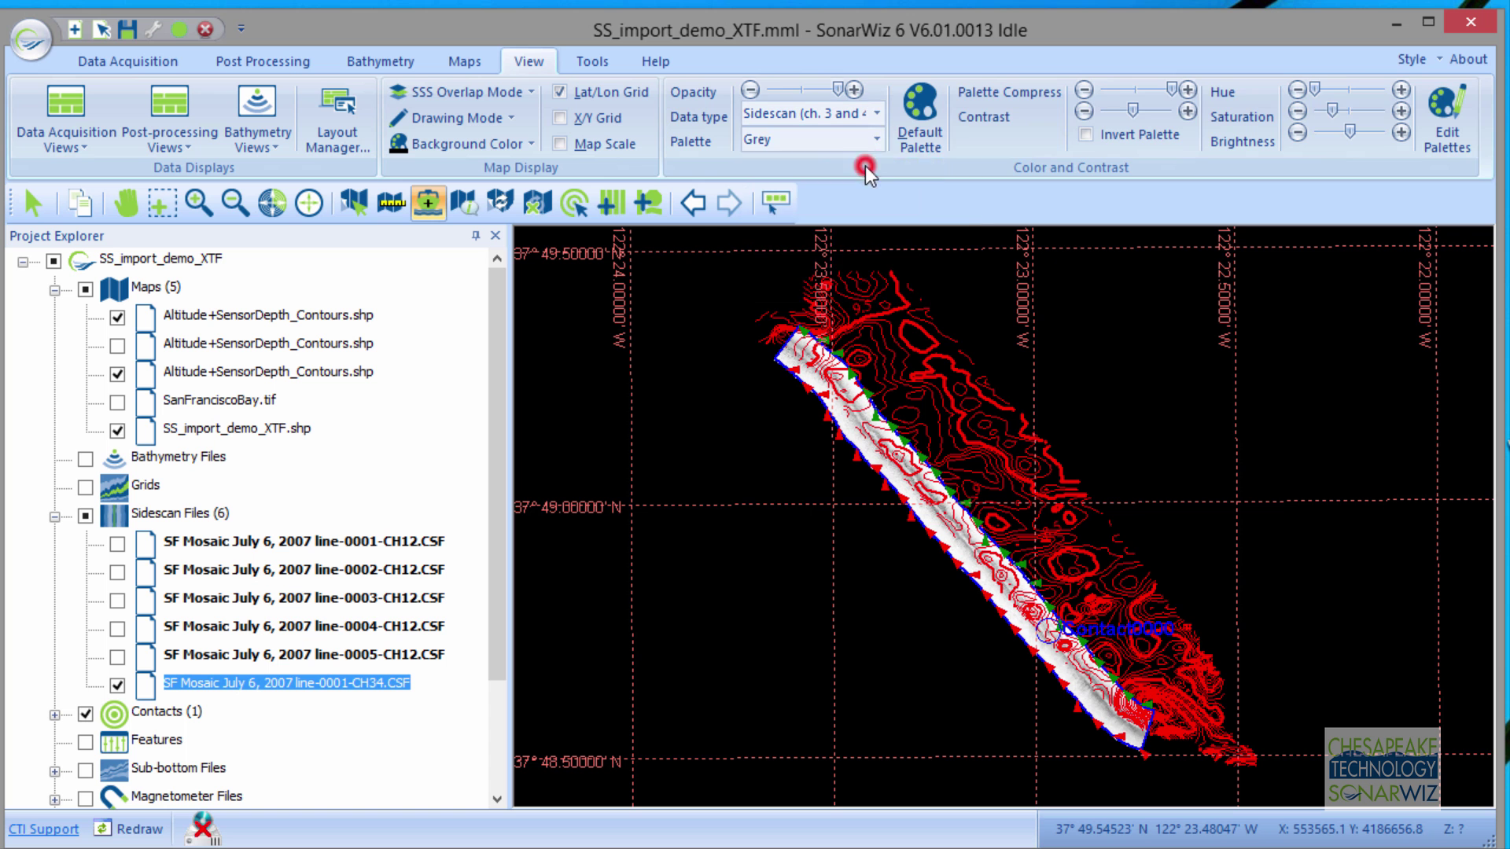
{"action": "left_click", "coordinate": [878, 139]}
{"action": "left_click", "coordinate": [802, 273]}
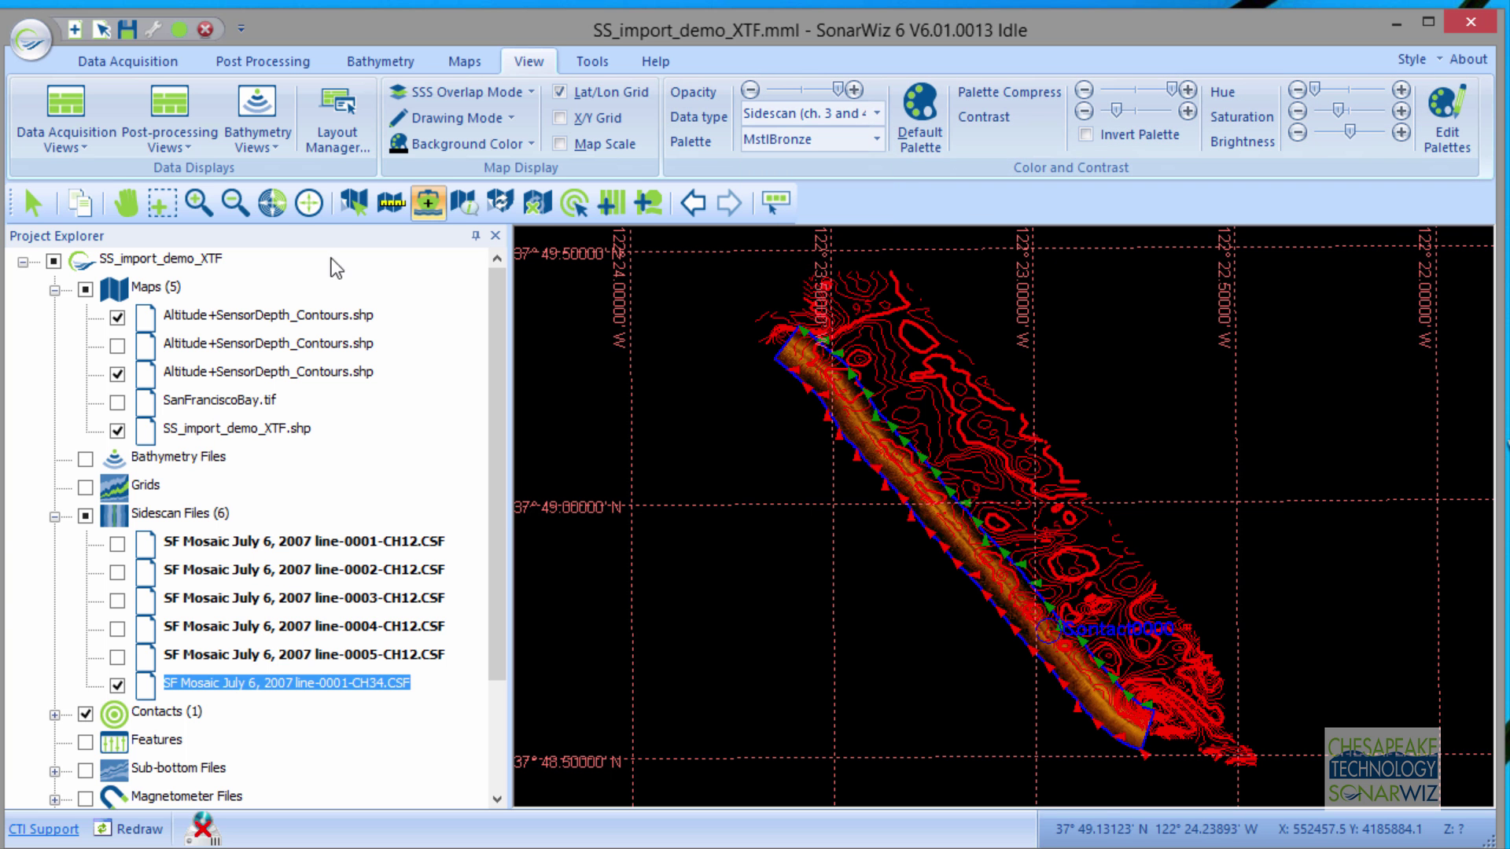
Bottom track the line-0001-CH34 file with the channel control set to Port + Stbd and save the tracking
{"action": "right_click", "coordinate": [892, 471]}
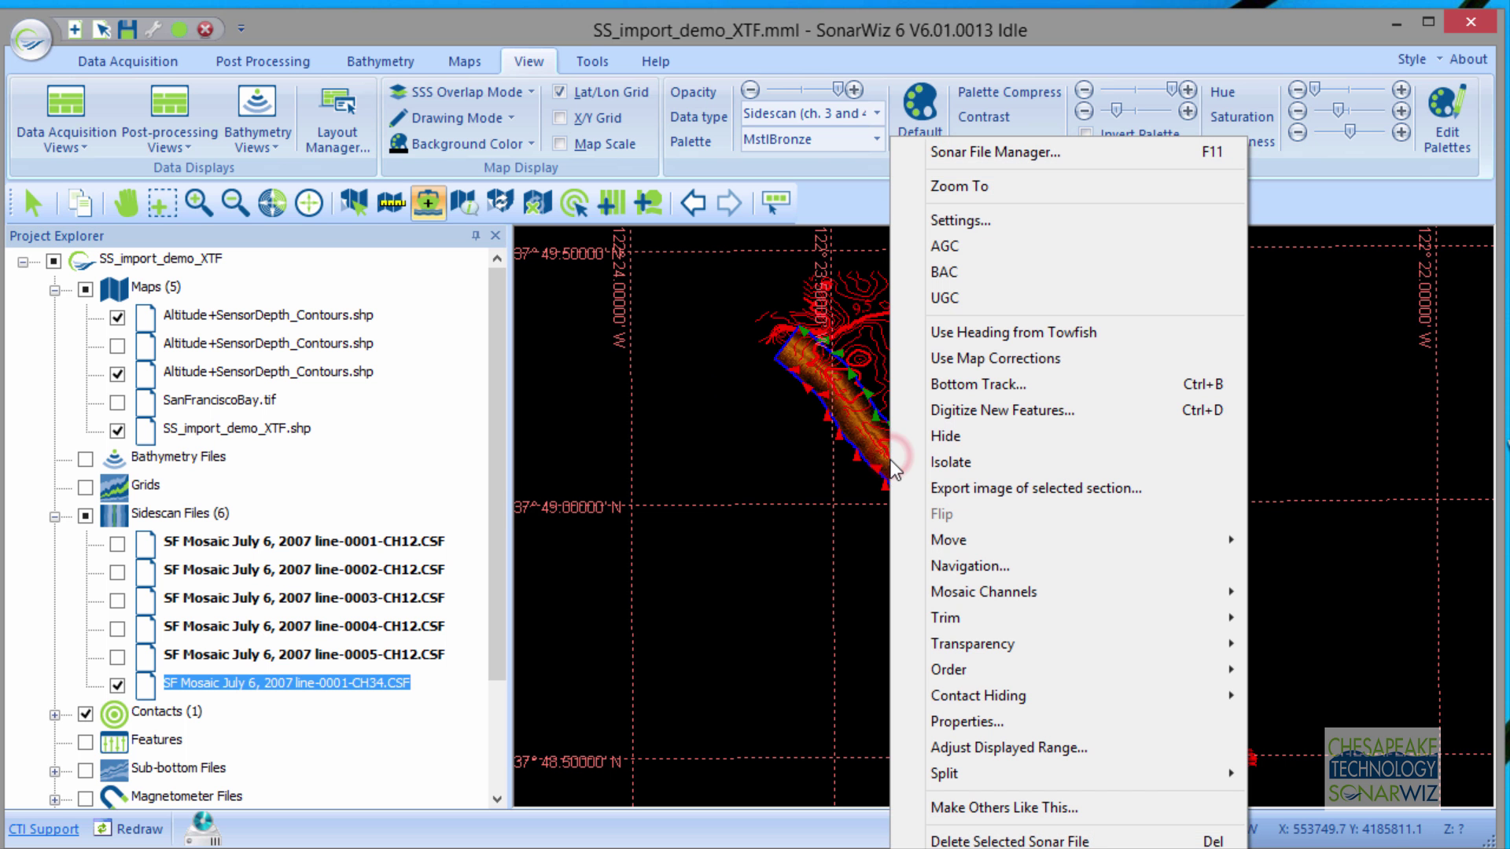
{"action": "left_click", "coordinate": [967, 384]}
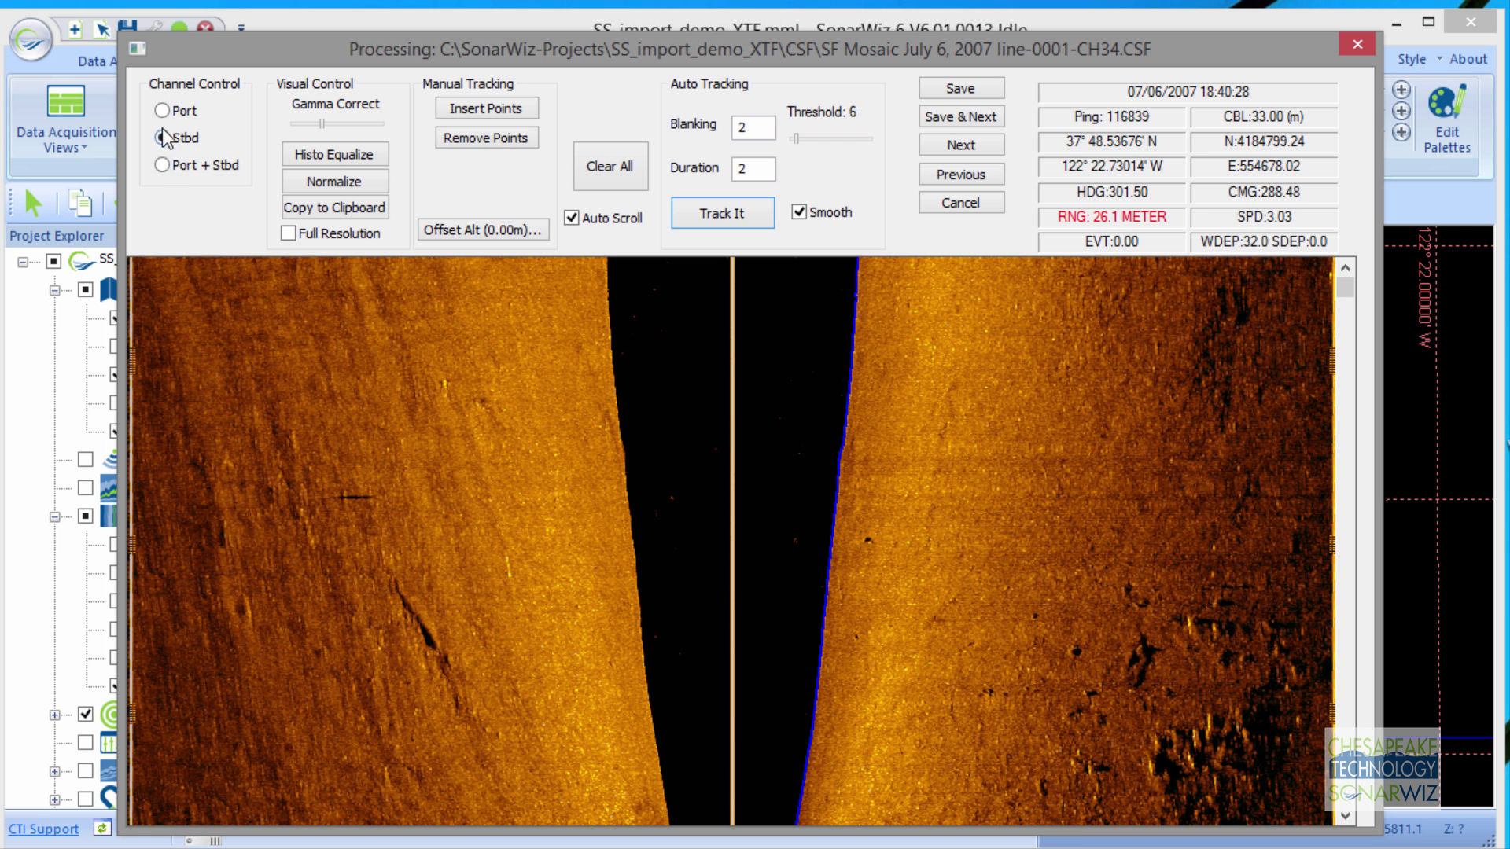
{"action": "left_click", "coordinate": [162, 164]}
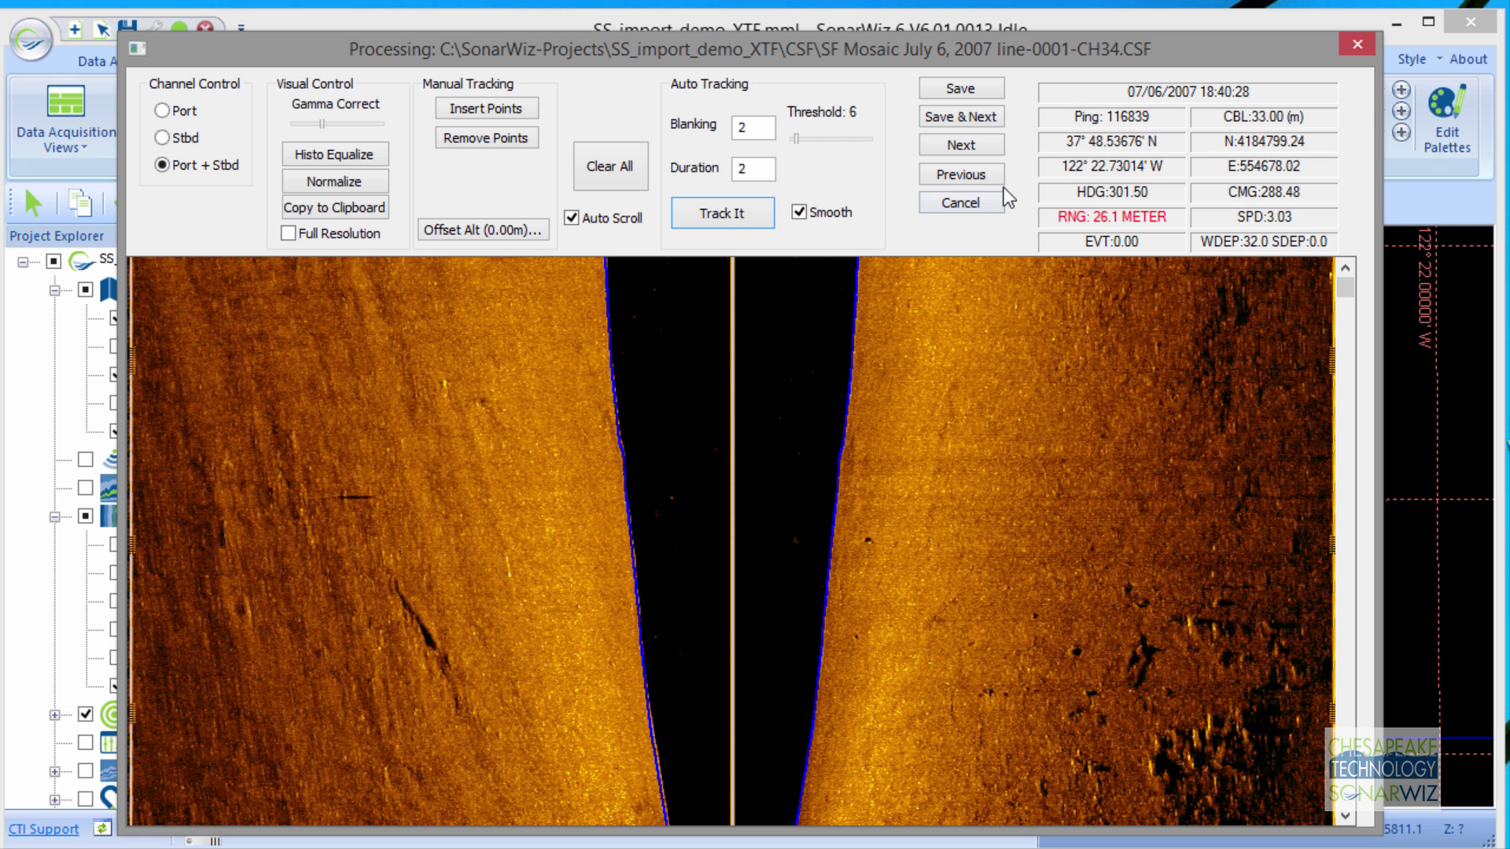
{"action": "left_click", "coordinate": [961, 91]}
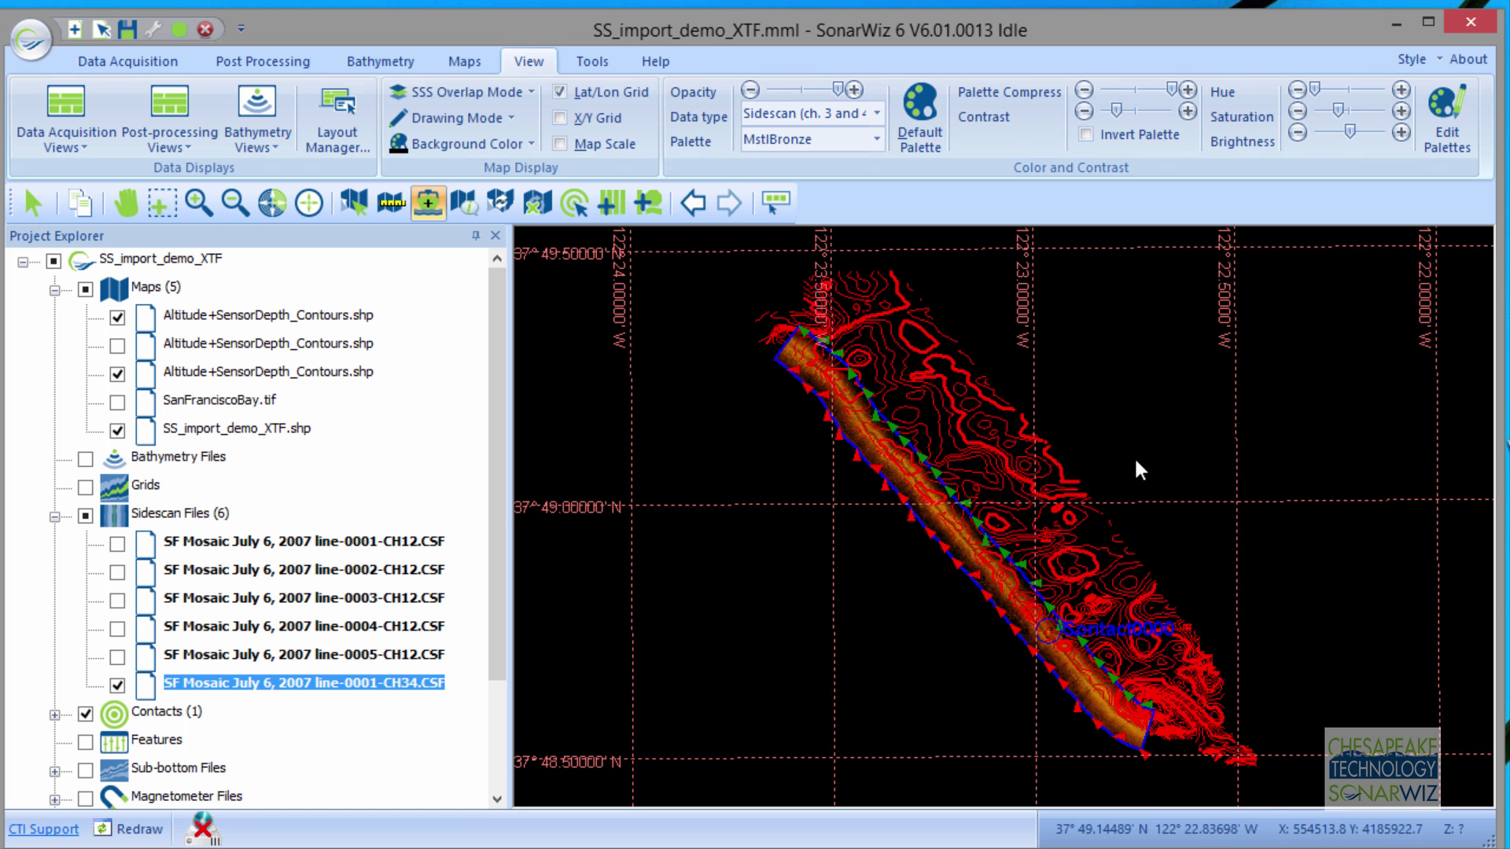
Open the line-0001-CH34 file for digitizing new features and examine its slant-range-corrected waterfall image
{"action": "right_click", "coordinate": [913, 486]}
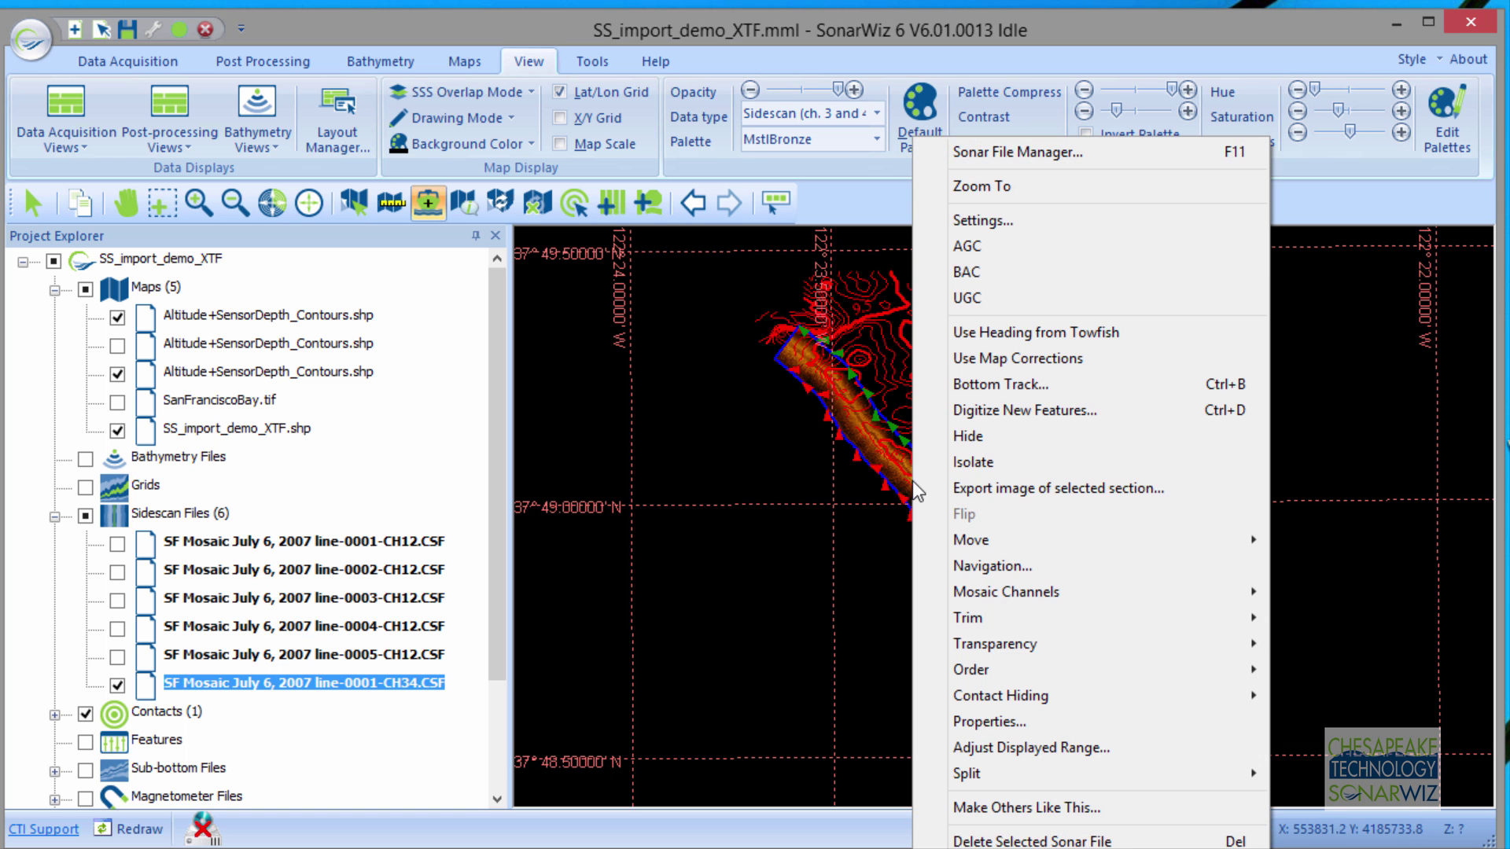
{"action": "left_click", "coordinate": [1007, 410]}
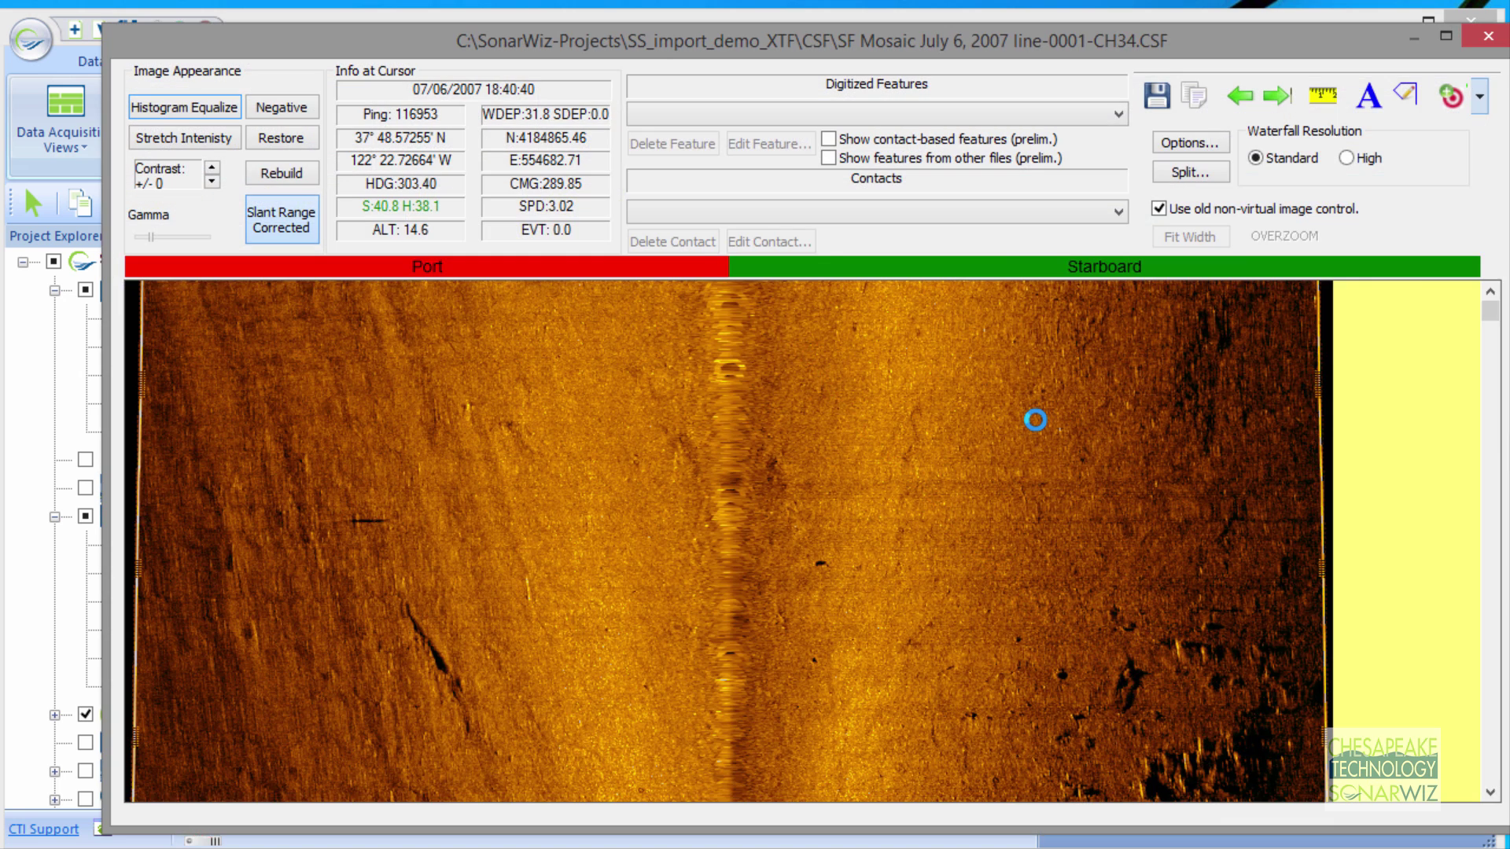
{"action": "left_click", "coordinate": [1492, 312]}
{"action": "left_click_drag", "start_coordinate": [1492, 312], "coordinate": [1494, 324]}
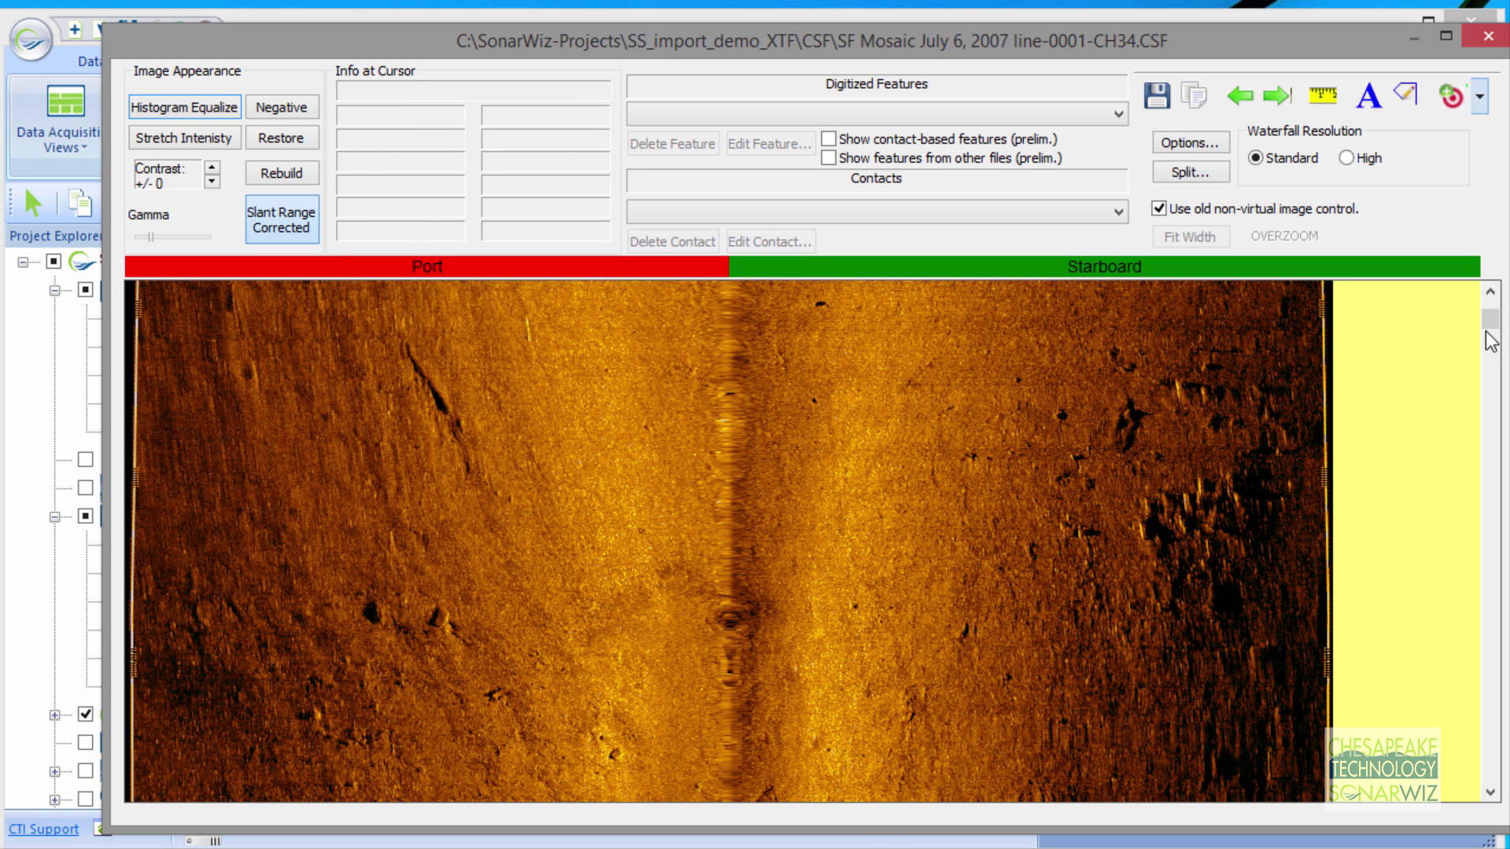
{"action": "left_click_drag", "start_coordinate": [1493, 327], "coordinate": [1372, 287]}
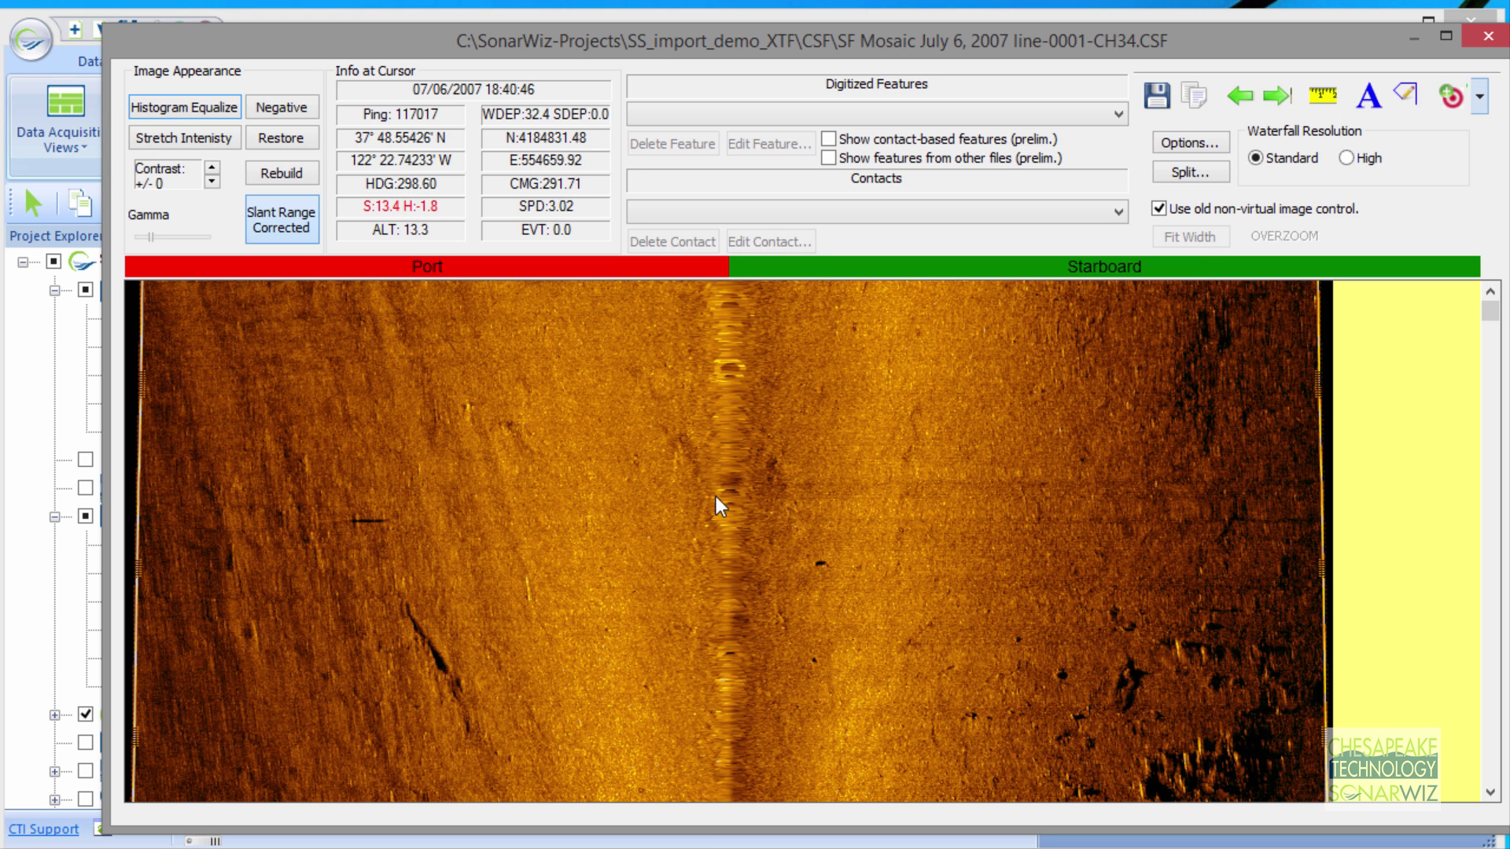
Turn off the old non-virtual image control and widen the digitizing window to show more of the waterfall
{"action": "left_click", "coordinate": [1158, 208]}
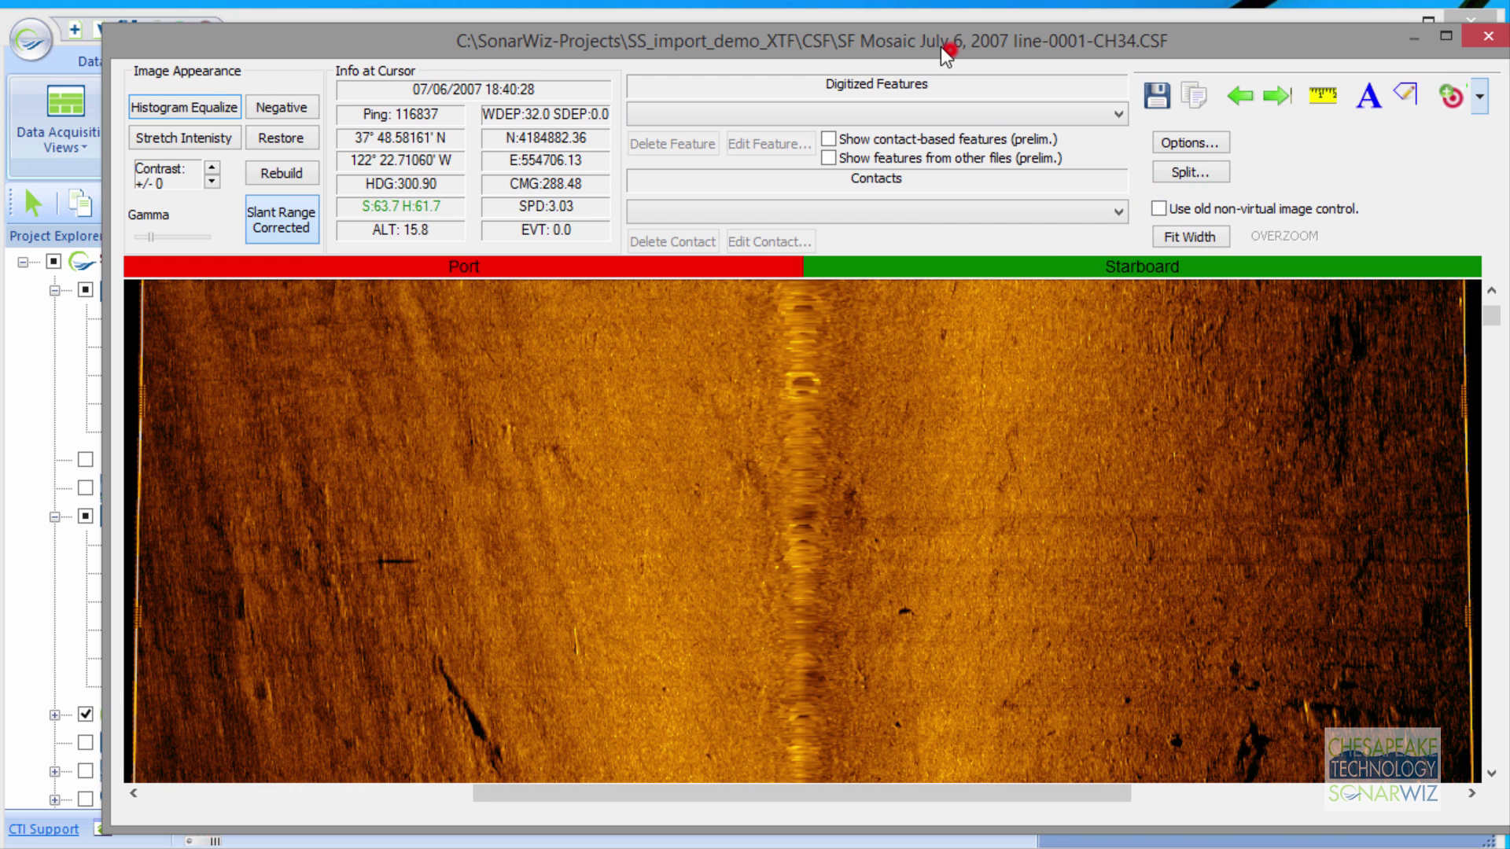
{"action": "left_click_drag", "start_coordinate": [946, 53], "coordinate": [882, 54]}
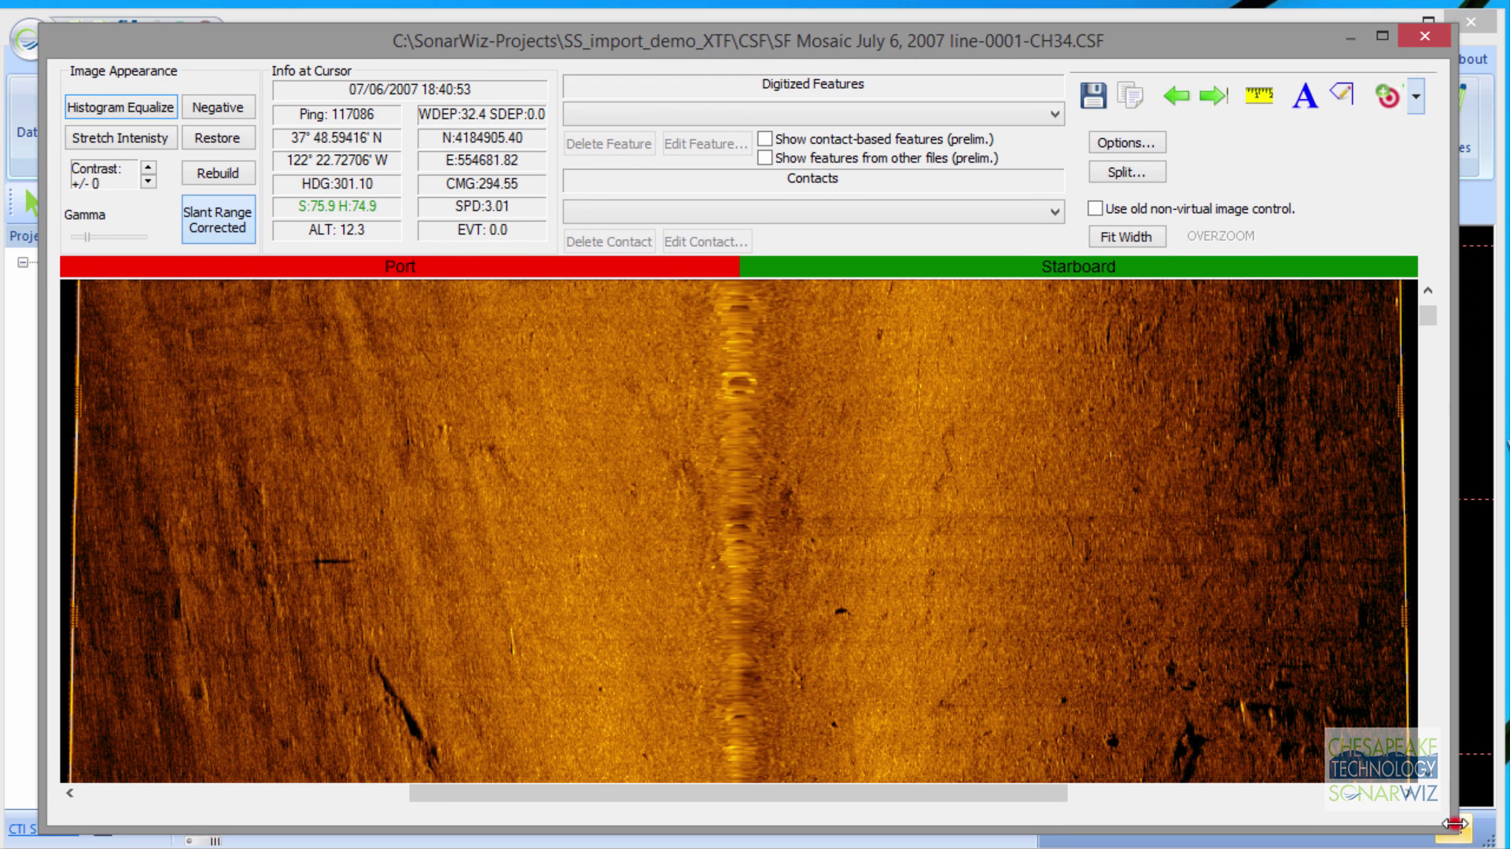
{"action": "left_click_drag", "start_coordinate": [1454, 824], "coordinate": [1509, 824]}
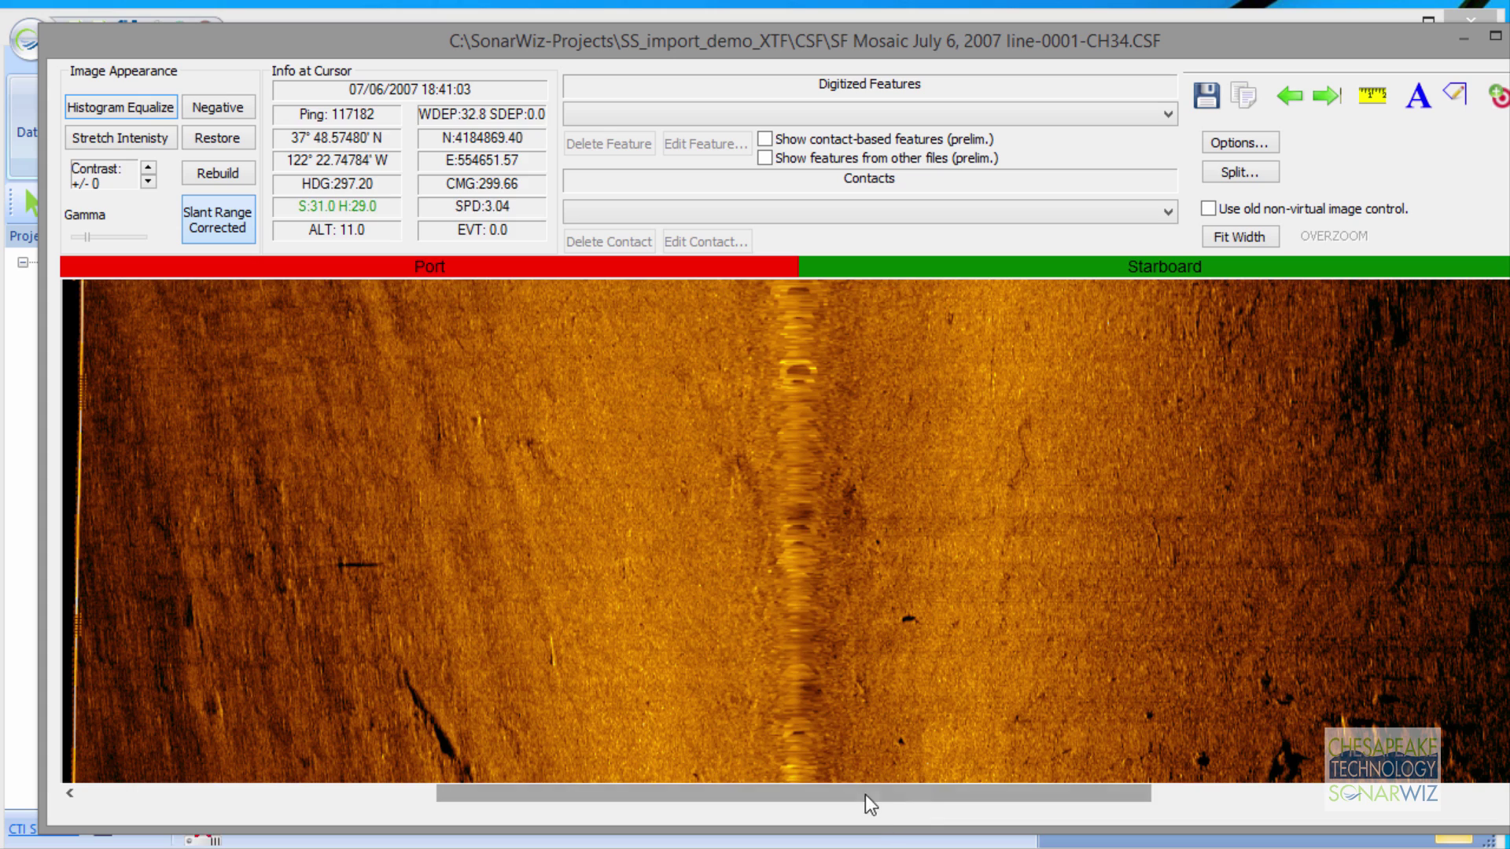
Examine the line-0001-CH34 waterfall along the line at closer zoom, as far as the large starboard target near Contact0000
{"action": "scroll", "coordinate": [636, 502], "scroll_direction": "down", "scroll_amount": 3}
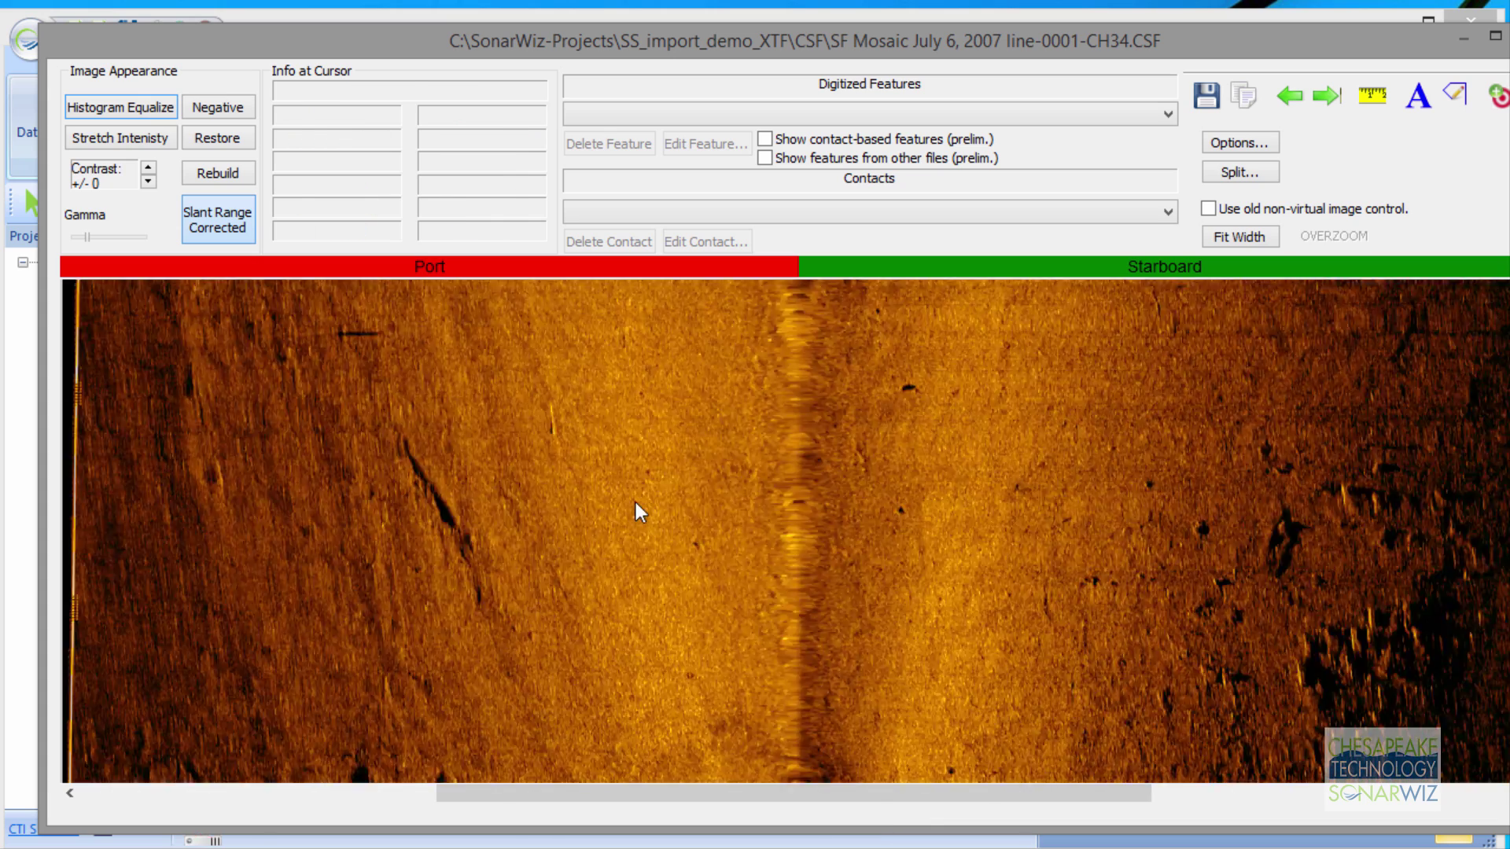
{"action": "scroll", "coordinate": [636, 502], "scroll_direction": "down", "scroll_amount": 6}
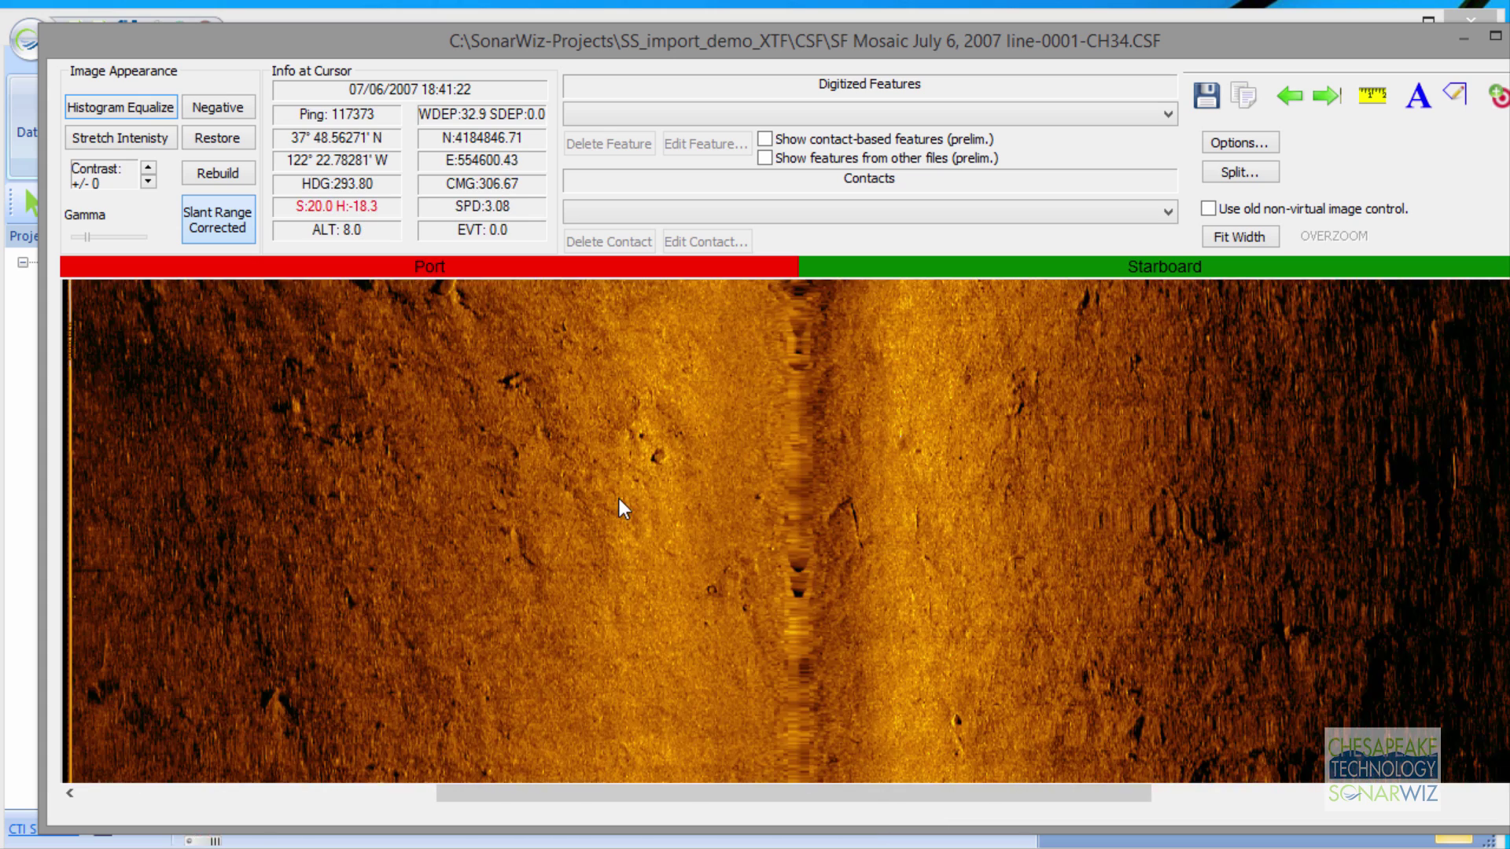
{"action": "scroll", "coordinate": [620, 499], "scroll_direction": "up", "scroll_amount": 1}
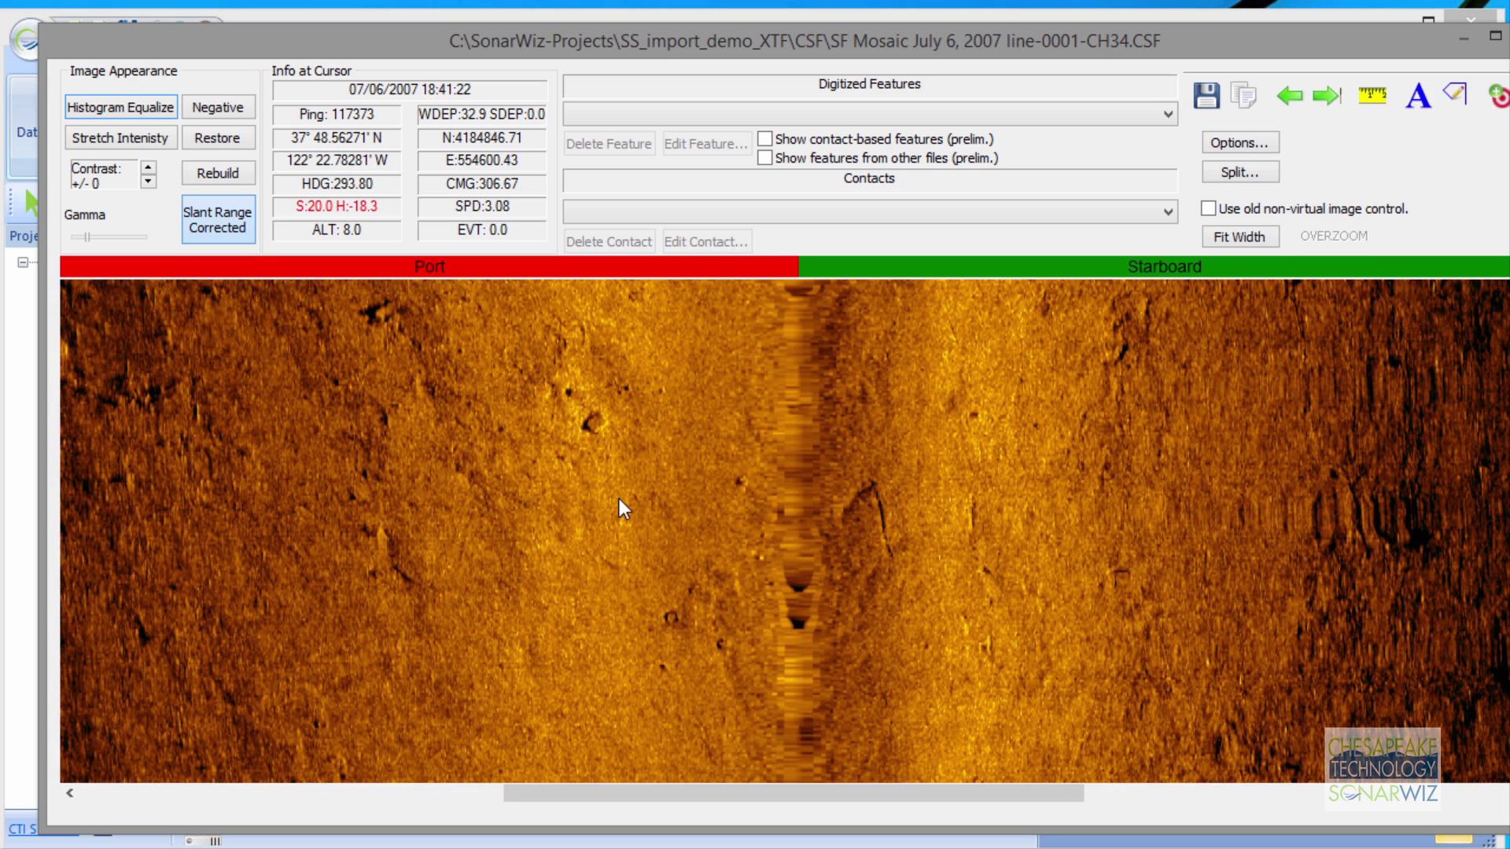
{"action": "scroll", "coordinate": [620, 498], "scroll_direction": "down", "scroll_amount": 1}
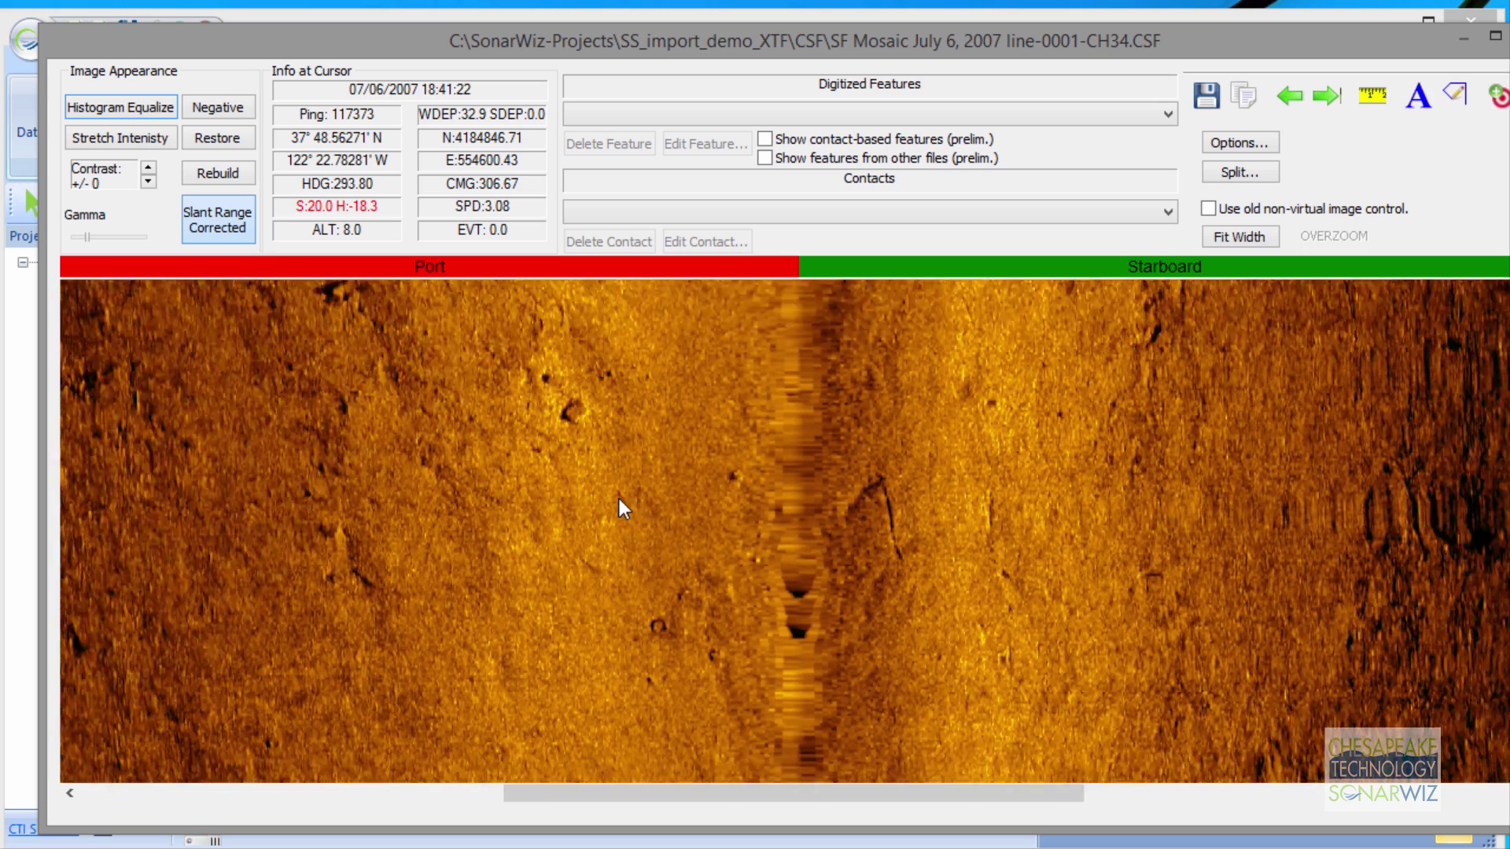
{"action": "scroll", "coordinate": [620, 499], "scroll_direction": "up", "scroll_amount": 2}
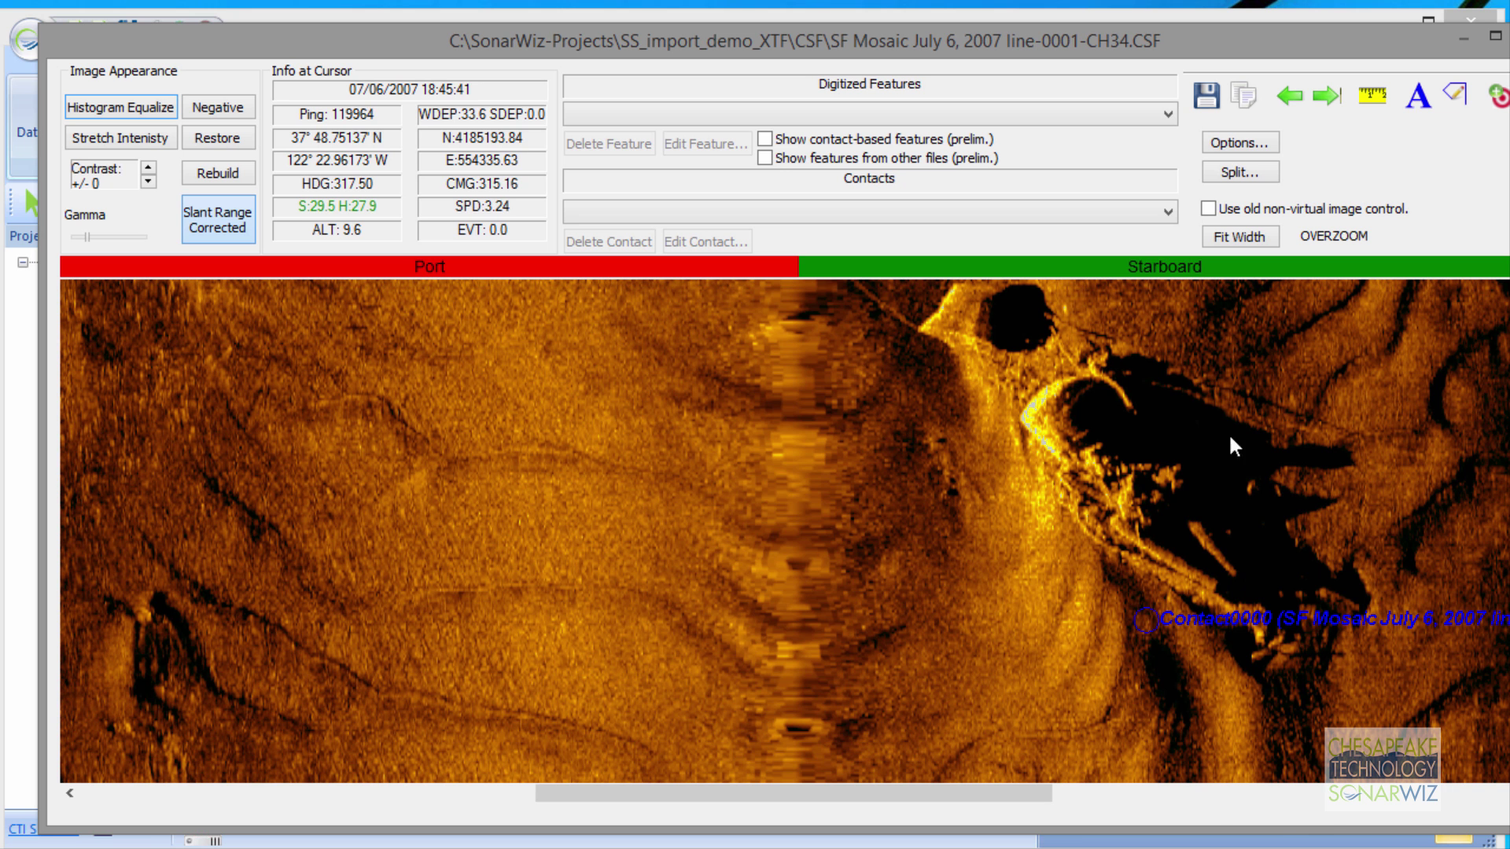
Enlarge the digitizing window and examine the port and starboard seabed objects further along the line beyond Contact0000
{"action": "left_click_drag", "start_coordinate": [1014, 39], "coordinate": [1011, 32]}
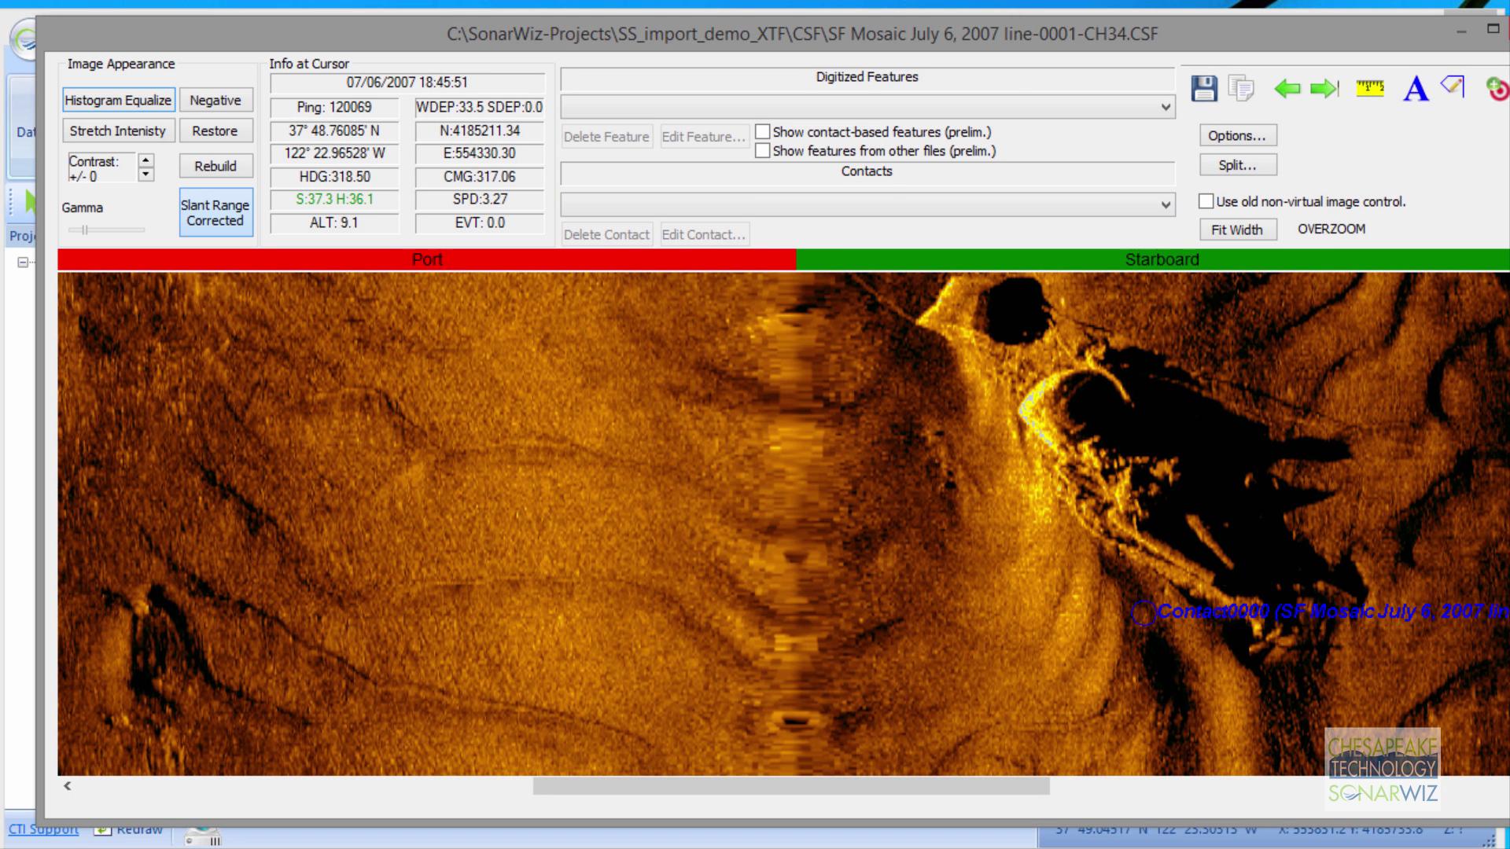
{"action": "left_click_drag", "start_coordinate": [1509, 825], "coordinate": [1509, 848]}
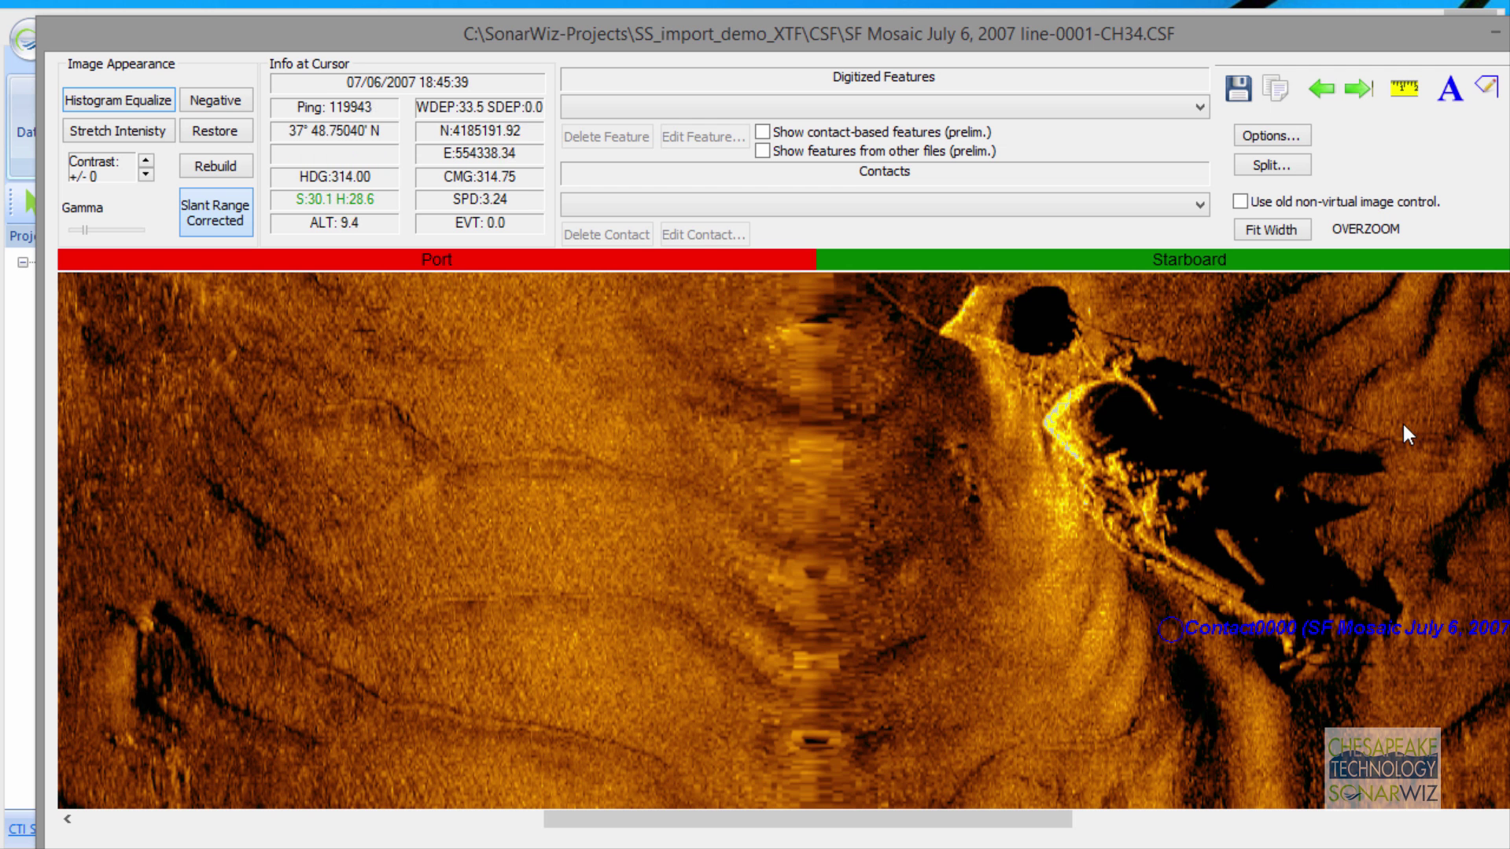
{"action": "scroll", "coordinate": [1392, 475], "scroll_direction": "down", "scroll_amount": 2}
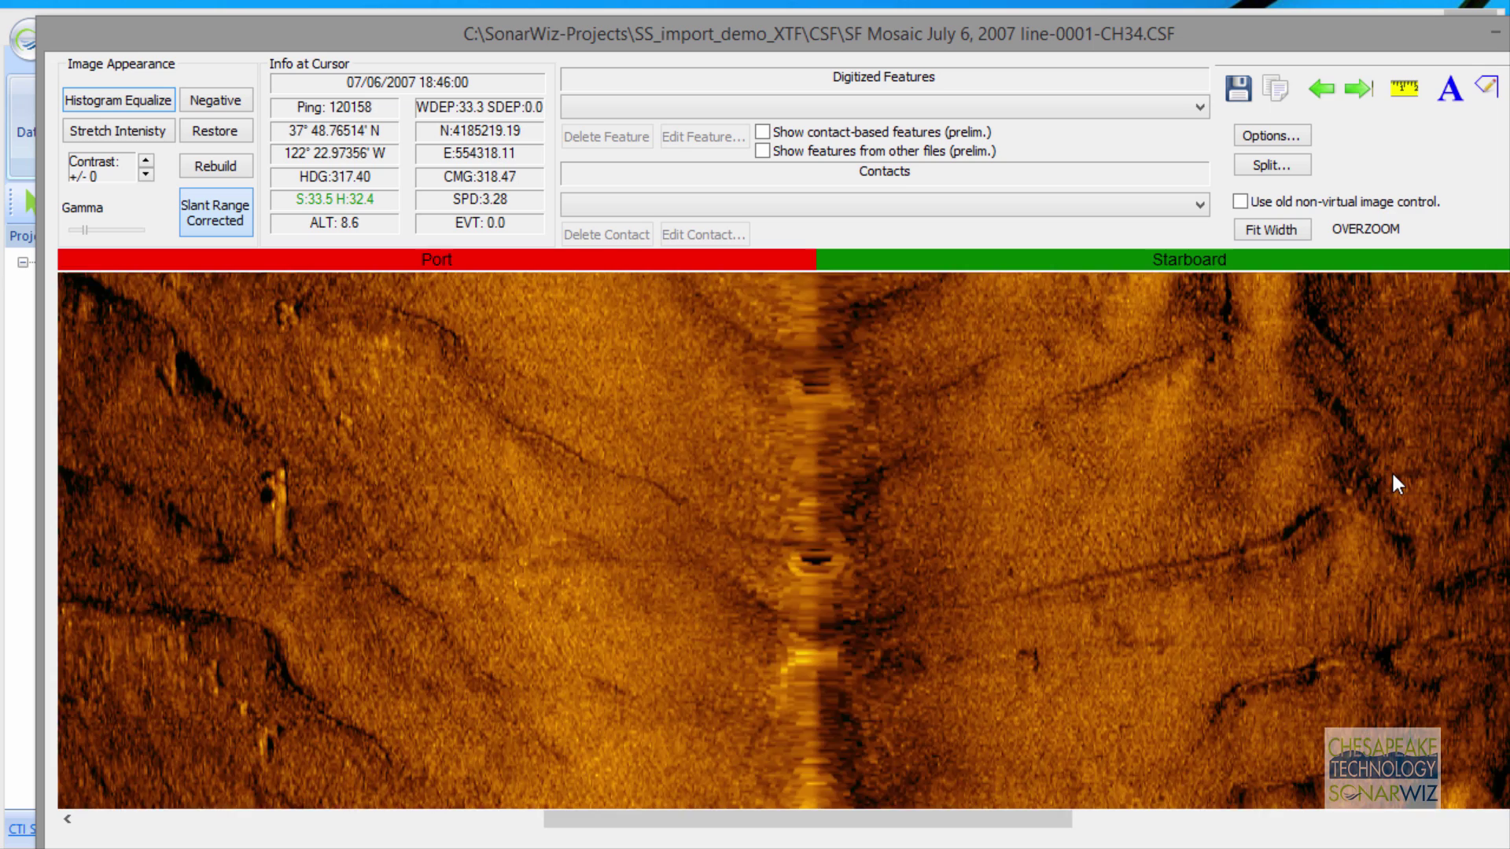
{"action": "scroll", "coordinate": [1390, 470], "scroll_direction": "down", "scroll_amount": 2}
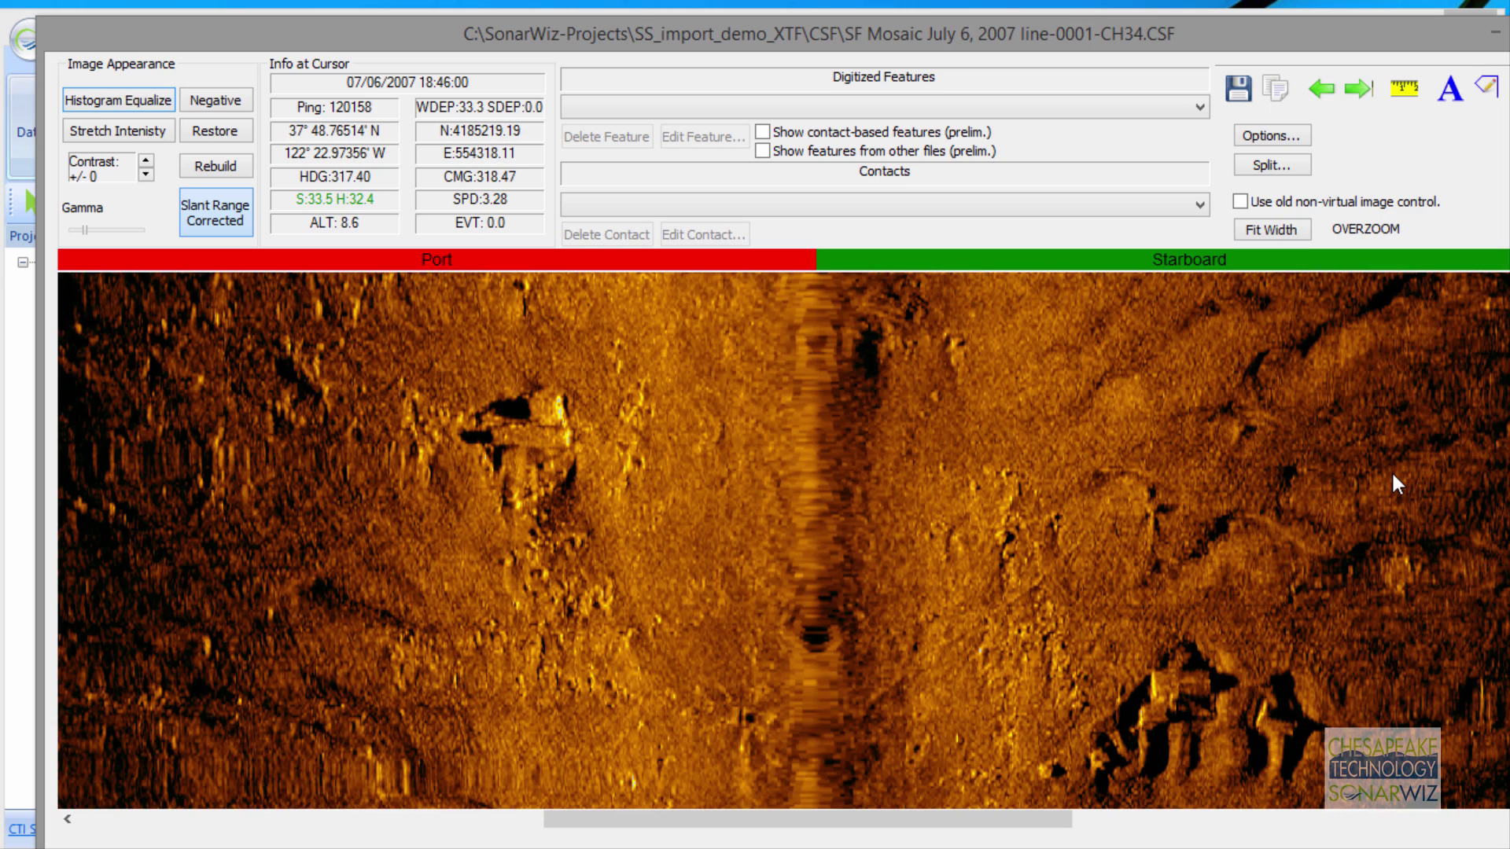
{"action": "scroll", "coordinate": [1390, 470], "scroll_direction": "down", "scroll_amount": 2}
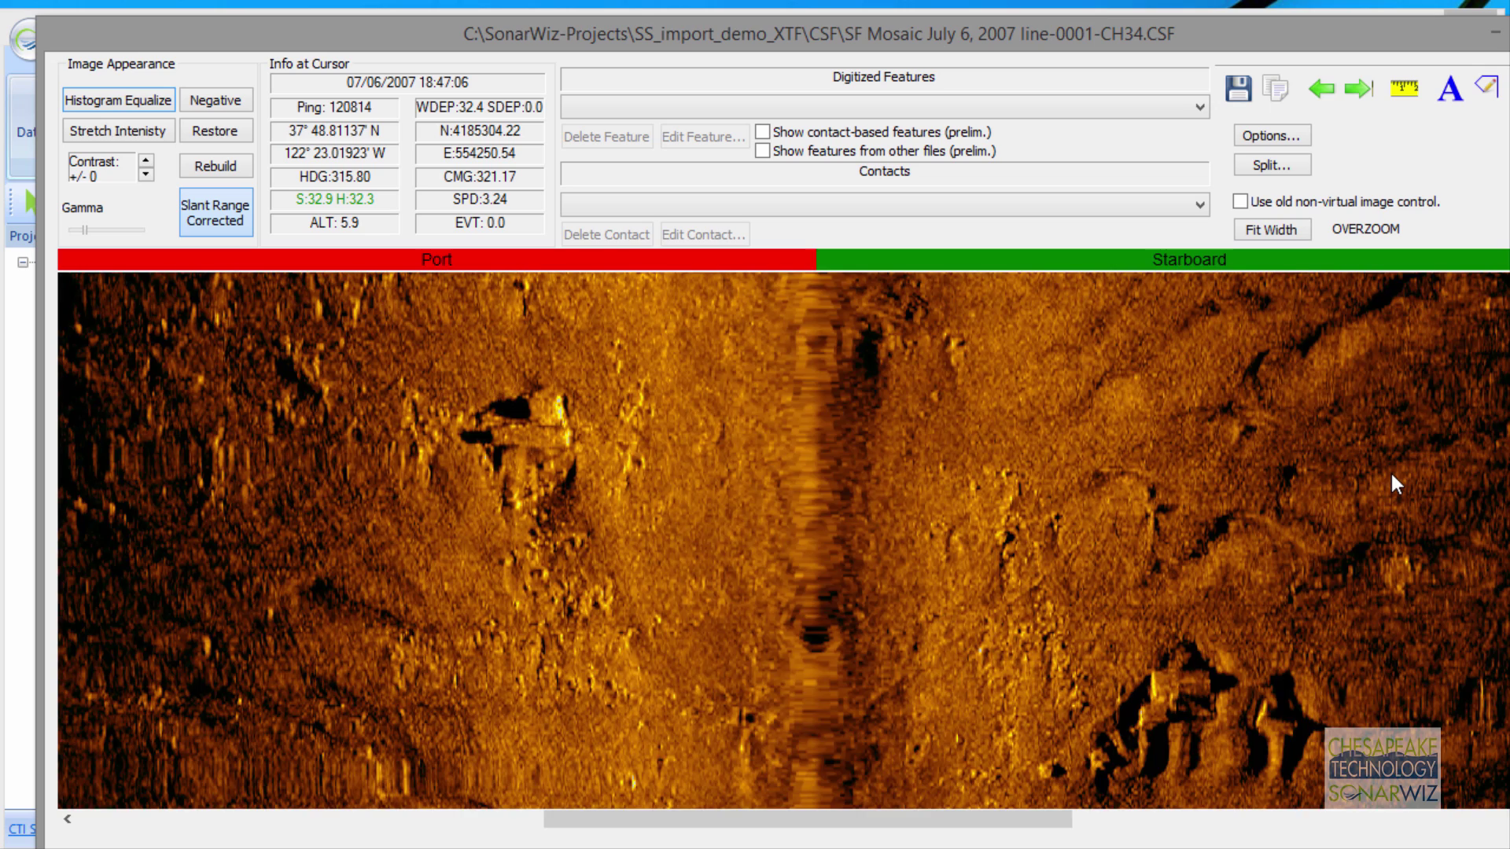
{"action": "scroll", "coordinate": [1390, 470], "scroll_direction": "down", "scroll_amount": 2}
{"action": "scroll", "coordinate": [1390, 470], "scroll_direction": "up", "scroll_amount": 1}
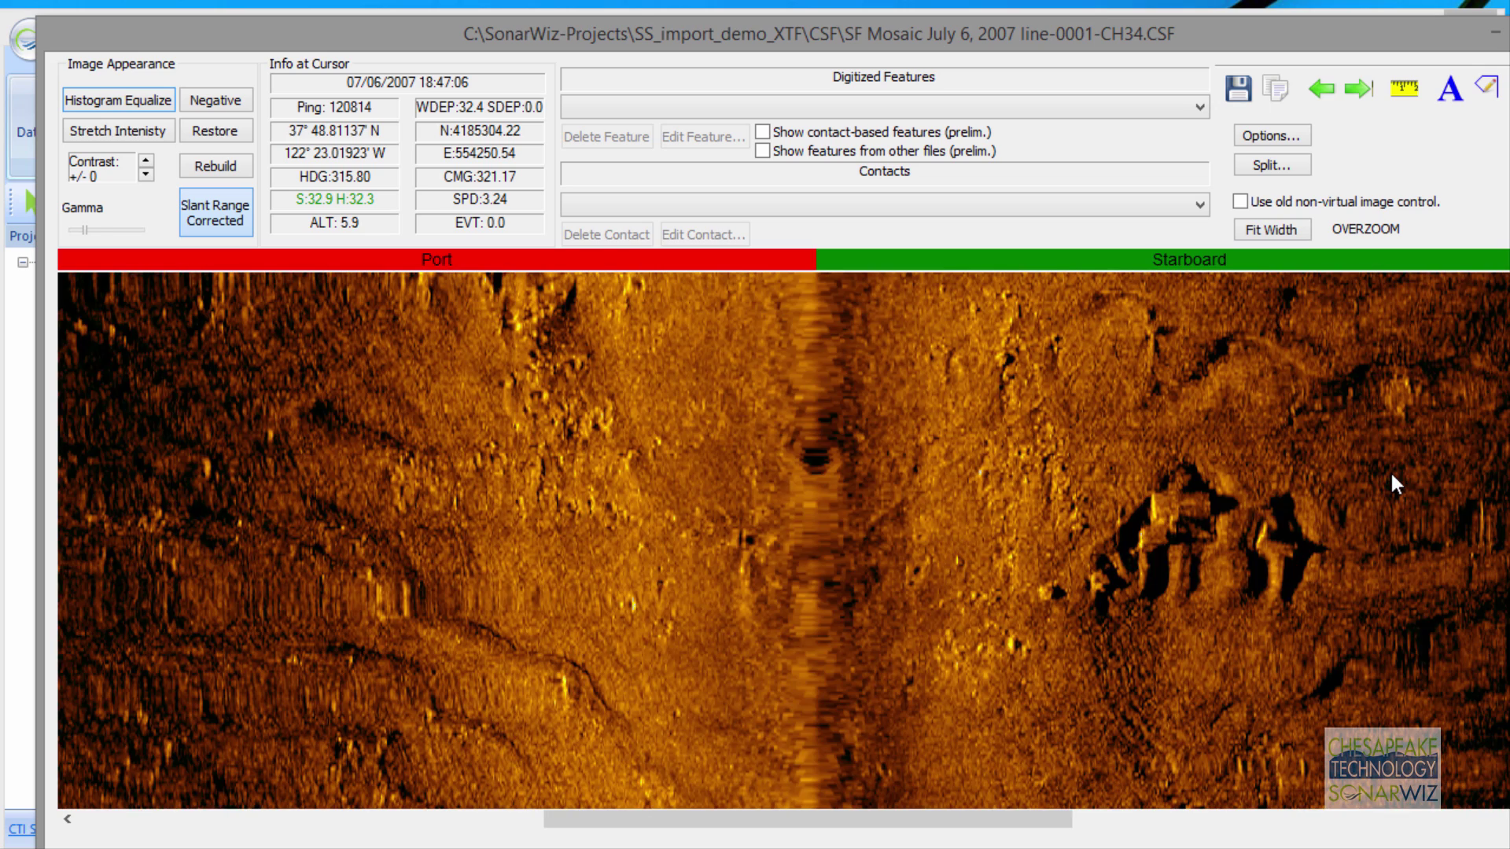
{"action": "scroll", "coordinate": [1391, 471], "scroll_direction": "down", "scroll_amount": 1}
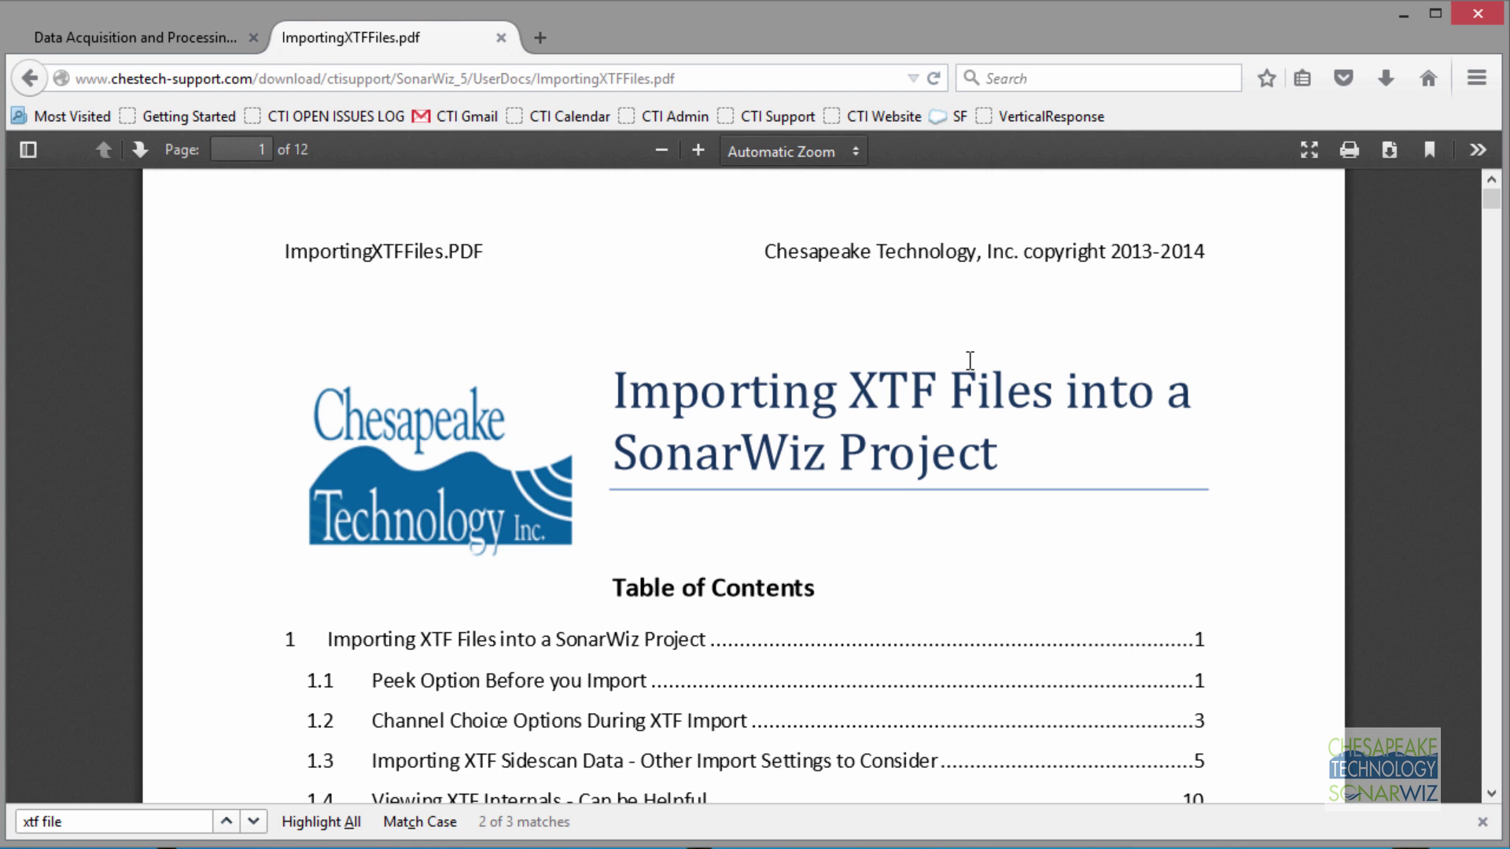
In the browser, go back from the ImportingXTFFiles PDF to the support site and open its SonarWiz 5 downloads list
{"action": "left_click", "coordinate": [29, 78]}
{"action": "scroll", "coordinate": [947, 512], "scroll_direction": "up", "scroll_amount": 10}
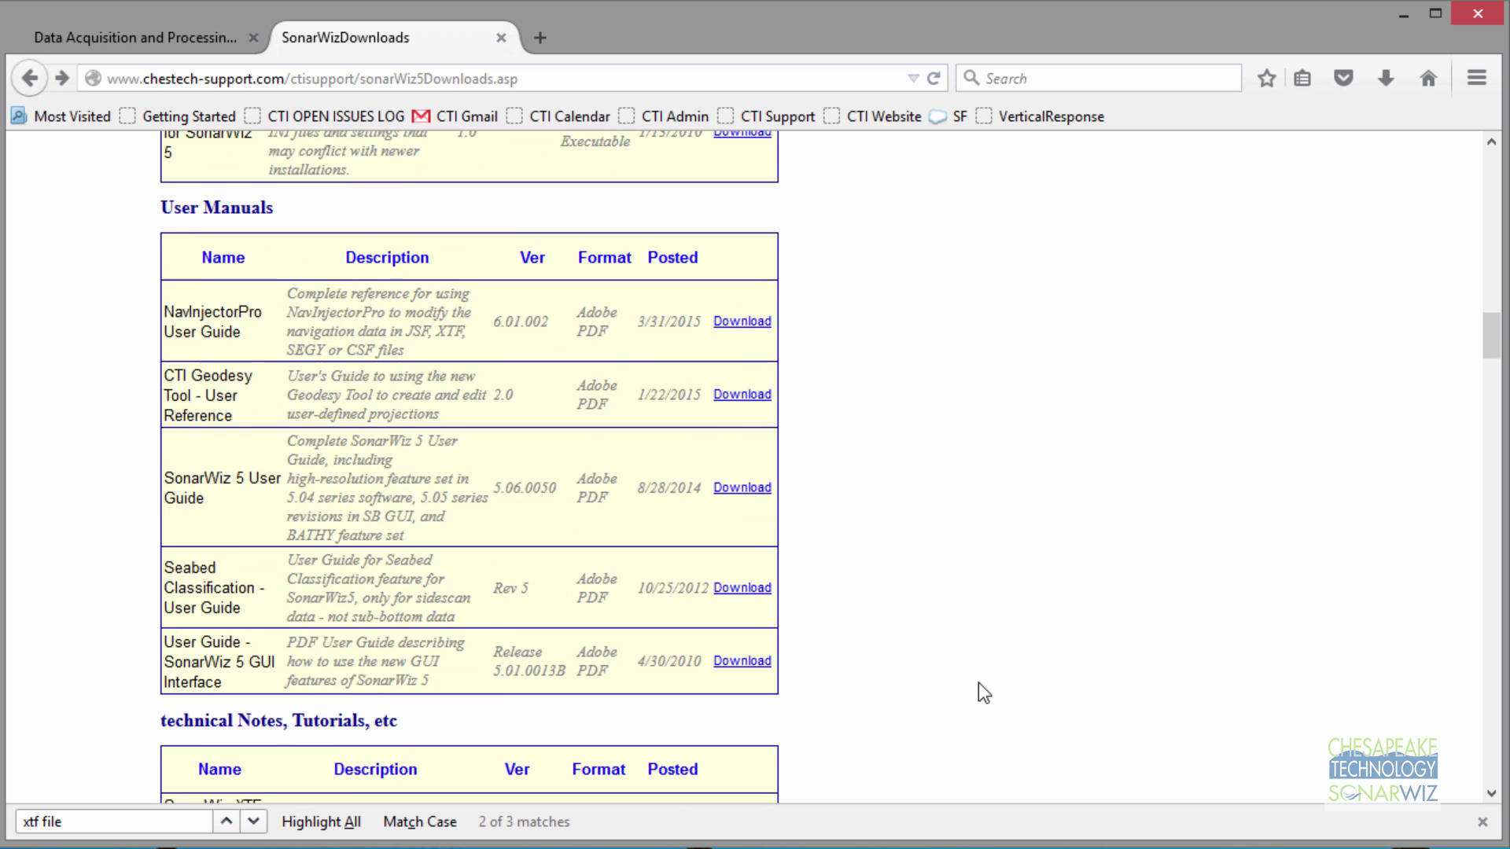
{"action": "scroll", "coordinate": [947, 512], "scroll_direction": "up", "scroll_amount": 1}
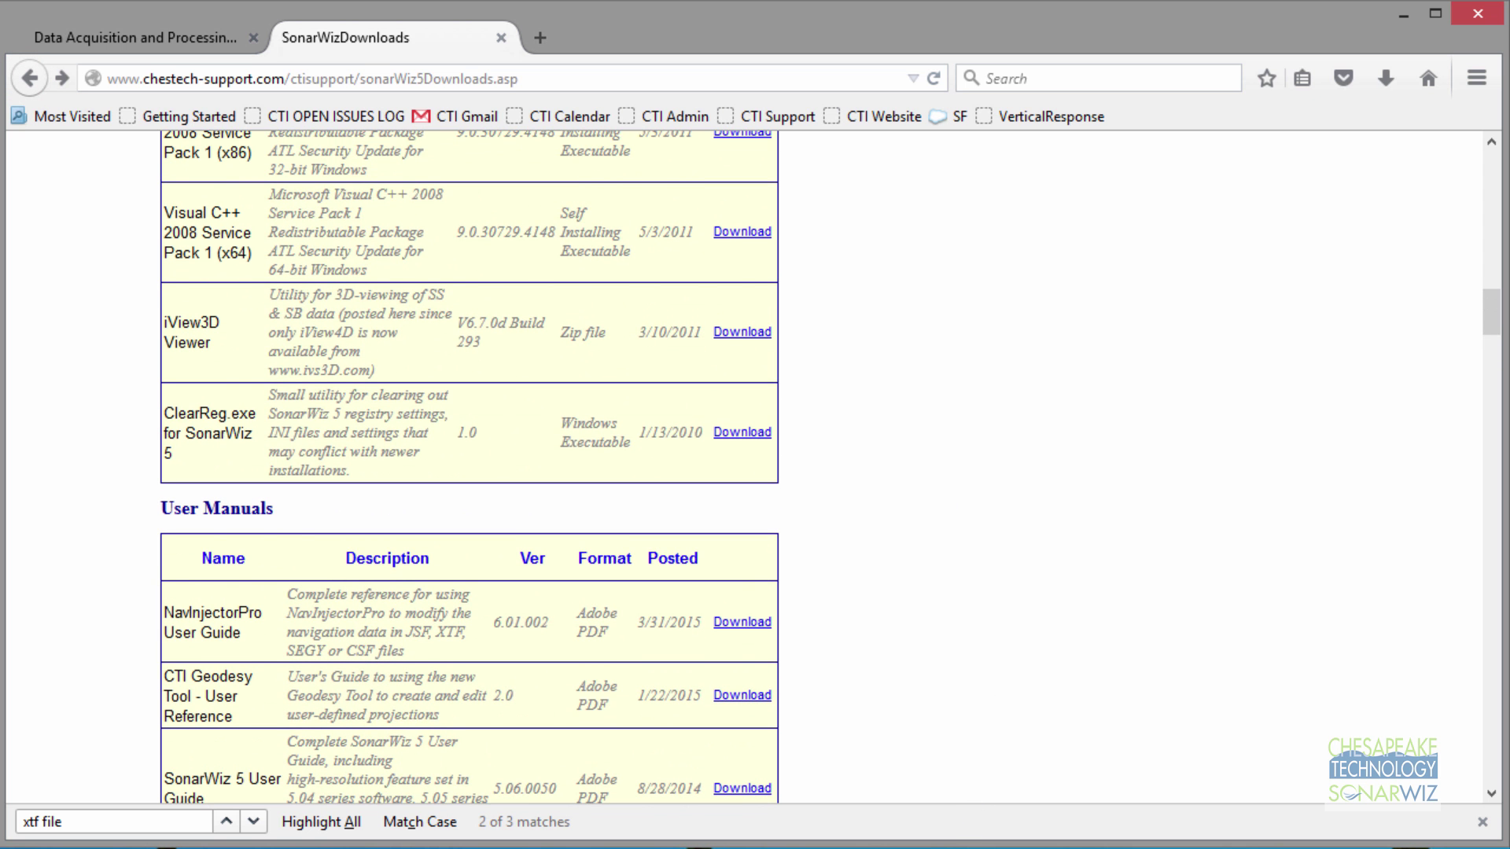
{"action": "left_click_drag", "start_coordinate": [1491, 314], "coordinate": [1439, 175]}
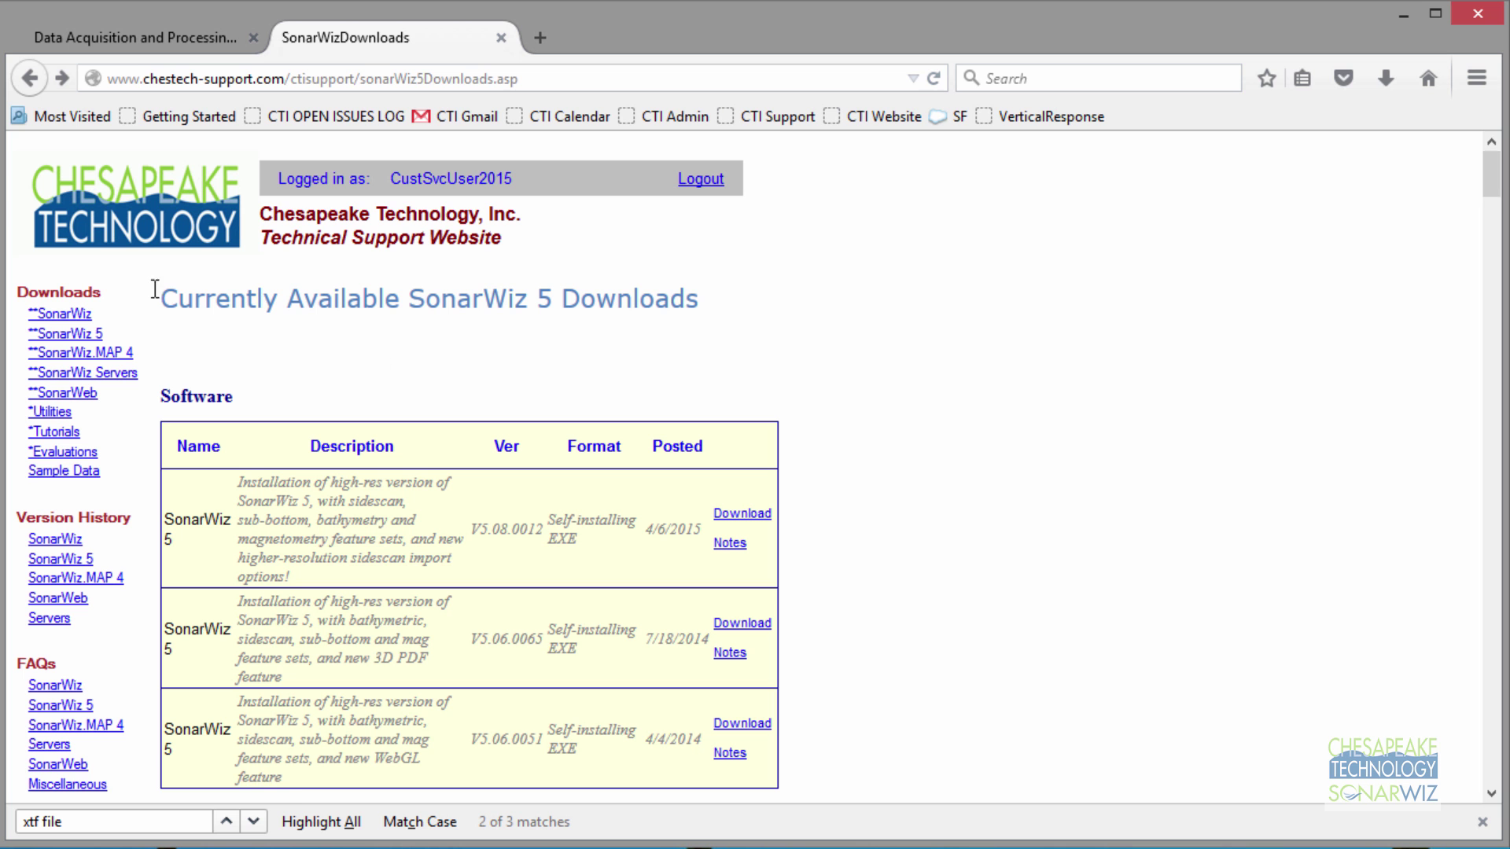
{"action": "left_click", "coordinate": [70, 337]}
{"action": "scroll", "coordinate": [1492, 169], "scroll_direction": "down", "scroll_amount": 3}
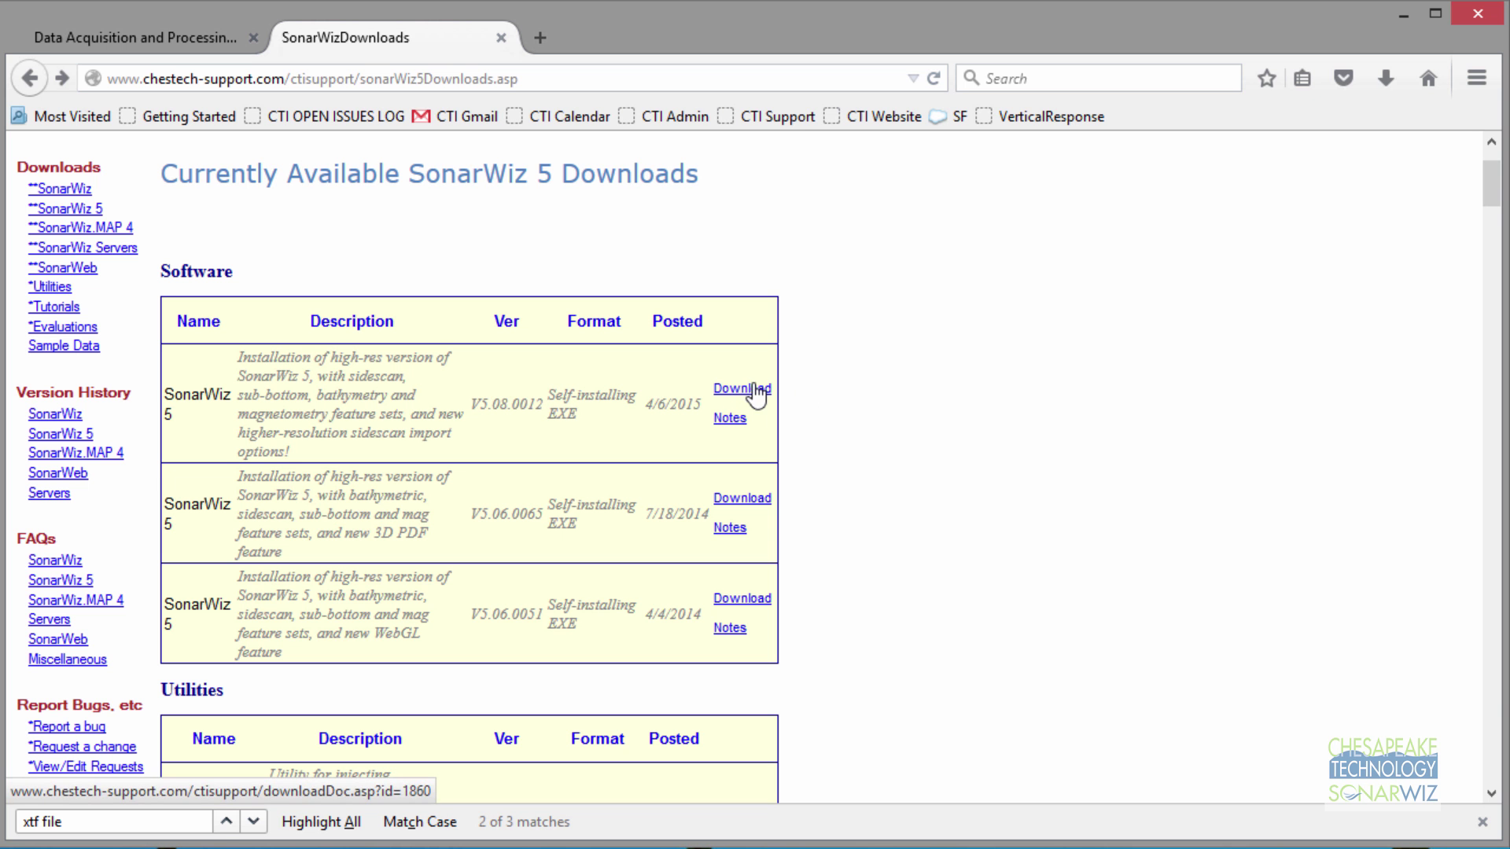
Open the "SonarWiz XTF file import advice - normal gain" PDF from the technical notes and read its contents and section 1.1
{"action": "left_click_drag", "start_coordinate": [1492, 187], "coordinate": [1499, 367]}
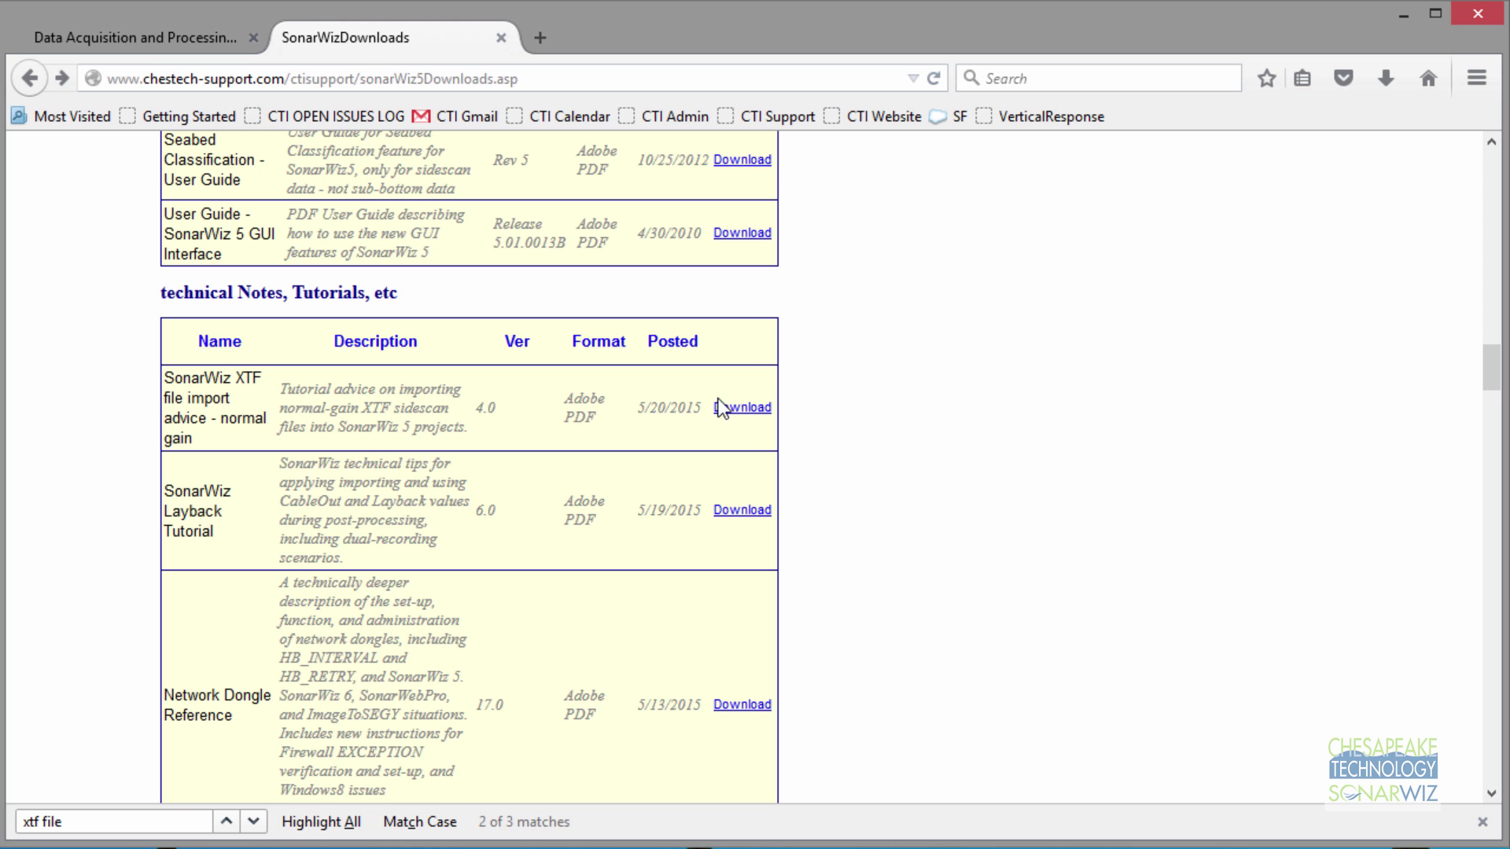
{"action": "left_click", "coordinate": [749, 407]}
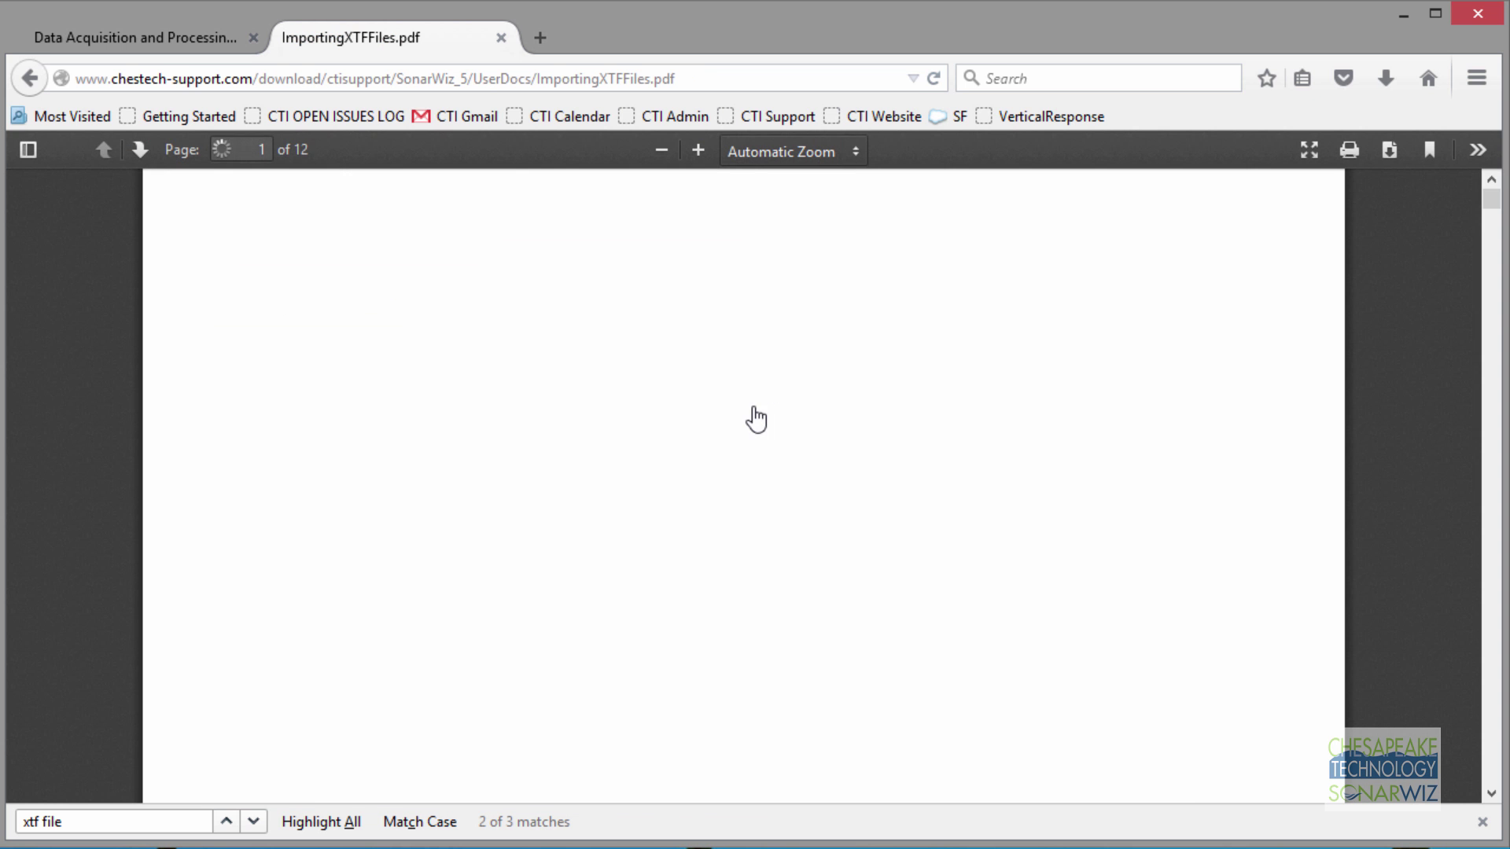
{"action": "scroll", "coordinate": [1005, 507], "scroll_direction": "down", "scroll_amount": 4}
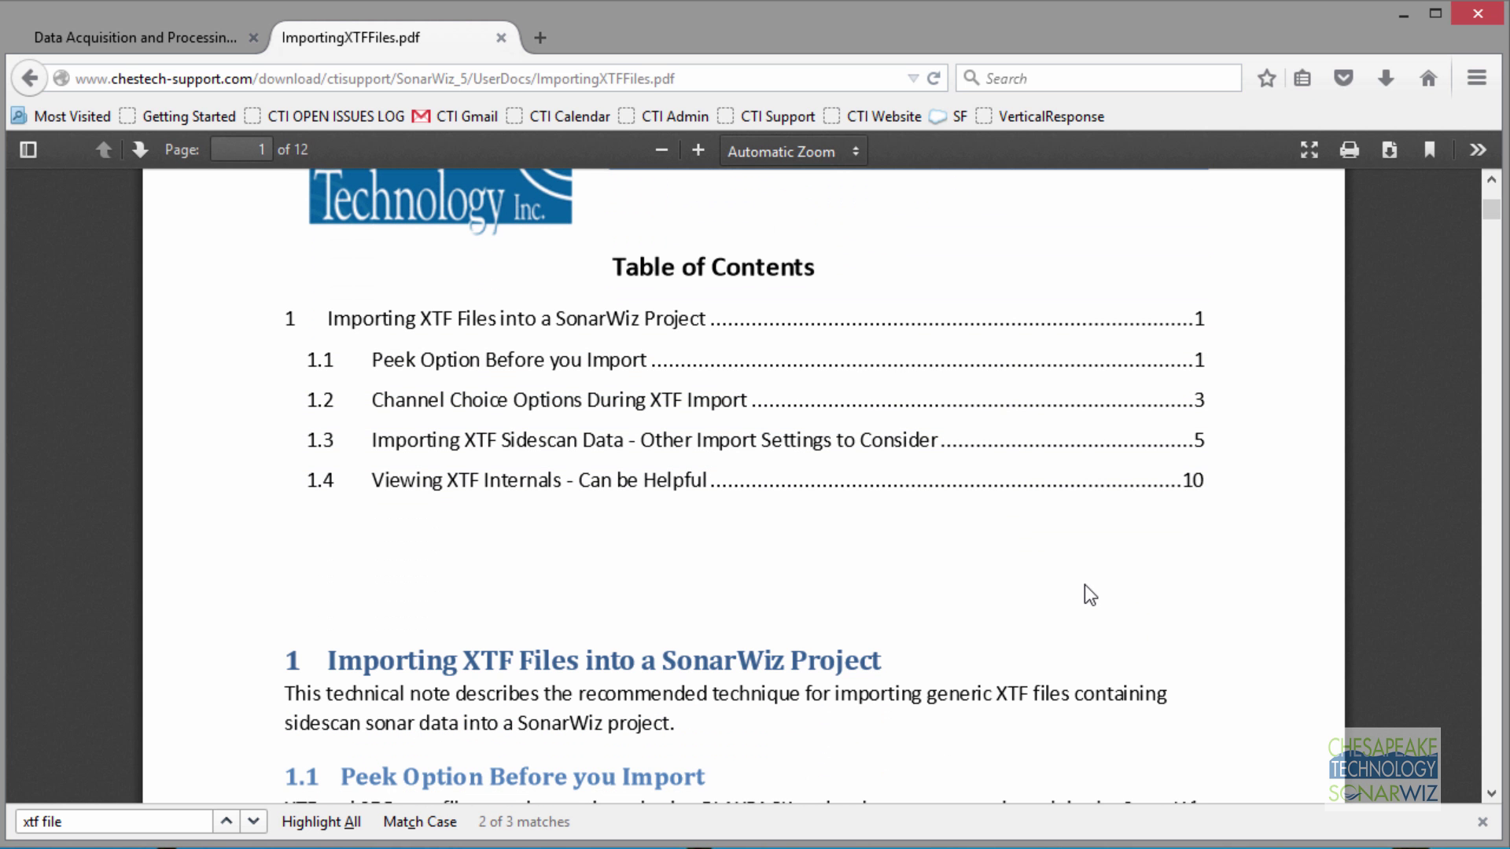
{"action": "scroll", "coordinate": [1090, 595], "scroll_direction": "down", "scroll_amount": 5}
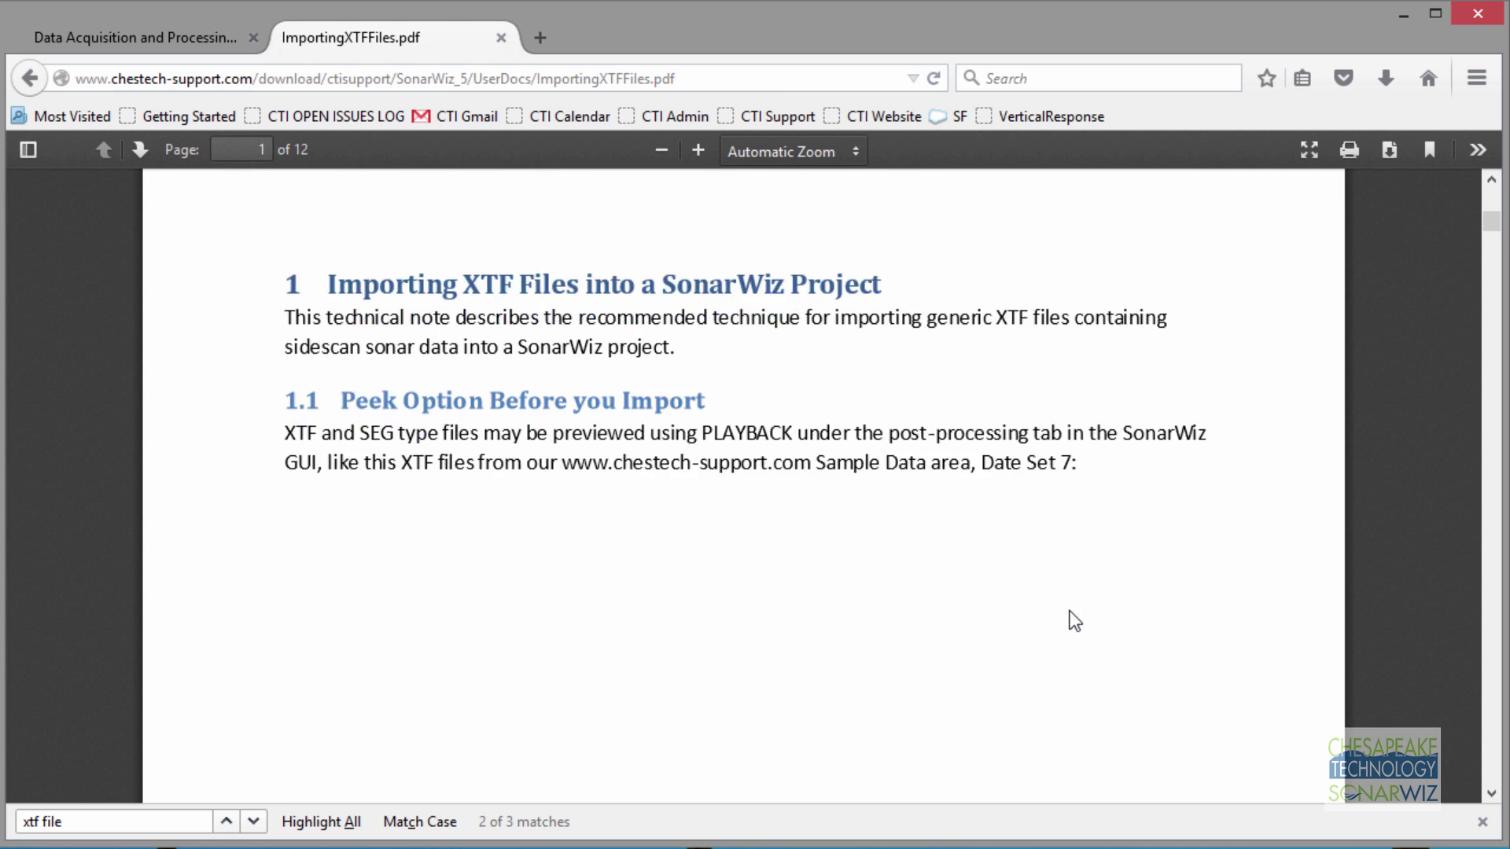
{"action": "scroll", "coordinate": [1075, 621], "scroll_direction": "down", "scroll_amount": 2}
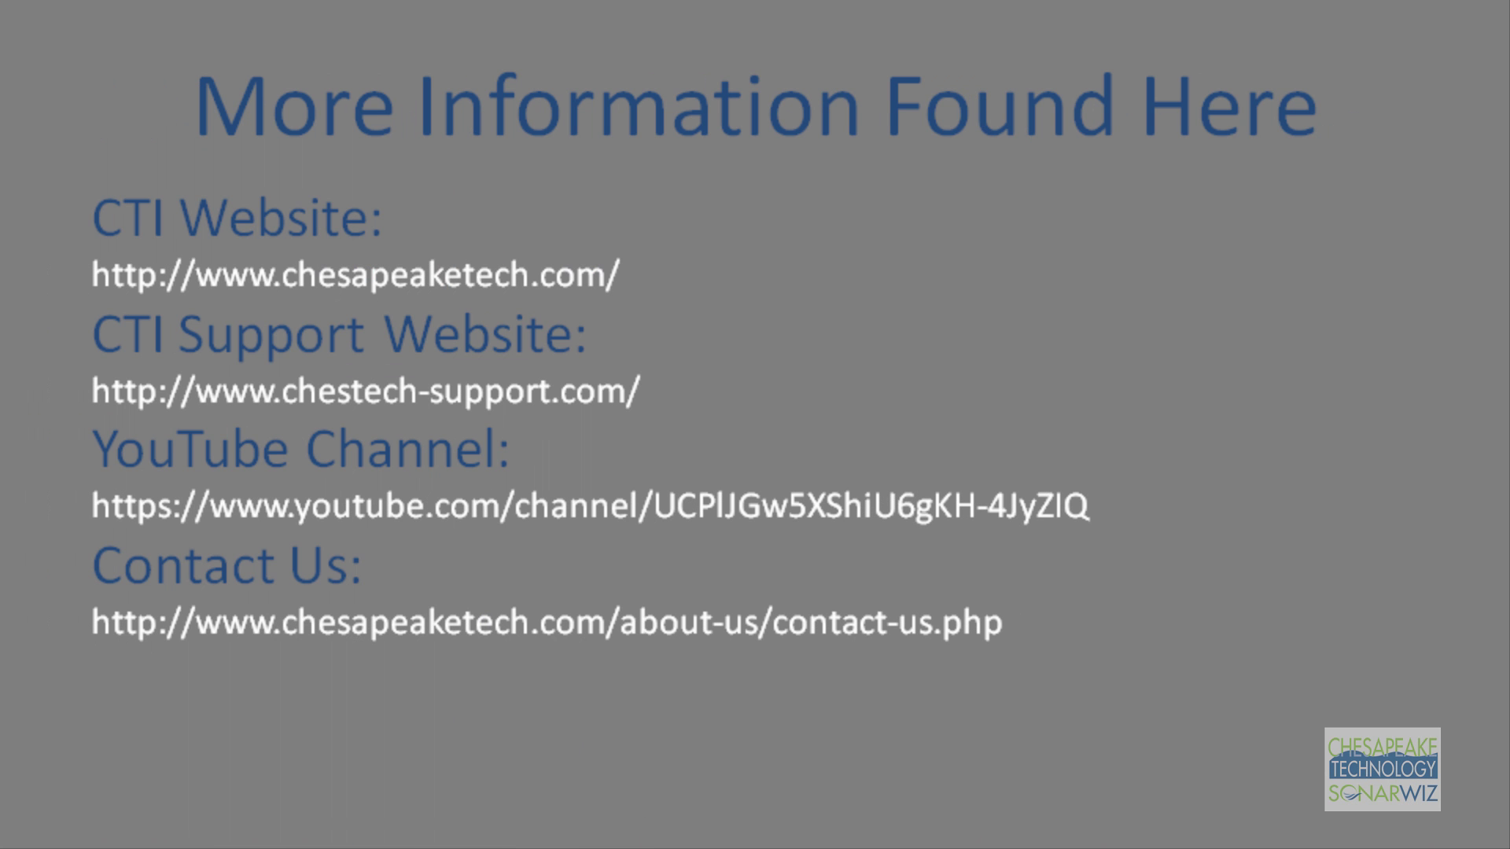